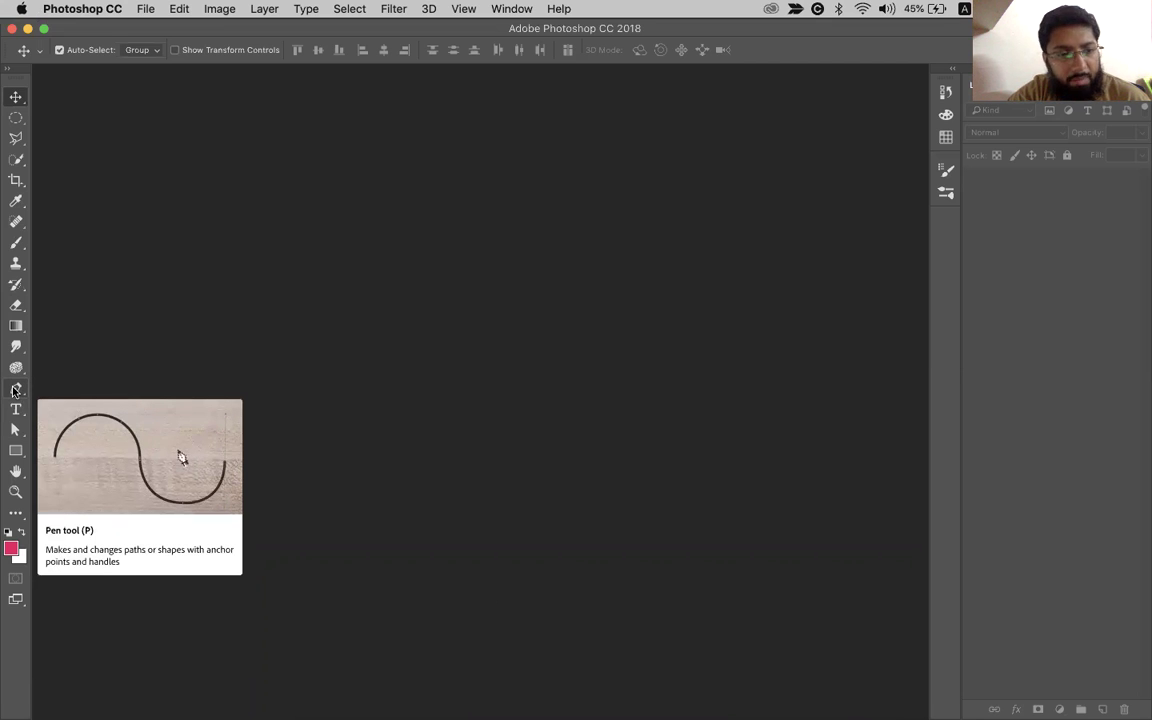
# Look through the lasso tool variants and activate the Pen tool
pyautogui.click(14, 140)
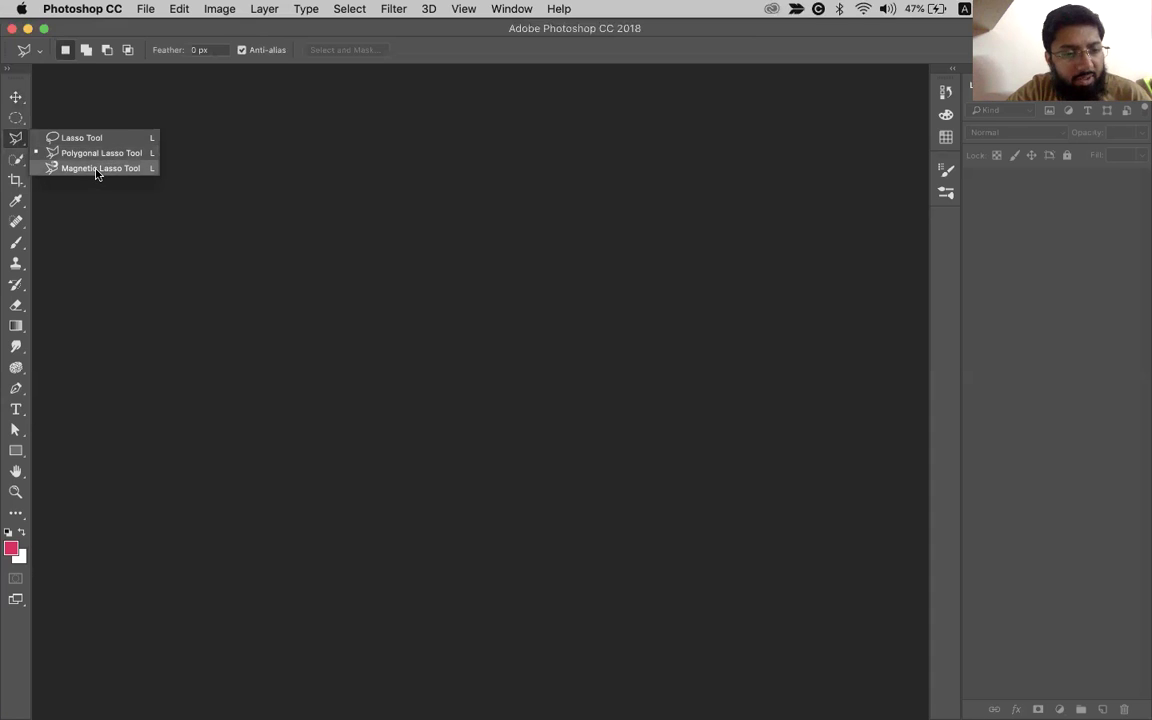
pyautogui.click(27, 143)
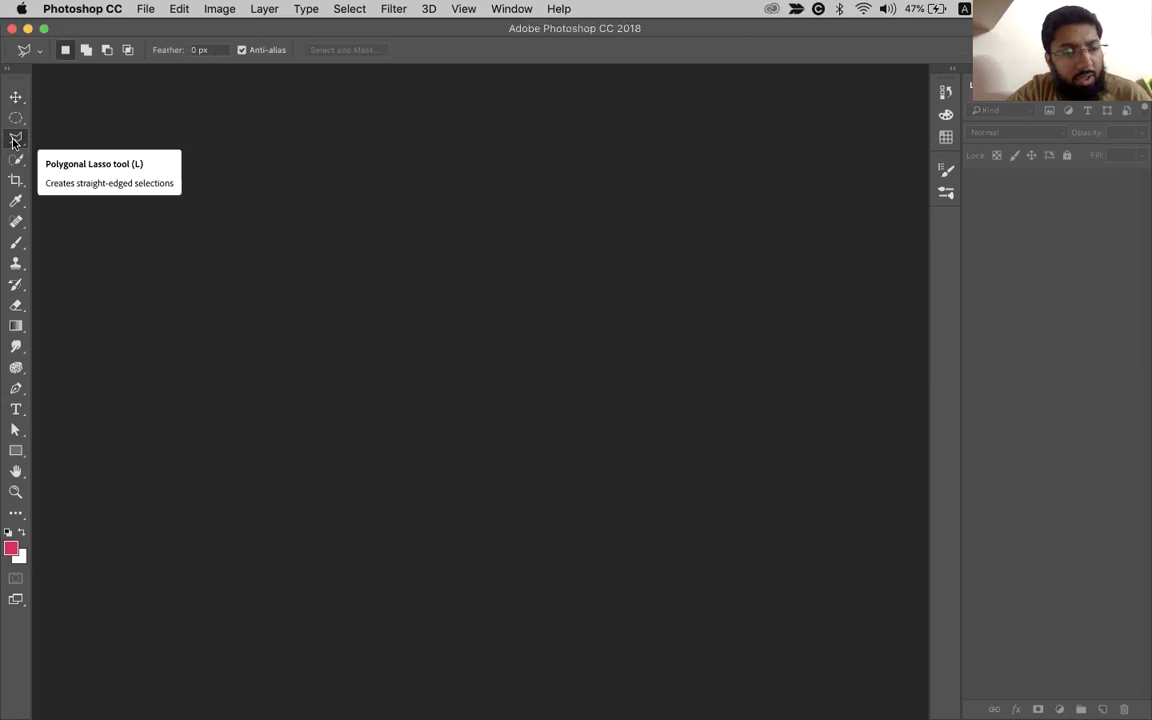
pyautogui.click(14, 392)
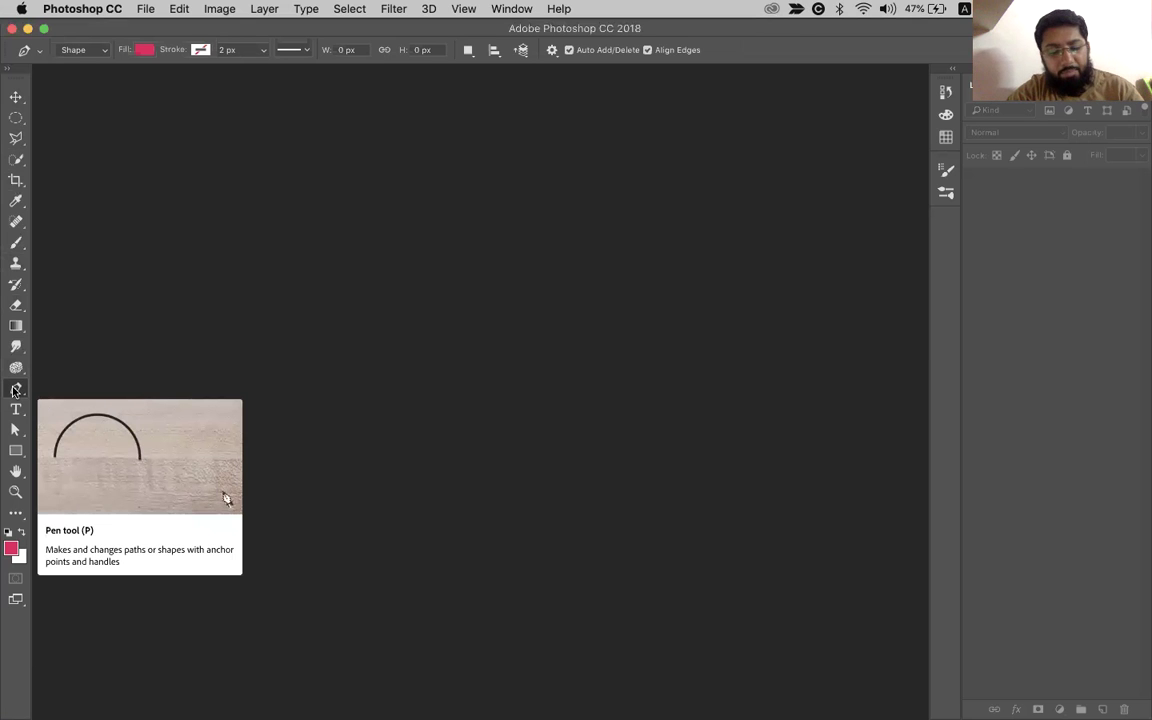
# Switch to Chrome and open google.com in a new tab, ready for a search
pyautogui.press('super+Tab')
pyautogui.press('super+Tab')
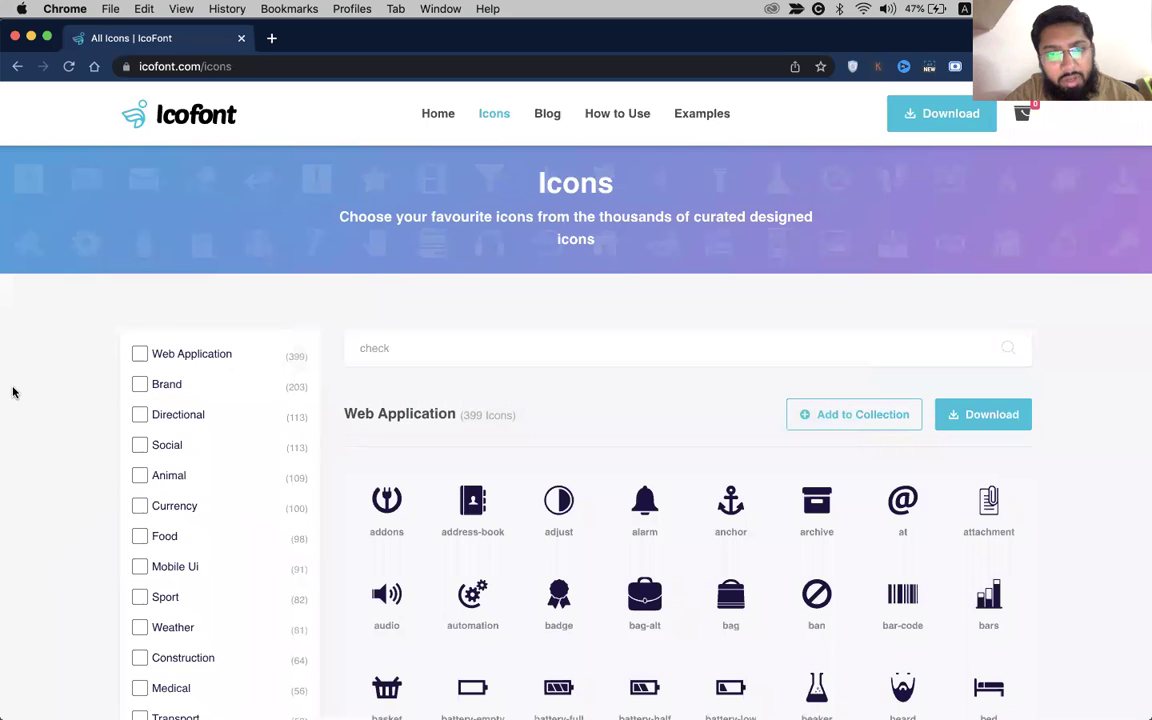
pyautogui.click(272, 40)
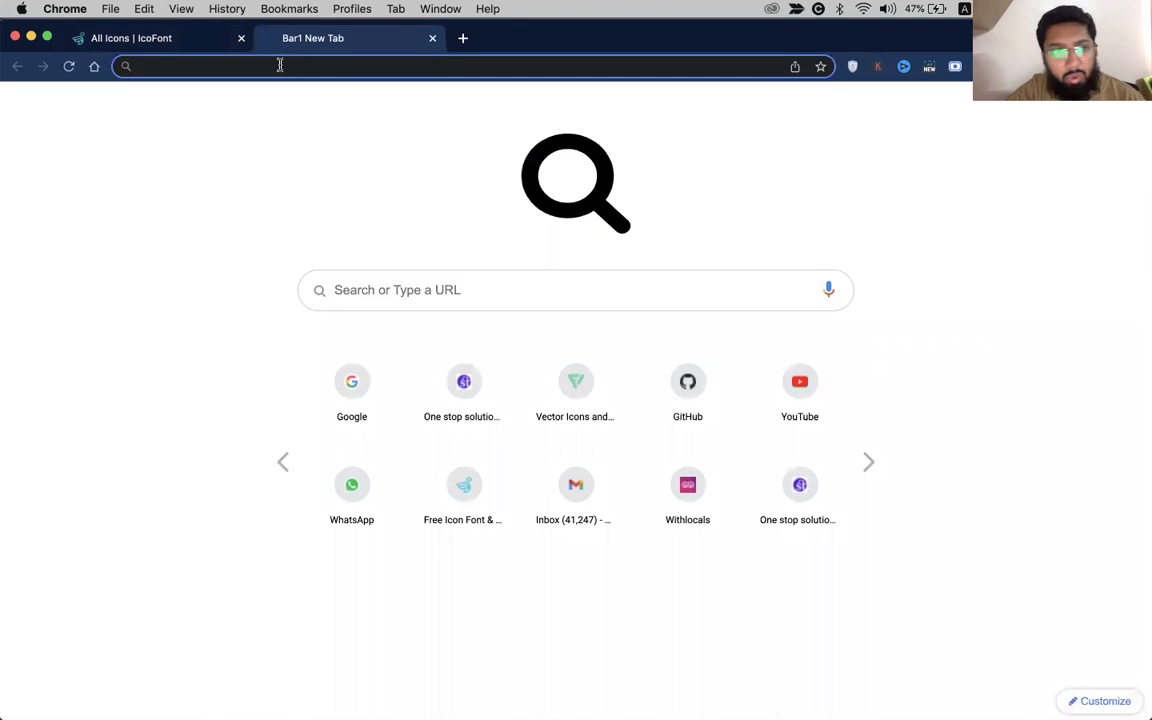
pyautogui.write('googl')
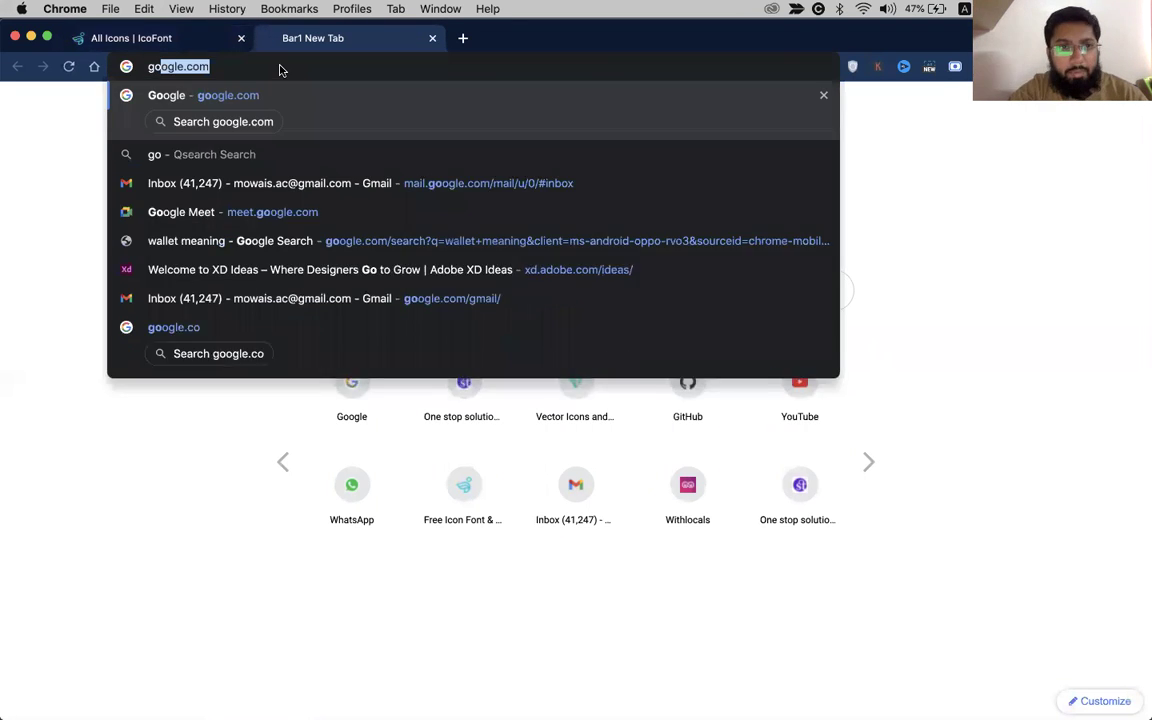
pyautogui.press('Return')
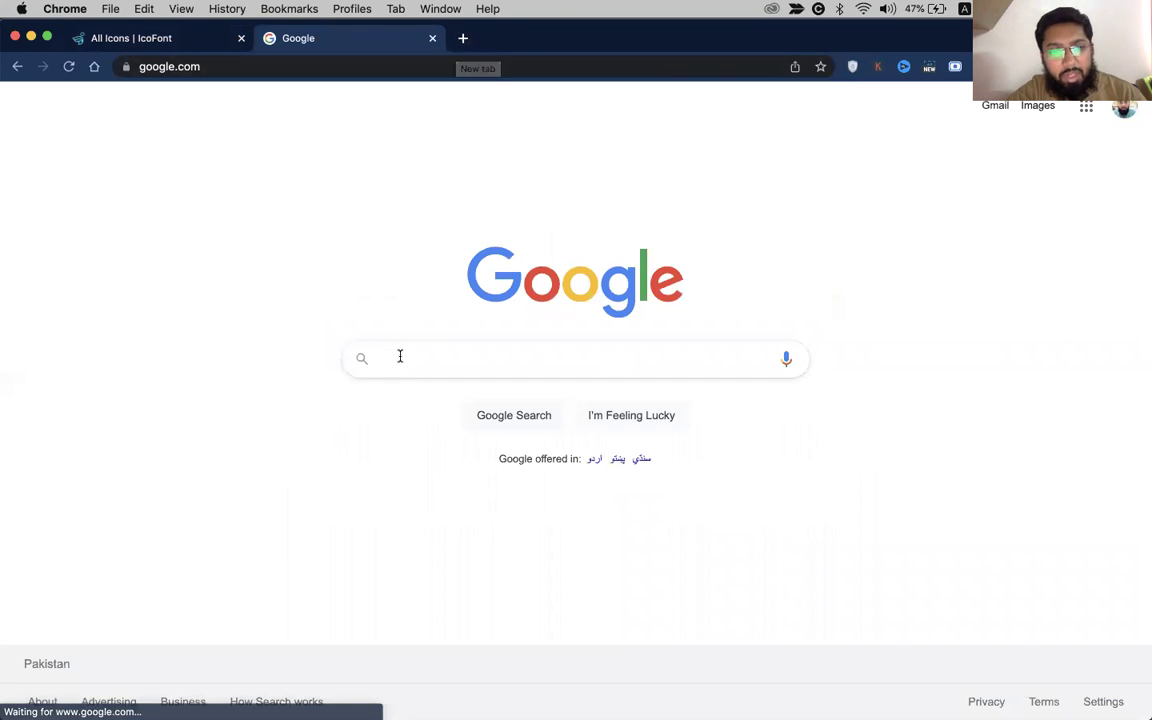
pyautogui.click(400, 356)
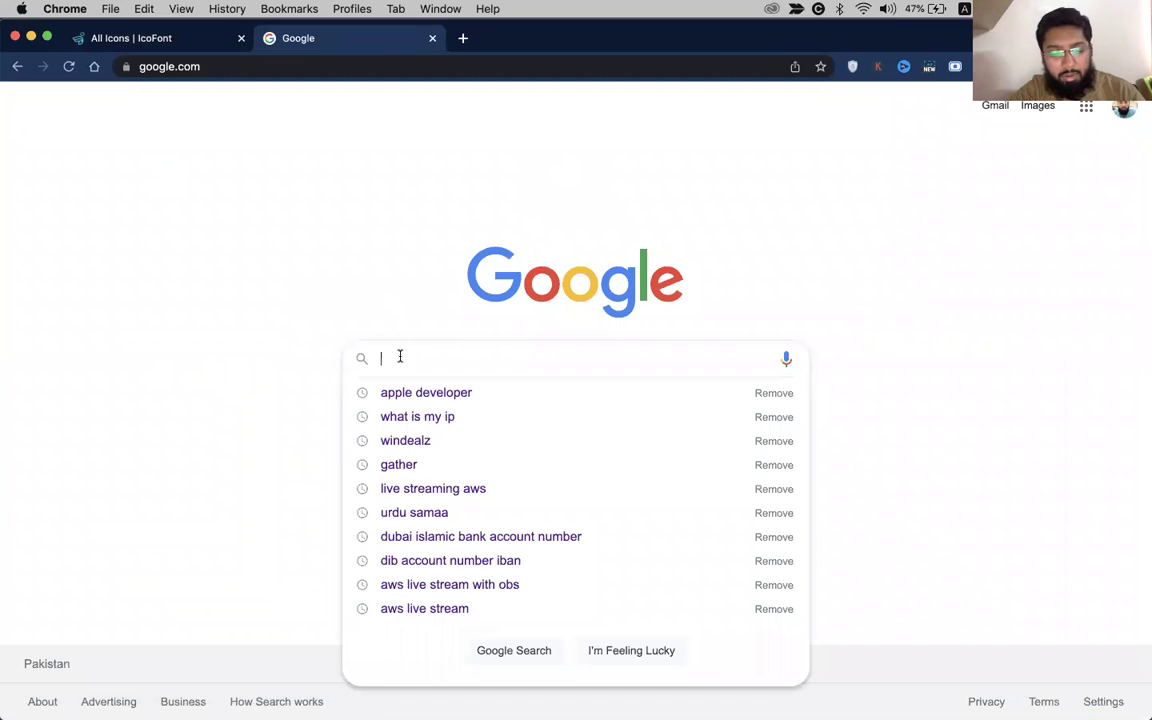
pyautogui.write('galler')
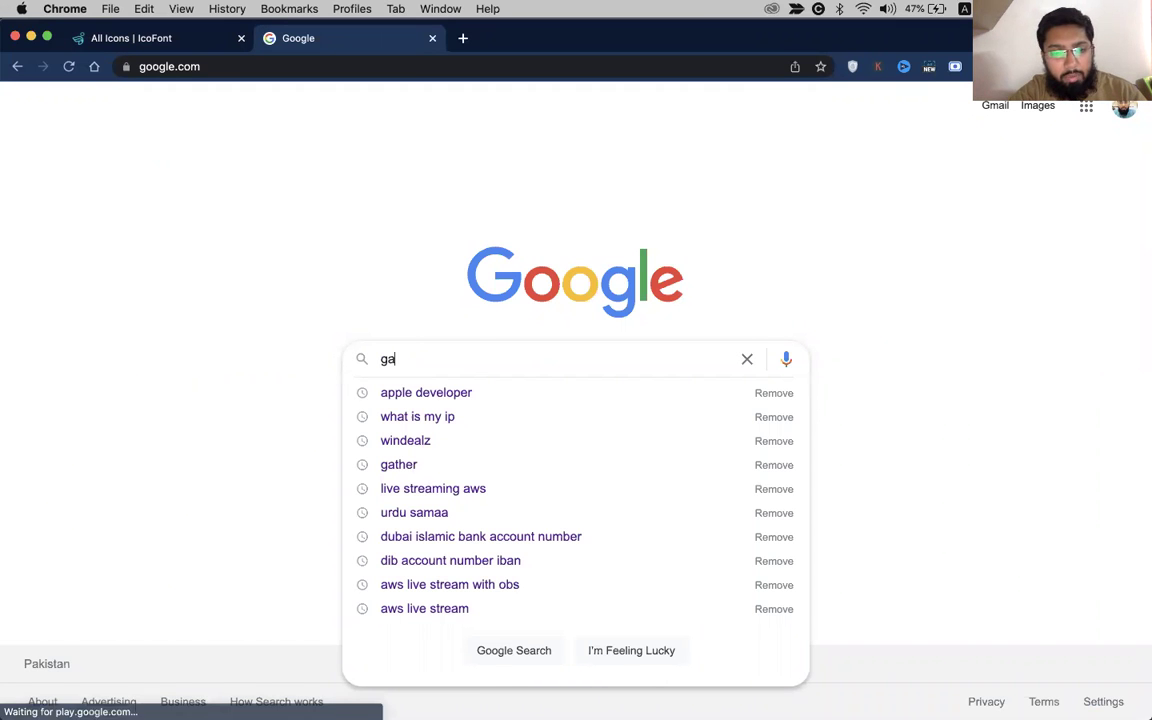
pyautogui.press('BackSpace')
pyautogui.press('BackSpace')
pyautogui.press('BackSpace')
pyautogui.press('BackSpace')
pyautogui.press('BackSpace')
pyautogui.press('BackSpace')
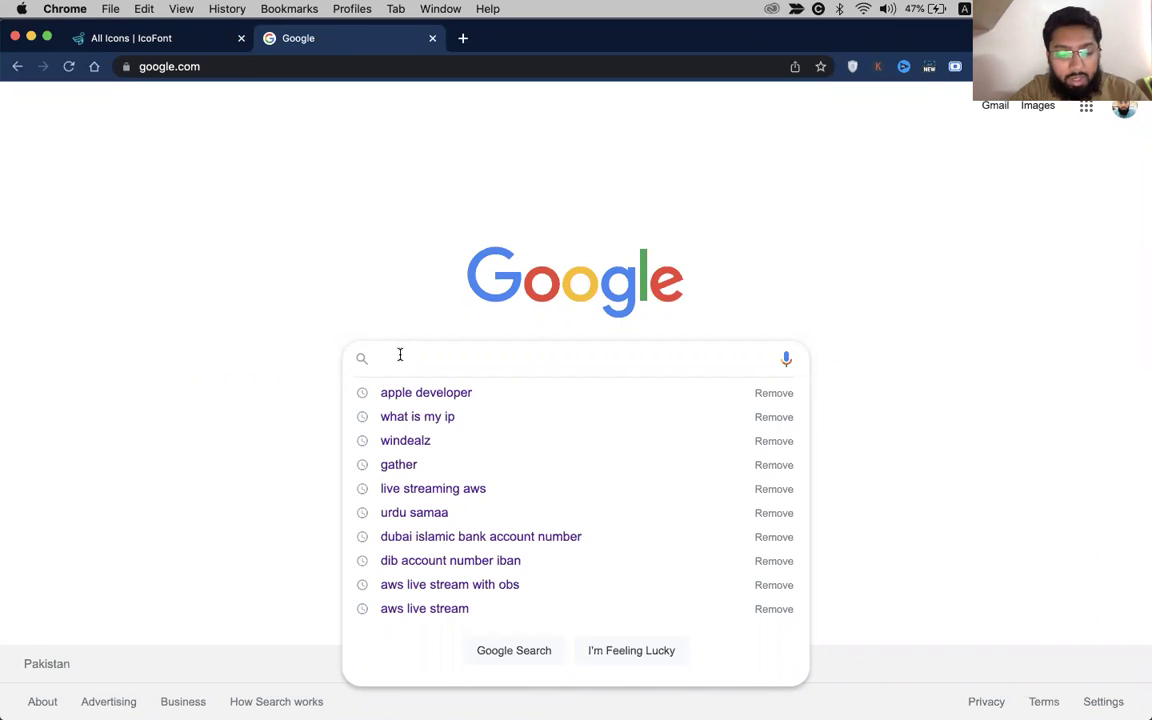
# Search Google for "laptop" and browse the image results
pyautogui.write('laptop')
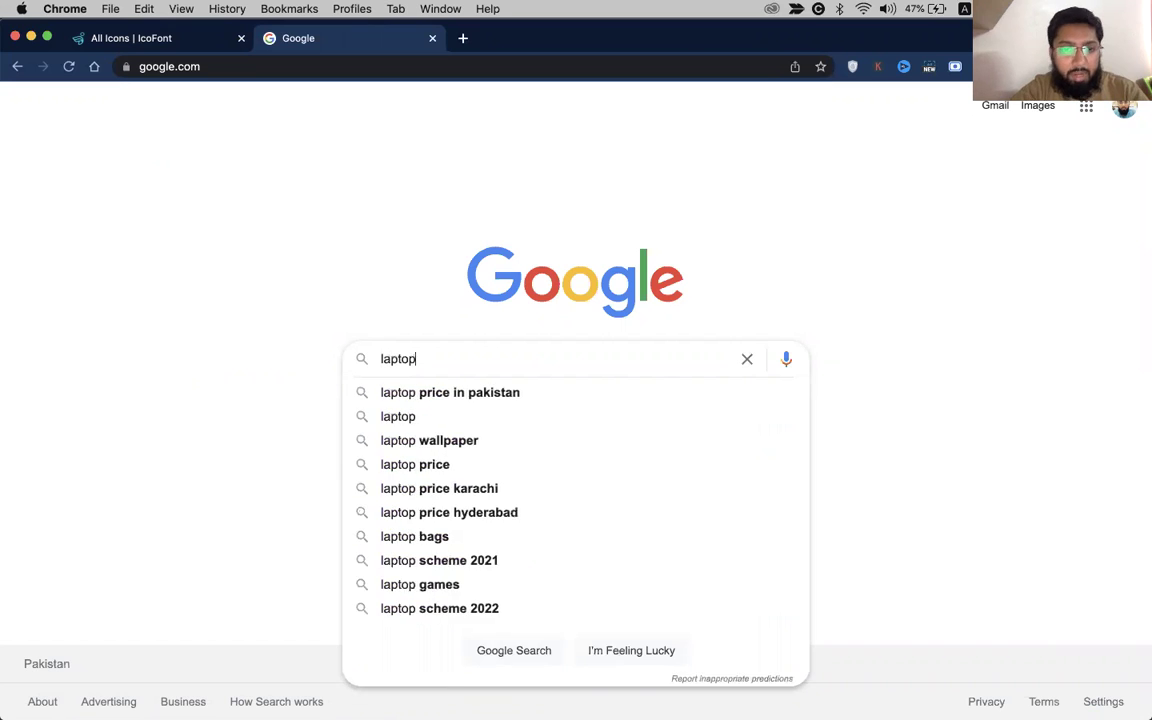
pyautogui.press('Return')
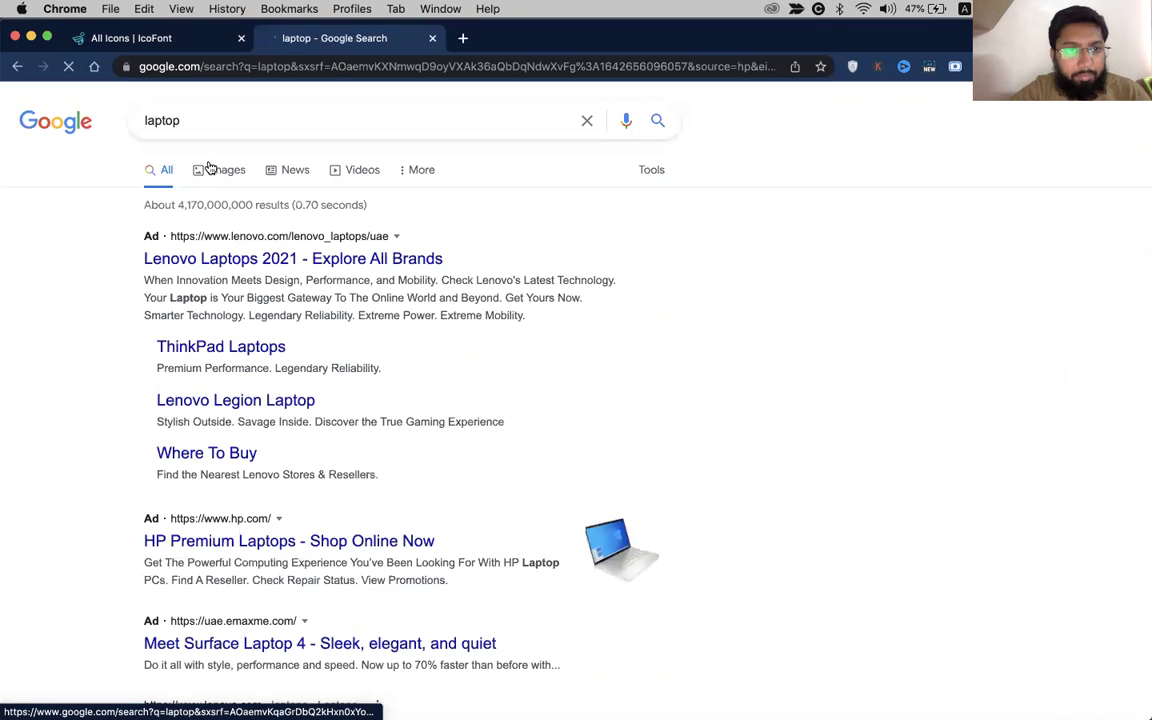
pyautogui.click(222, 170)
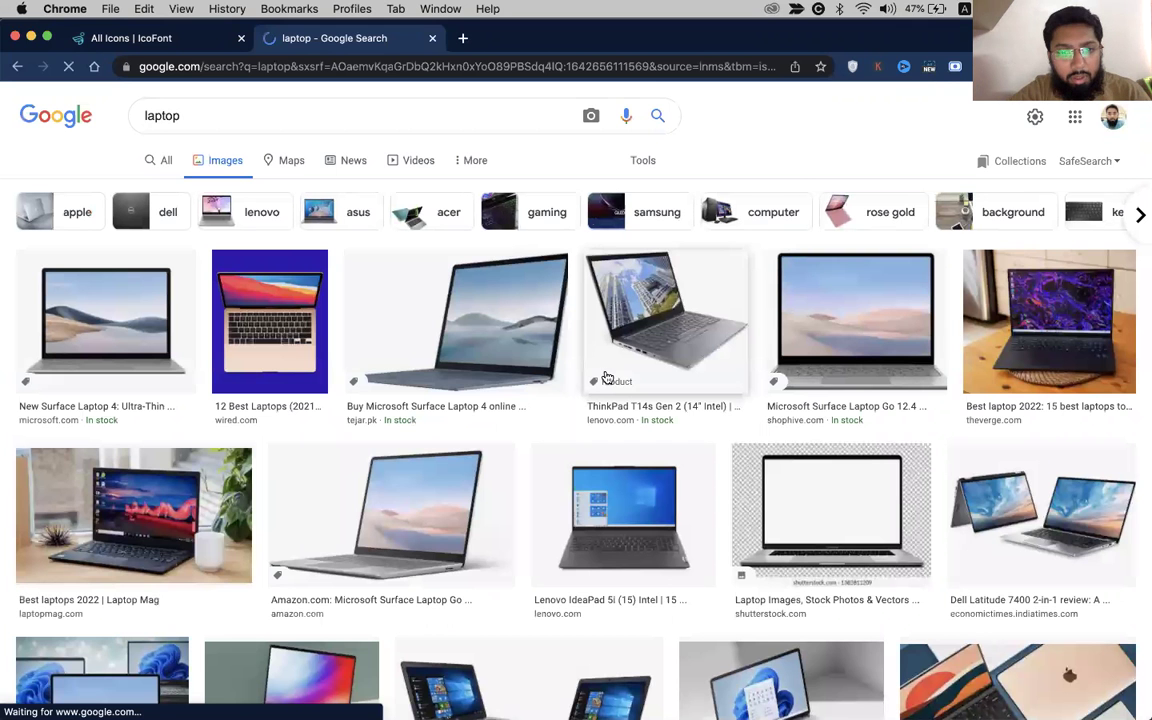
pyautogui.scroll(-5, 607, 377)
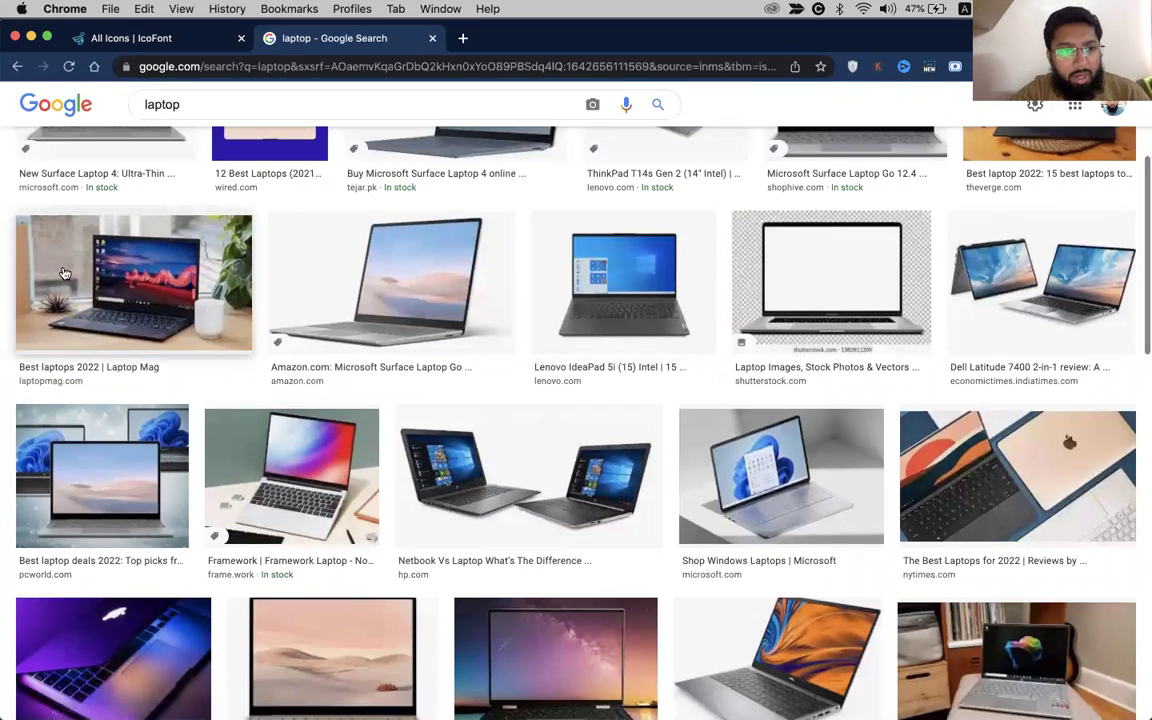
# Preview the Laptop Mag photo, open the related SlashGear Surface Laptop picture and copy that image
pyautogui.click(118, 300)
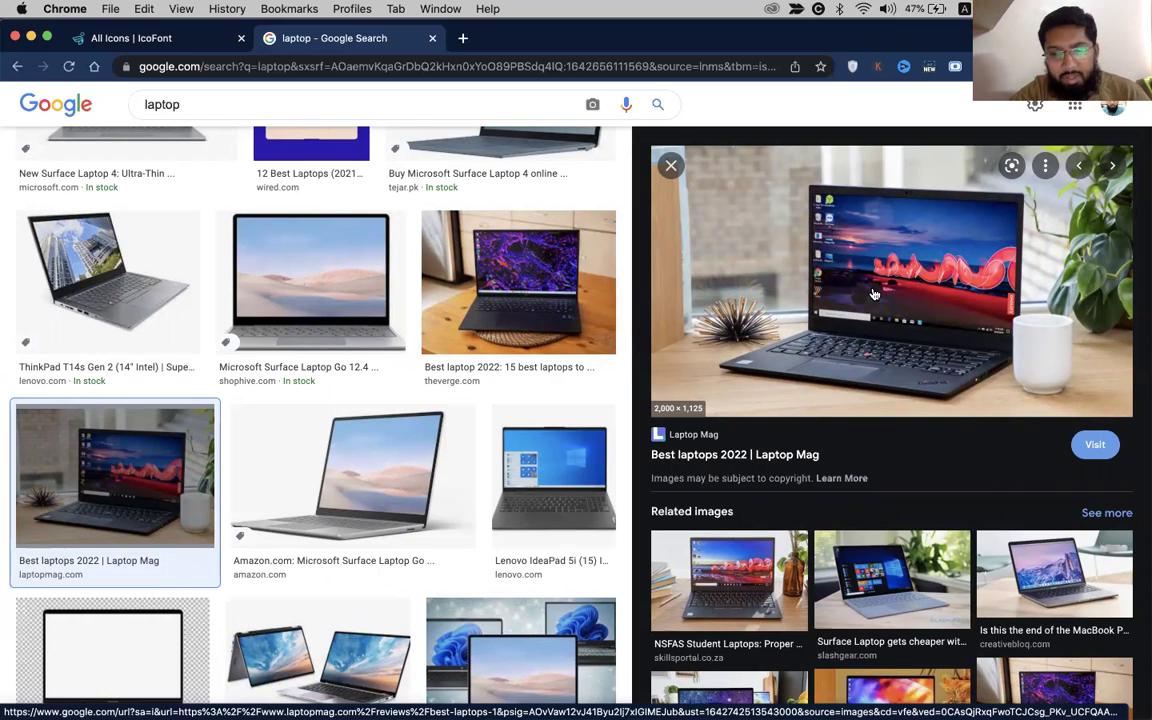
pyautogui.click(889, 587)
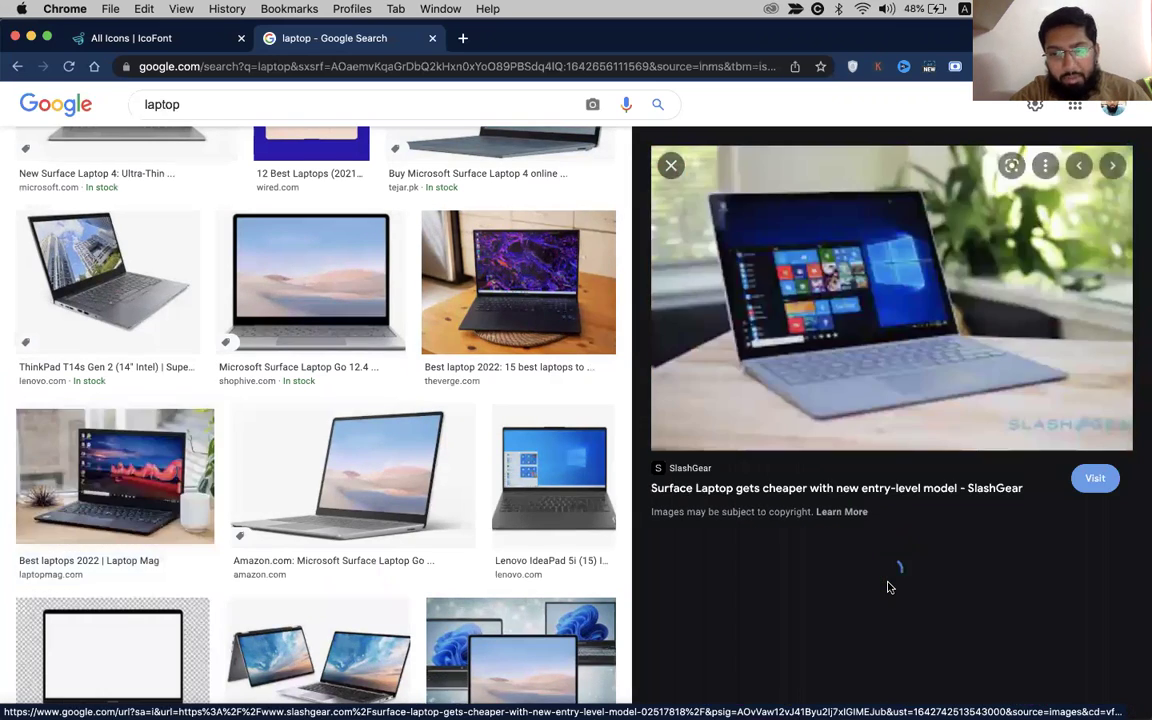
pyautogui.rightClick(828, 332)
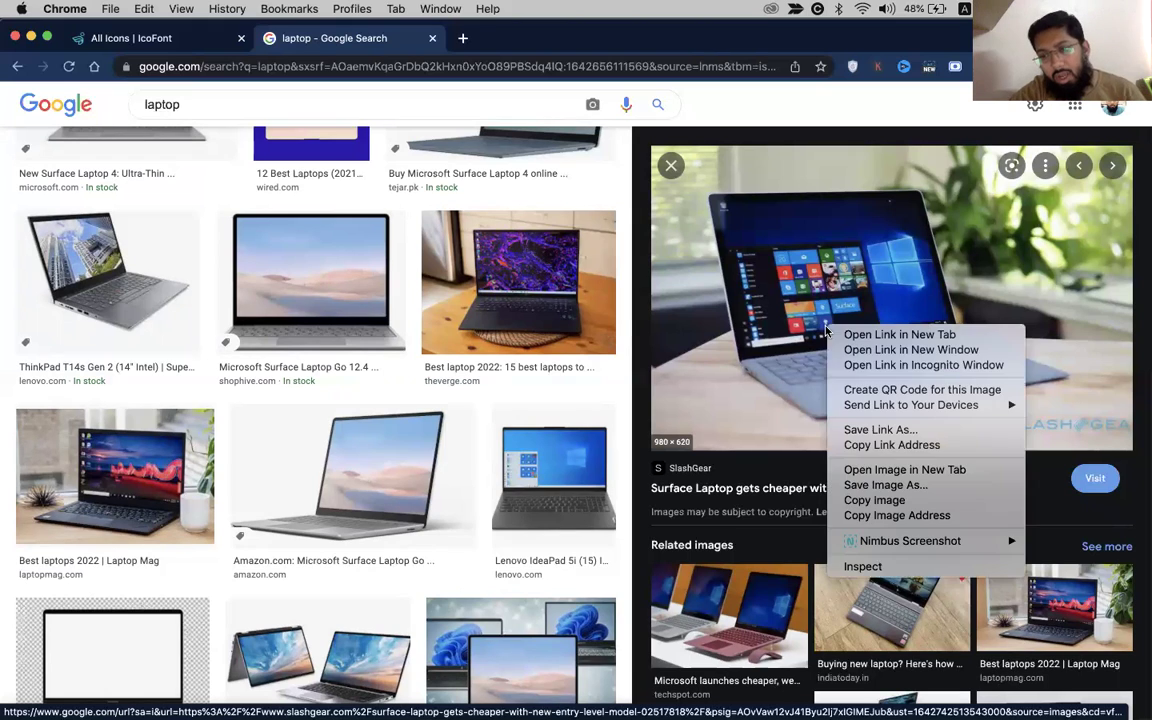
pyautogui.click(862, 501)
# Switch to Photoshop, create a 980 × 620 px document from the Clipboard preset and paste the copied laptop image
pyautogui.press('super+Tab')
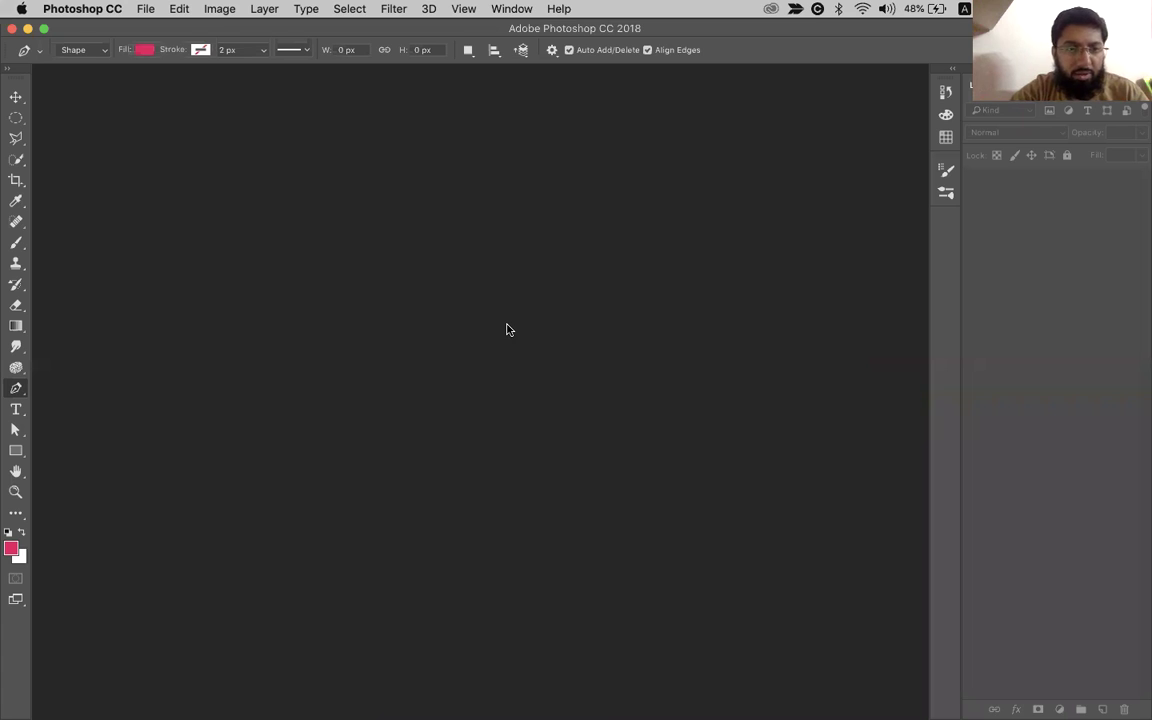
pyautogui.press('super+n')
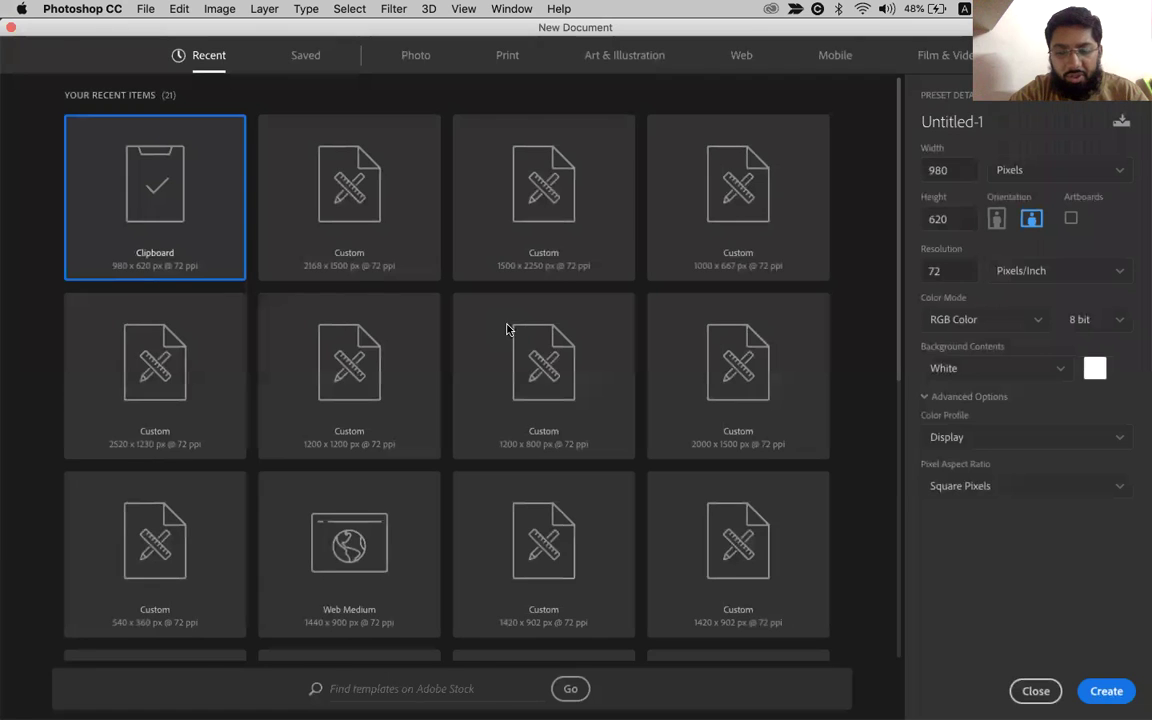
pyautogui.press('Return')
pyautogui.press('super+v')
pyautogui.press('super+v')
pyautogui.press('super+v')
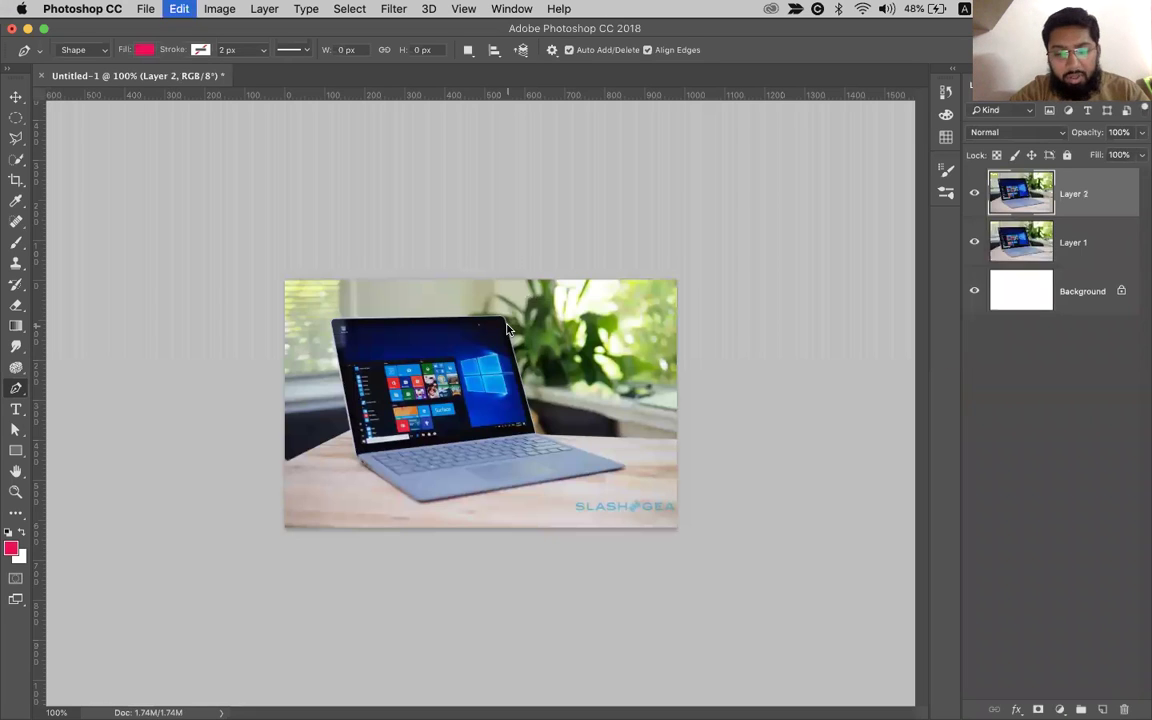
# Delete the surplus pasted copies of the laptop image, keeping only Layer 1 above the background
pyautogui.press('super+equal')
pyautogui.press('super+equal')
pyautogui.press('BackSpace')
pyautogui.press('BackSpace')
pyautogui.hscroll(-5, 482, 344)
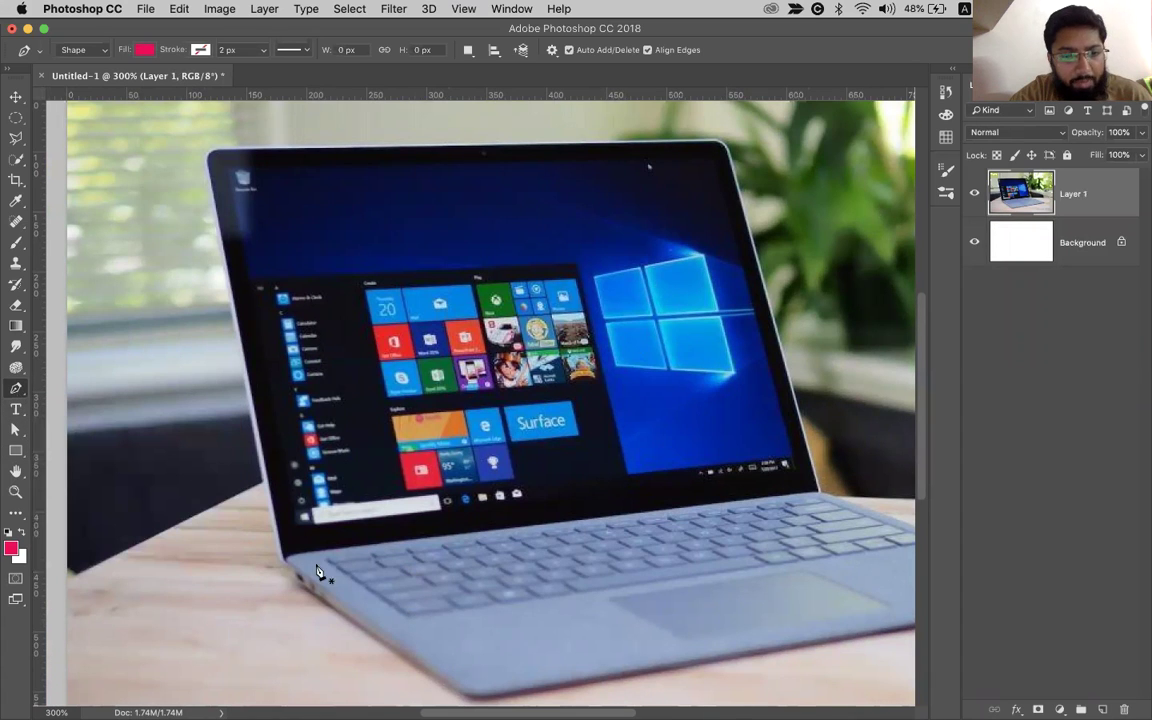
pyautogui.hscroll(-3, 255, 545)
pyautogui.scroll(1, 255, 545)
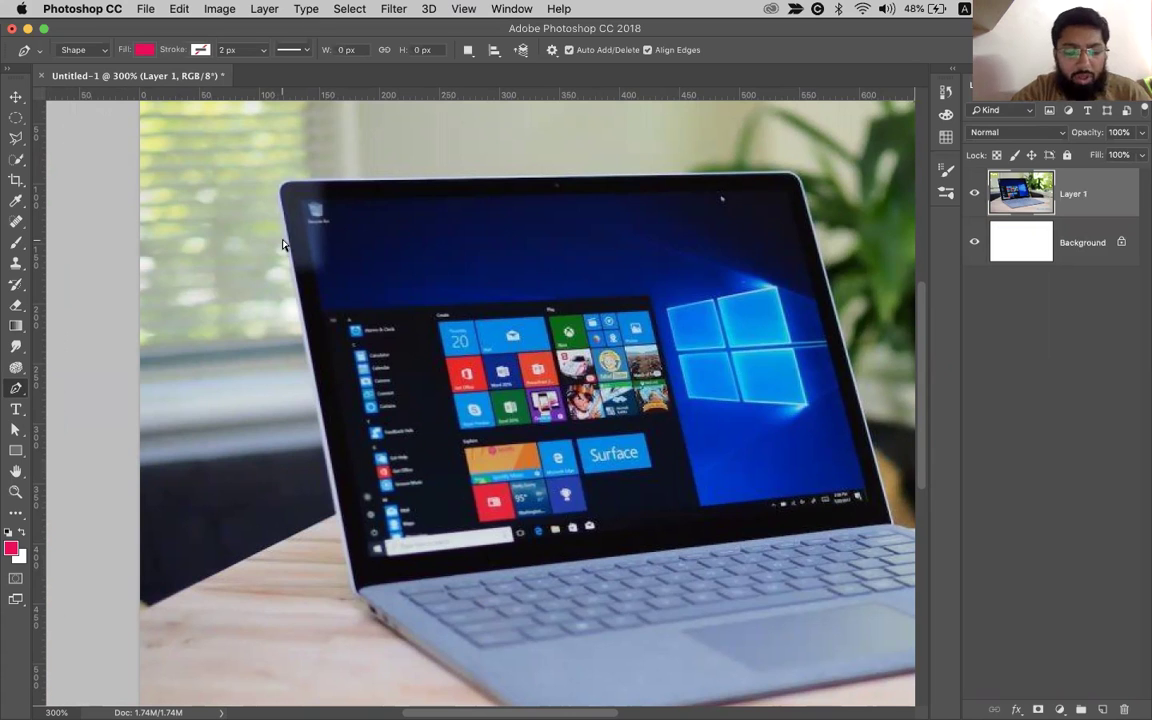
# Create a second blank 980 × 620 px document, activate the Move tool and open the Canvas Size settings
pyautogui.press('super+n')
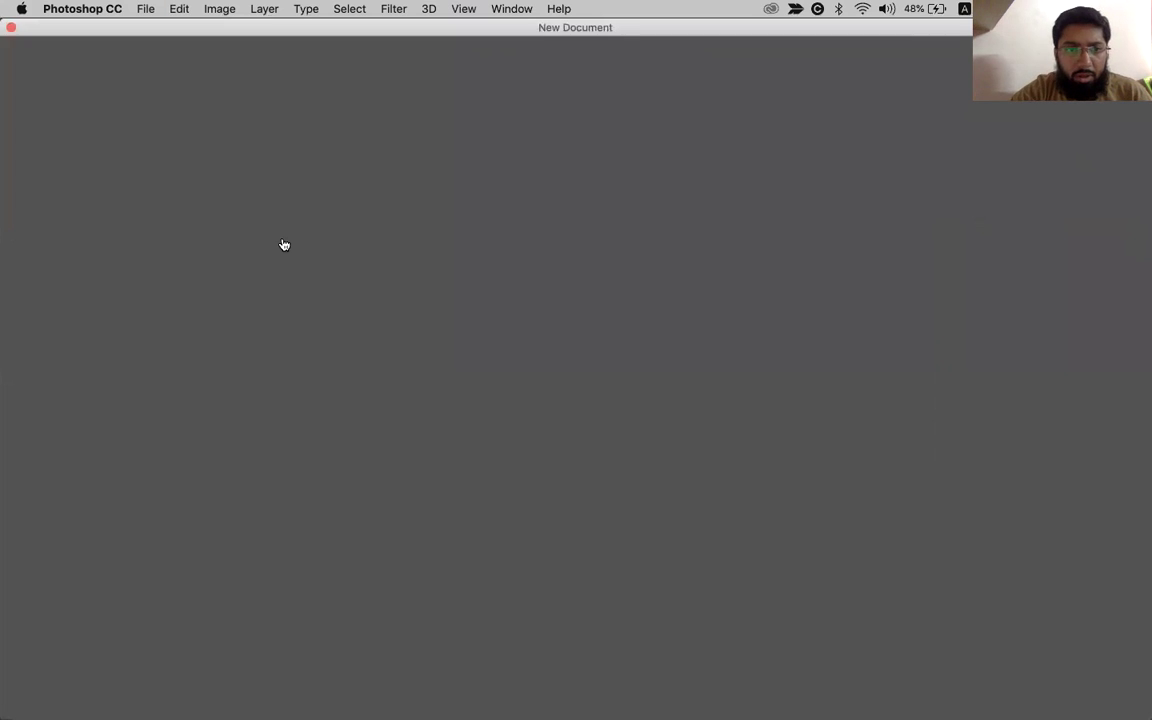
pyautogui.press('Return')
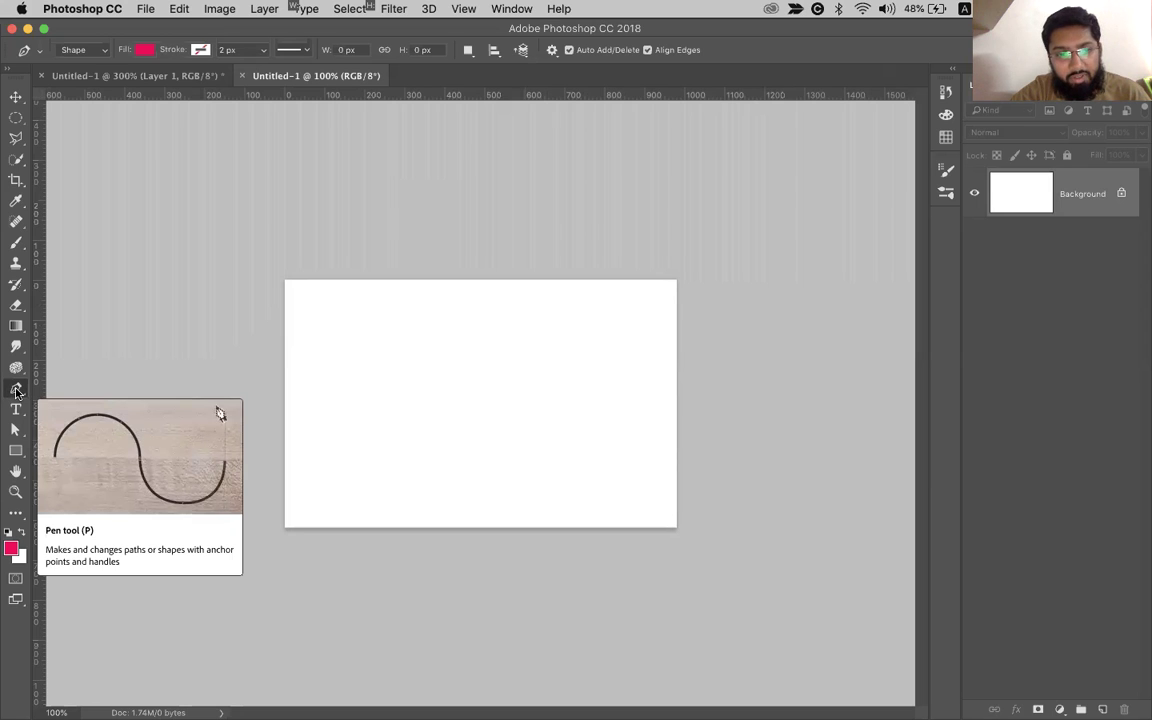
pyautogui.press('v')
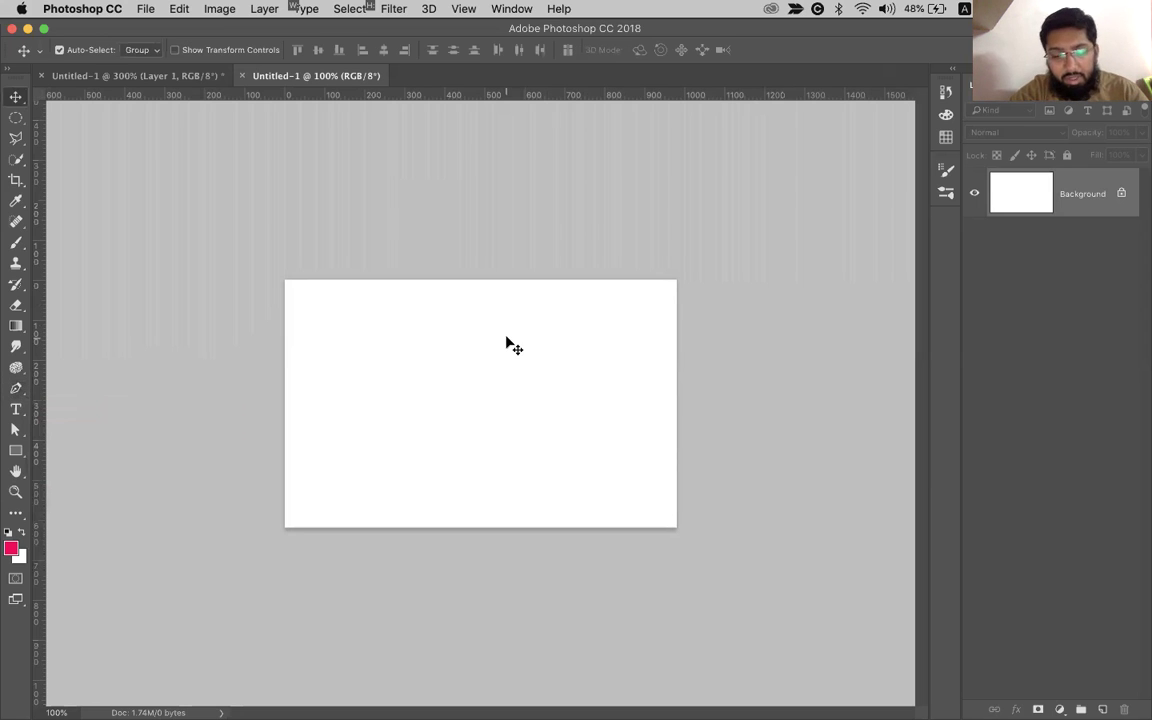
pyautogui.press('super+alt+c')
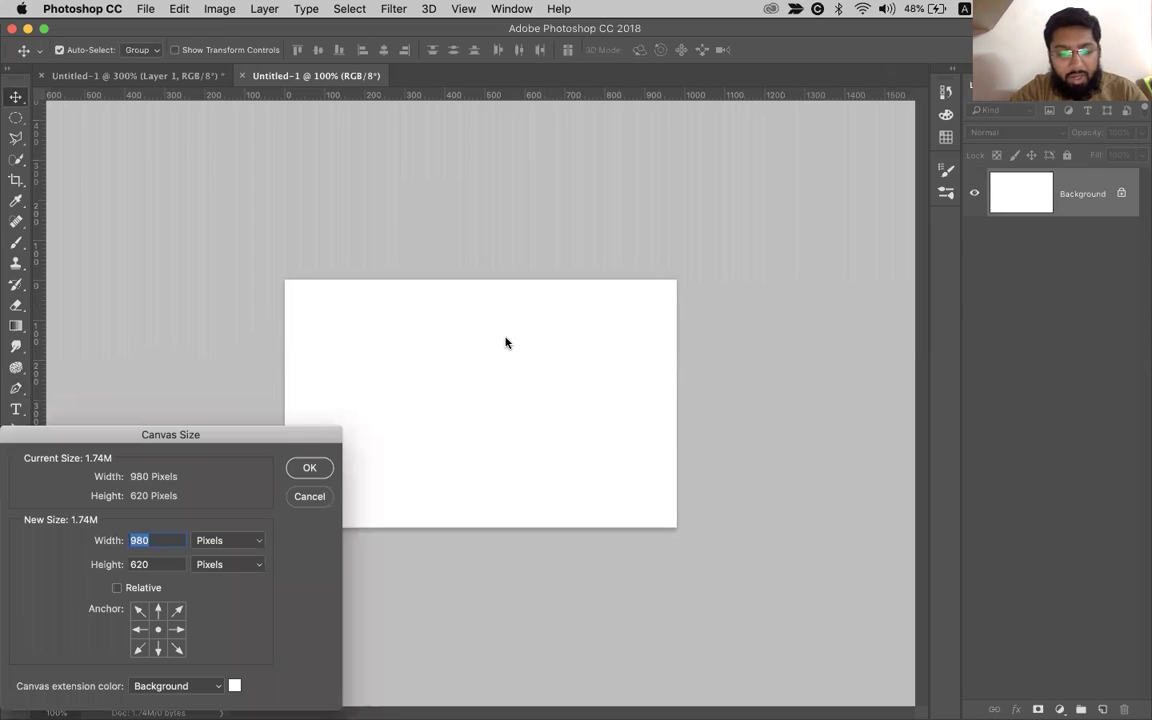
pyautogui.write('1024')
pyautogui.press('BackSpace')
pyautogui.press('BackSpace')
pyautogui.press('BackSpace')
pyautogui.press('BackSpace')
# Set the new document's canvas size to 2000 × 2000 pixels
pyautogui.write('200')
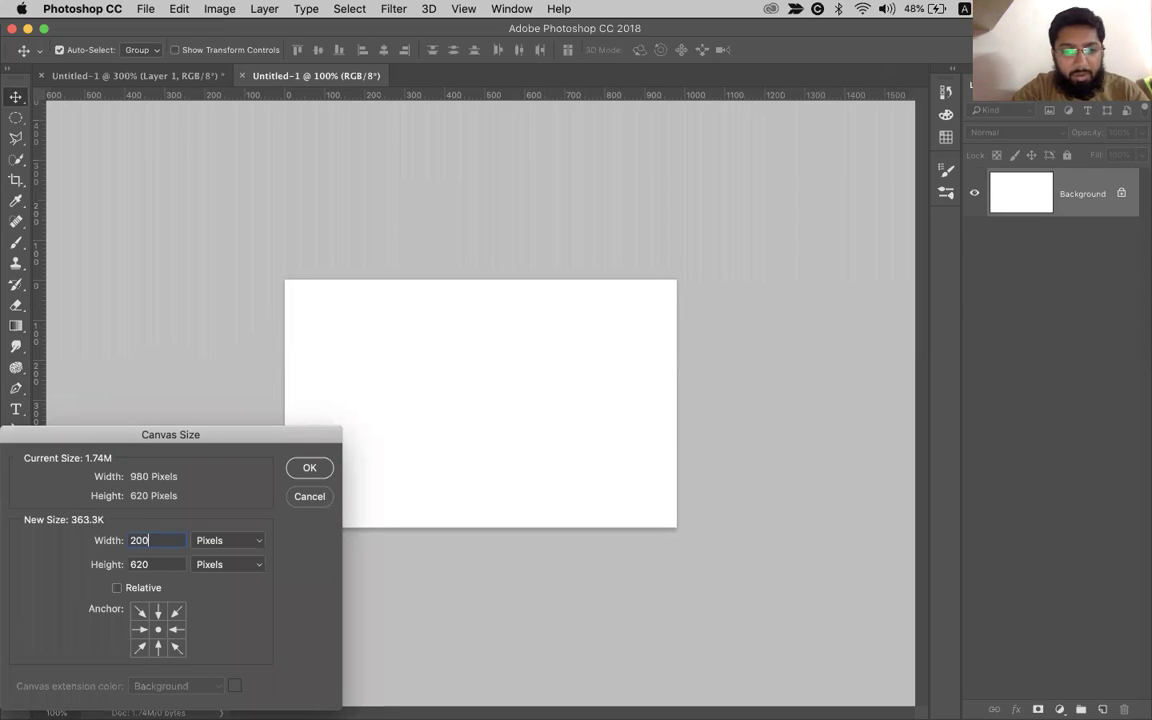
pyautogui.press('Tab')
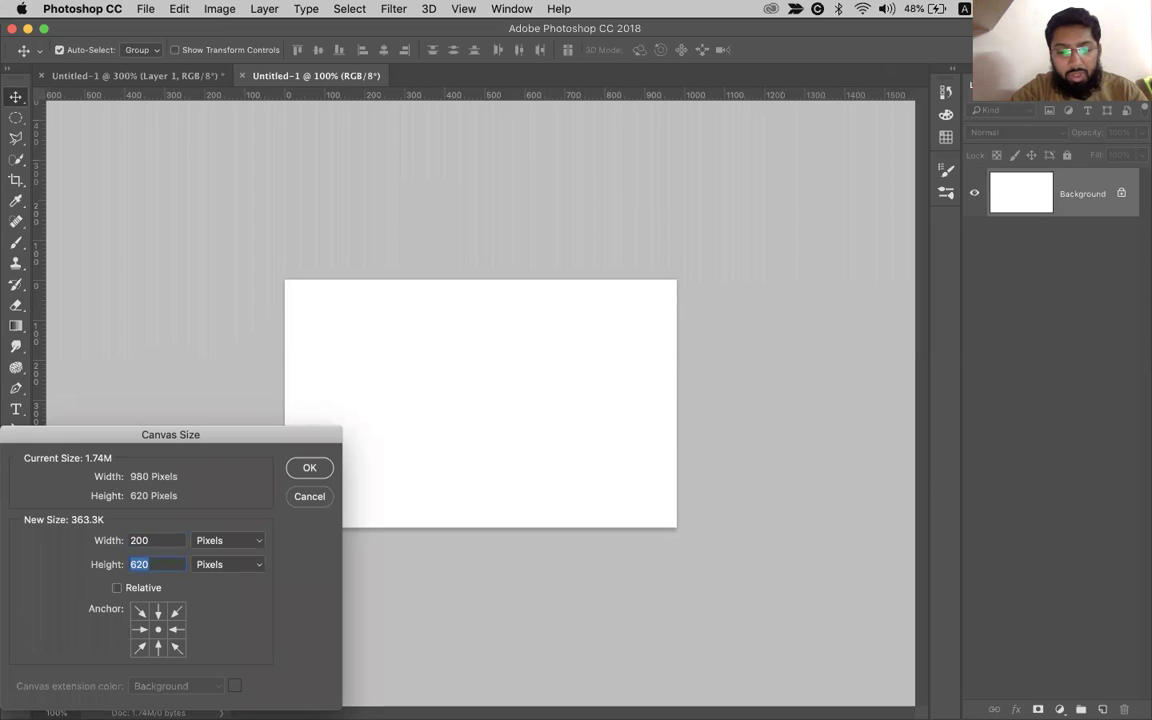
pyautogui.write('2000')
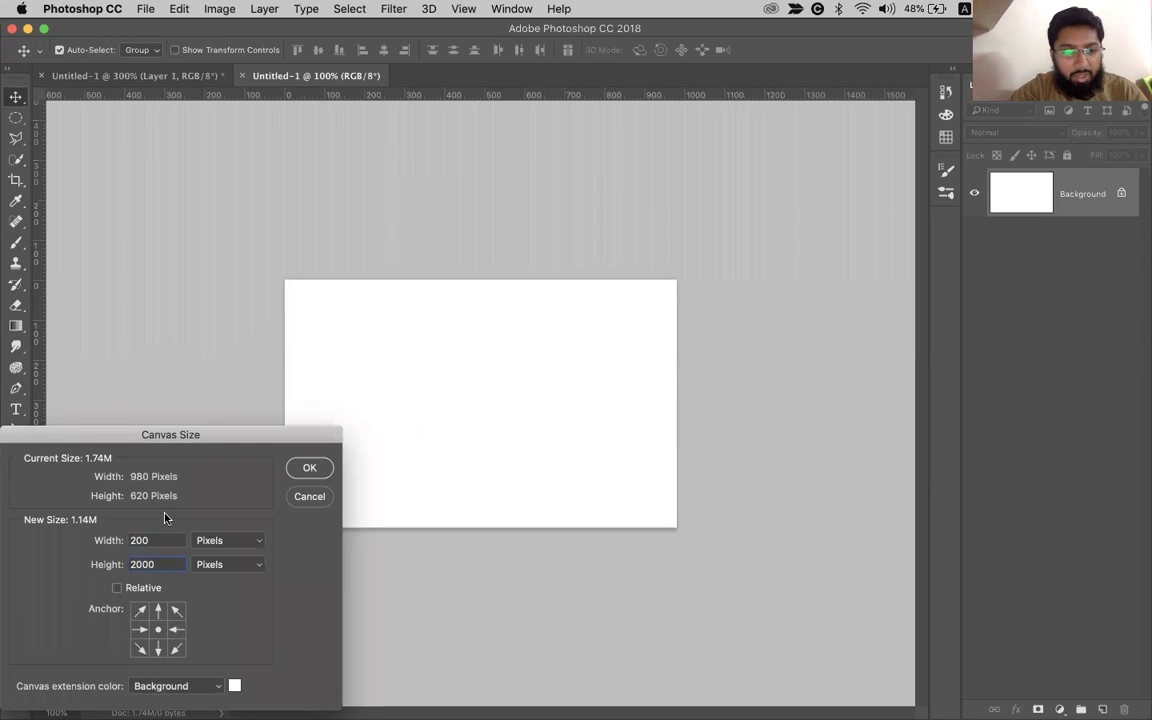
pyautogui.doubleClick(163, 541)
pyautogui.press('BackSpace')
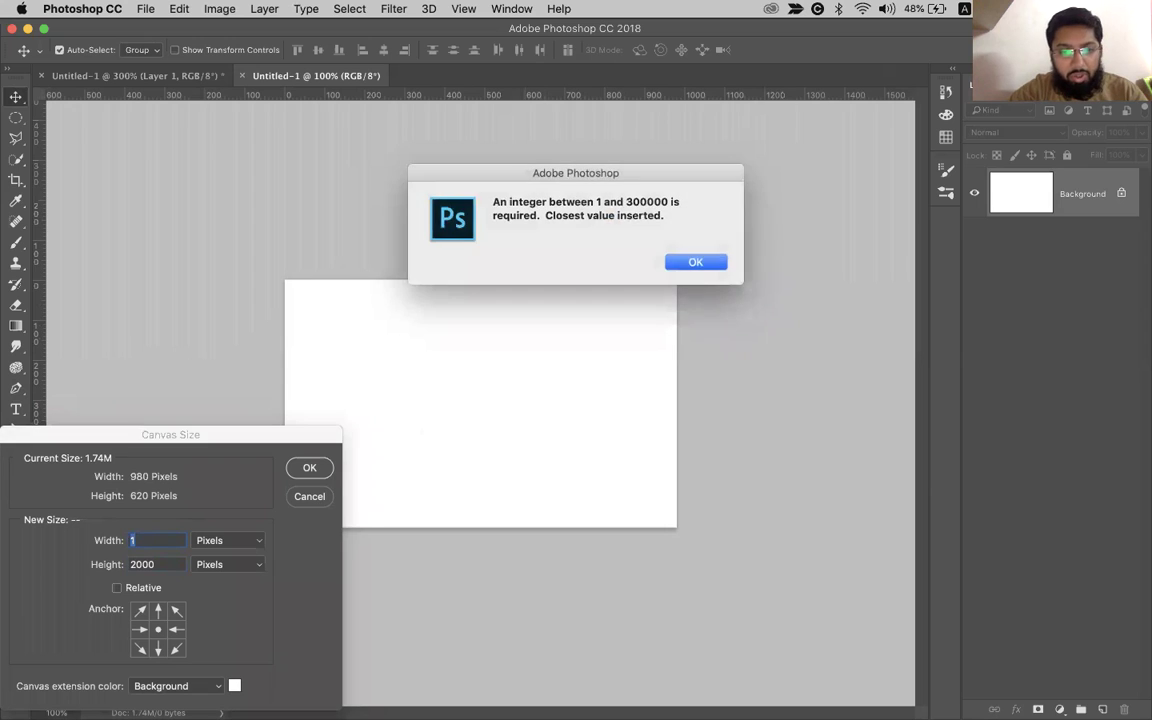
pyautogui.press('Return')
pyautogui.write('2000')
pyautogui.press('Return')
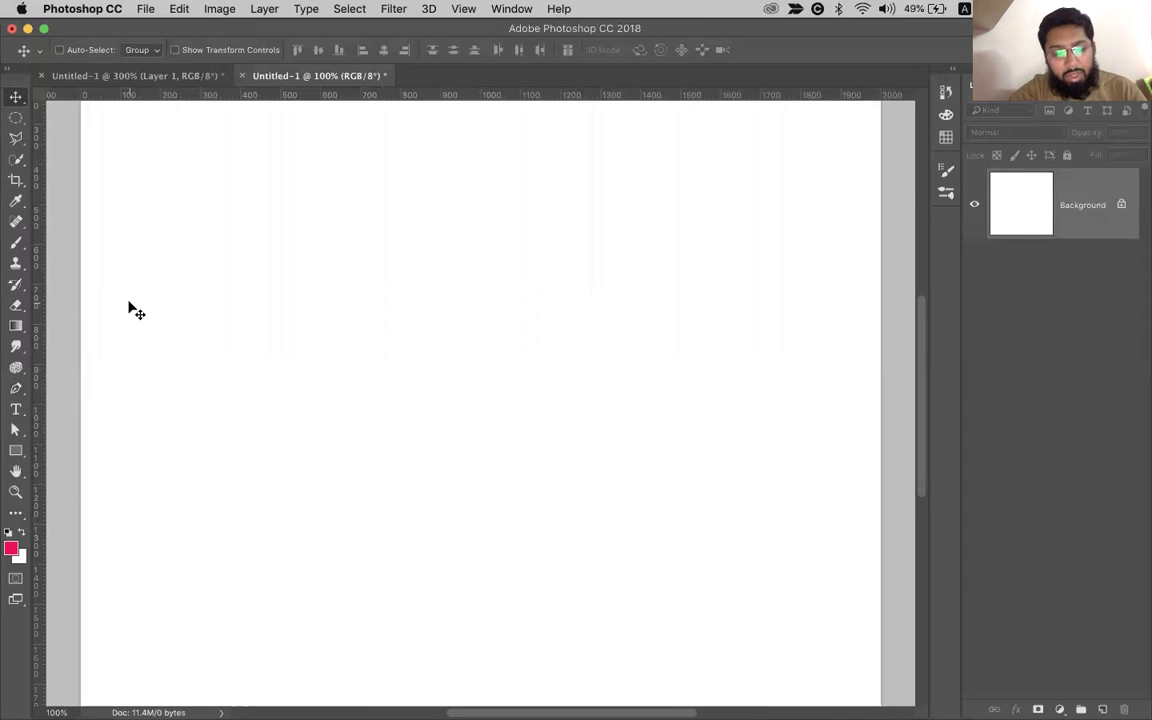
# Switch to Chrome and search Google Images for "cartoon"
pyautogui.press('super+Tab')
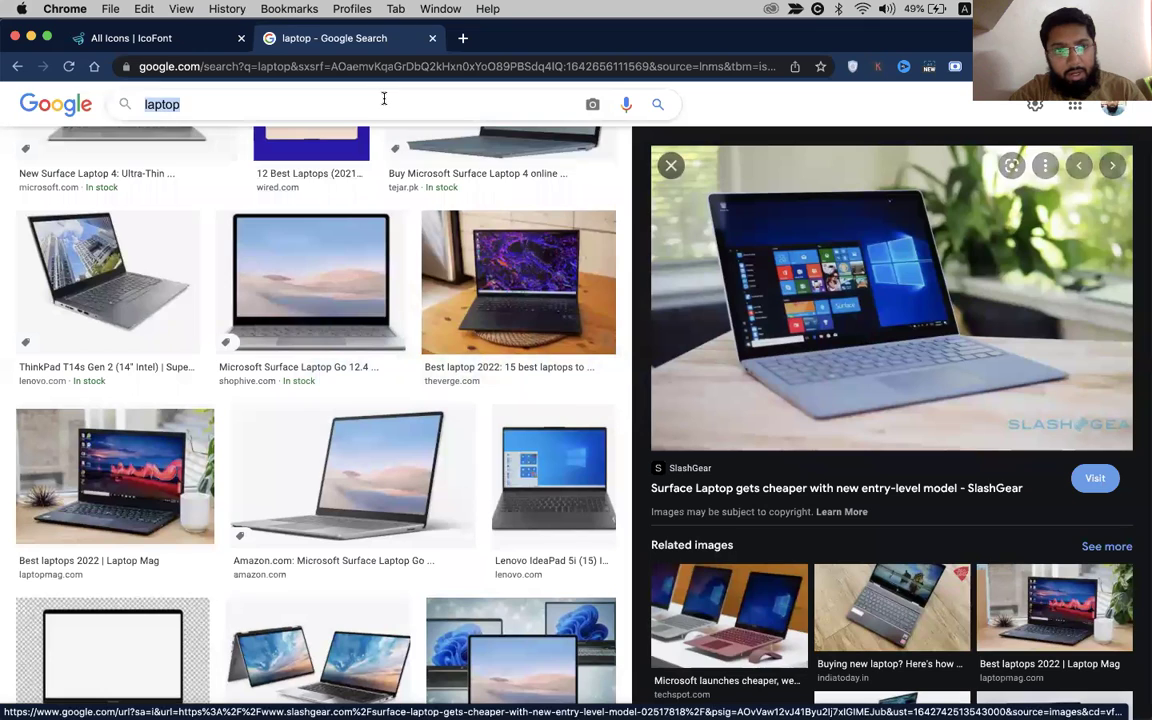
pyautogui.tripleClick(396, 104)
pyautogui.write('cartoon')
pyautogui.press('Return')
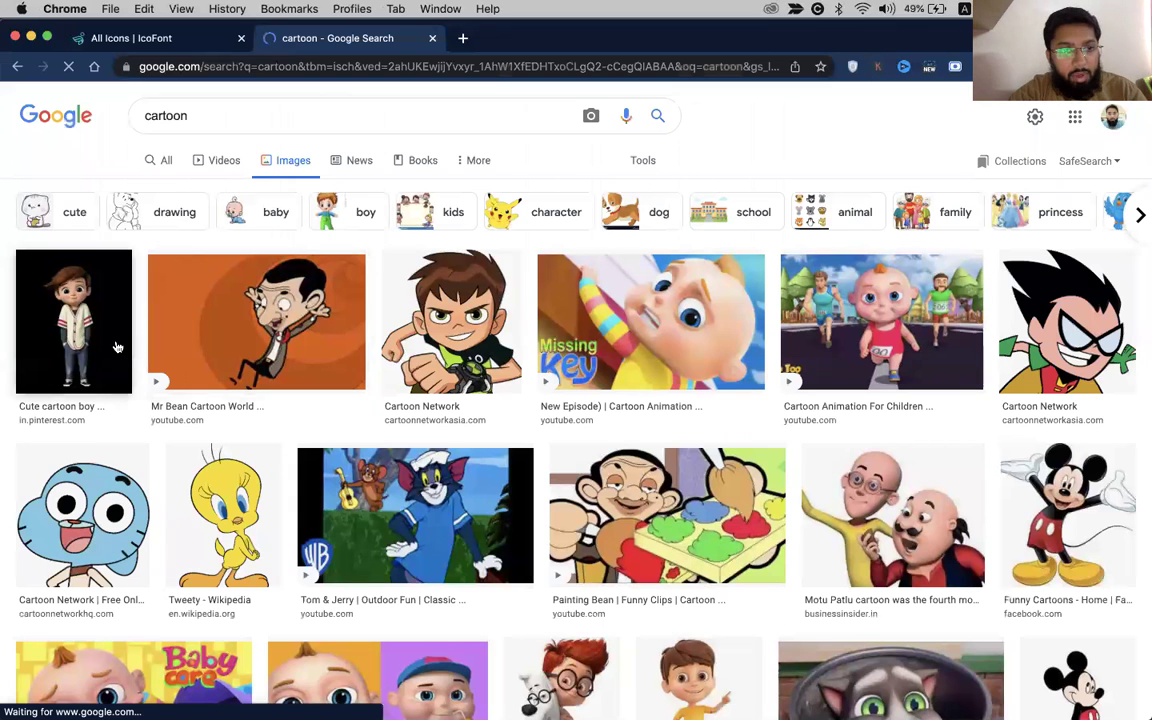
# Preview several cartoon results and copy the full-size Mickey Mouse image from the Funny Cartoons result
pyautogui.click(73, 320)
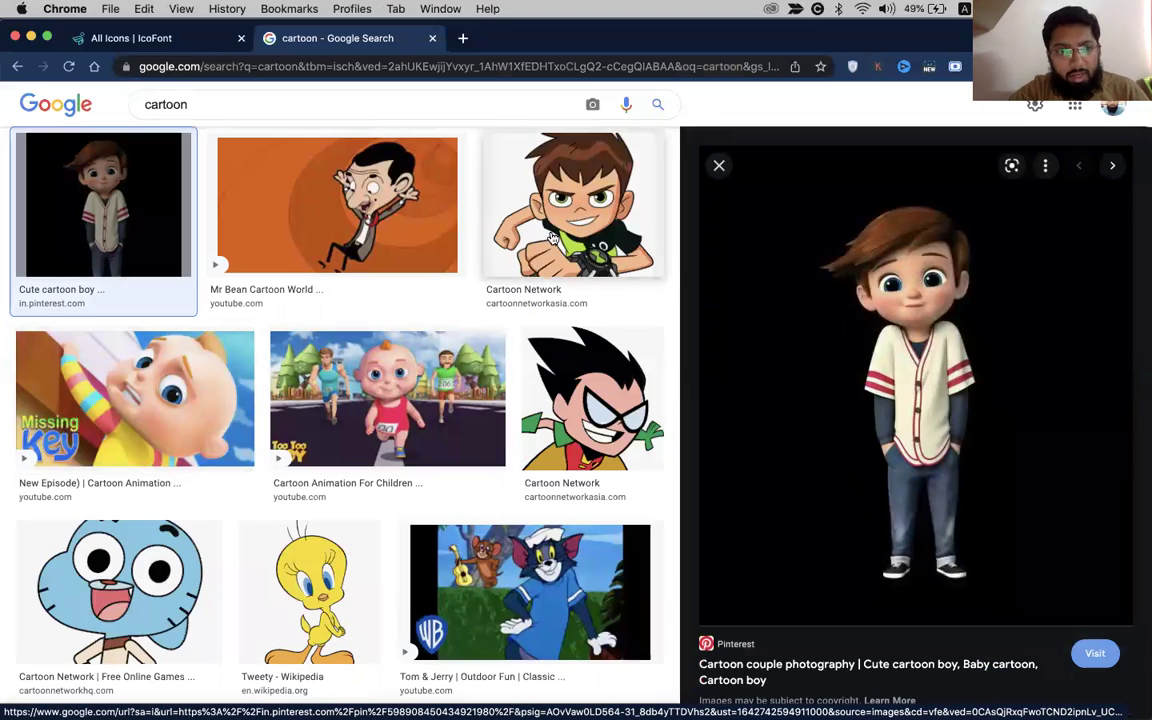
pyautogui.scroll(-3, 261, 518)
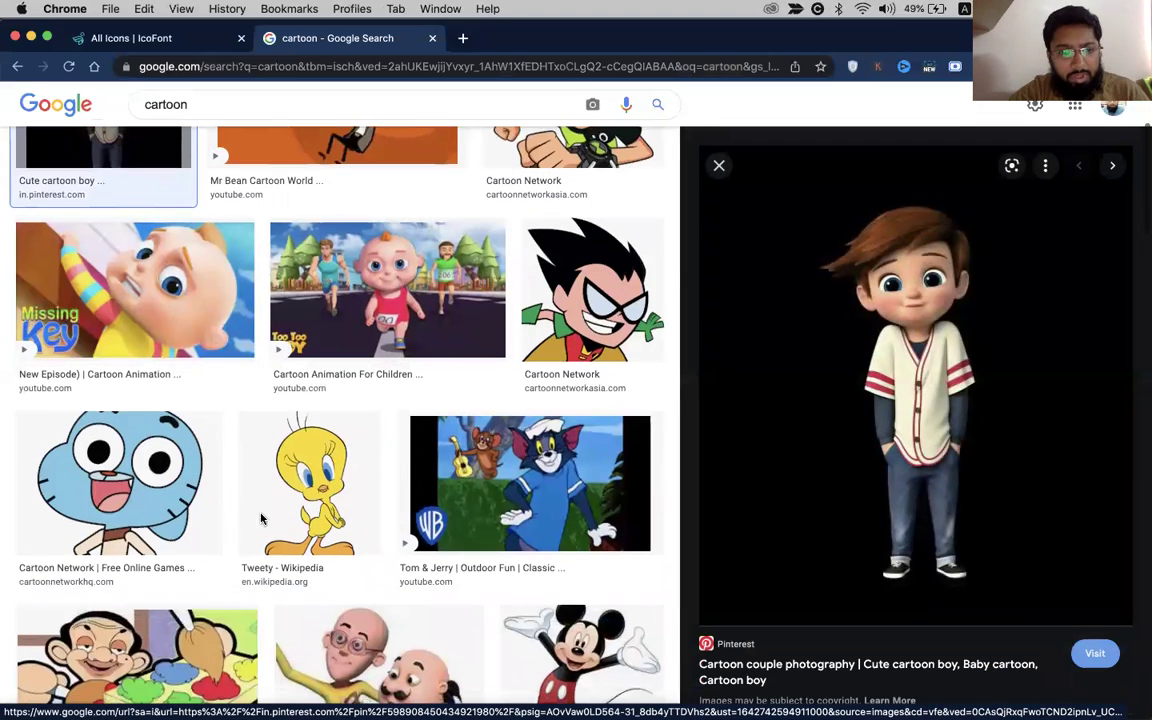
pyautogui.click(170, 505)
pyautogui.scroll(-4, 400, 500)
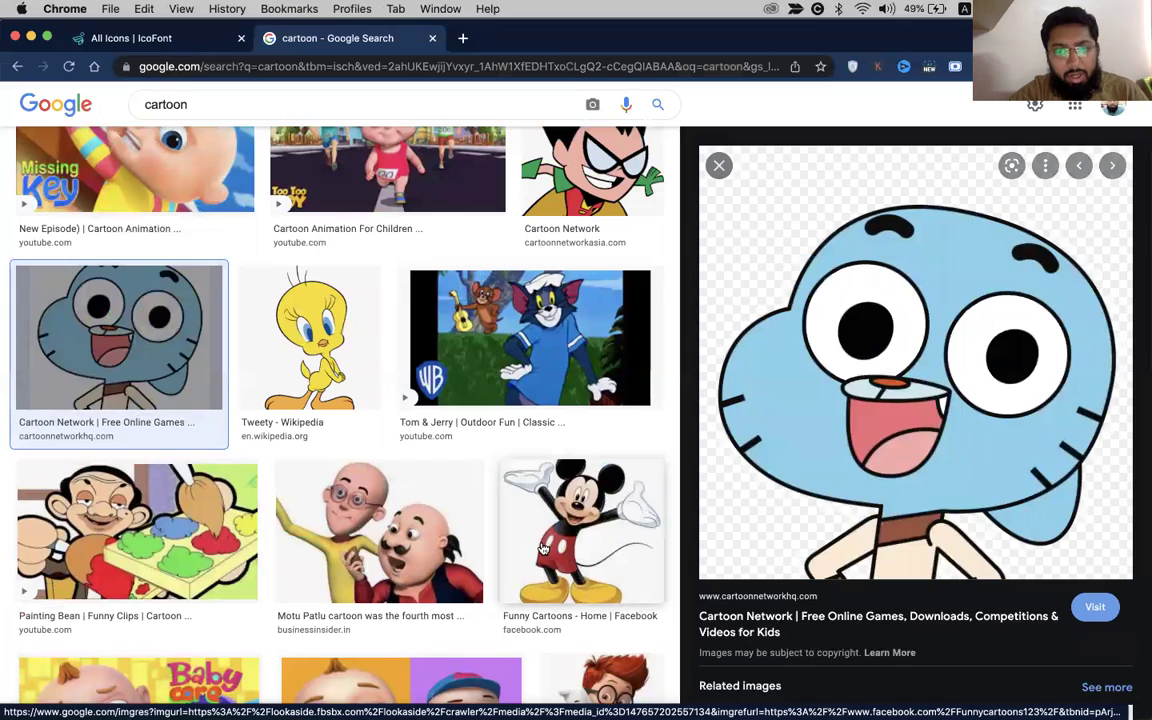
pyautogui.click(541, 549)
pyautogui.rightClick(951, 396)
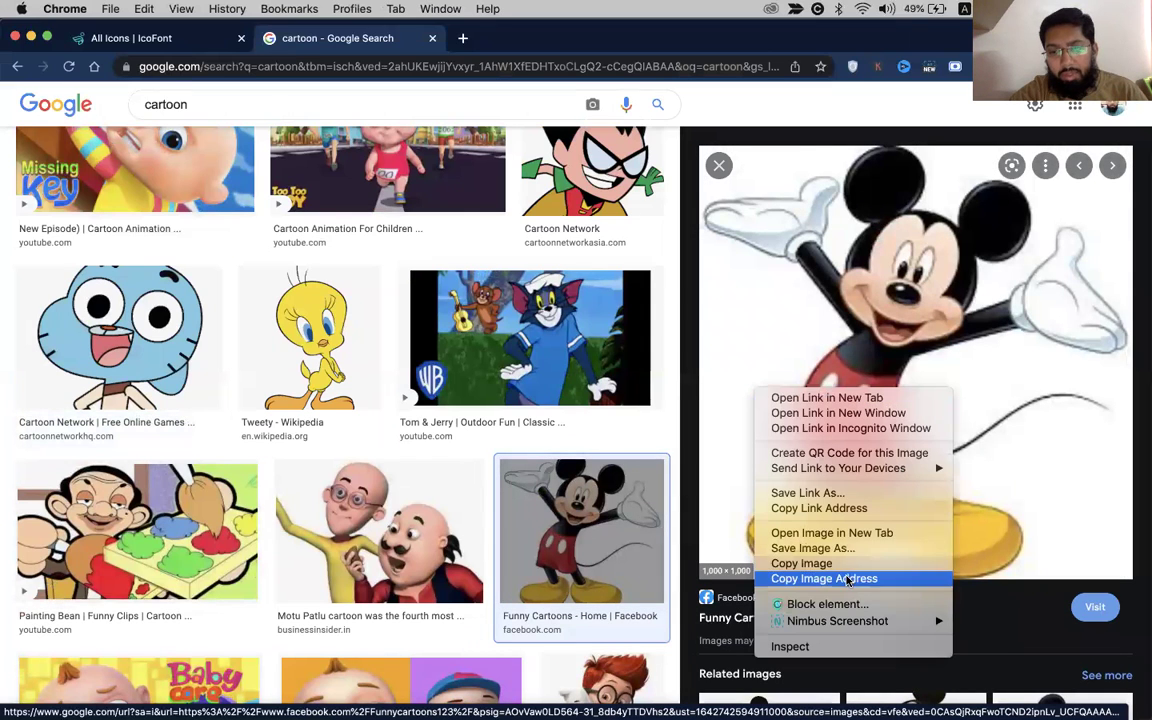
pyautogui.click(818, 563)
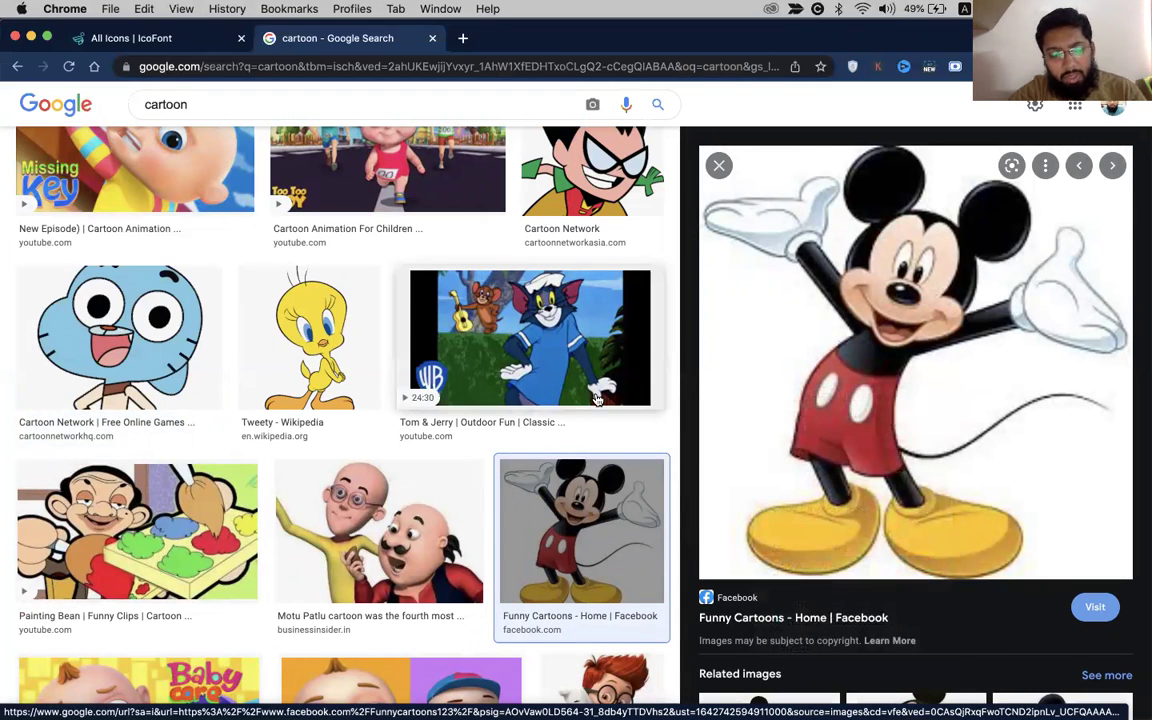
# Switch to Photoshop, paste the Mickey Mouse image into the 2000 px document and enlarge it around its centre to about five times its size
pyautogui.press('super+Tab')
pyautogui.press('super+v')
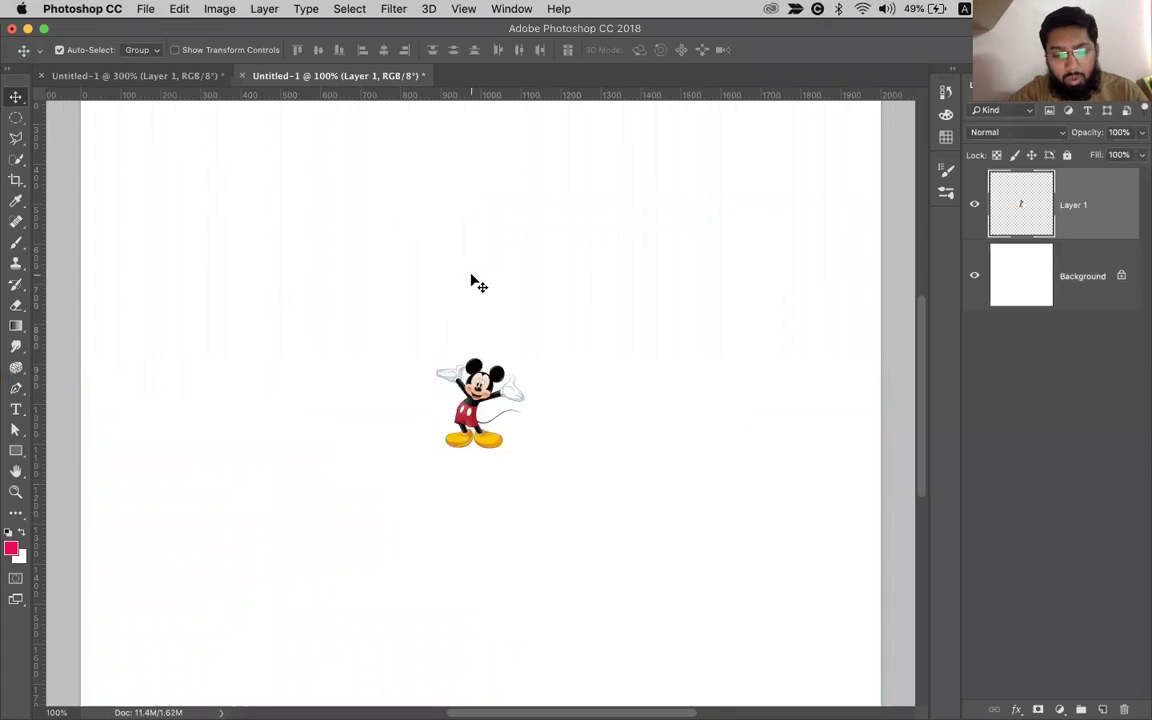
pyautogui.press('super+t')
pyautogui.moveTo(526, 358); pyautogui.dragTo(723, 165)
pyautogui.press('Return')
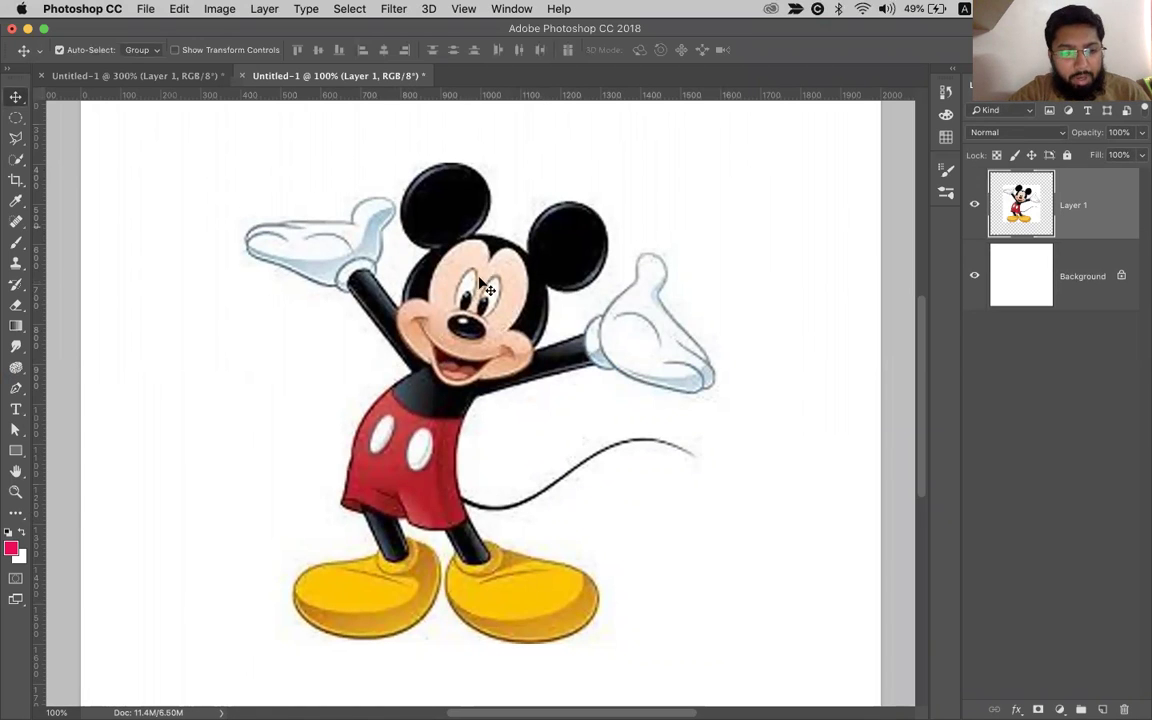
# Activate the Pen tool and try fading Layer 1 to 30%, 20% and about 14% opacity
pyautogui.click(15, 388)
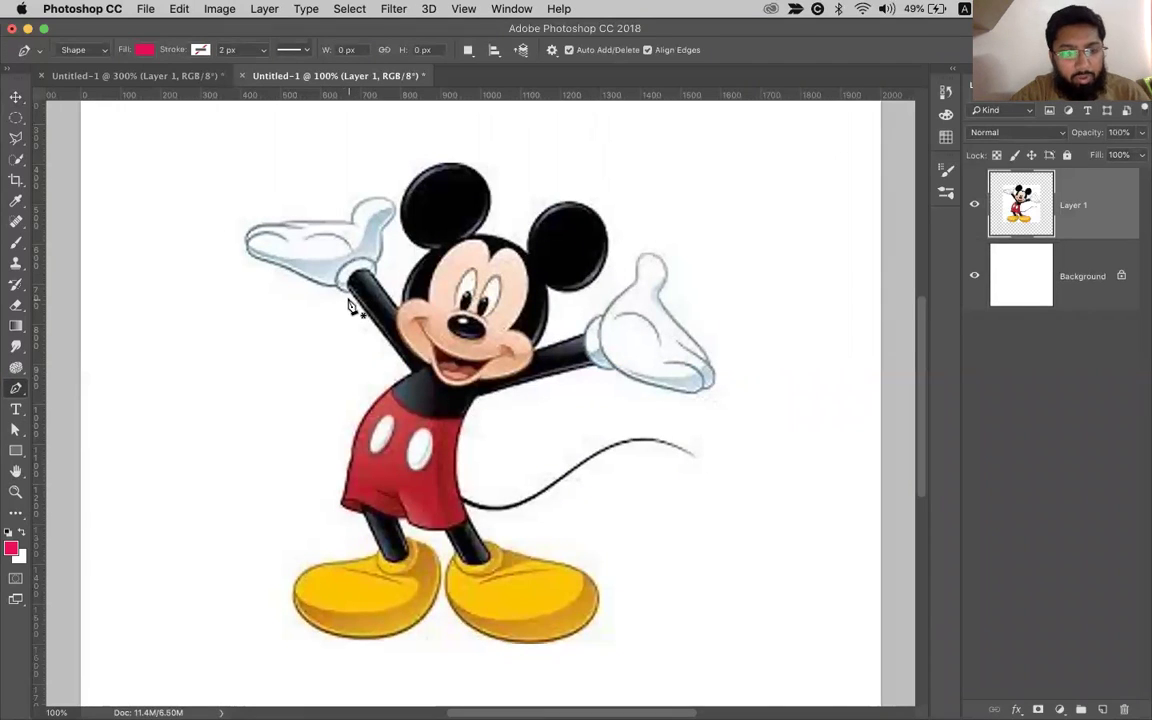
pyautogui.press('3')
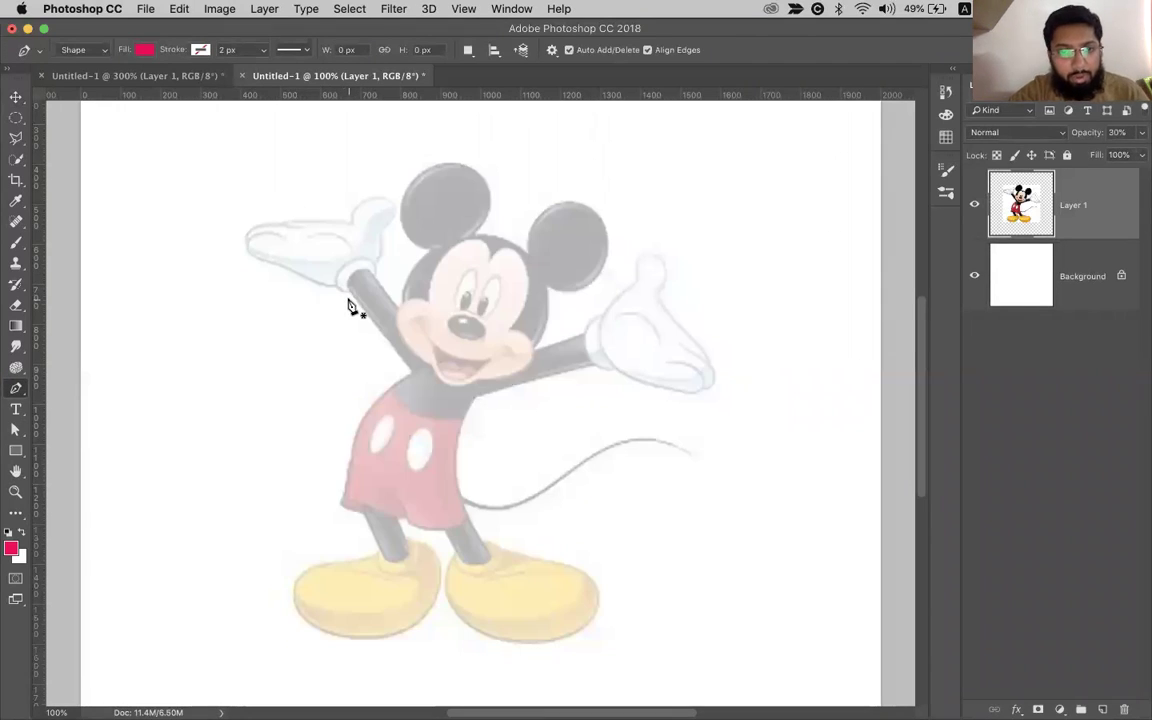
pyautogui.press('2')
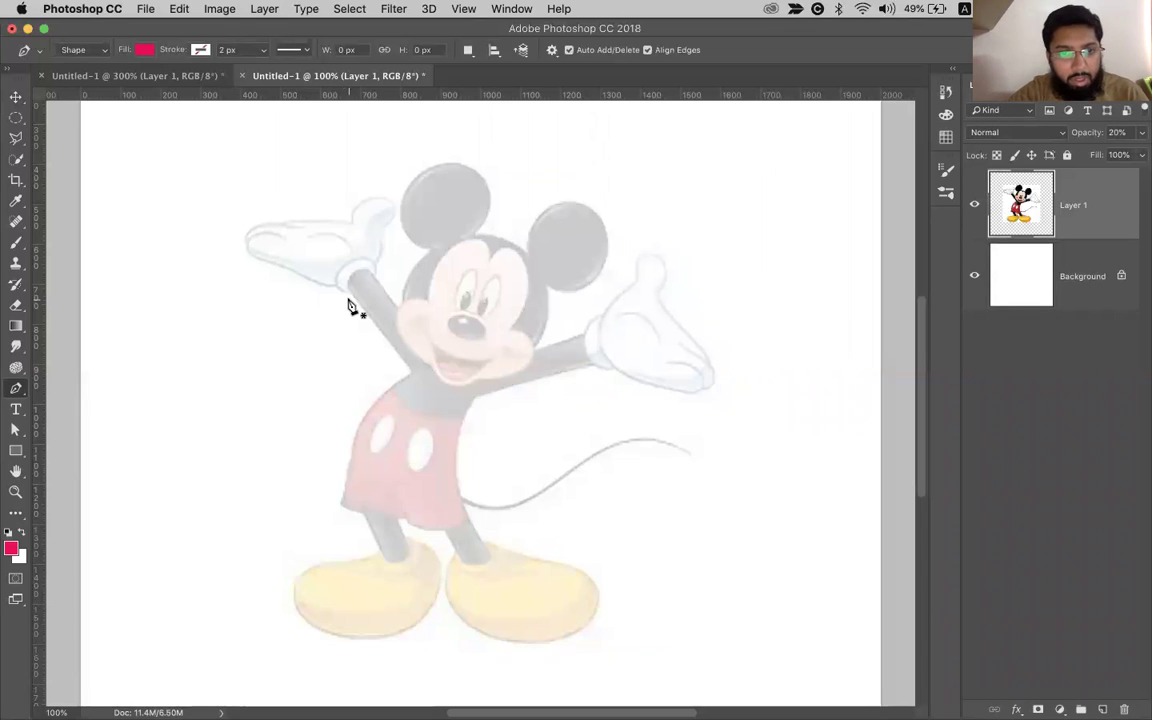
pyautogui.scroll(2, 349, 306)
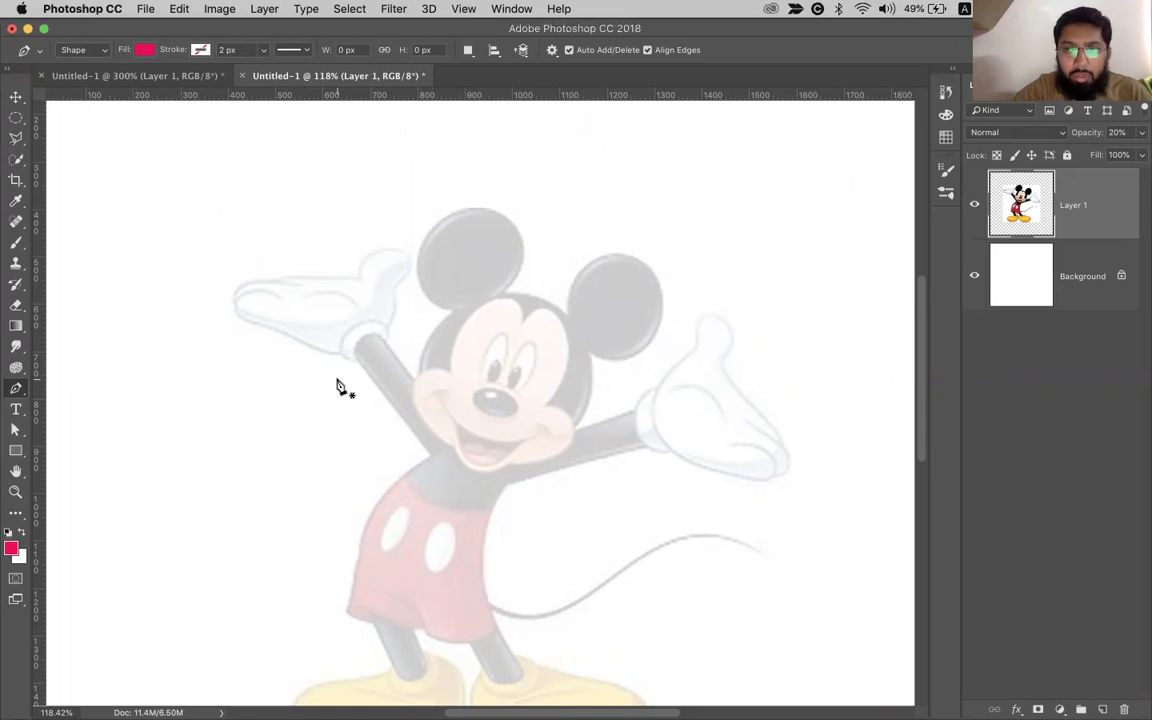
pyautogui.click(1141, 132)
pyautogui.moveTo(1079, 154)
pyautogui.mouseDown()
pyautogui.moveTo(1143, 154)
pyautogui.moveTo(1074, 154)
pyautogui.mouseUp()
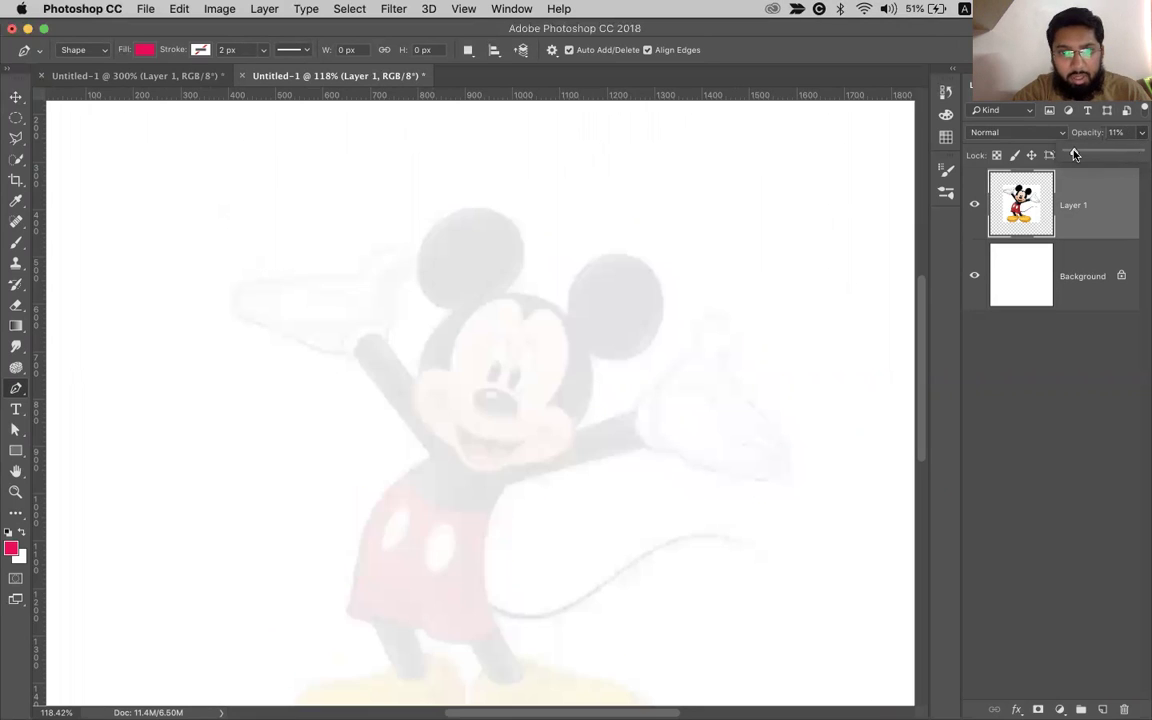
pyautogui.click(1062, 424)
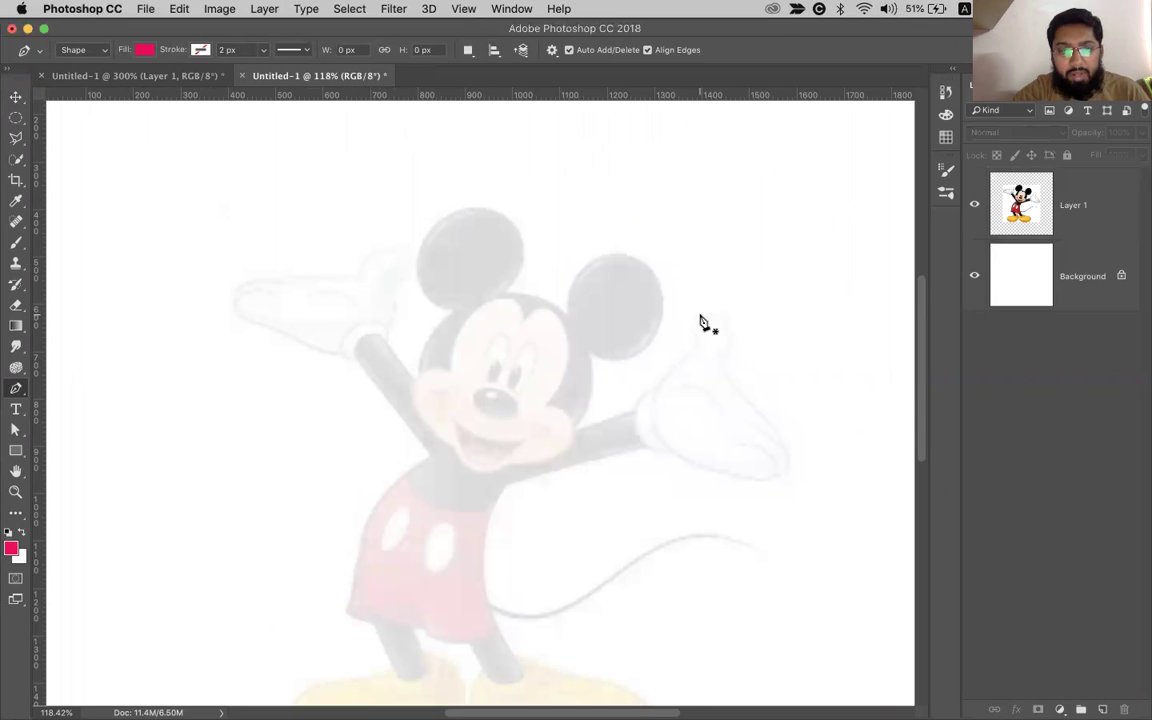
# Reselect Layer 1 with the Move tool, try different opacity levels and set its opacity to 30% for tracing
pyautogui.press('v')
pyautogui.click(483, 381)
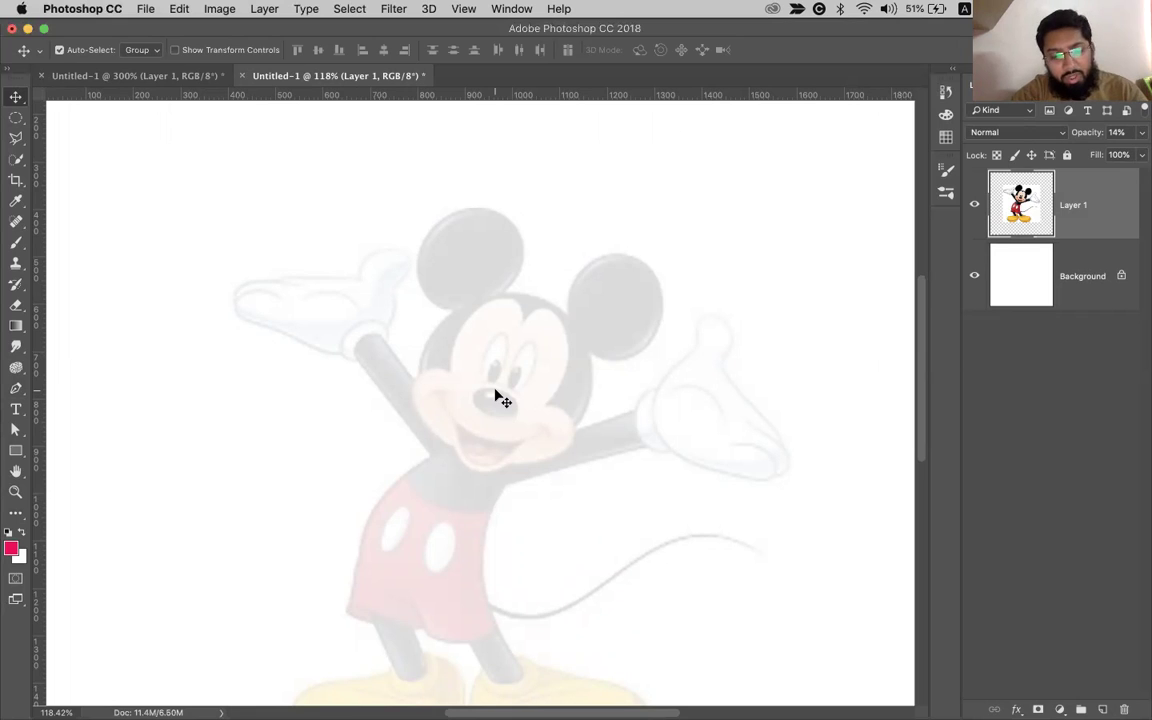
pyautogui.press('2')
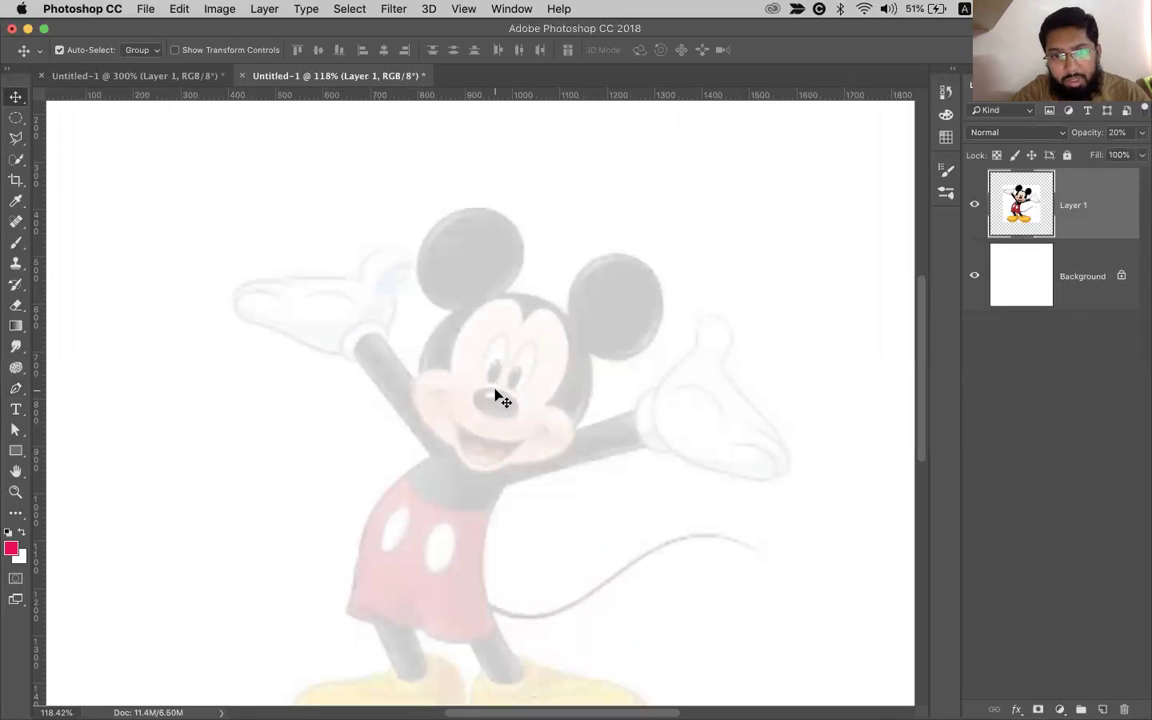
pyautogui.press('3')
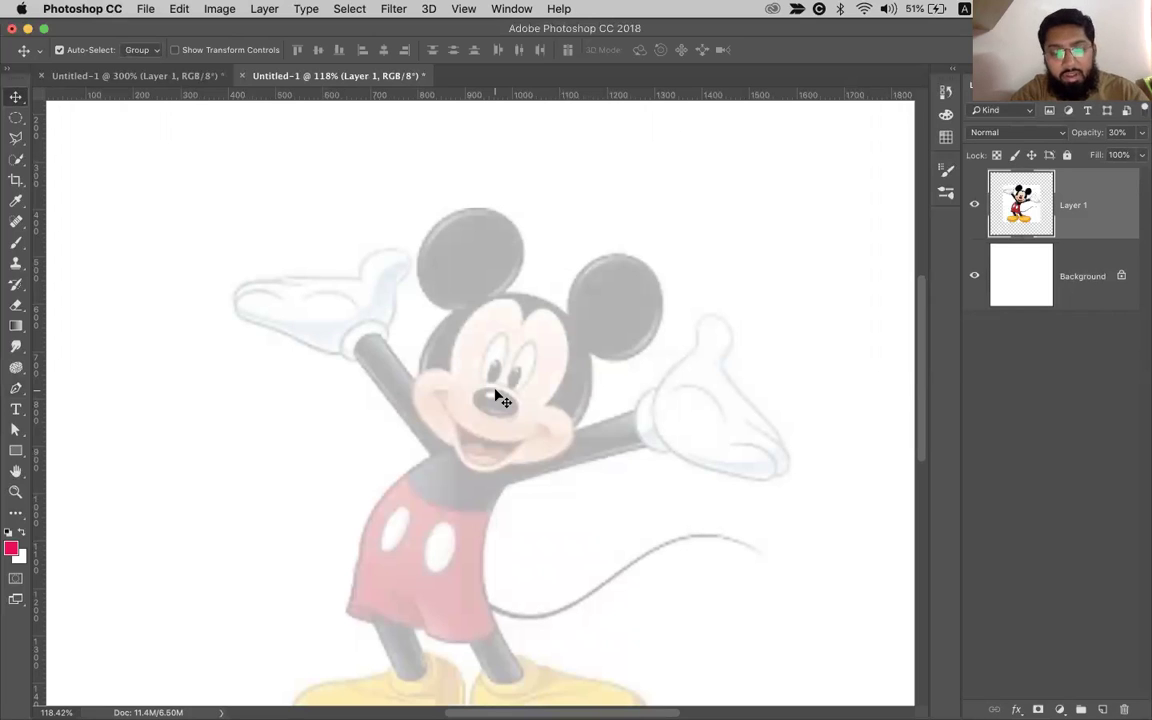
pyautogui.press('8')
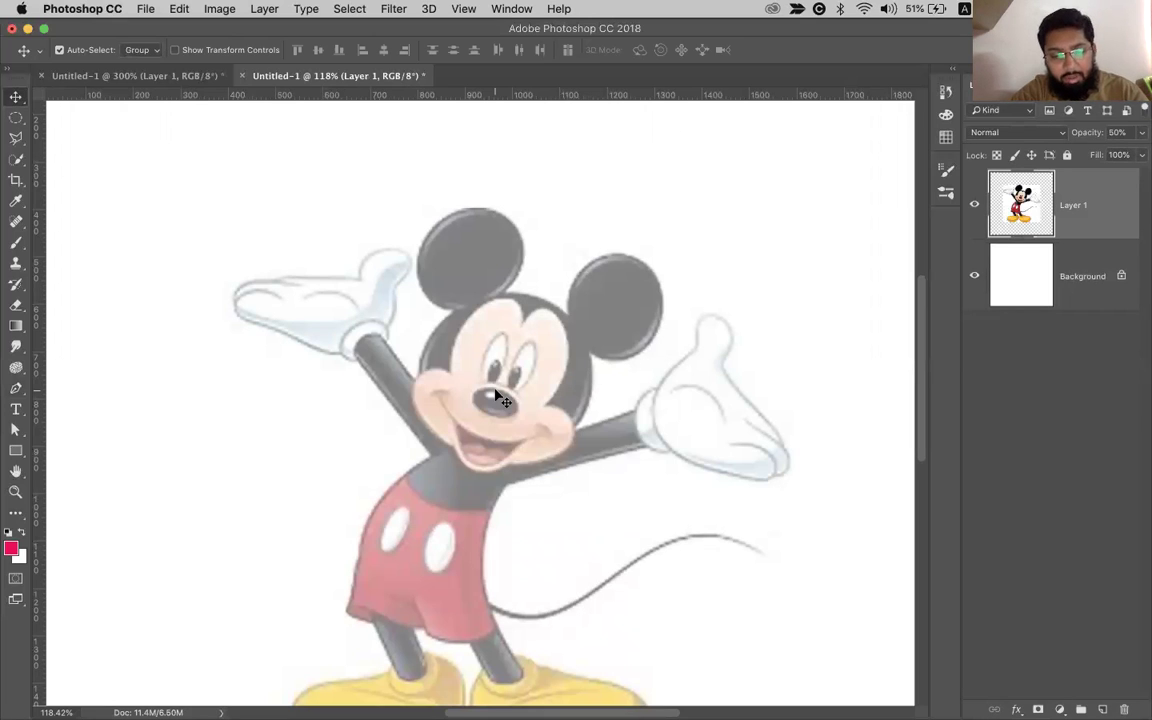
pyautogui.press('8')
pyautogui.press('2')
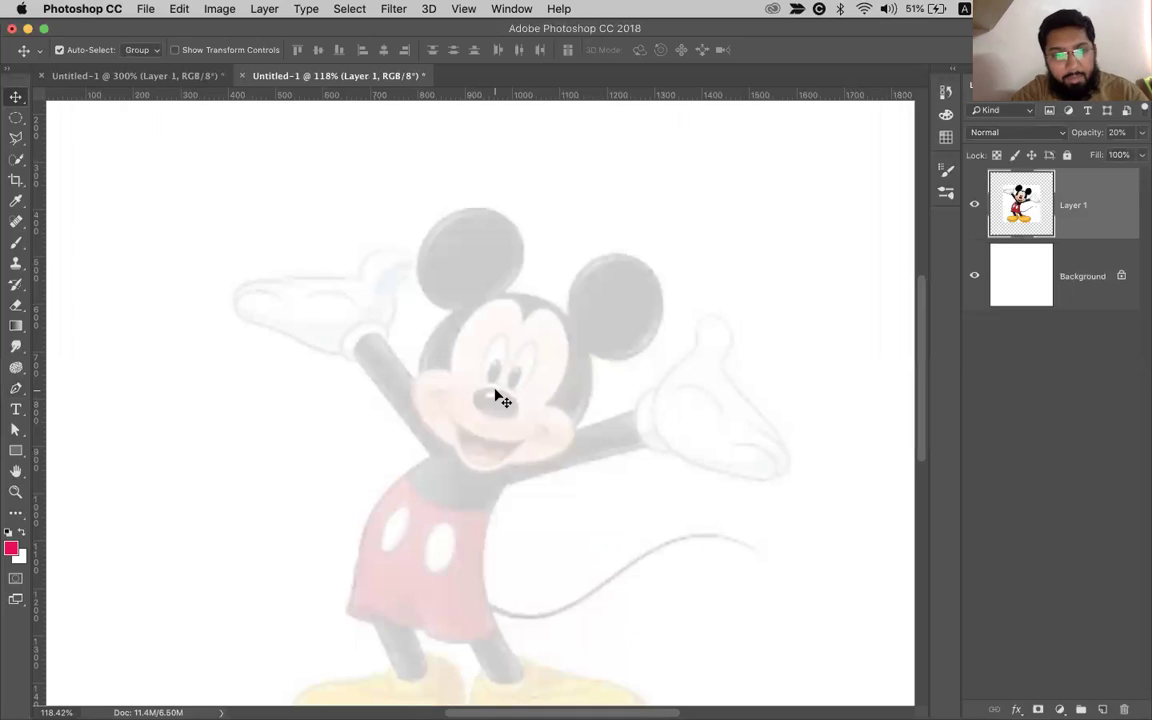
pyautogui.press('3')
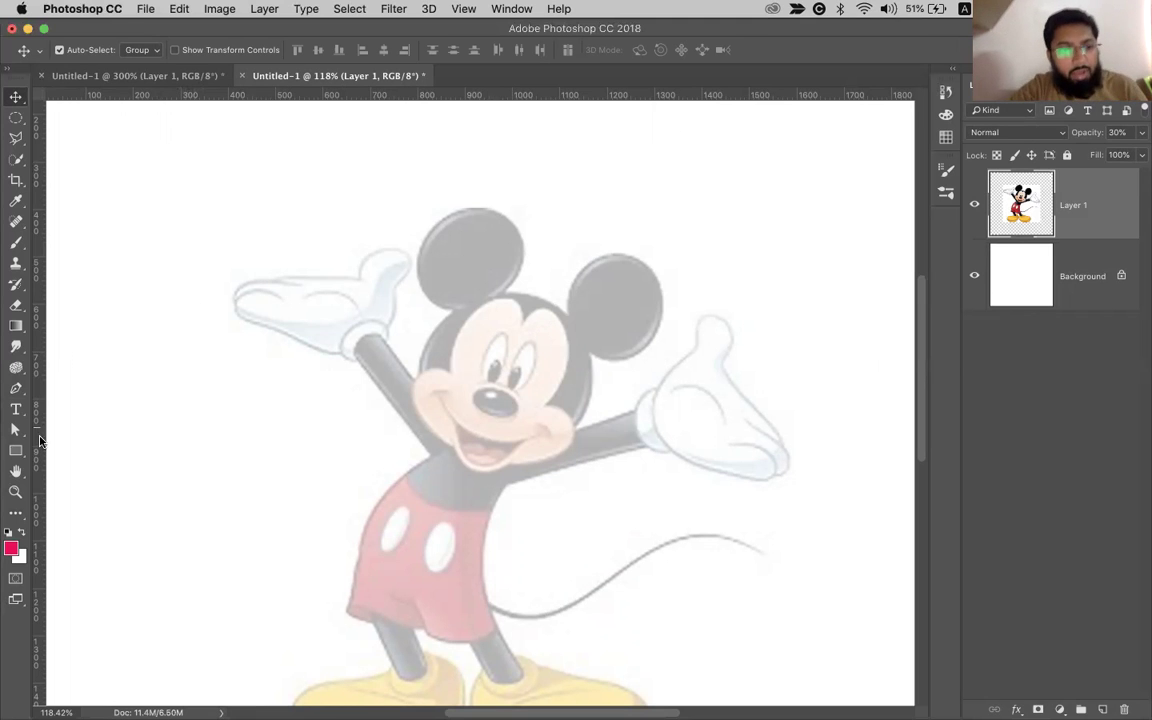
# Start a Pen tool shape with a straight segment along the underside of the raised arm, from the glove cuff to the armpit
pyautogui.click(15, 389)
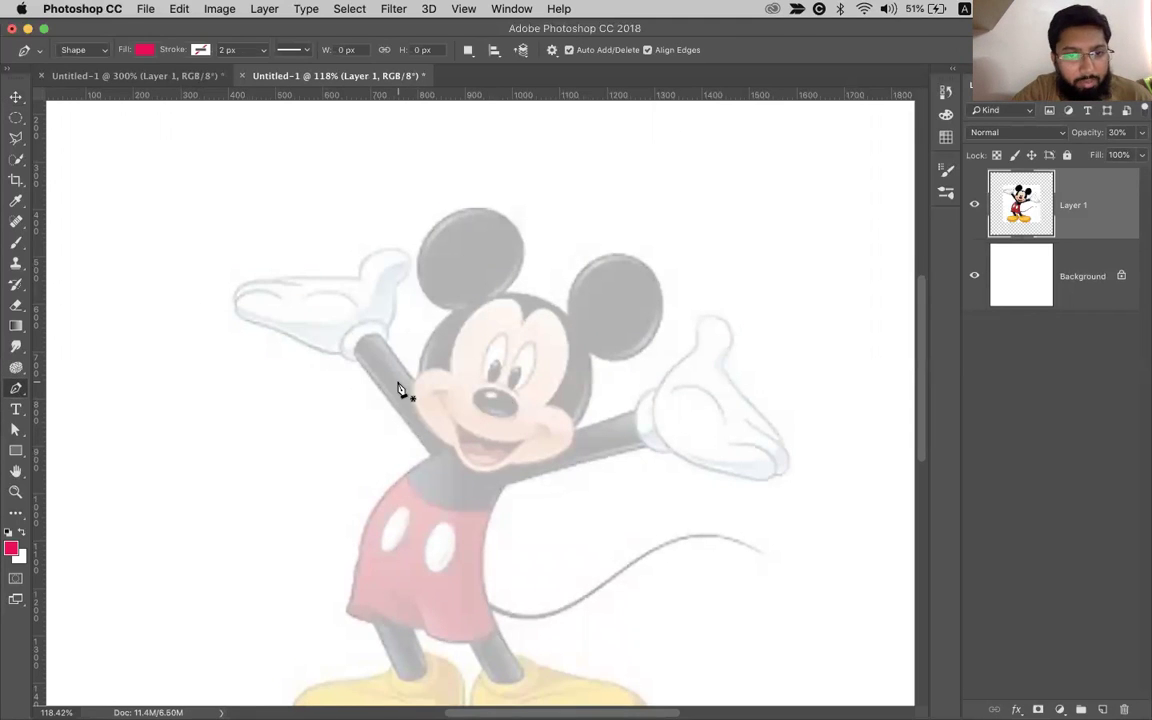
pyautogui.scroll(3, 398, 391)
pyautogui.scroll(2, 398, 391)
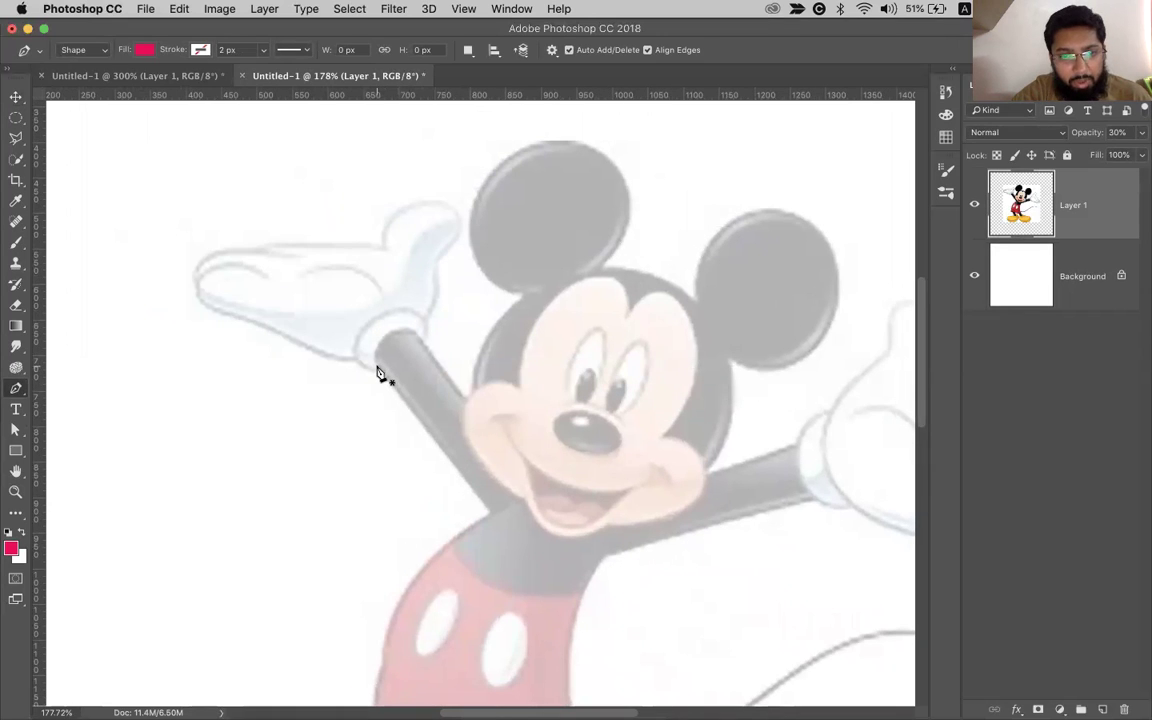
pyautogui.click(378, 369)
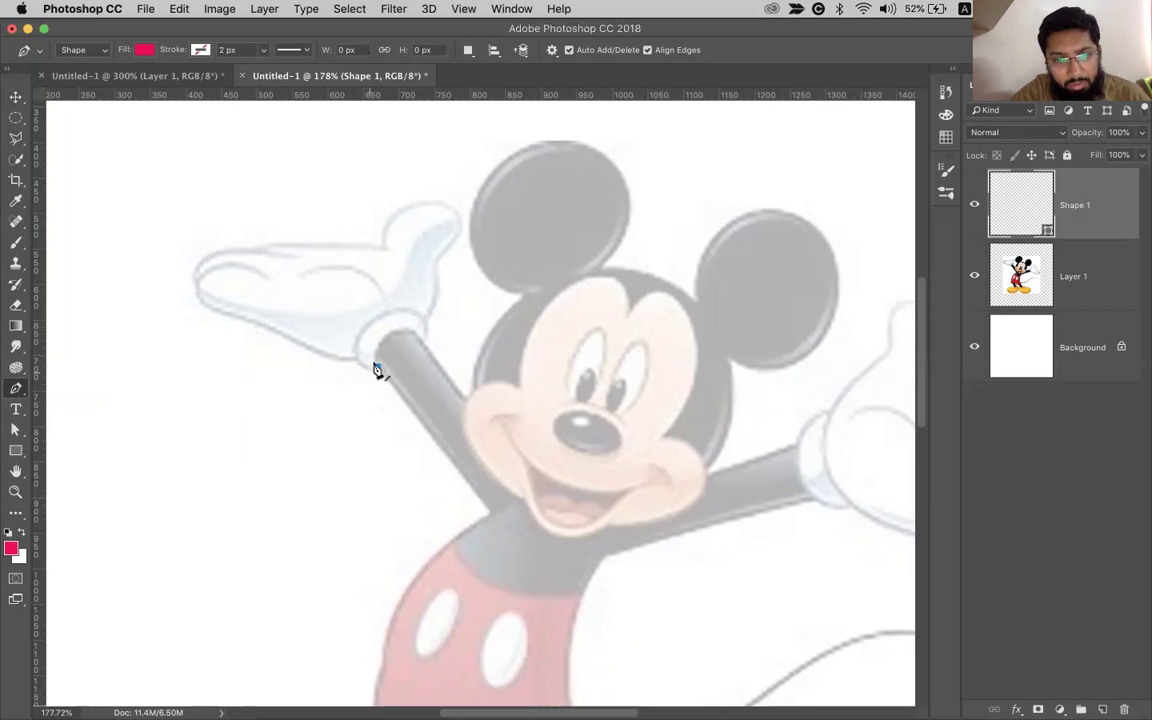
pyautogui.click(491, 516)
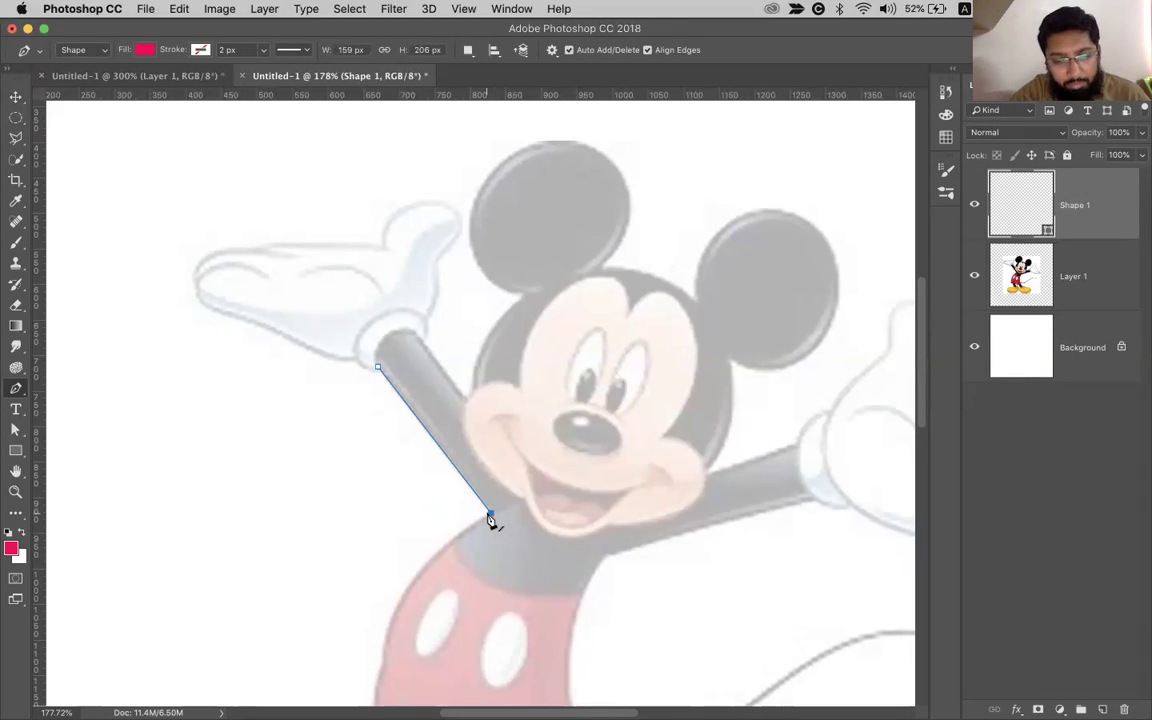
# Try a straight segment from the armpit to the shorts' lower corner with no shape fill, and undo both changes
pyautogui.scroll(-4, 490, 520)
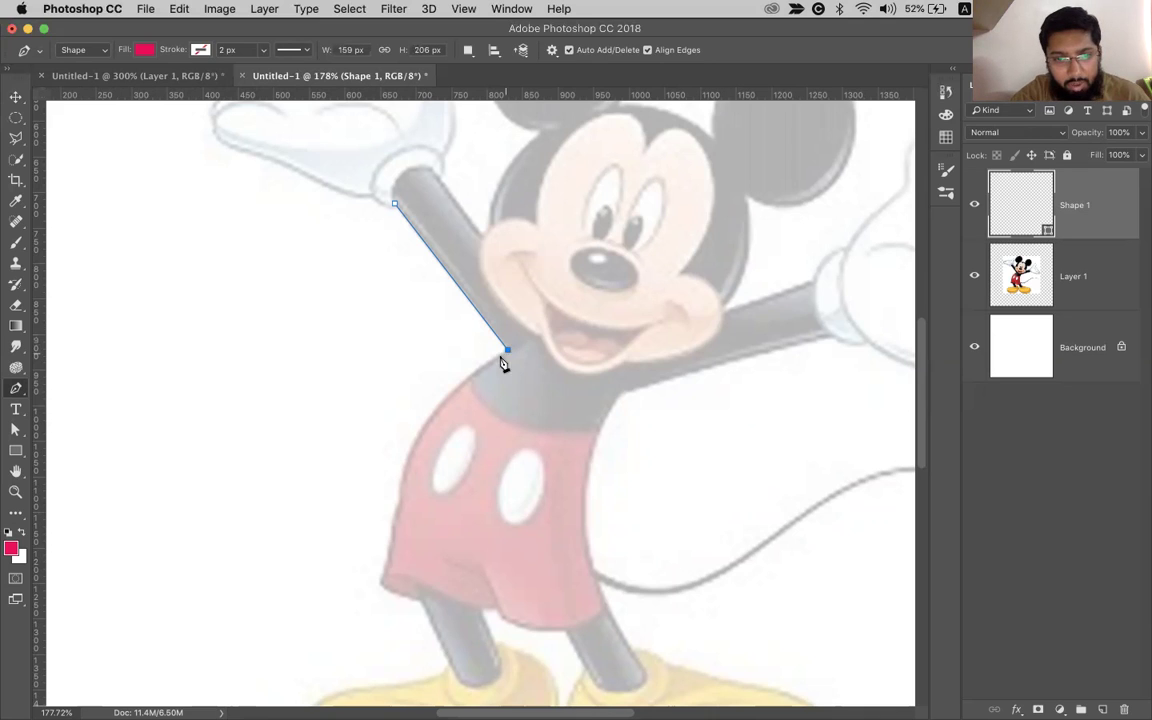
pyautogui.click(381, 584)
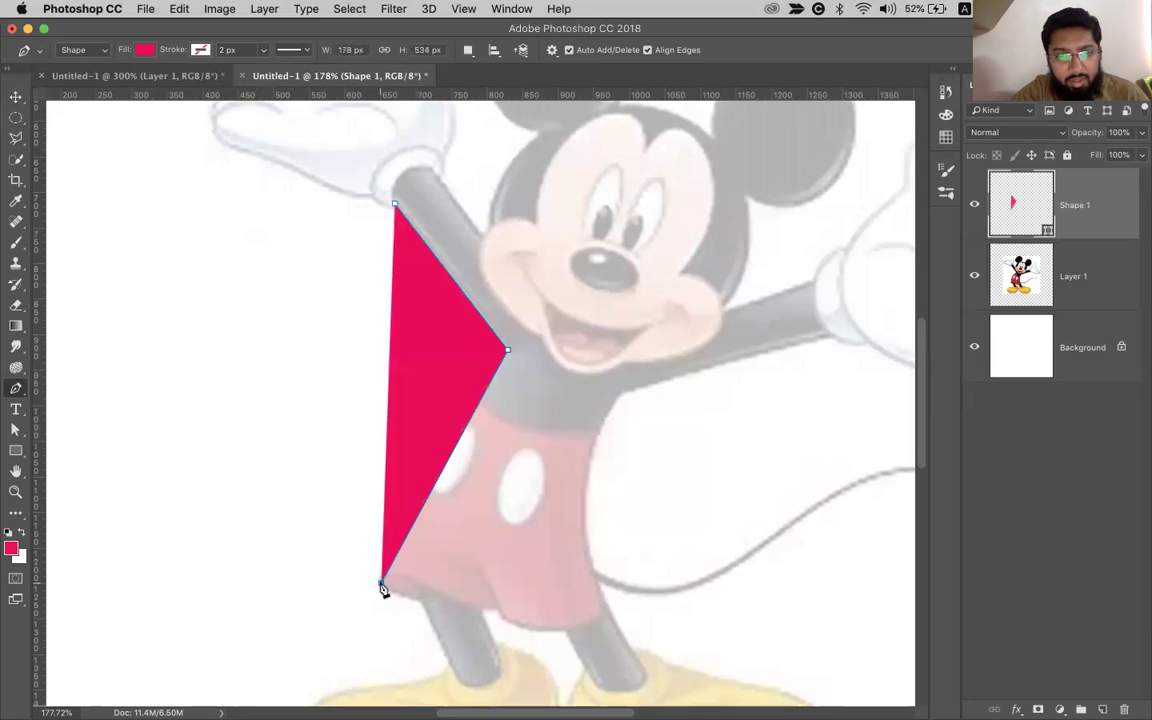
pyautogui.click(140, 49)
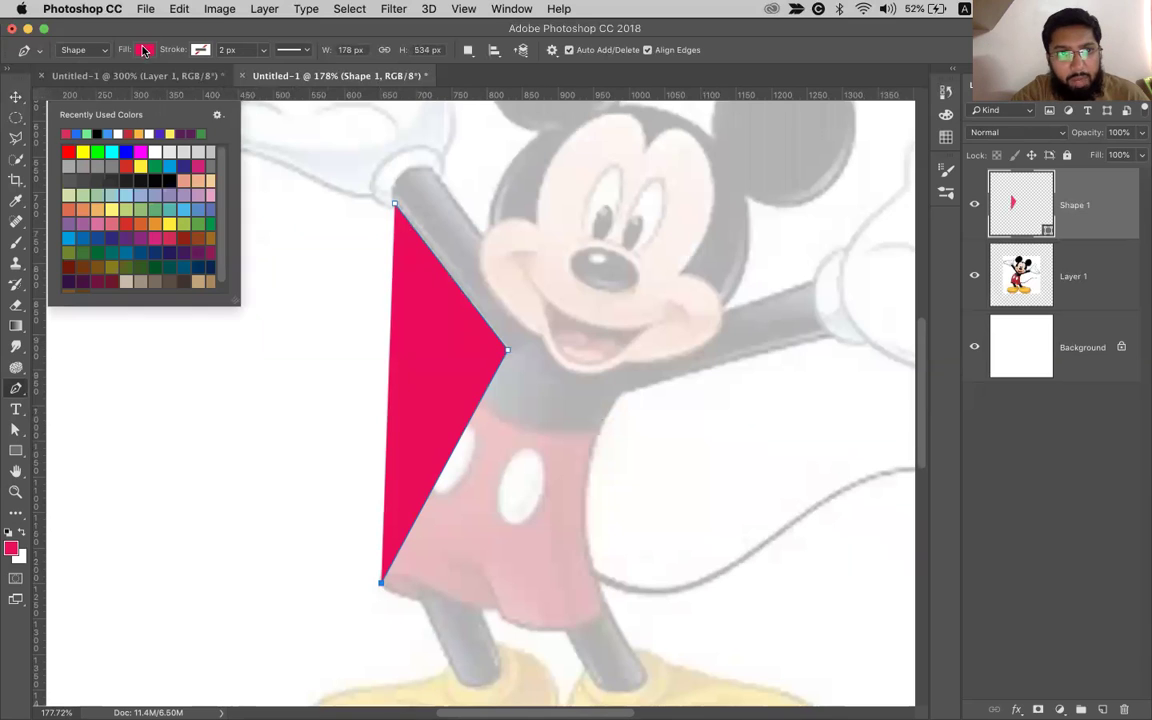
pyautogui.click(75, 80)
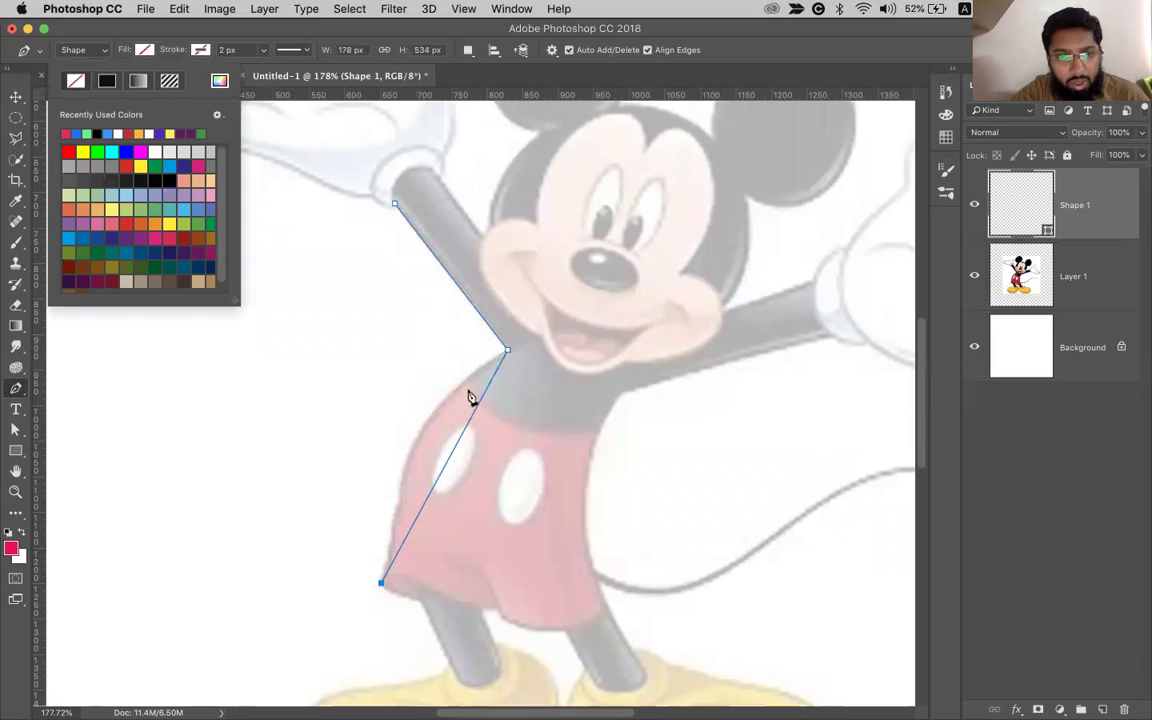
pyautogui.click(735, 57)
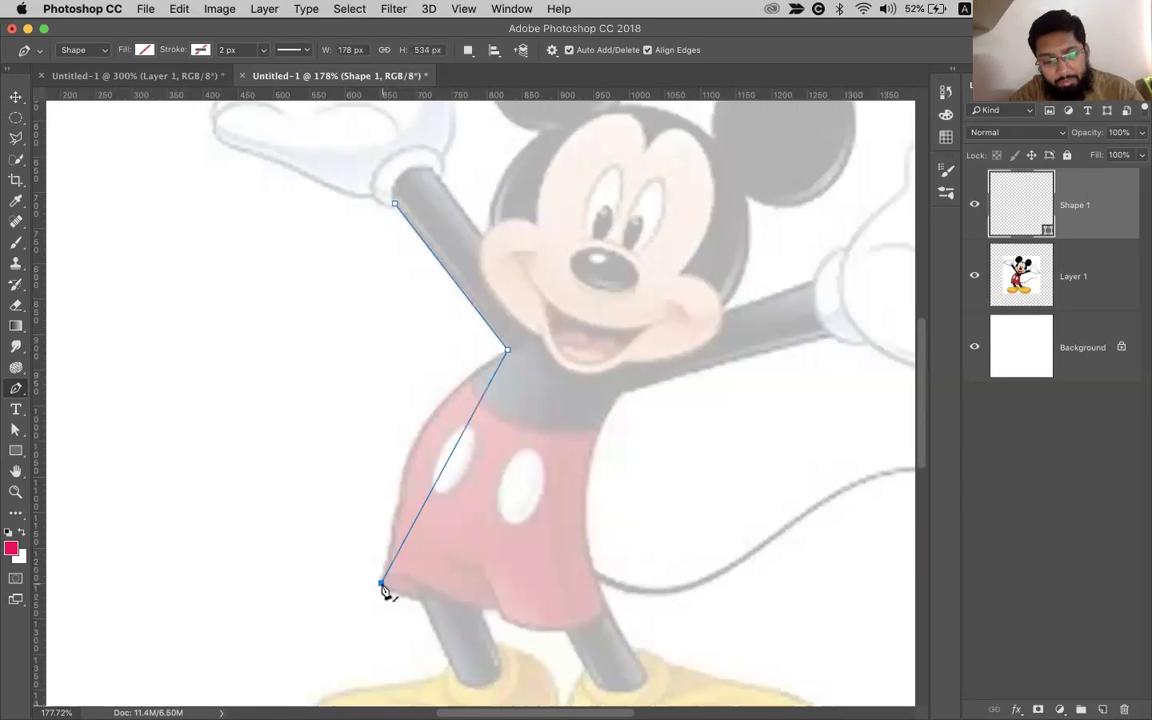
pyautogui.press('super+z')
pyautogui.press('super+z')
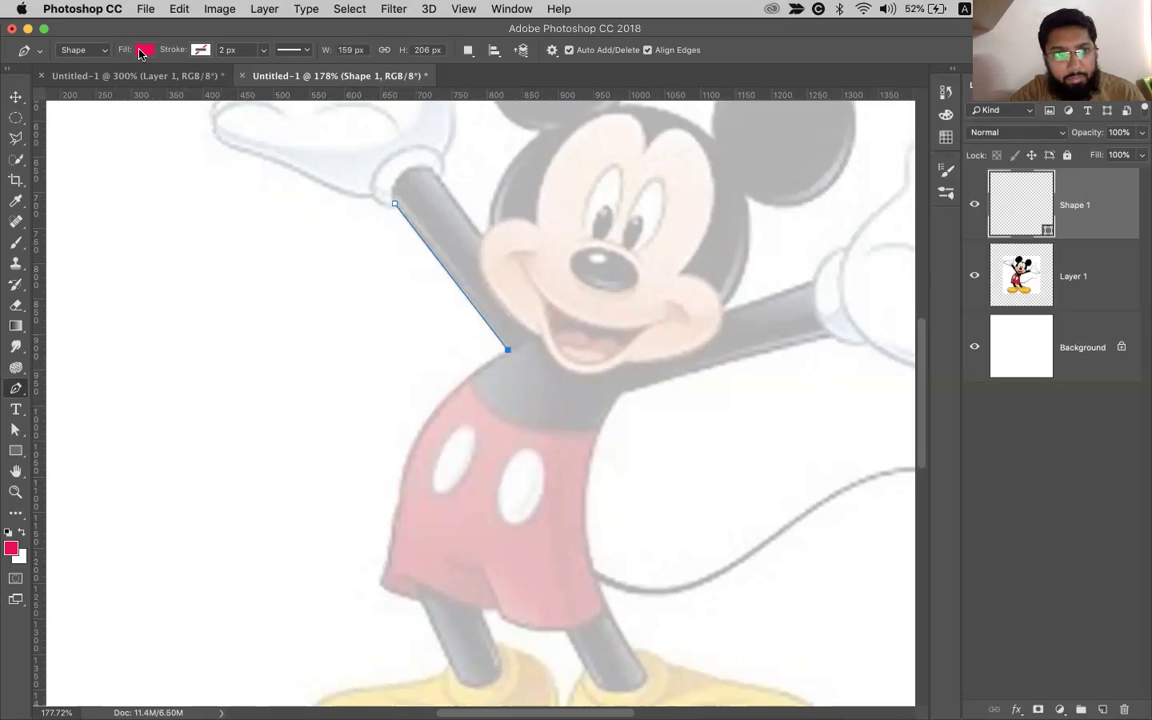
# Set the Pen shape's fill to none so the traced artwork stays uncovered
pyautogui.click(140, 53)
pyautogui.click(75, 80)
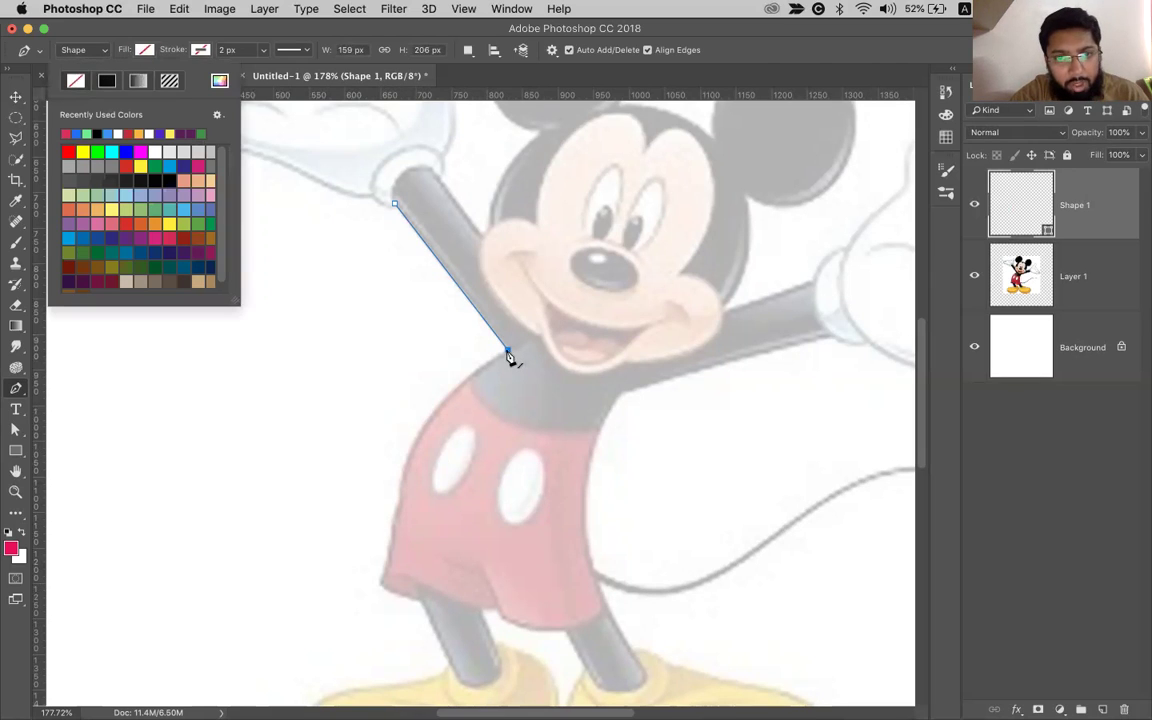
pyautogui.click(510, 358)
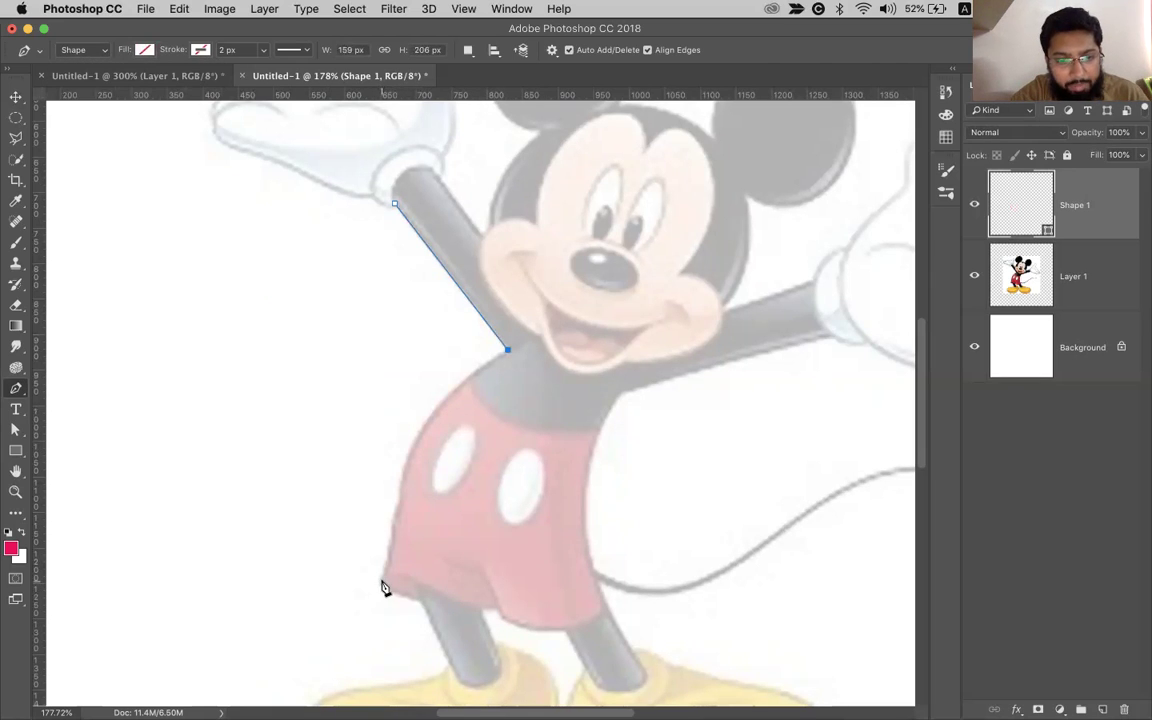
# Add a curved segment from the armpit to the outer edge of the shorts and adjust its direction handles to follow the body outline
pyautogui.click(401, 499)
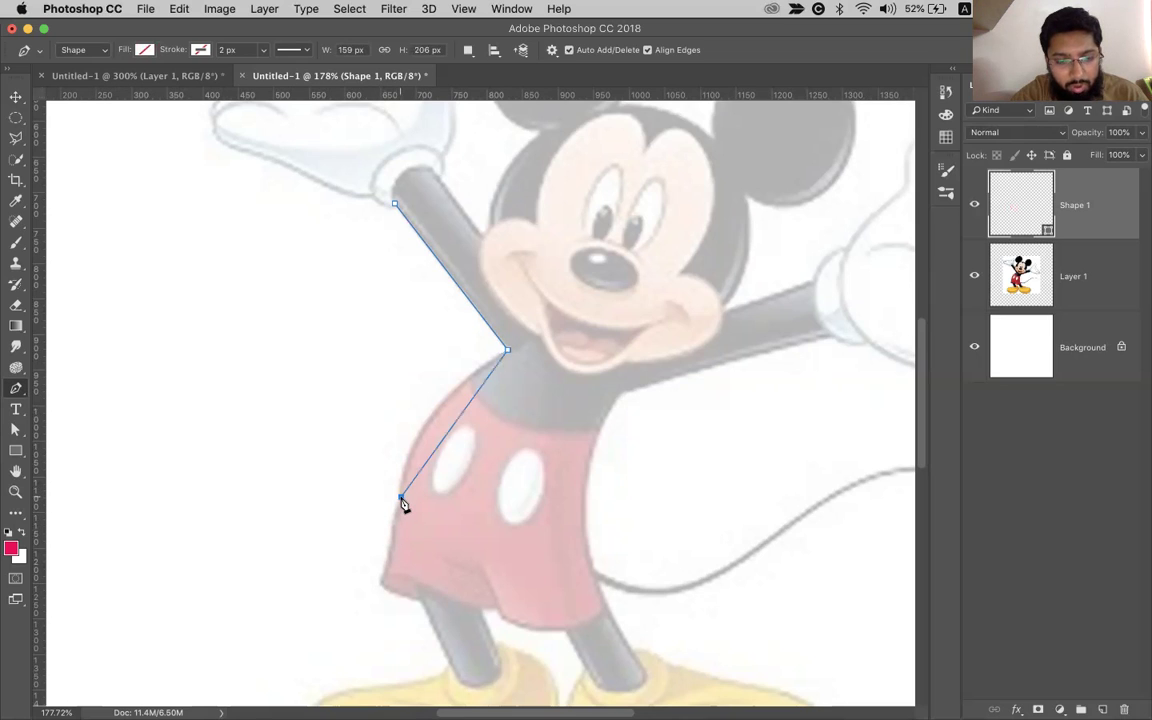
pyautogui.moveTo(401, 499); pyautogui.dragTo(391, 597)
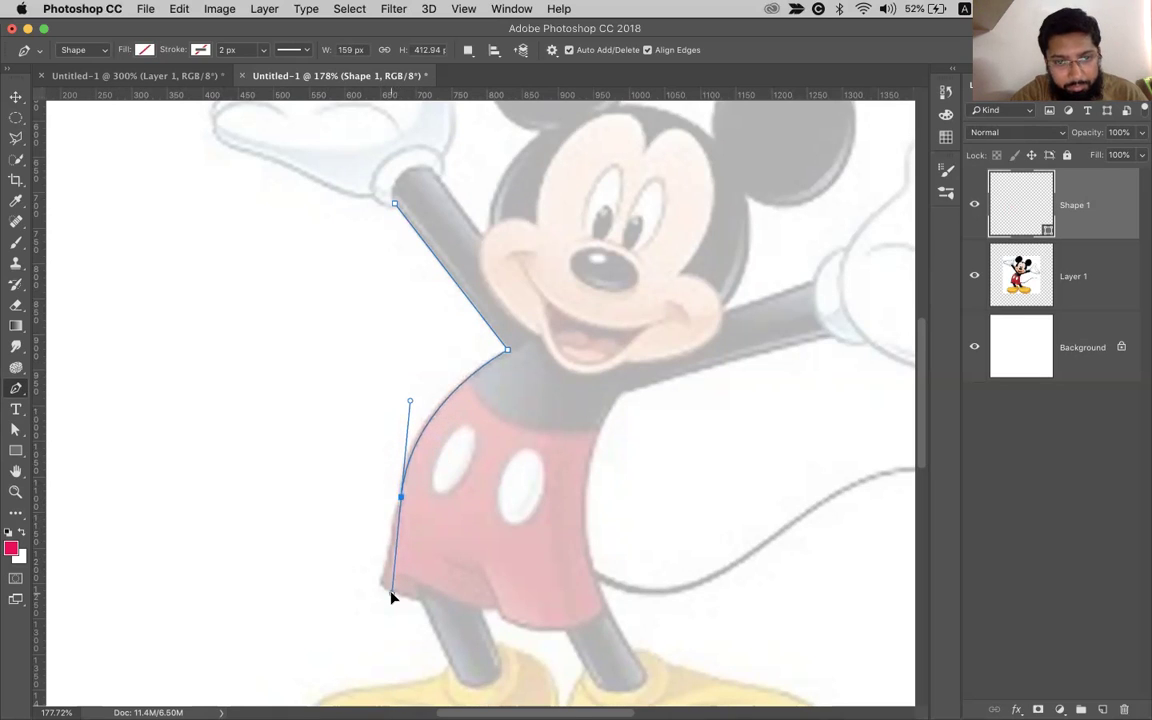
pyautogui.moveTo(391, 597)
pyautogui.mouseDown()
pyautogui.moveTo(388, 581)
pyautogui.moveTo(396, 601)
pyautogui.mouseUp()
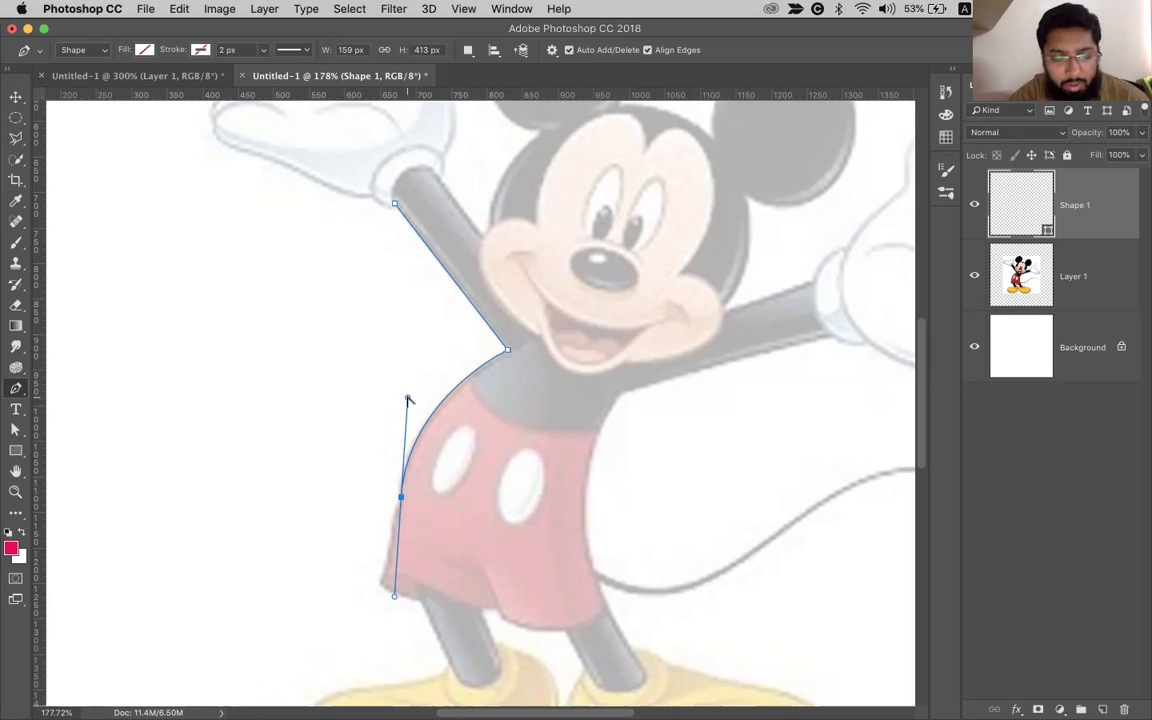
pyautogui.moveTo(409, 400)
pyautogui.mouseDown()
pyautogui.moveTo(488, 405)
pyautogui.moveTo(392, 389)
pyautogui.moveTo(283, 404)
pyautogui.moveTo(450, 391)
pyautogui.moveTo(411, 393)
pyautogui.moveTo(334, 452)
pyautogui.moveTo(458, 398)
pyautogui.moveTo(411, 398)
pyautogui.mouseUp()
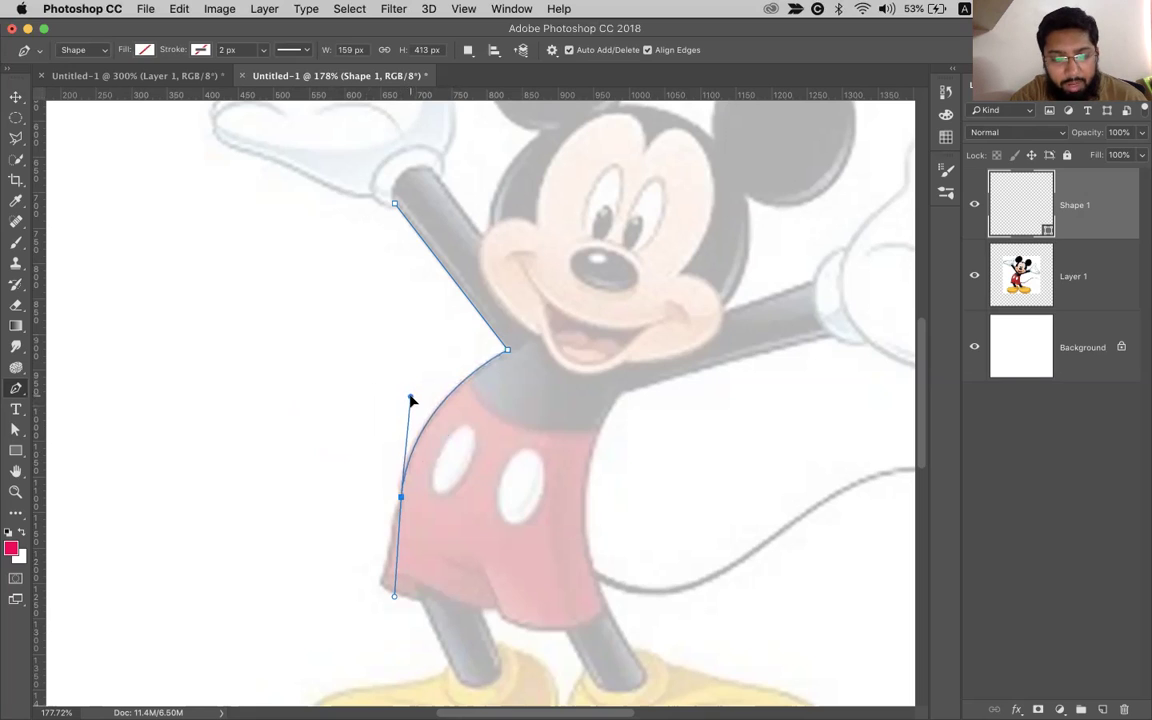
# Fine-tune the upper direction handle of the shorts' outer-edge anchor so the curve from the armpit follows the body outline
pyautogui.keyDown('alt'); pyautogui.click(401, 496); pyautogui.keyUp('alt')
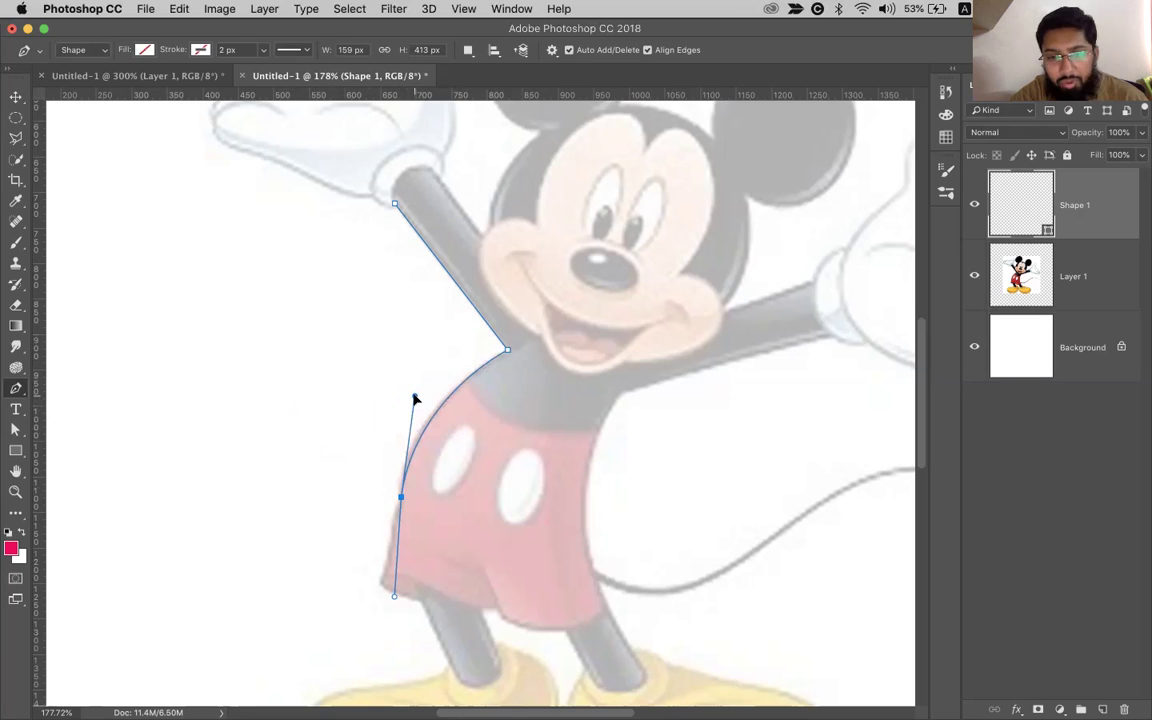
pyautogui.click(401, 386)
pyautogui.moveTo(401, 388); pyautogui.dragTo(408, 399)
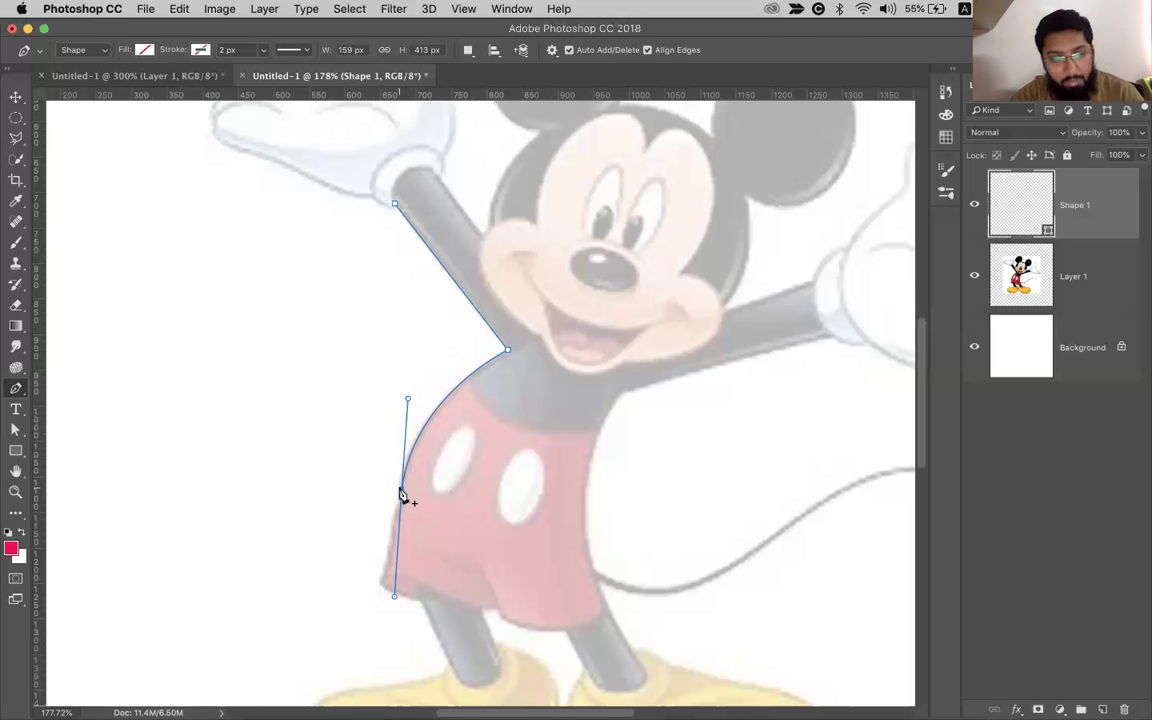
# Continue the path down the shorts' outer edge to the lower corner, shortening the anchors' direction handles to follow the outline
pyautogui.click(401, 496)
pyautogui.click(389, 566)
pyautogui.moveTo(410, 567); pyautogui.dragTo(393, 548)
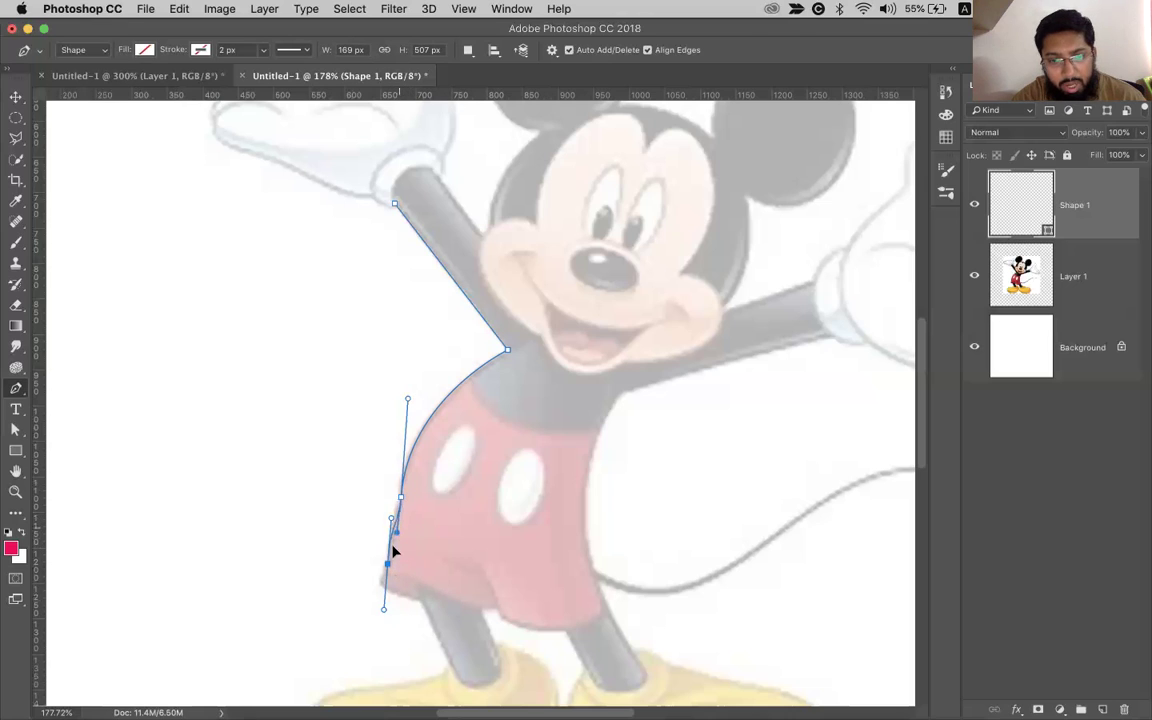
pyautogui.moveTo(395, 594); pyautogui.dragTo(399, 516)
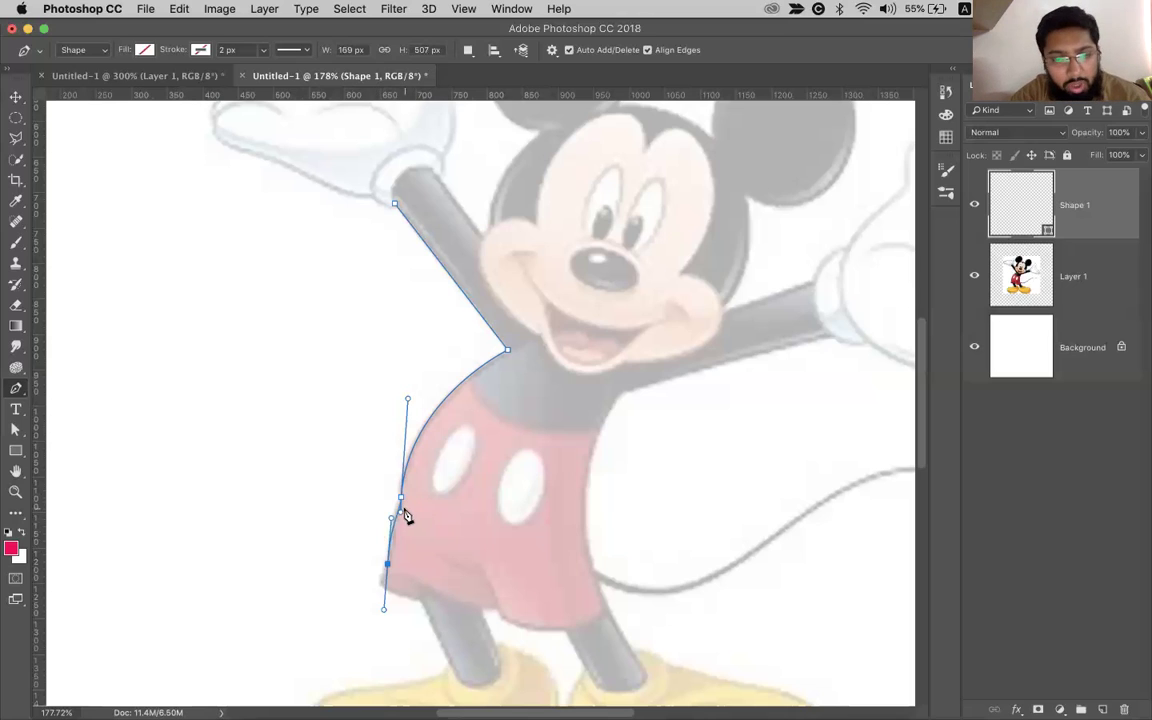
pyautogui.click(380, 584)
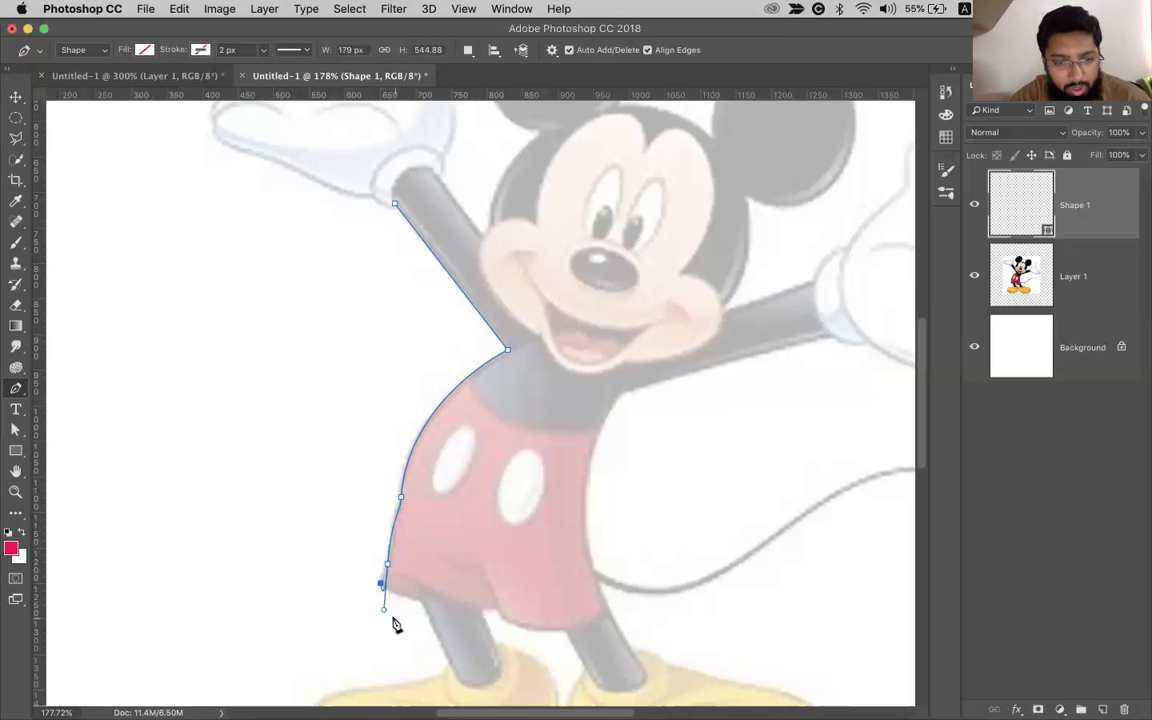
pyautogui.keyDown('alt'); pyautogui.click(385, 563); pyautogui.keyUp('alt')
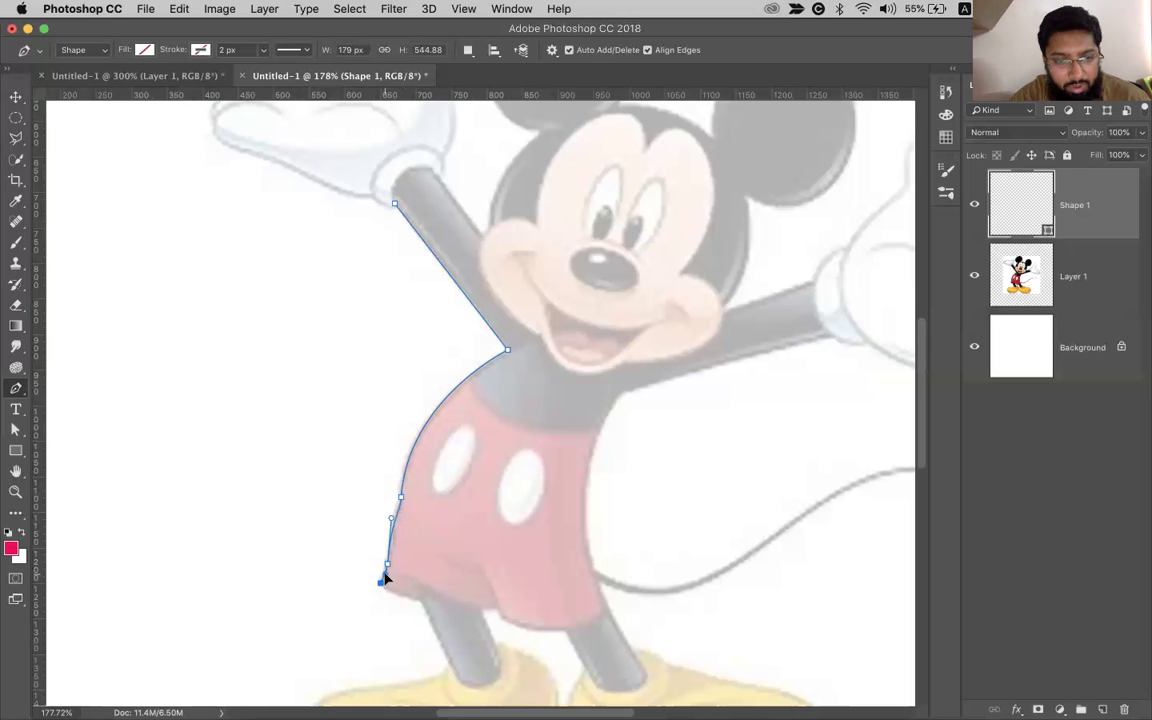
# Add a curved segment along the shorts' hem from the lower corner to the outer edge of the first leg
pyautogui.scroll(3, 410, 610)
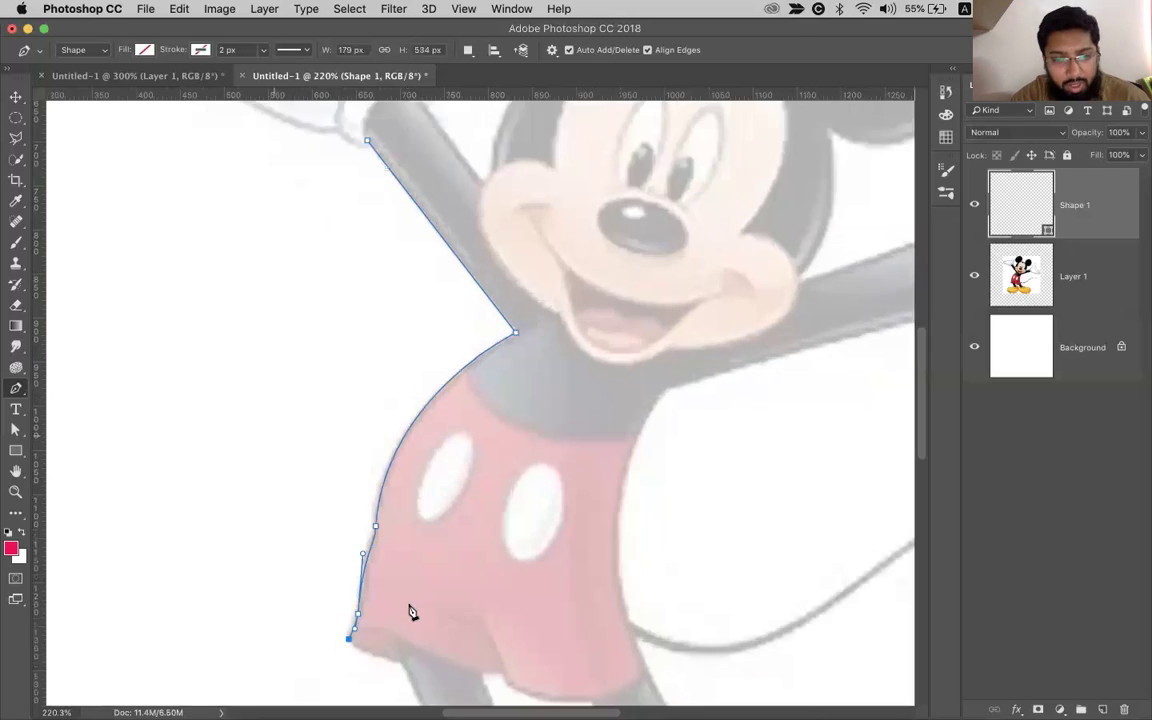
pyautogui.scroll(-5, 410, 612)
pyautogui.scroll(2, 555, 445)
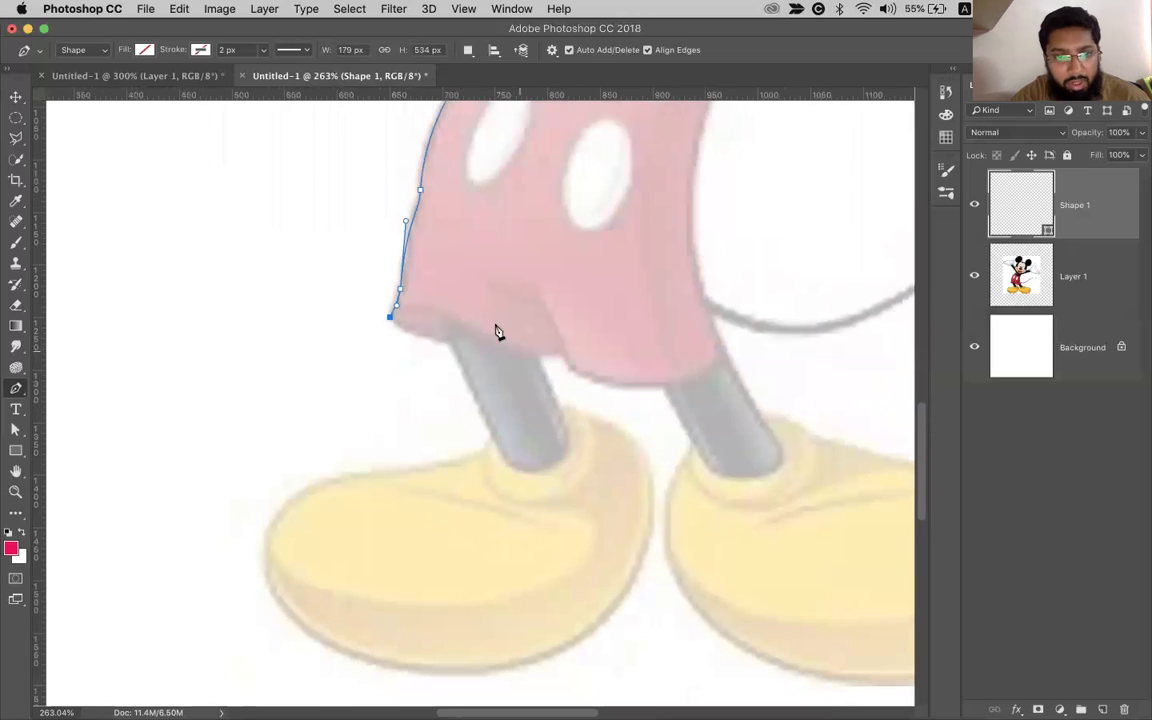
pyautogui.moveTo(447, 343); pyautogui.dragTo(488, 349)
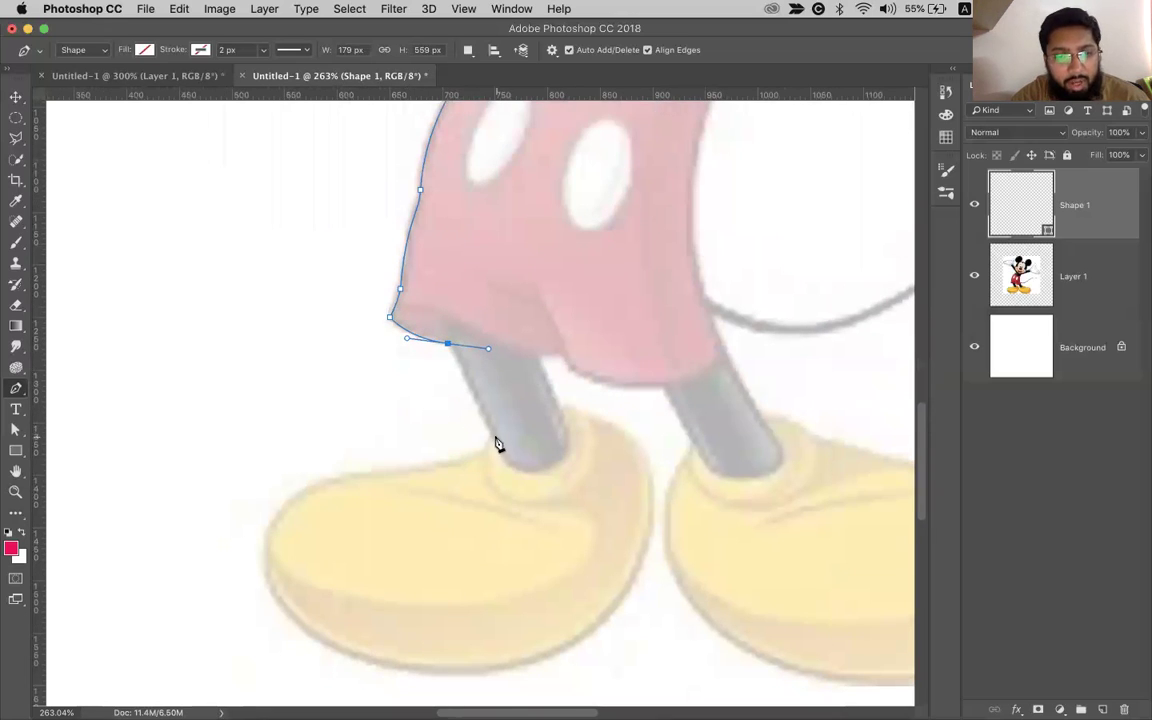
# Try a segment down the first leg with the hem anchor's outgoing handle still in place, and undo it each time
pyautogui.click(491, 434)
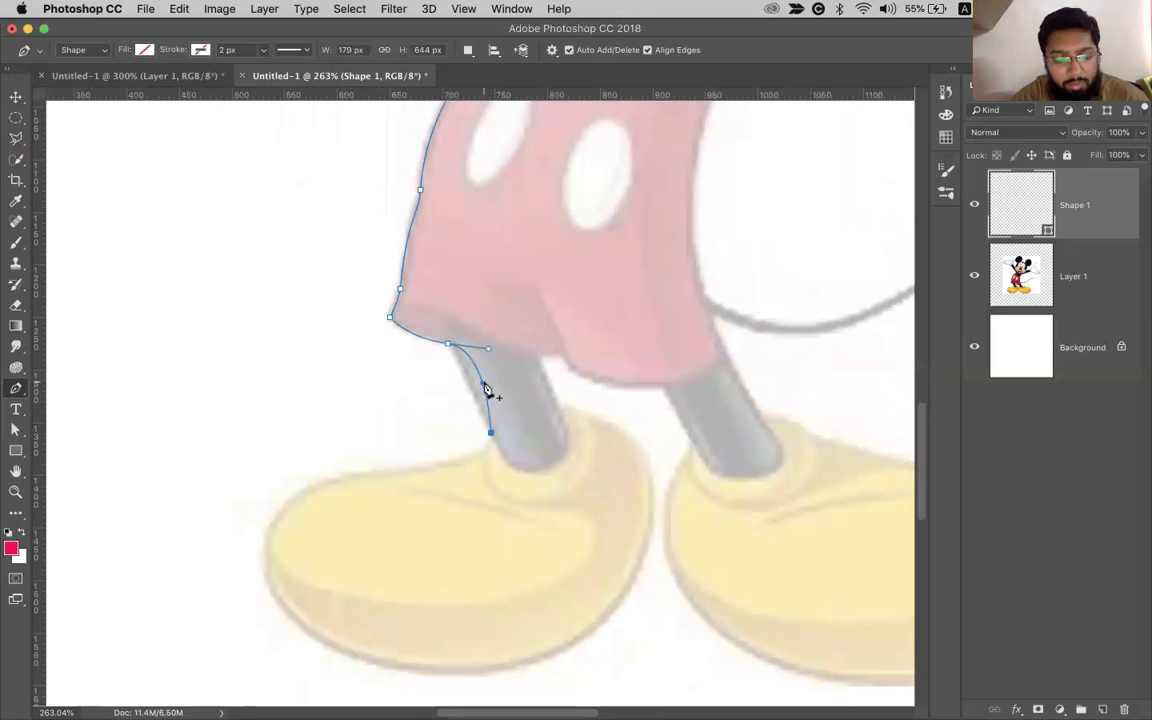
pyautogui.press('super+z')
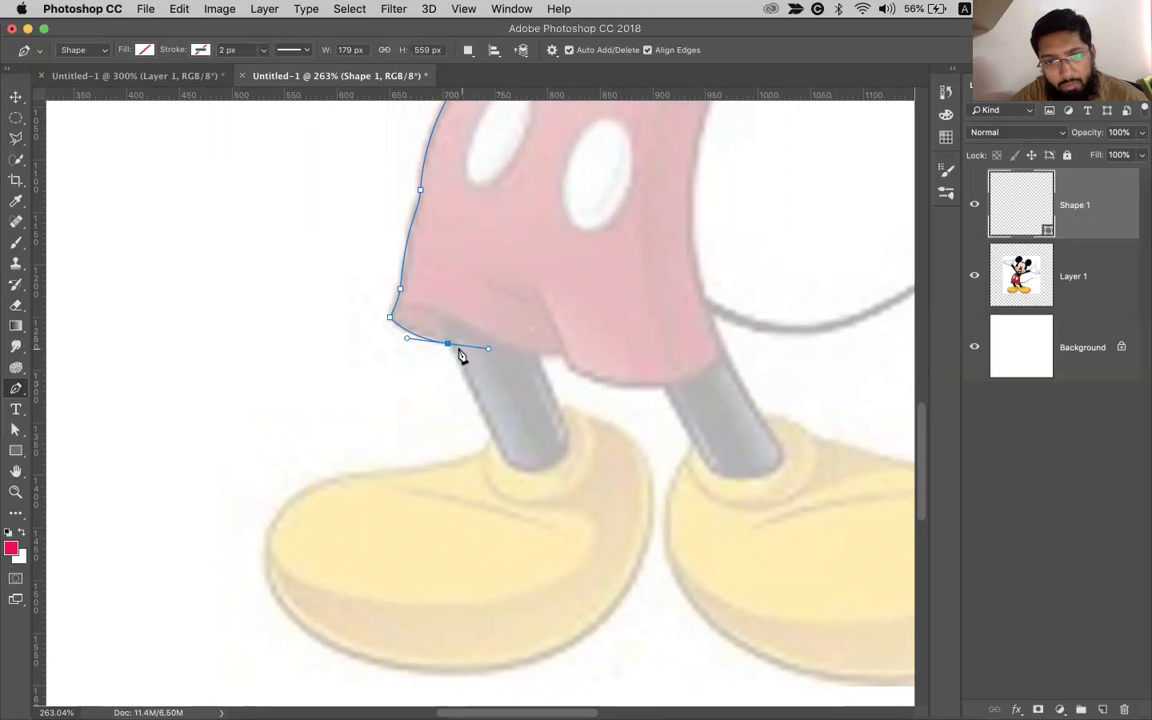
pyautogui.click(492, 437)
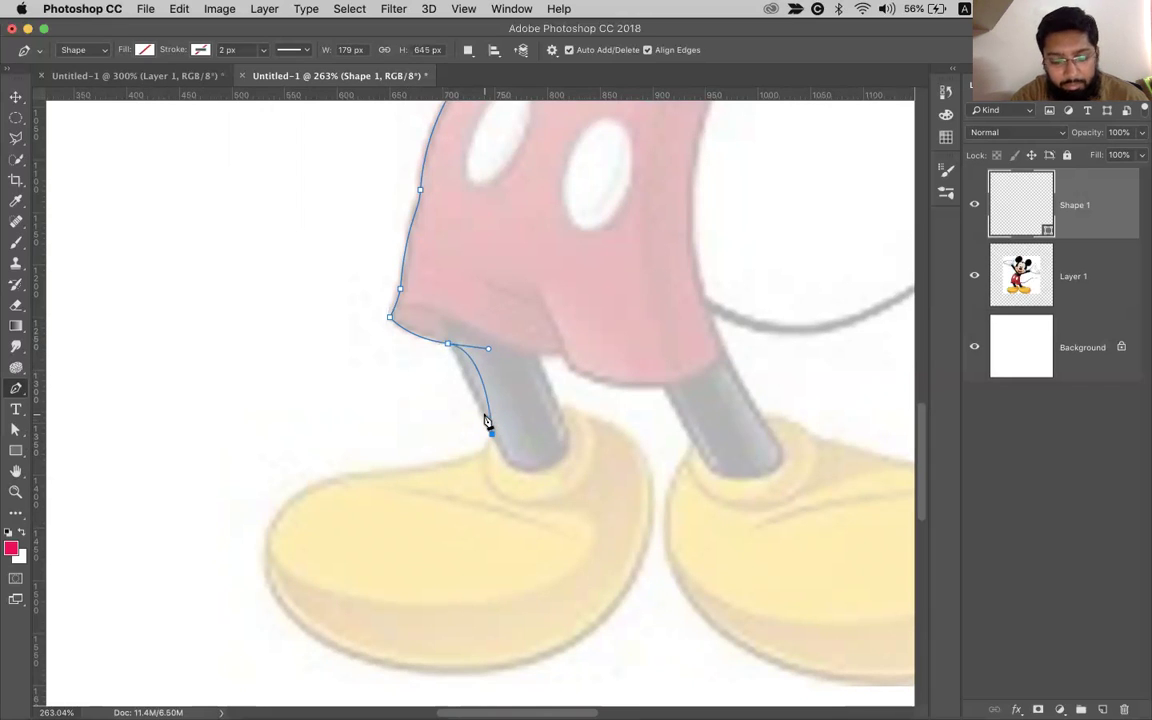
pyautogui.hotkey('ctrl', 'z')
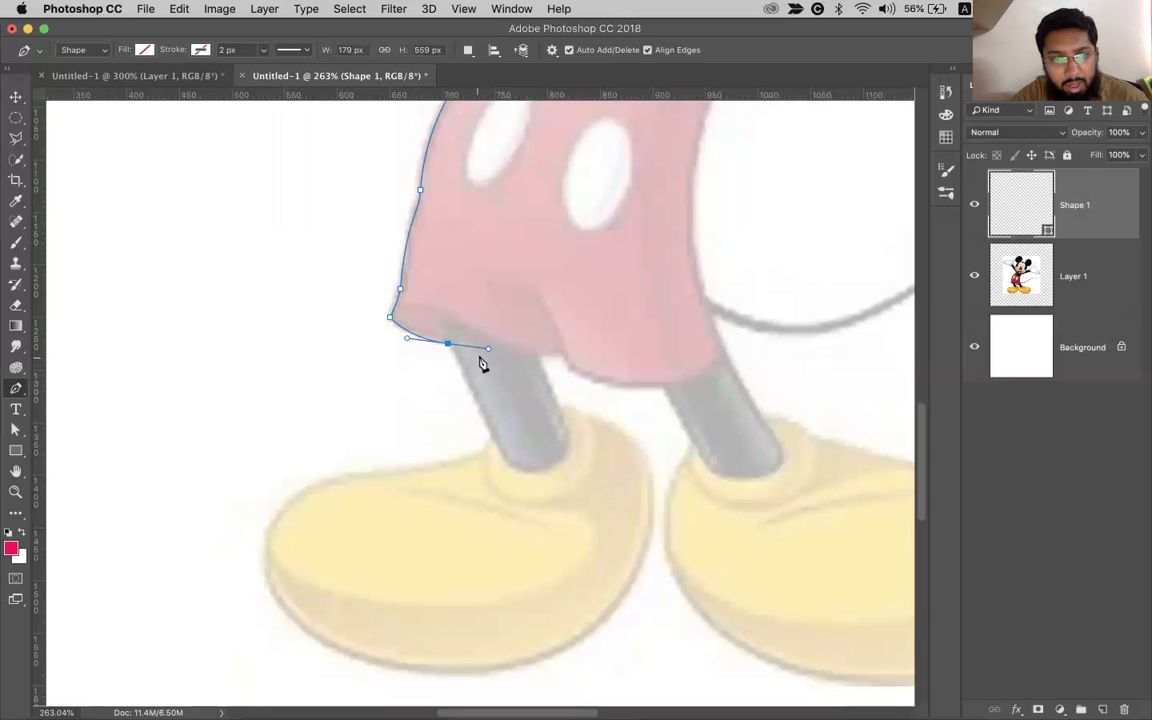
# Remove the hem anchor's outgoing direction handle and add a straight segment down the leg's outer edge to the shoe
pyautogui.keyDown('alt'); pyautogui.click(448, 345); pyautogui.keyUp('alt')
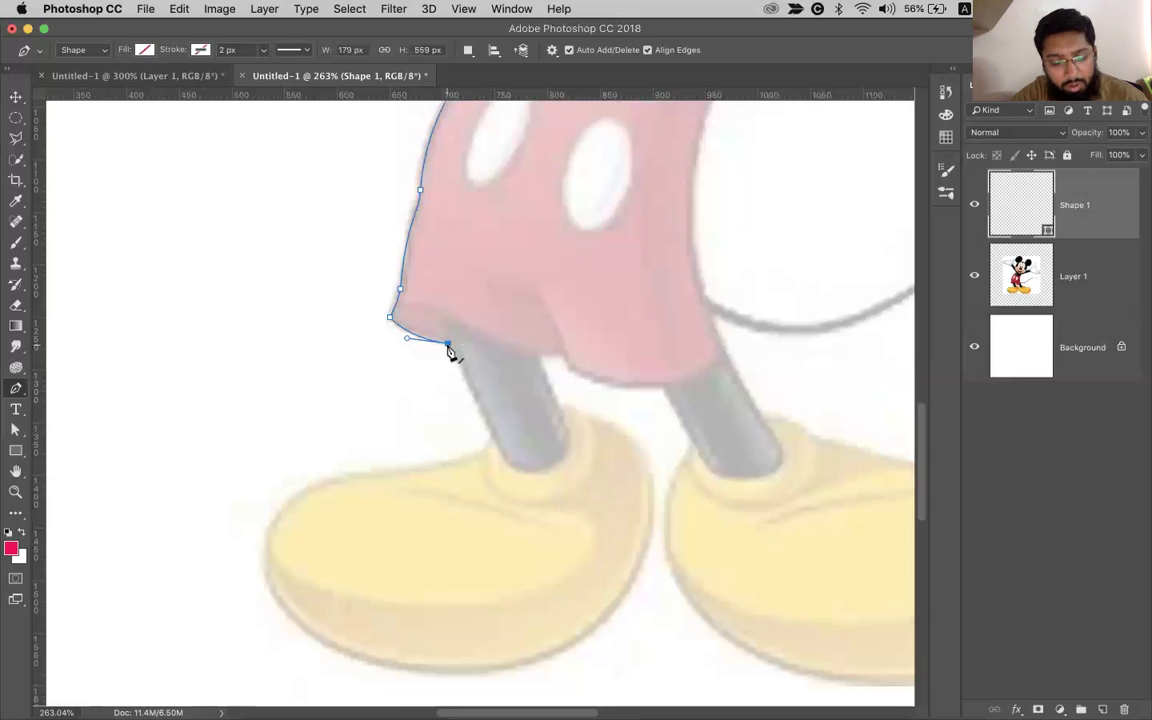
pyautogui.press('super+z')
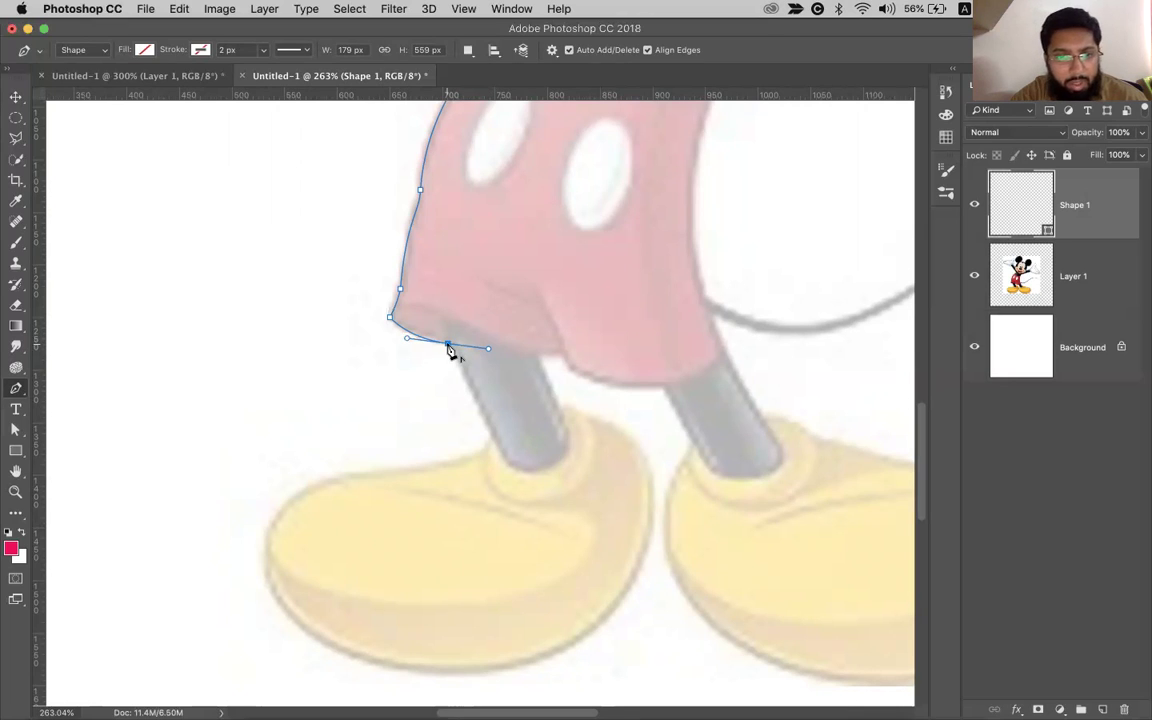
pyautogui.click(448, 346)
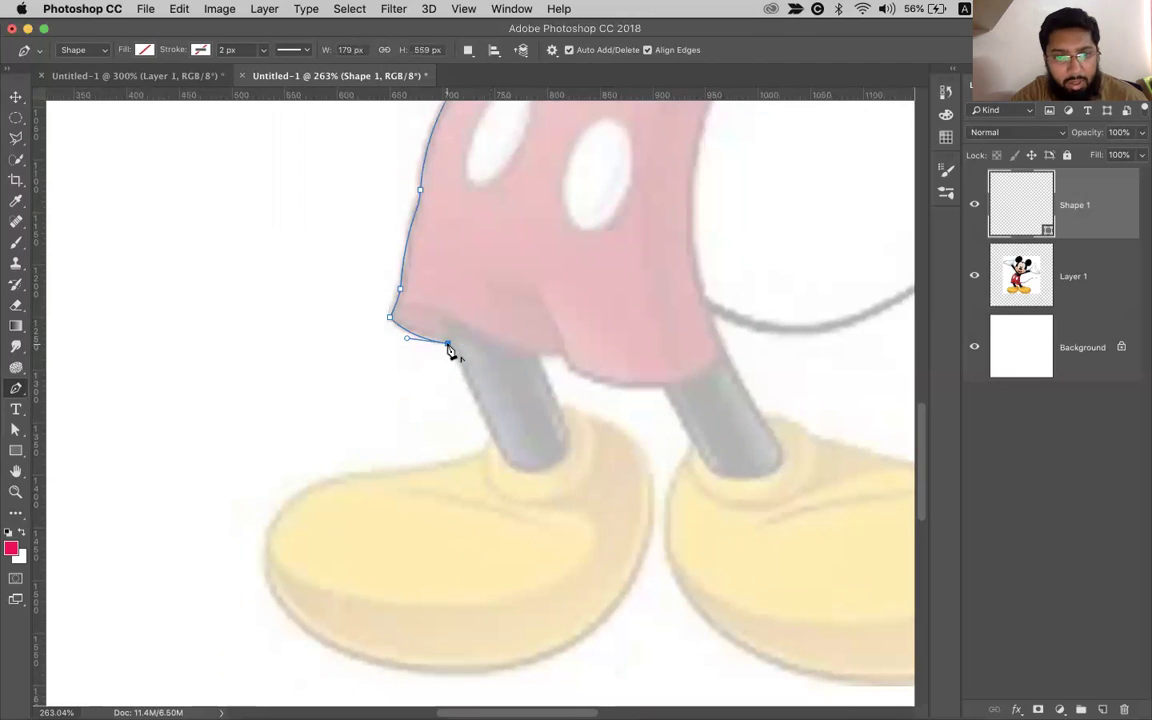
pyautogui.click(491, 440)
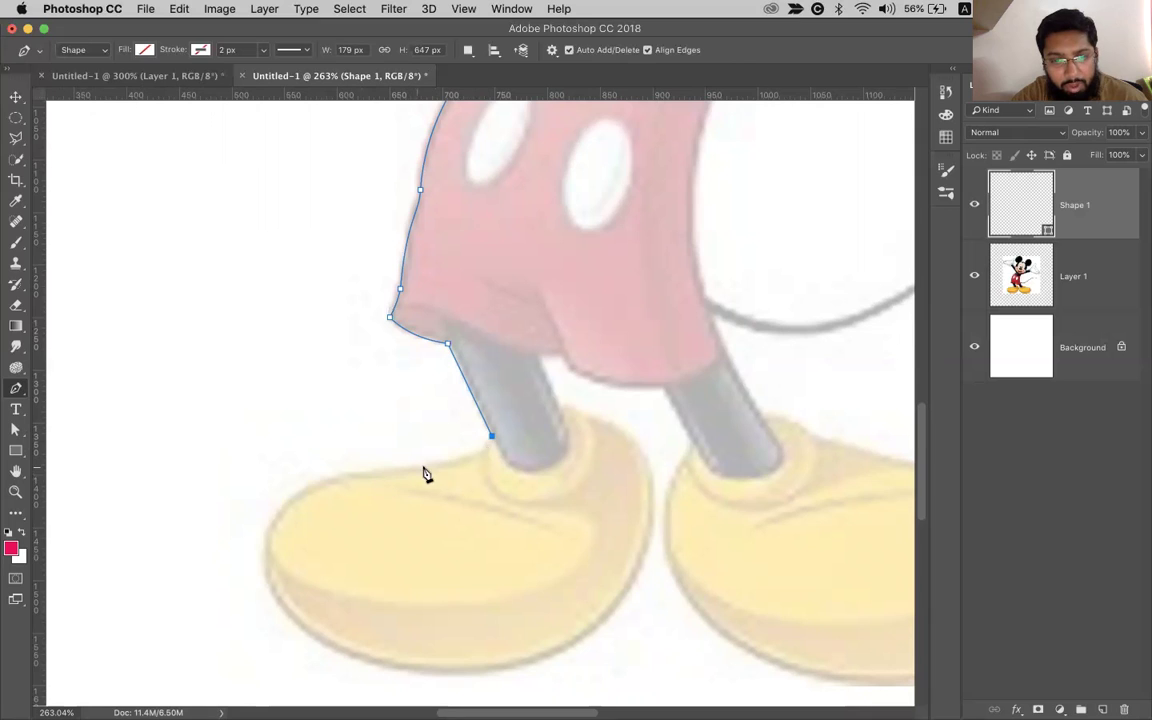
# Trace the first shoe's upper edge and toe with curved segments, ending at the start of the sole
pyautogui.moveTo(421, 468); pyautogui.dragTo(343, 480)
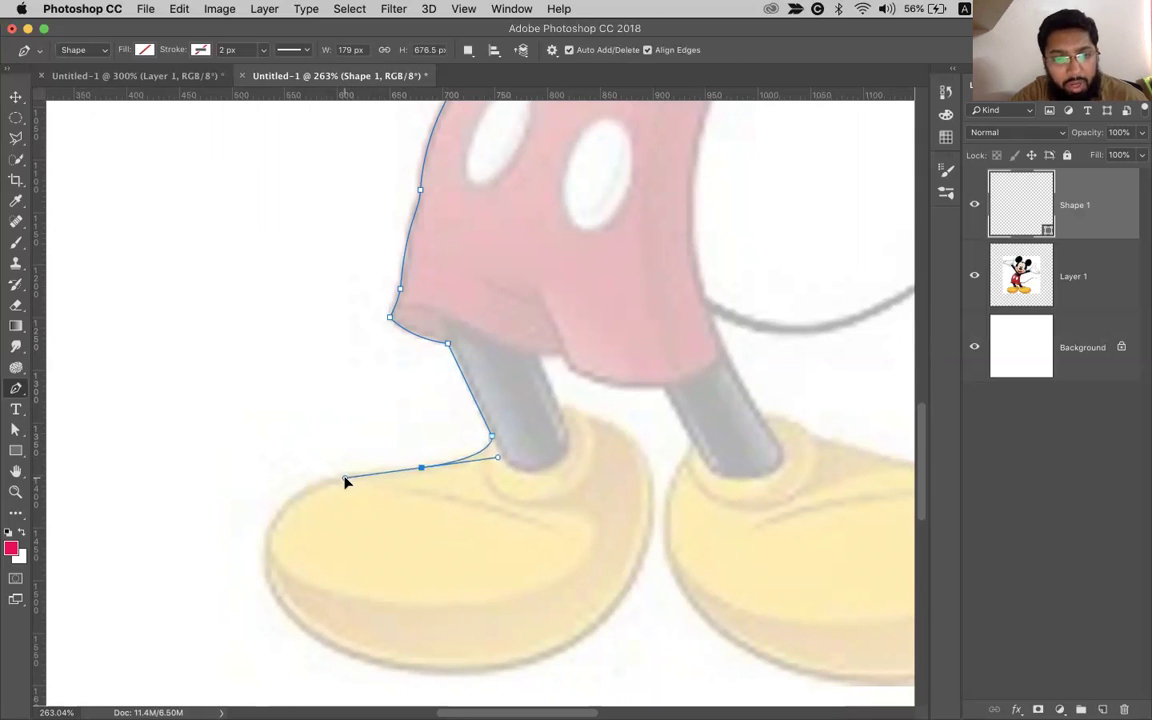
pyautogui.moveTo(268, 540); pyautogui.dragTo(314, 640)
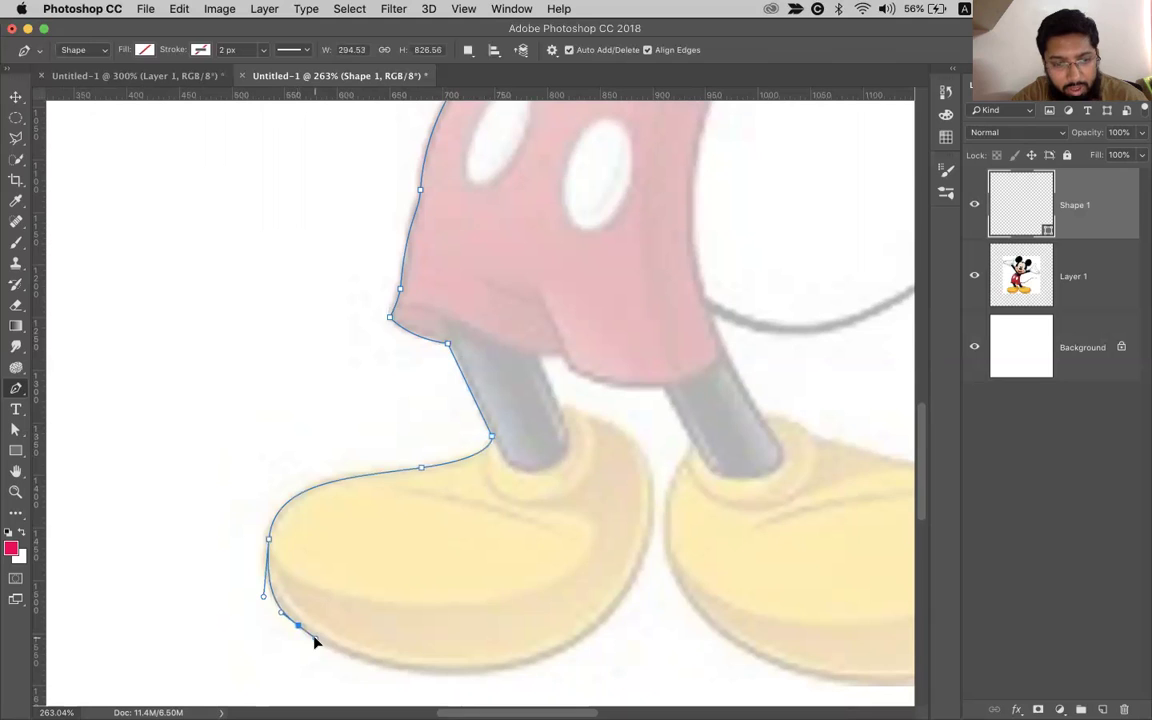
pyautogui.scroll(-5, 418, 658)
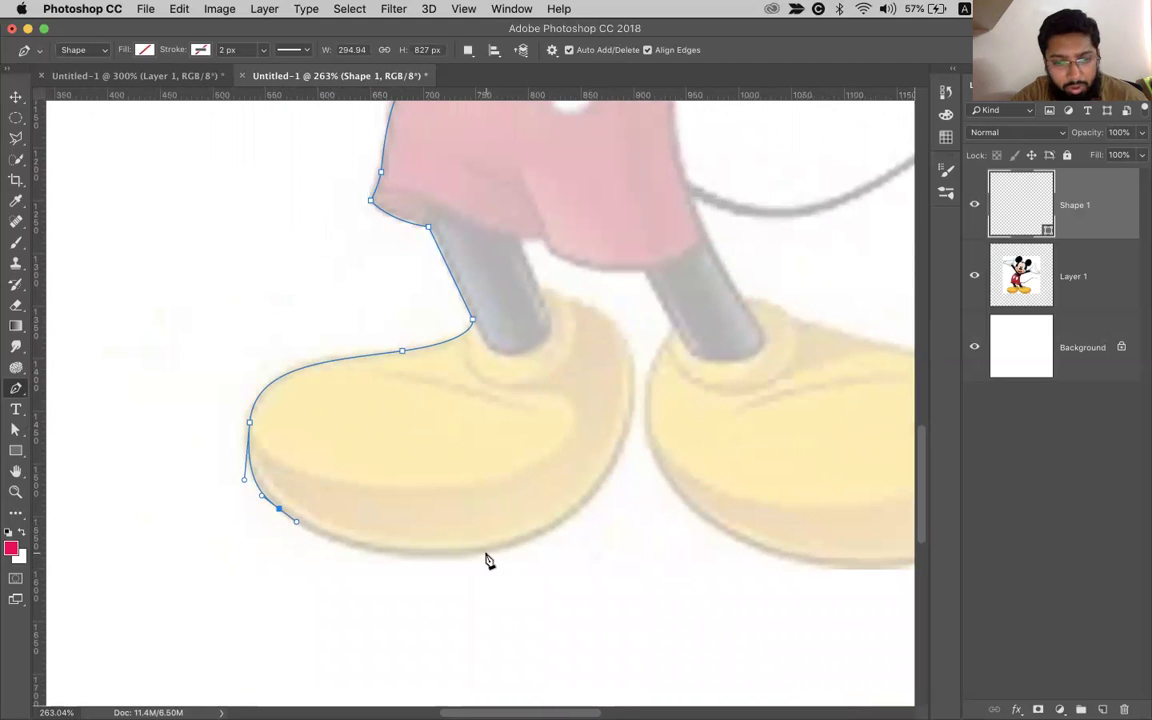
# Try curved segments along the first shoe's sole with different anchor positions, and undo them
pyautogui.moveTo(480, 554); pyautogui.dragTo(570, 535)
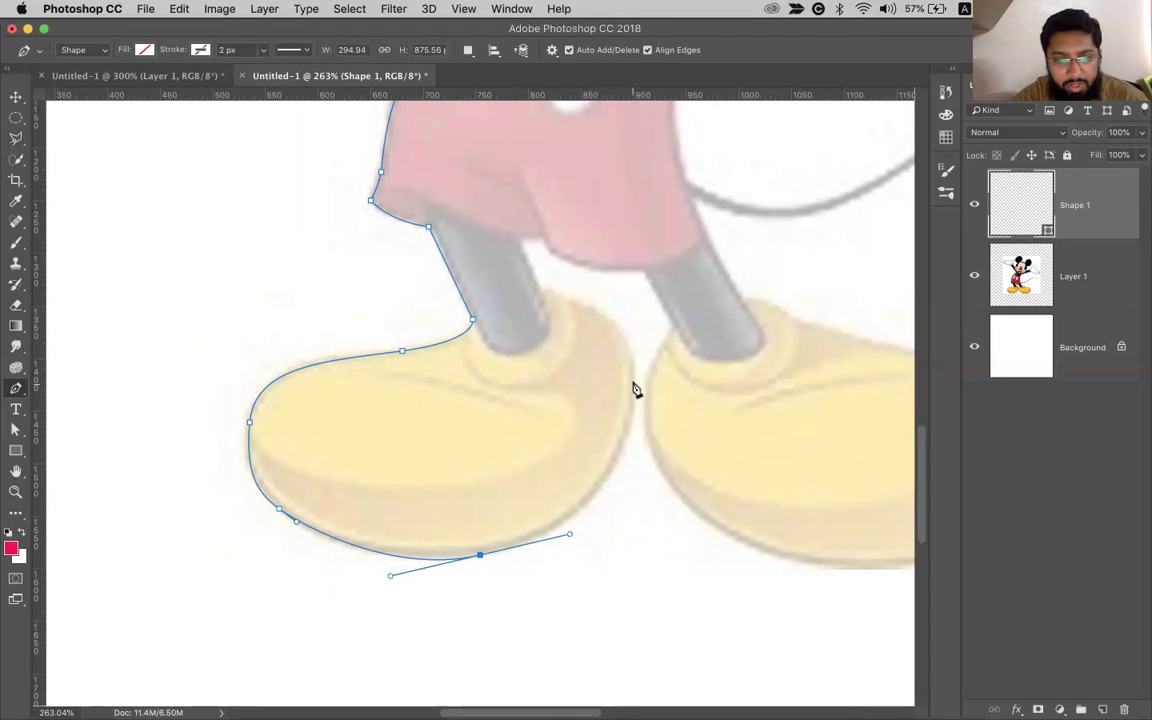
pyautogui.press('super+z')
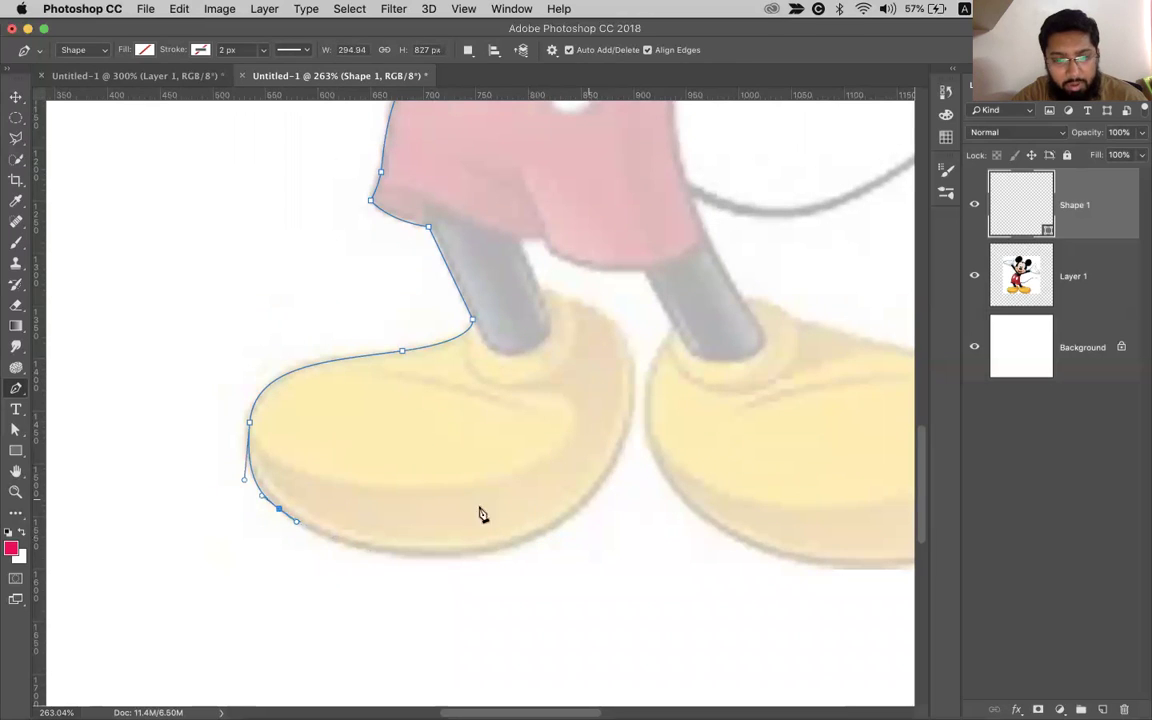
pyautogui.click(443, 557)
pyautogui.moveTo(443, 557); pyautogui.dragTo(518, 552)
pyautogui.press('super+z')
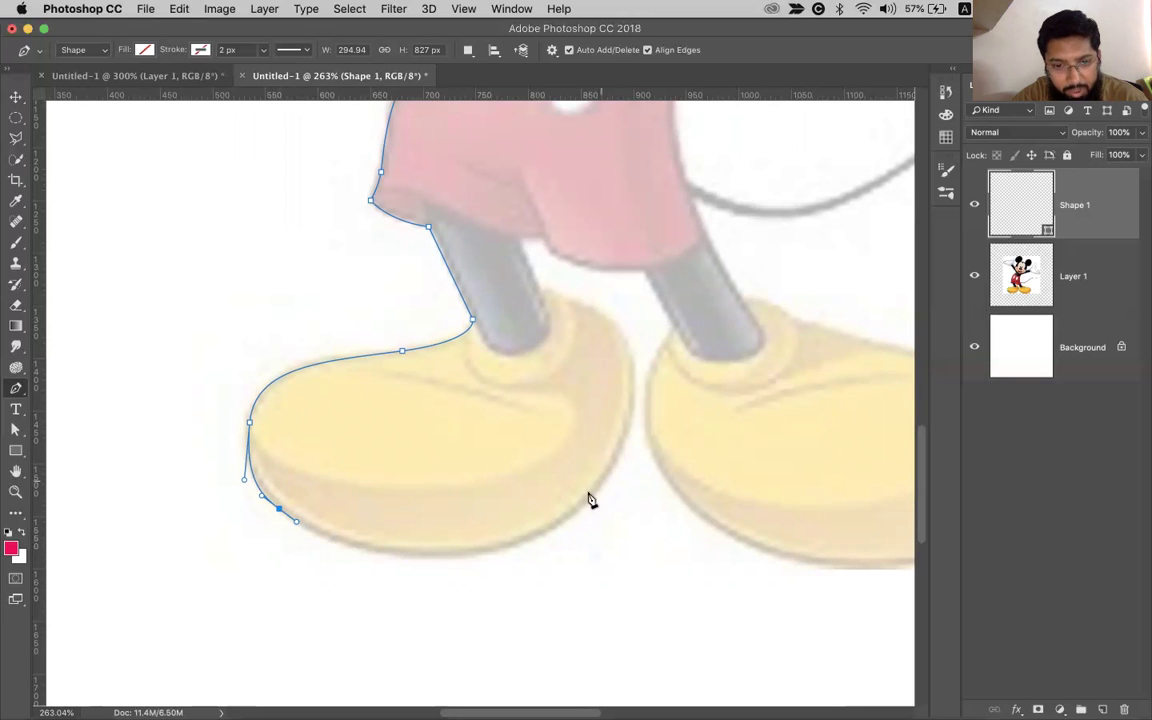
# Trace the first shoe's sole and heel up to the inner leg with curved segments, adjusting the heel anchor's direction handles
pyautogui.moveTo(453, 558); pyautogui.dragTo(534, 540)
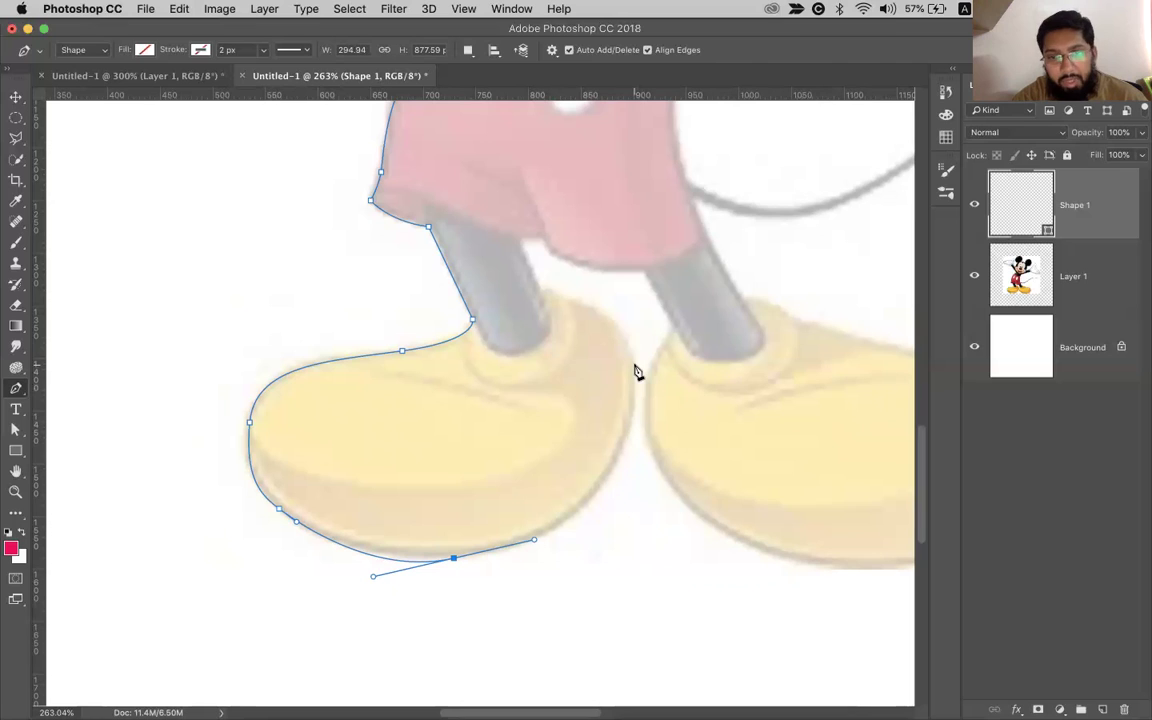
pyautogui.moveTo(634, 366); pyautogui.dragTo(625, 277)
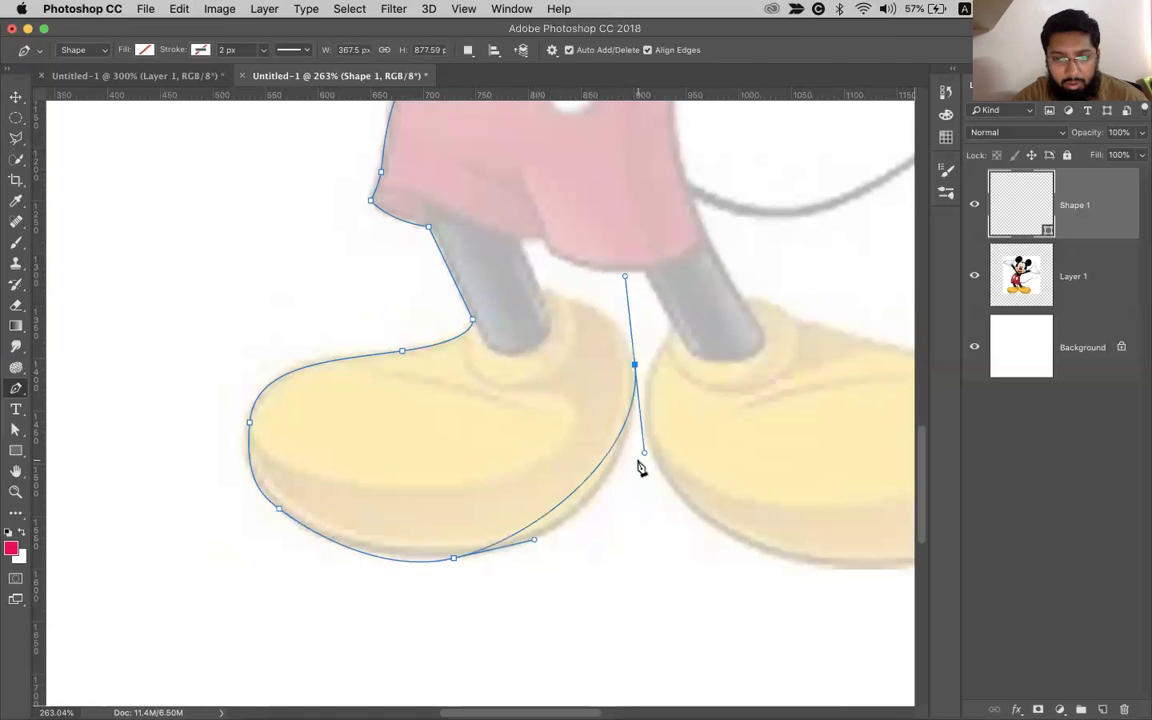
pyautogui.moveTo(644, 456); pyautogui.dragTo(630, 521)
pyautogui.moveTo(541, 288); pyautogui.dragTo(525, 289)
pyautogui.moveTo(625, 279); pyautogui.dragTo(630, 315)
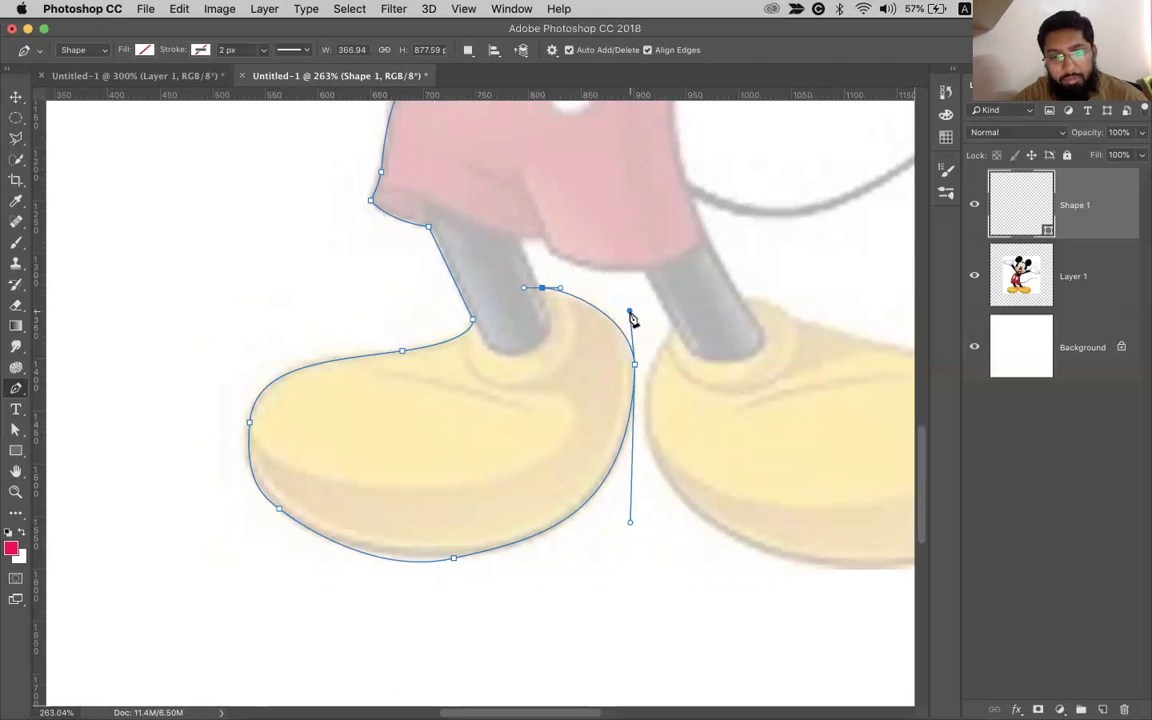
# Remove the outgoing handle of the anchor above the first shoe and add a straight segment up the inner leg to the hem
pyautogui.scroll(-5, 715, 239)
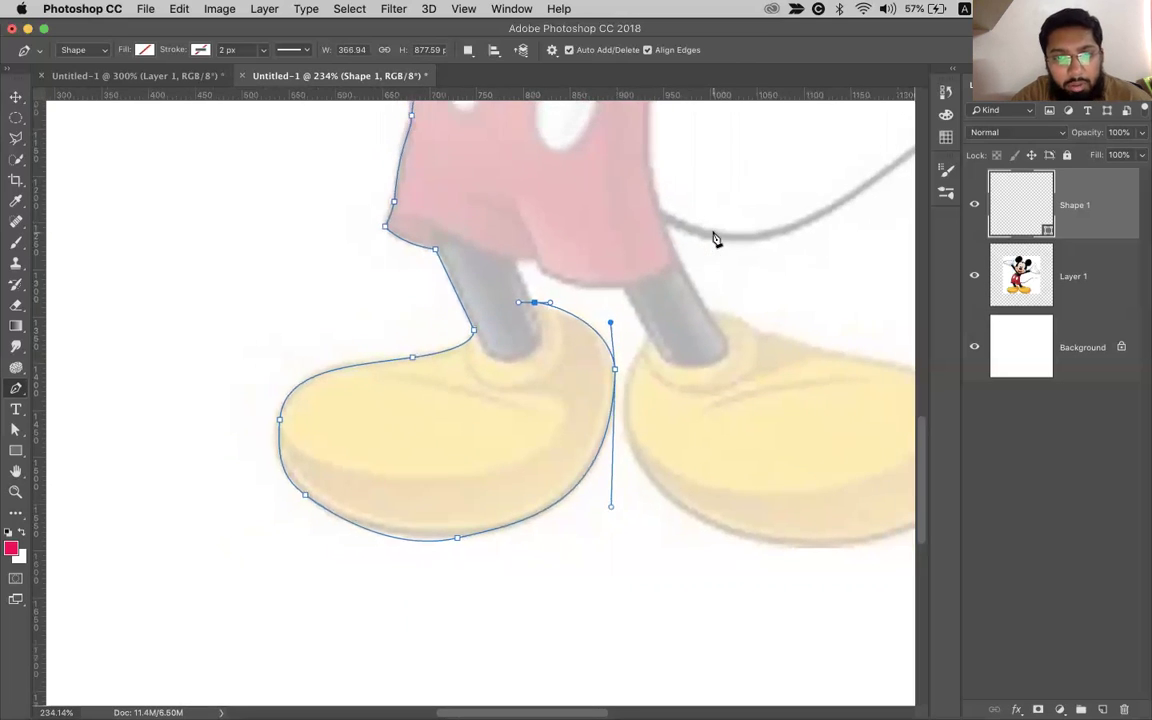
pyautogui.scroll(-6, 714, 239)
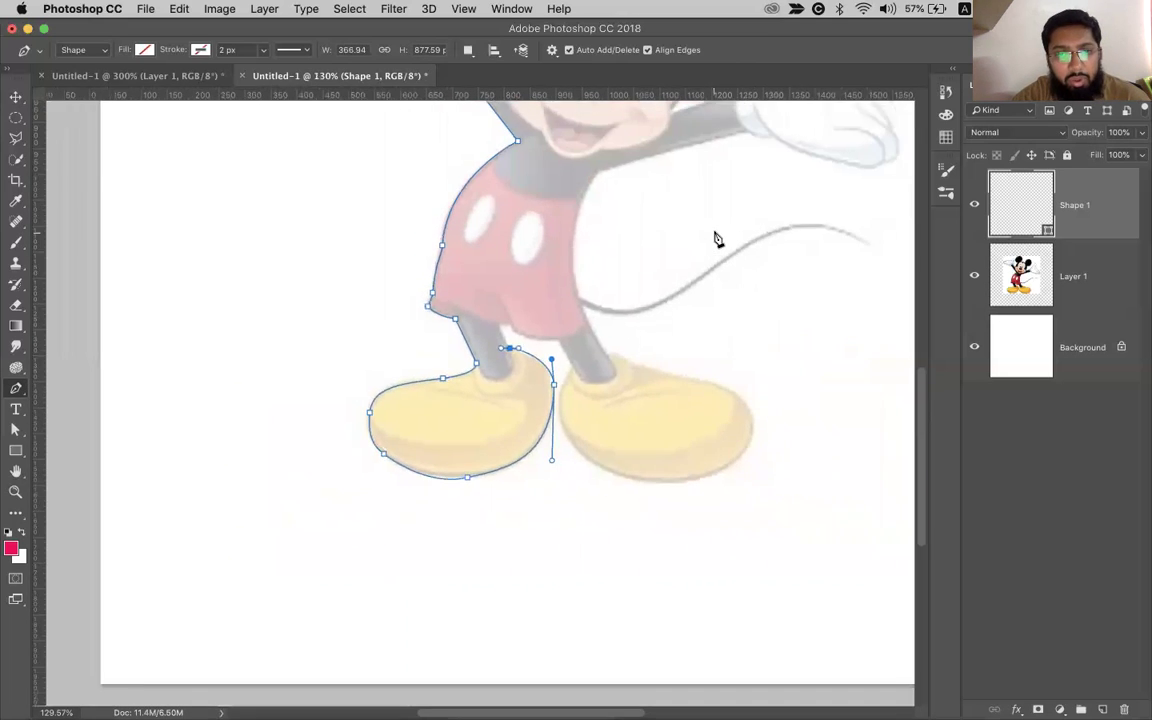
pyautogui.scroll(5, 714, 239)
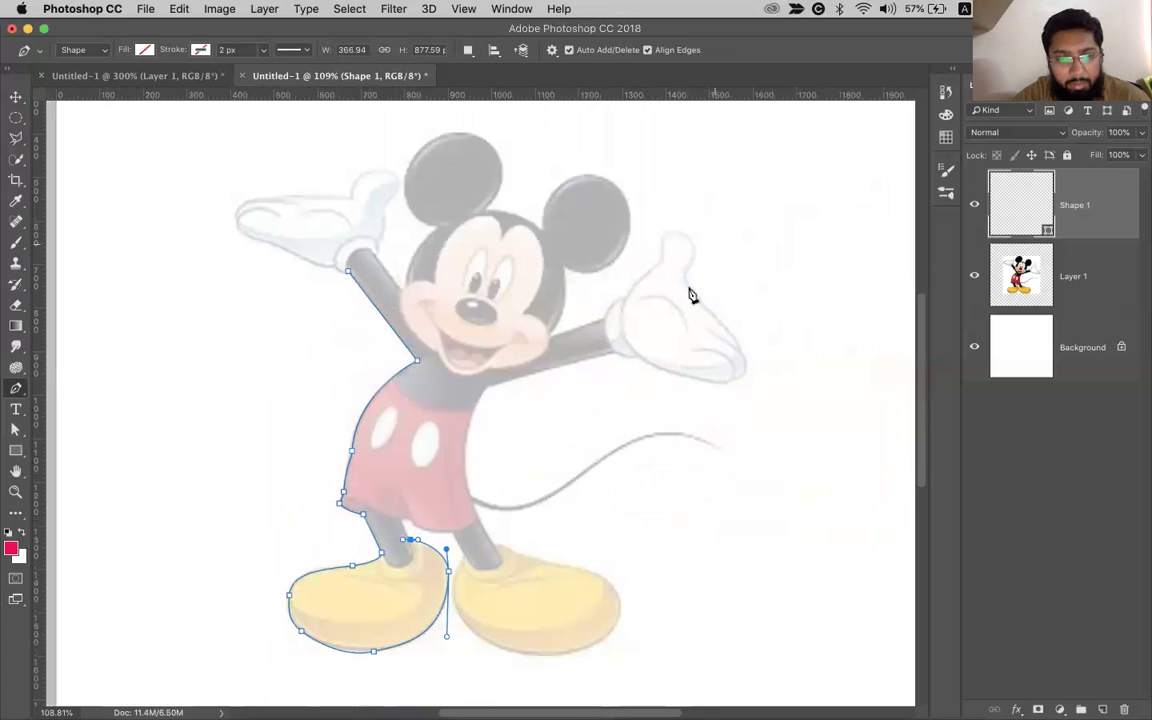
pyautogui.scroll(7, 397, 531)
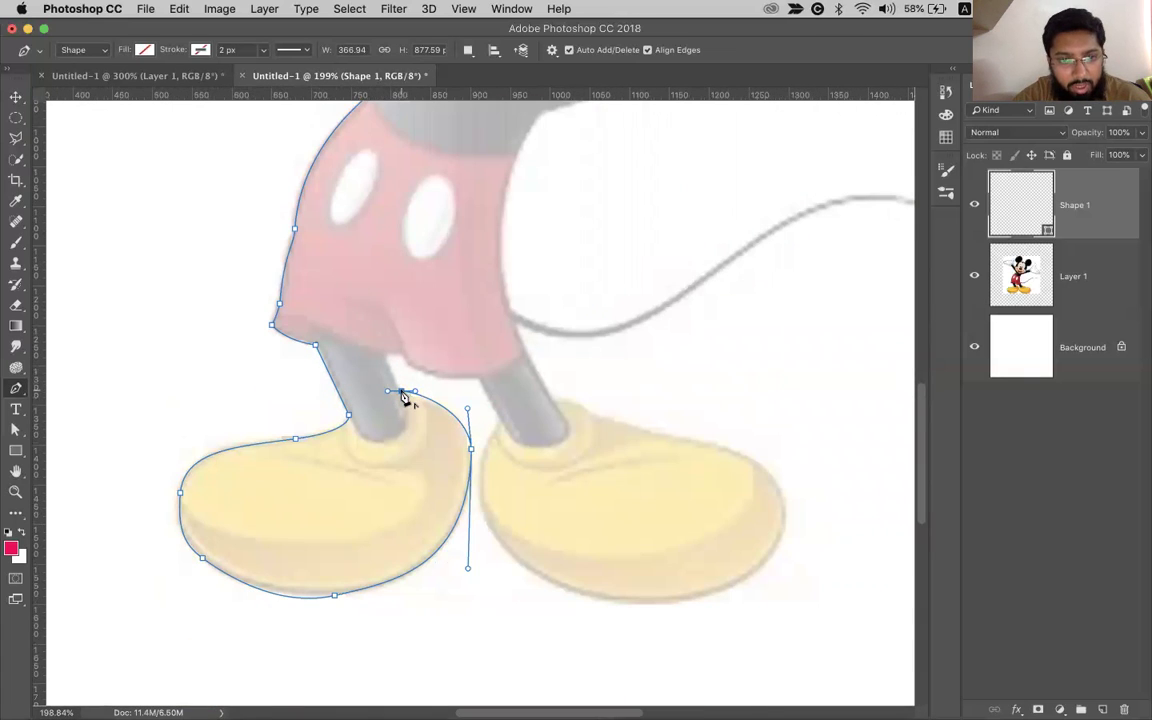
pyautogui.keyDown('alt'); pyautogui.click(401, 392); pyautogui.keyUp('alt')
pyautogui.click(383, 353)
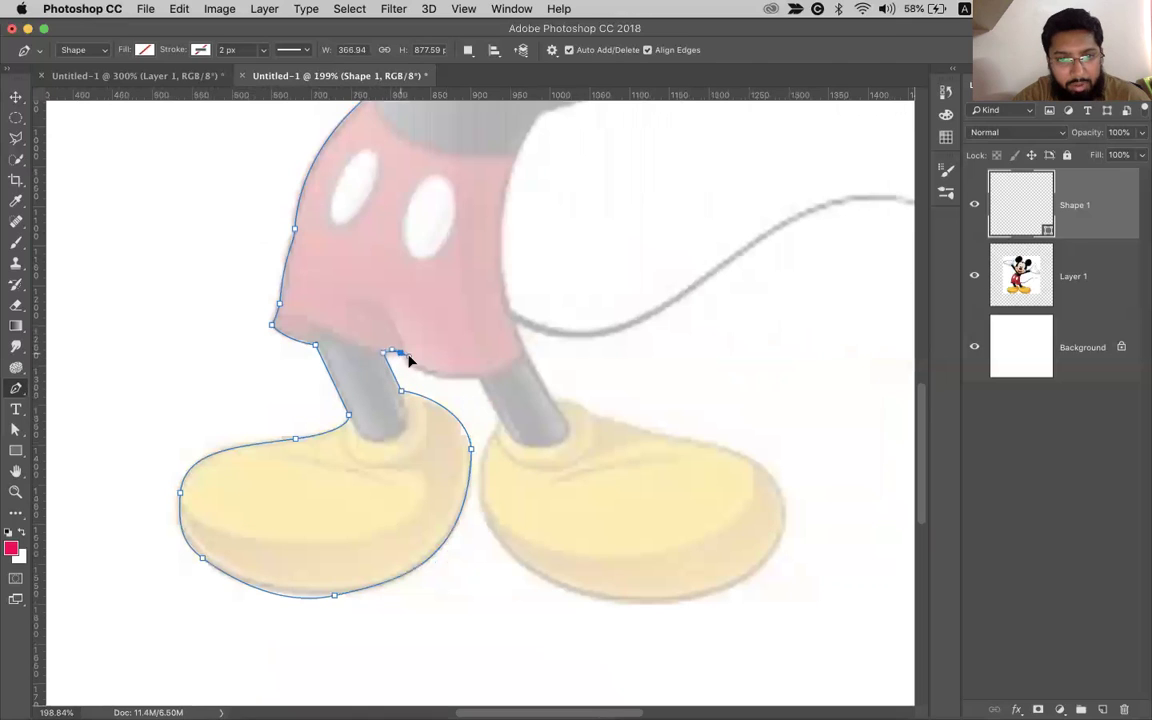
# Trace the hem between the legs with a curve, remove its outgoing handle and add a straight segment down the second leg to the shoe
pyautogui.click(481, 380)
pyautogui.moveTo(481, 380); pyautogui.dragTo(430, 385)
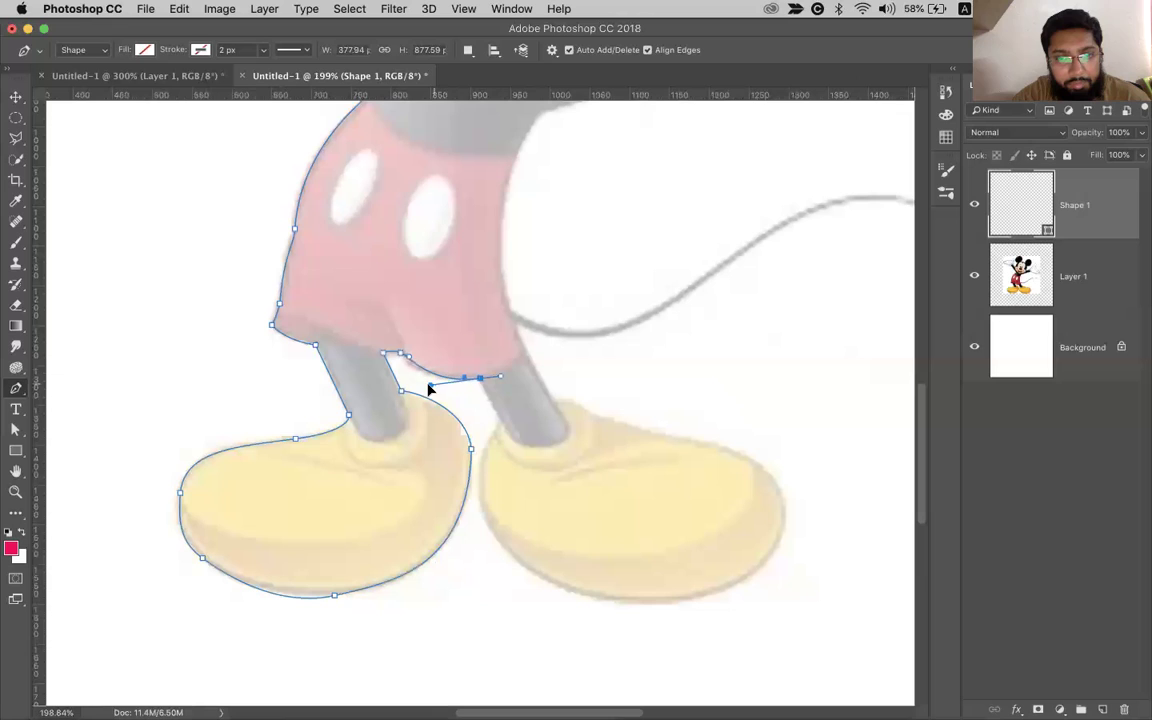
pyautogui.click(501, 419)
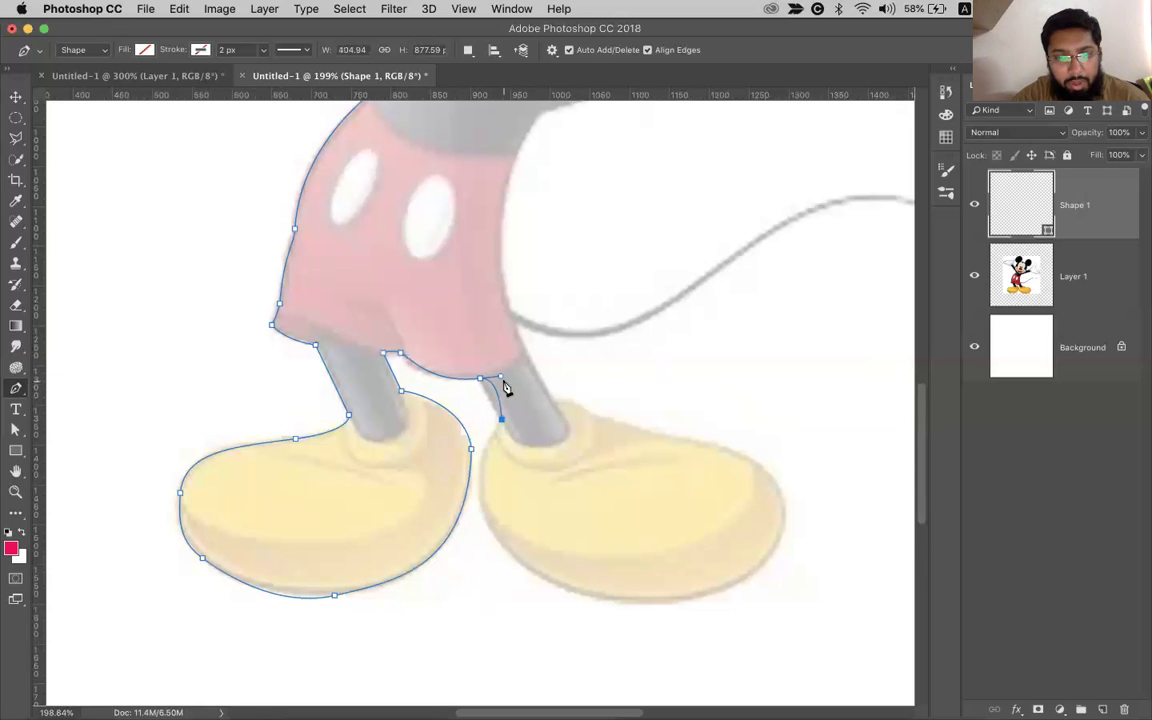
pyautogui.press('super+z')
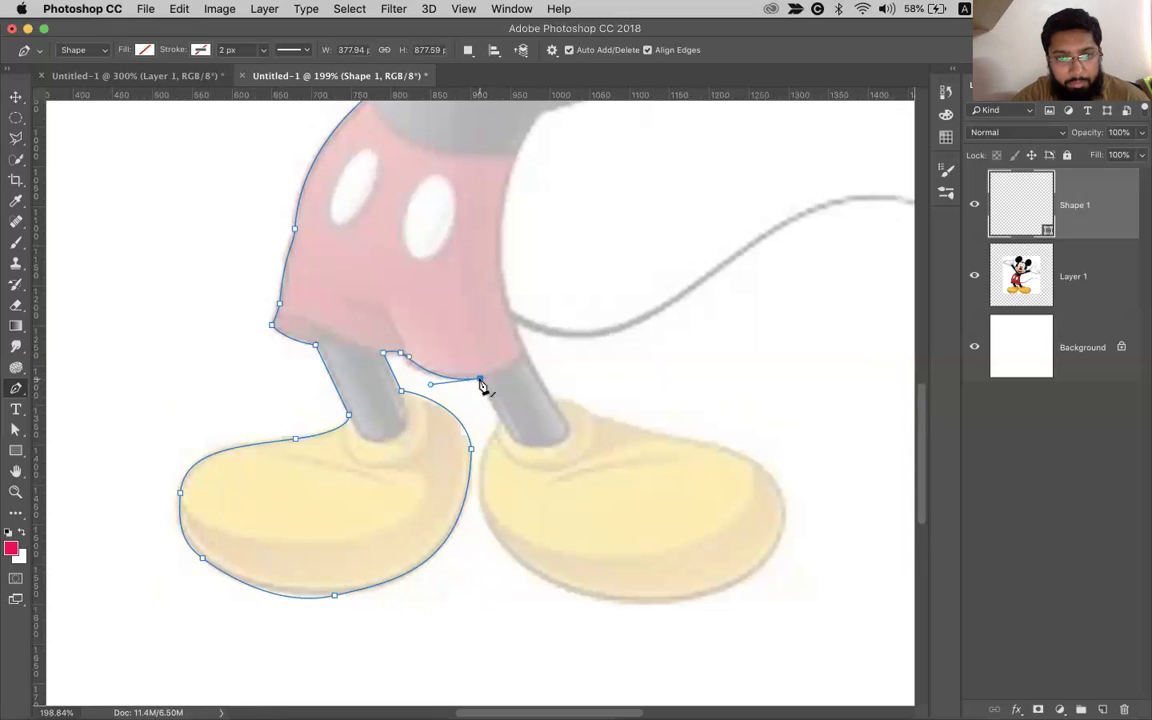
pyautogui.click(502, 421)
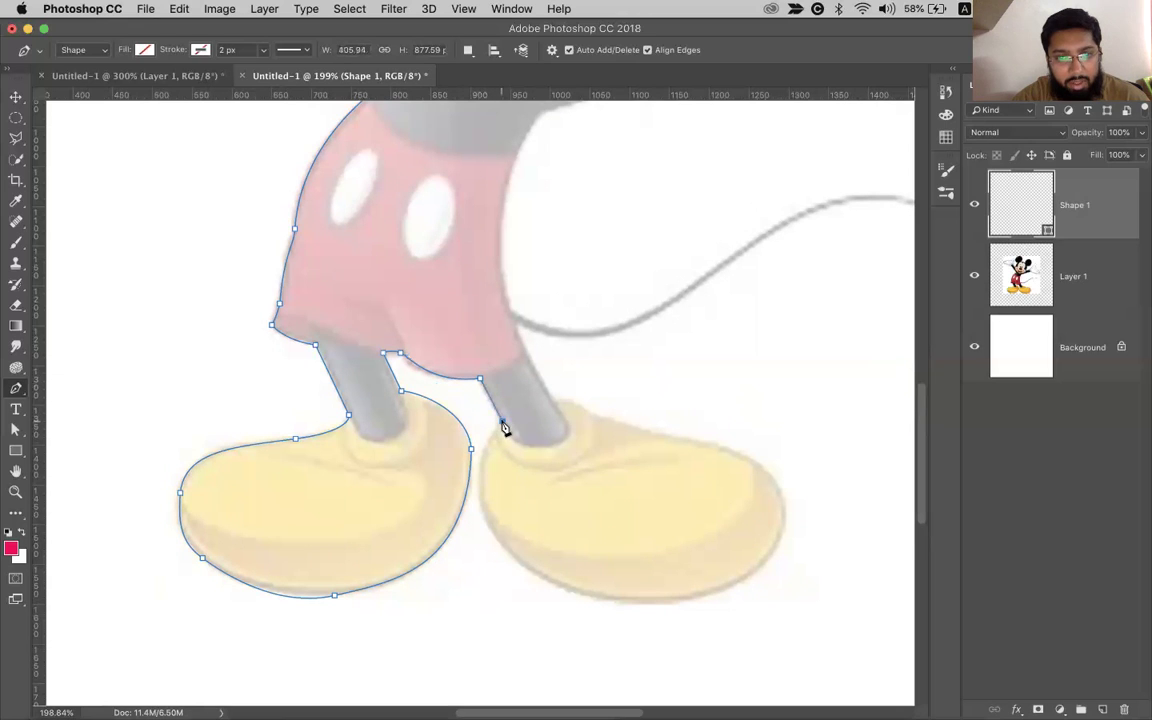
# Trace the second shoe's inner side and sole with curved segments from the bottom of the leg
pyautogui.click(484, 513)
pyautogui.moveTo(500, 546); pyautogui.dragTo(508, 564)
pyautogui.click(508, 558)
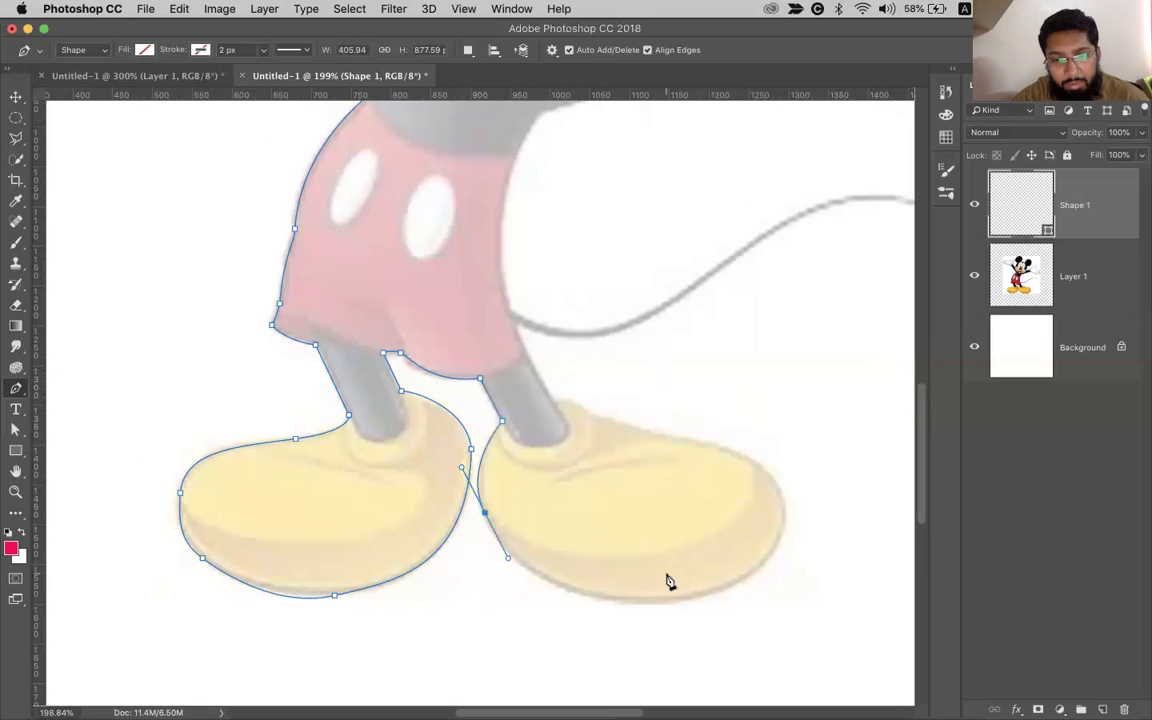
pyautogui.moveTo(652, 601); pyautogui.dragTo(750, 575)
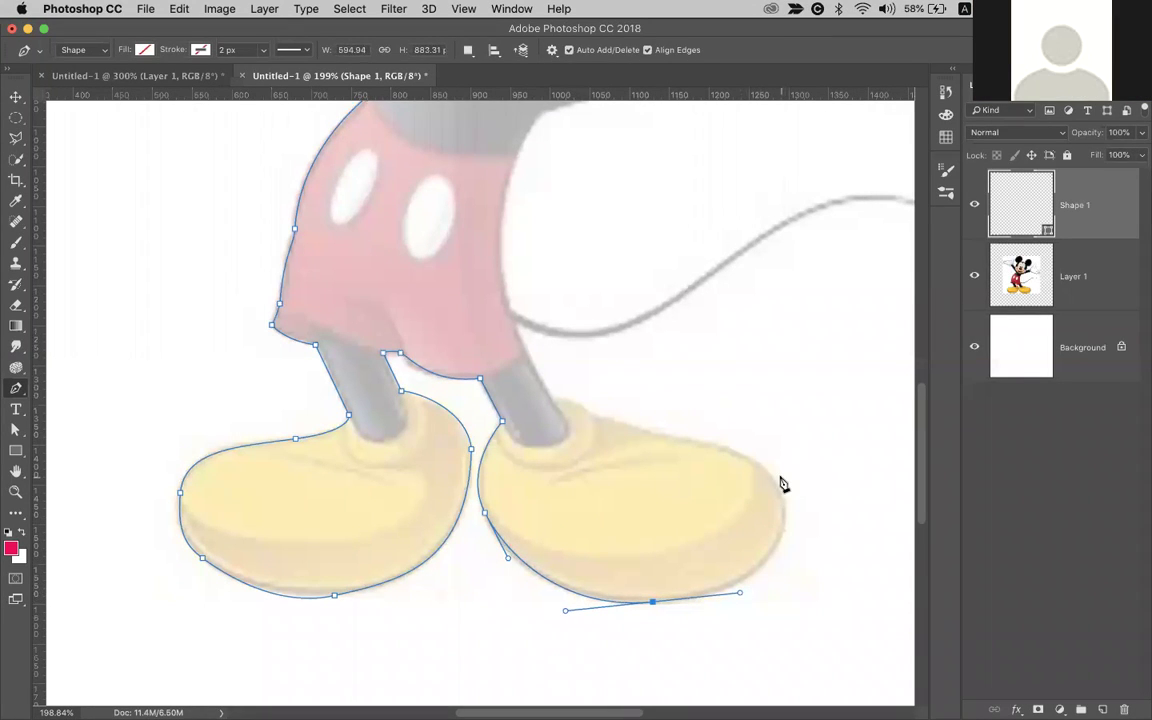
# Trace the second shoe's toe and upper edge back to the leg with curved segments, adjusting the anchors' direction handles to fit
pyautogui.moveTo(772, 477); pyautogui.dragTo(727, 402)
pyautogui.moveTo(594, 414); pyautogui.dragTo(548, 410)
pyautogui.moveTo(728, 401); pyautogui.dragTo(752, 448)
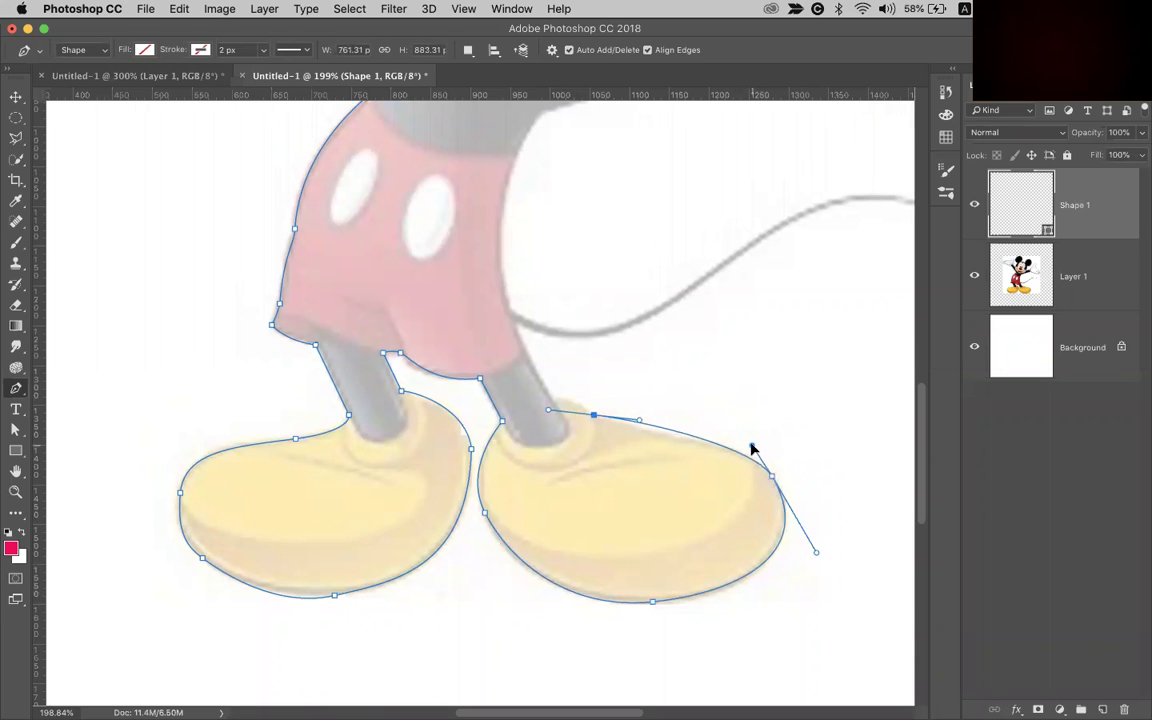
pyautogui.moveTo(639, 422); pyautogui.dragTo(643, 440)
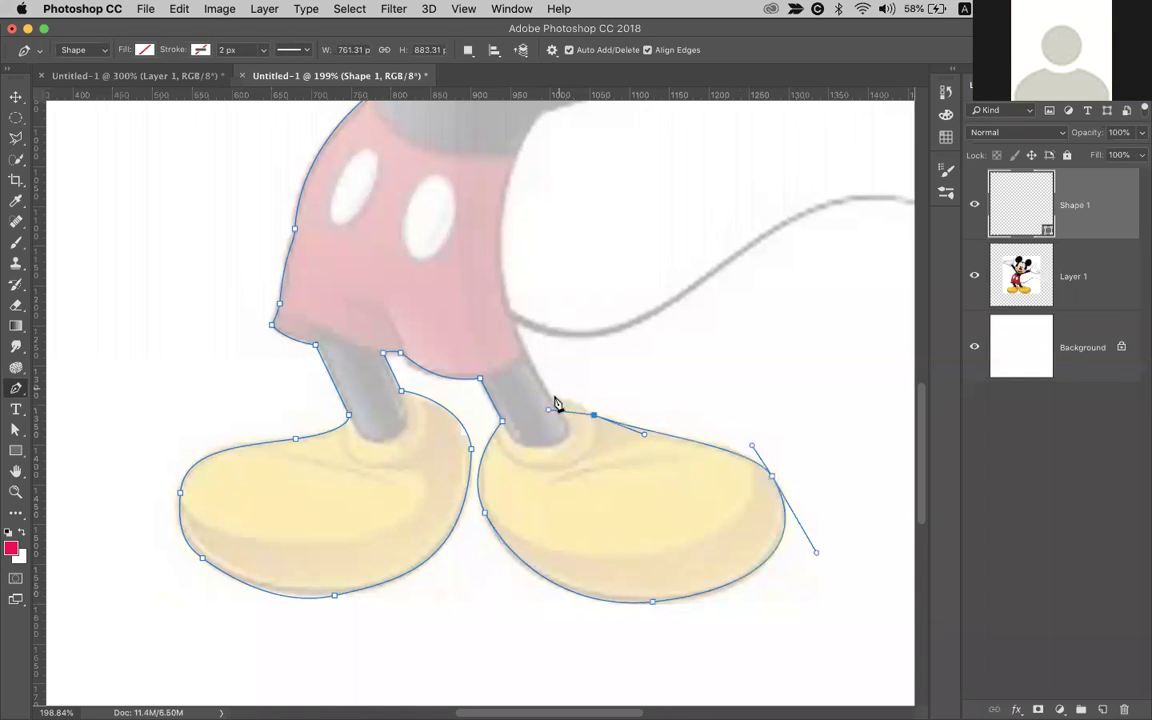
pyautogui.moveTo(554, 401); pyautogui.dragTo(540, 404)
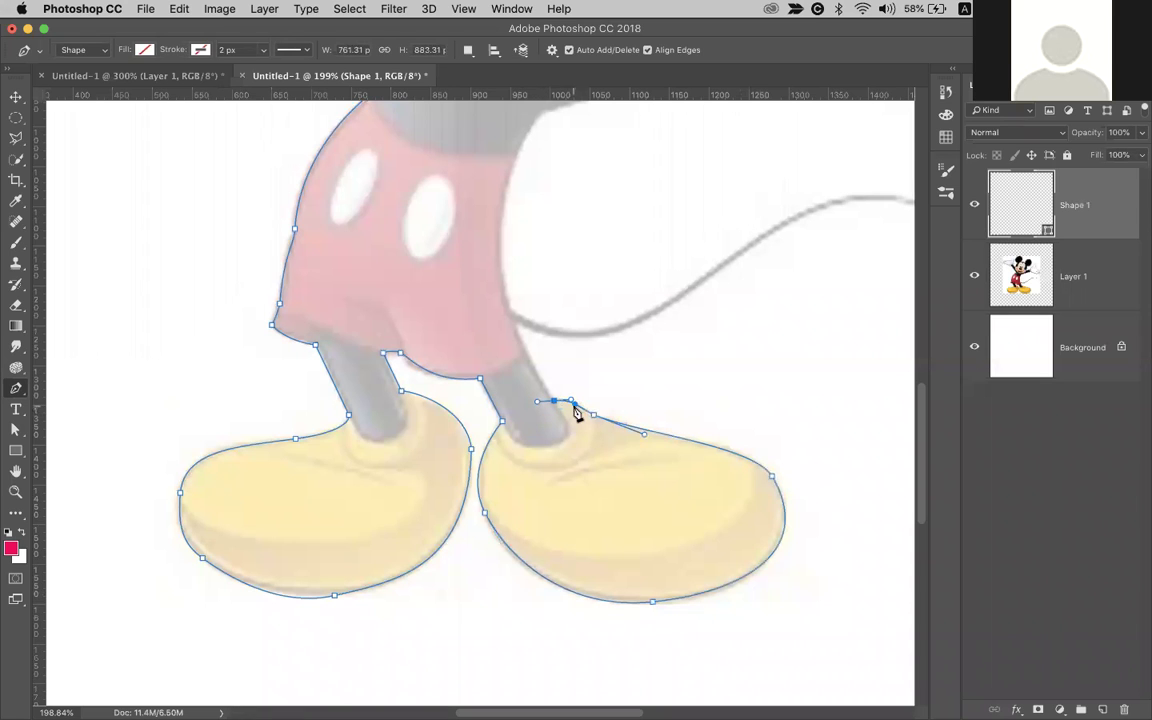
# Trace the outer leg and back of the body up to the armpit, adjusting the armpit anchor's handles to follow the curve
pyautogui.click(514, 322)
pyautogui.scroll(5, 510, 307)
pyautogui.click(554, 366)
pyautogui.moveTo(557, 372); pyautogui.dragTo(596, 356)
pyautogui.moveTo(512, 375); pyautogui.dragTo(488, 437)
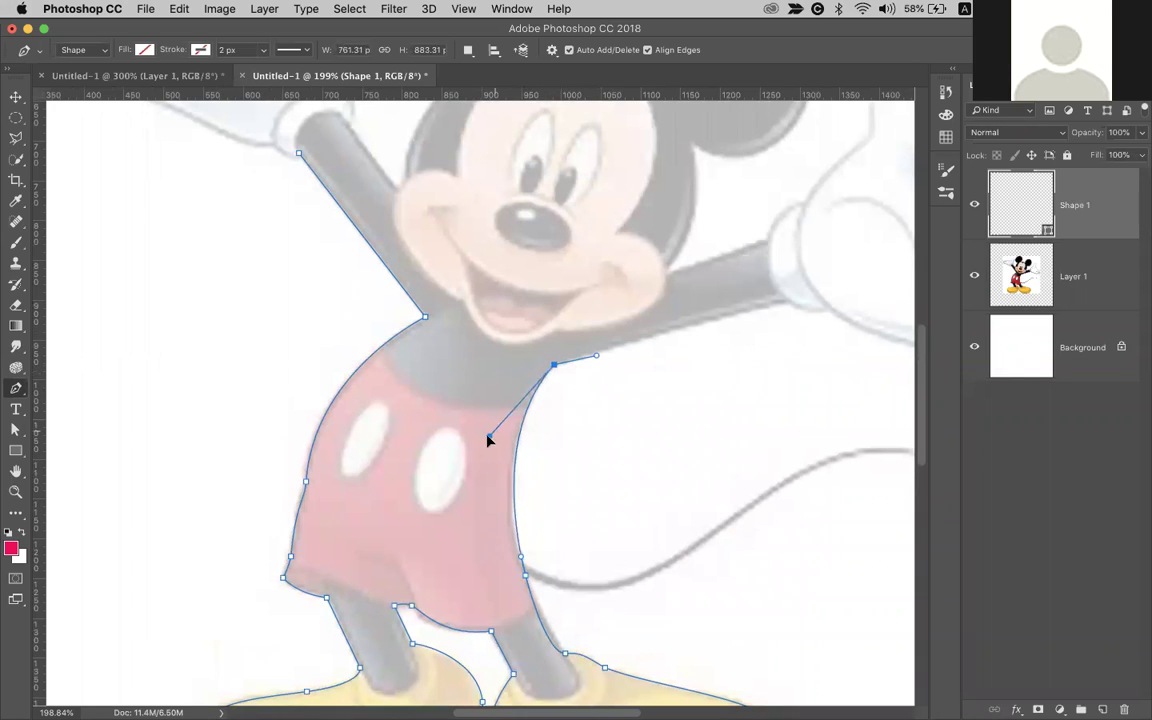
# Trace the arm beside the tail with a straight lower edge, a curved cuff and a straight upper edge back to the cheek
pyautogui.click(785, 300)
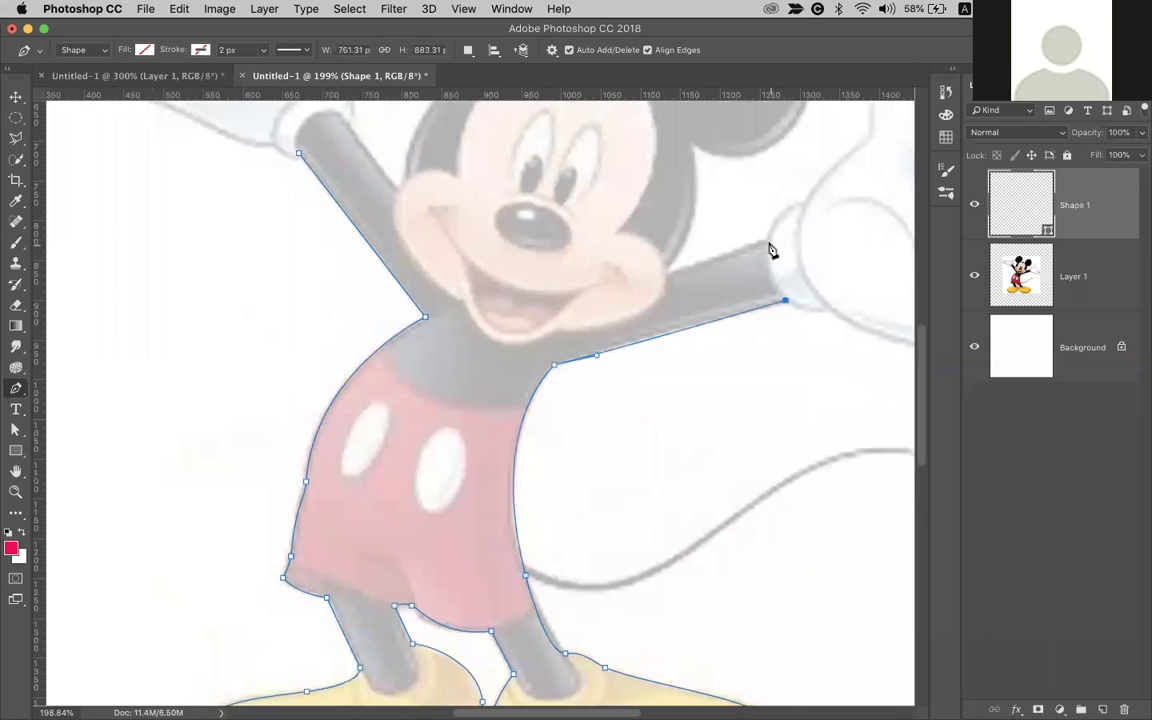
pyautogui.moveTo(766, 240); pyautogui.dragTo(748, 249)
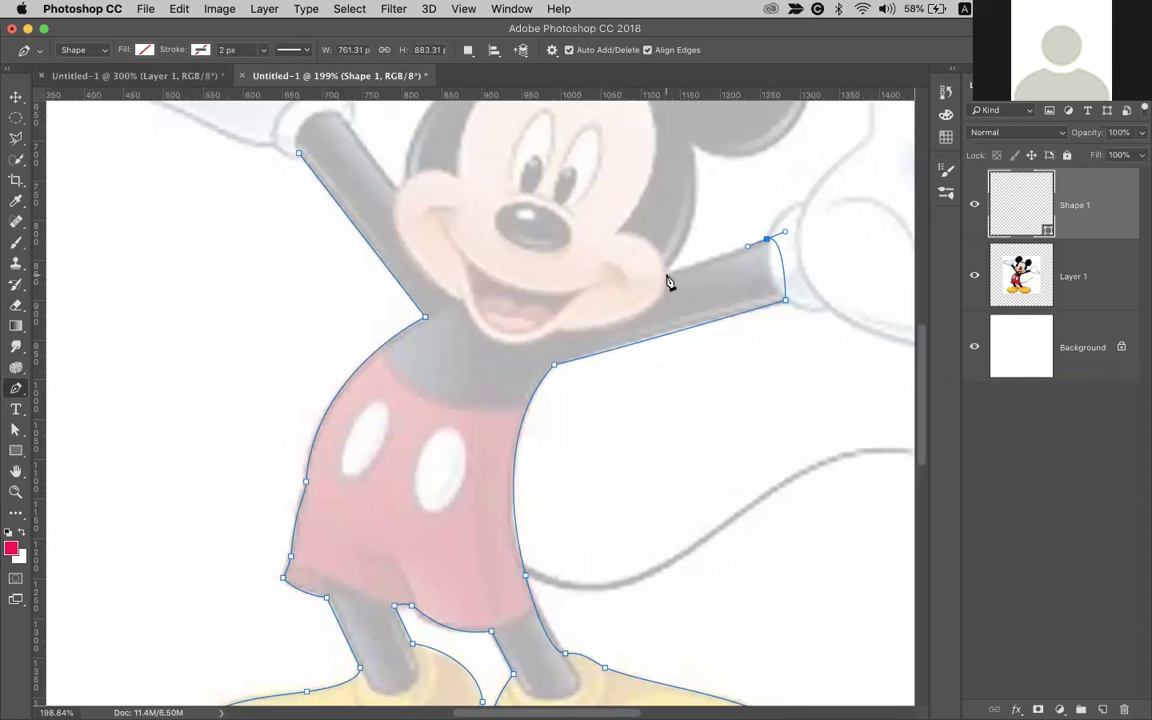
pyautogui.scroll(5, 704, 260)
pyautogui.hscroll(2, 704, 260)
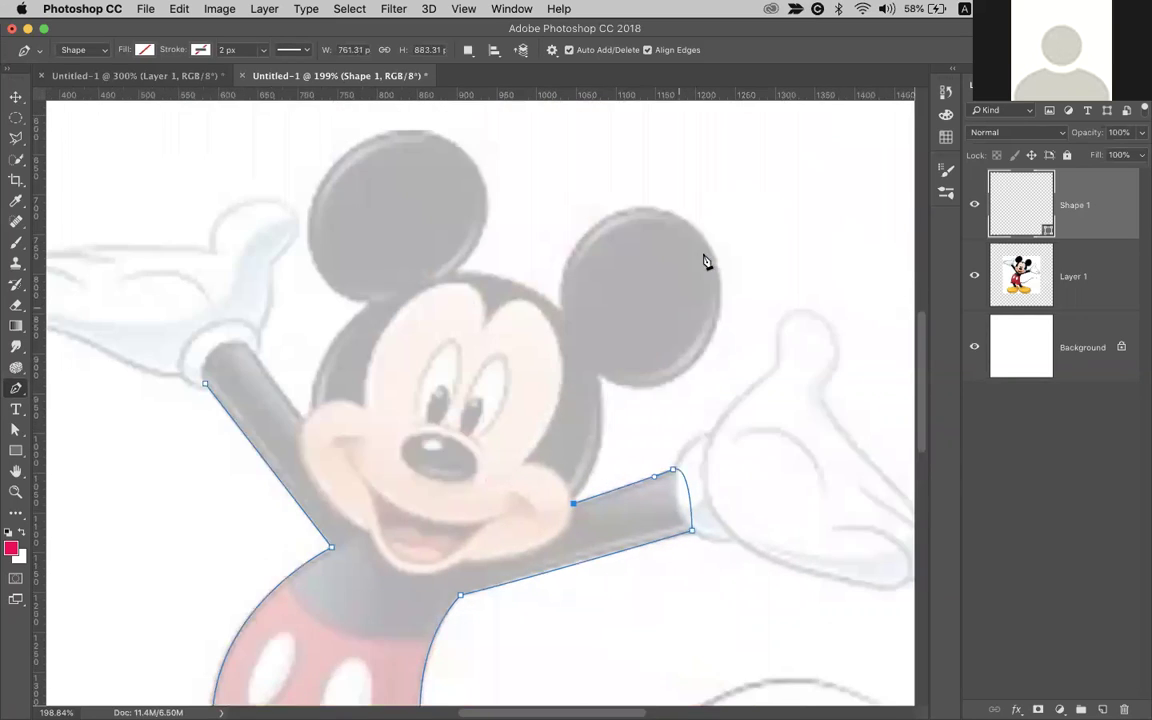
# Trace the side of the head from the cheek up to the nearer ear with a curve and remove the anchor's outgoing handle
pyautogui.scroll(2, 501, 558)
pyautogui.hscroll(1, 501, 558)
pyautogui.scroll(-3, 579, 316)
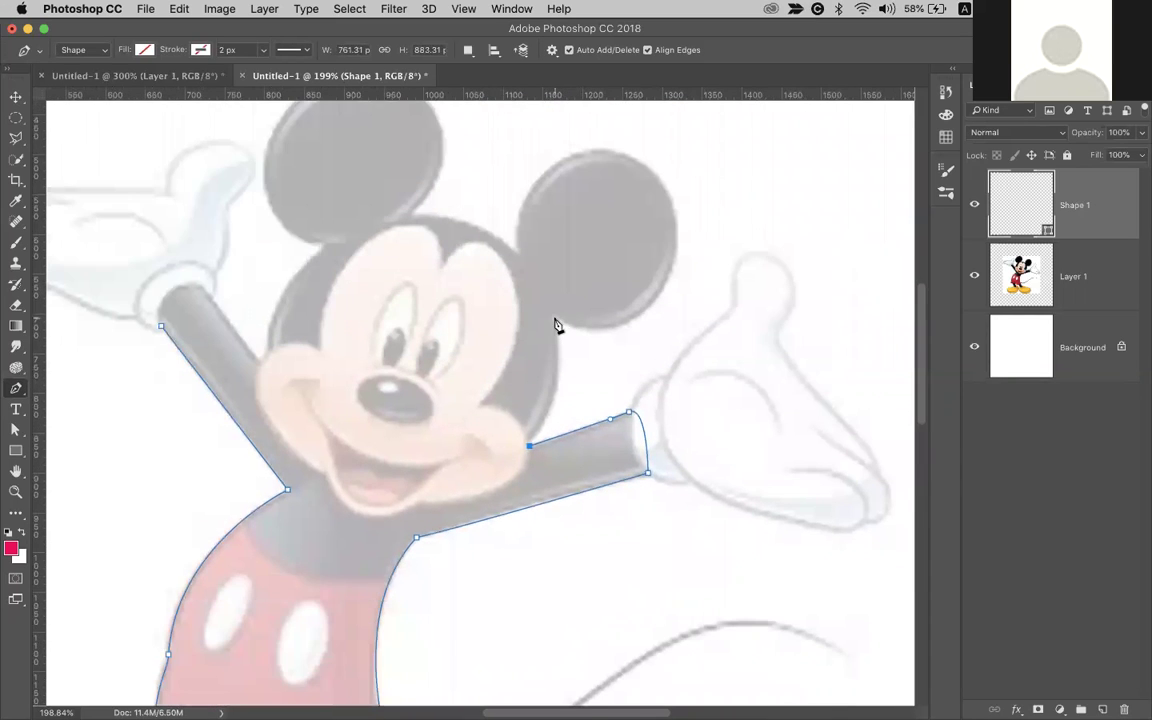
pyautogui.moveTo(554, 318); pyautogui.dragTo(570, 390)
pyautogui.keyDown('alt'); pyautogui.click(555, 319); pyautogui.keyUp('alt')
# Trace around the first ear with curved segments back to the head, adjusting the direction handle on the ear's outer edge
pyautogui.moveTo(674, 266); pyautogui.dragTo(690, 219)
pyautogui.moveTo(647, 318); pyautogui.dragTo(628, 359)
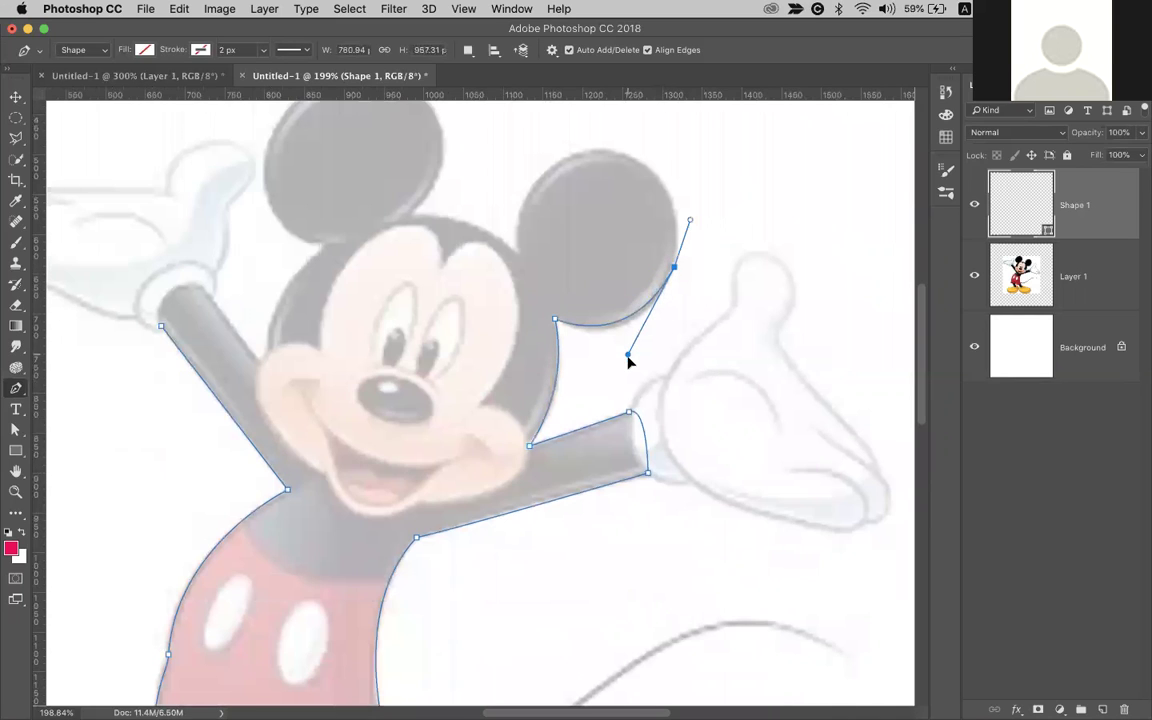
pyautogui.moveTo(592, 151); pyautogui.dragTo(662, 145)
pyautogui.moveTo(527, 278); pyautogui.dragTo(507, 210)
pyautogui.click(520, 254)
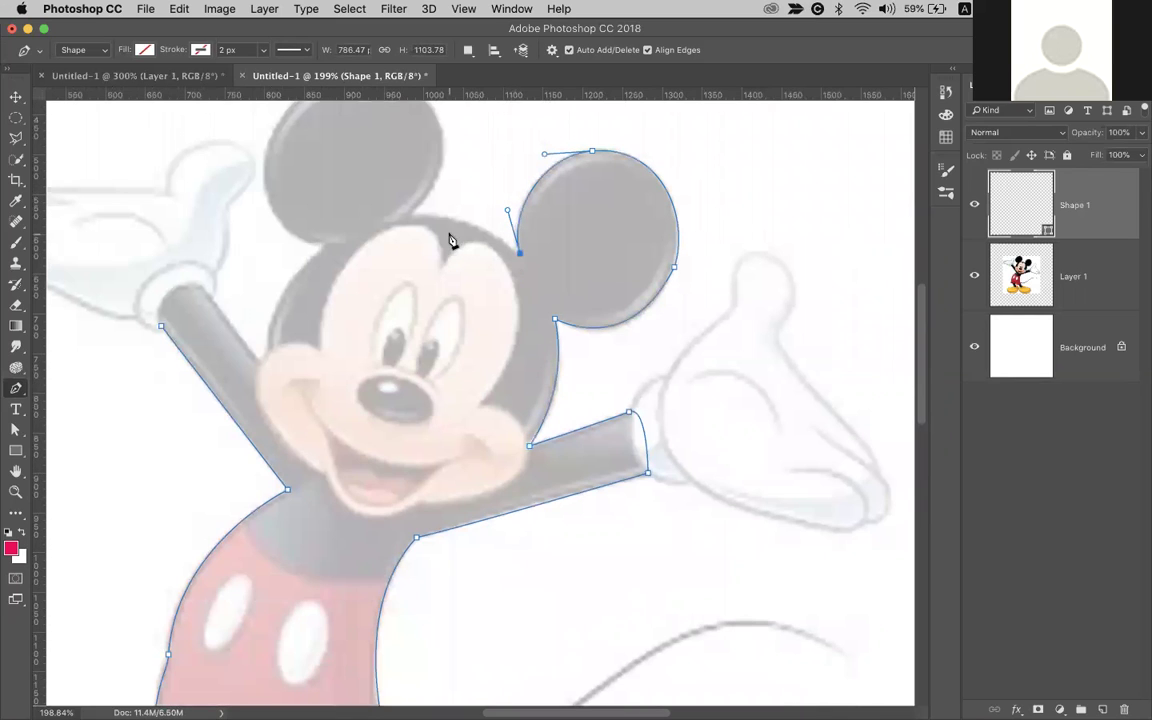
# Trace the top of the head between the ears with a curve and remove the end anchor's outgoing handle
pyautogui.moveTo(411, 215); pyautogui.dragTo(431, 214)
pyautogui.keyDown('alt'); pyautogui.click(412, 215); pyautogui.keyUp('alt')
pyautogui.scroll(5, 412, 221)
# Try a curved segment to the top of the second ear and undo it
pyautogui.moveTo(355, 216); pyautogui.dragTo(320, 221)
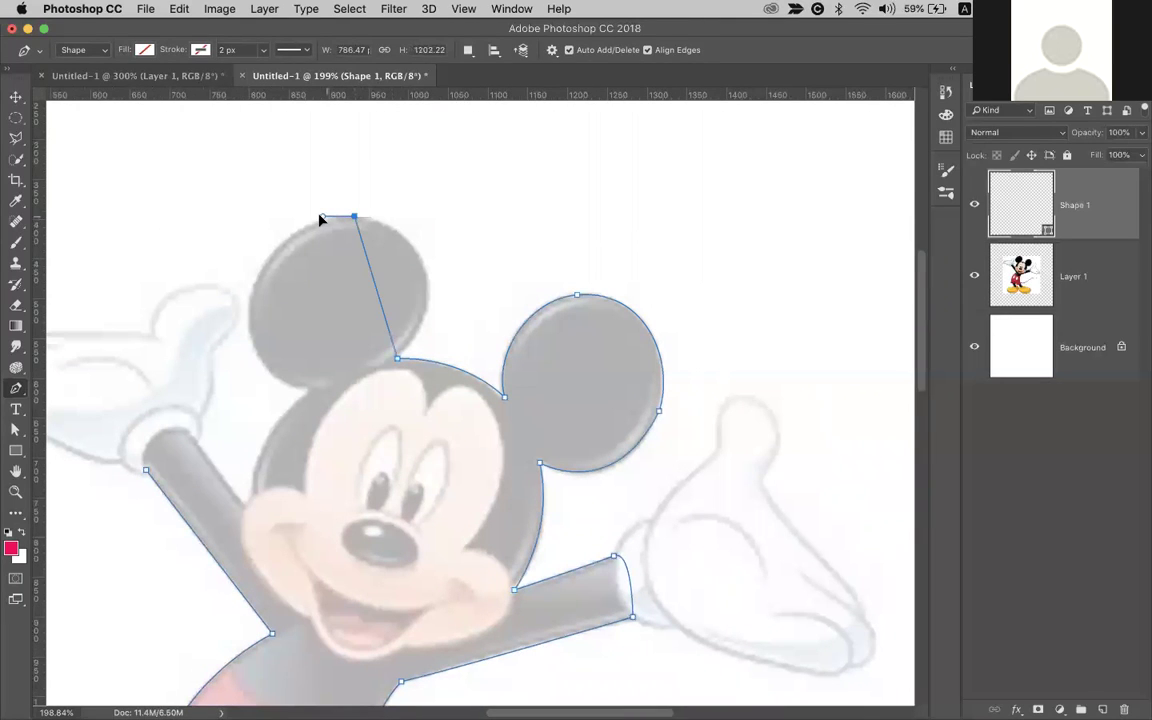
pyautogui.click(321, 220)
pyautogui.hotkey('ctrl', 'z')
pyautogui.hotkey('ctrl', 'z')
# Trace around the second ear with curved segments back to the head, extending the top anchor's handle to fit the ear
pyautogui.moveTo(348, 218); pyautogui.dragTo(308, 223)
pyautogui.moveTo(410, 217); pyautogui.dragTo(484, 230)
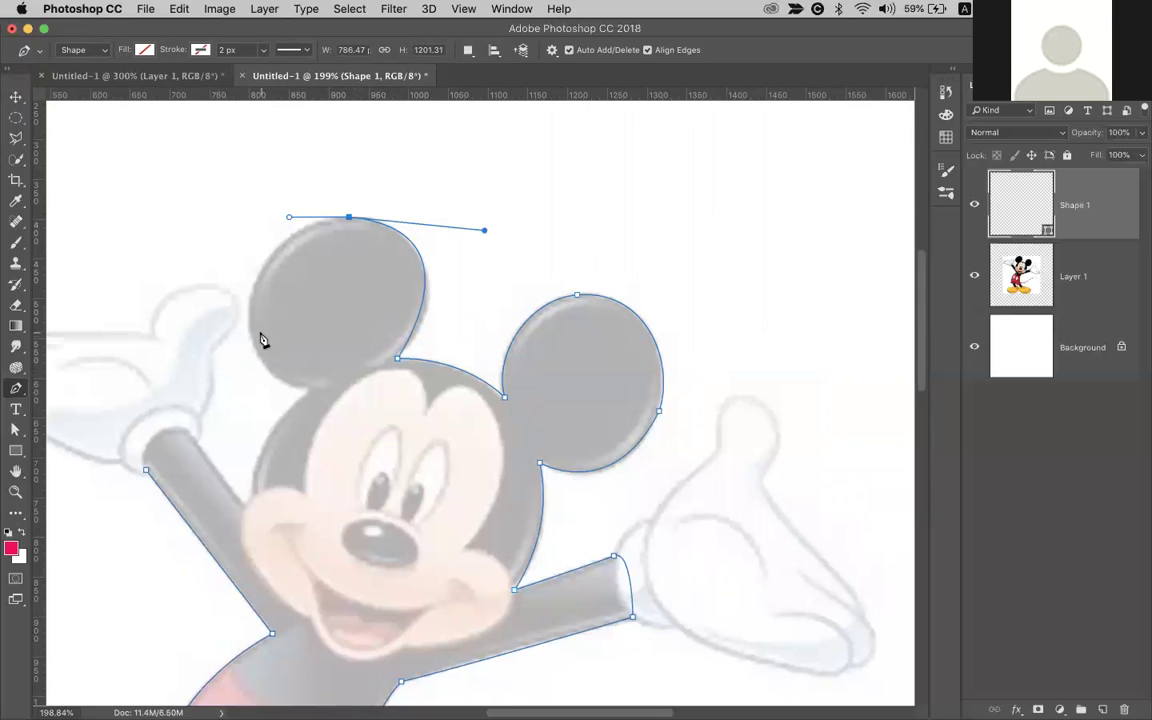
pyautogui.moveTo(252, 338); pyautogui.dragTo(257, 364)
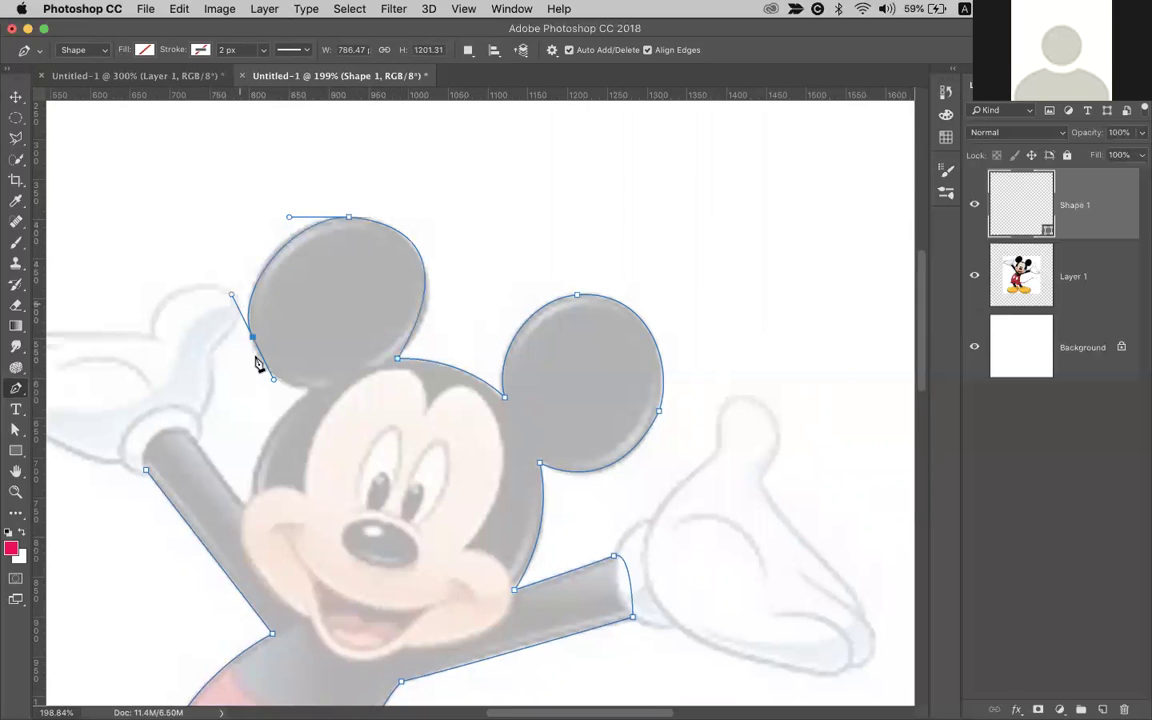
pyautogui.click(308, 388)
# Trace the side of the head from the second ear down to the raised arm, adjusting the handle to match the curve
pyautogui.moveTo(251, 497); pyautogui.dragTo(257, 437)
pyautogui.keyDown('alt'); pyautogui.click(249, 489); pyautogui.keyUp('alt')
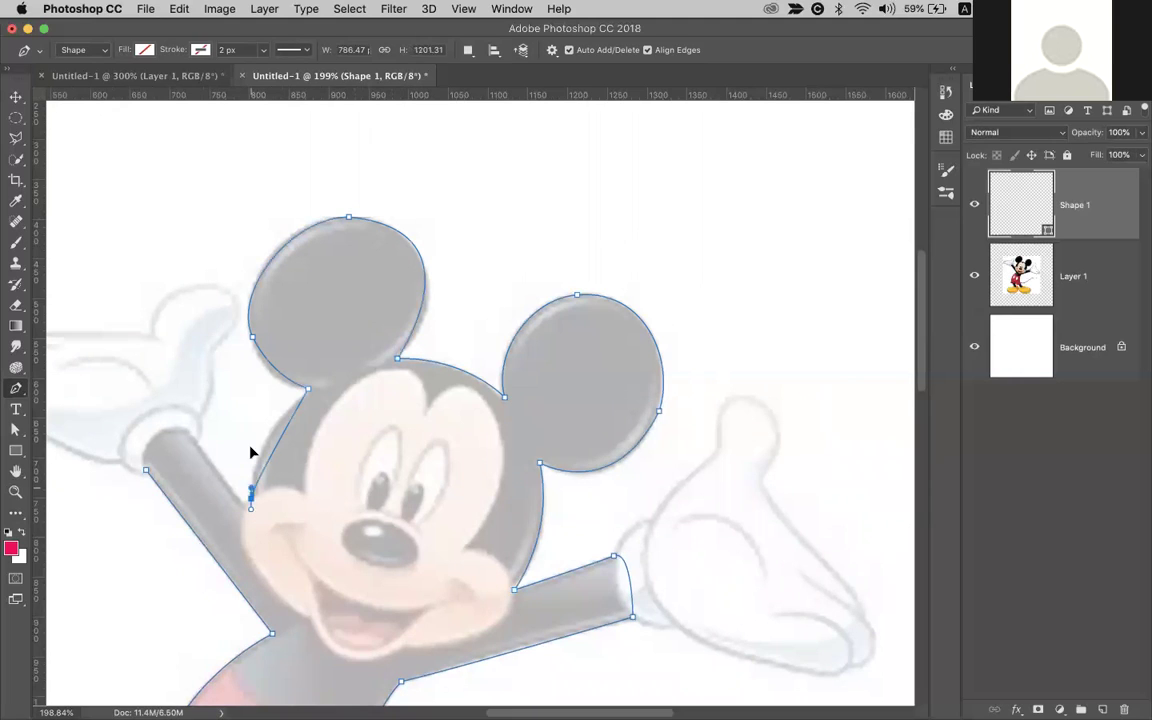
pyautogui.moveTo(244, 481); pyautogui.dragTo(243, 510)
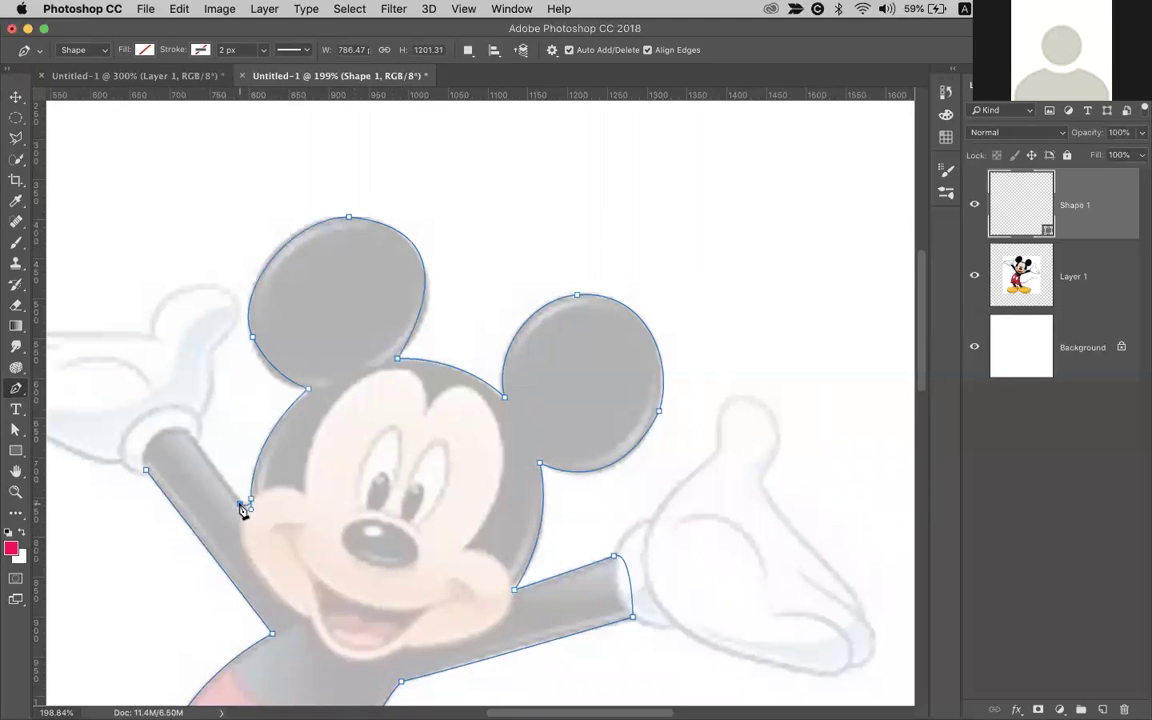
# Trace the raised arm's upper edge and cuff, close the path at its starting anchor, and view the outline at 100%
pyautogui.click(186, 432)
pyautogui.click(130, 428)
pyautogui.click(146, 469)
pyautogui.press('super+z')
pyautogui.press('super+1')
pyautogui.scroll(-3, 340, 495)
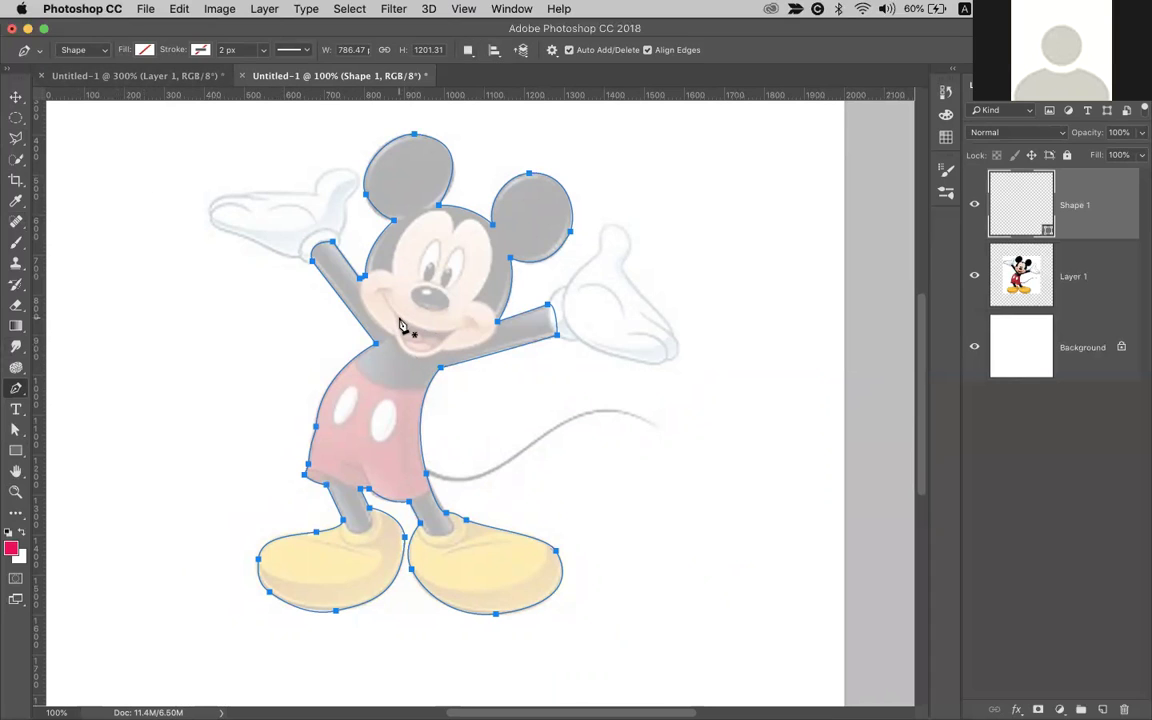
pyautogui.press('v')
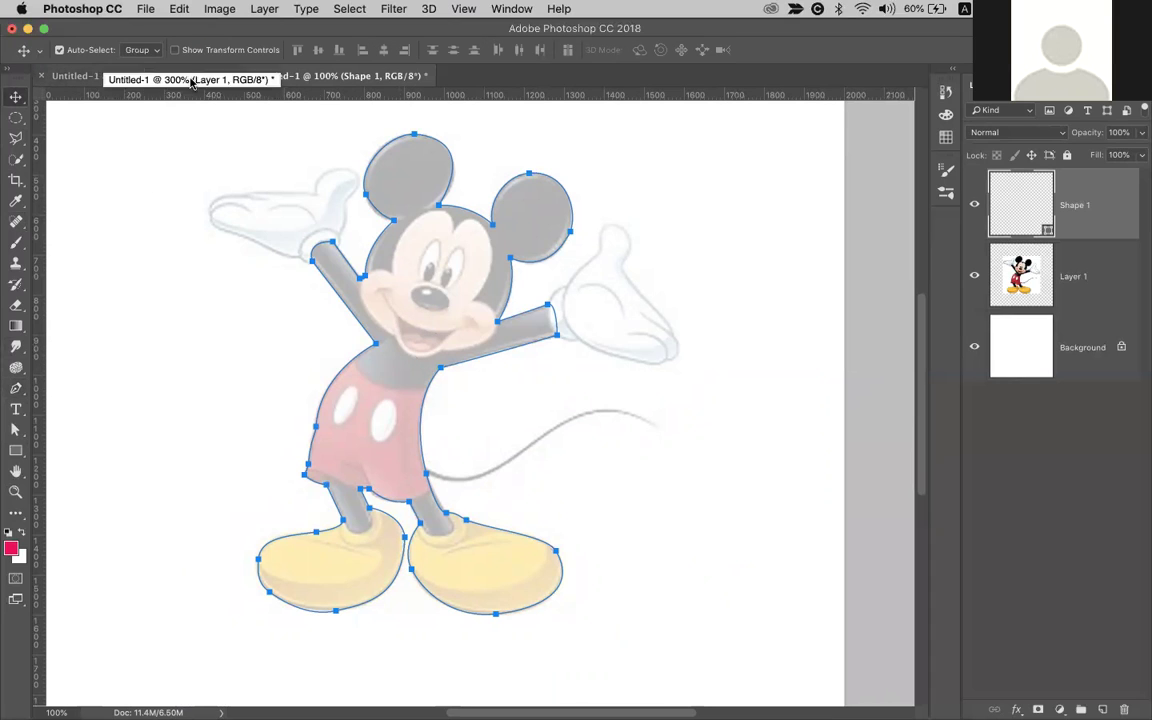
pyautogui.press('p')
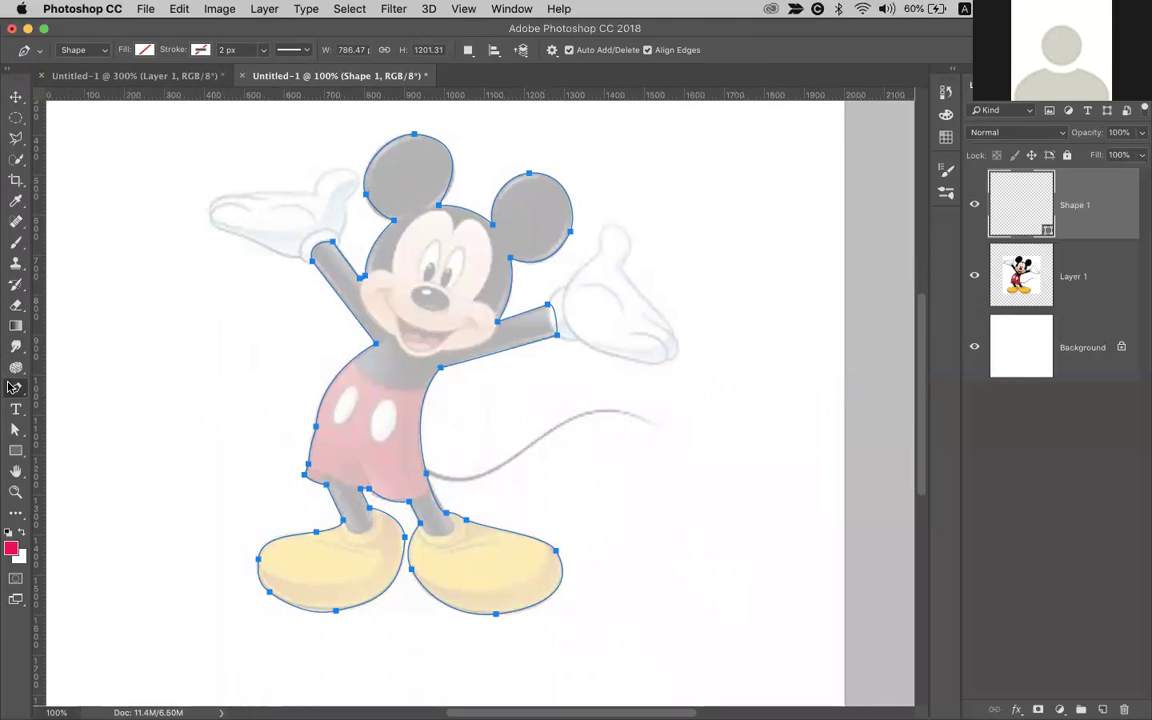
pyautogui.click(143, 50)
pyautogui.click(84, 51)
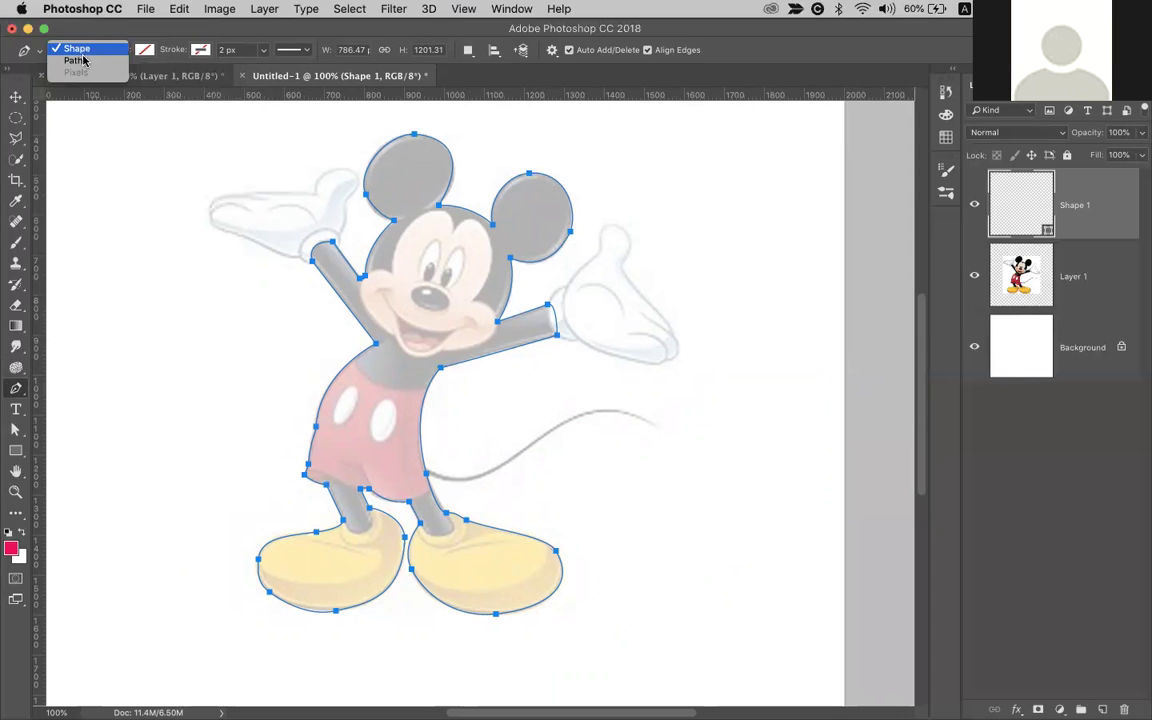
pyautogui.click(127, 38)
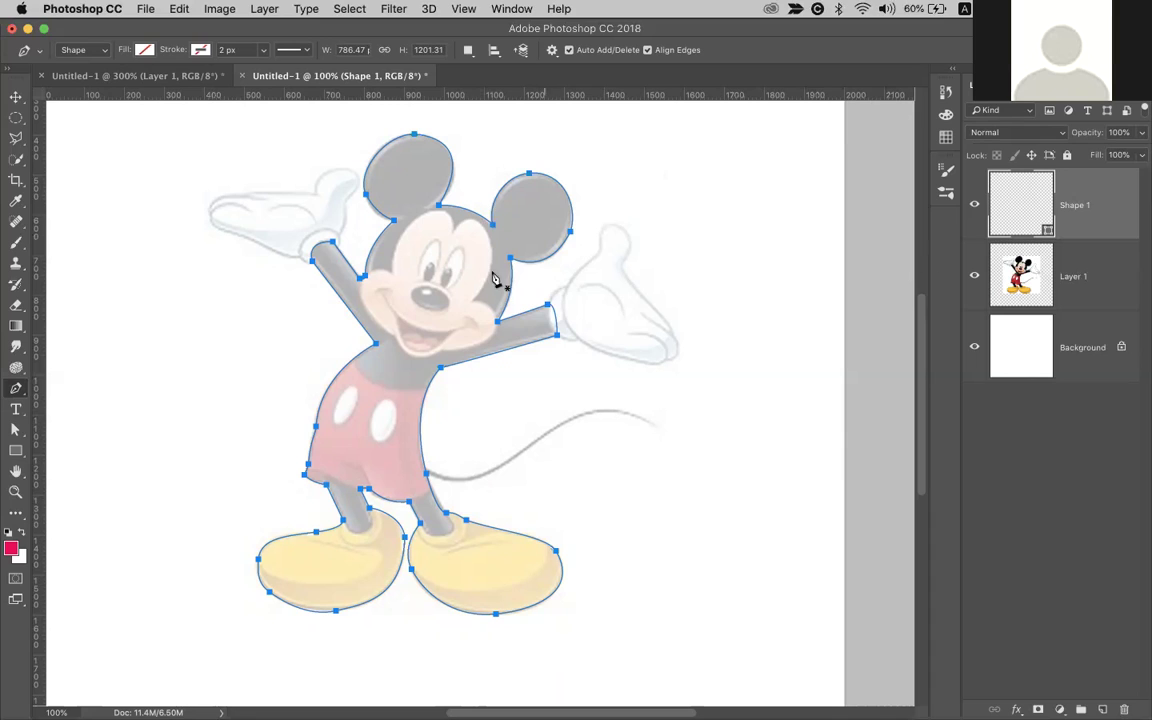
pyautogui.click(974, 204)
# Fill the traced shape with magenta and give it a yellow stroke 20 px wide
pyautogui.click(145, 49)
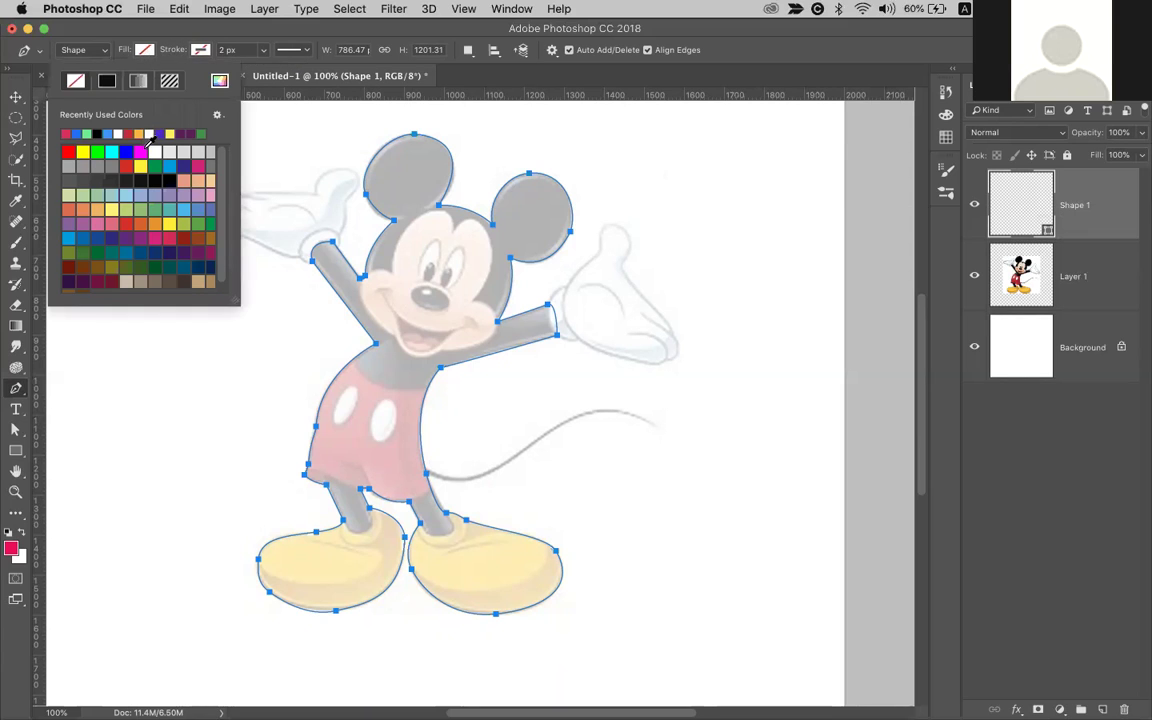
pyautogui.click(141, 151)
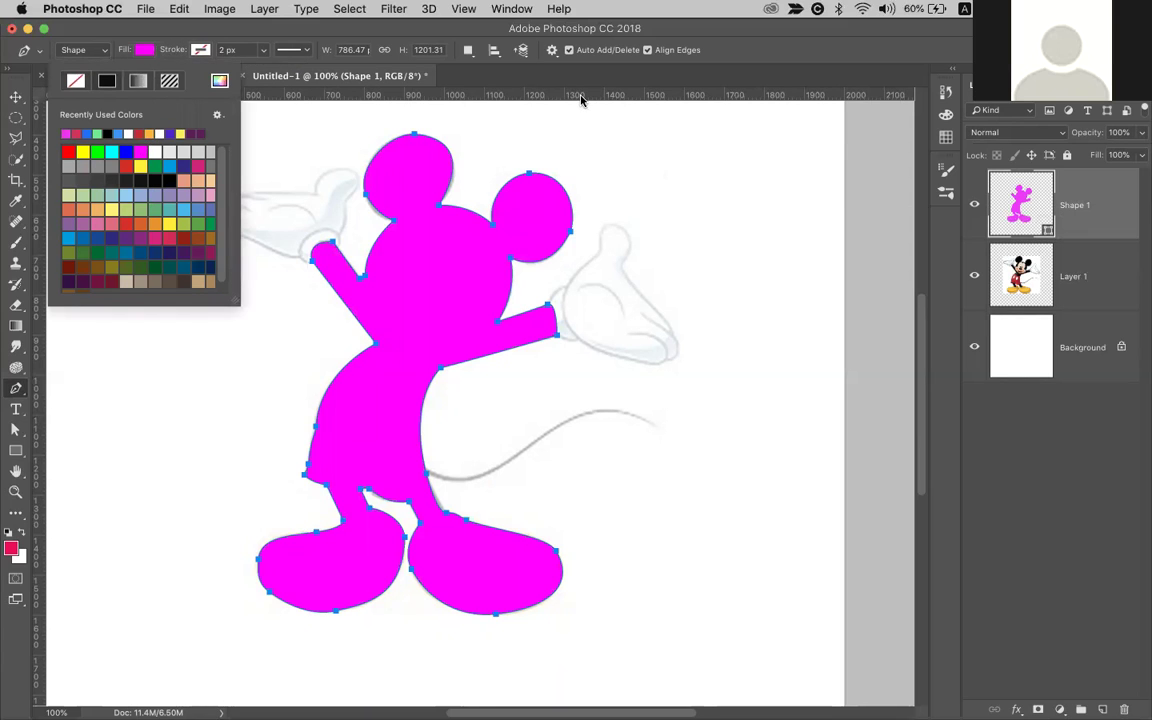
pyautogui.click(202, 50)
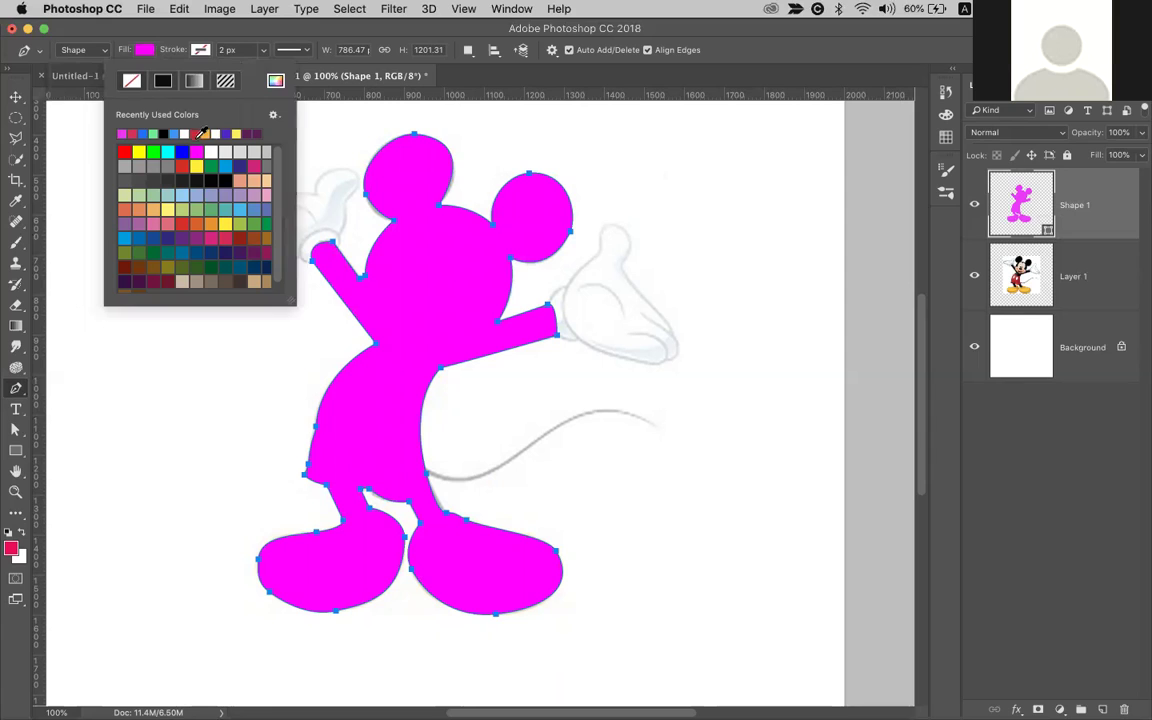
pyautogui.click(214, 135)
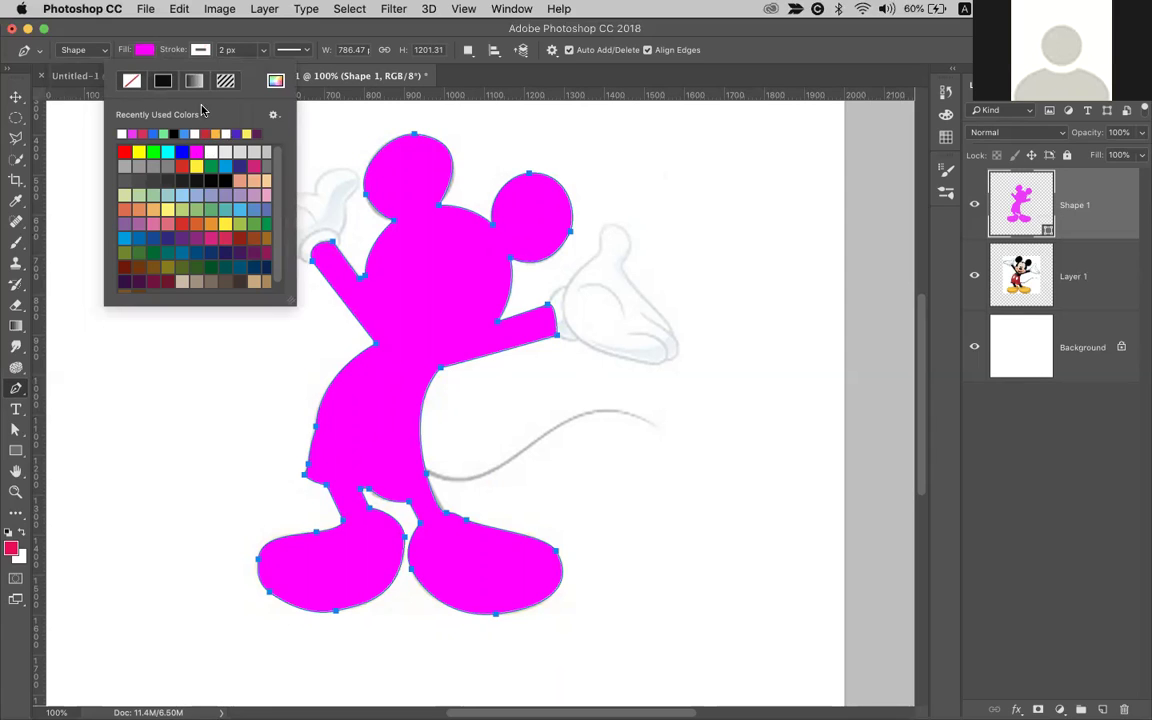
pyautogui.click(181, 166)
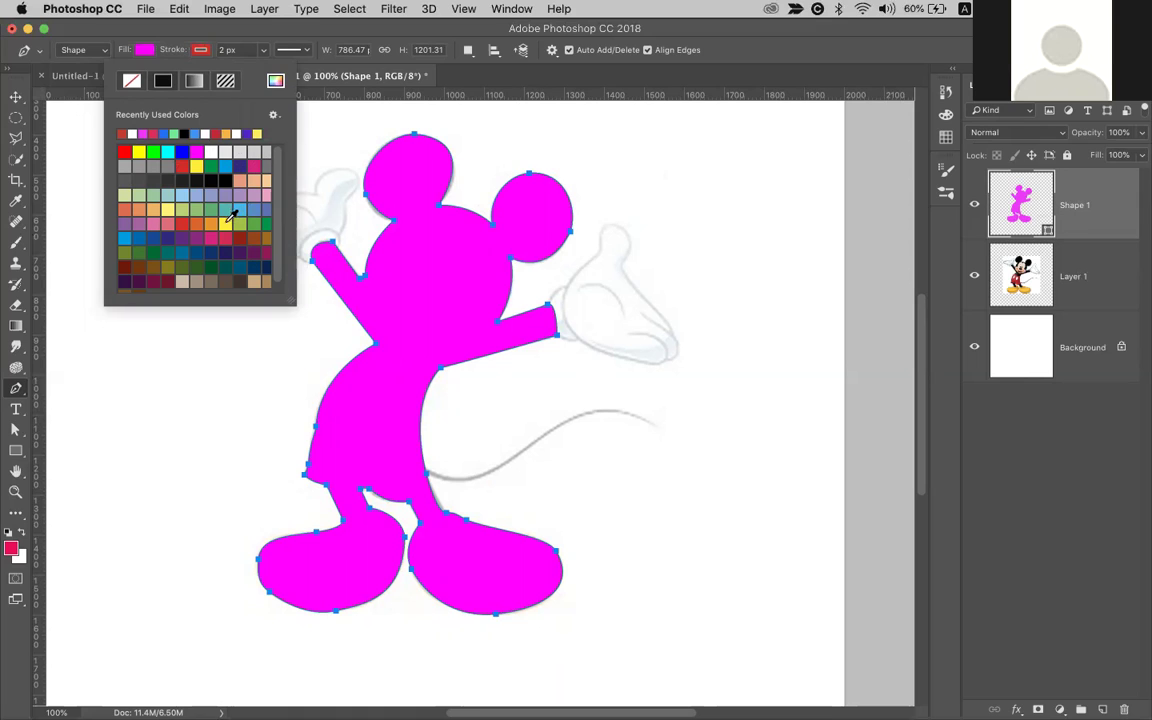
pyautogui.click(225, 222)
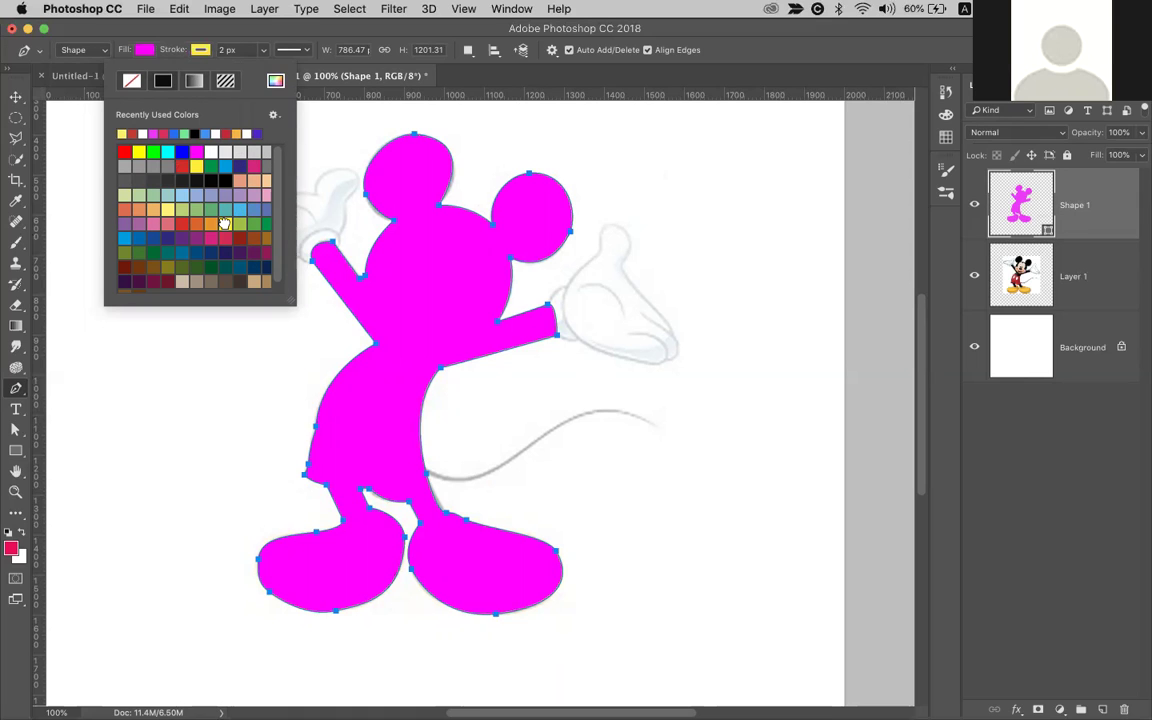
pyautogui.click(220, 49)
pyautogui.write('20')
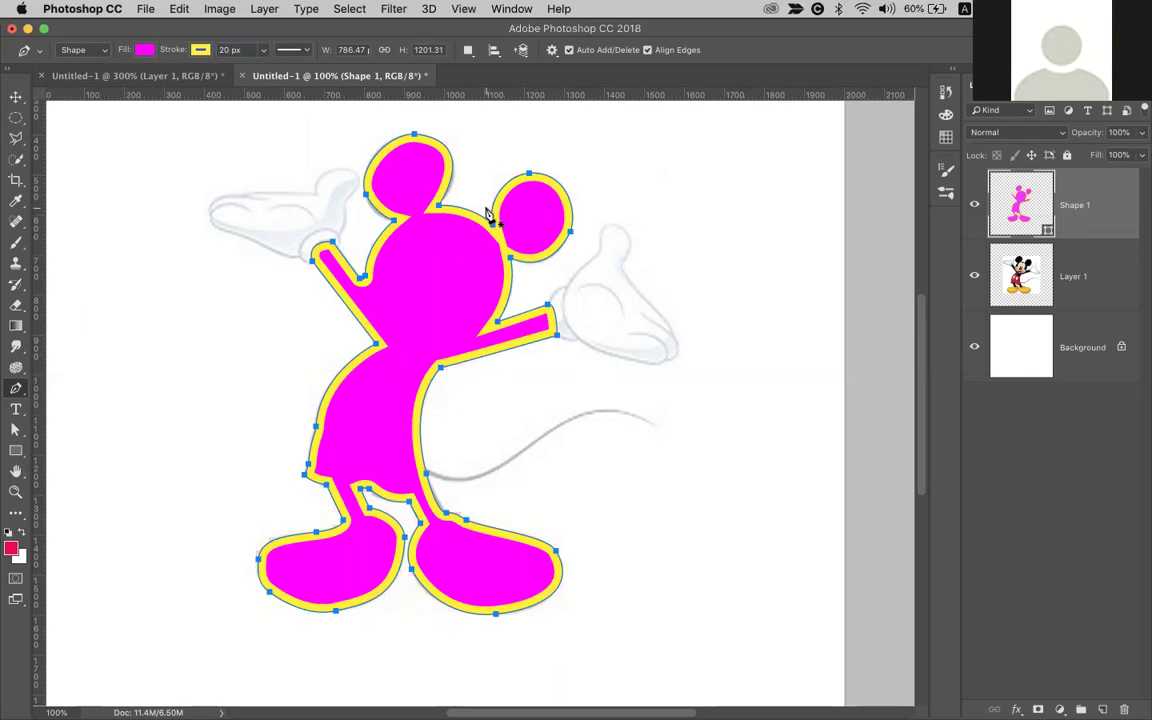
# Compare the dashed, dotted and solid stroke types on the shape and apply the dotted one
pyautogui.click(304, 50)
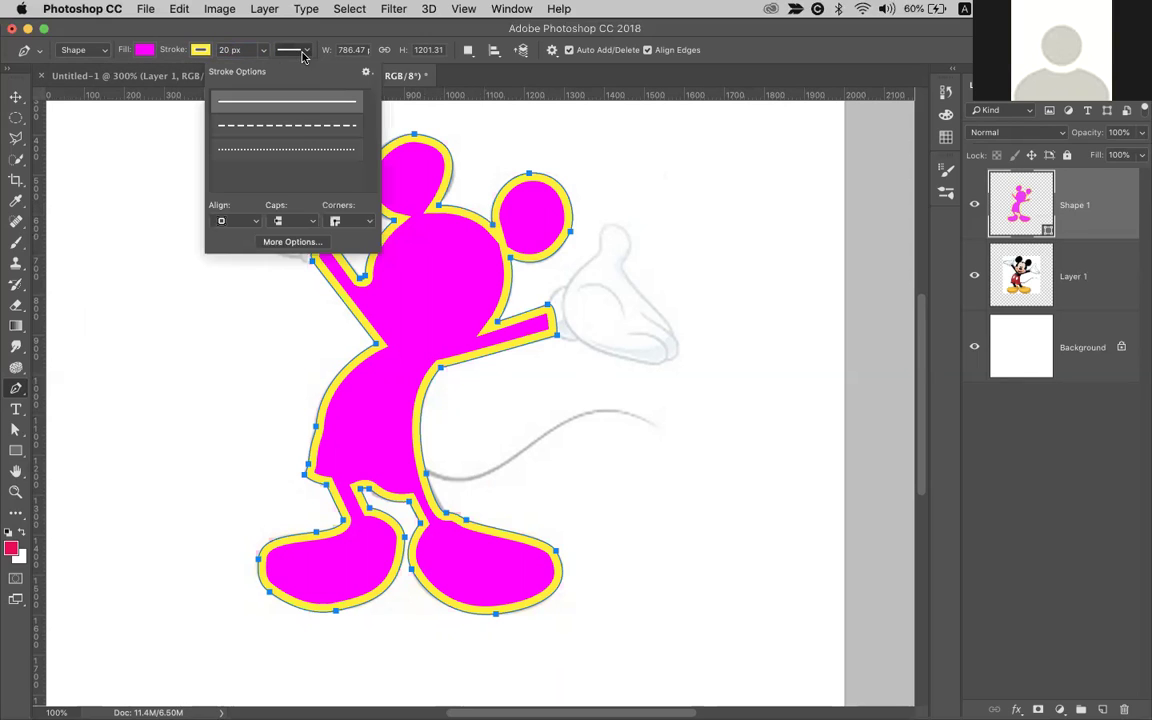
pyautogui.click(304, 128)
pyautogui.click(300, 148)
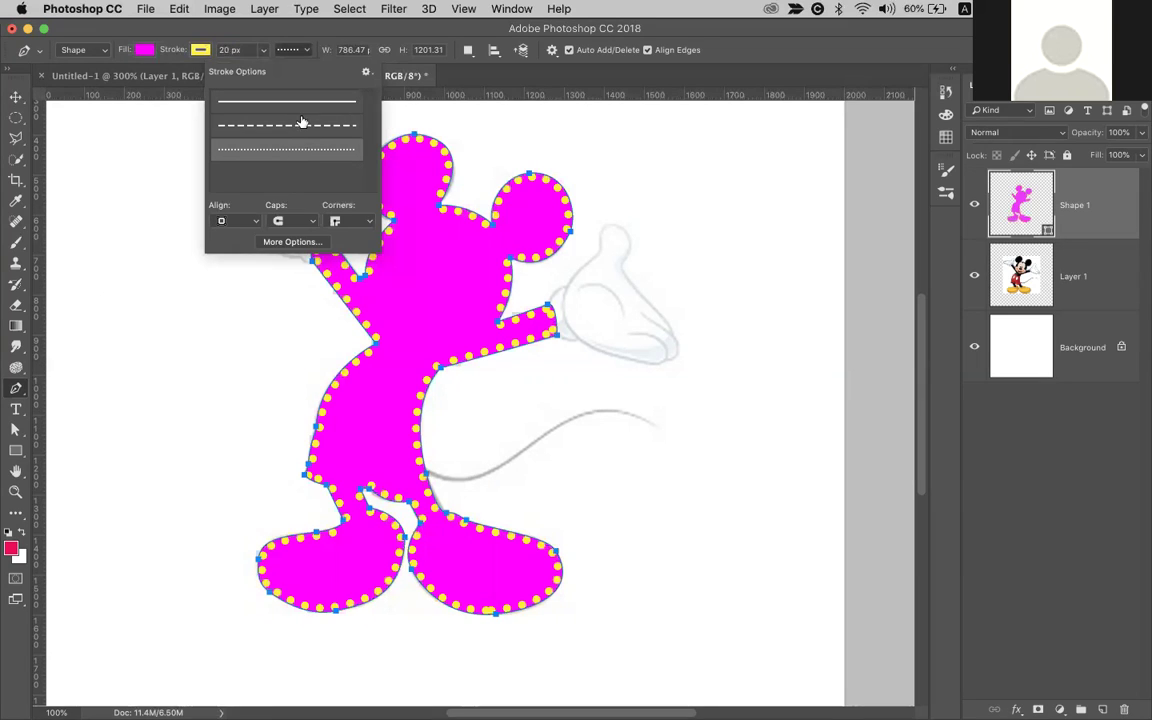
pyautogui.click(302, 124)
pyautogui.click(304, 103)
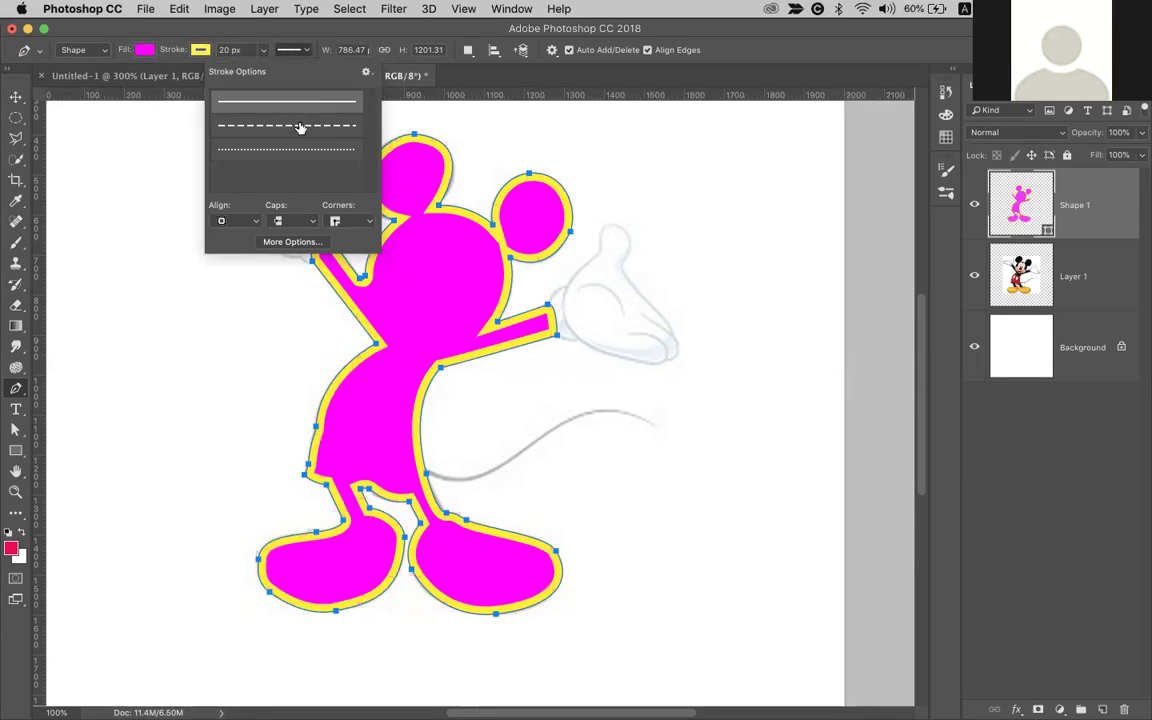
pyautogui.click(300, 149)
# Change the Mickey Mouse shape's fill to the dark pink swatch
pyautogui.click(143, 49)
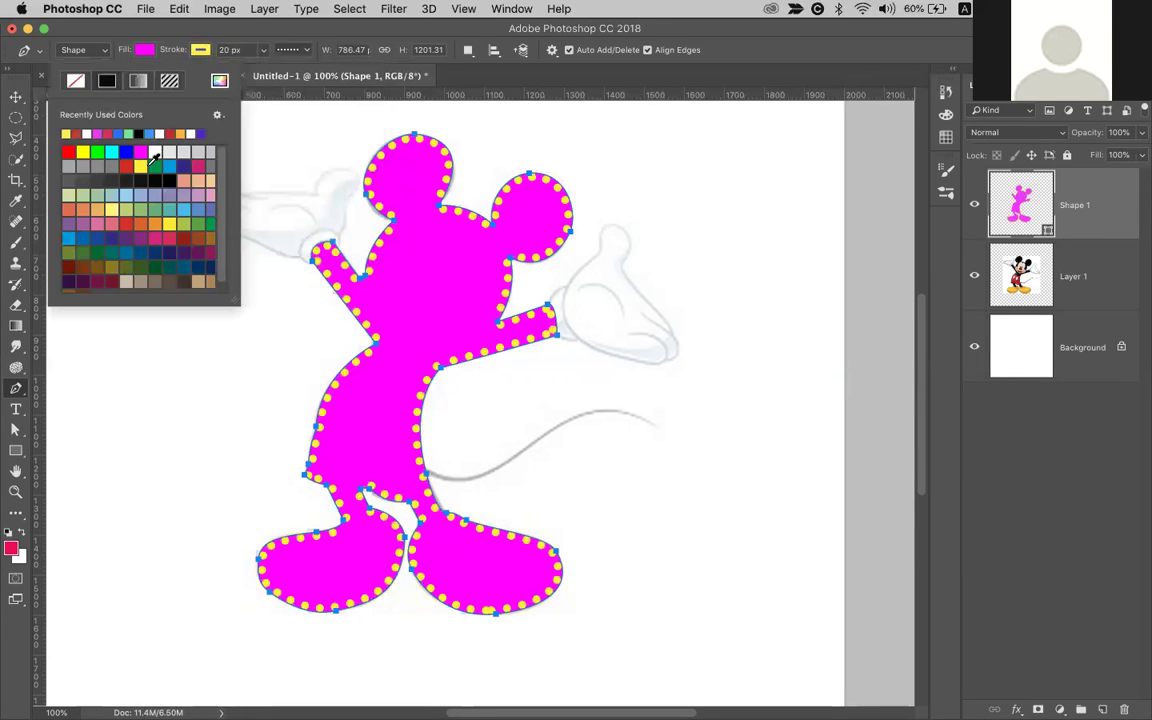
pyautogui.click(195, 166)
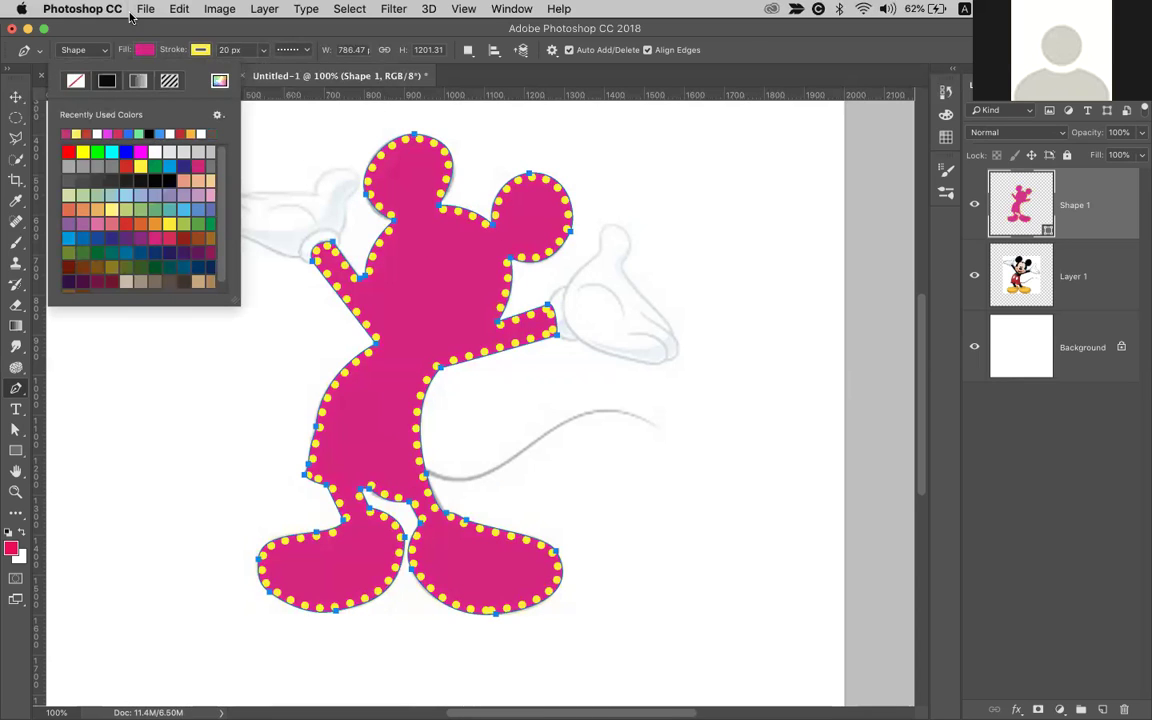
pyautogui.click(92, 47)
# Switch the Pen tool's mode from Shape to Path and back to Shape to compare them
pyautogui.click(80, 50)
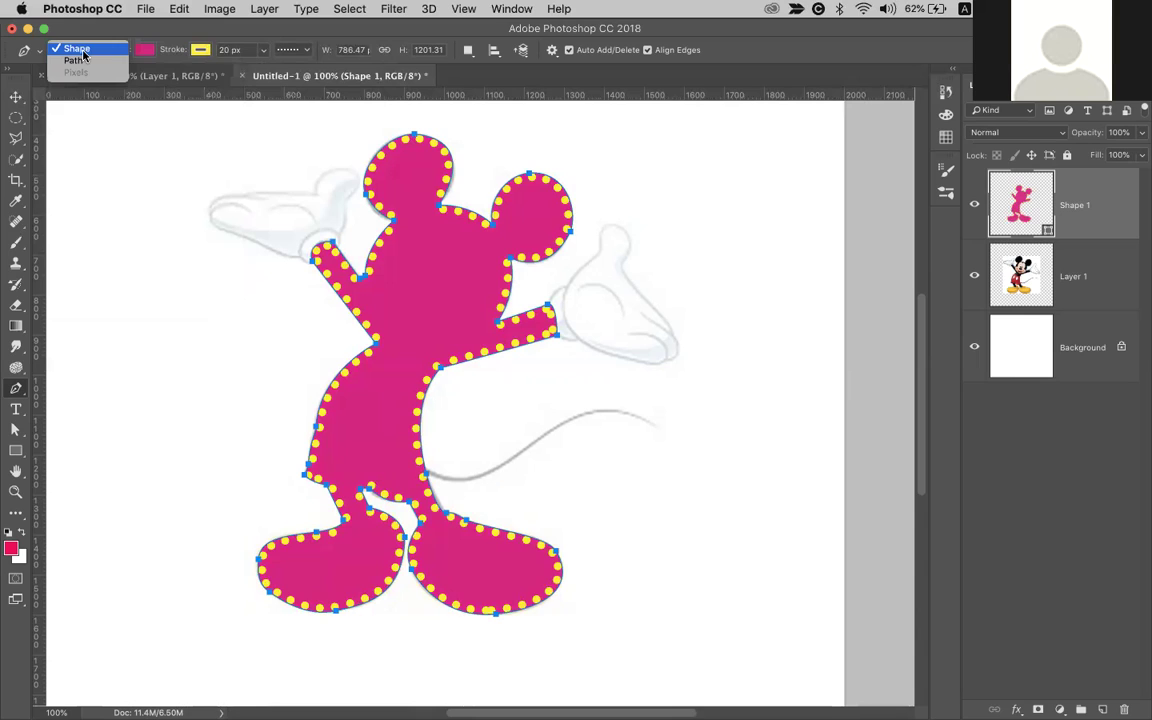
pyautogui.click(83, 53)
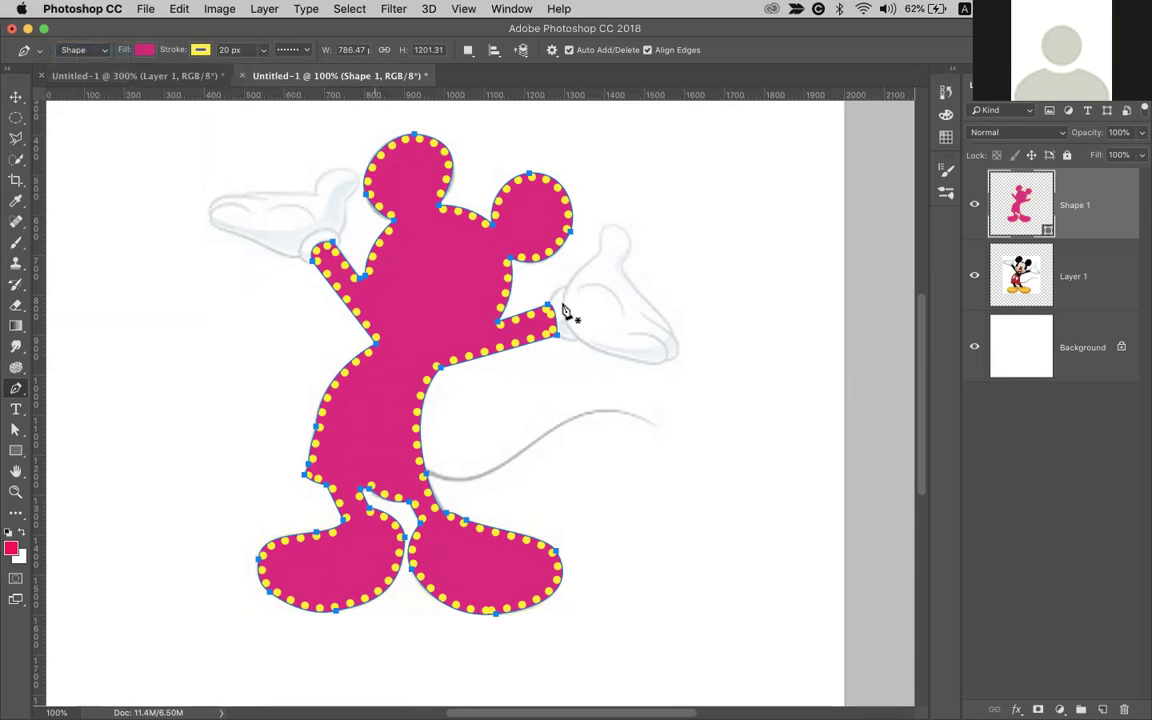
pyautogui.click(77, 48)
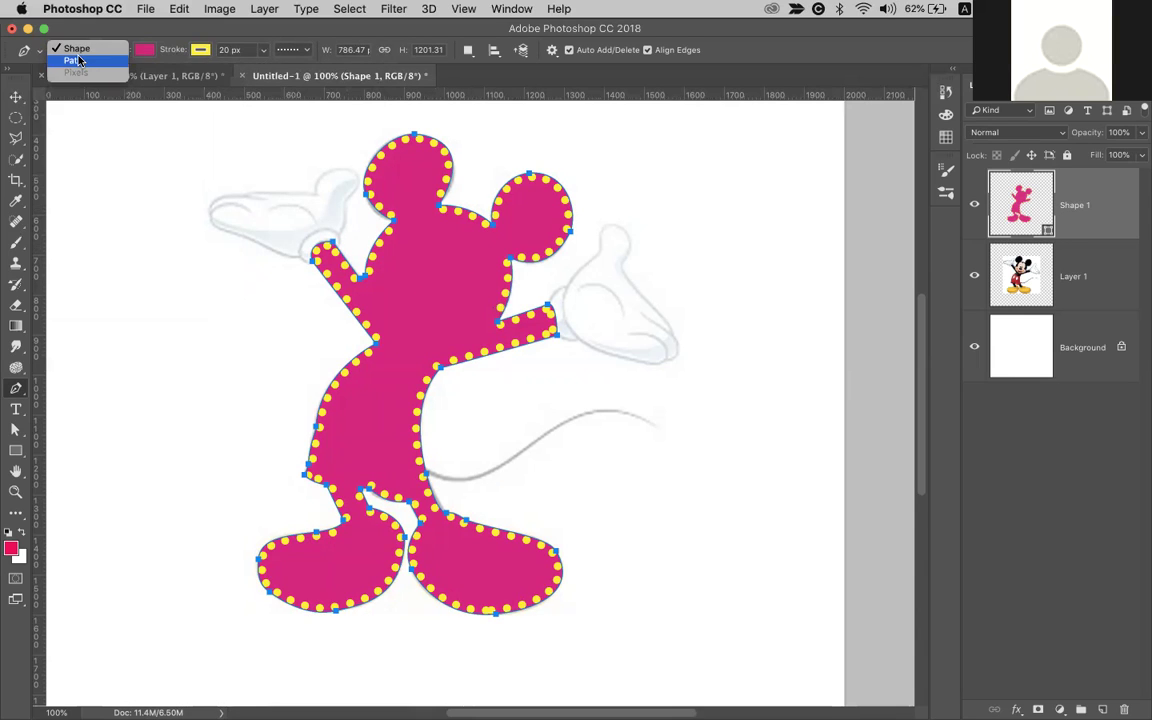
pyautogui.click(72, 48)
pyautogui.click(77, 48)
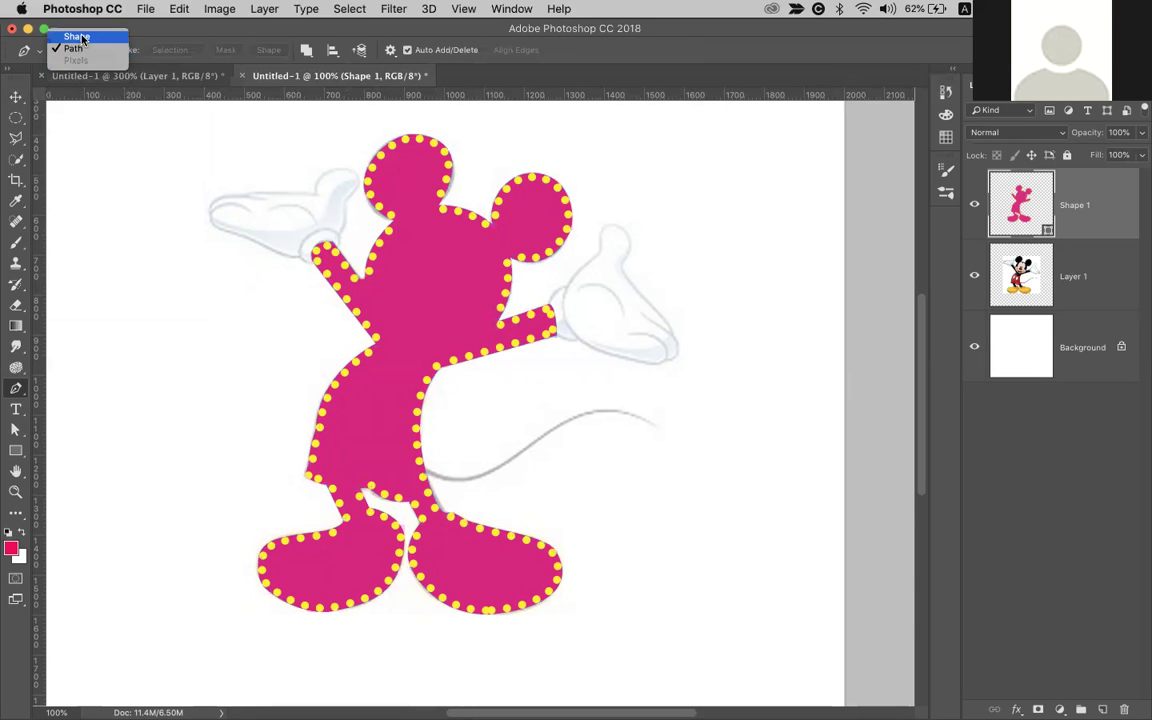
pyautogui.click(75, 48)
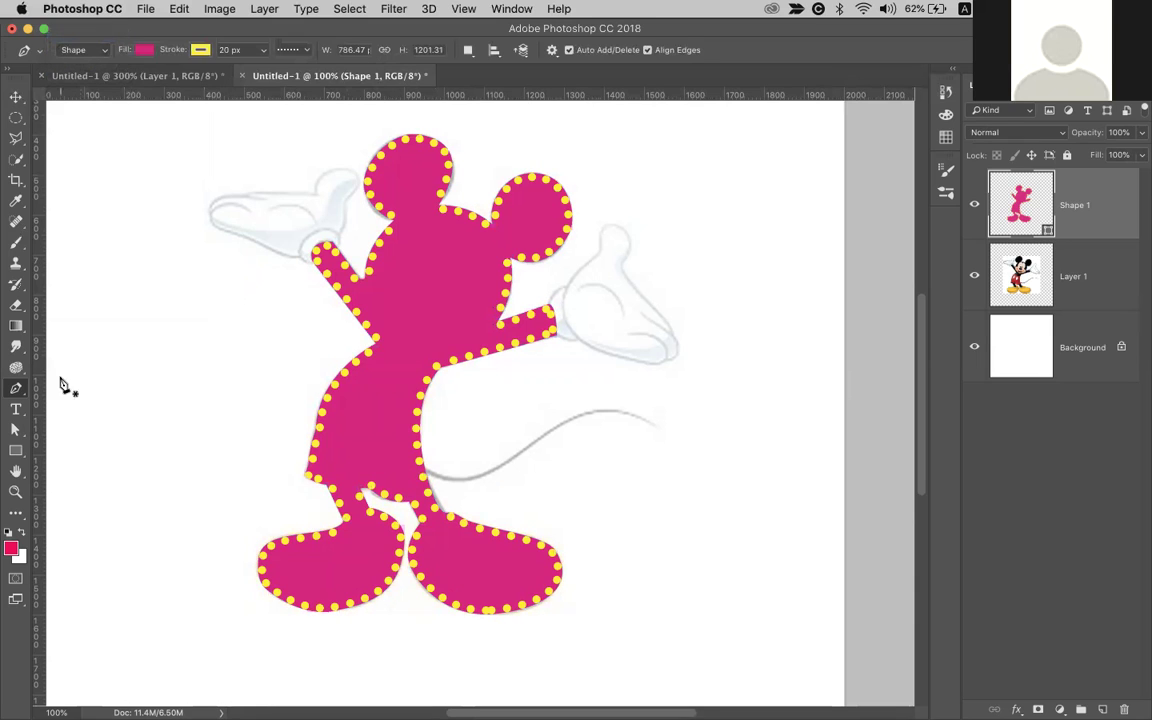
# Put the Pen tool in Path mode and draw a closed four-point path in the blank area beside the raised arm
pyautogui.click(82, 52)
pyautogui.click(80, 61)
pyautogui.hscroll(-5, 175, 418)
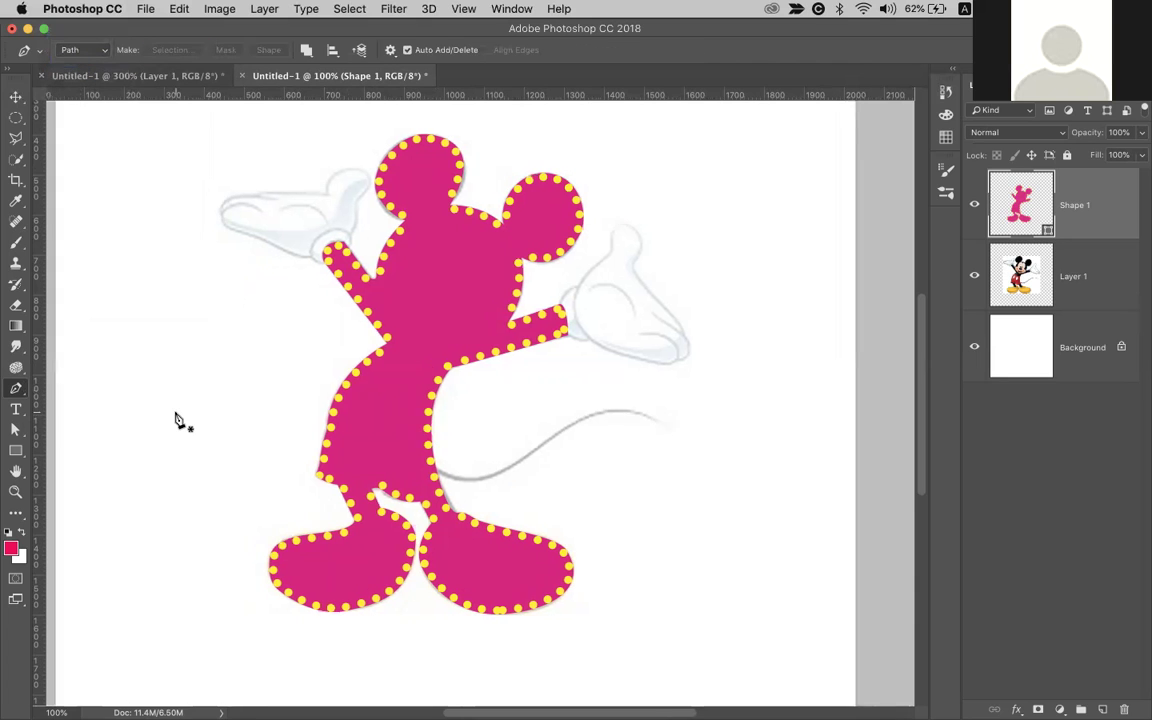
pyautogui.click(209, 329)
pyautogui.click(312, 246)
pyautogui.click(386, 418)
pyautogui.click(309, 454)
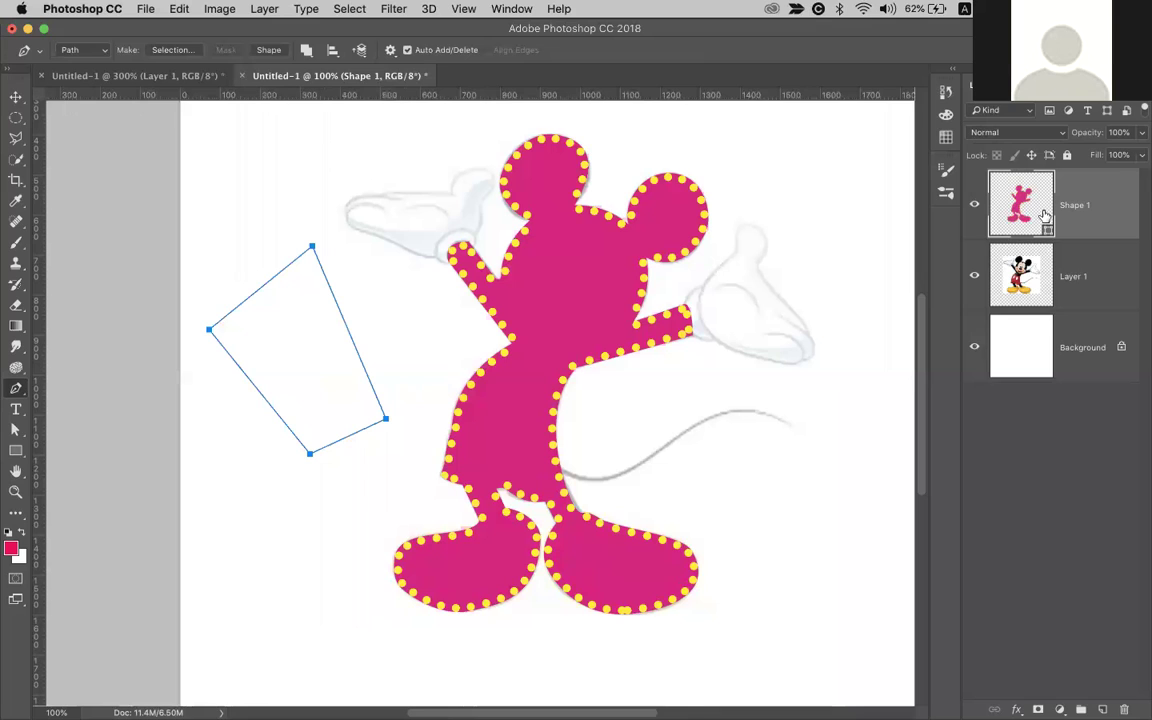
# Undo the four-point path drawn beside the figure
pyautogui.press('super+alt+z')
pyautogui.press('super+alt+z')
pyautogui.press('super+alt+z')
pyautogui.press('super+alt+z')
pyautogui.press('super+alt+z')
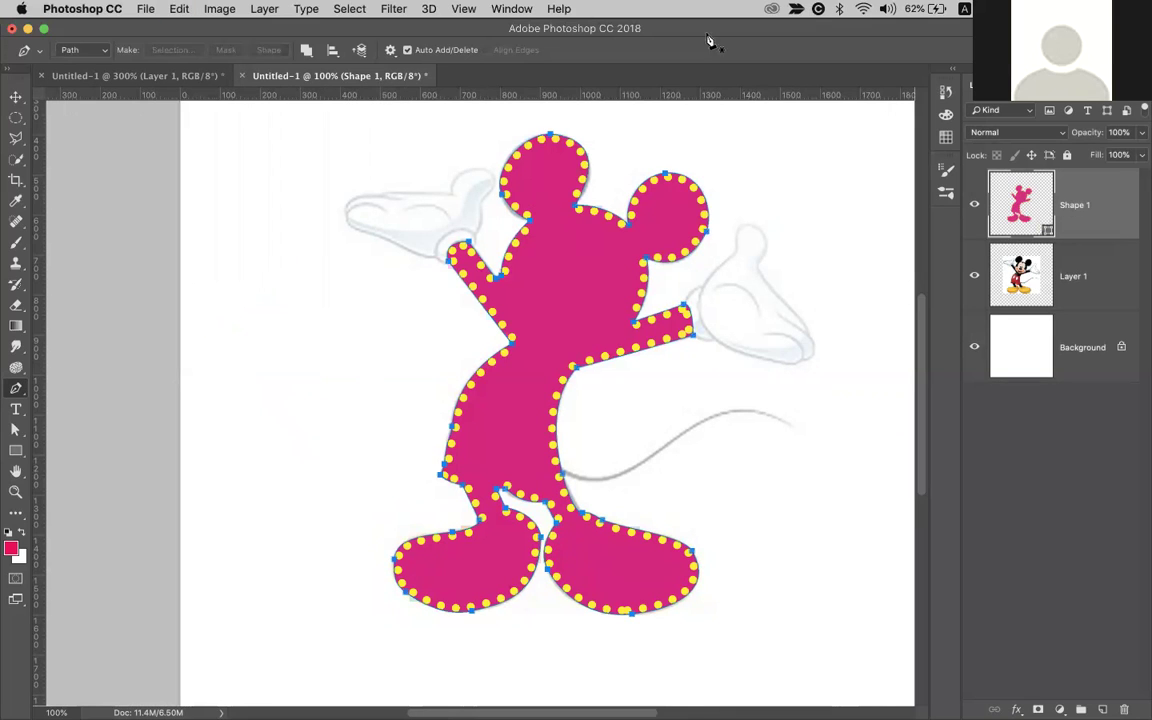
# Return the Pen tool to Shape mode and draw a closed four-sided shape beside the figure, about 423 by 403 px
pyautogui.click(80, 49)
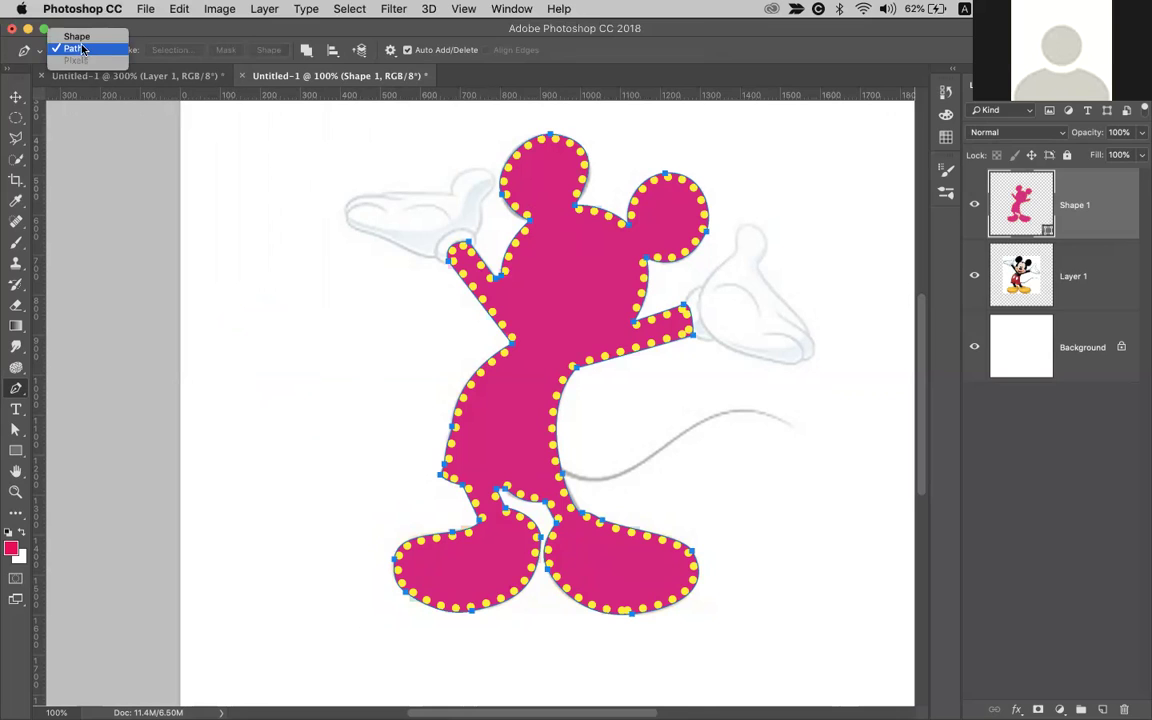
pyautogui.click(79, 37)
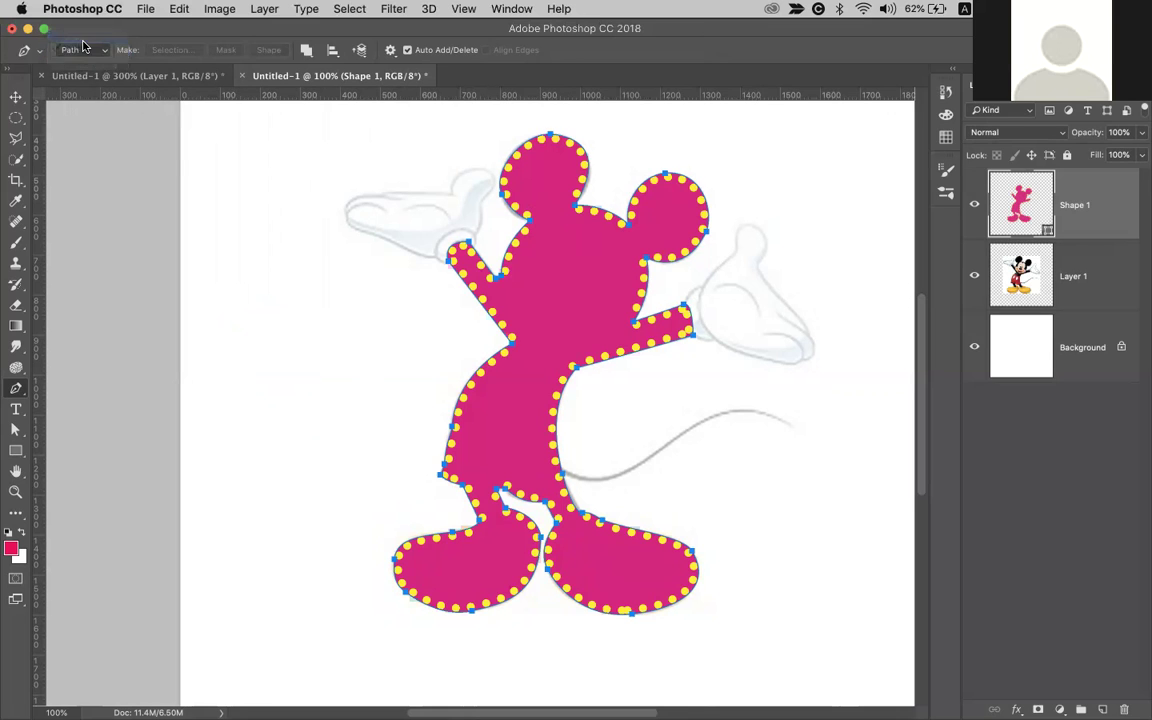
pyautogui.click(296, 440)
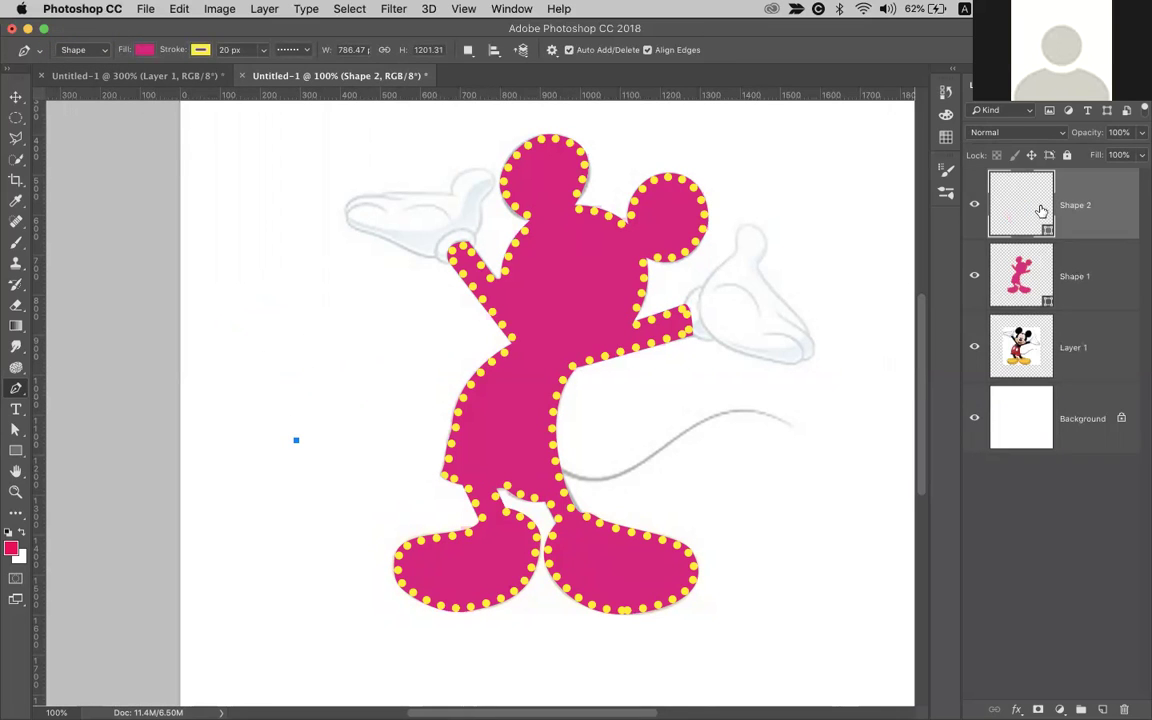
pyautogui.click(256, 290)
pyautogui.click(423, 281)
pyautogui.click(411, 438)
pyautogui.click(297, 441)
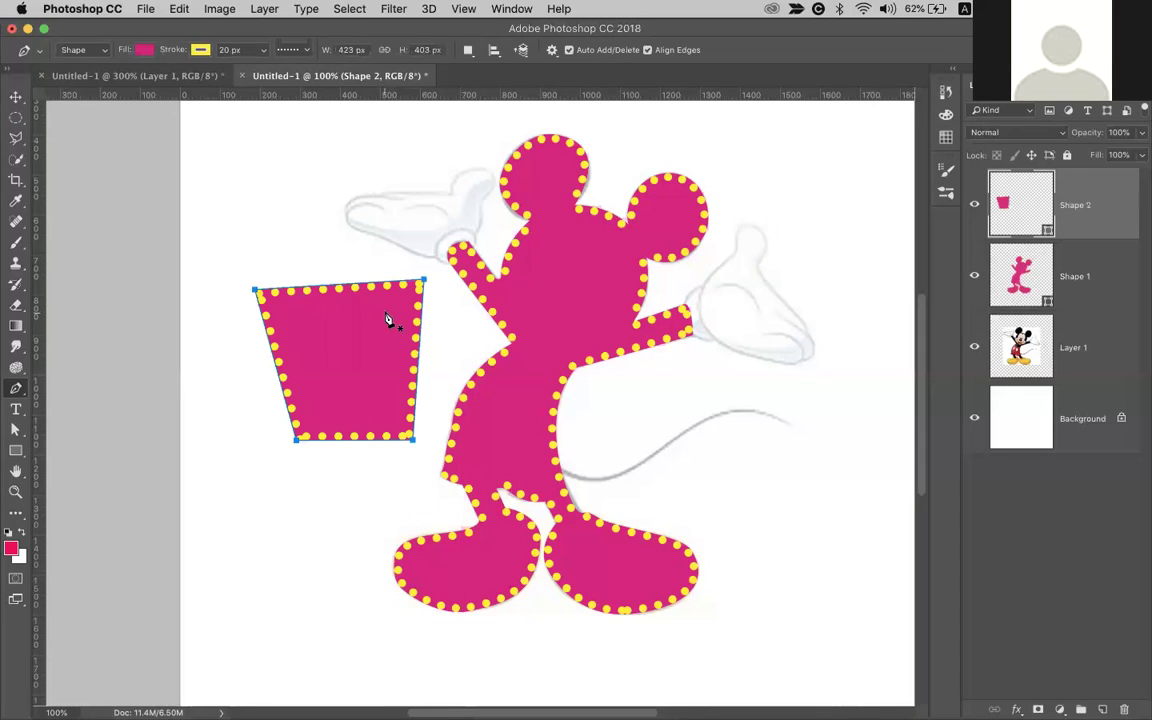
# Keep the Pen tool in Shape mode and delete the four-sided shape with its layer
pyautogui.click(95, 53)
pyautogui.click(78, 37)
pyautogui.press('v')
pyautogui.press('Delete')
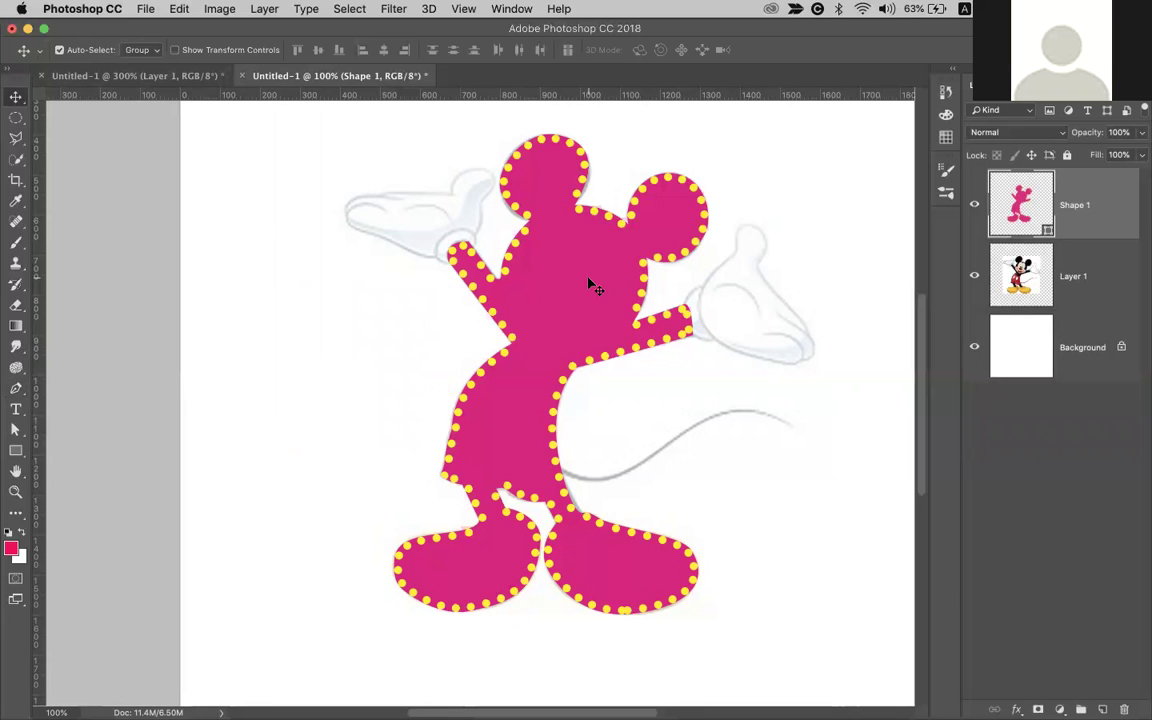
# Change the Mickey Mouse shape's stroke to a solid line with the shape tool active, and inspect the body's outline closely
pyautogui.press('u')
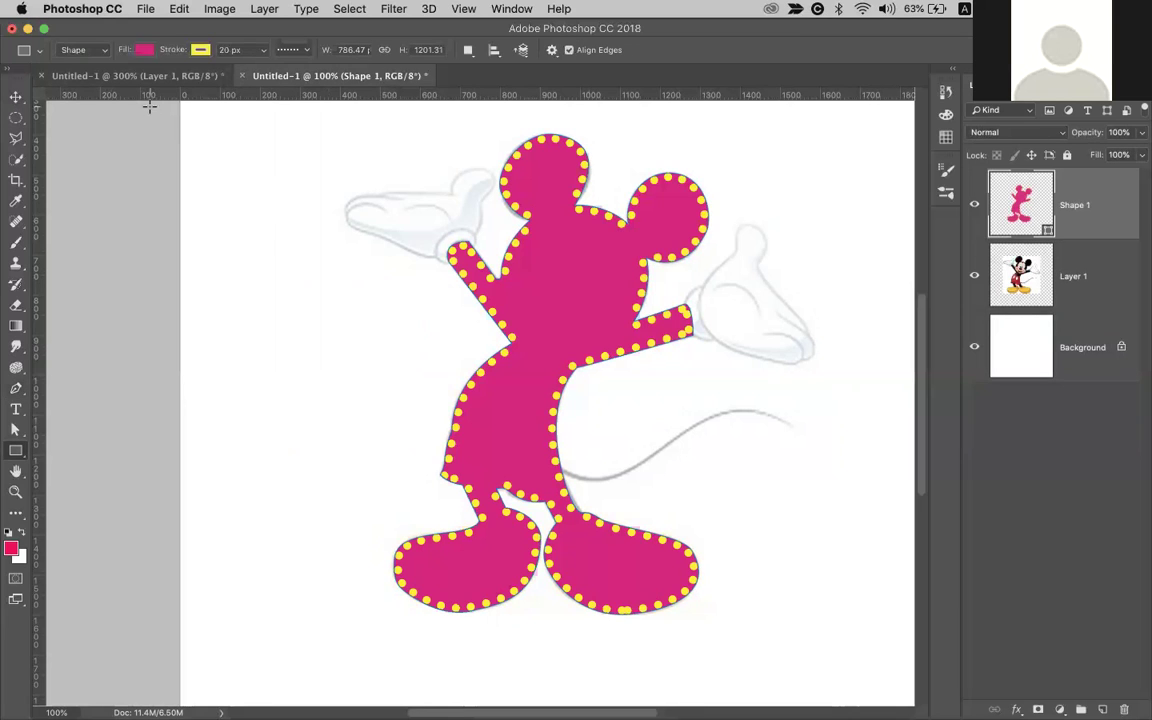
pyautogui.click(280, 50)
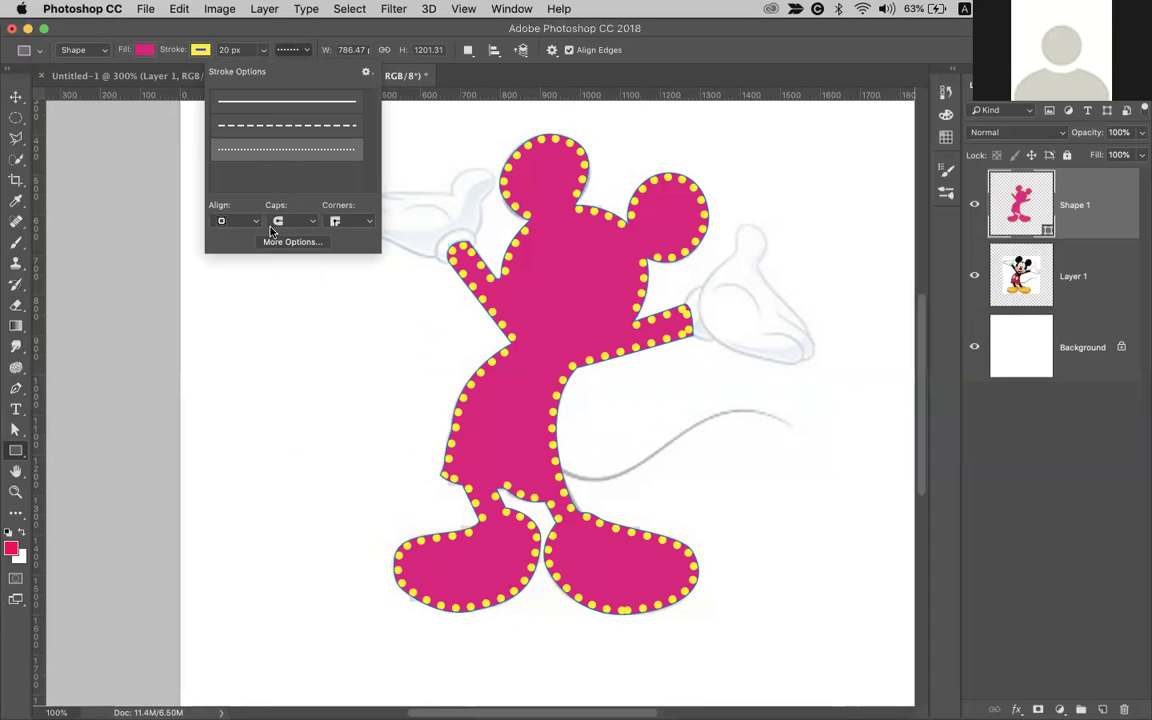
pyautogui.click(247, 100)
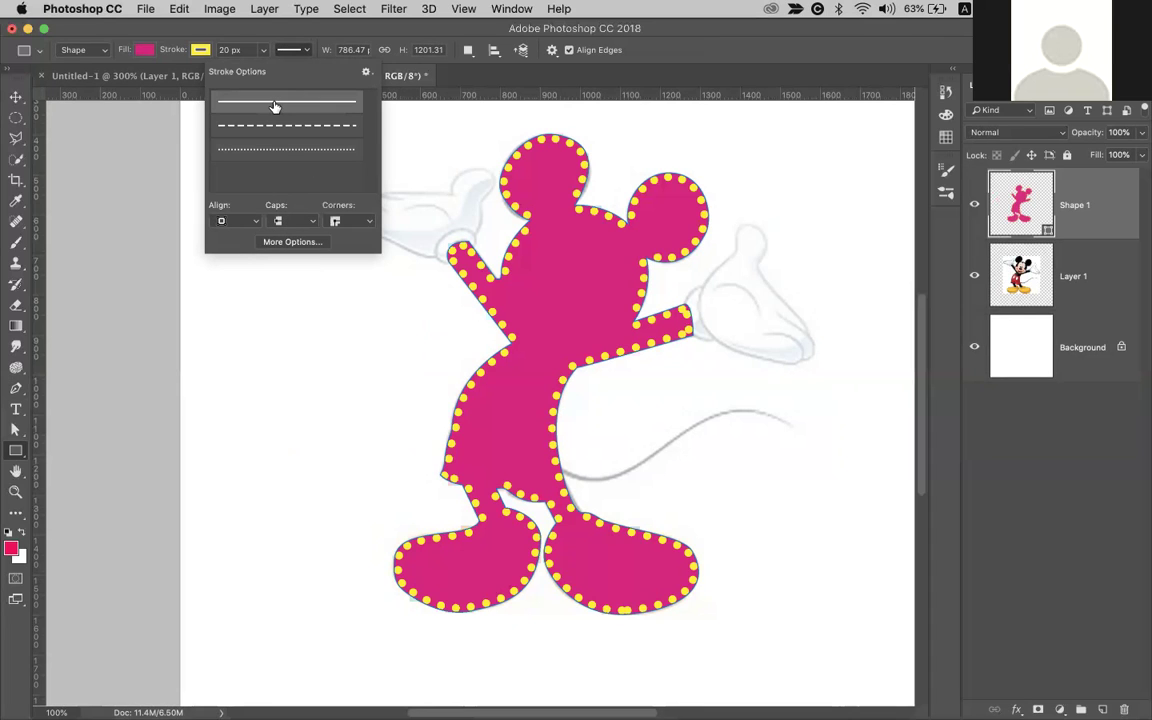
pyautogui.scroll(5, 564, 291)
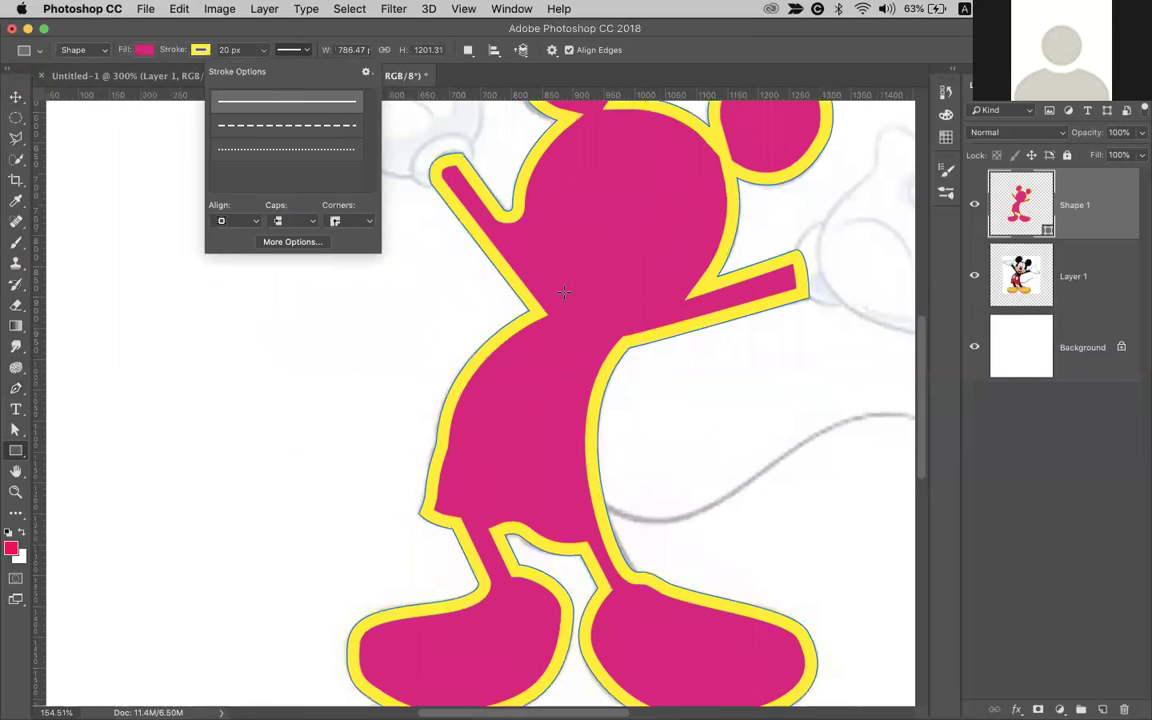
pyautogui.scroll(4, 564, 291)
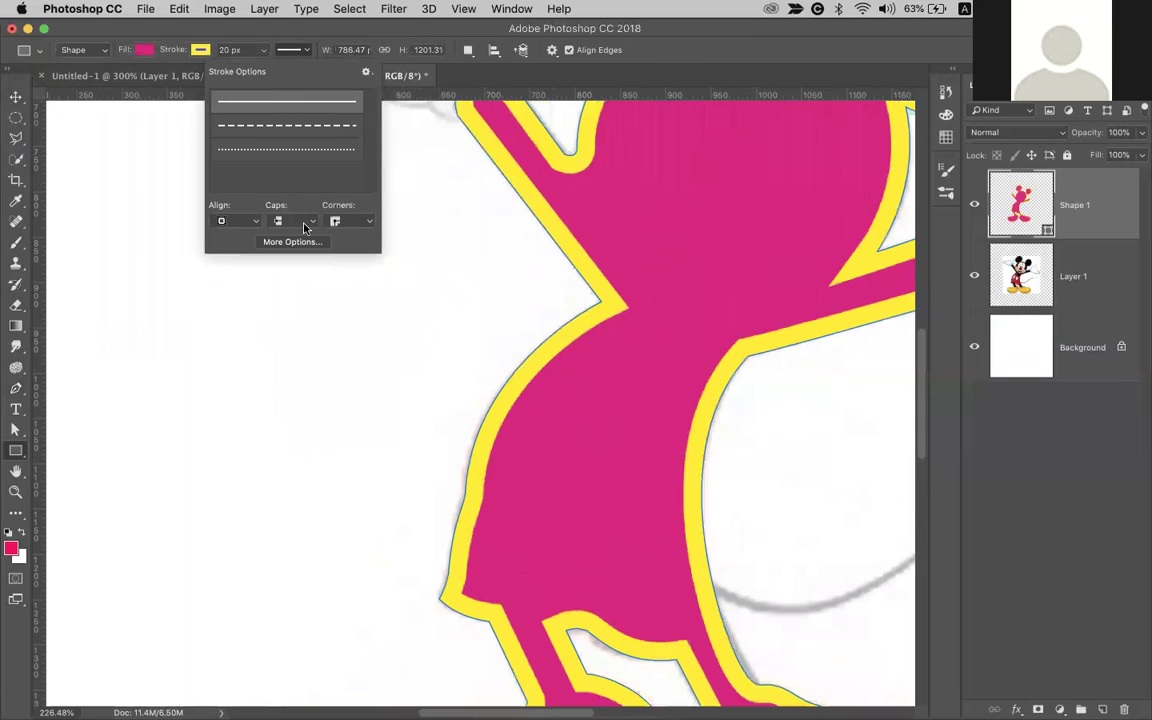
# Open the detailed stroke settings clear of the figure and align the stroke to Center, then Outside
pyautogui.click(291, 242)
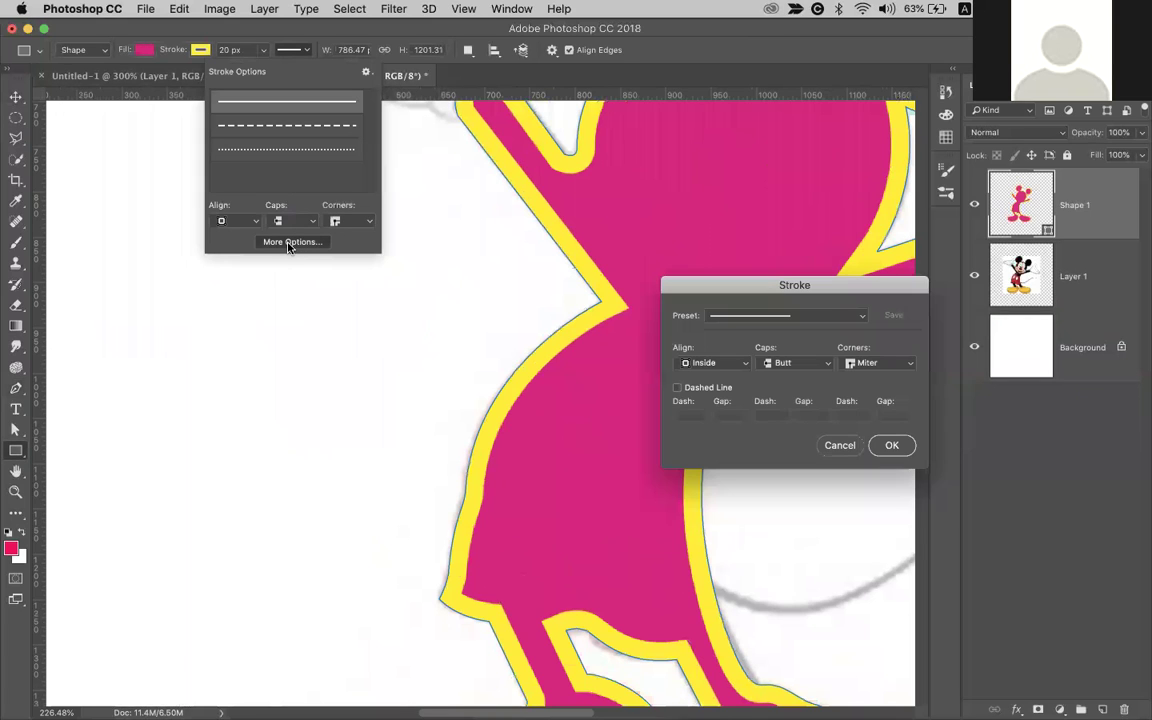
pyautogui.moveTo(738, 289)
pyautogui.mouseDown()
pyautogui.moveTo(134, 300)
pyautogui.moveTo(257, 278)
pyautogui.mouseUp()
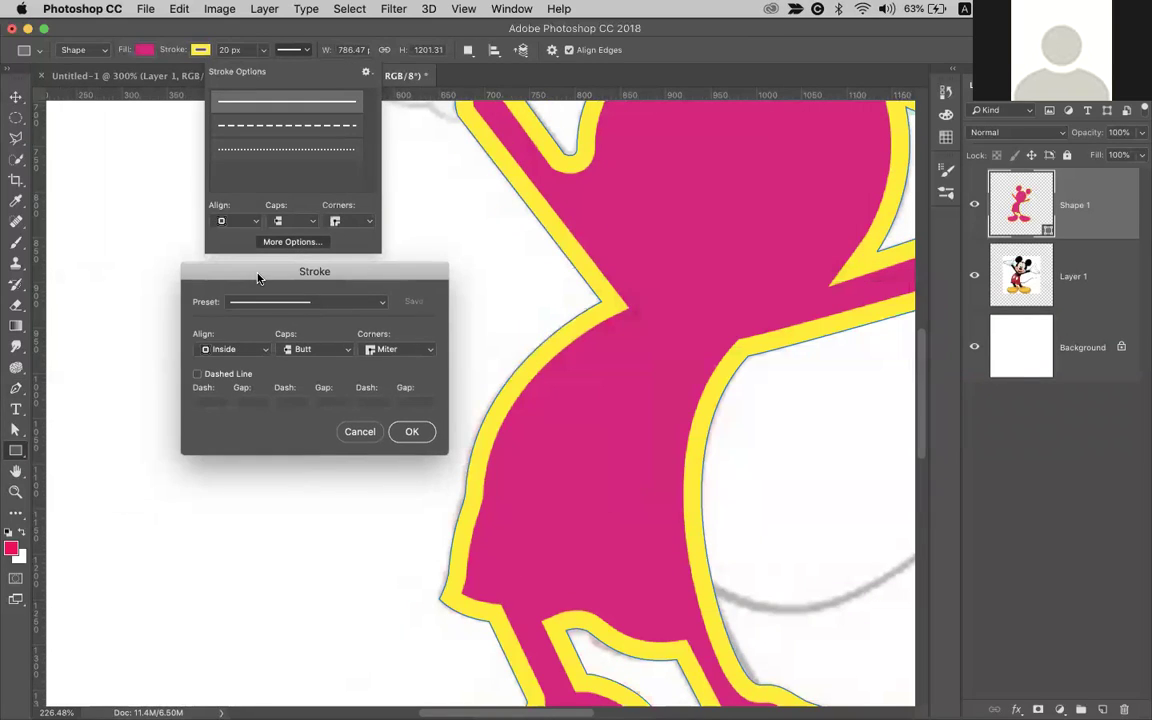
pyautogui.click(230, 349)
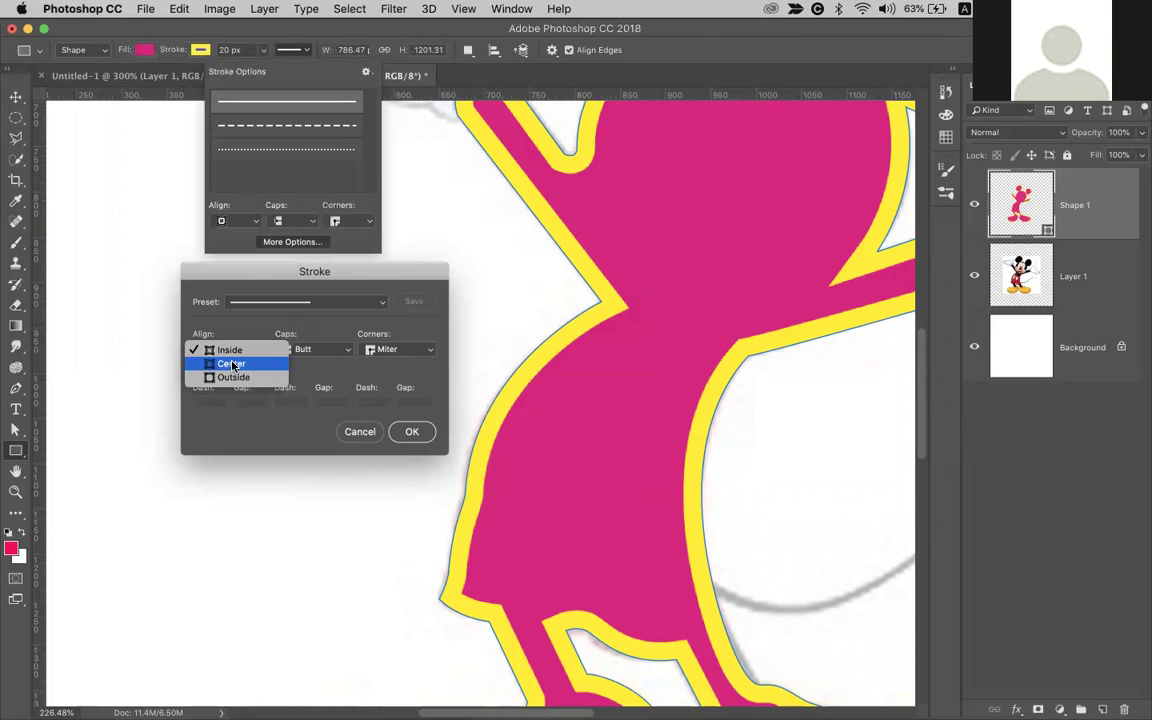
pyautogui.click(232, 365)
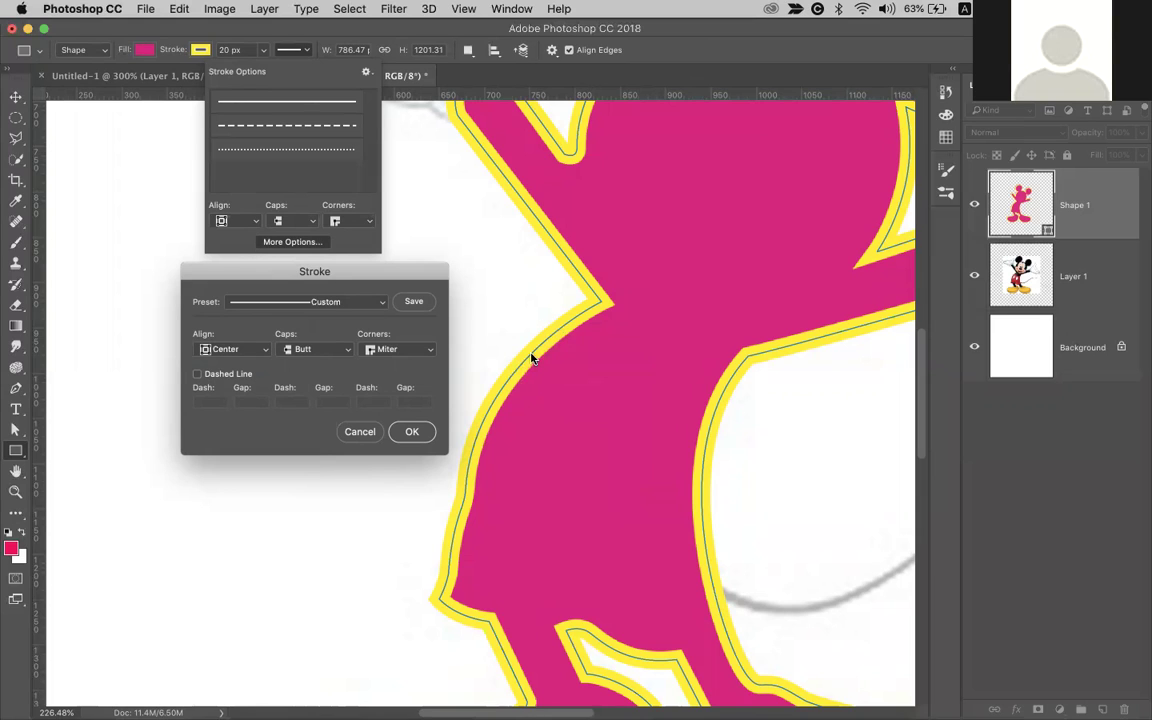
pyautogui.click(218, 349)
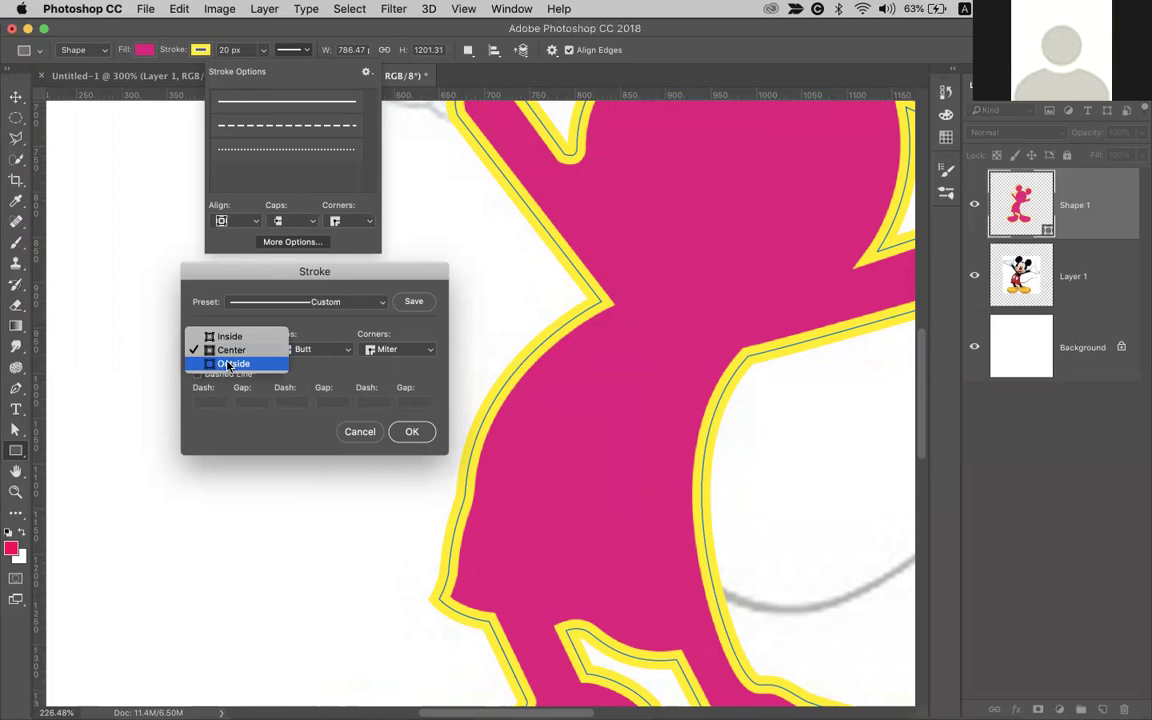
pyautogui.click(230, 363)
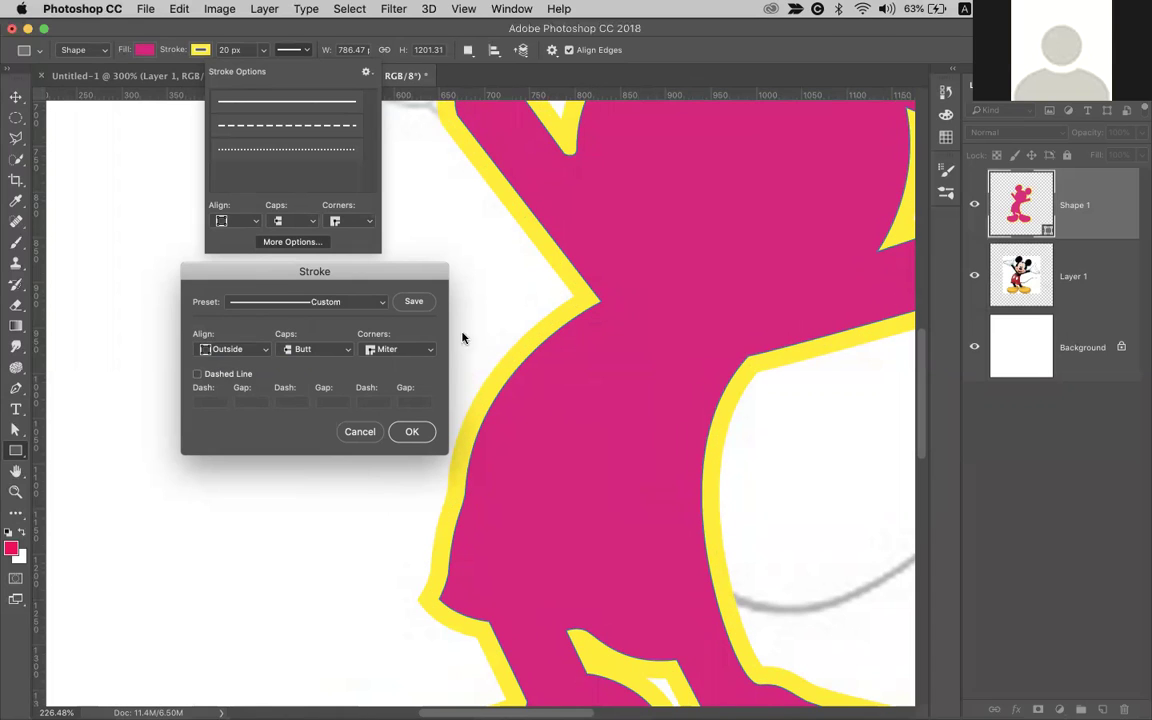
# Try Round stroke caps, then set the caps to Square
pyautogui.click(322, 355)
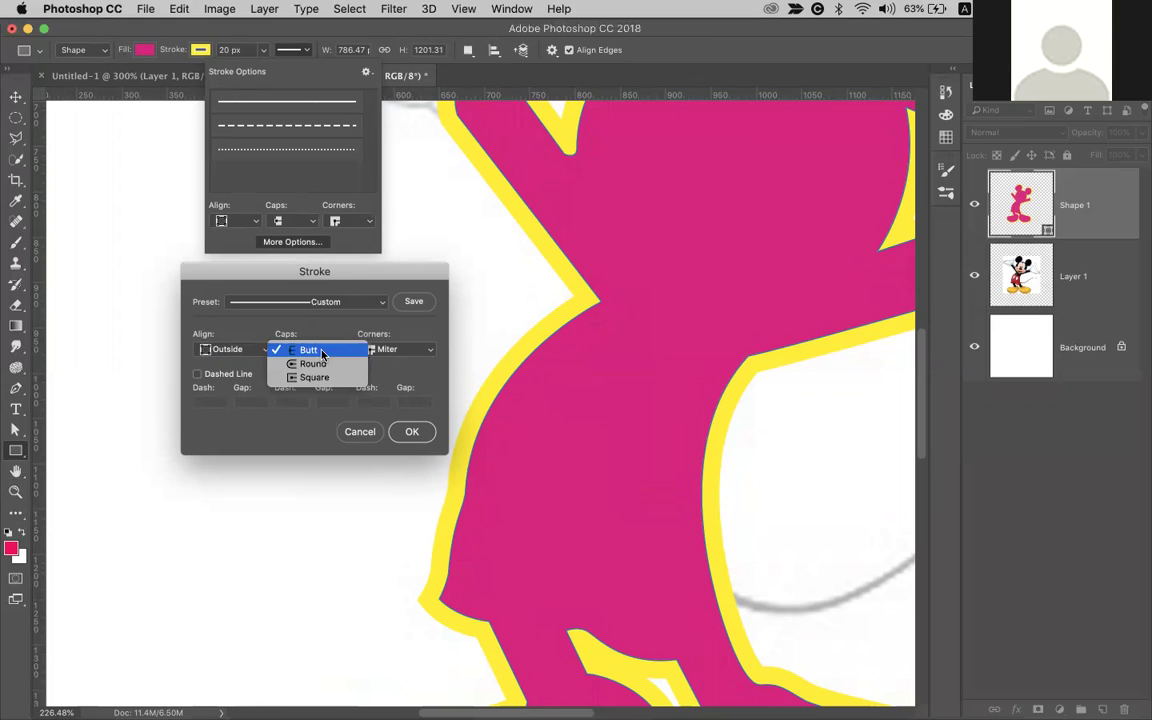
pyautogui.click(320, 366)
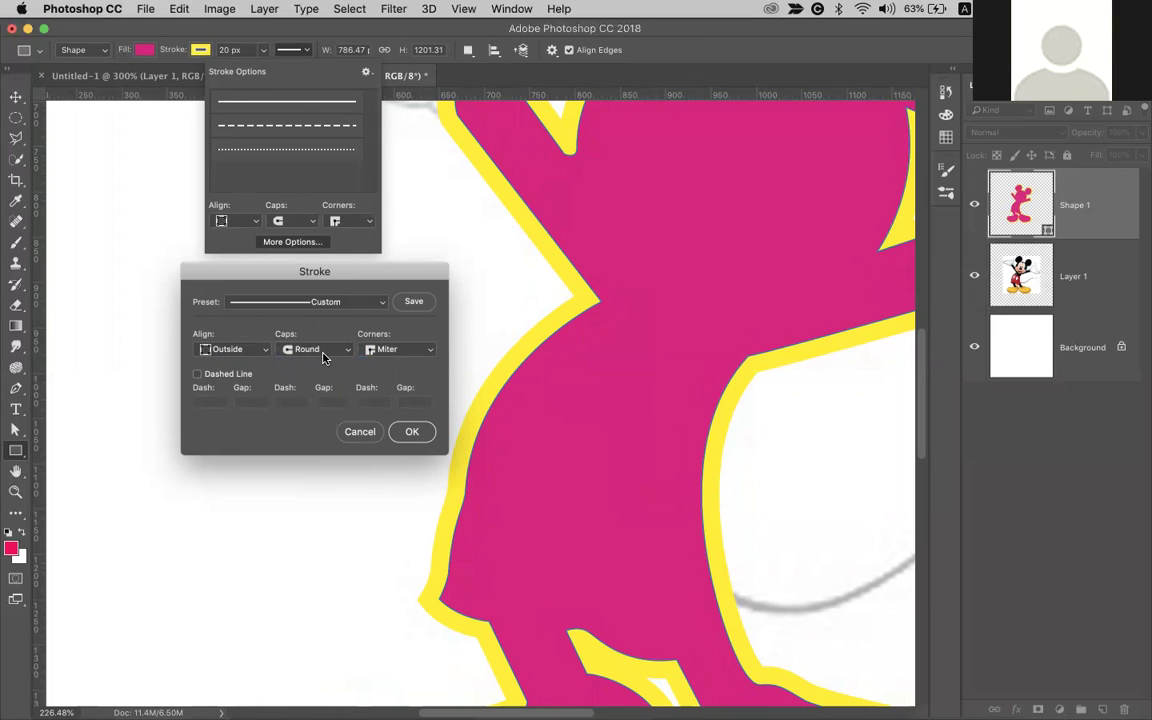
pyautogui.click(323, 352)
pyautogui.click(322, 366)
# Set the stroke's corners to Round and its alignment to Center
pyautogui.click(395, 352)
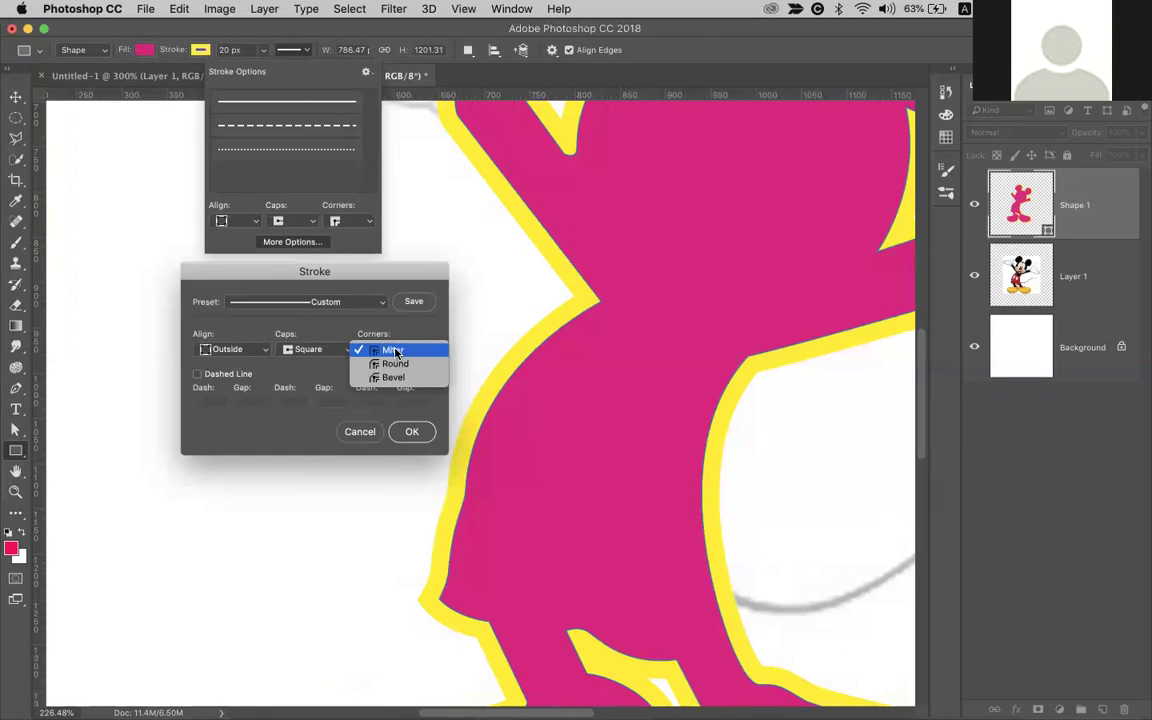
pyautogui.click(392, 364)
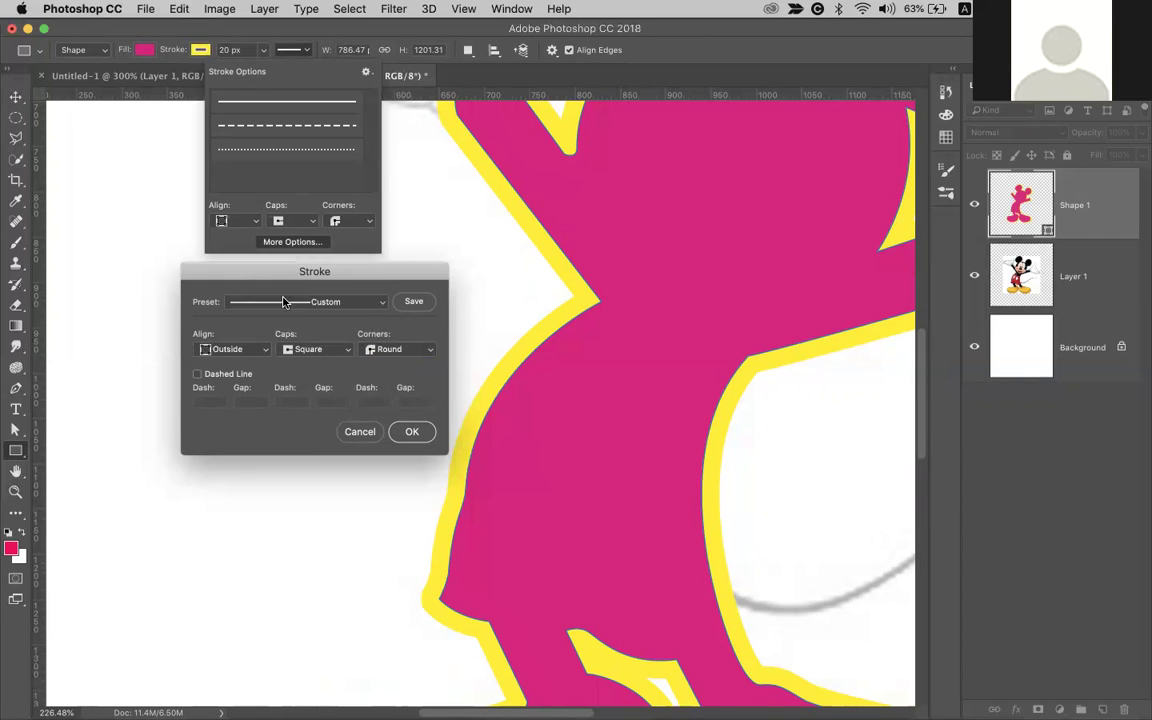
pyautogui.moveTo(262, 270); pyautogui.dragTo(233, 273)
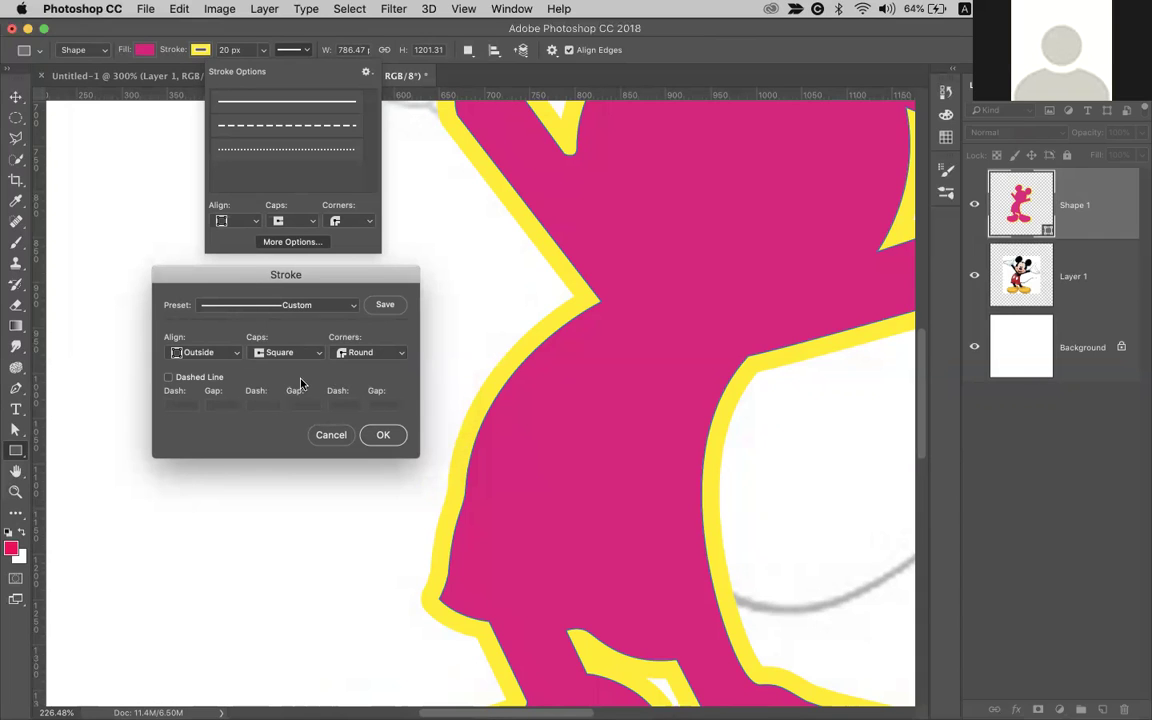
pyautogui.click(218, 353)
pyautogui.click(195, 337)
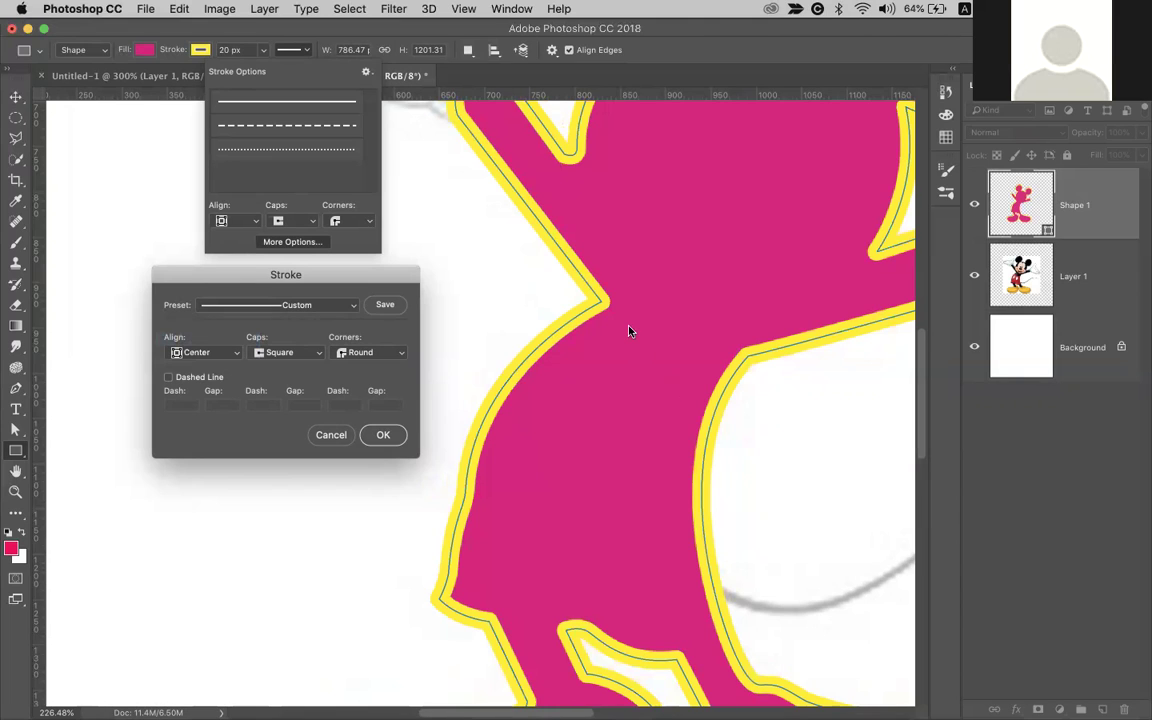
# Try Miter, Round and Bevel corners on the Mickey shape's centered stroke
pyautogui.click(345, 352)
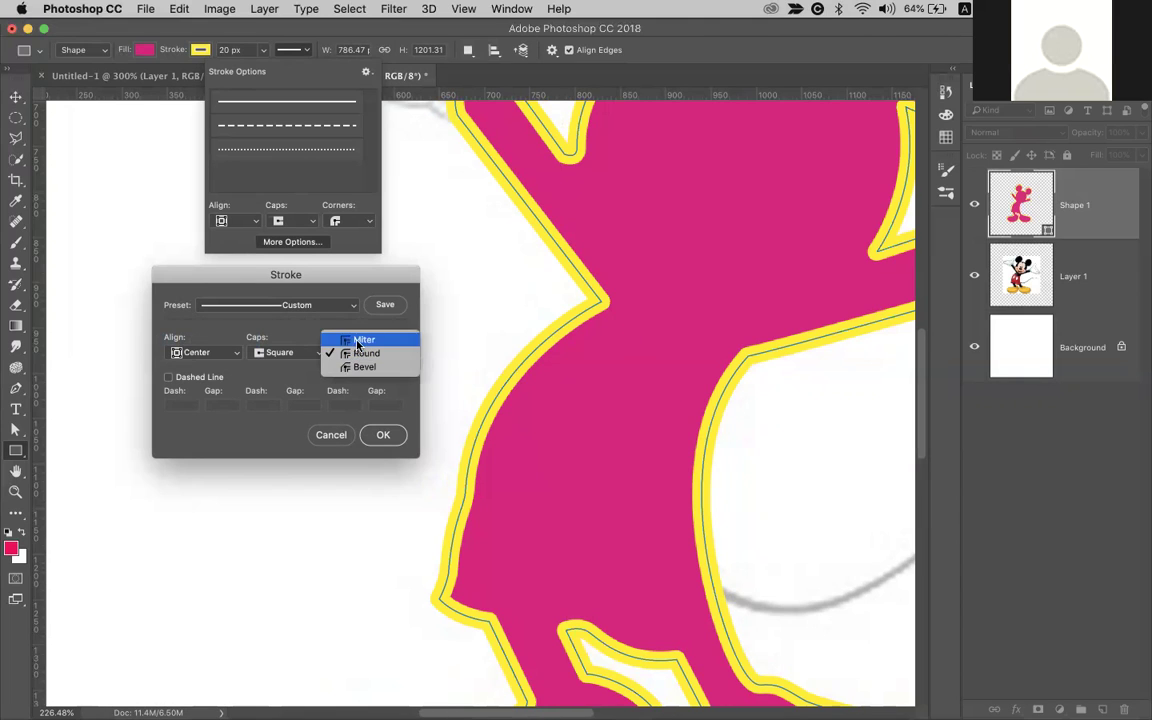
pyautogui.click(360, 341)
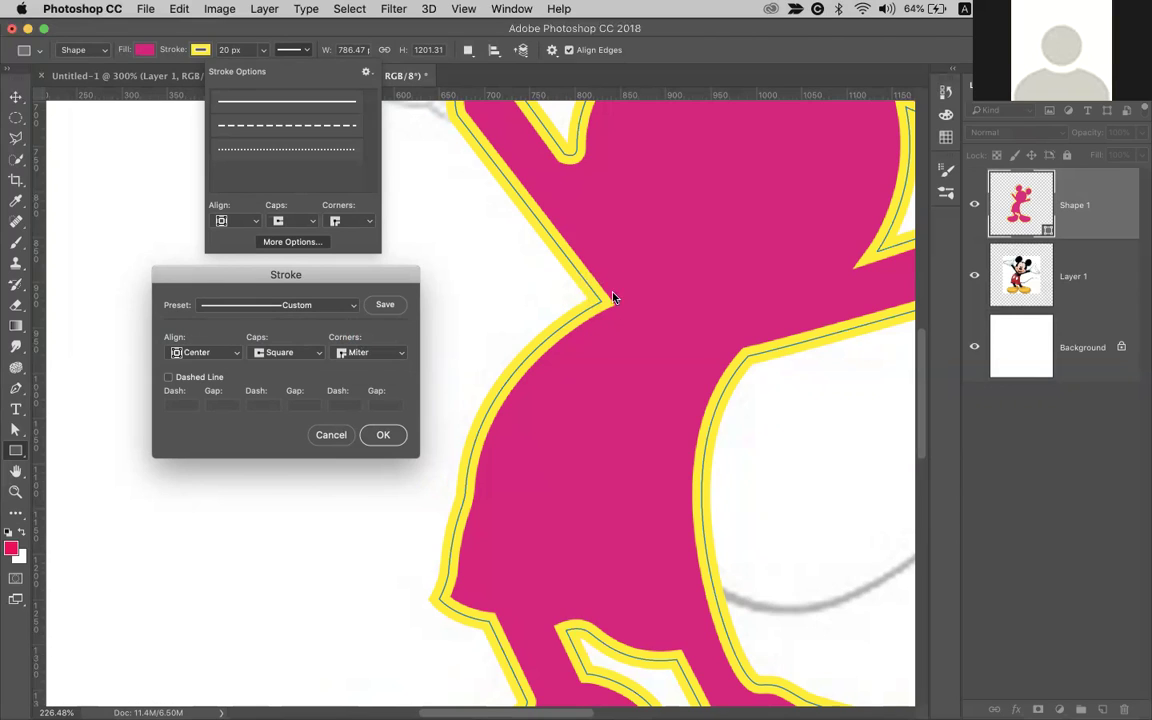
pyautogui.click(383, 353)
pyautogui.click(381, 367)
pyautogui.click(355, 352)
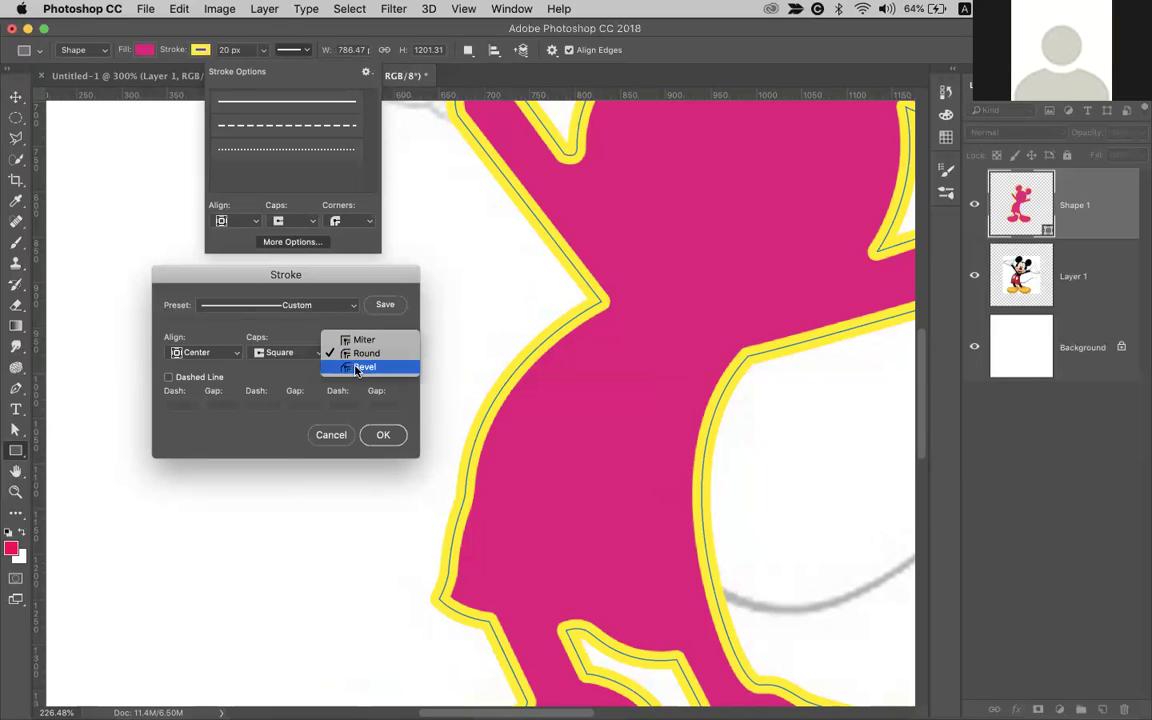
pyautogui.click(356, 367)
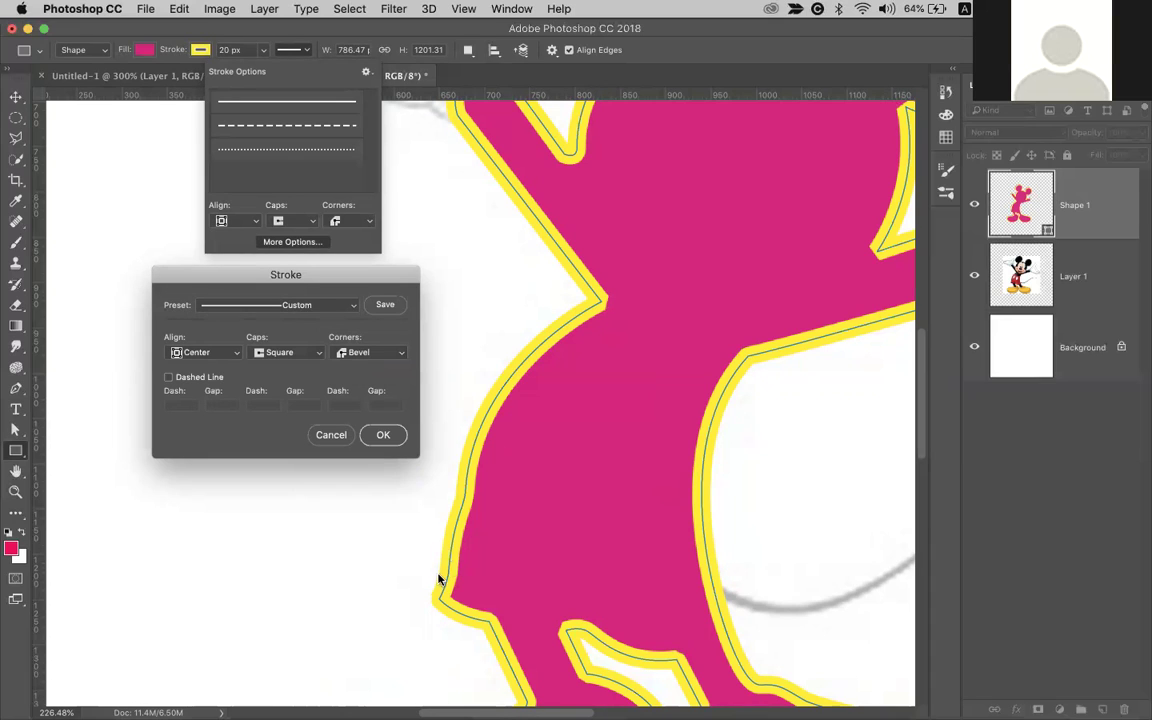
# Set the stroke's corners to Miter, then try Round caps and Butt caps
pyautogui.click(306, 355)
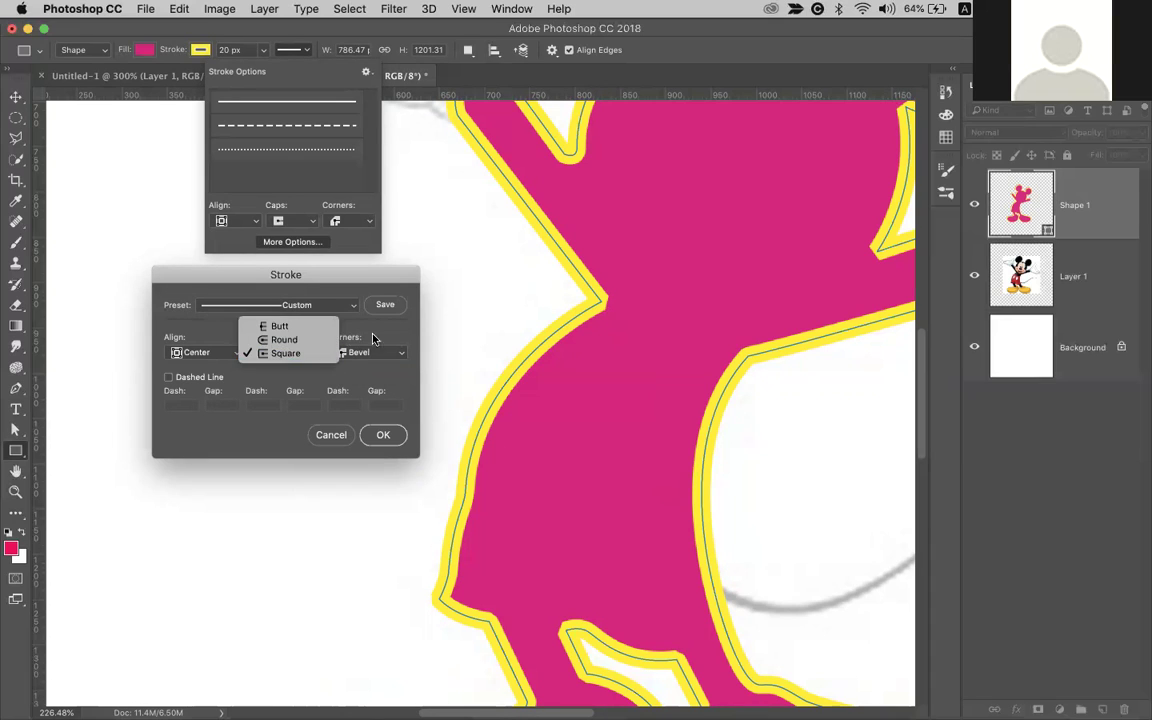
pyautogui.click(305, 355)
pyautogui.click(362, 354)
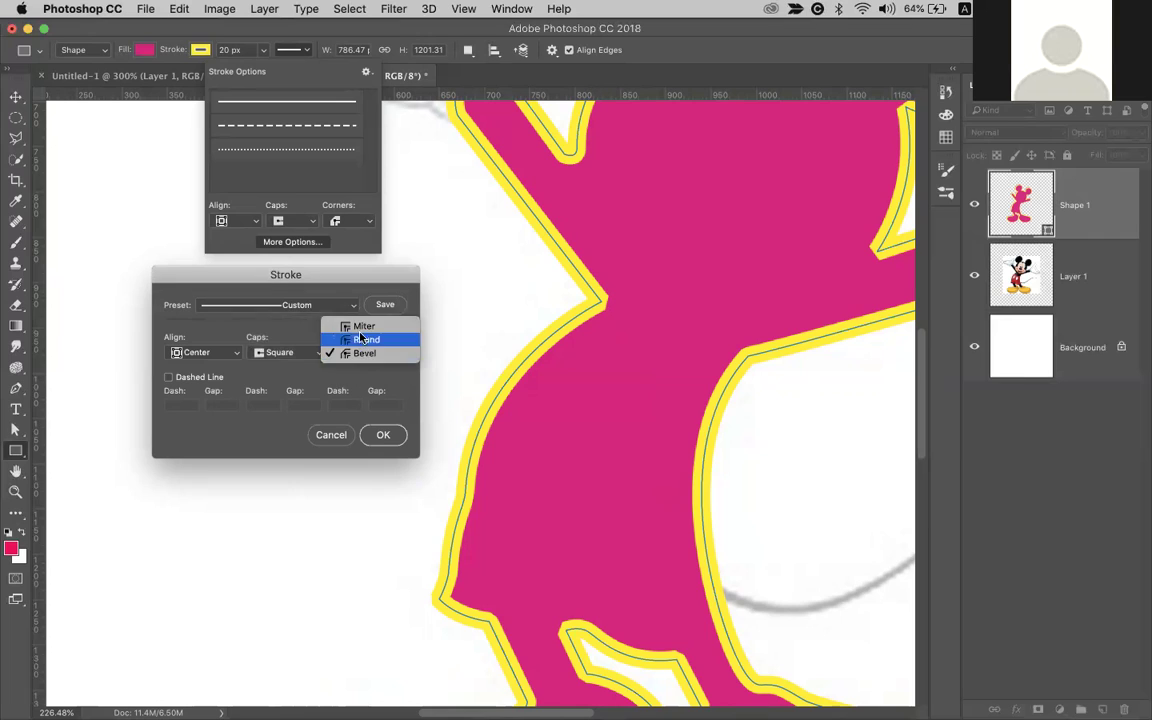
pyautogui.click(362, 326)
pyautogui.click(298, 356)
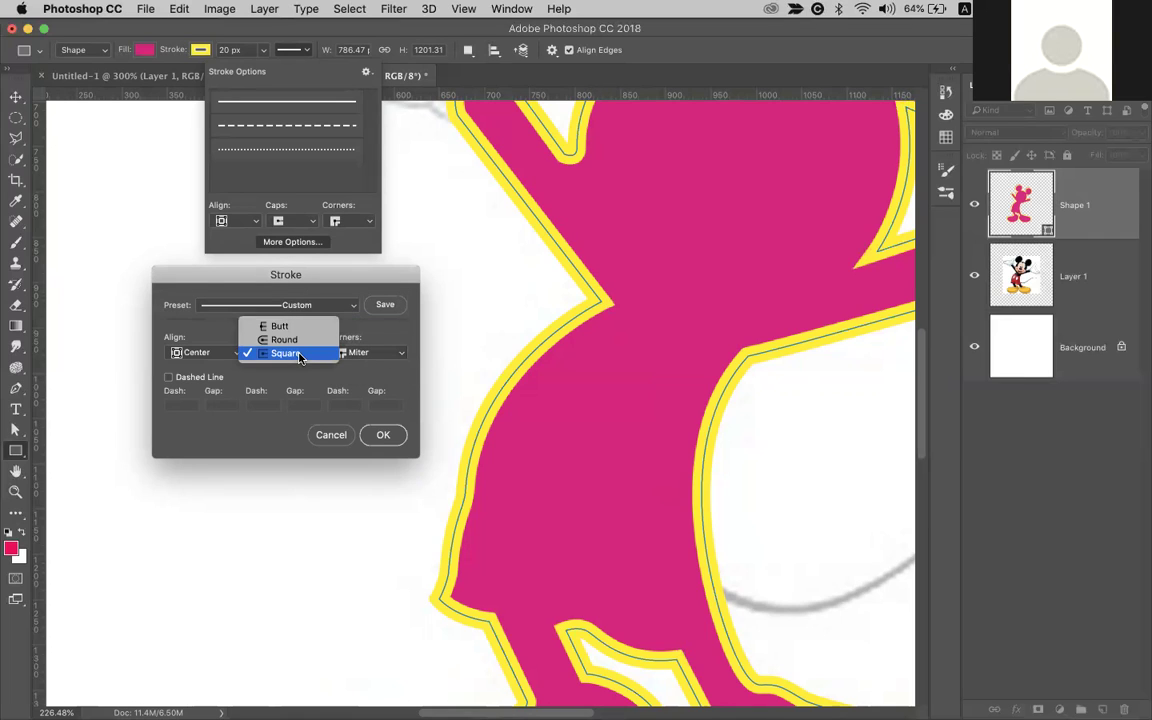
pyautogui.click(299, 342)
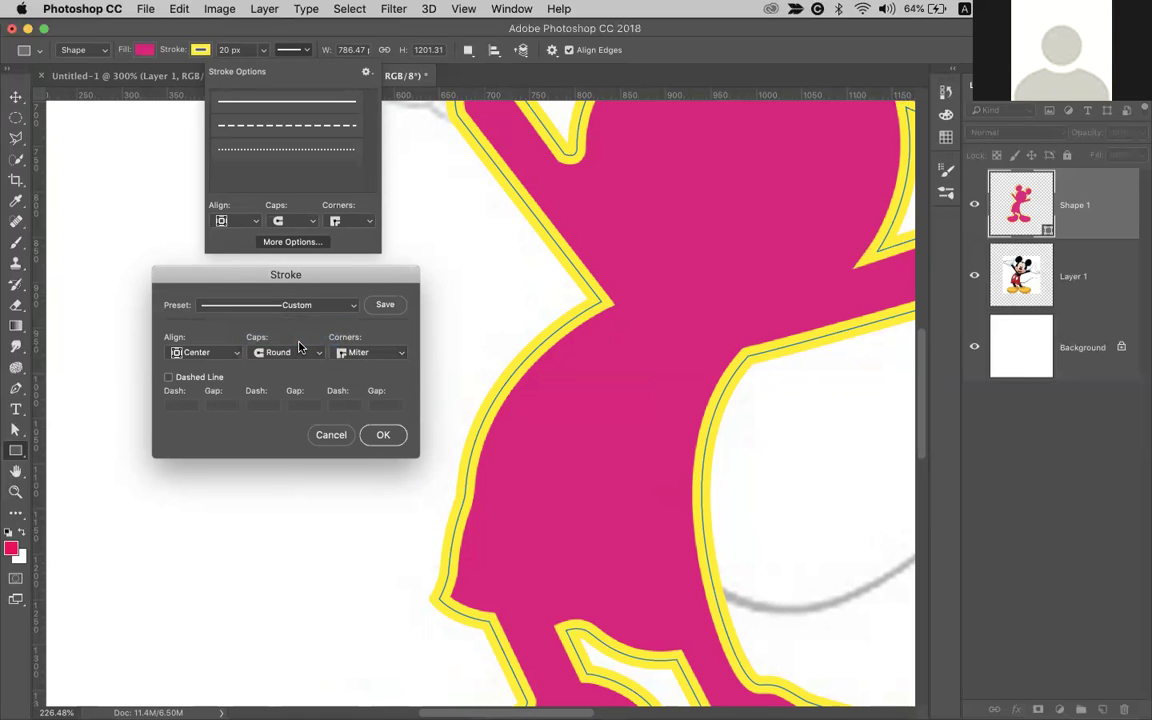
pyautogui.click(298, 346)
pyautogui.click(297, 345)
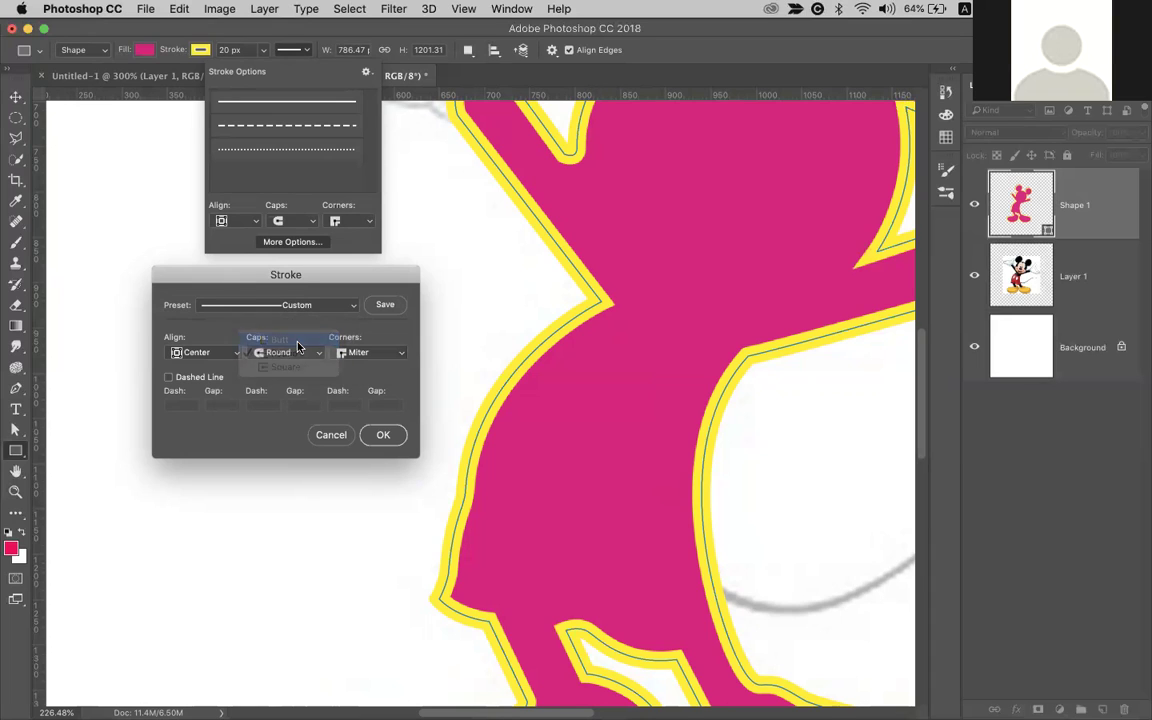
# Try aligning the stroke to Outside, then discard all changes made in the detailed stroke settings
pyautogui.click(203, 352)
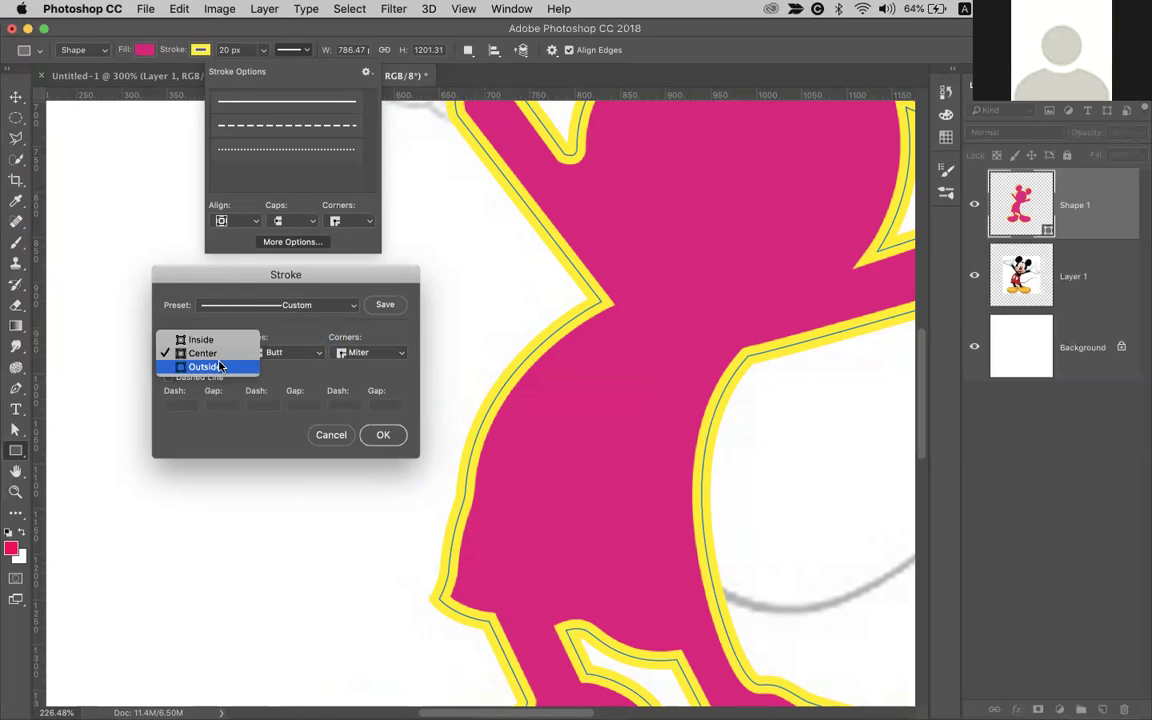
pyautogui.click(221, 367)
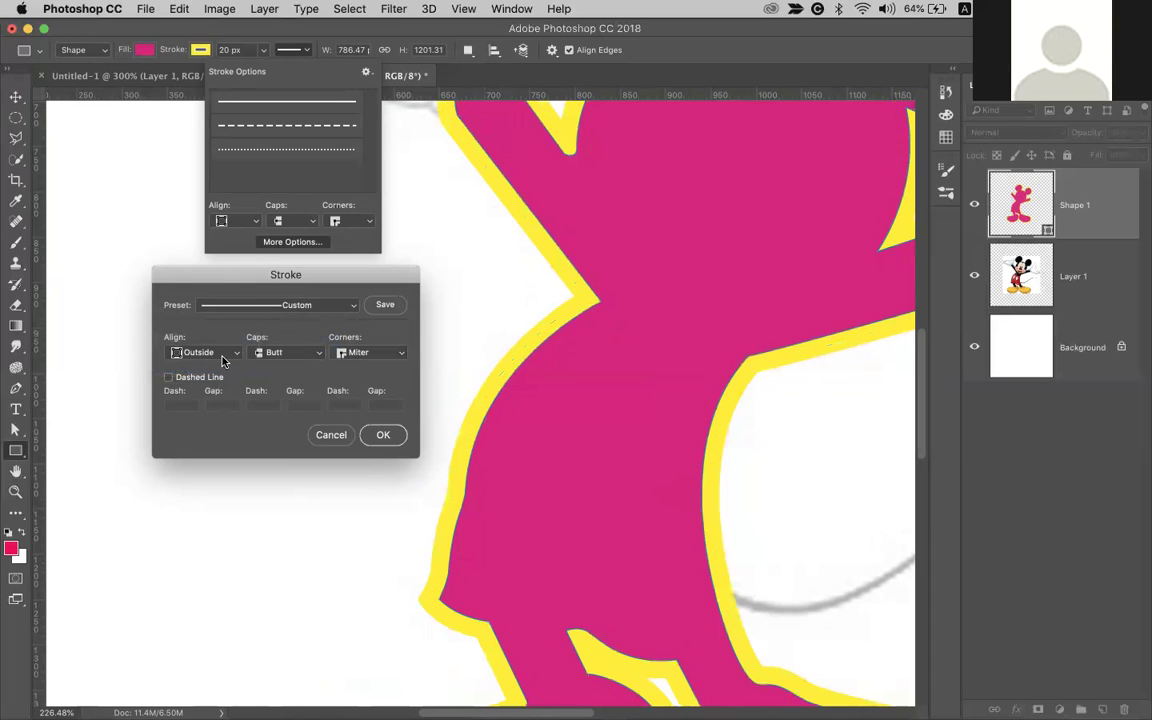
pyautogui.click(276, 316)
pyautogui.click(285, 282)
pyautogui.click(329, 434)
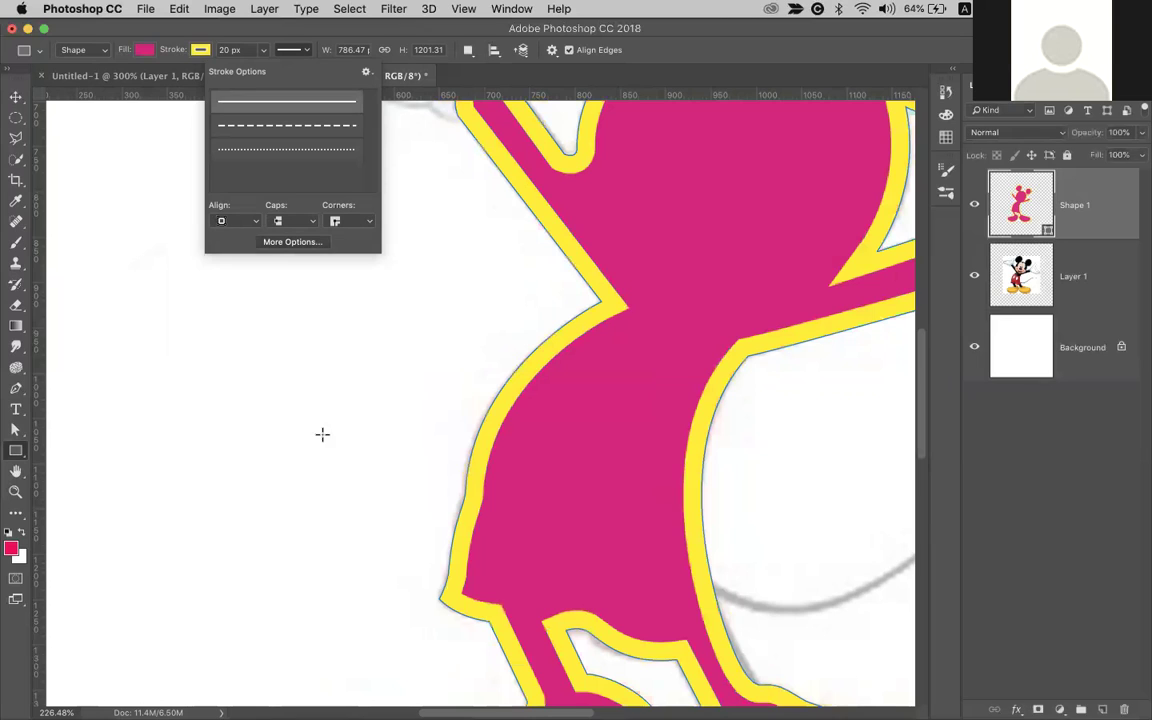
# Apply the dashed line style to the Mickey shape's stroke and set the stroke width to 10 px
pyautogui.click(280, 127)
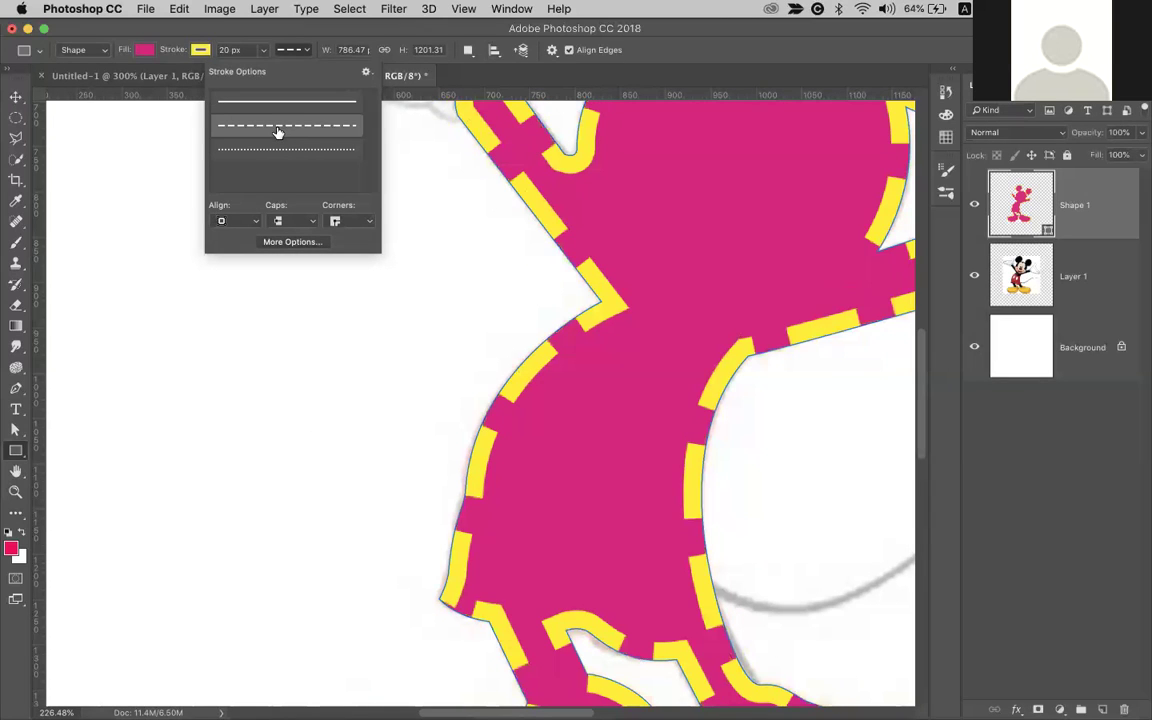
pyautogui.click(287, 242)
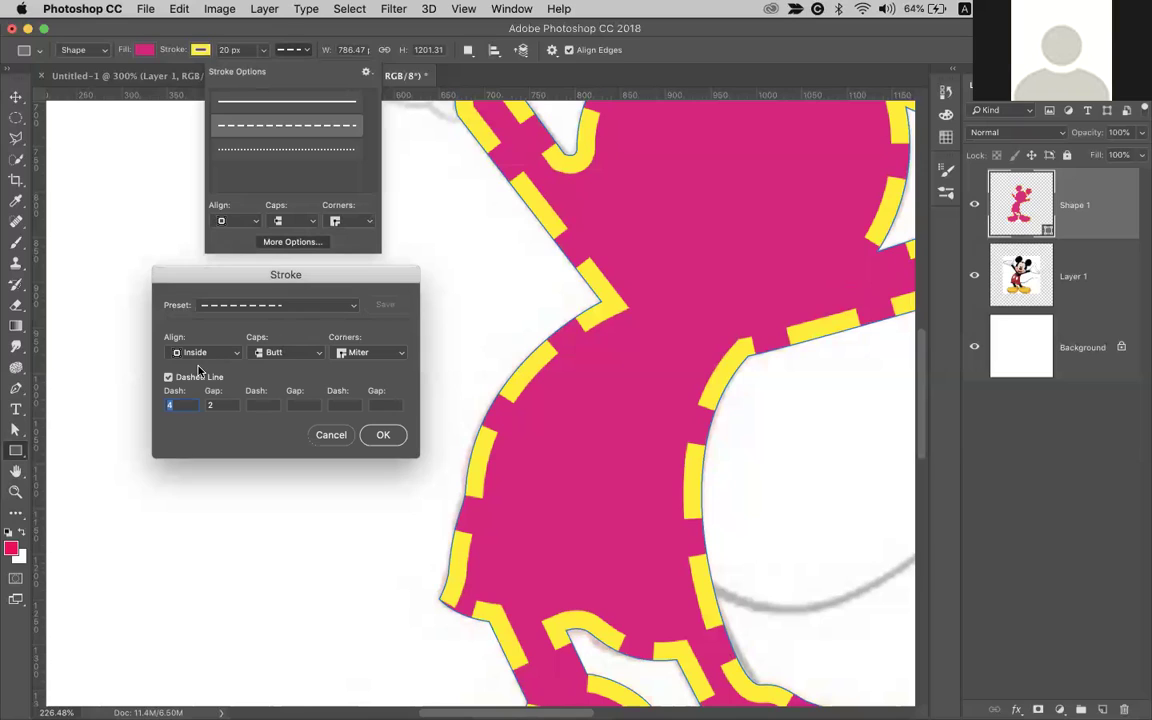
pyautogui.click(331, 435)
pyautogui.click(224, 49)
pyautogui.write('10')
pyautogui.press('Return')
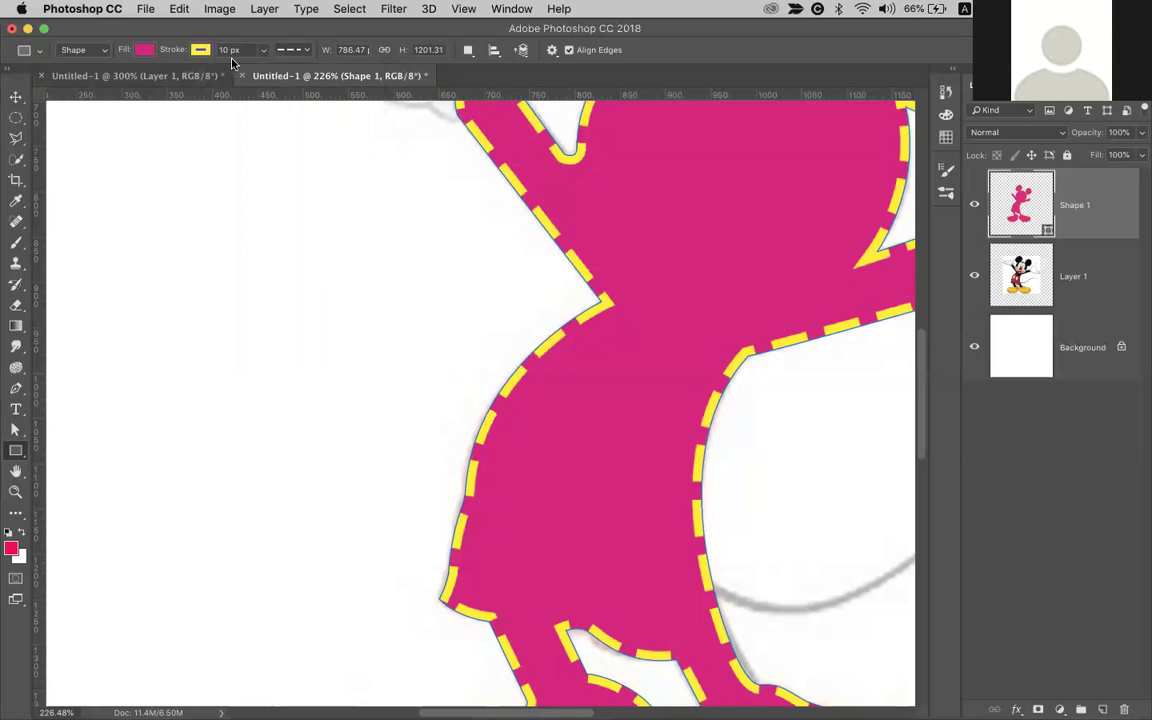
# In the detailed stroke settings, try a dash length of 10 with a gap of 20
pyautogui.click(292, 49)
pyautogui.click(288, 241)
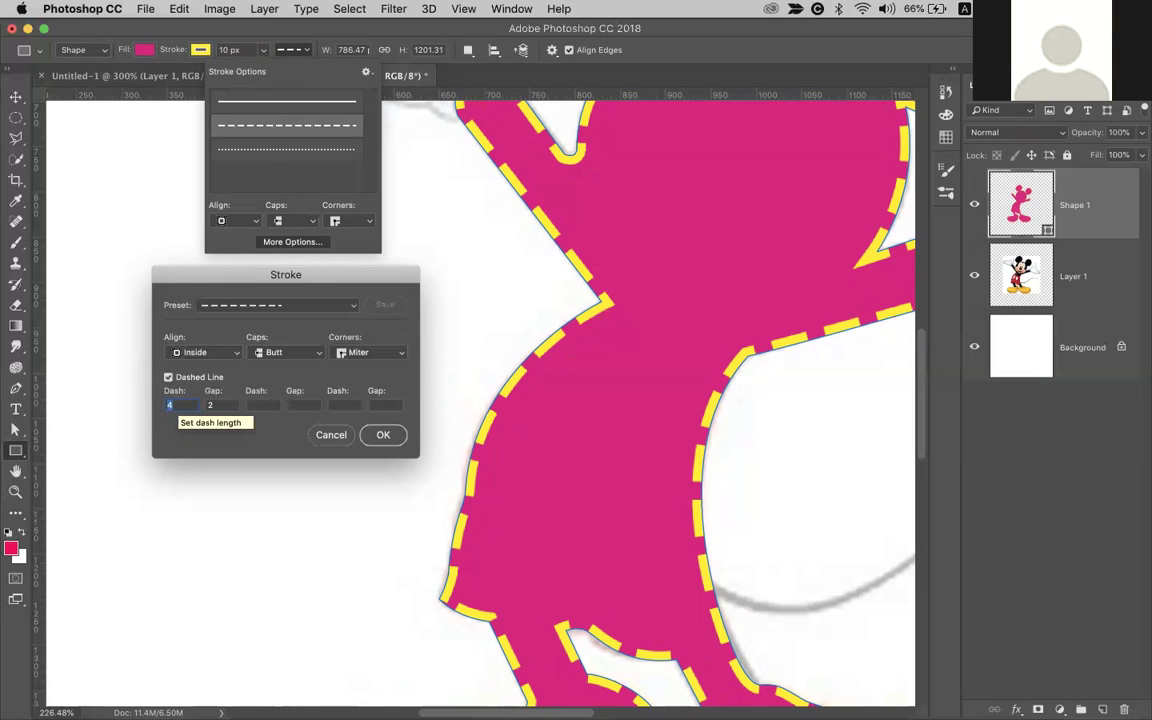
pyautogui.write('10')
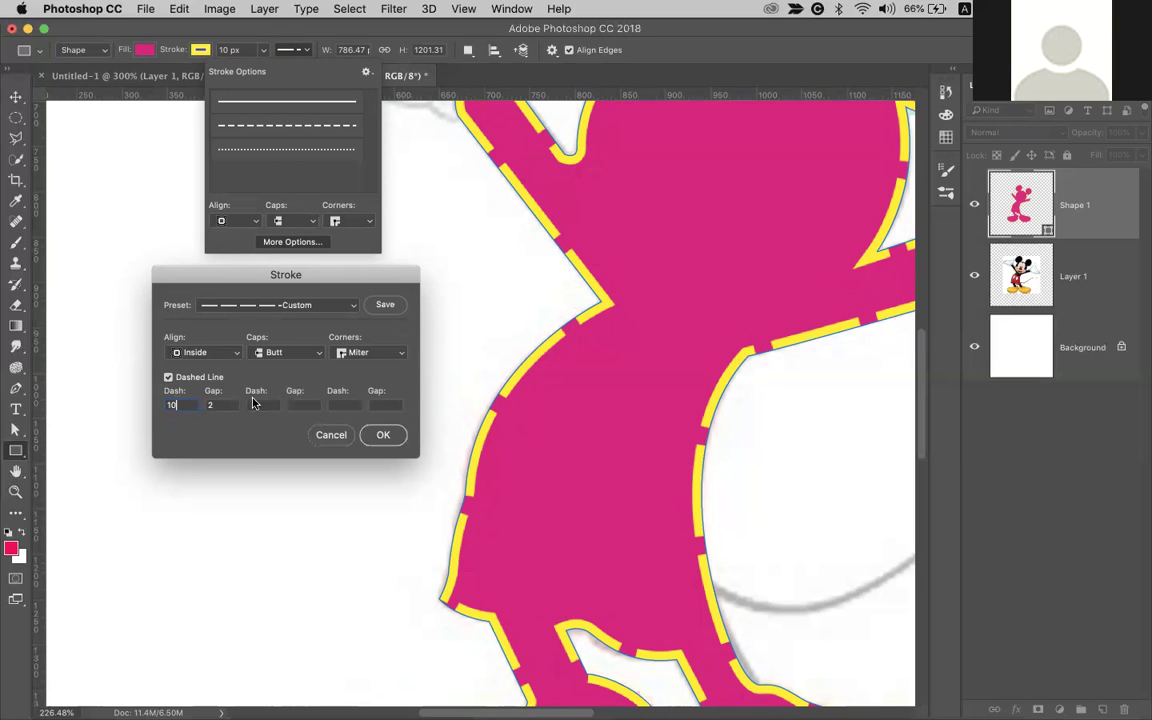
pyautogui.press('Tab')
pyautogui.write('20')
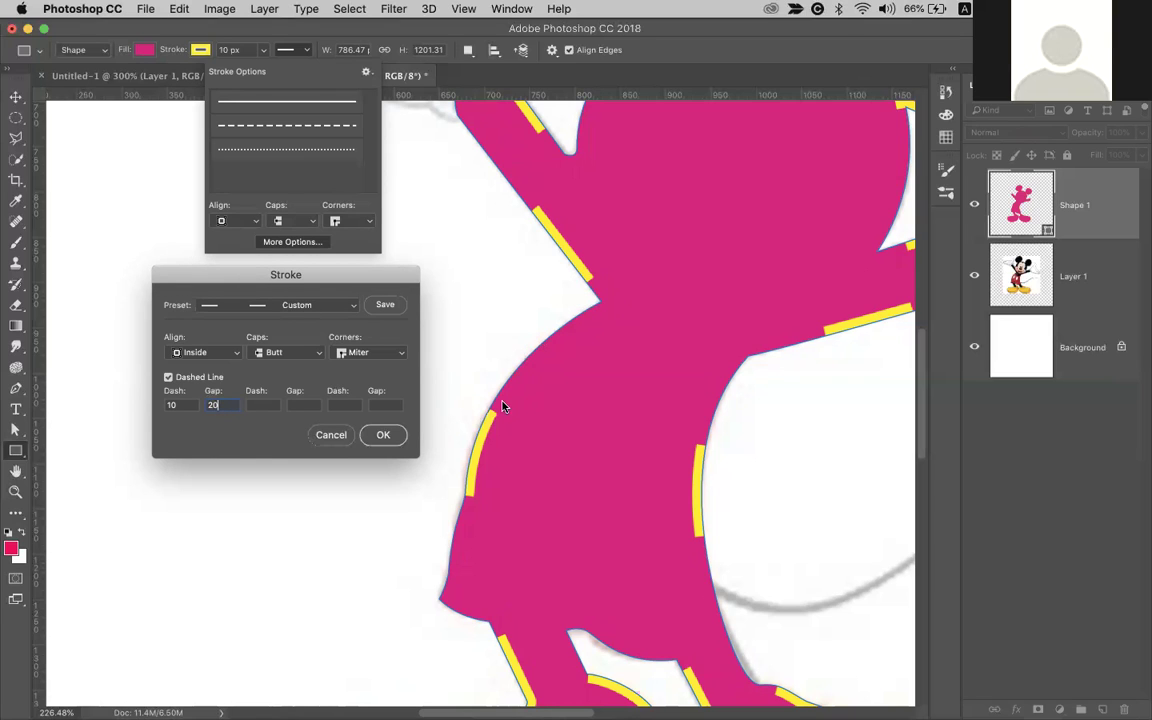
# Try a gap of 10 and a dash length of 5, then discard the custom dash settings
pyautogui.doubleClick(214, 404)
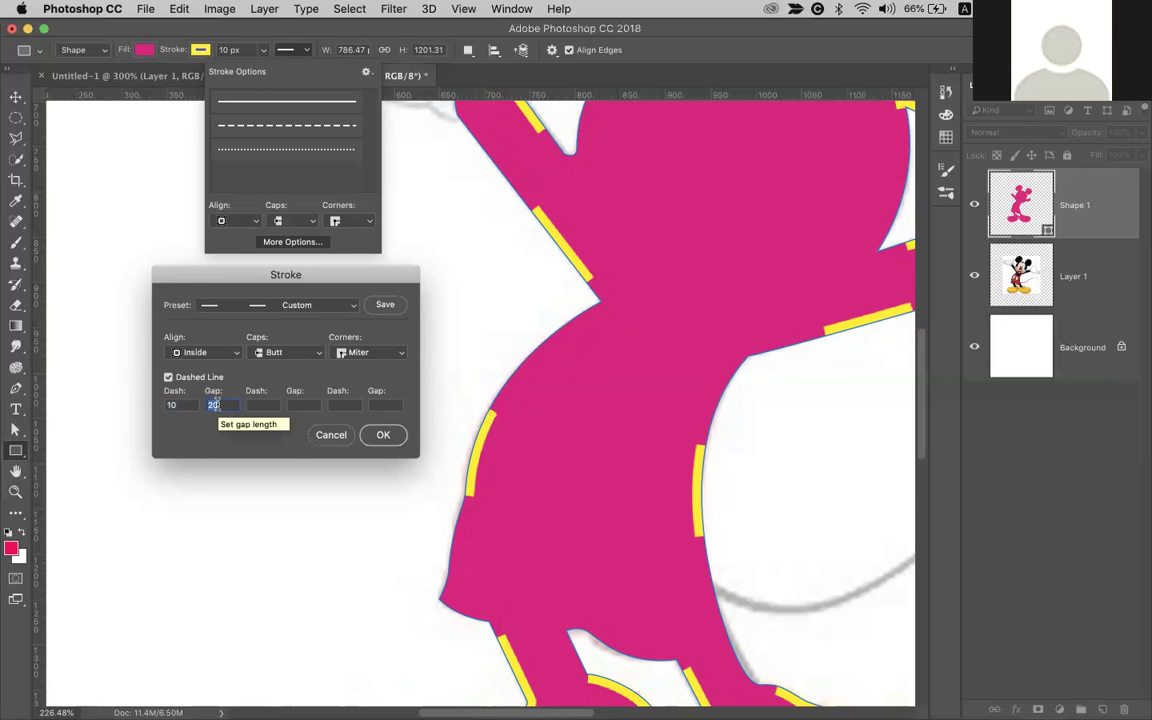
pyautogui.write('10')
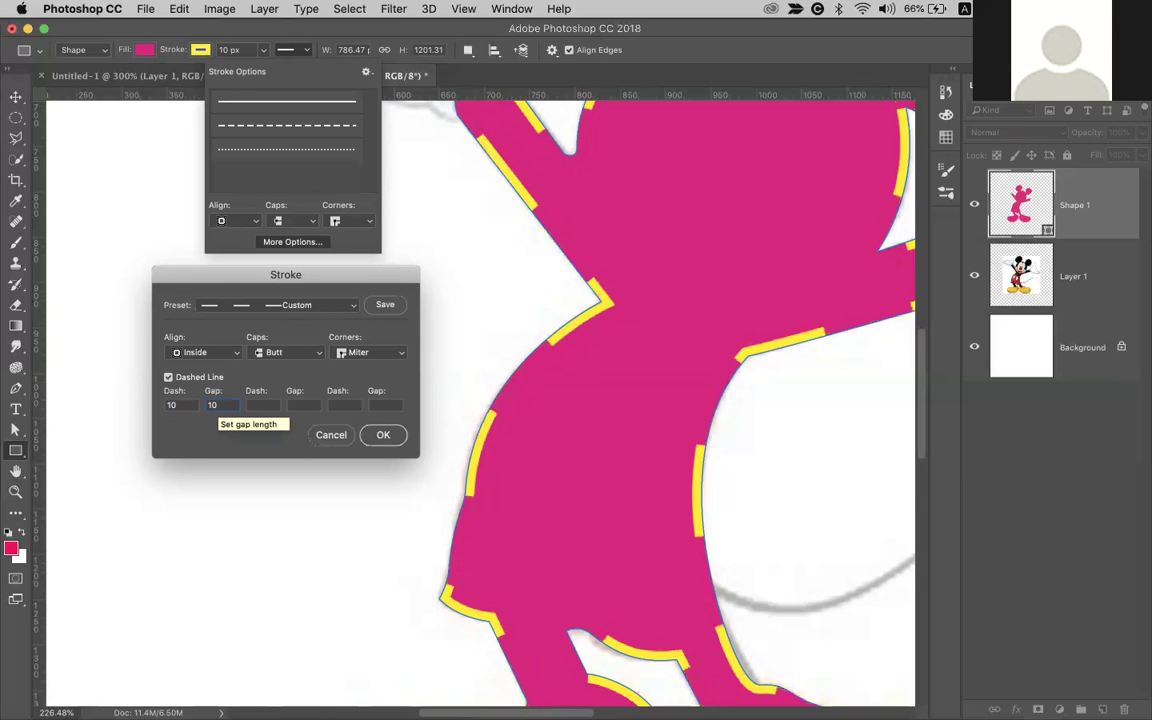
pyautogui.write('5')
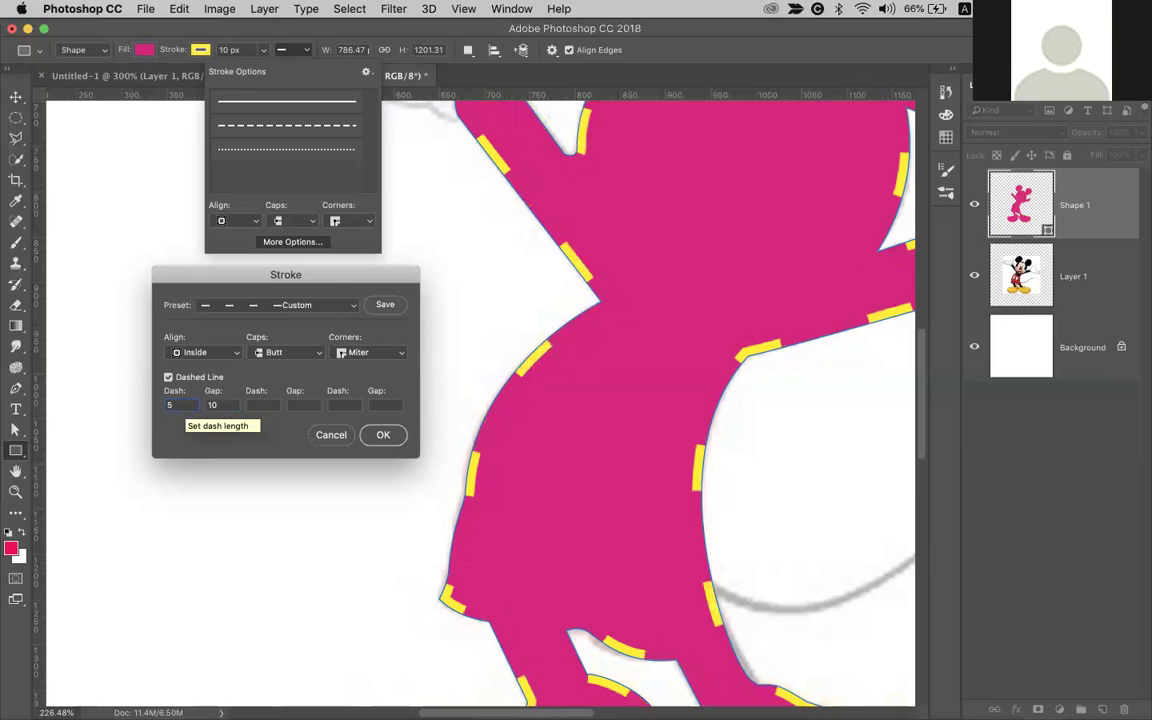
pyautogui.click(331, 436)
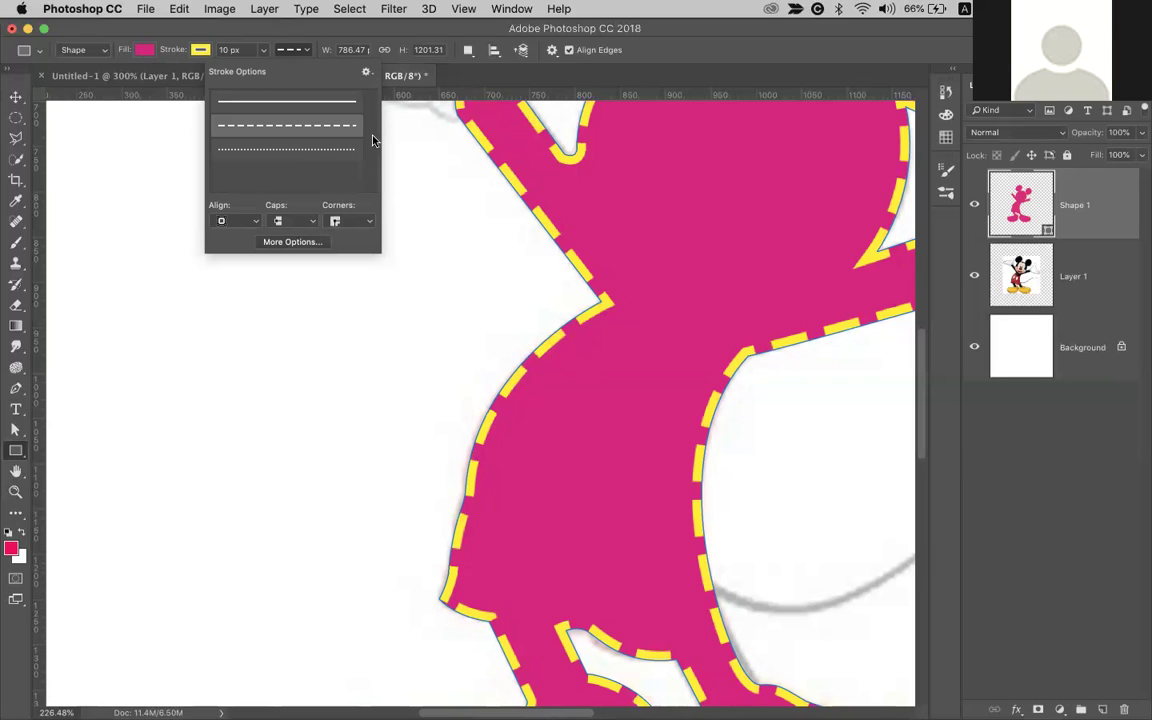
pyautogui.click(660, 46)
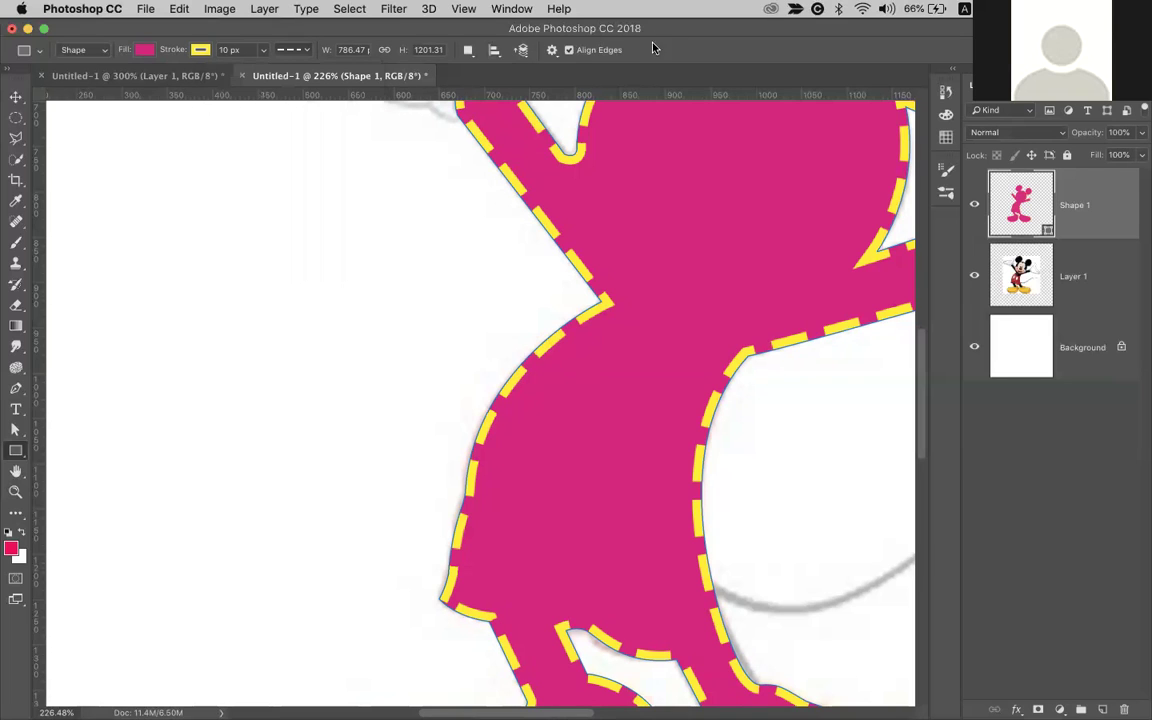
# Switch through the Move, Path Selection and Rectangle tools and make the Pen tool active in Shape mode
pyautogui.click(15, 98)
pyautogui.hscroll(-5, 357, 249)
pyautogui.scroll(1, 357, 249)
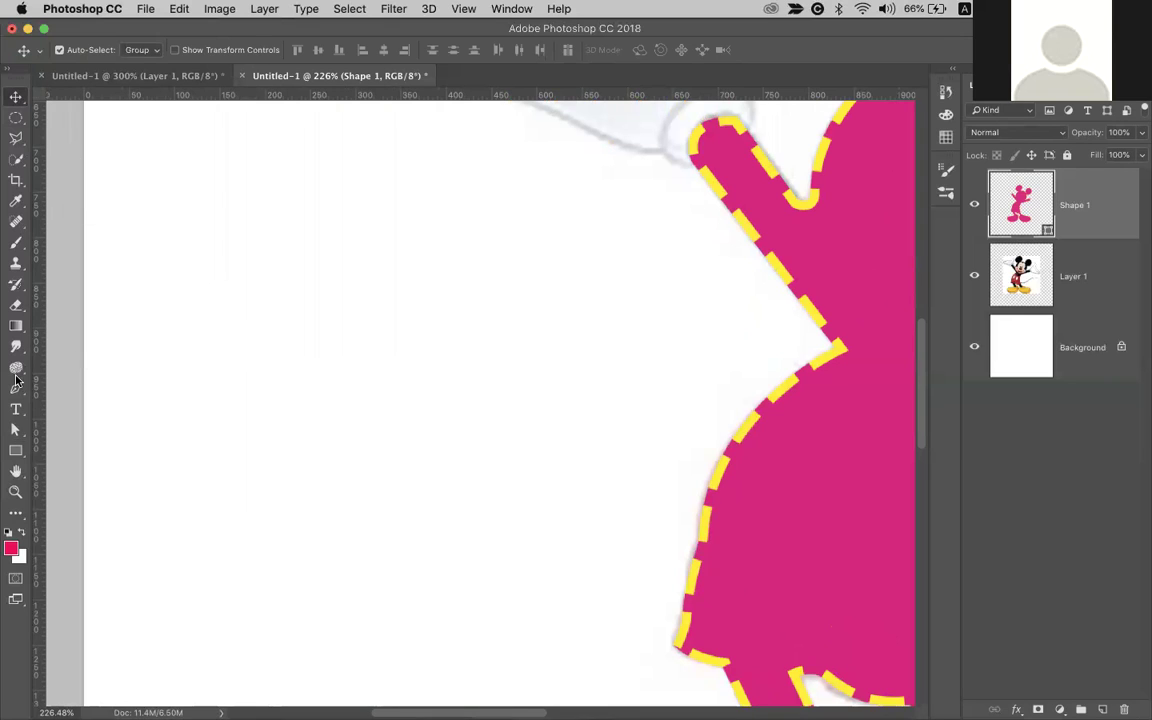
pyautogui.click(14, 430)
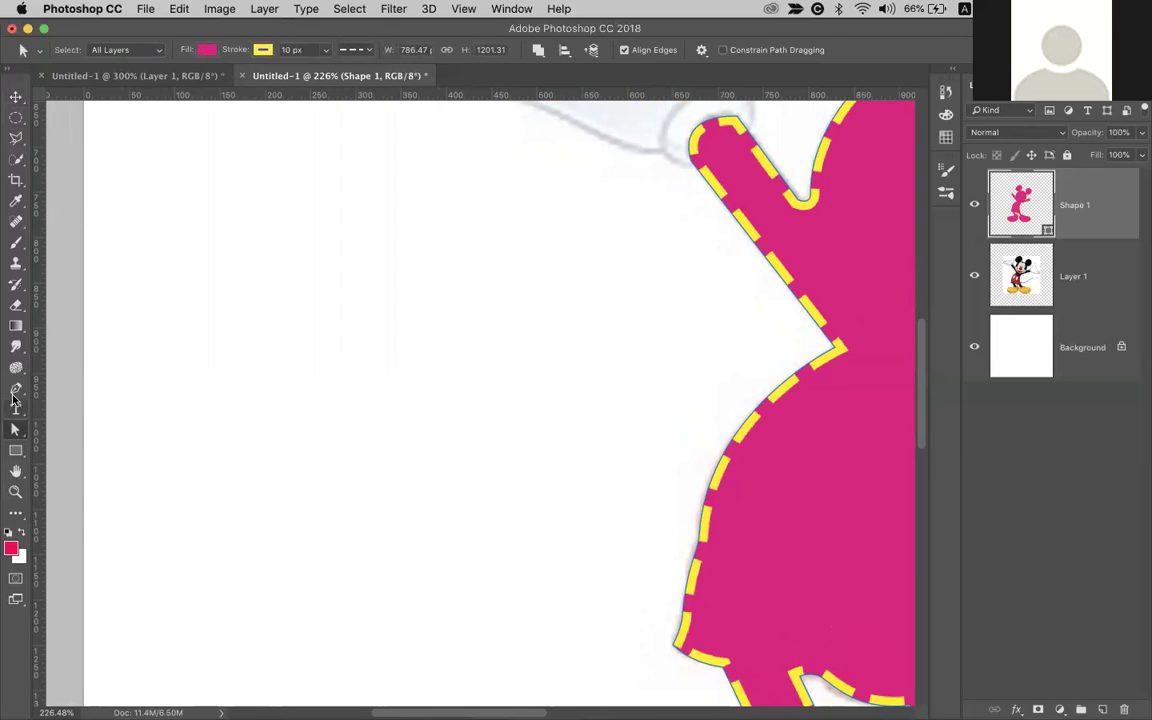
pyautogui.click(16, 451)
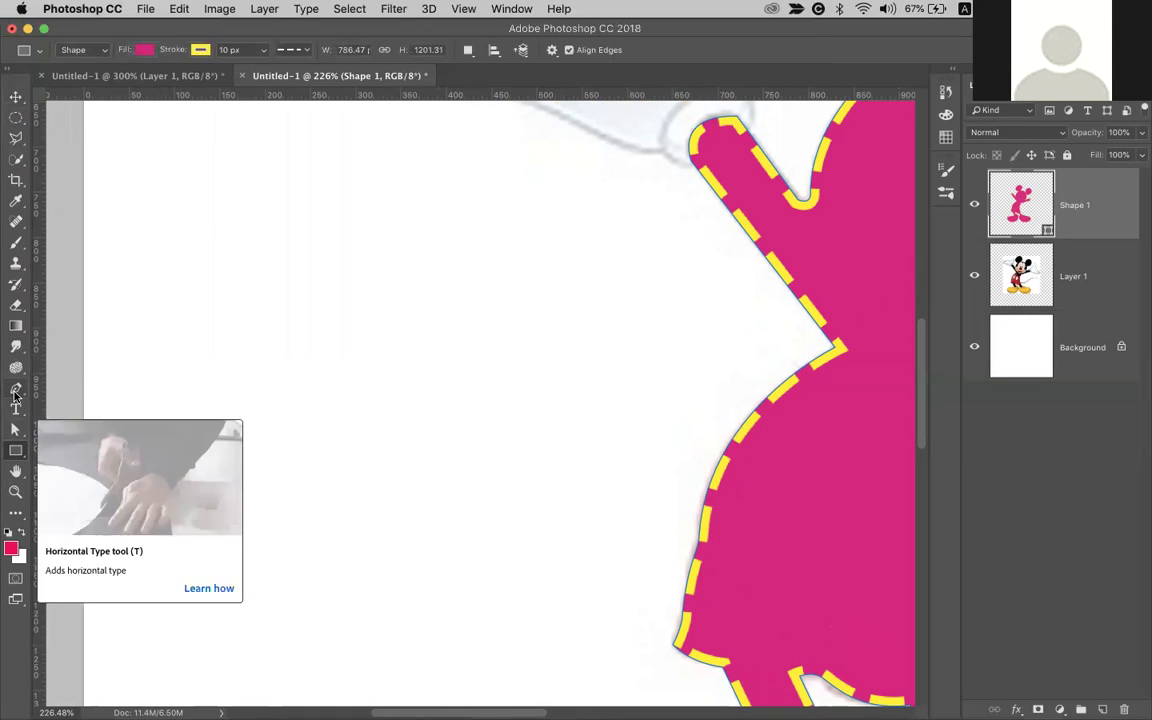
pyautogui.click(16, 388)
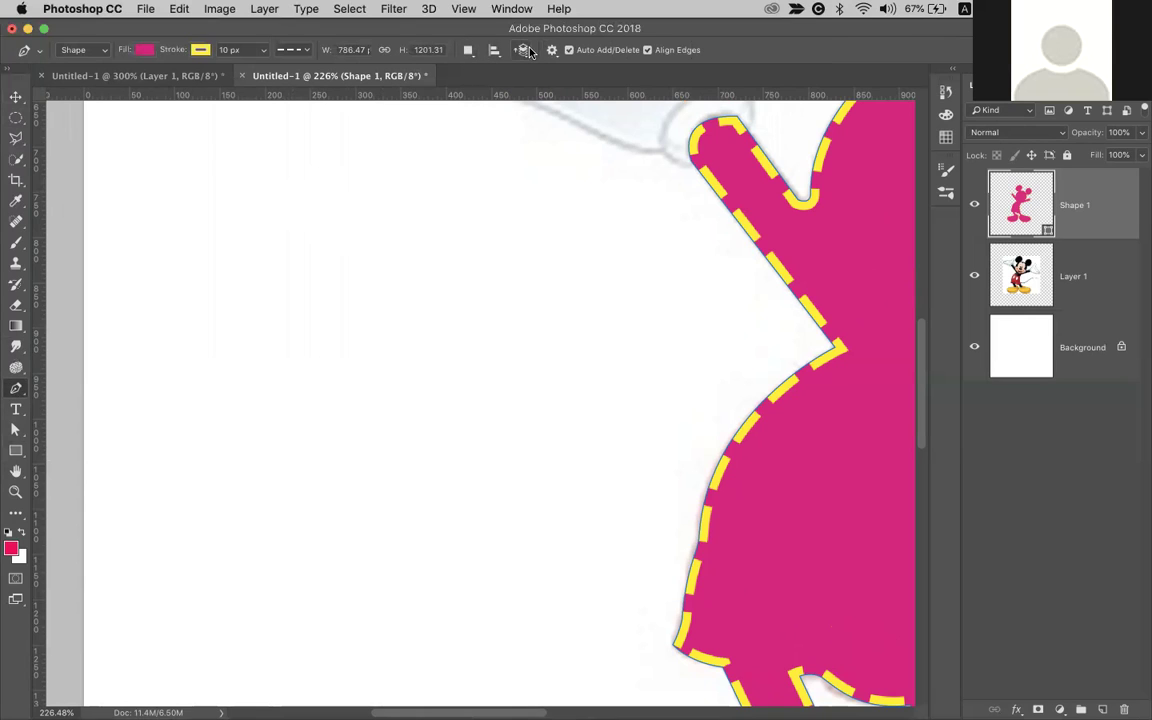
# Draw a closed four-sided Pen shape about 204 by 271 px on a new layer in the blank area beside the figure
pyautogui.click(470, 52)
pyautogui.click(472, 54)
pyautogui.click(468, 52)
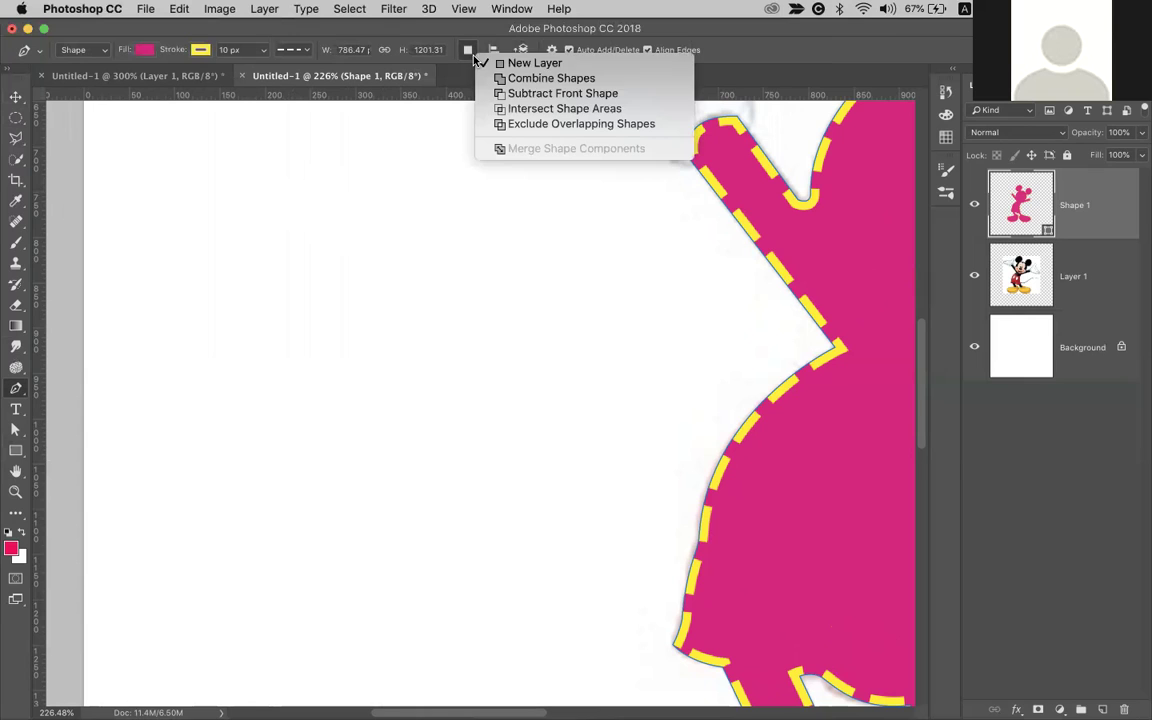
pyautogui.click(530, 80)
pyautogui.click(229, 210)
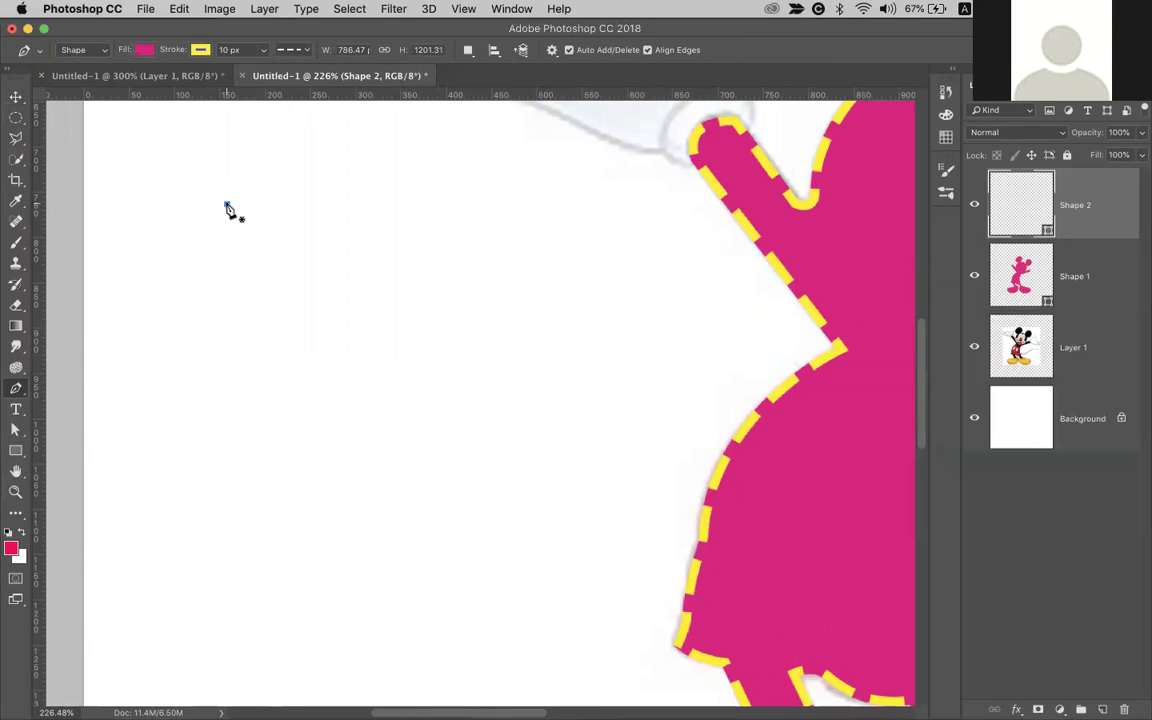
pyautogui.click(406, 246)
pyautogui.click(385, 447)
pyautogui.click(223, 418)
pyautogui.click(227, 207)
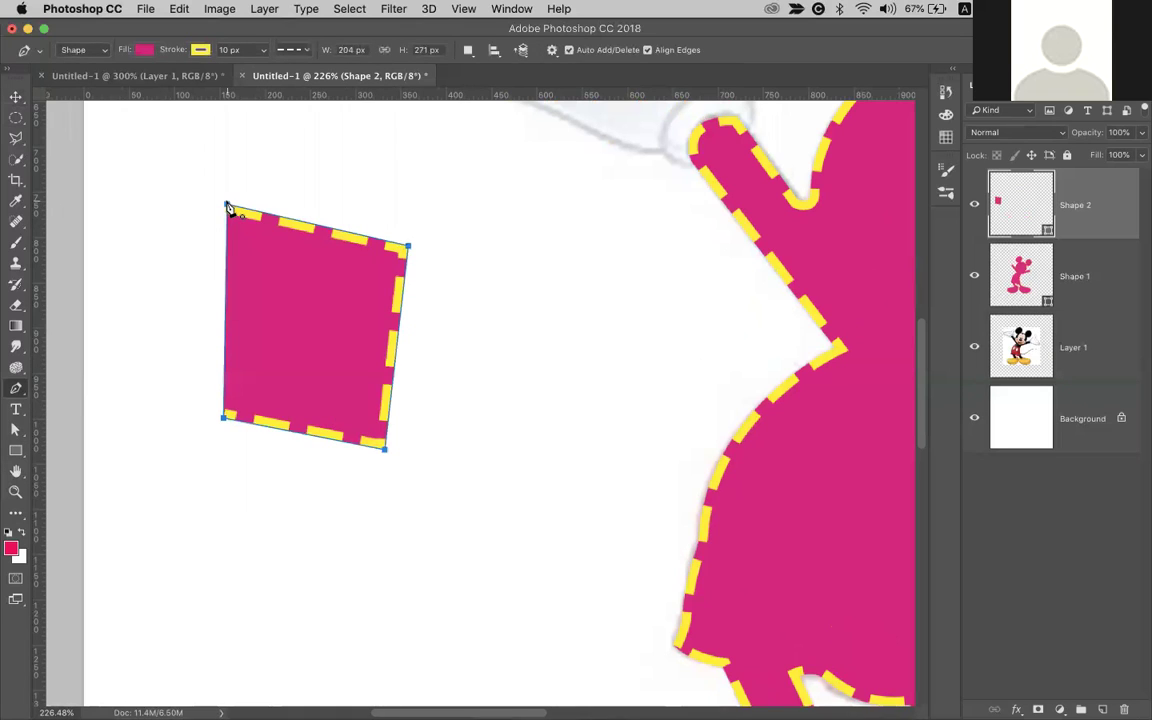
# Remove the stroke from the four-sided shape
pyautogui.click(200, 49)
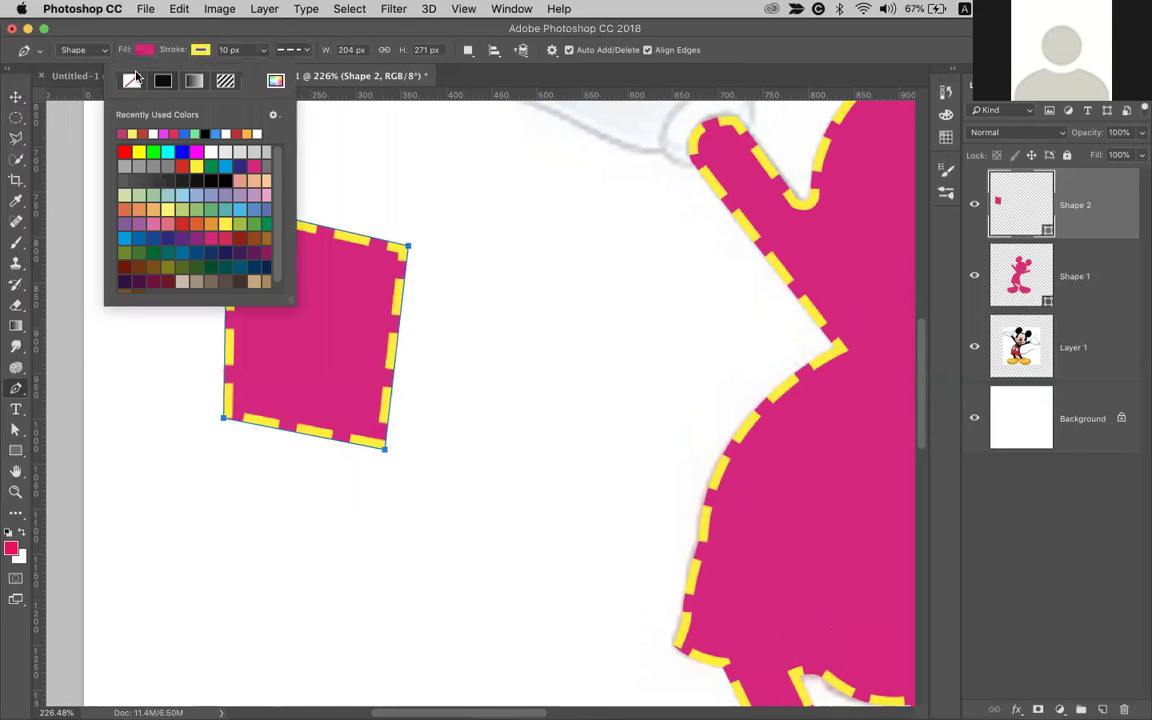
pyautogui.click(131, 80)
pyautogui.click(359, 124)
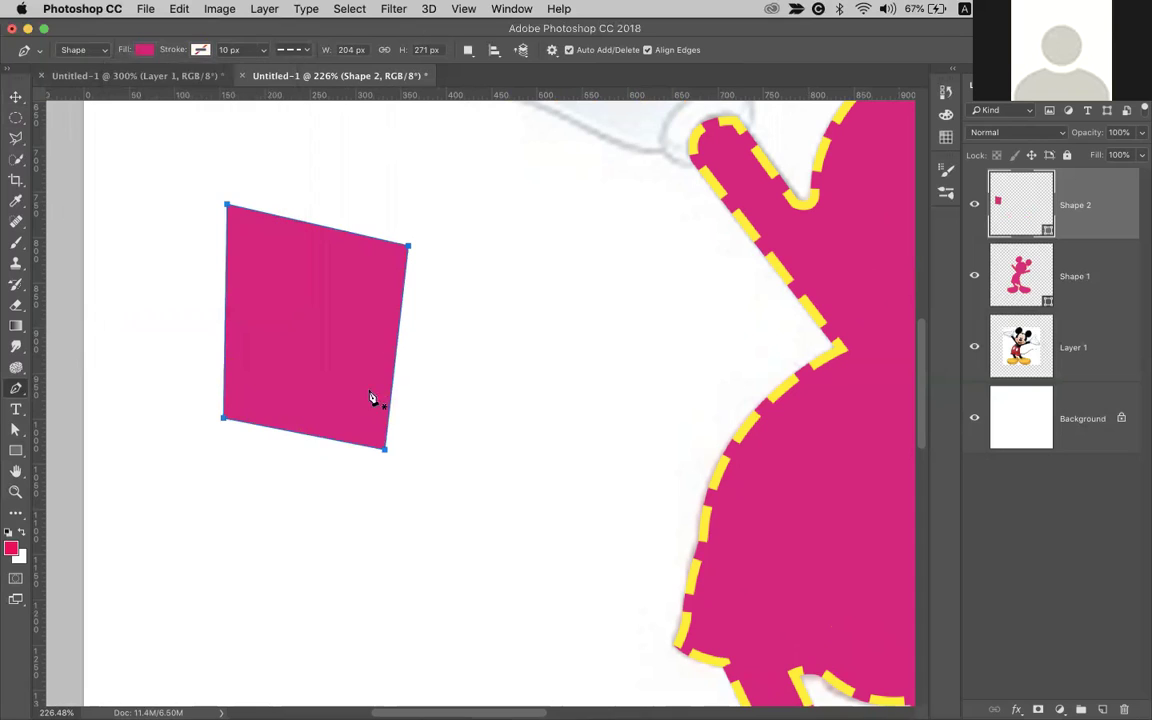
# Draw a trial Pen square about 183 by 185 px over the four-sided shape's lower corner on a separate layer, then delete it
pyautogui.click(478, 355)
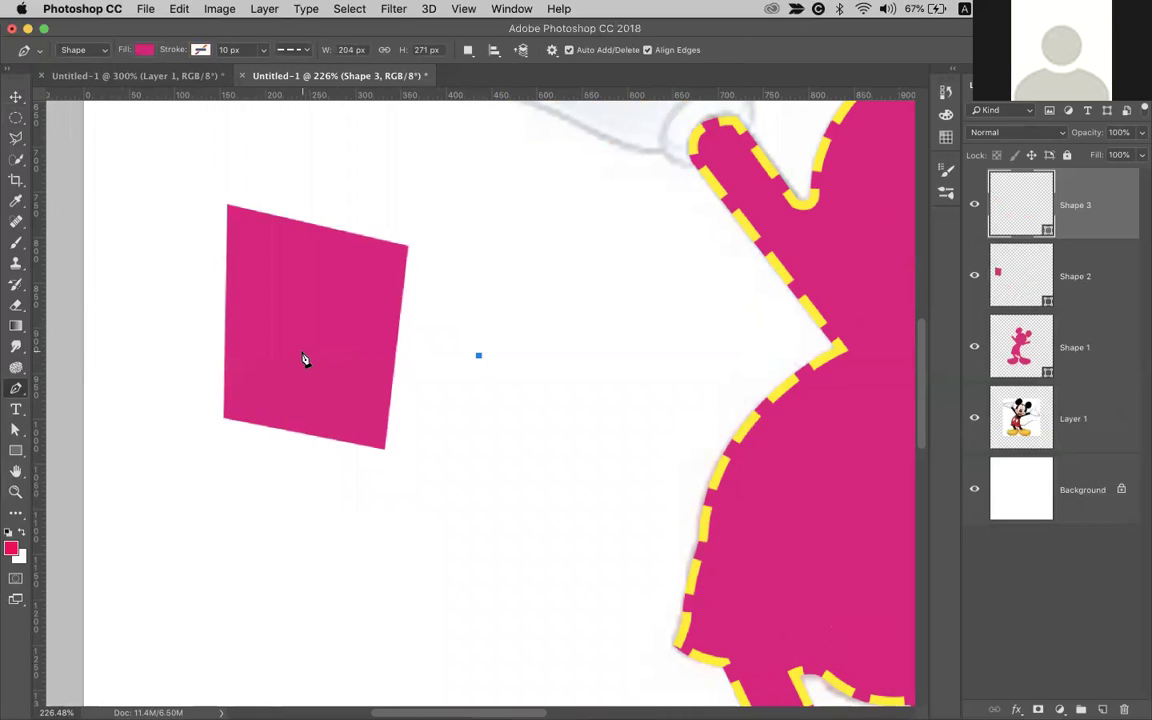
pyautogui.hotkey('ctrl', 'z')
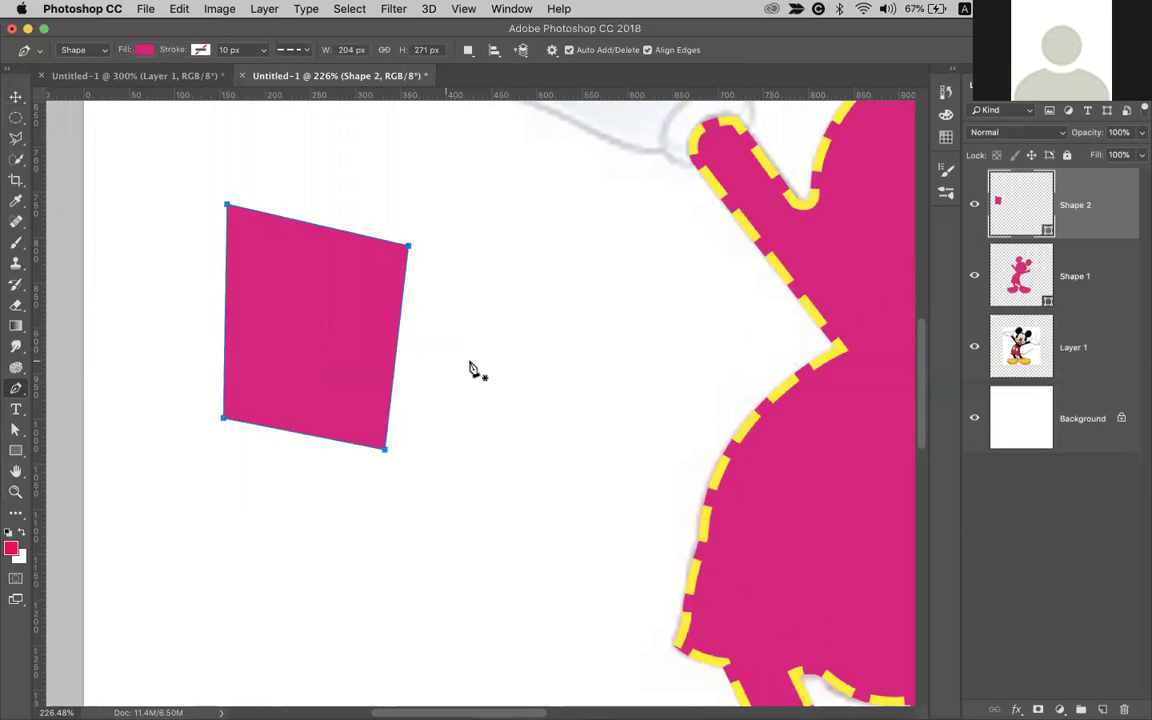
pyautogui.click(485, 357)
pyautogui.click(323, 357)
pyautogui.click(323, 524)
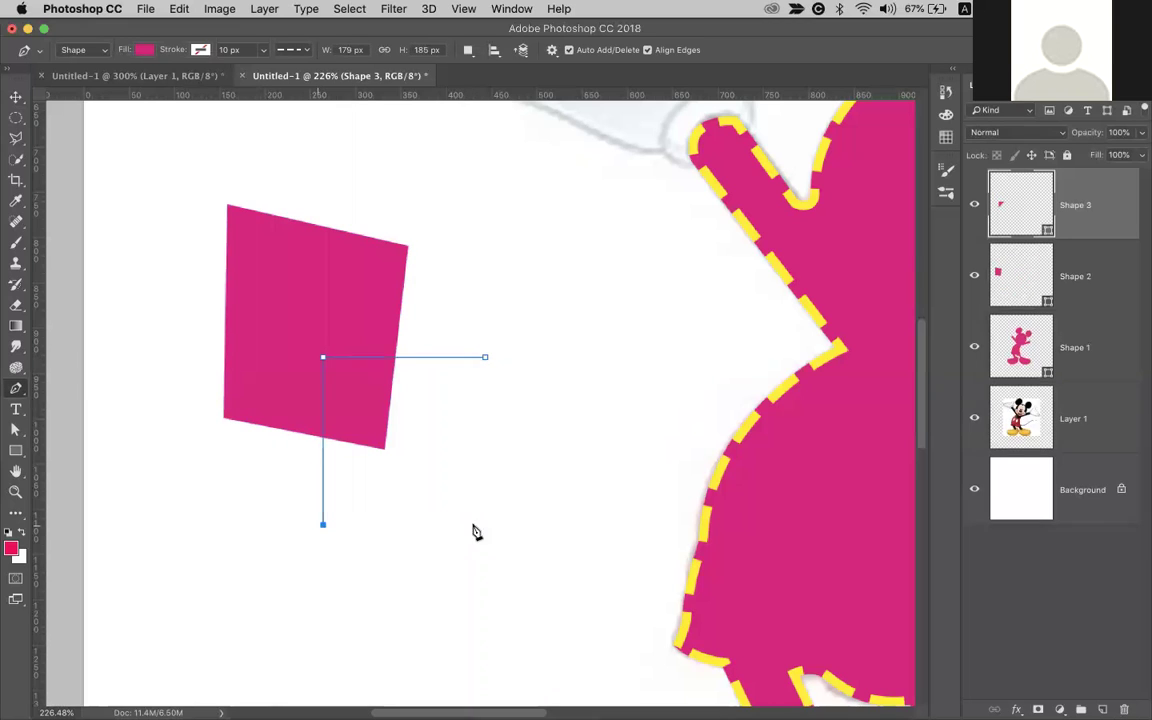
pyautogui.click(489, 524)
pyautogui.click(489, 424)
pyautogui.click(486, 360)
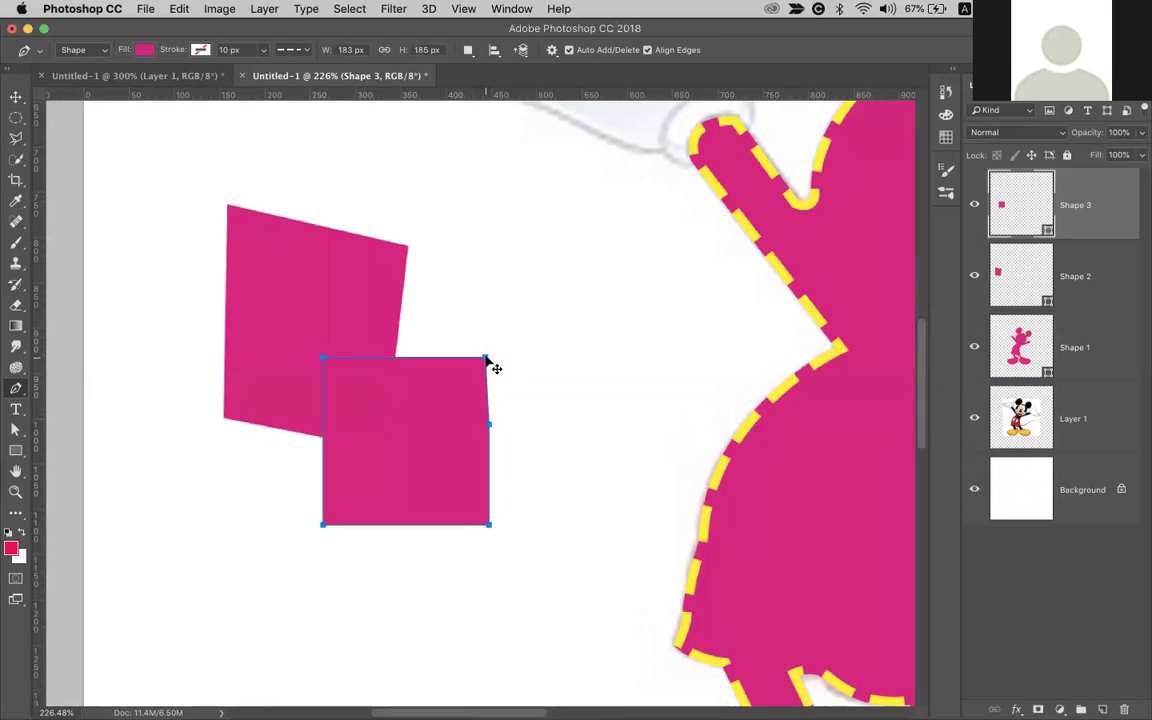
pyautogui.press('v')
pyautogui.press('BackSpace')
pyautogui.press('a')
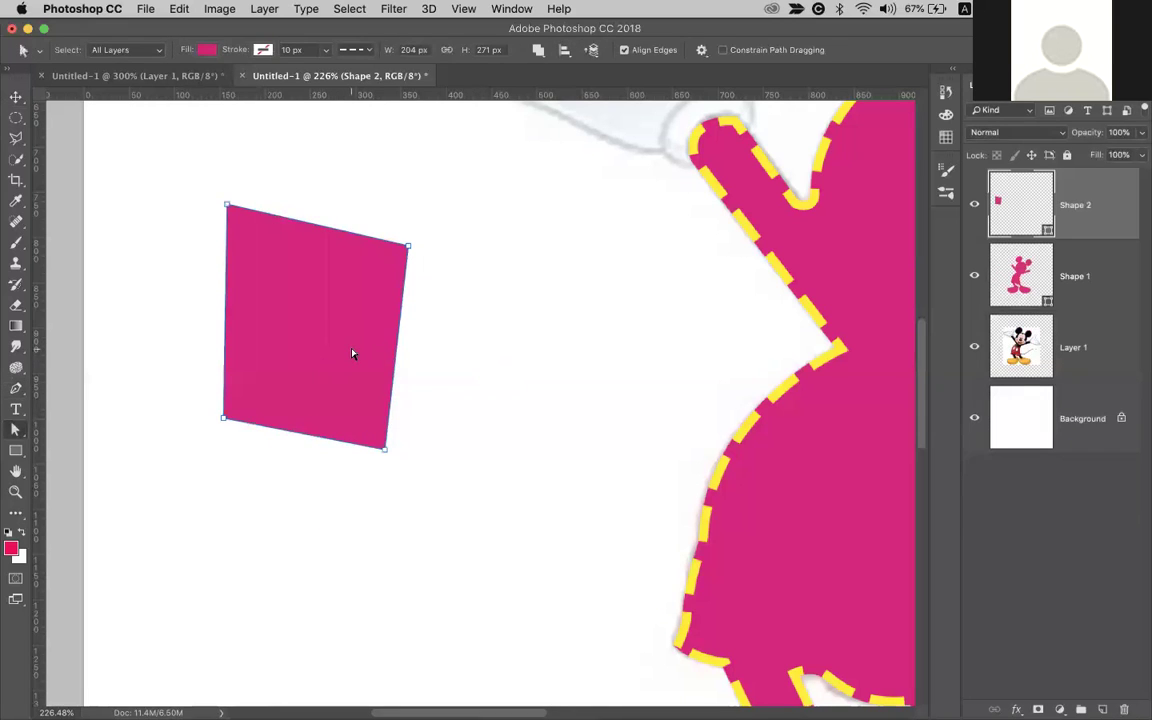
pyautogui.click(351, 353)
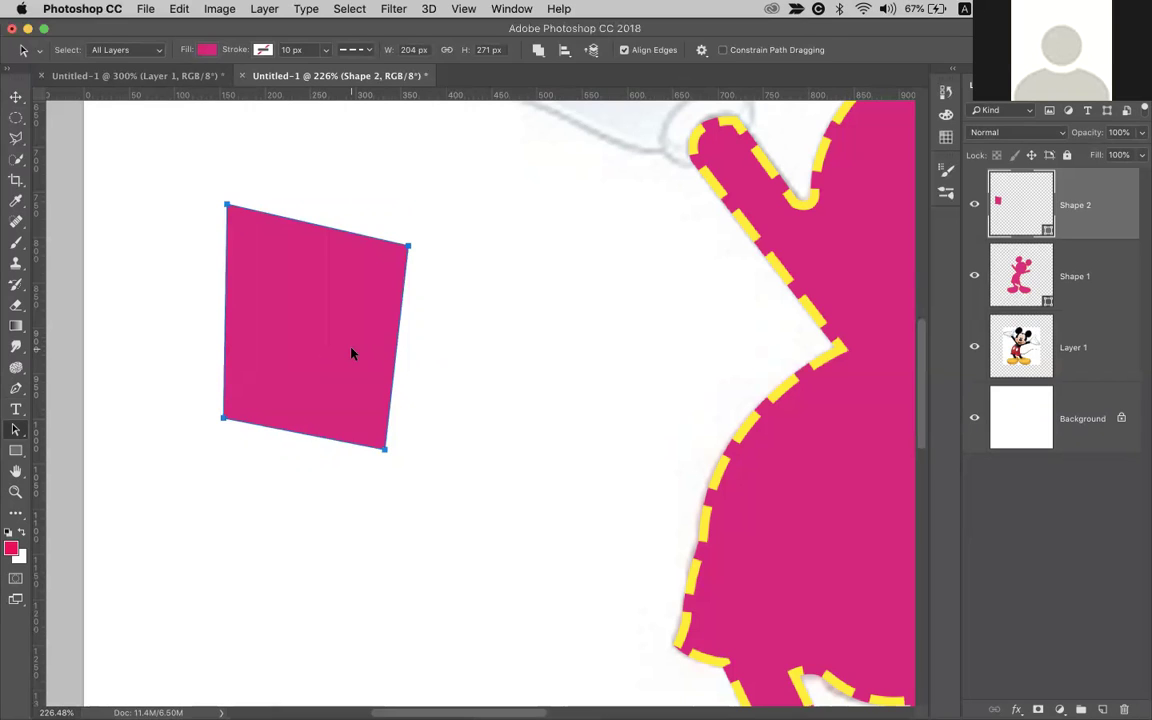
pyautogui.press('p')
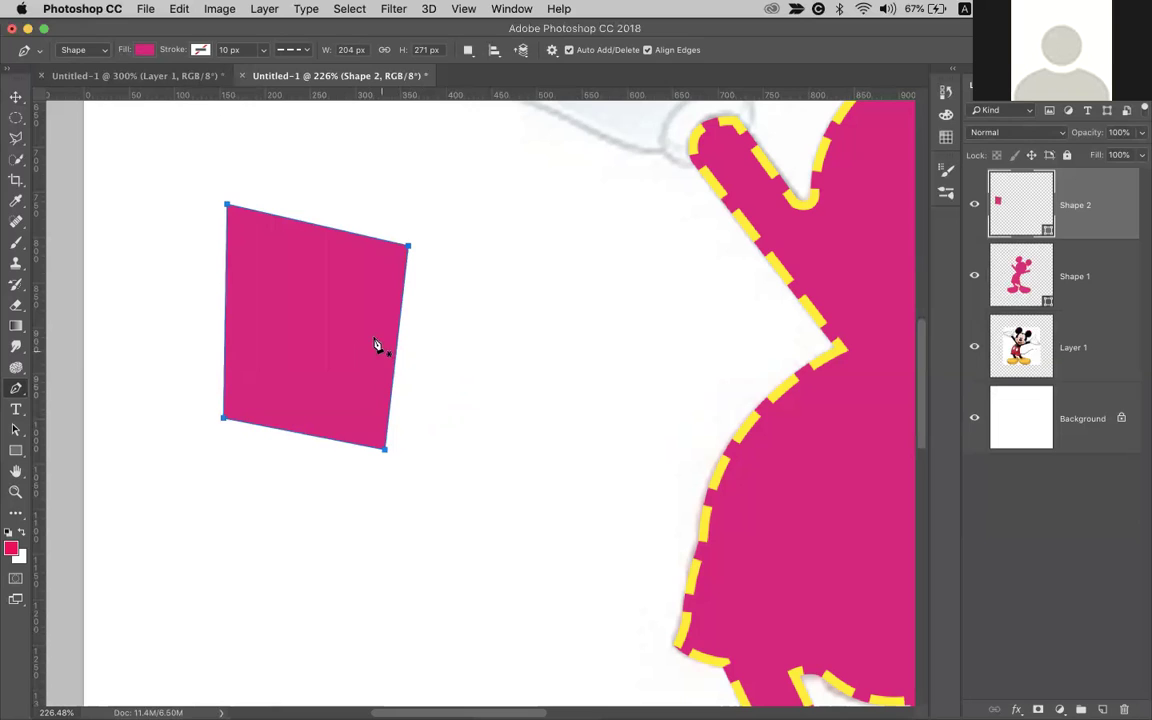
pyautogui.click(367, 326)
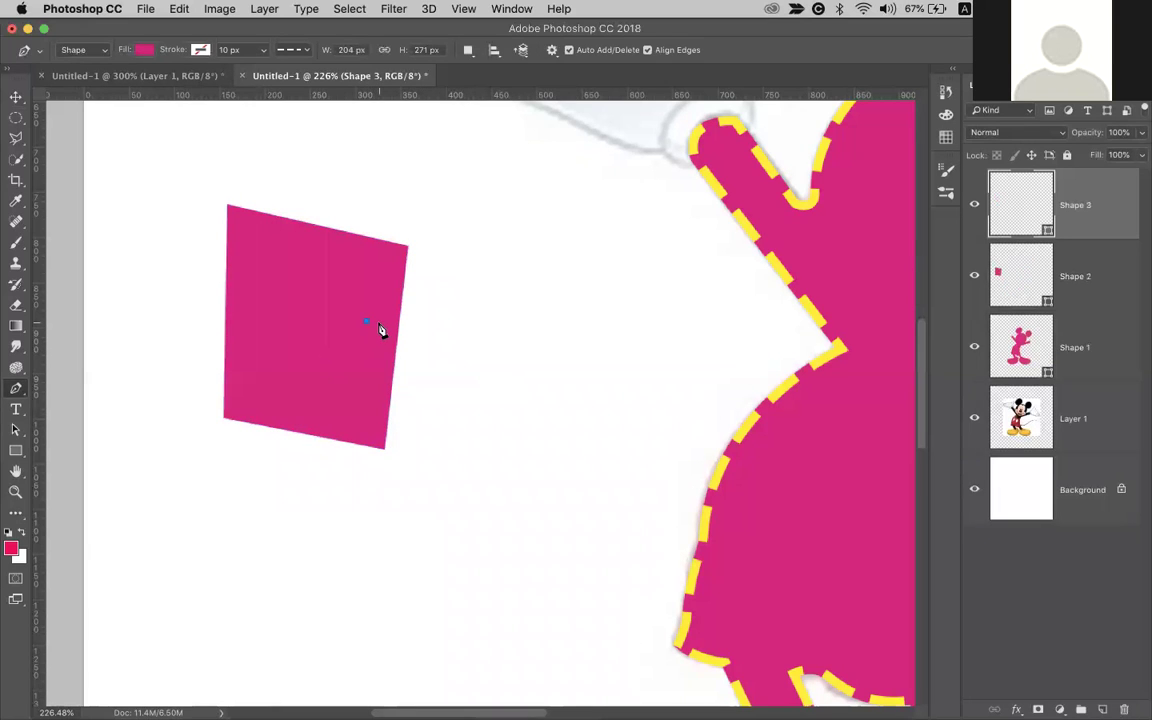
pyautogui.press('super+z')
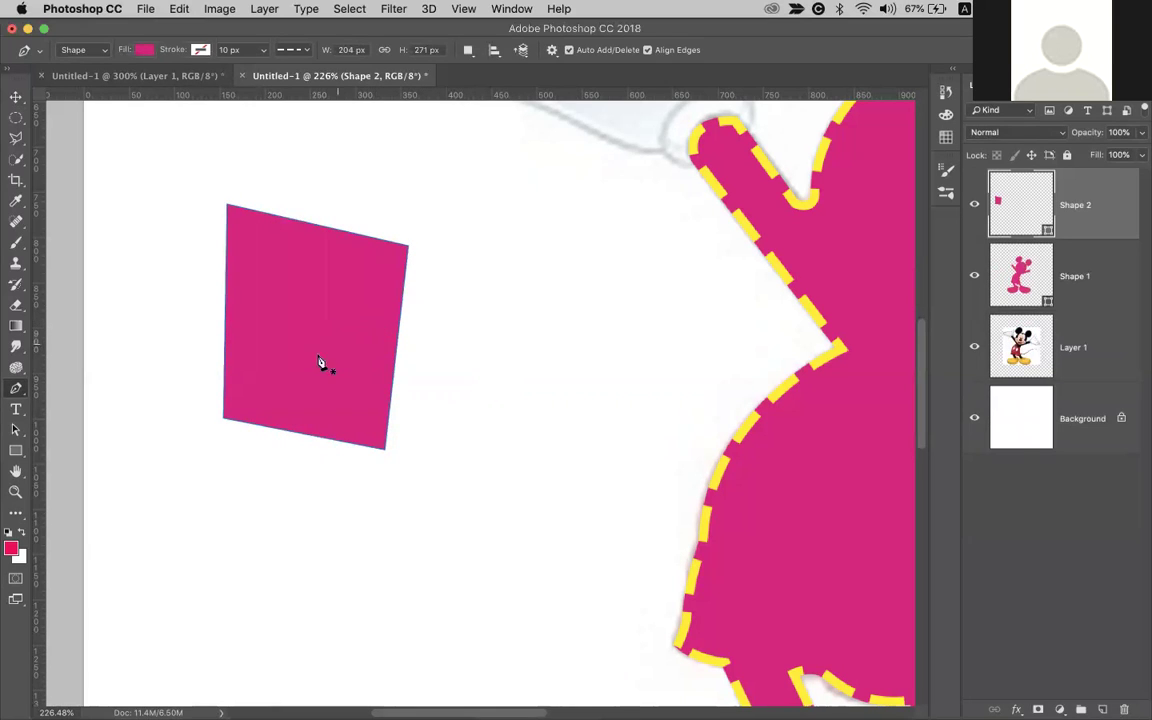
# Add a square to the four-sided shape's layer with the Rectangle tool and offset it so it overlaps only the shape's lower-right corner
pyautogui.click(15, 452)
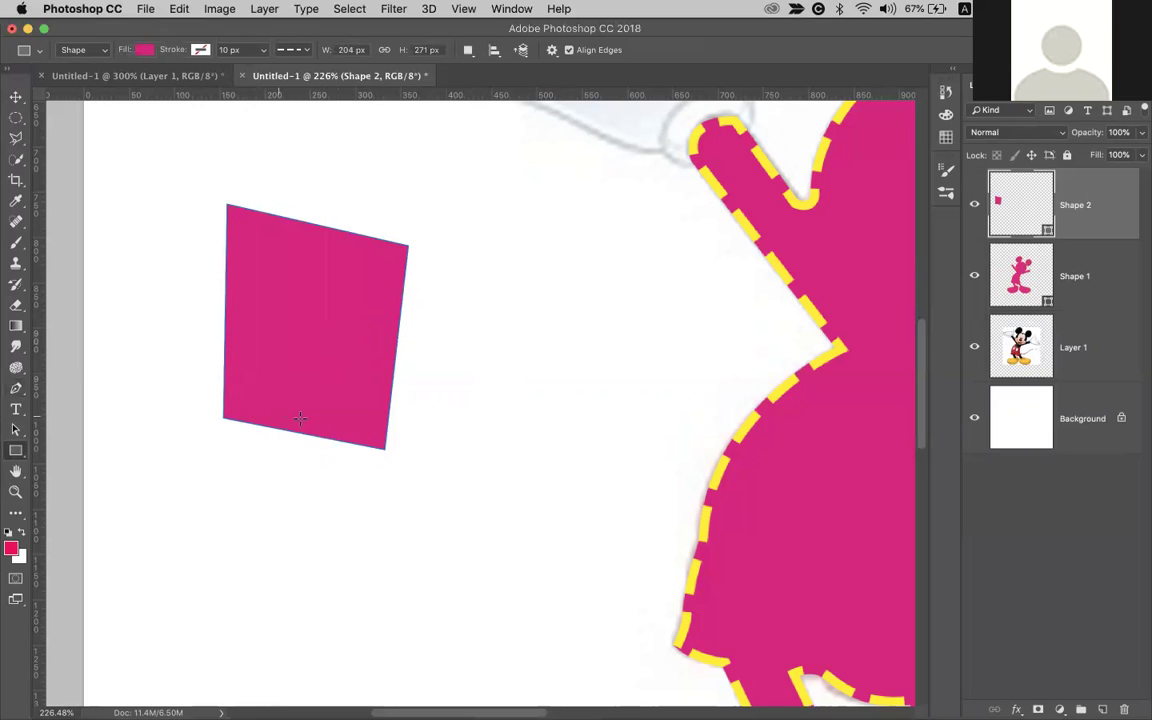
pyautogui.moveTo(284, 310); pyautogui.dragTo(466, 519)
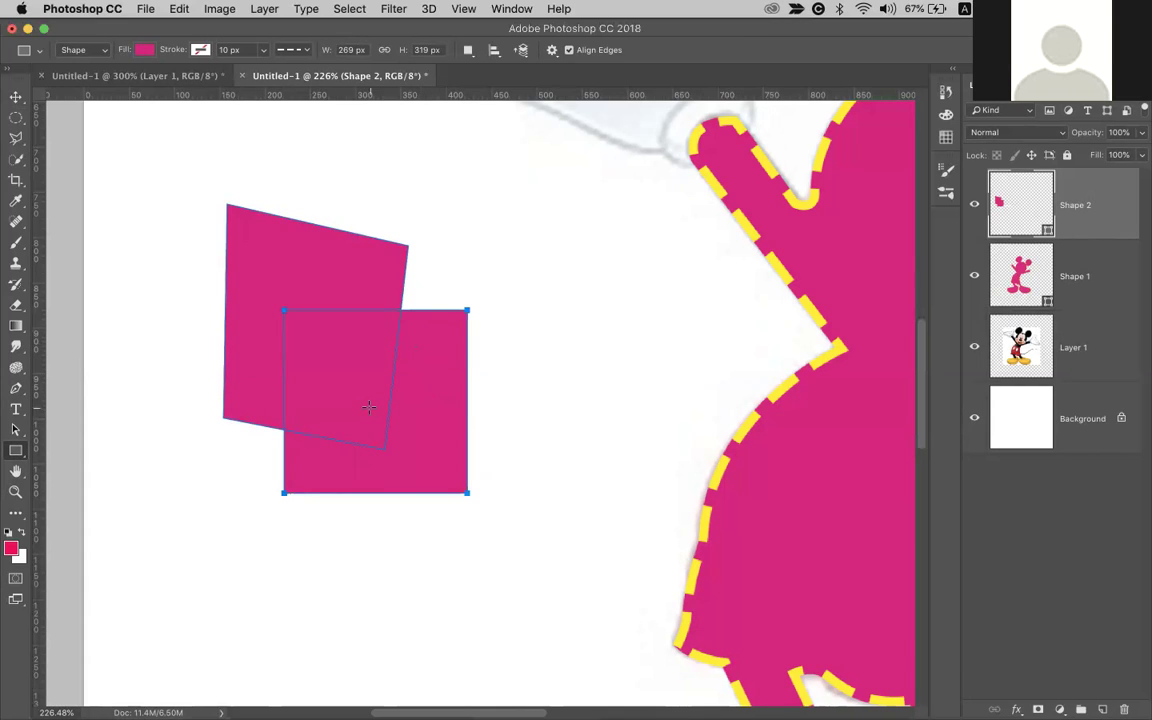
pyautogui.press('a')
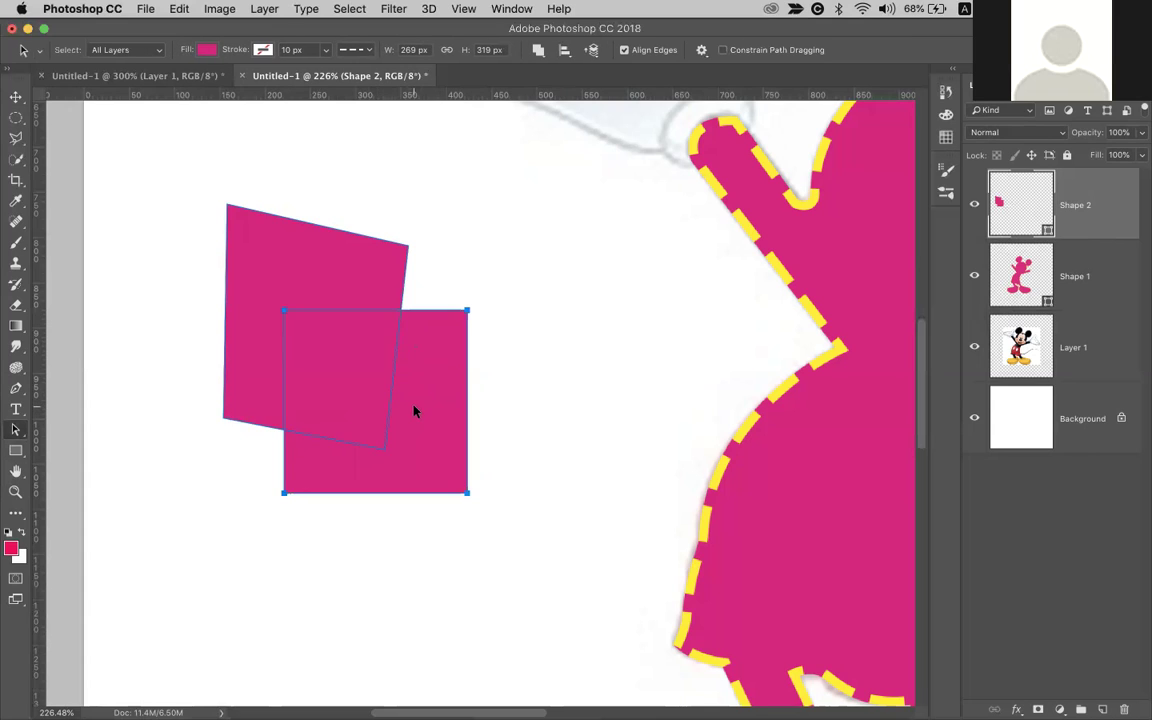
pyautogui.click(368, 293)
pyautogui.click(388, 363)
pyautogui.click(369, 287)
pyautogui.click(424, 365)
pyautogui.moveTo(445, 355); pyautogui.dragTo(495, 377)
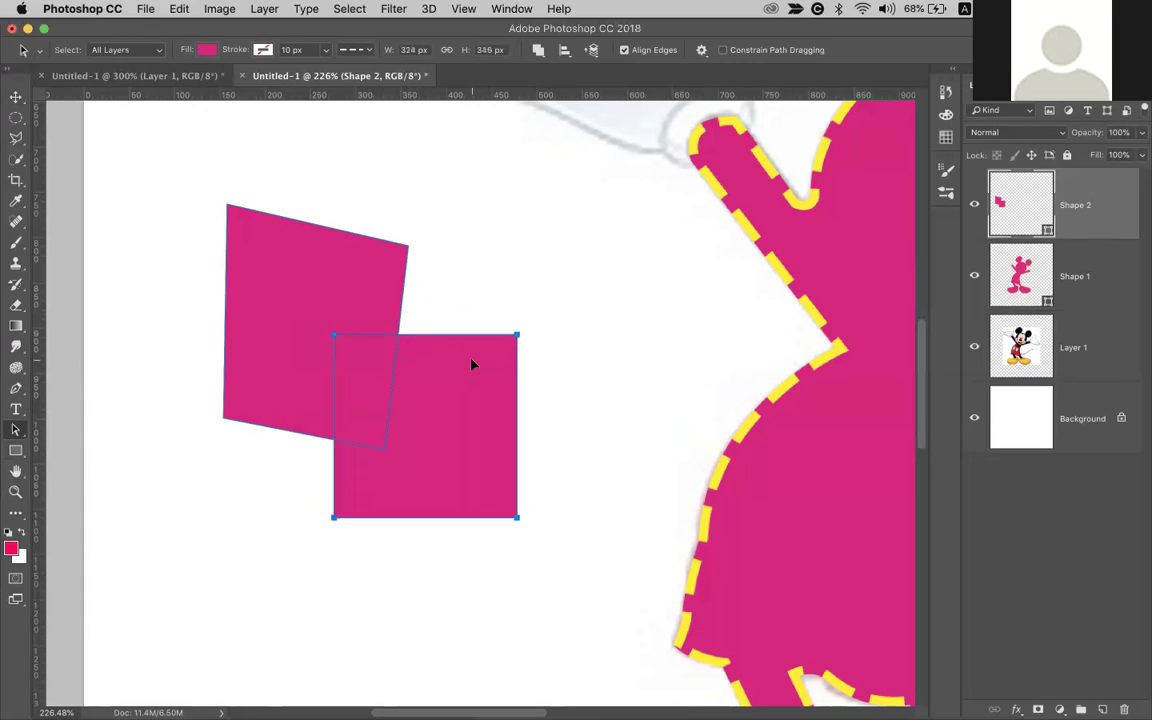
pyautogui.click(17, 455)
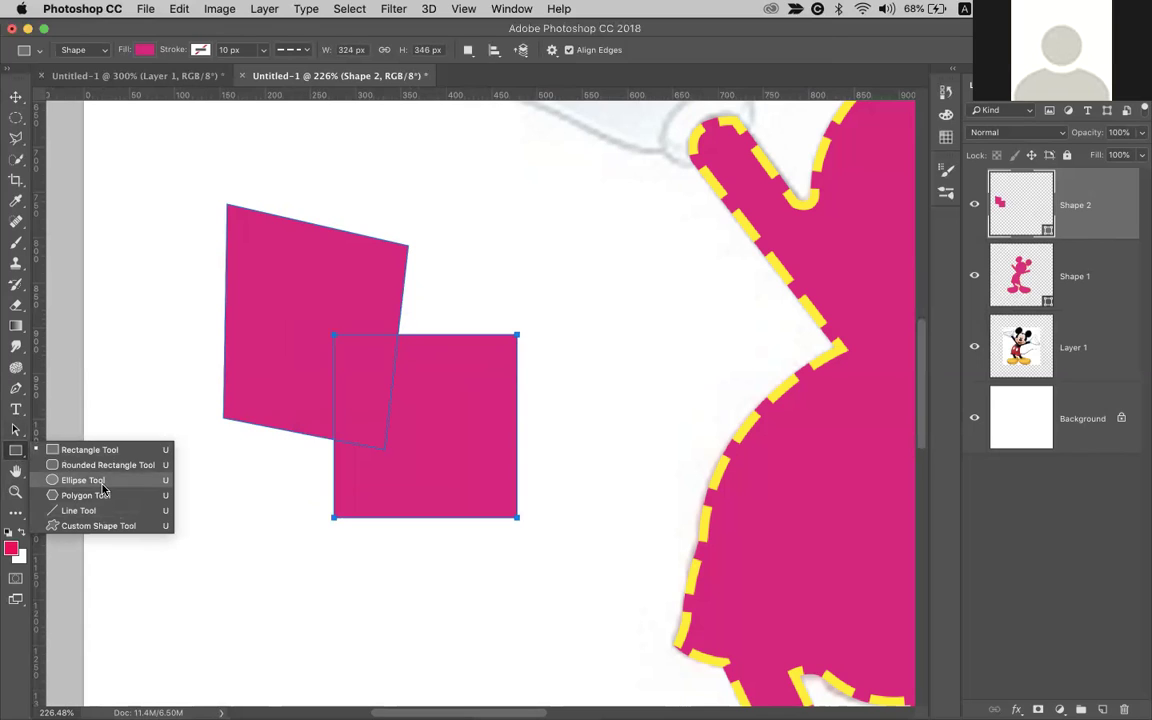
pyautogui.click(89, 449)
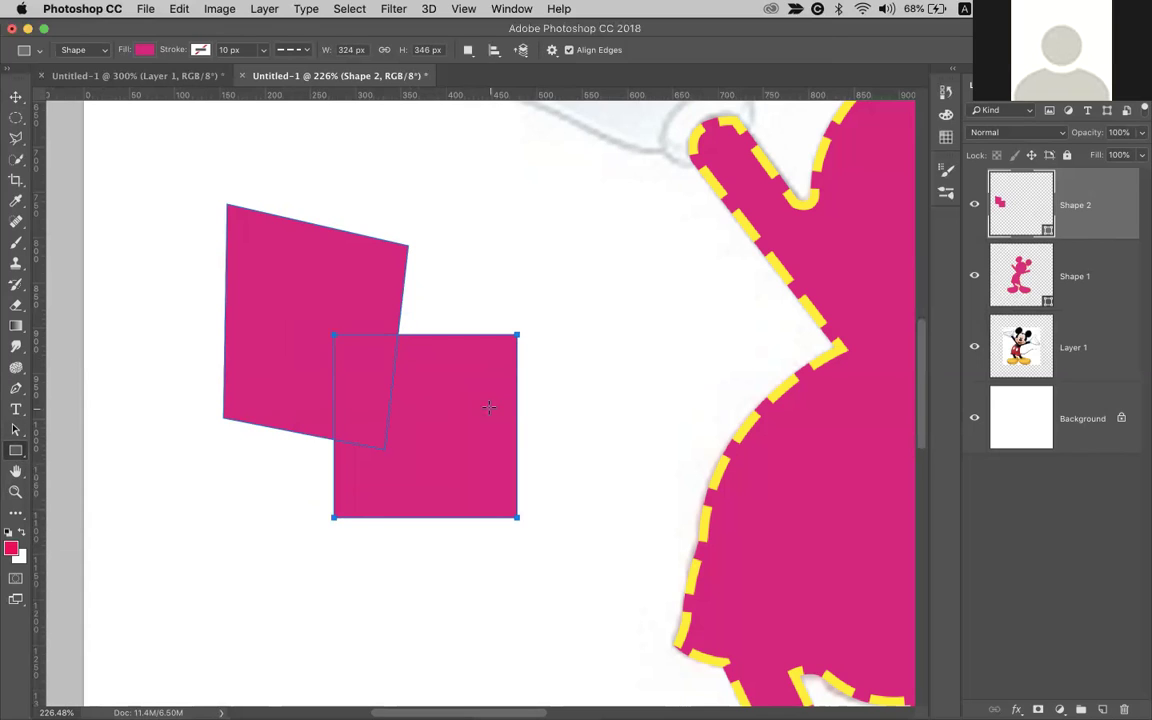
pyautogui.press('v')
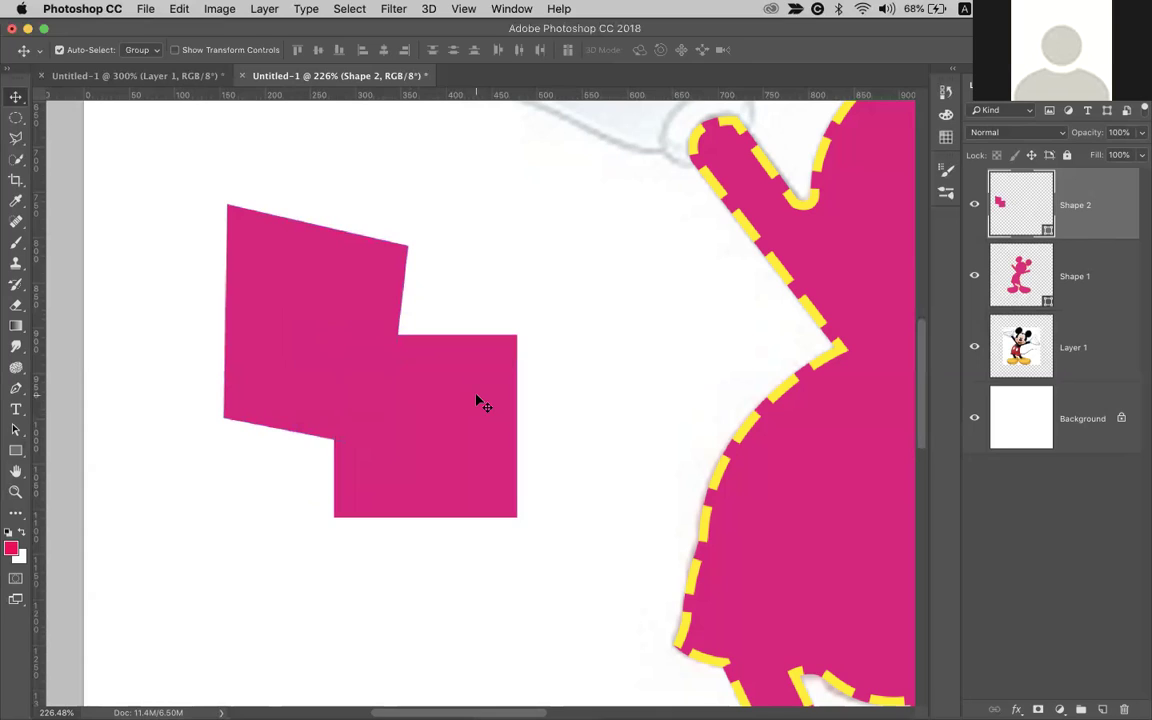
pyautogui.press('a')
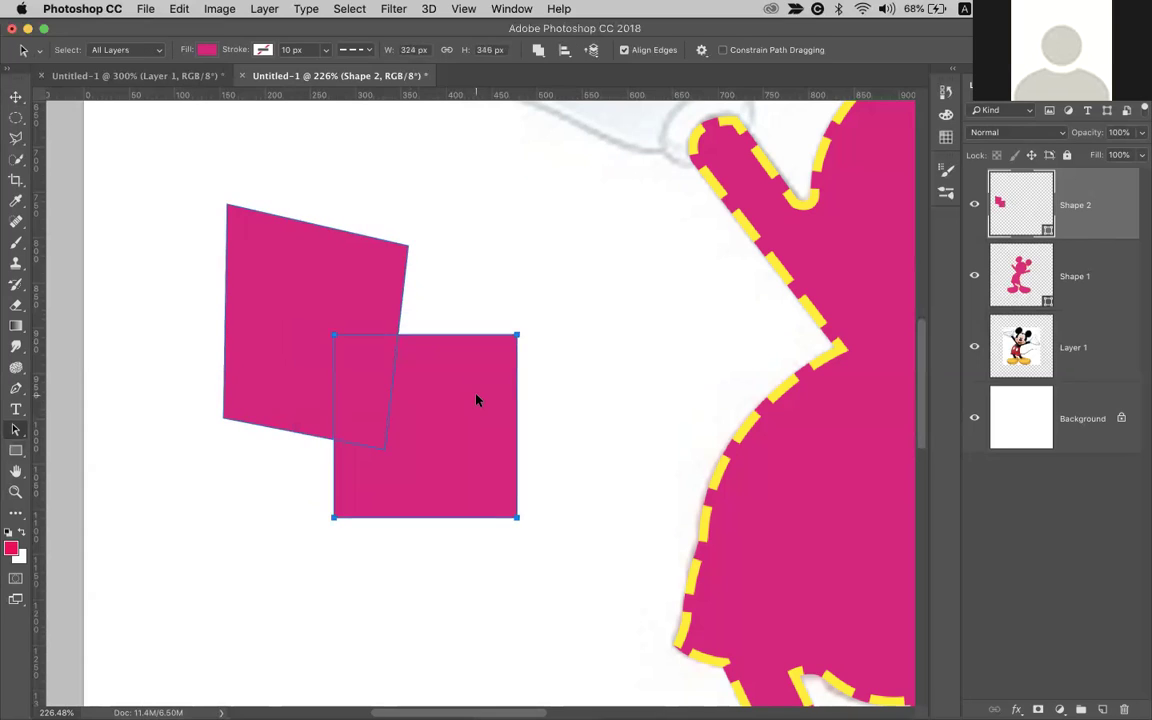
# Select both the four-sided shape and the square, try Subtract Front Shape on them, and undo it
pyautogui.keyDown('shift'); pyautogui.click(380, 328); pyautogui.keyUp('shift')
pyautogui.click(537, 52)
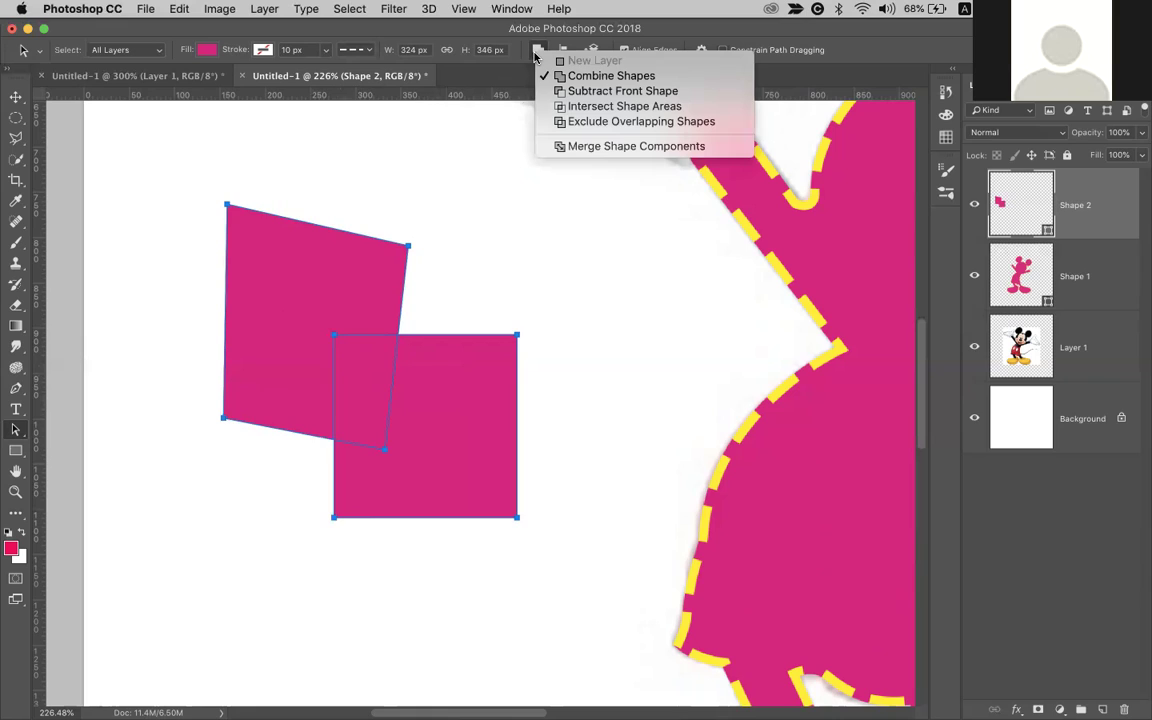
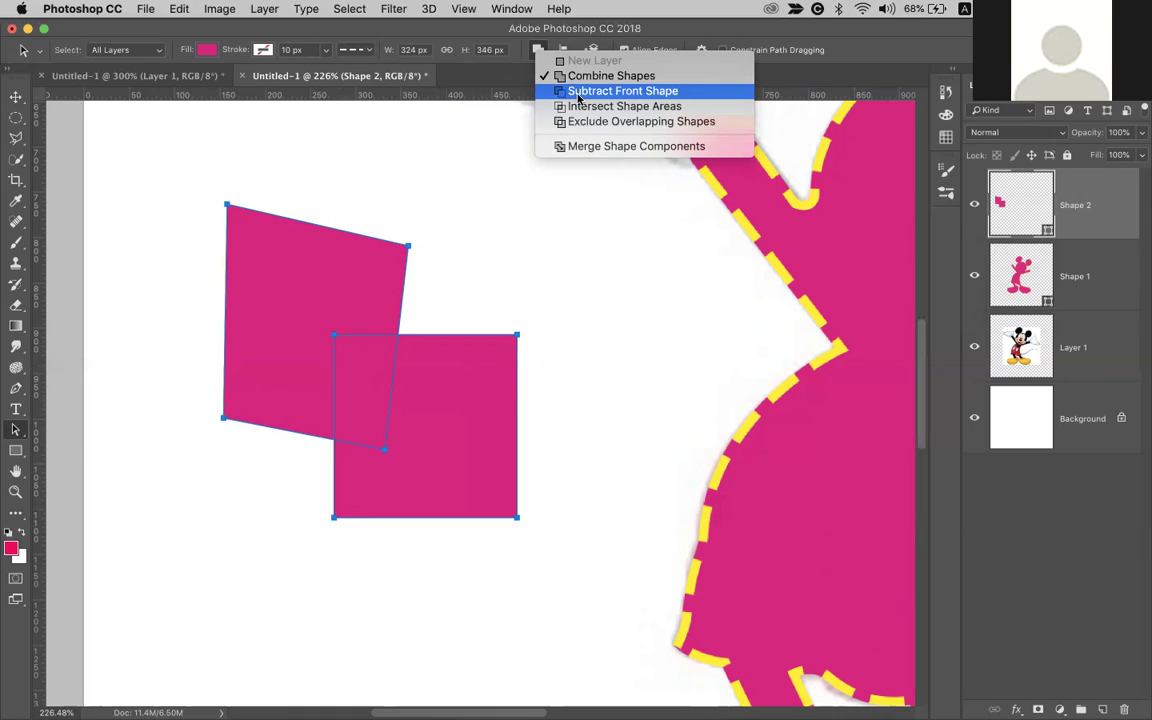
pyautogui.click(579, 95)
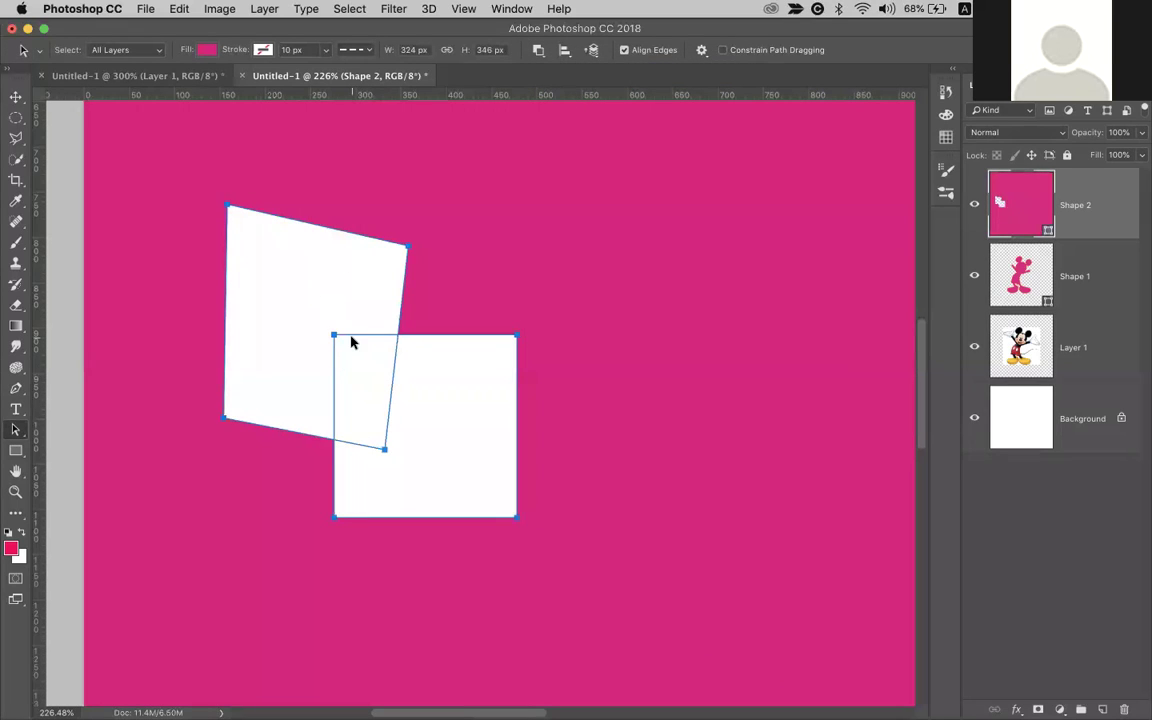
pyautogui.press('super+z')
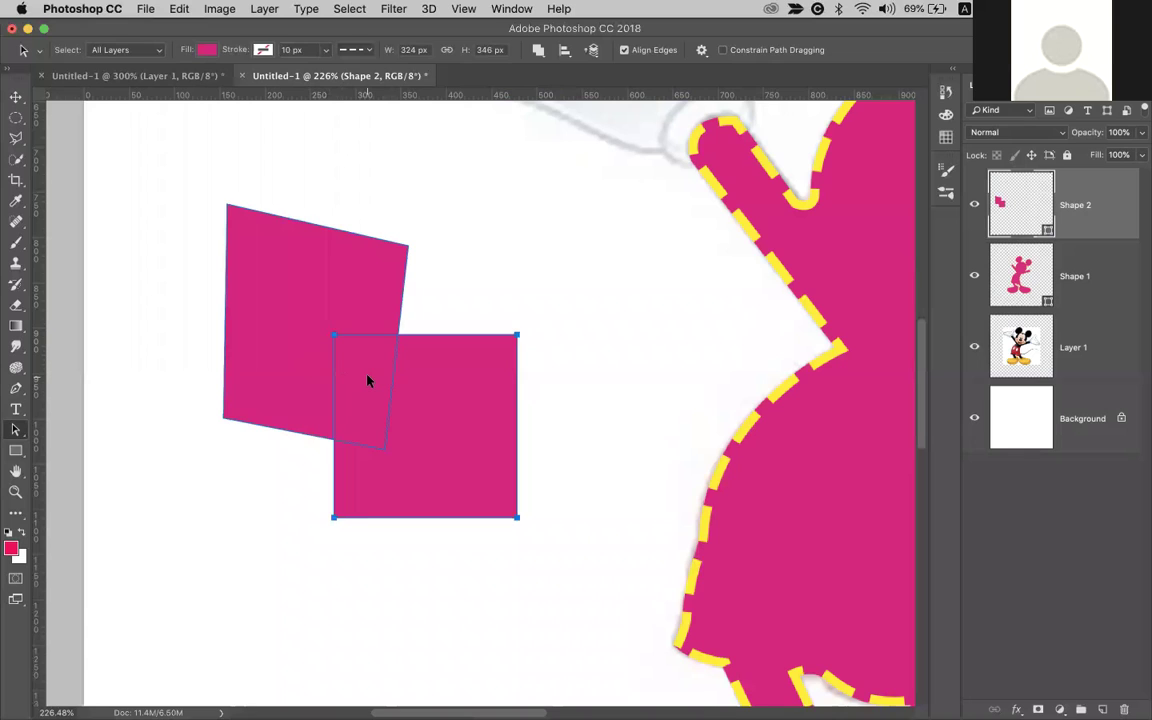
# Try Intersect Shape Areas and Exclude Overlapping Shapes on the square, restoring Combine Shapes after each
pyautogui.click(539, 50)
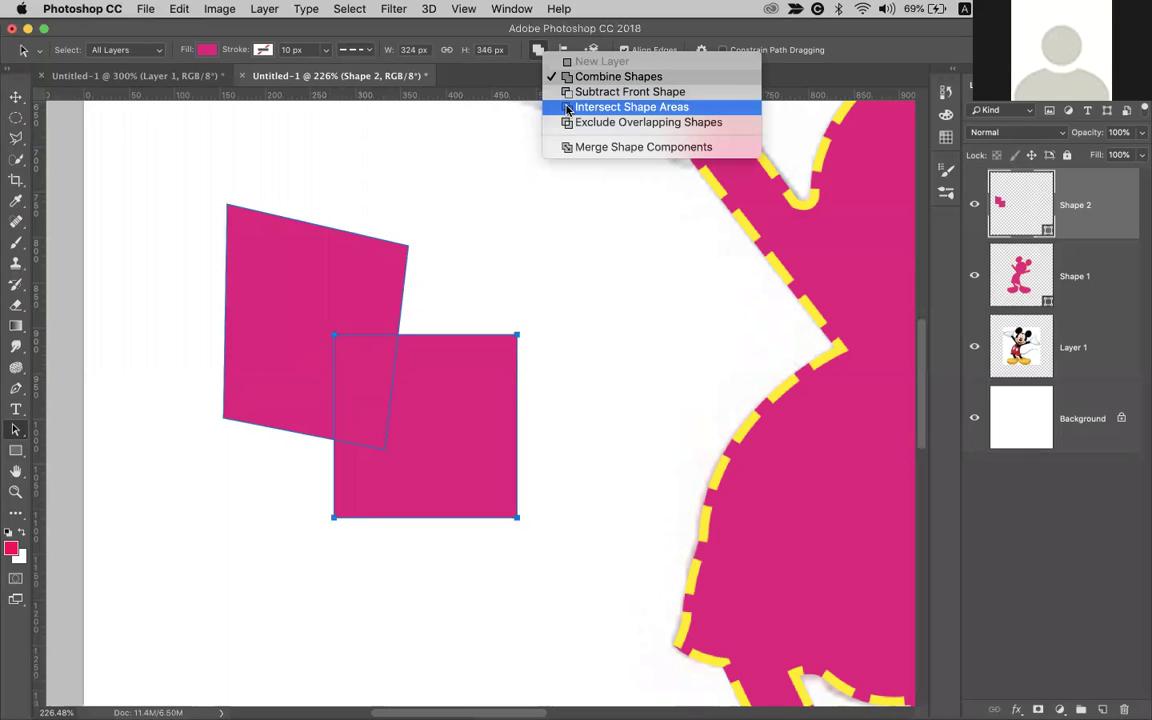
pyautogui.click(567, 107)
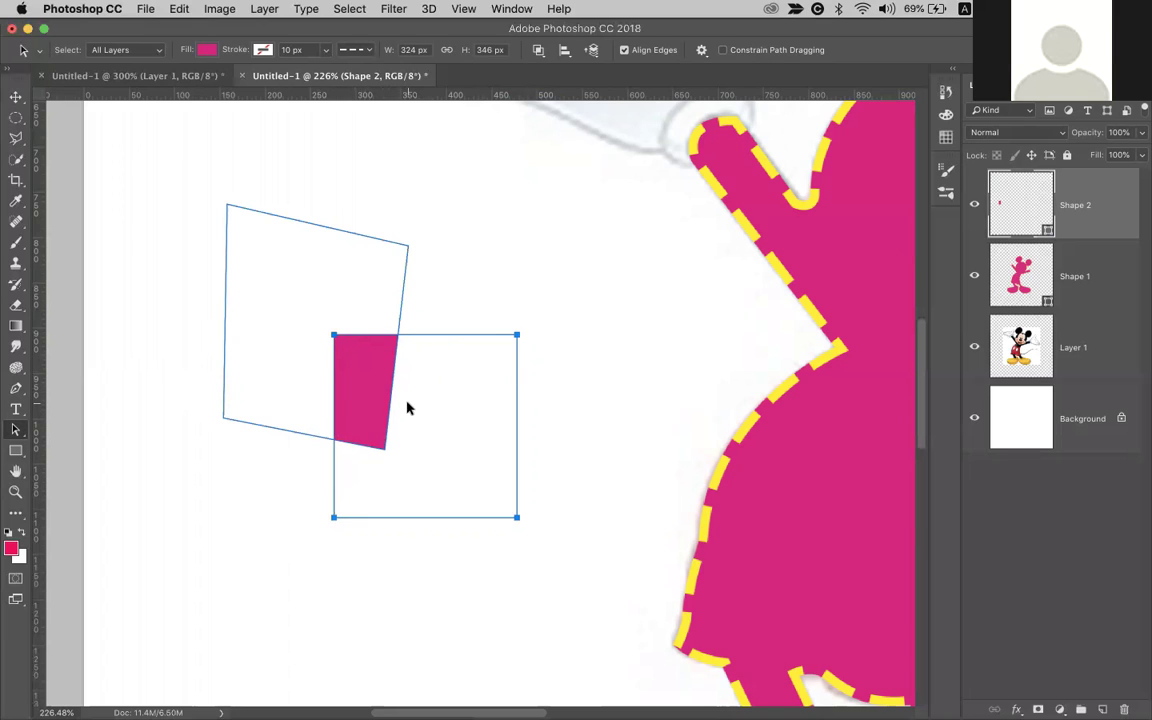
pyautogui.click(538, 50)
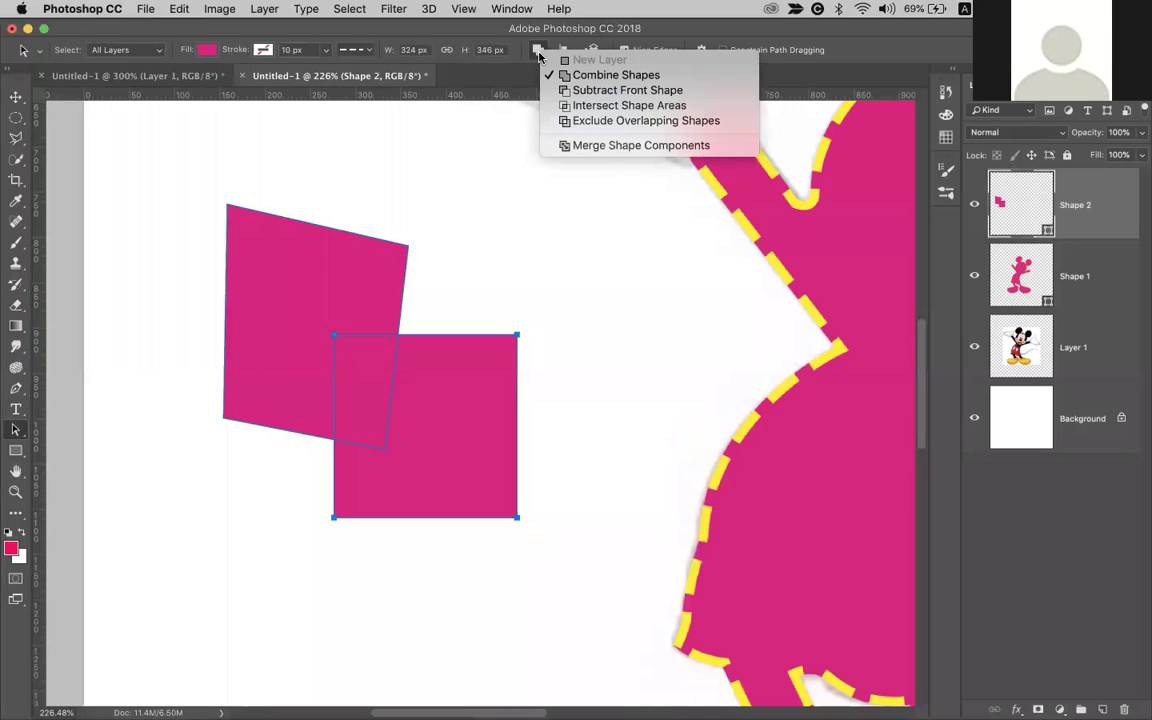
pyautogui.click(573, 122)
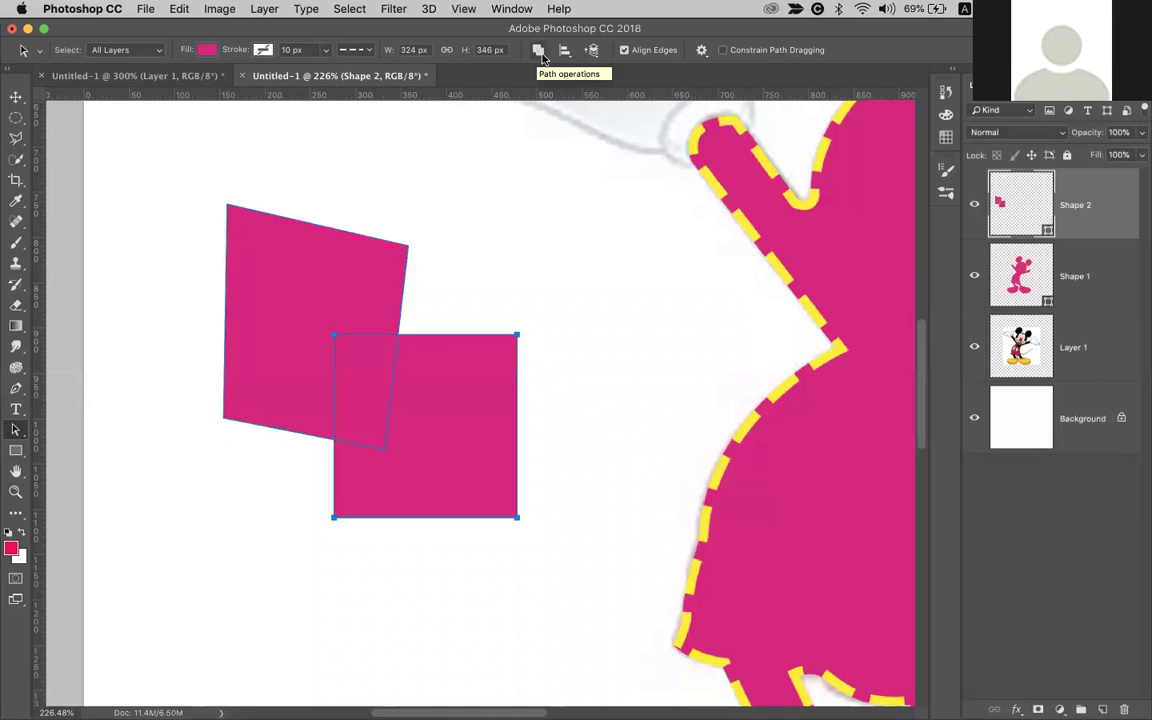
# Try Merge Shape Components on the overlapping shapes, accepting conversion of the live shape into a regular path
pyautogui.click(537, 52)
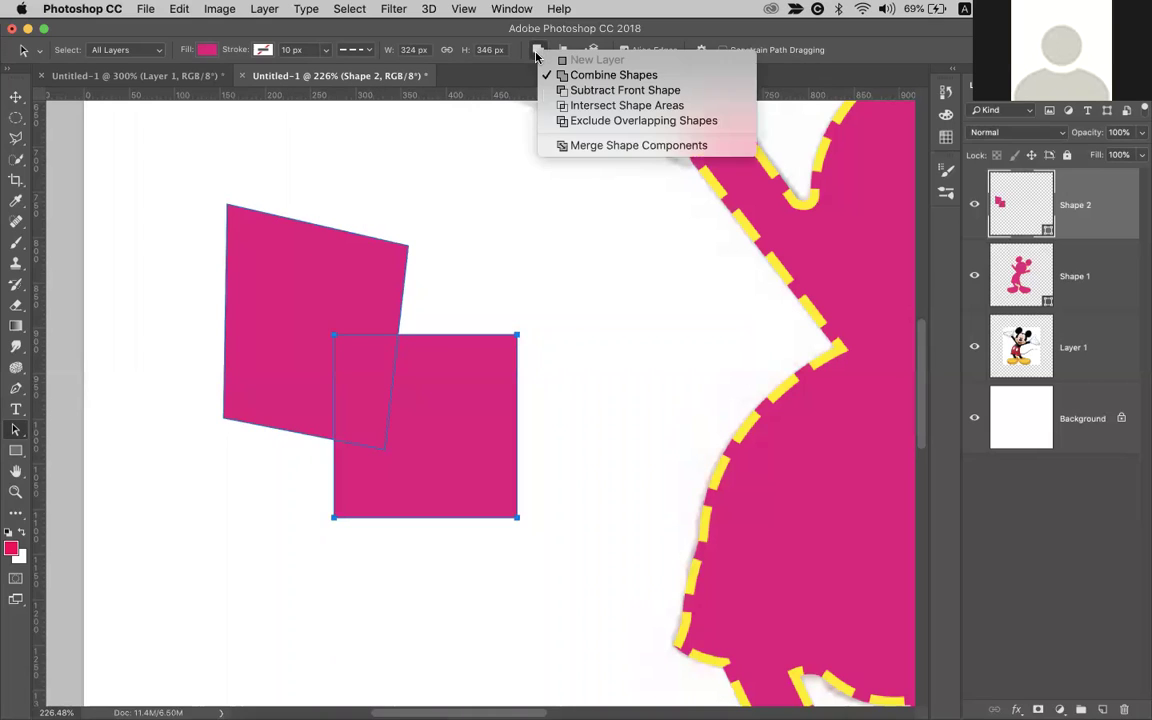
pyautogui.click(574, 147)
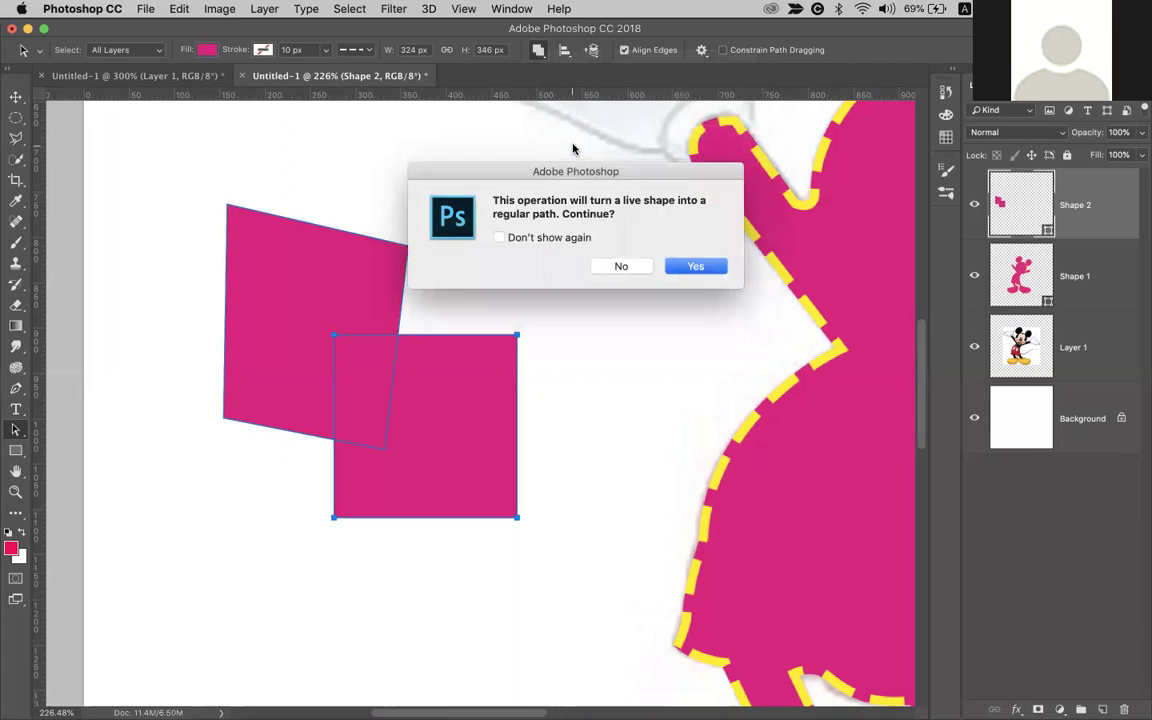
pyautogui.click(696, 266)
pyautogui.click(390, 343)
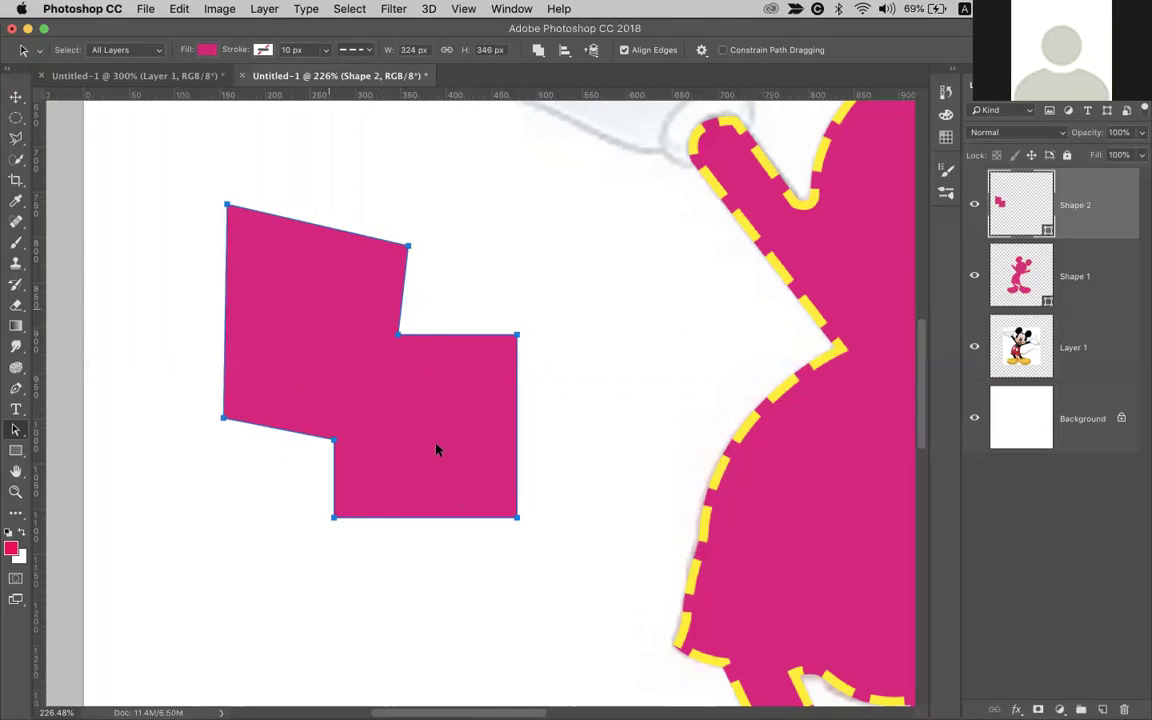
# Reposition the unmerged four-sided shape and square independently, keeping their corners overlapping within a combined area about 308 by 357 px
pyautogui.moveTo(399, 334); pyautogui.dragTo(384, 449)
pyautogui.moveTo(396, 311); pyautogui.dragTo(396, 280)
pyautogui.moveTo(430, 414); pyautogui.dragTo(400, 400)
pyautogui.click(357, 267)
pyautogui.moveTo(348, 241); pyautogui.dragTo(360, 290)
pyautogui.moveTo(435, 402); pyautogui.dragTo(435, 427)
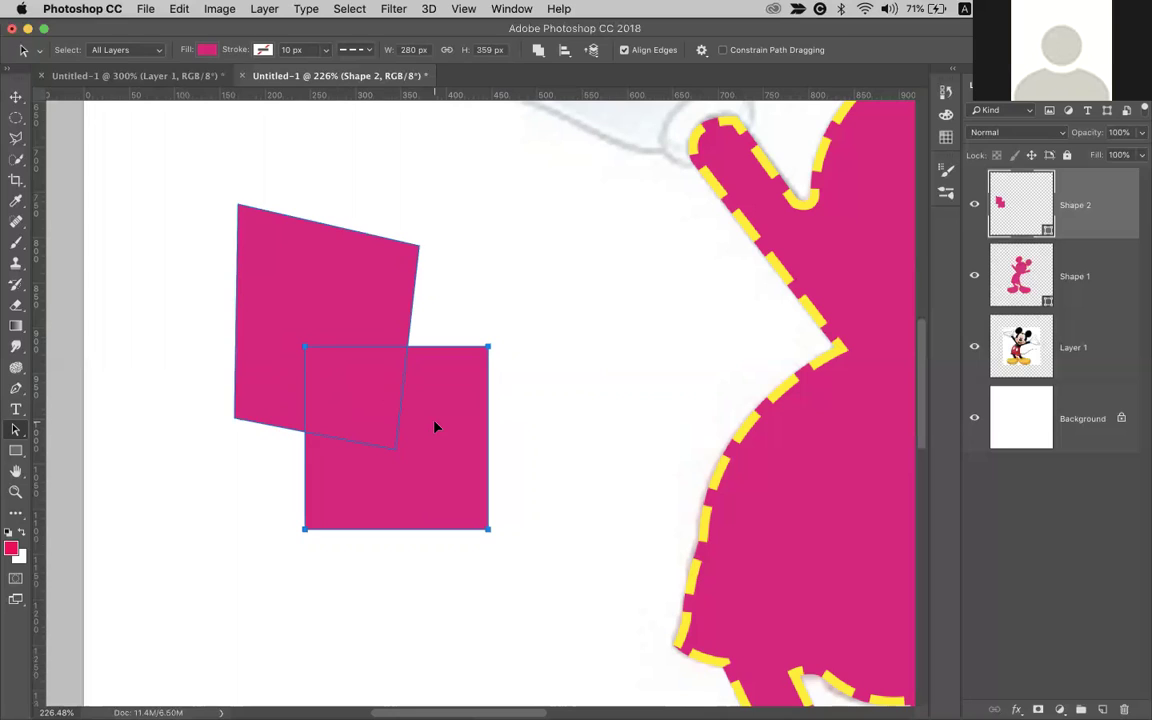
pyautogui.moveTo(434, 427); pyautogui.dragTo(459, 424)
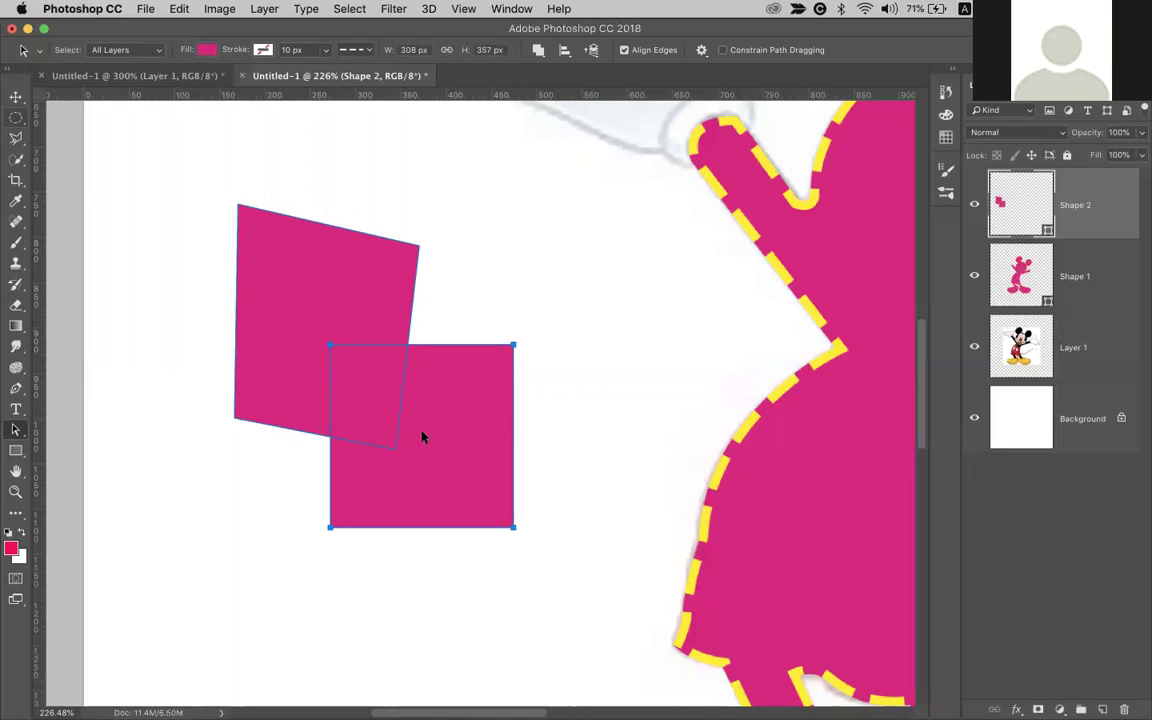
pyautogui.click(16, 431)
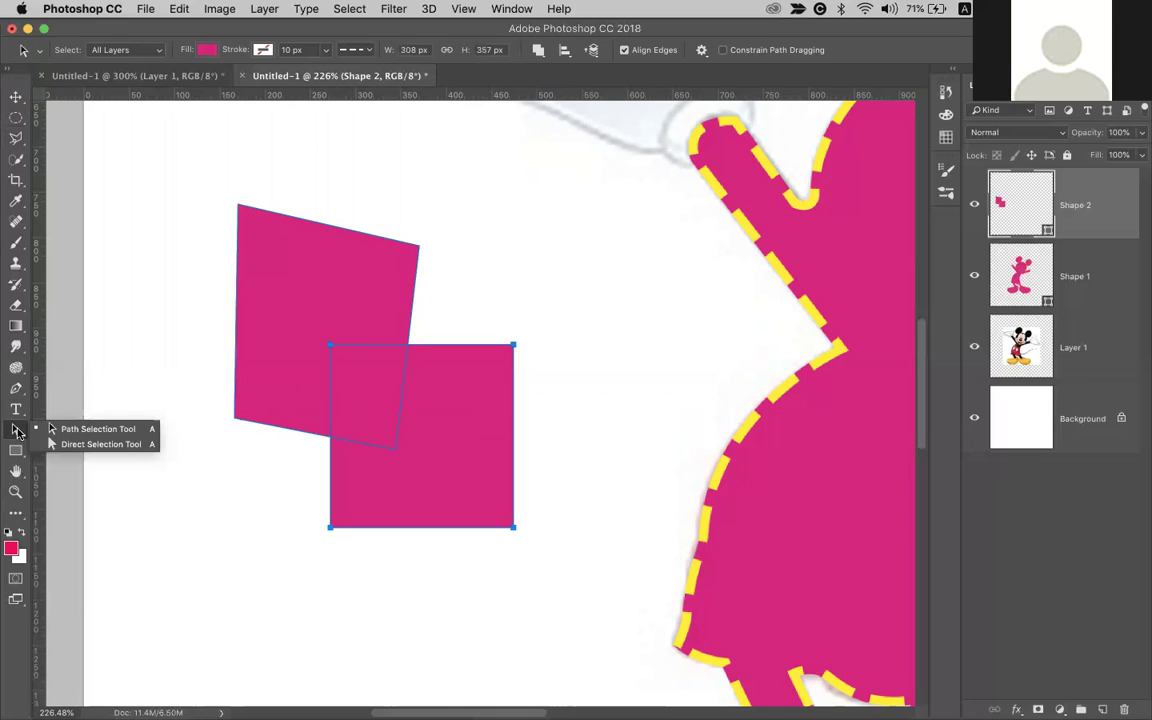
pyautogui.click(16, 97)
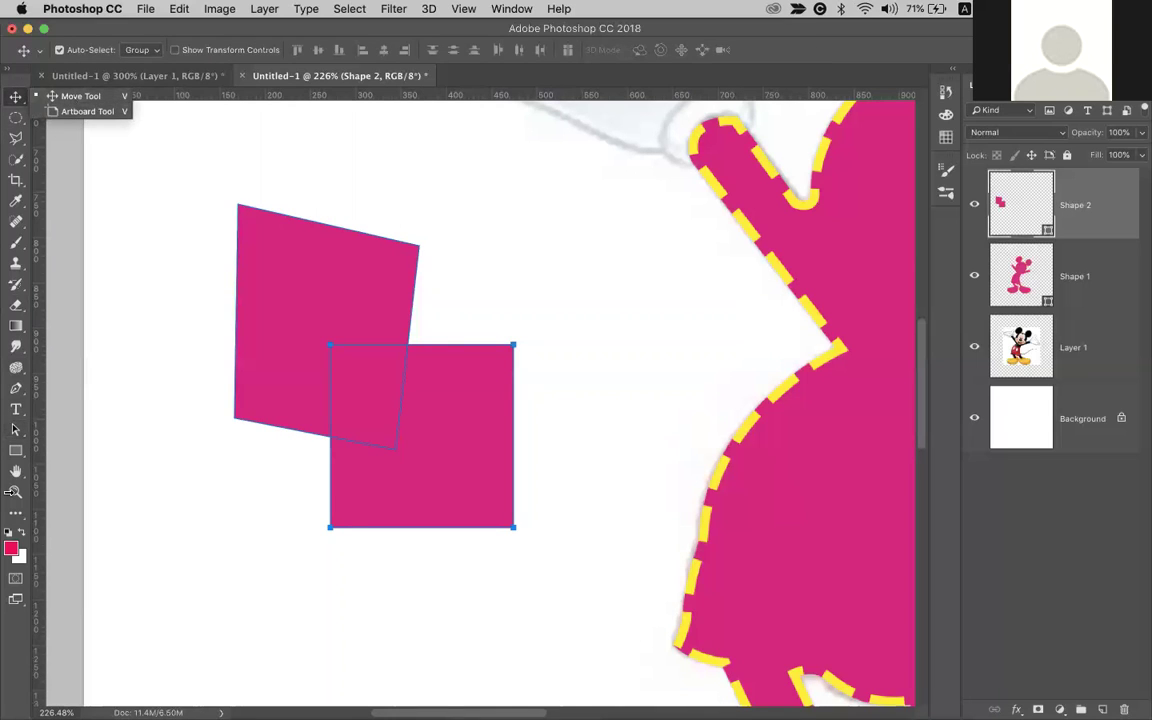
pyautogui.click(322, 353)
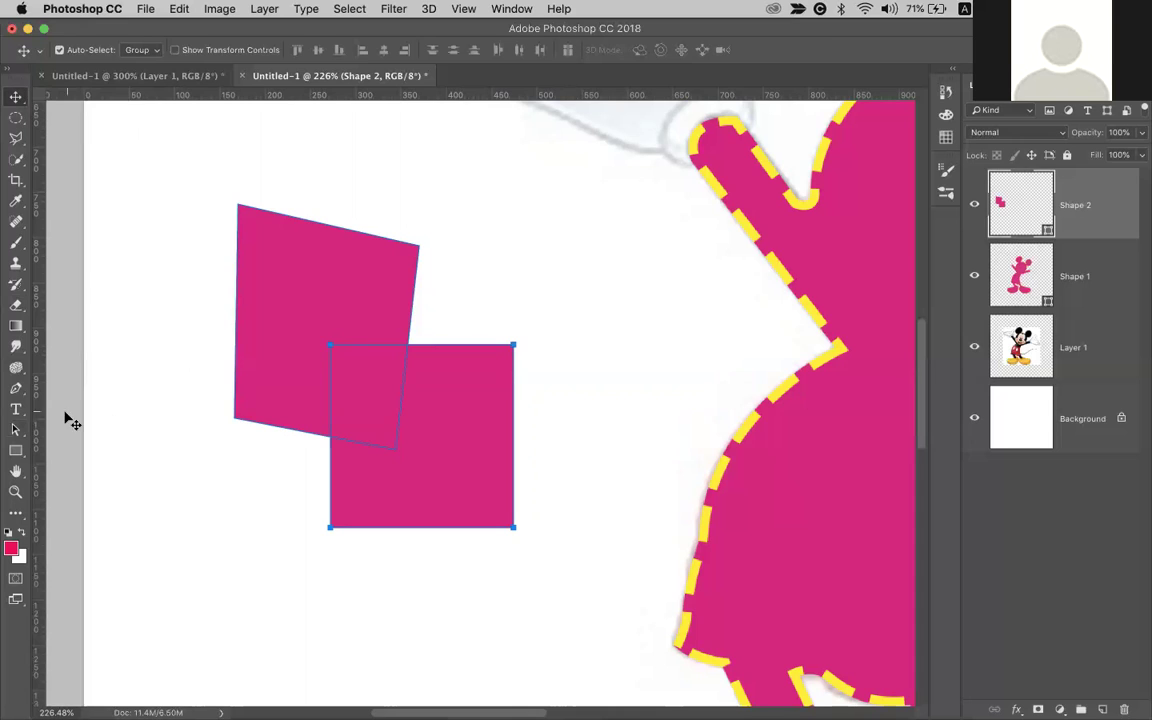
# Reposition the four-sided shape and the square one at a time, keeping their corners overlapping within about 350 by 362 px
pyautogui.click(15, 430)
pyautogui.click(380, 293)
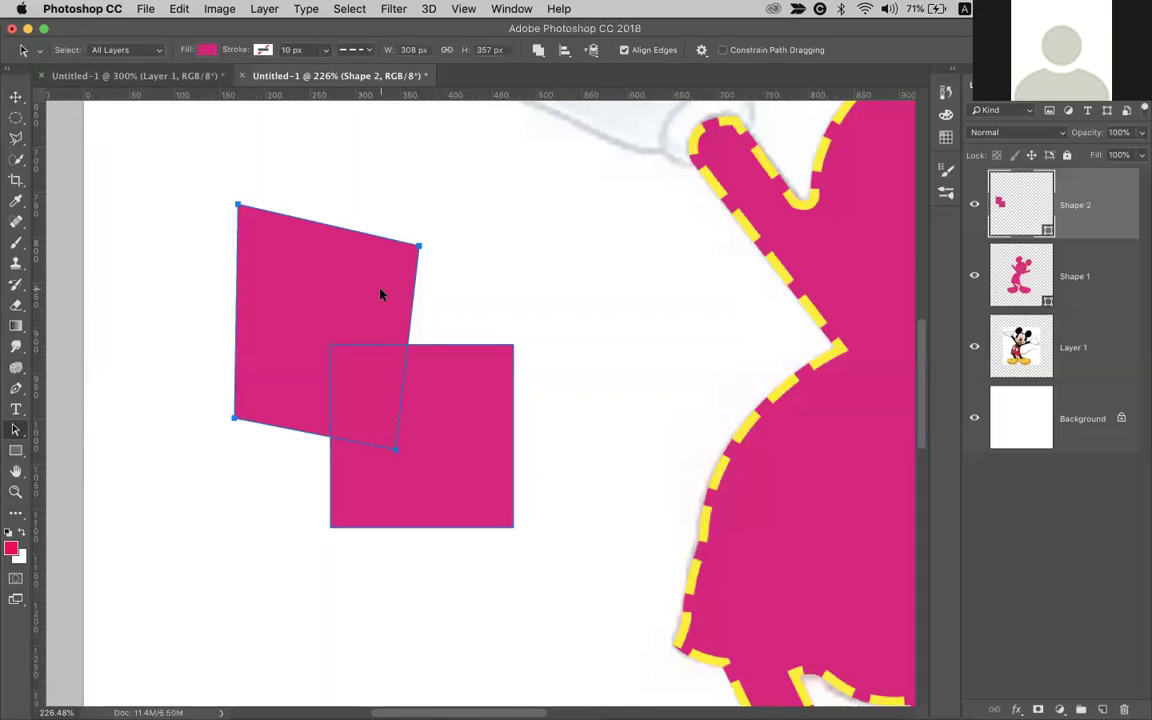
pyautogui.moveTo(390, 293); pyautogui.dragTo(356, 317)
pyautogui.click(434, 442)
pyautogui.moveTo(427, 405); pyautogui.dragTo(406, 447)
pyautogui.click(319, 360)
pyautogui.moveTo(319, 360); pyautogui.dragTo(406, 327)
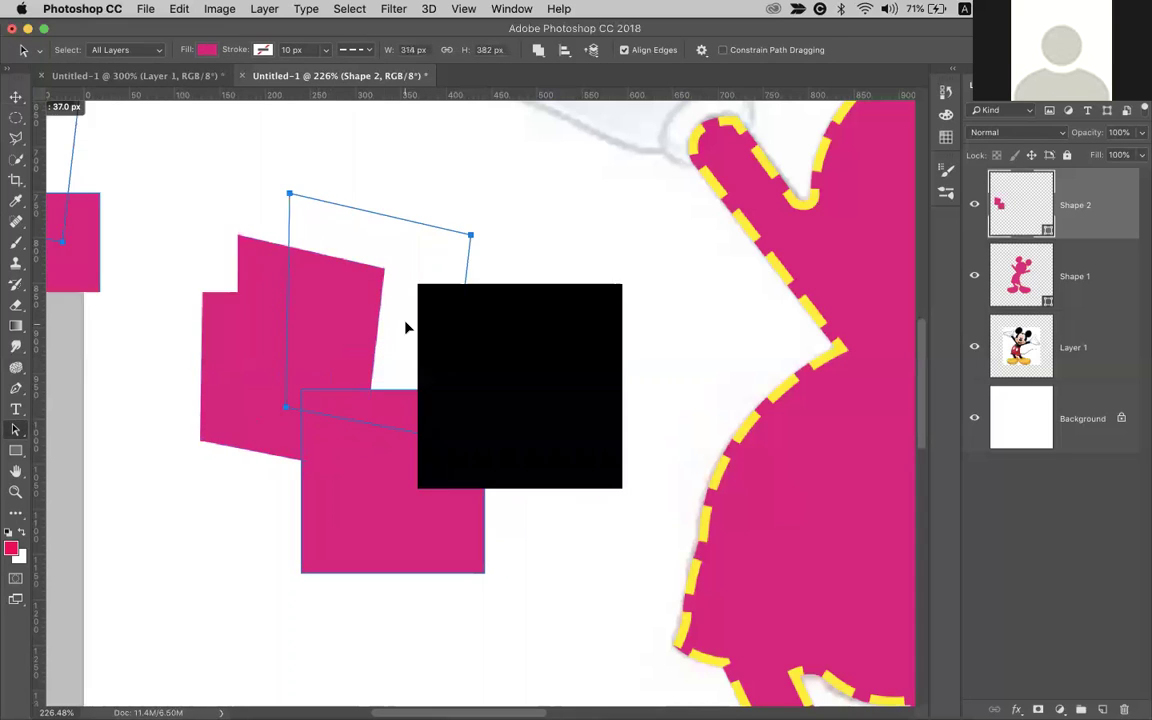
pyautogui.moveTo(383, 495); pyautogui.dragTo(470, 468)
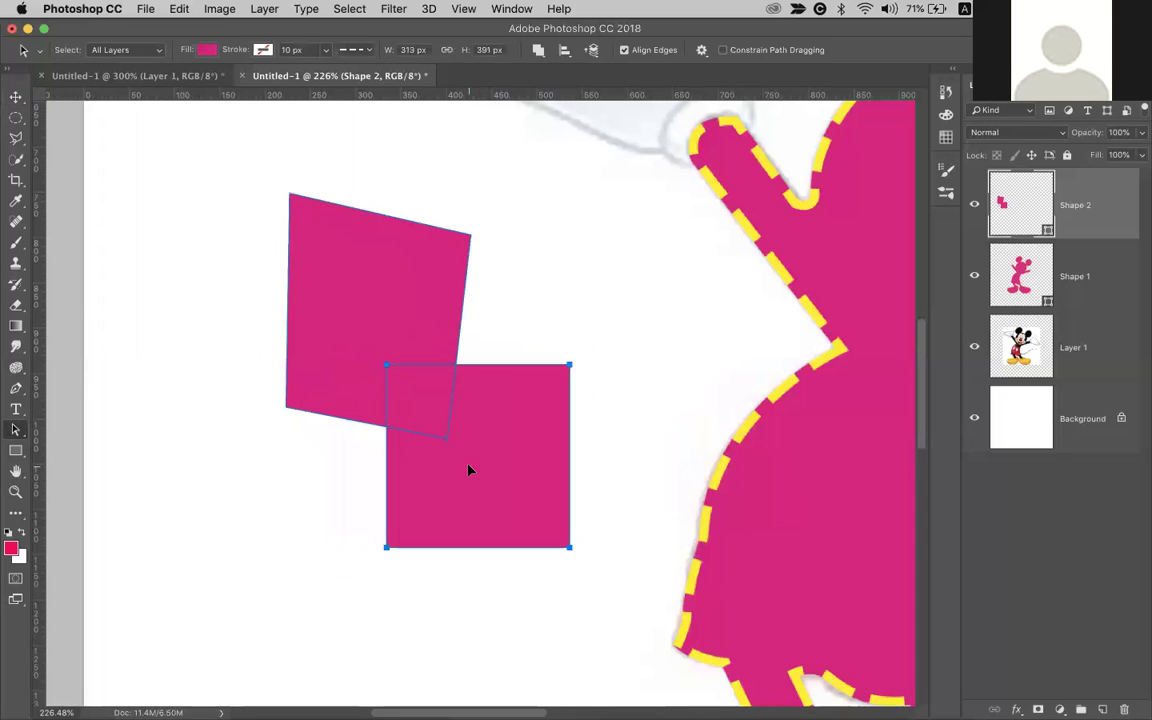
pyautogui.moveTo(447, 324); pyautogui.dragTo(413, 350)
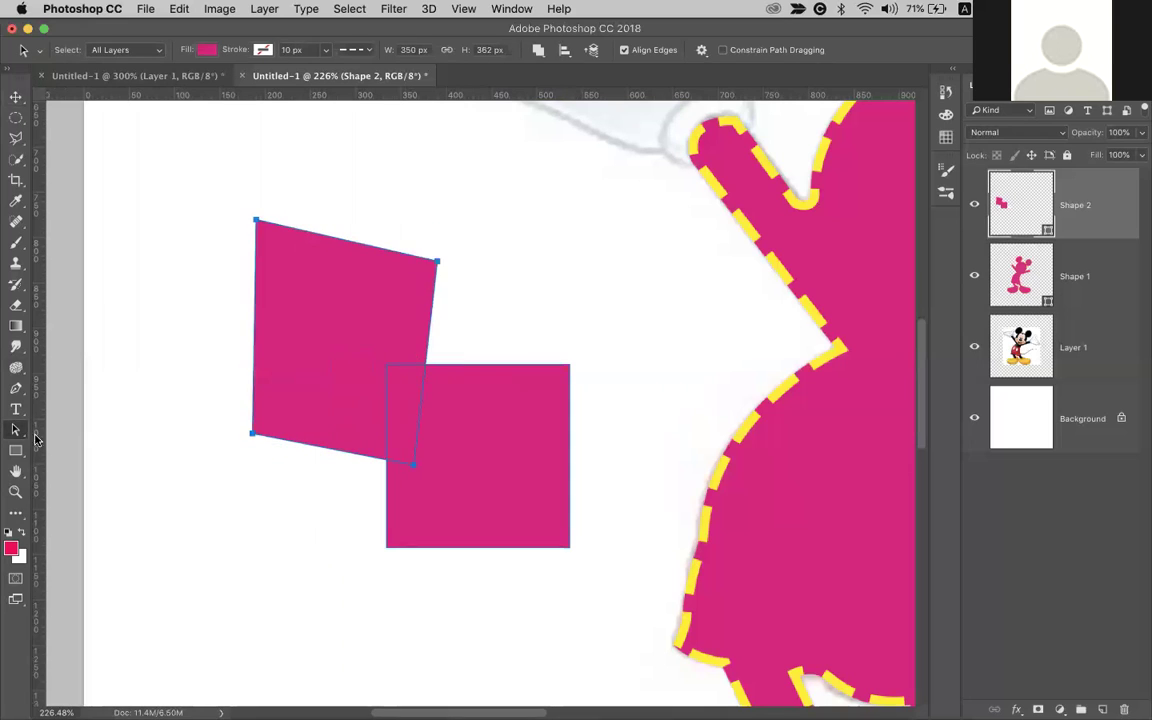
# Use the Move tool to shift the four-sided shape and the square together as one layer
pyautogui.click(16, 96)
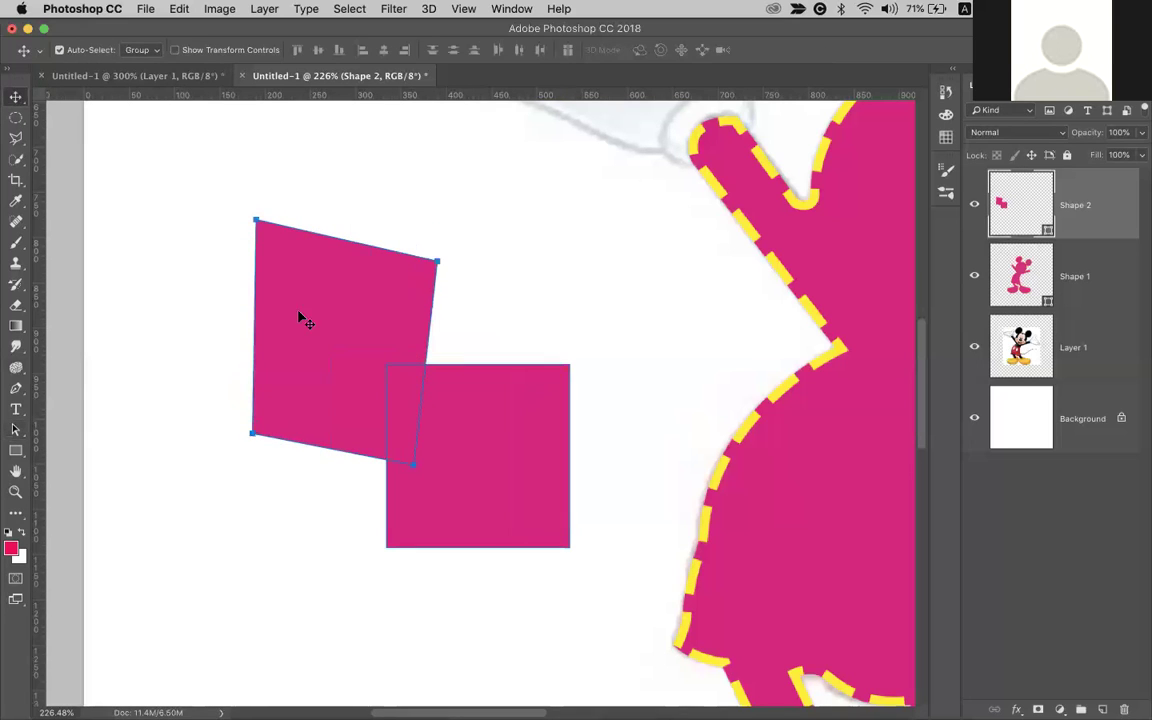
pyautogui.moveTo(496, 411); pyautogui.dragTo(481, 368)
pyautogui.moveTo(398, 305); pyautogui.dragTo(424, 407)
# Duplicate the square three times around the overlapping shapes, spreading the group over about 667 by 555 px
pyautogui.click(16, 429)
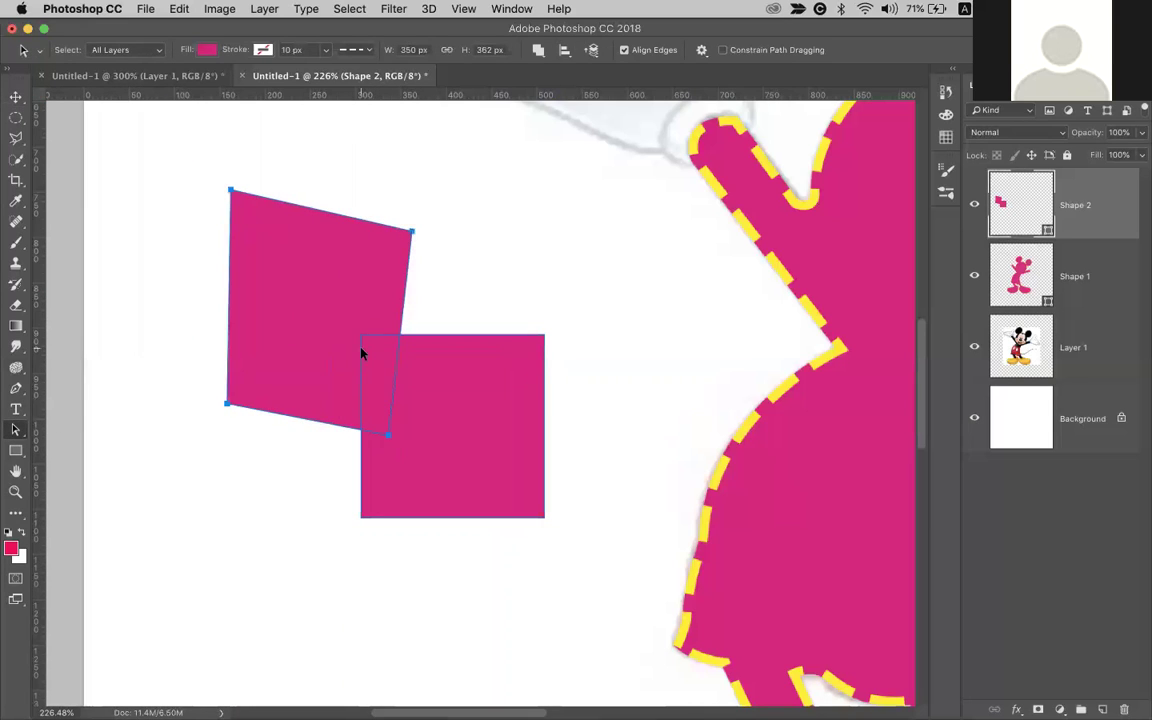
pyautogui.click(420, 357)
pyautogui.moveTo(456, 480); pyautogui.dragTo(276, 584)
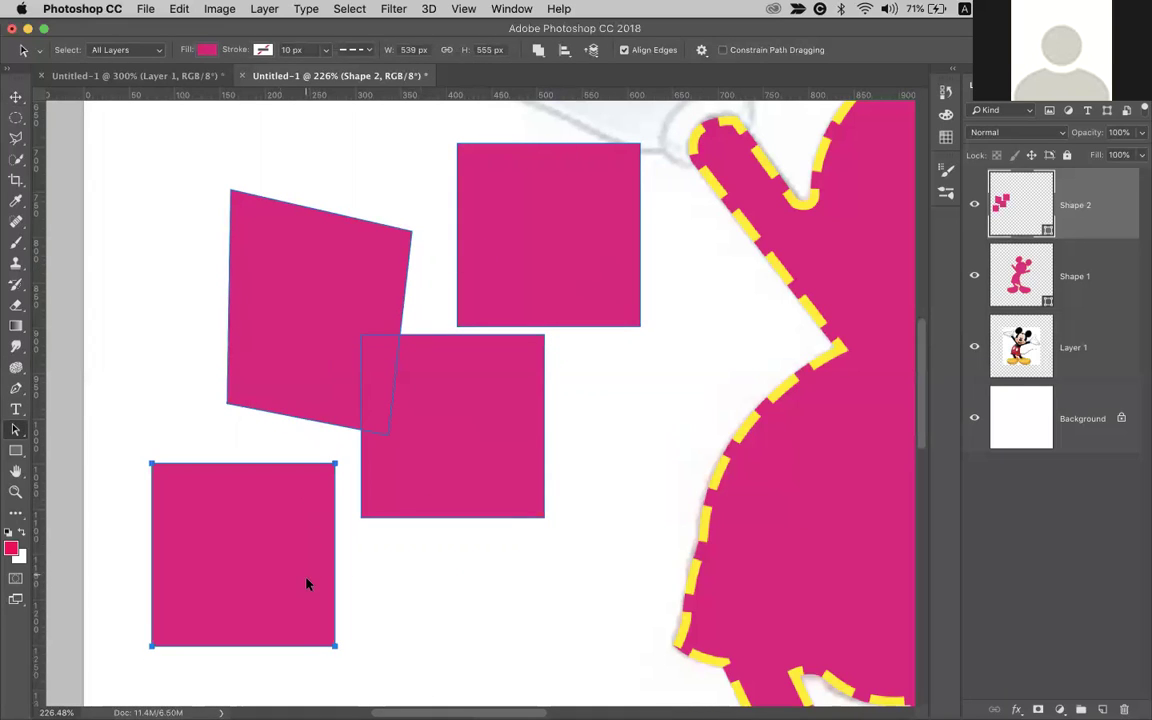
pyautogui.scroll(3, 237, 518)
pyautogui.hscroll(-3, 237, 518)
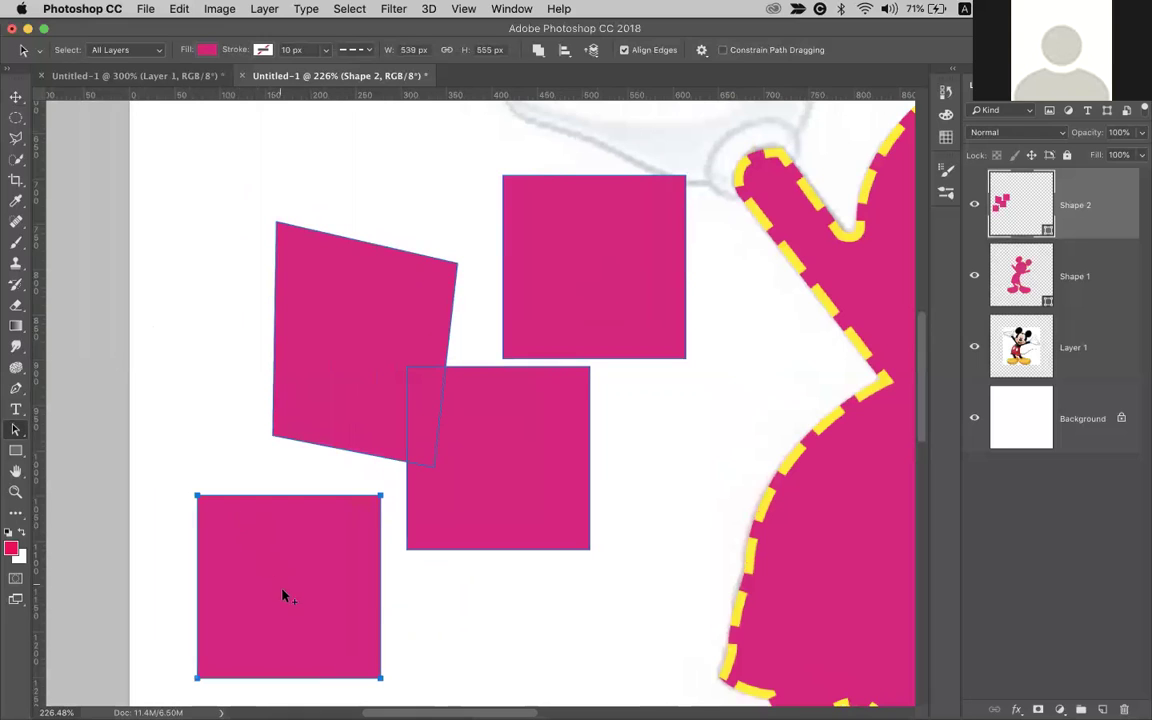
pyautogui.moveTo(241, 591); pyautogui.dragTo(663, 482)
# Change the fill colour of the Shape 2 layer to a dark navy blue
pyautogui.doubleClick(1010, 208)
pyautogui.click(783, 414)
pyautogui.click(797, 521)
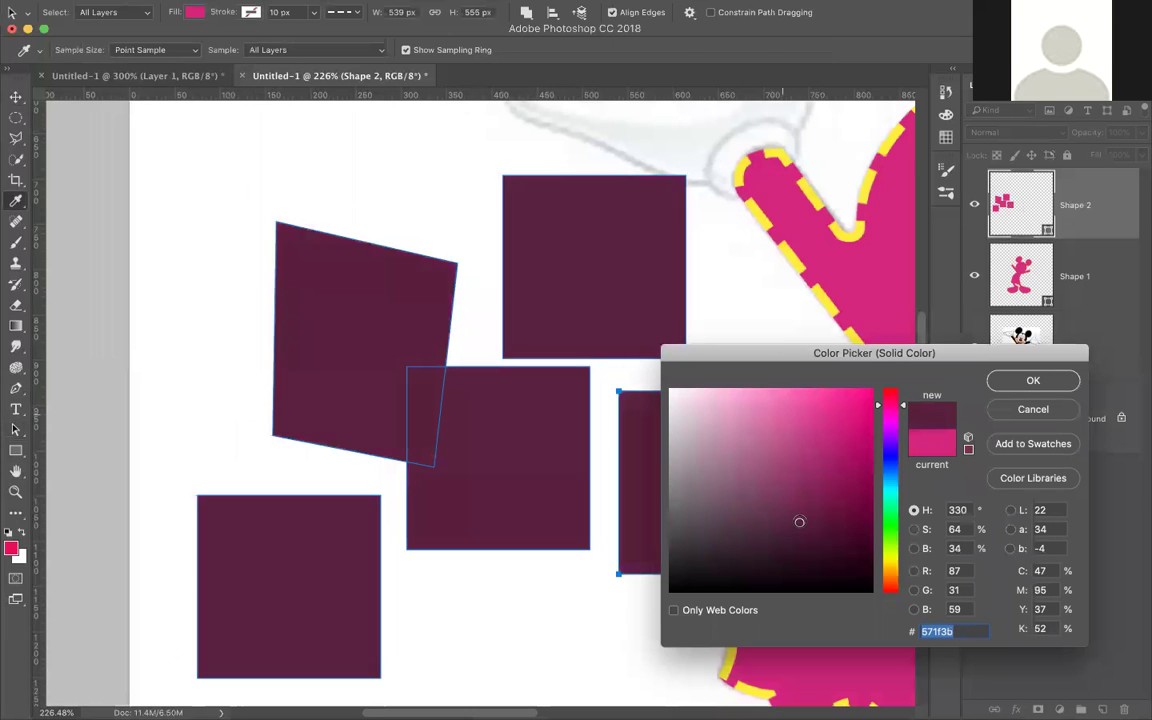
pyautogui.moveTo(889, 405); pyautogui.dragTo(889, 465)
pyautogui.click(1030, 381)
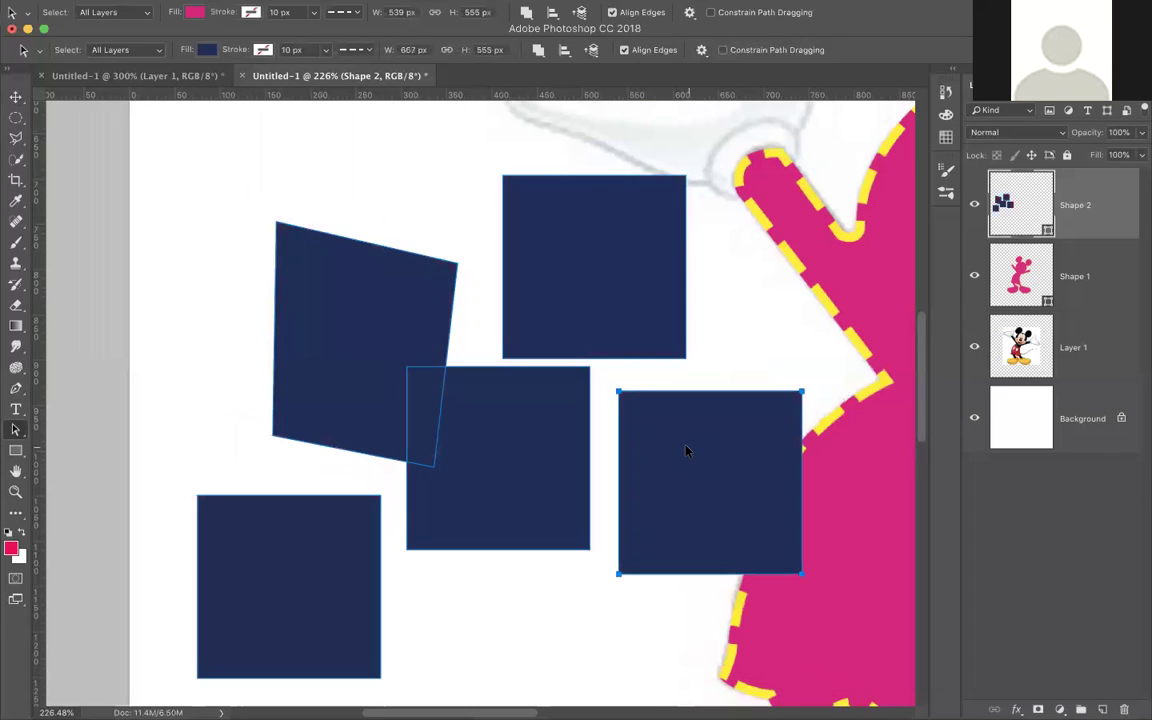
# Duplicate another square above the four-sided shape, extending the group to about 678 by 710 px
pyautogui.moveTo(764, 523); pyautogui.dragTo(337, 172)
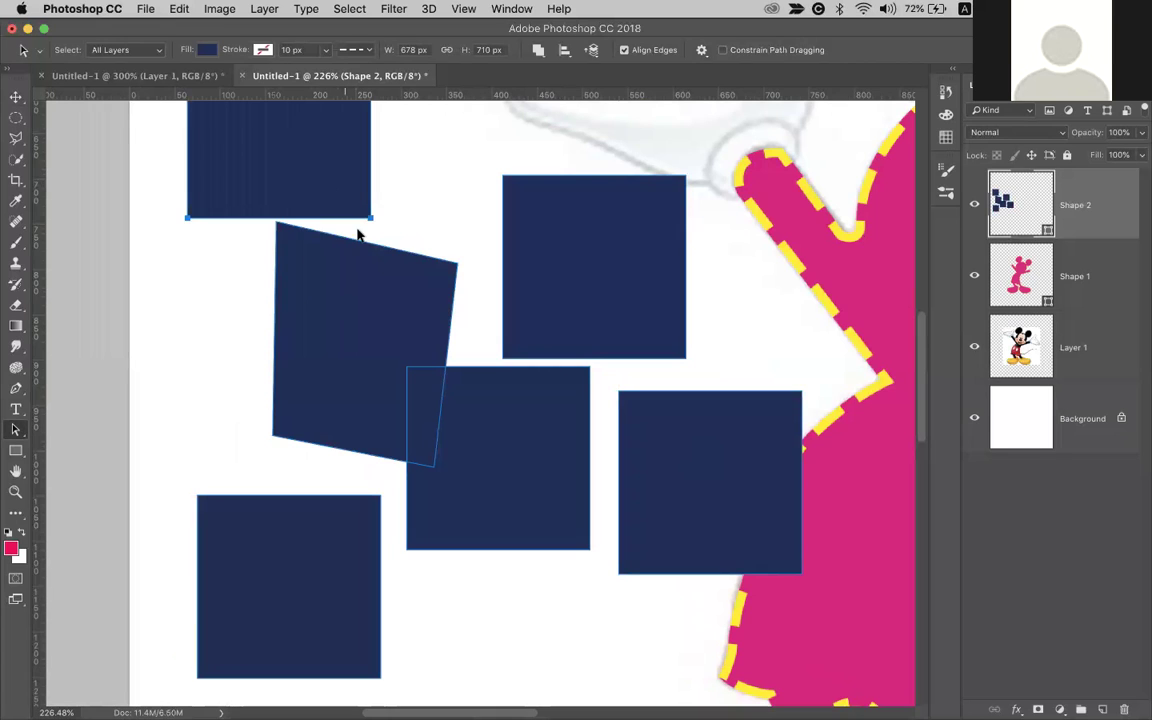
pyautogui.scroll(-2, 362, 249)
pyautogui.scroll(-2, 365, 249)
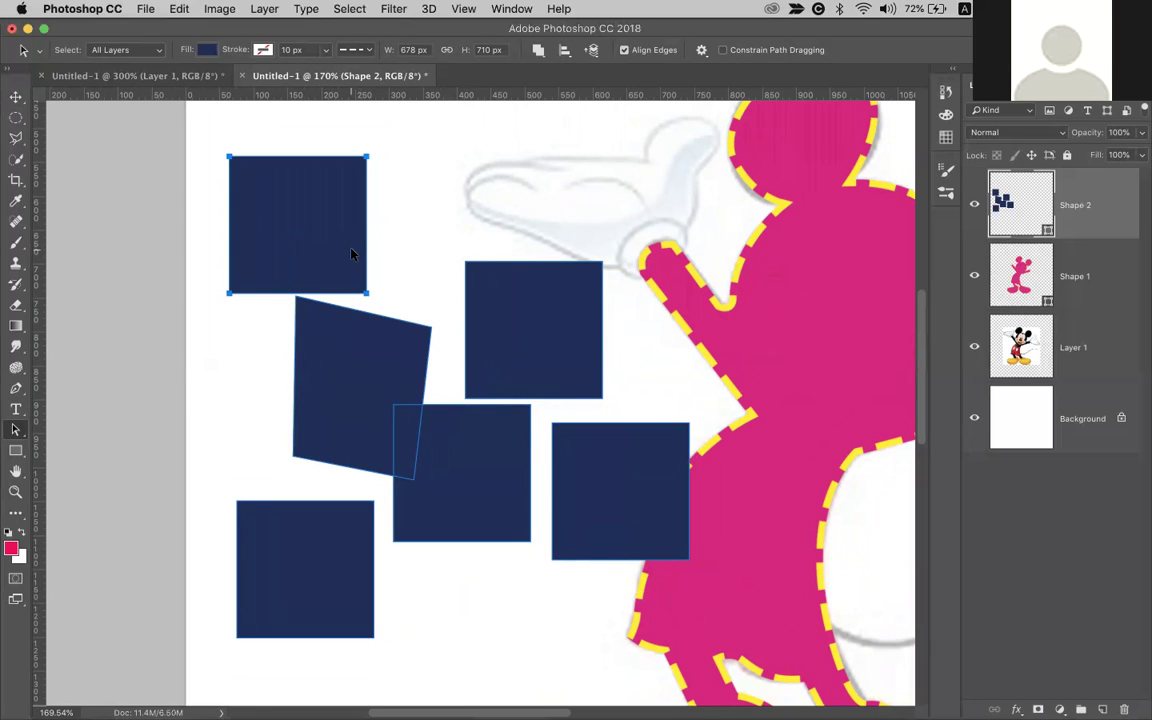
# Try selecting the navy shapes individually and several at once, clear the selection, and pick single squares again
pyautogui.click(375, 357)
pyautogui.click(474, 468)
pyautogui.click(514, 391)
pyautogui.click(594, 463)
pyautogui.keyDown('shift'); pyautogui.click(501, 485); pyautogui.keyUp('shift')
pyautogui.keyDown('shift'); pyautogui.click(362, 386); pyautogui.keyUp('shift')
pyautogui.keyDown('shift'); pyautogui.click(506, 363); pyautogui.keyUp('shift')
pyautogui.keyDown('shift'); pyautogui.click(524, 334); pyautogui.keyUp('shift')
pyautogui.keyDown('shift'); pyautogui.click(380, 357); pyautogui.keyUp('shift')
pyautogui.keyDown('shift'); pyautogui.click(319, 540); pyautogui.keyUp('shift')
pyautogui.keyDown('shift'); pyautogui.click(343, 420); pyautogui.keyUp('shift')
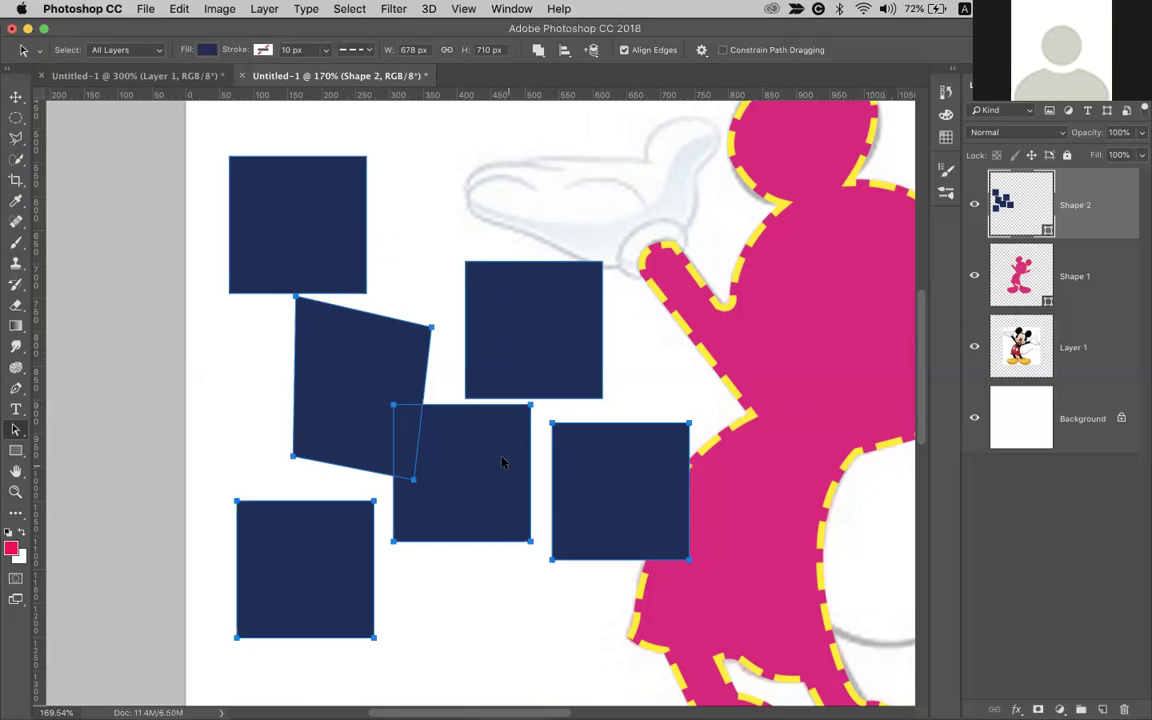
pyautogui.click(377, 278)
pyautogui.press('v')
pyautogui.press('a')
pyautogui.click(363, 281)
pyautogui.click(505, 343)
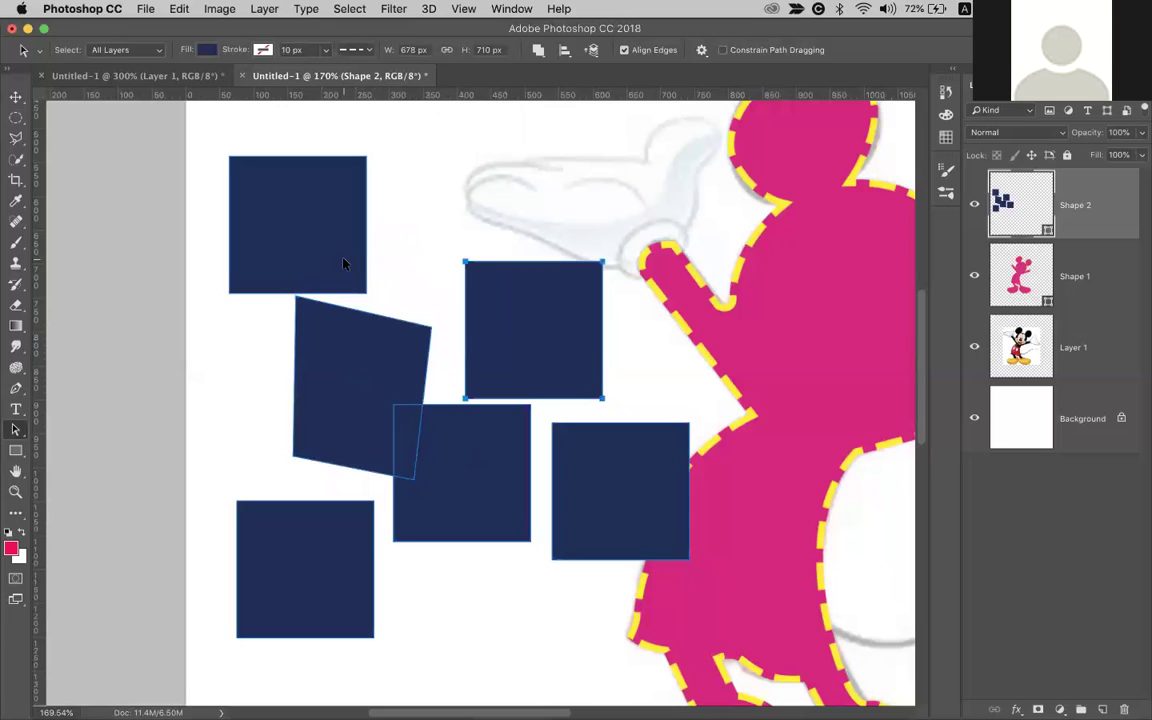
# Delete the four-sided shape and the square it overlapped, accepting conversion of the live shape into a regular path each time
pyautogui.moveTo(523, 320); pyautogui.dragTo(474, 252)
pyautogui.click(401, 397)
pyautogui.moveTo(401, 397); pyautogui.dragTo(414, 411)
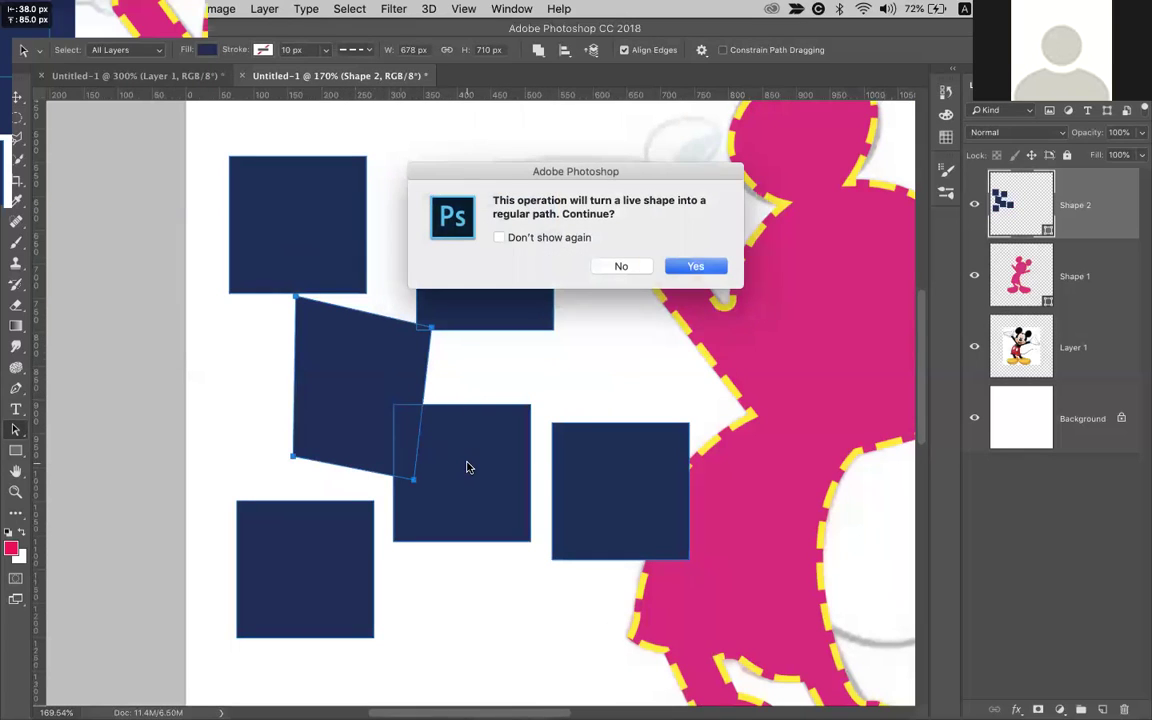
pyautogui.click(695, 267)
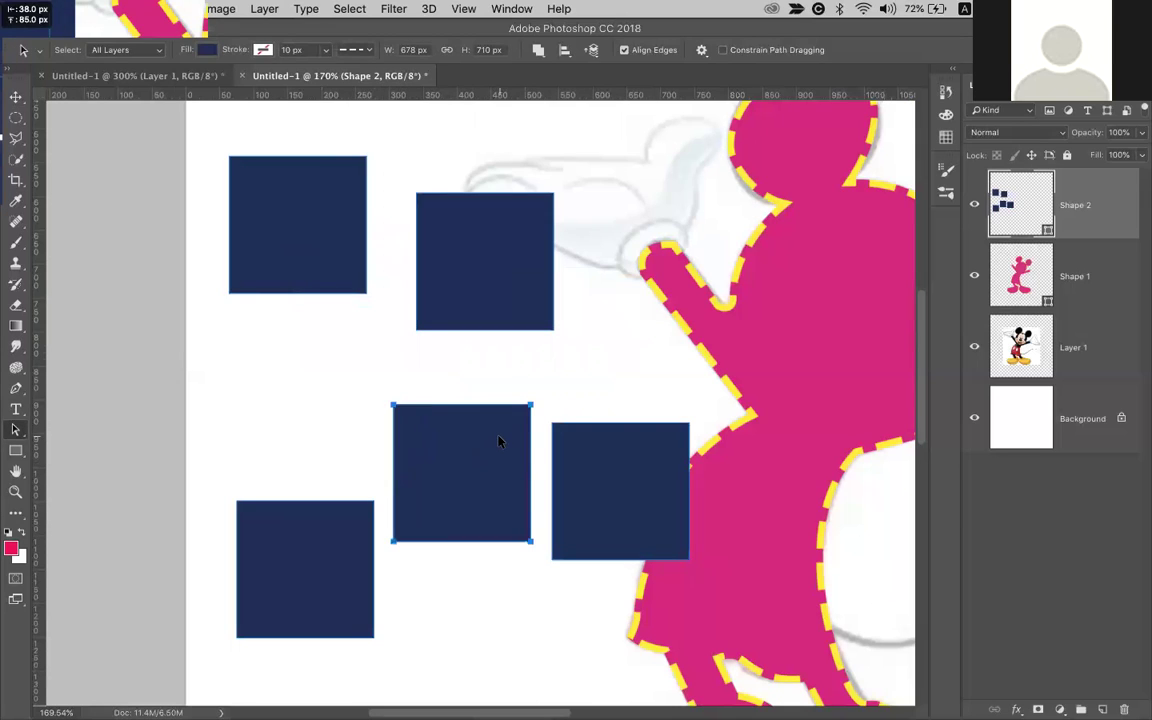
pyautogui.moveTo(514, 455); pyautogui.dragTo(390, 373)
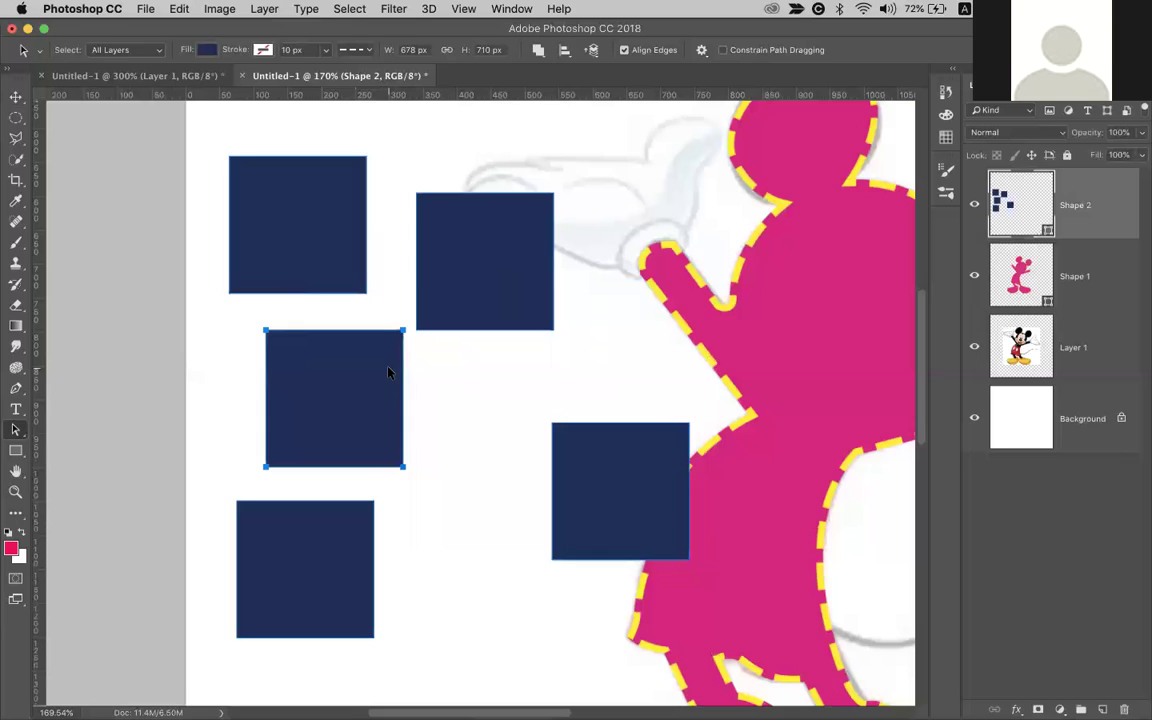
pyautogui.click(390, 373)
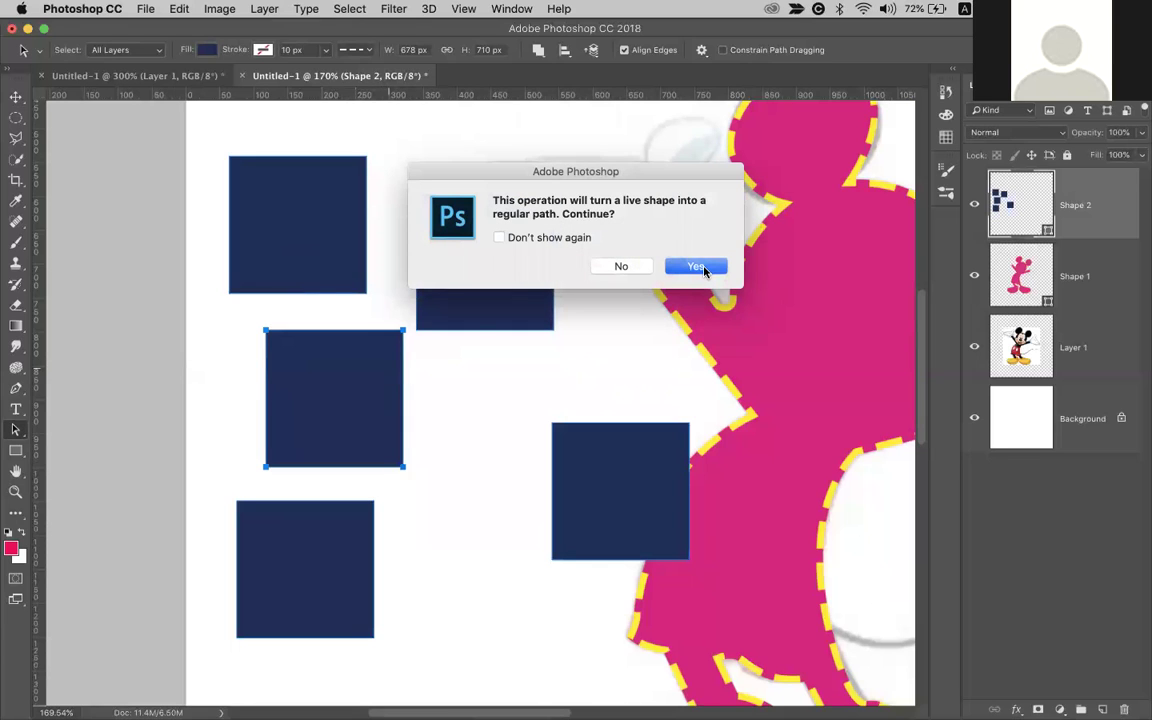
pyautogui.click(695, 267)
# Arrange three of the remaining squares in an evenly levelled horizontal row above the lower square
pyautogui.moveTo(326, 264); pyautogui.dragTo(326, 437)
pyautogui.moveTo(473, 267); pyautogui.dragTo(469, 407)
pyautogui.moveTo(584, 481); pyautogui.dragTo(567, 385)
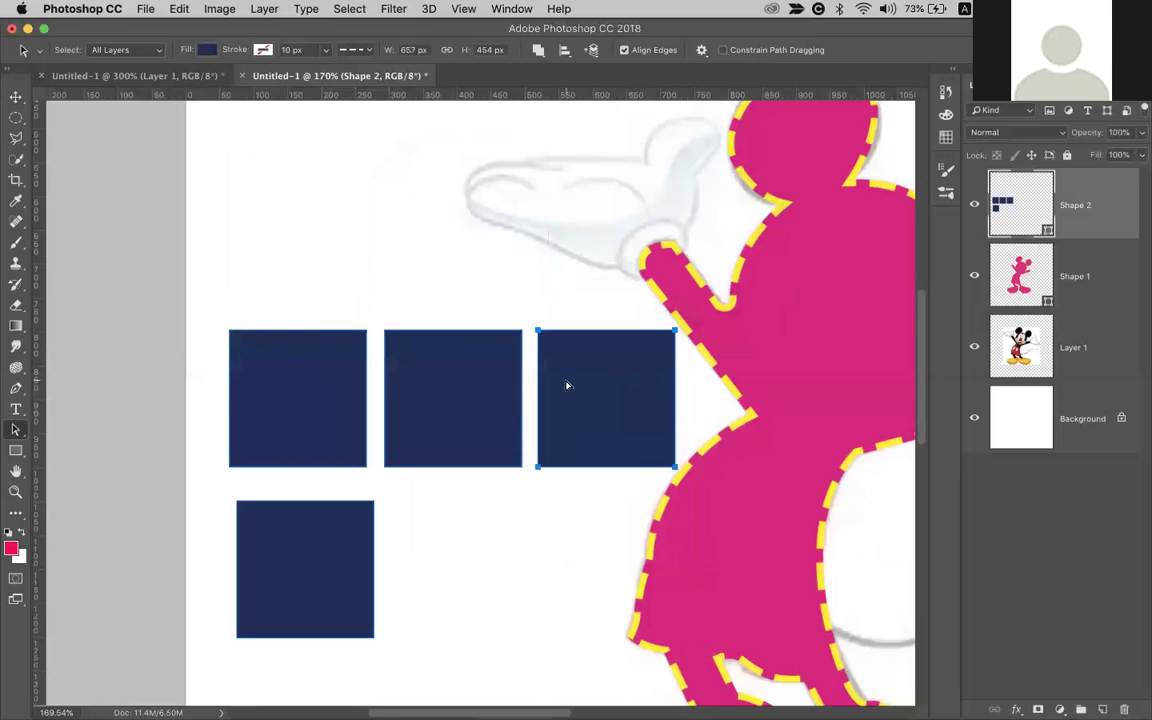
# Delete every square except the first one in the row, accepting each conversion to a regular path
pyautogui.moveTo(474, 416); pyautogui.dragTo(474, 545)
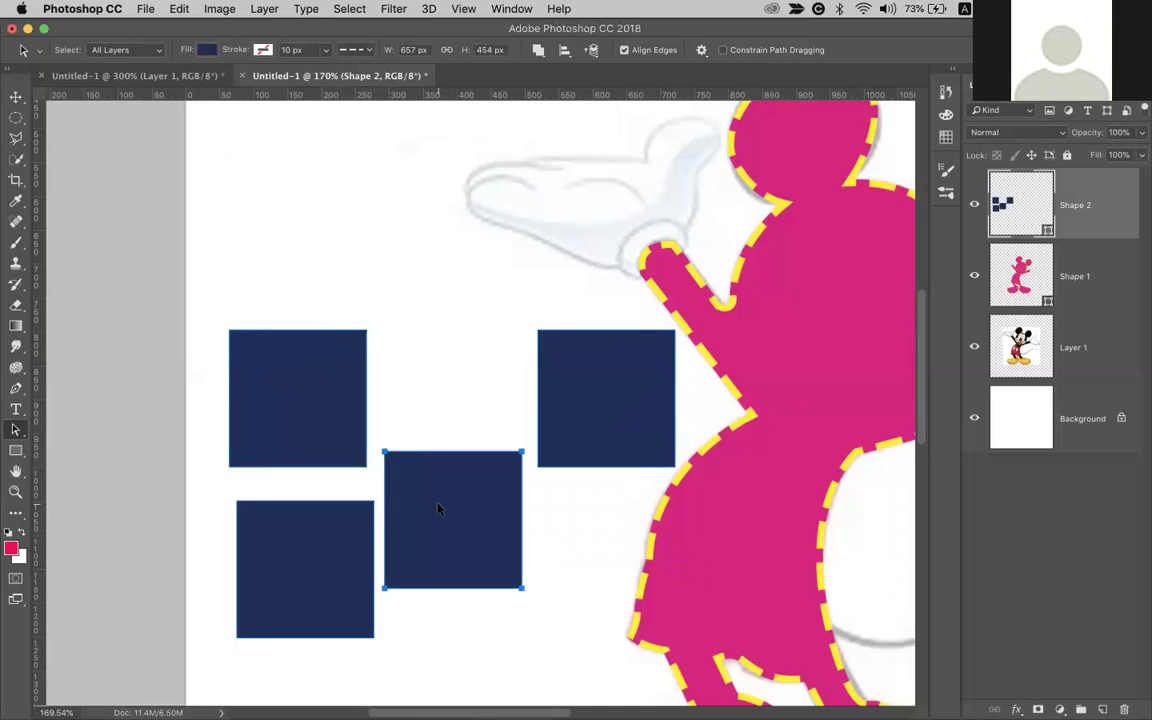
pyautogui.keyDown('shift'); pyautogui.click(567, 433); pyautogui.keyUp('shift')
pyautogui.click(685, 268)
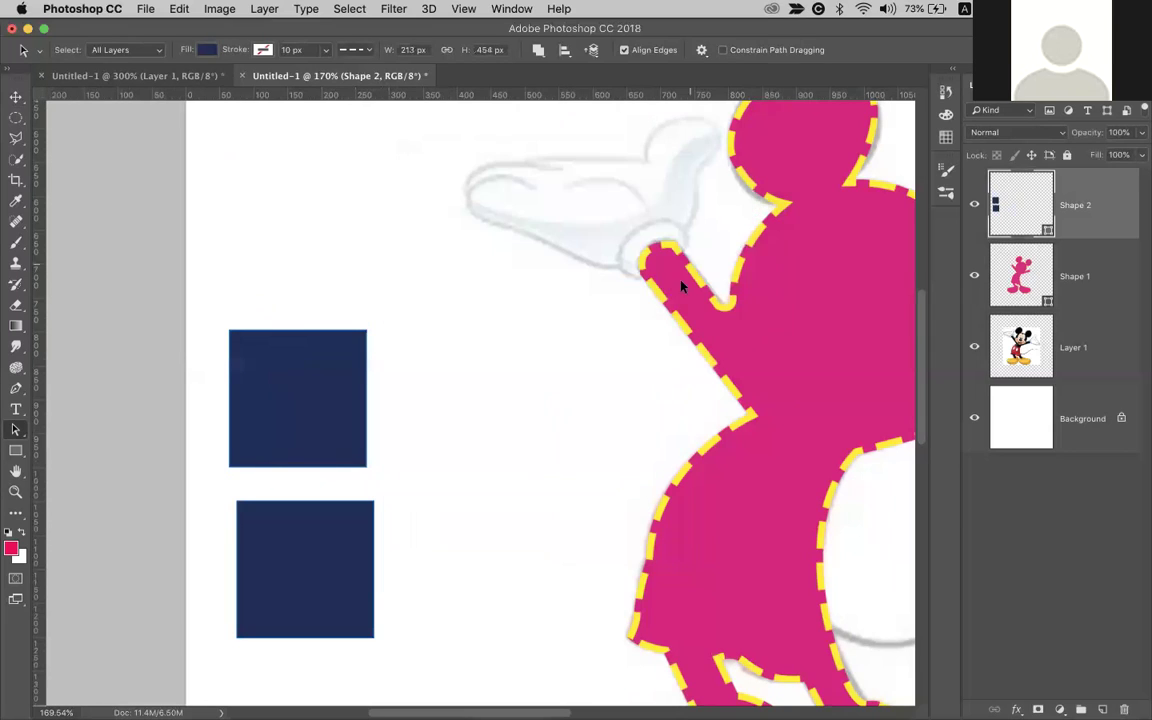
pyautogui.click(335, 440)
pyautogui.click(337, 560)
pyautogui.press('Delete')
pyautogui.click(695, 262)
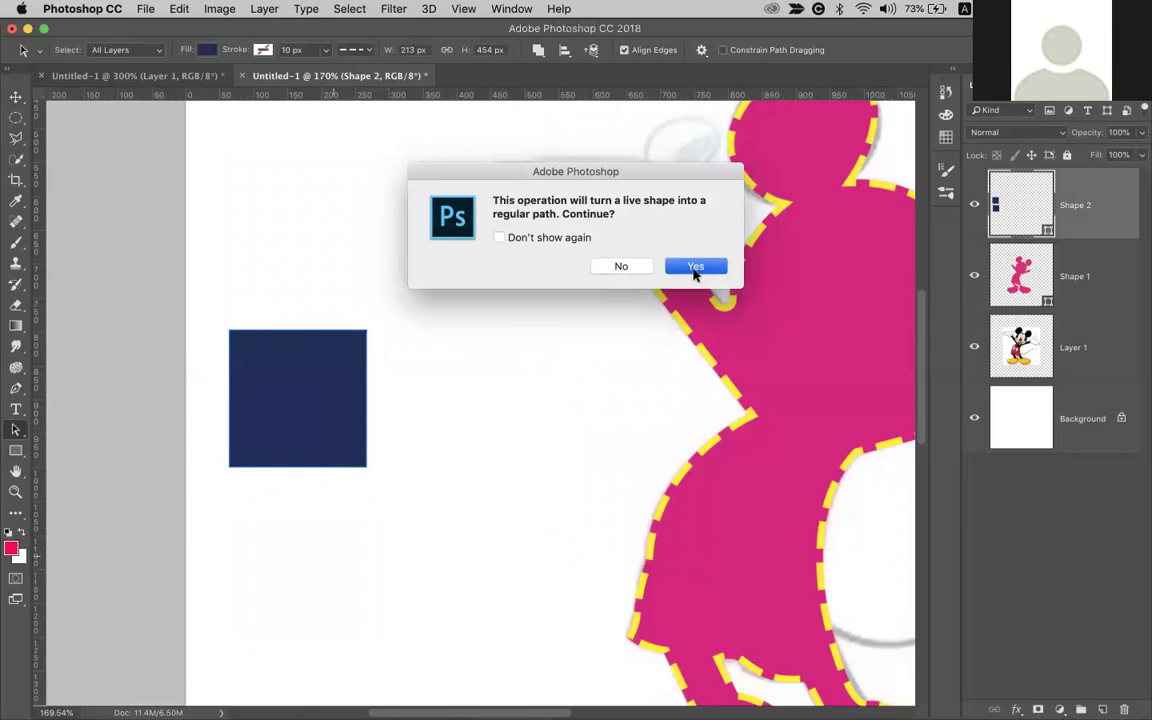
# Shorten the remaining square vertically with Free Transform into a wide rectangle, keeping its 202 px width
pyautogui.click(345, 420)
pyautogui.press('super+t')
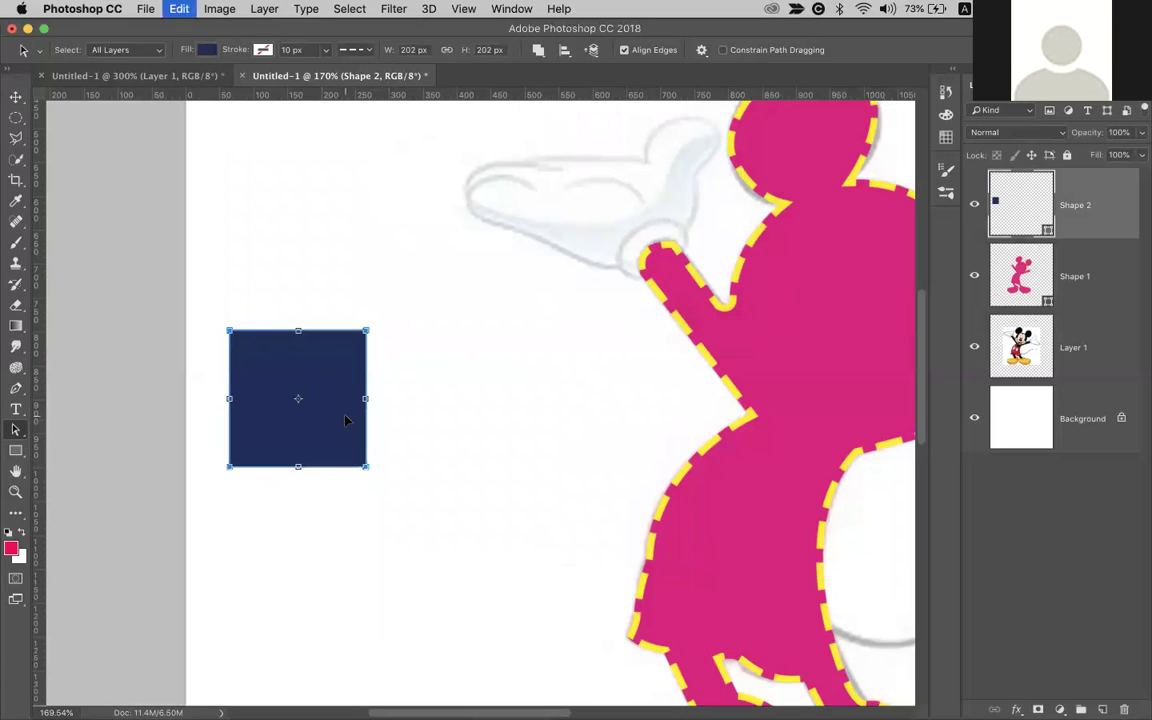
pyautogui.moveTo(298, 467); pyautogui.dragTo(568, 375)
pyautogui.press('Return')
# Duplicate the rectangle twice to form three staggered rectangles spanning about 644 by 224 px
pyautogui.moveTo(470, 405); pyautogui.dragTo(470, 459)
pyautogui.moveTo(575, 390); pyautogui.dragTo(577, 406)
pyautogui.moveTo(481, 432); pyautogui.dragTo(475, 448)
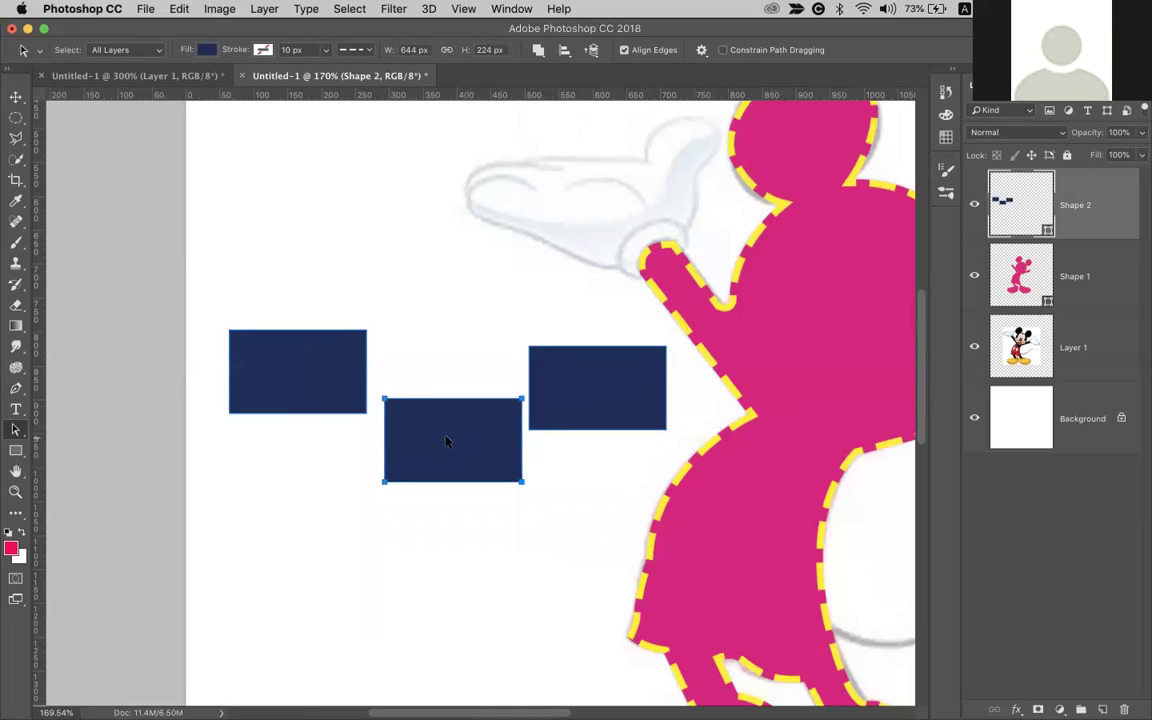
# Select all three staggered rectangles and align them by their Left Edges
pyautogui.keyDown('shift'); pyautogui.click(342, 378); pyautogui.keyUp('shift')
pyautogui.keyDown('shift'); pyautogui.click(613, 406); pyautogui.keyUp('shift')
pyautogui.press('super+alt+shift+i')
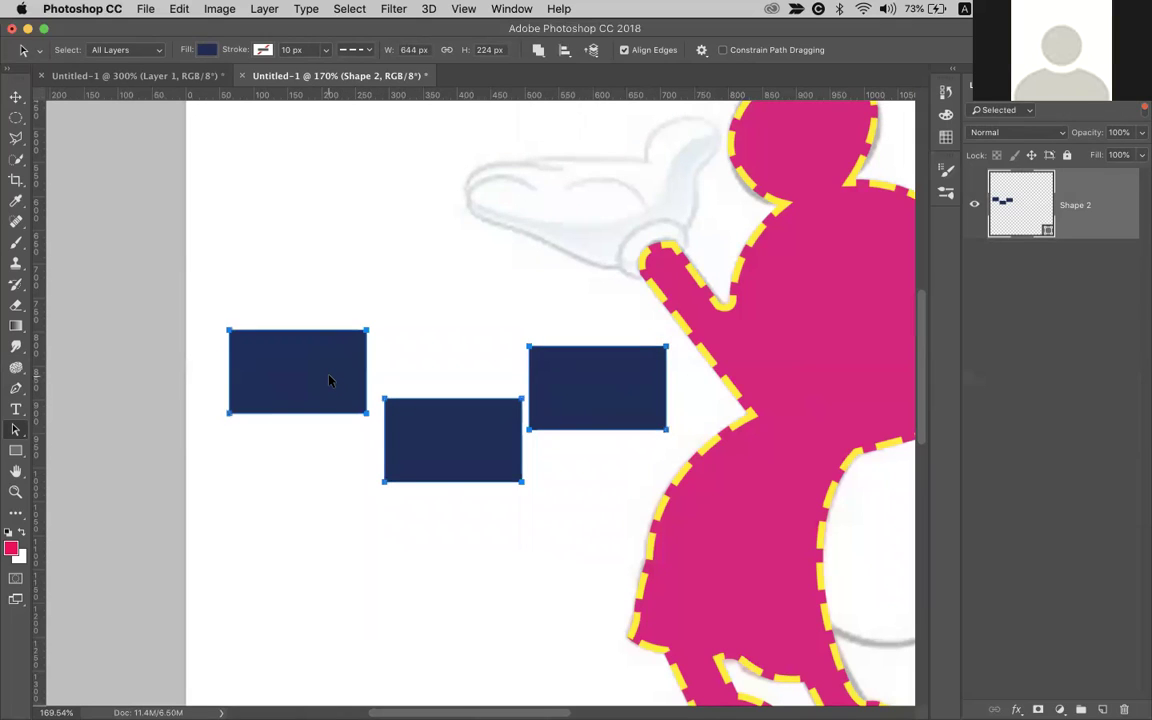
pyautogui.click(565, 54)
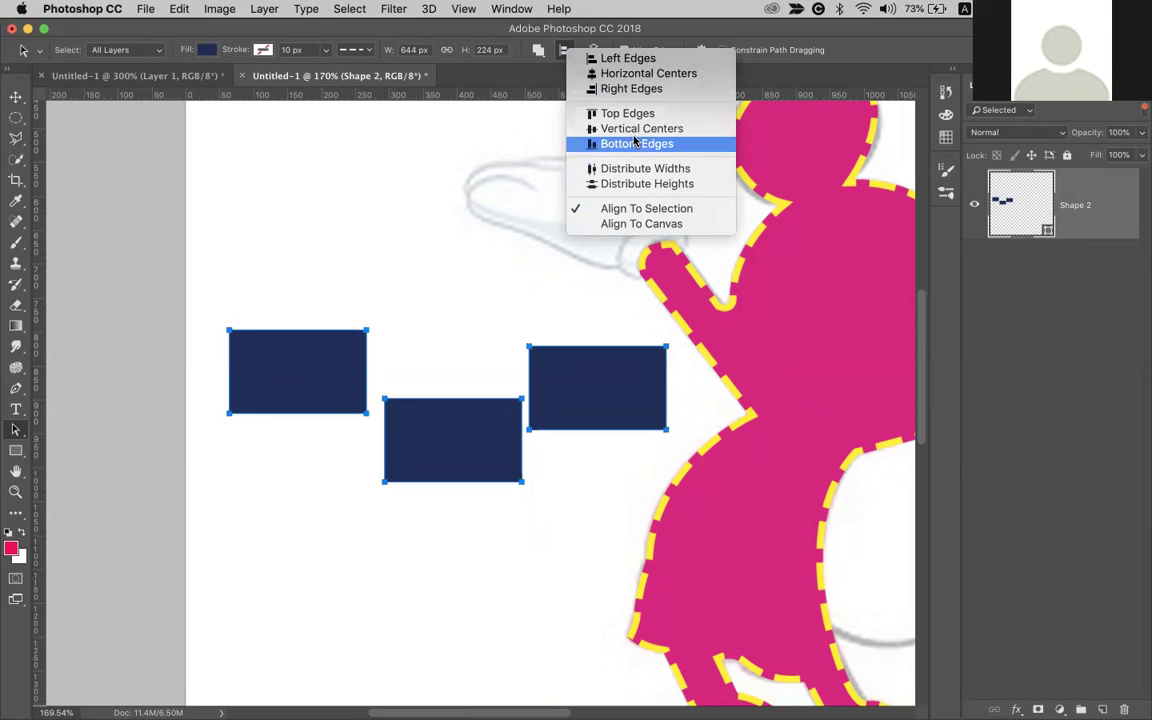
pyautogui.click(630, 58)
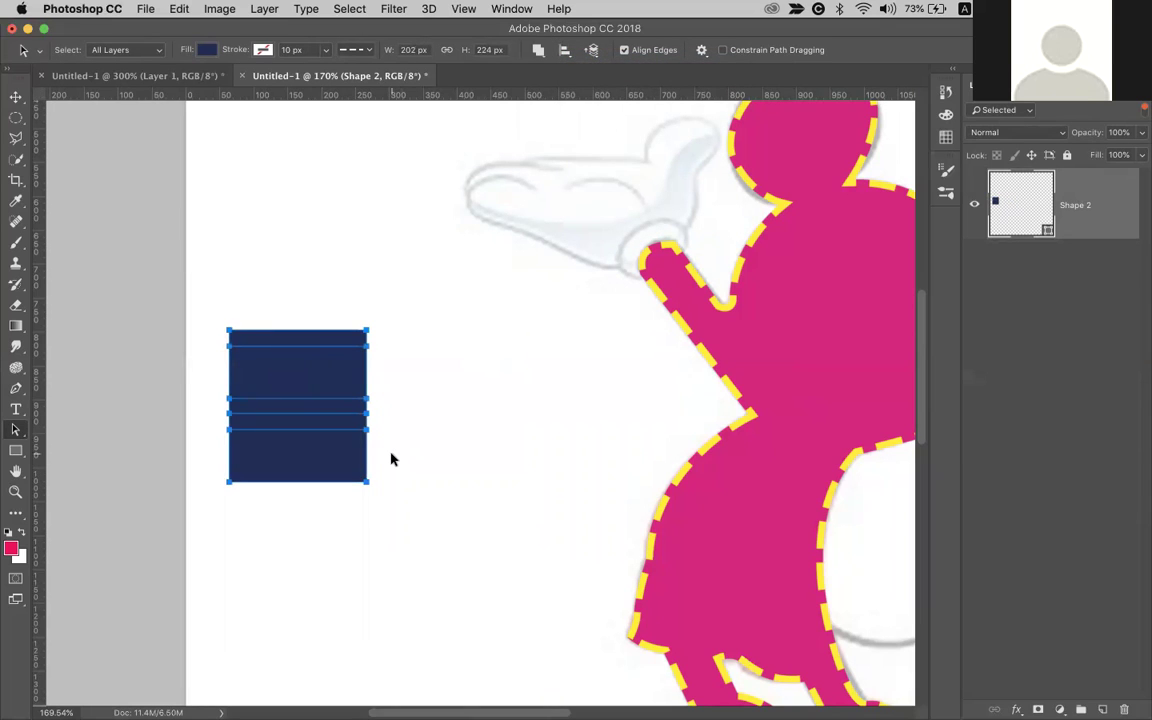
# Separate the stacked rectangles vertically and duplicate one, forming a column of four about 202 by 566 px
pyautogui.click(345, 465)
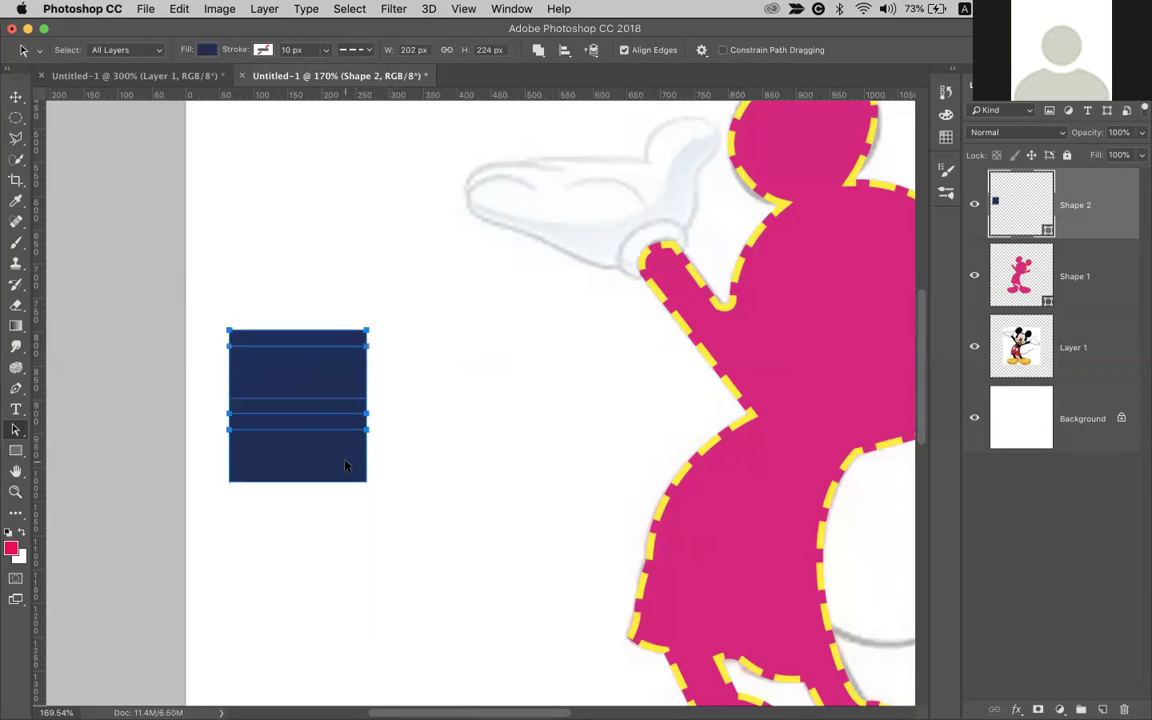
pyautogui.moveTo(339, 476); pyautogui.dragTo(337, 537)
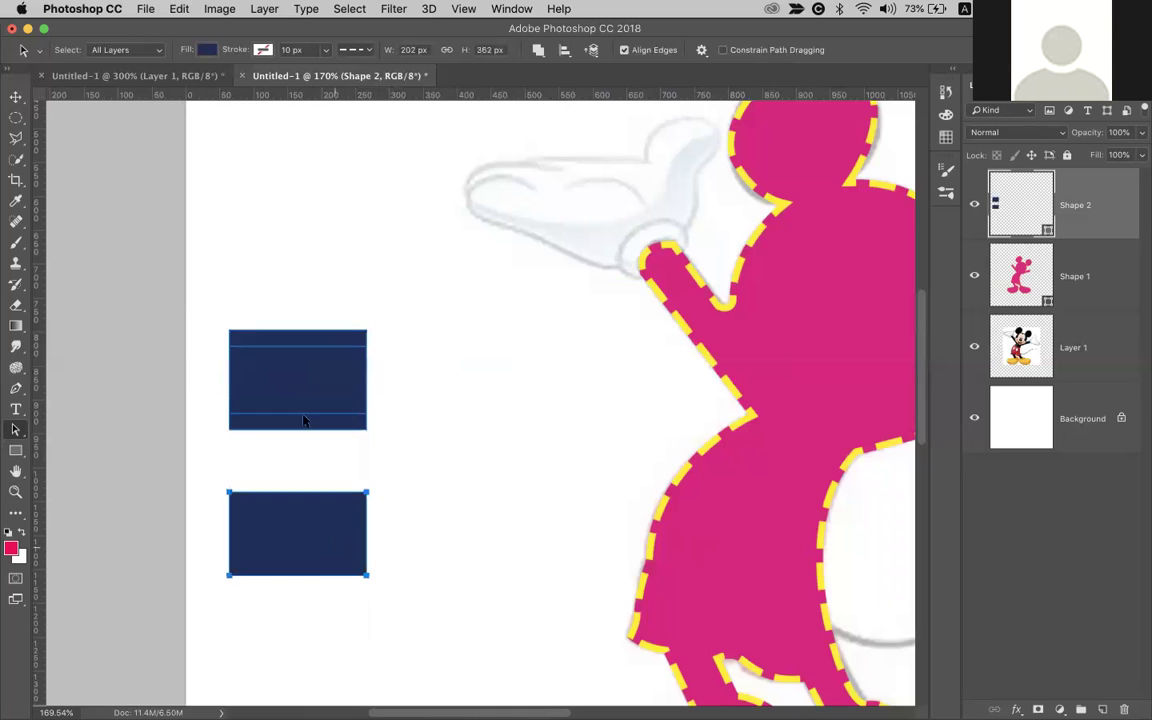
pyautogui.moveTo(311, 341); pyautogui.dragTo(311, 221)
pyautogui.moveTo(311, 380); pyautogui.dragTo(311, 353)
pyautogui.moveTo(310, 520)
pyautogui.mouseDown()
pyautogui.moveTo(310, 452)
pyautogui.moveTo(311, 540)
pyautogui.mouseUp()
# Select all four rectangles in the column and review the path alignment options without applying one
pyautogui.keyDown('shift'); pyautogui.click(311, 450); pyautogui.keyUp('shift')
pyautogui.keyDown('shift'); pyautogui.click(311, 375); pyautogui.keyUp('shift')
pyautogui.keyDown('shift'); pyautogui.click(310, 273); pyautogui.keyUp('shift')
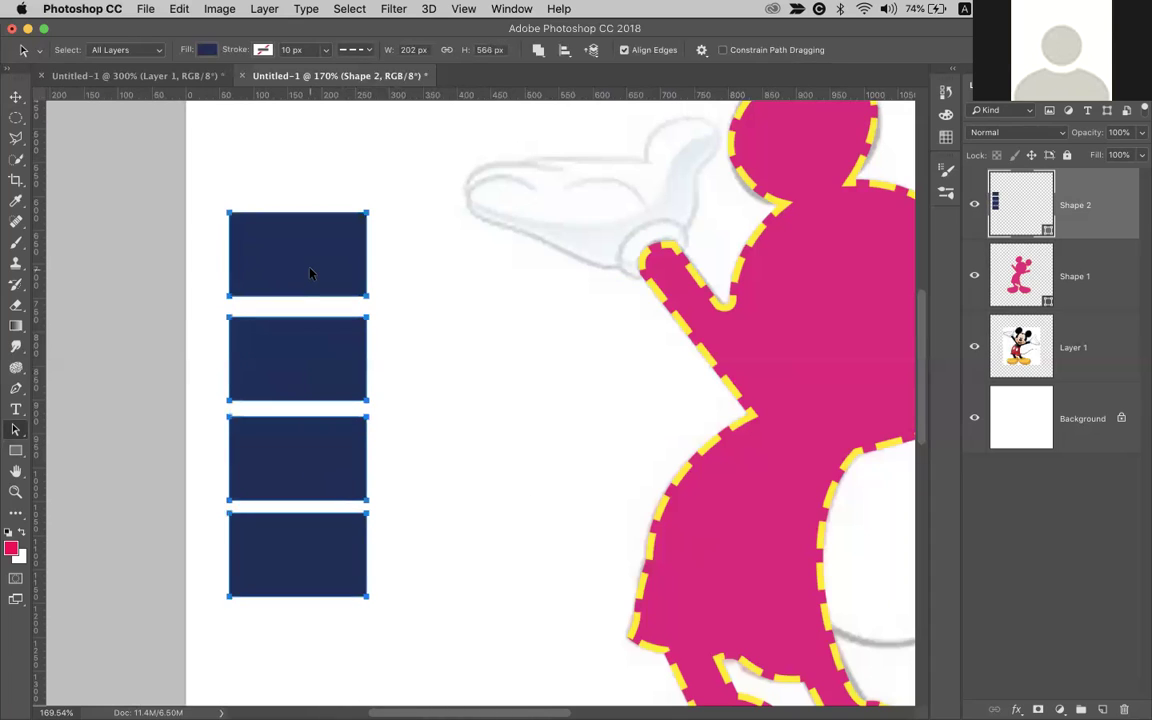
pyautogui.click(565, 49)
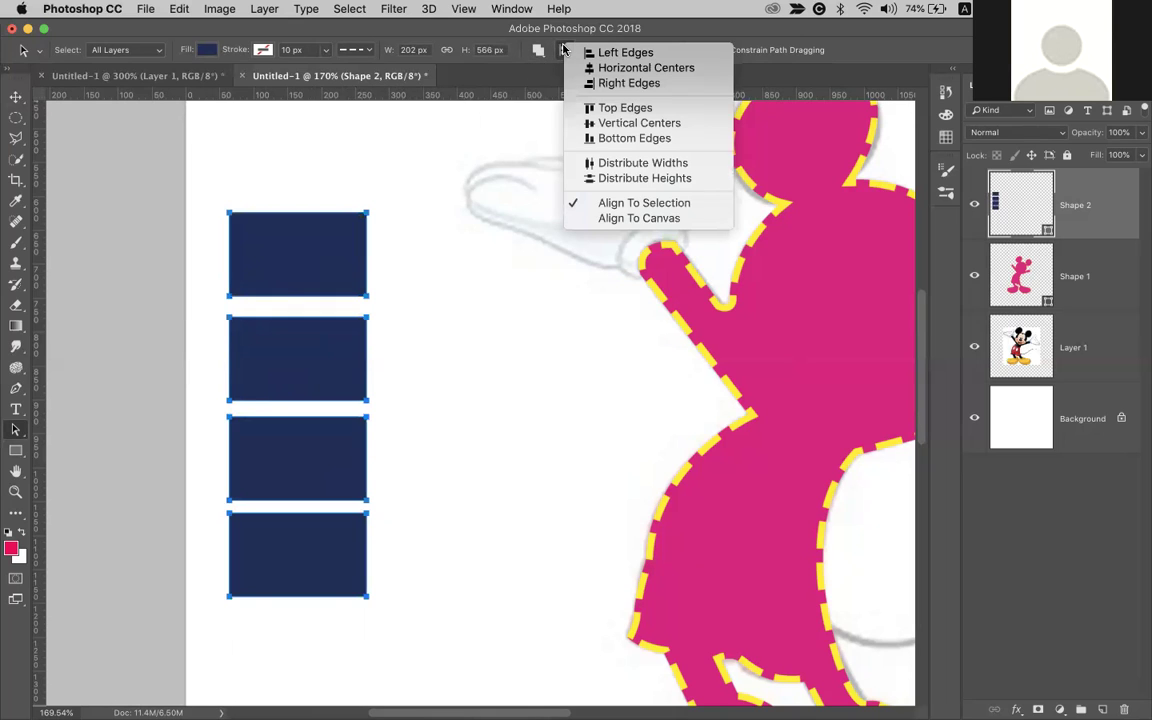
pyautogui.click(290, 340)
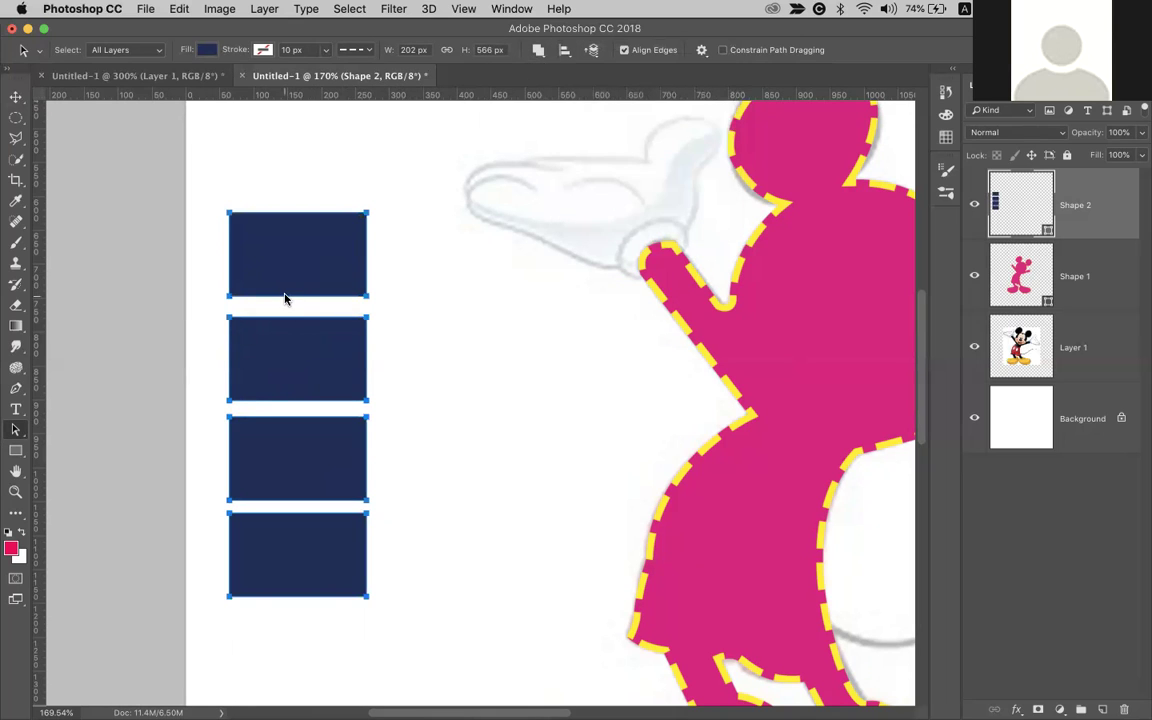
# Offset the lower three rectangles horizontally into a descending diagonal staircase spanning about 858 by 566 px
pyautogui.doubleClick(299, 388)
pyautogui.keyDown('shift'); pyautogui.click(300, 458); pyautogui.keyUp('shift')
pyautogui.keyDown('shift'); pyautogui.click(303, 519); pyautogui.keyUp('shift')
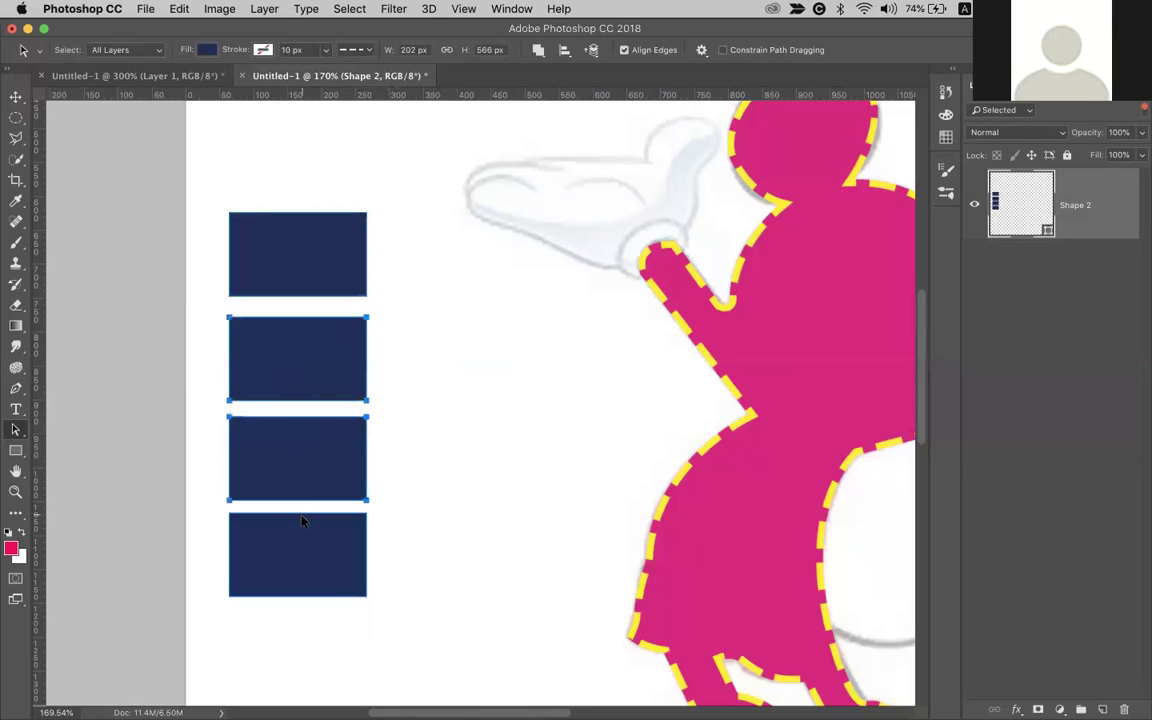
pyautogui.moveTo(259, 399); pyautogui.dragTo(564, 440)
pyautogui.keyDown('shift'); pyautogui.click(424, 398); pyautogui.keyUp('shift')
pyautogui.click(568, 530)
pyautogui.moveTo(568, 530); pyautogui.dragTo(718, 529)
# Select all four staircase rectangles, align them by their Top Edges, and undo the alignment
pyautogui.keyDown('shift'); pyautogui.click(594, 491); pyautogui.keyUp('shift')
pyautogui.keyDown('shift'); pyautogui.click(470, 357); pyautogui.keyUp('shift')
pyautogui.keyDown('shift'); pyautogui.click(319, 267); pyautogui.keyUp('shift')
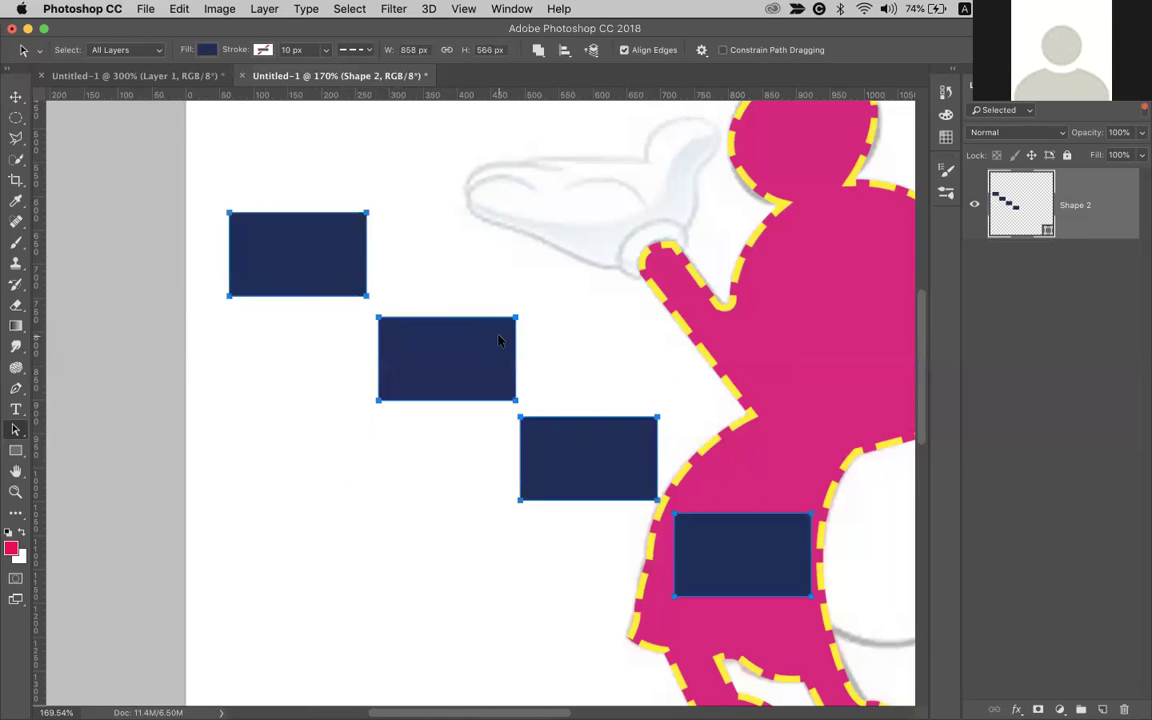
pyautogui.click(565, 53)
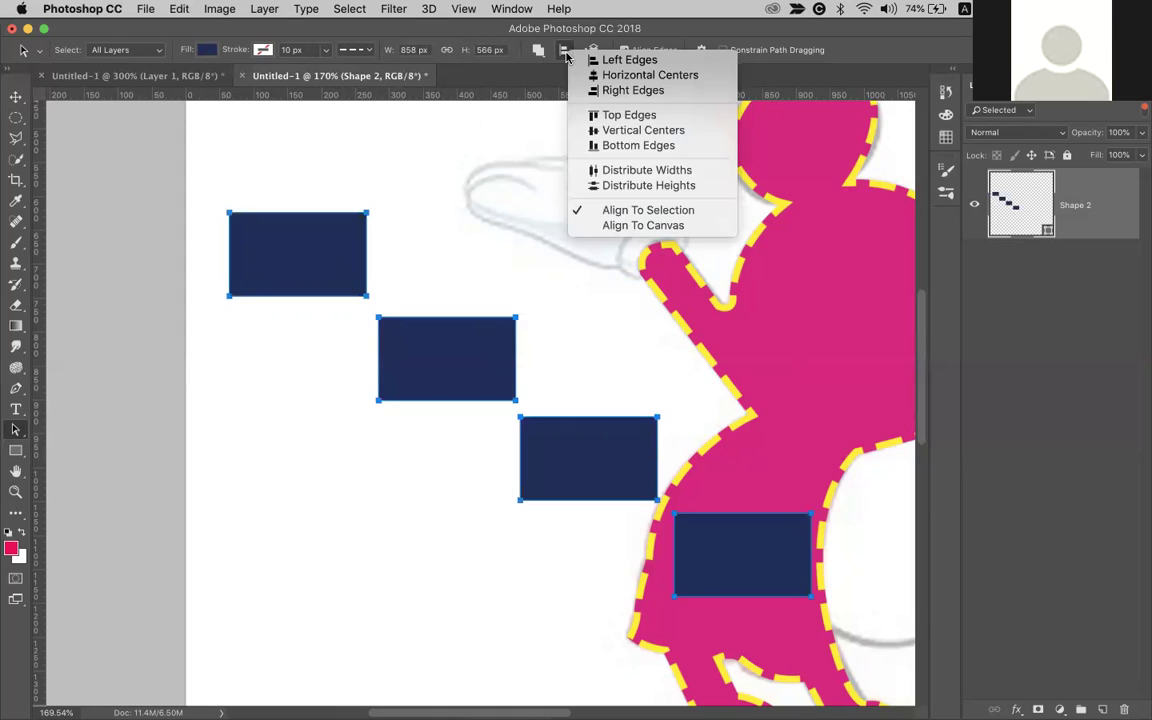
pyautogui.click(601, 116)
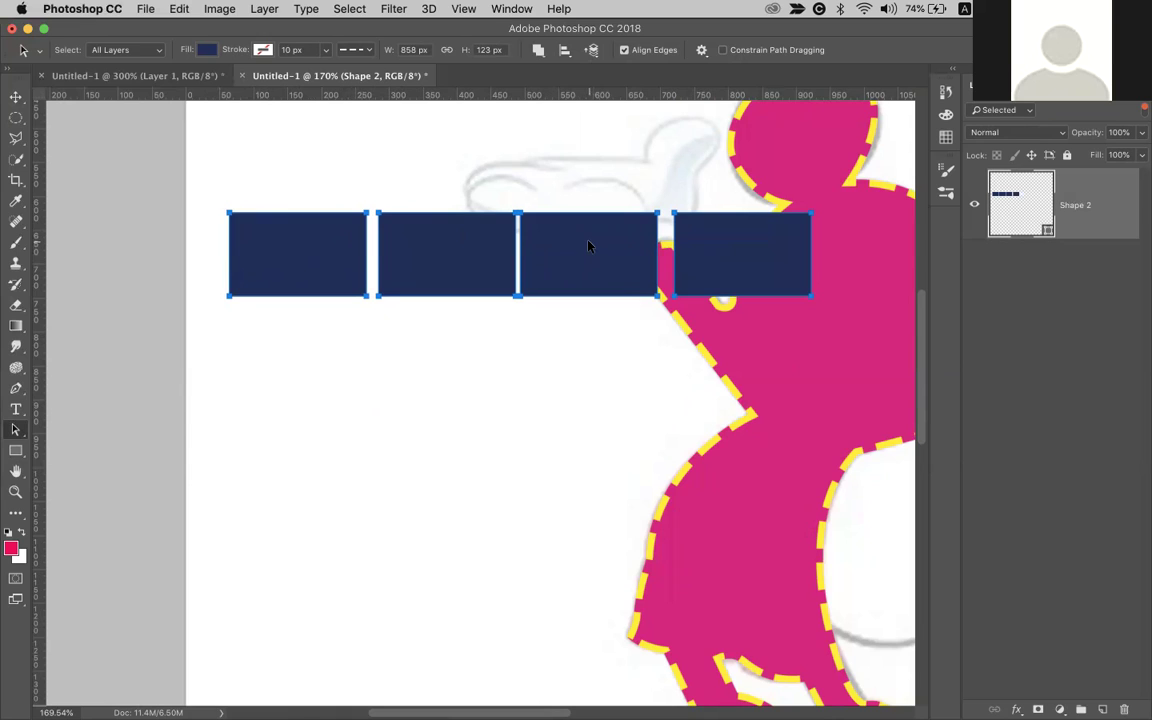
pyautogui.press('super+z')
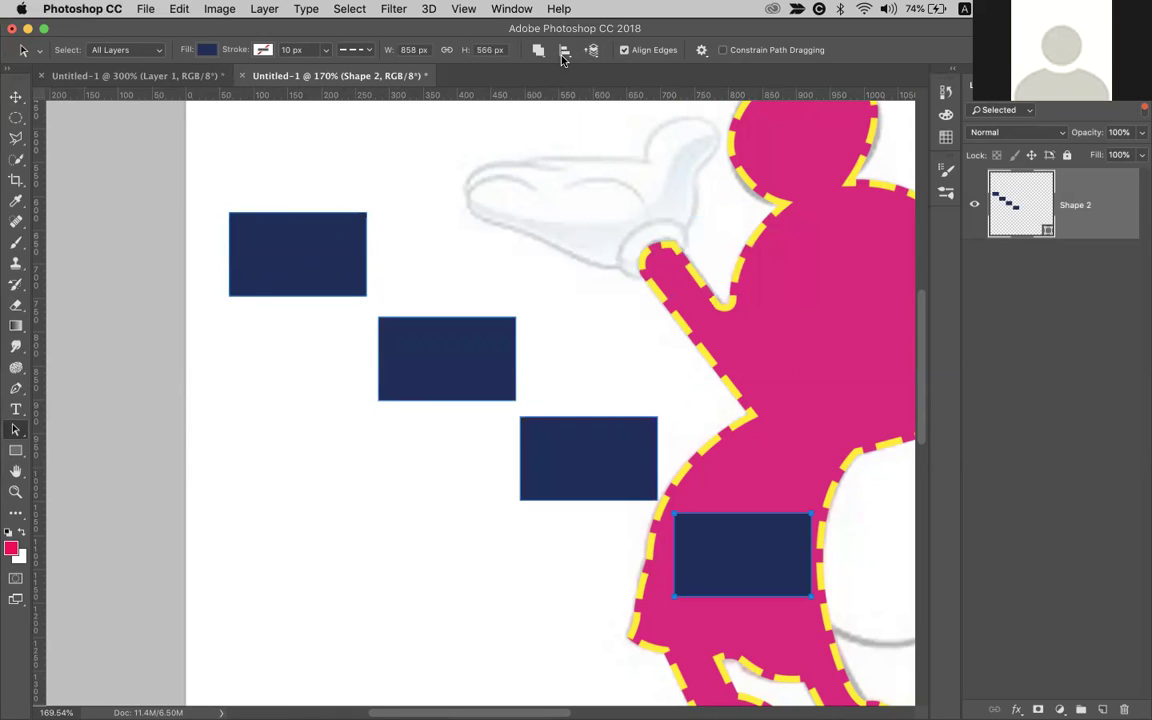
pyautogui.click(563, 53)
pyautogui.click(334, 289)
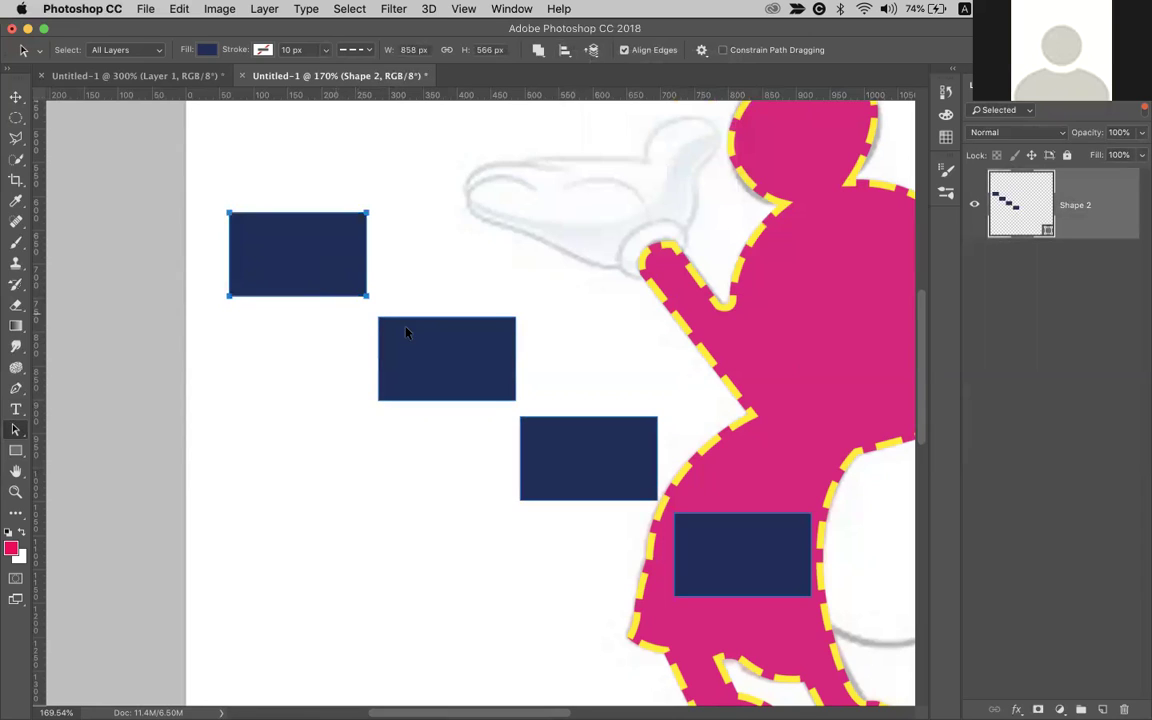
pyautogui.keyDown('shift'); pyautogui.click(442, 351); pyautogui.keyUp('shift')
pyautogui.keyDown('shift'); pyautogui.click(571, 458); pyautogui.keyUp('shift')
pyautogui.keyDown('shift'); pyautogui.click(713, 543); pyautogui.keyUp('shift')
# Delete the lowest rectangle of the staircase, accepting the conversion of the live shape to a regular path
pyautogui.click(713, 543)
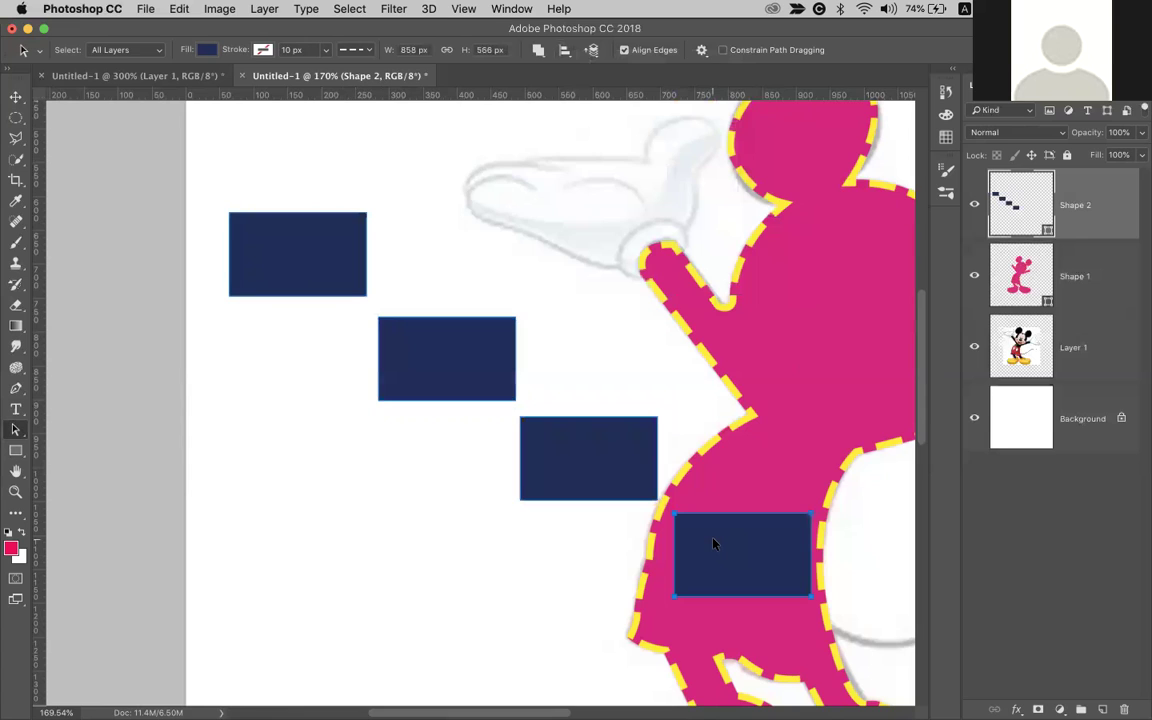
pyautogui.press('Delete')
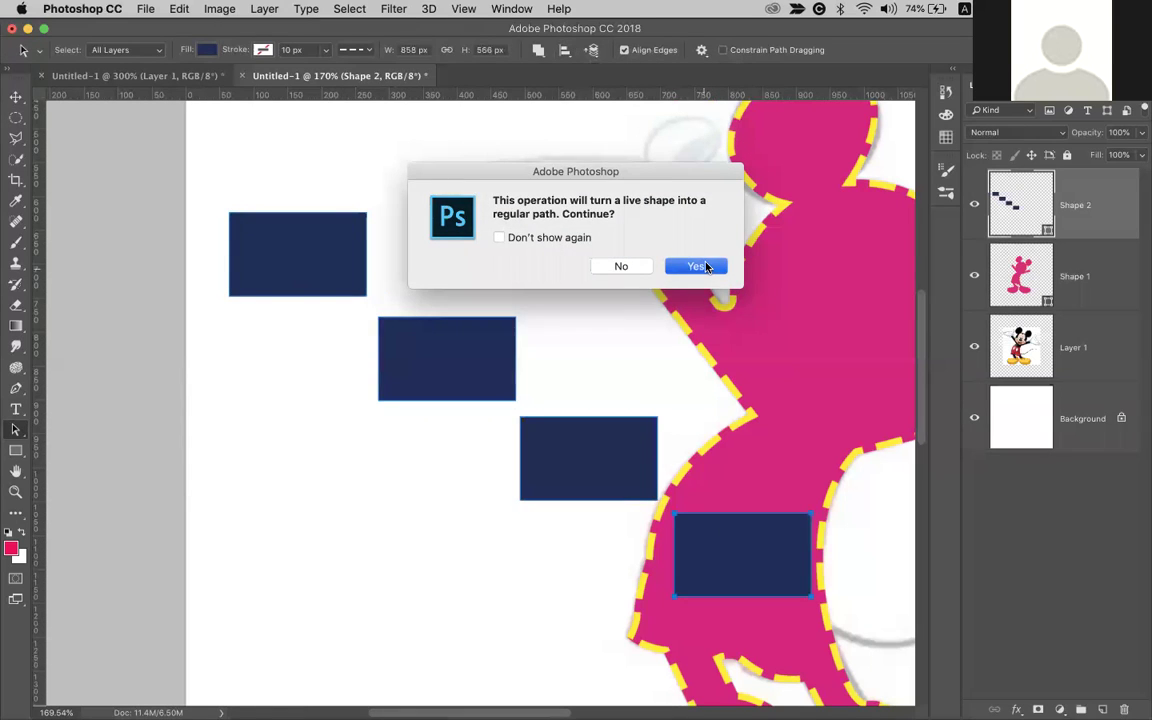
pyautogui.press('Return')
# Select the three remaining rectangles, align them by their Vertical Centers, and undo the alignment
pyautogui.click(620, 455)
pyautogui.keyDown('shift'); pyautogui.click(478, 380); pyautogui.keyUp('shift')
pyautogui.keyDown('shift'); pyautogui.click(315, 257); pyautogui.keyUp('shift')
pyautogui.click(563, 52)
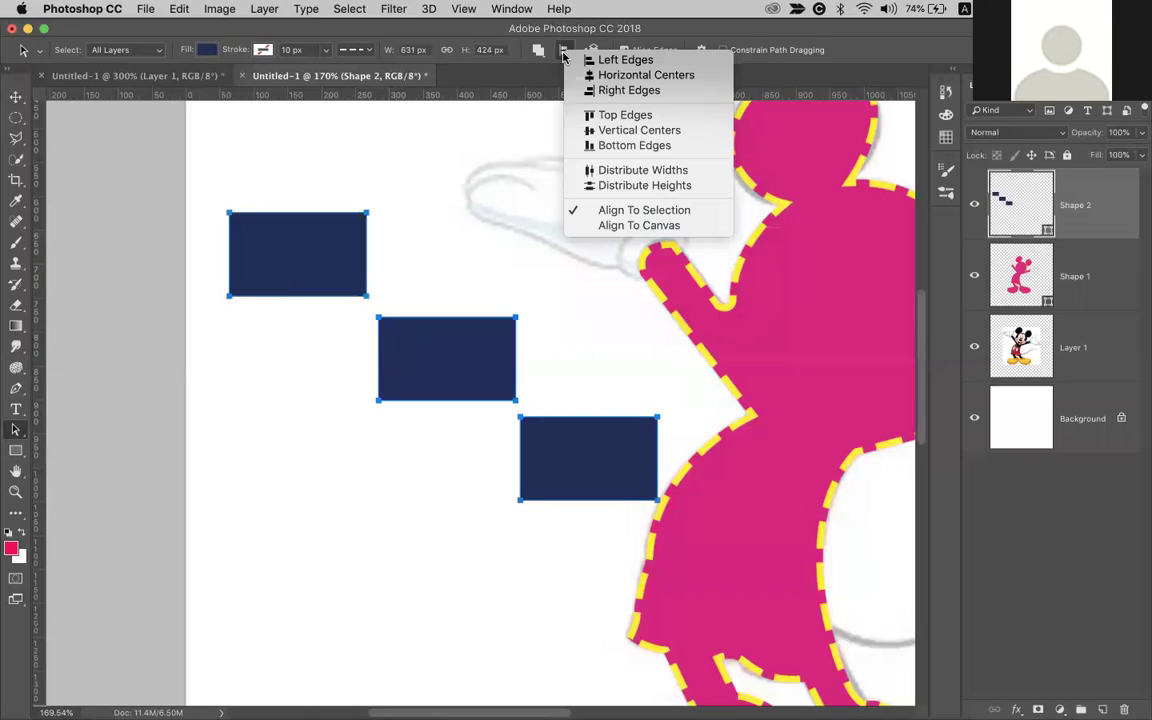
pyautogui.click(619, 131)
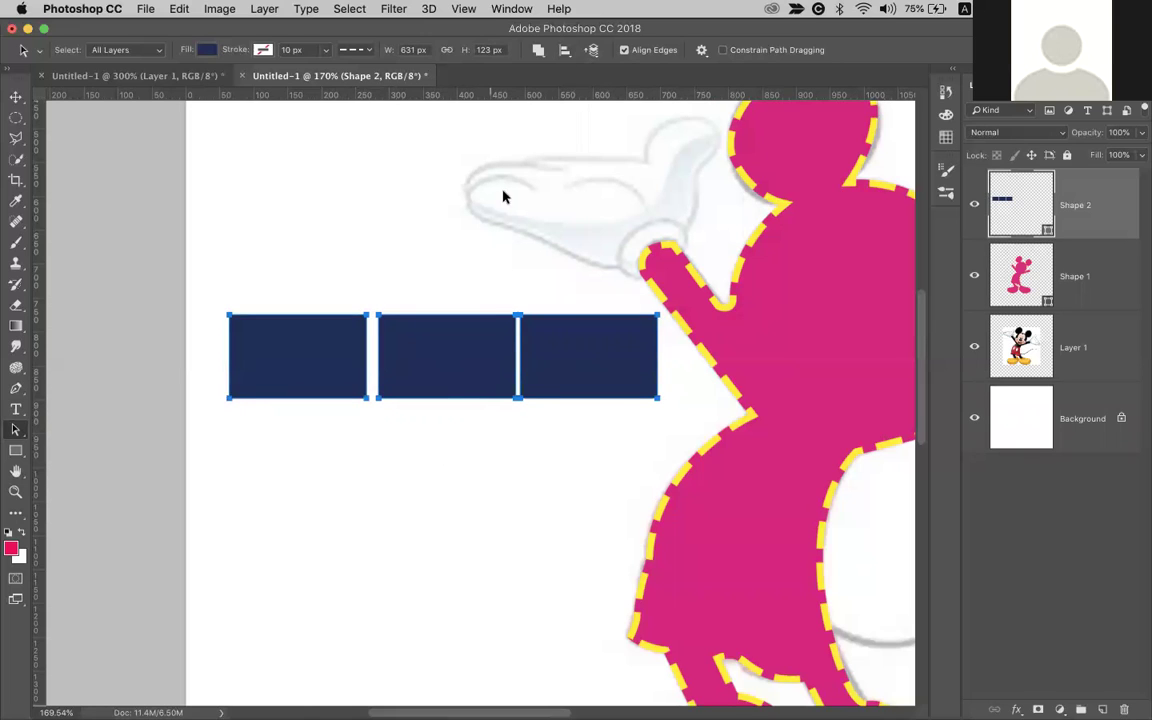
pyautogui.press('super+z')
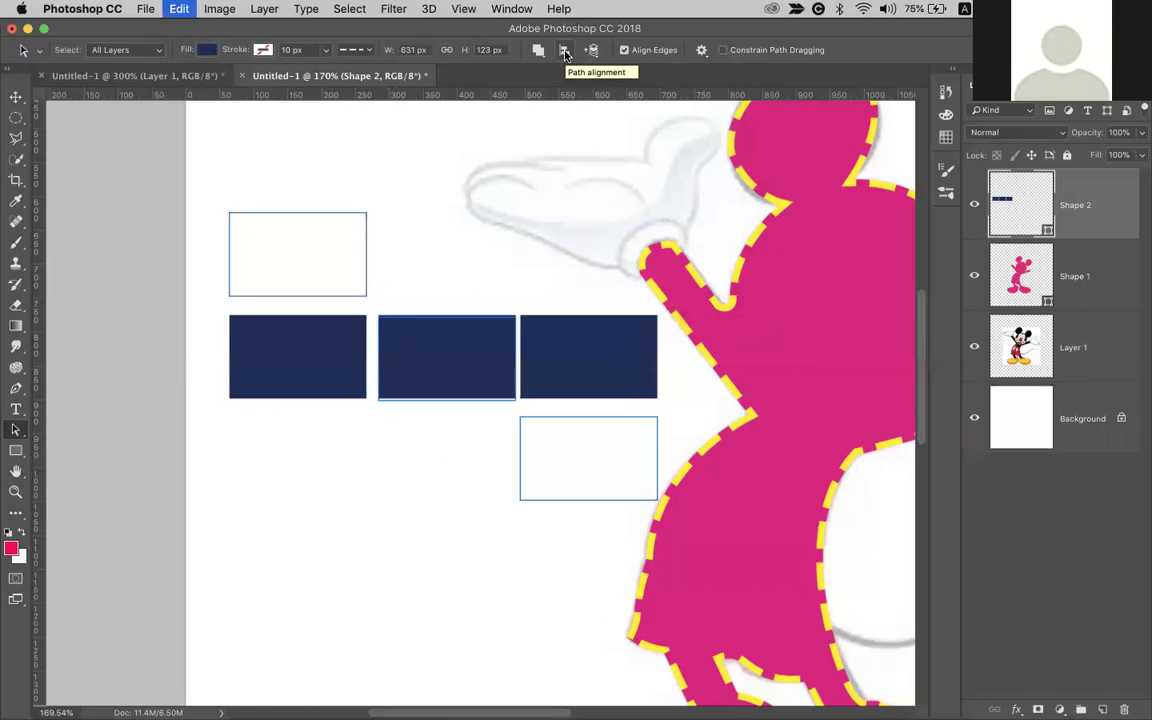
# Reselect all three staircase rectangles and align them by their Left Edges into a column
pyautogui.click(564, 50)
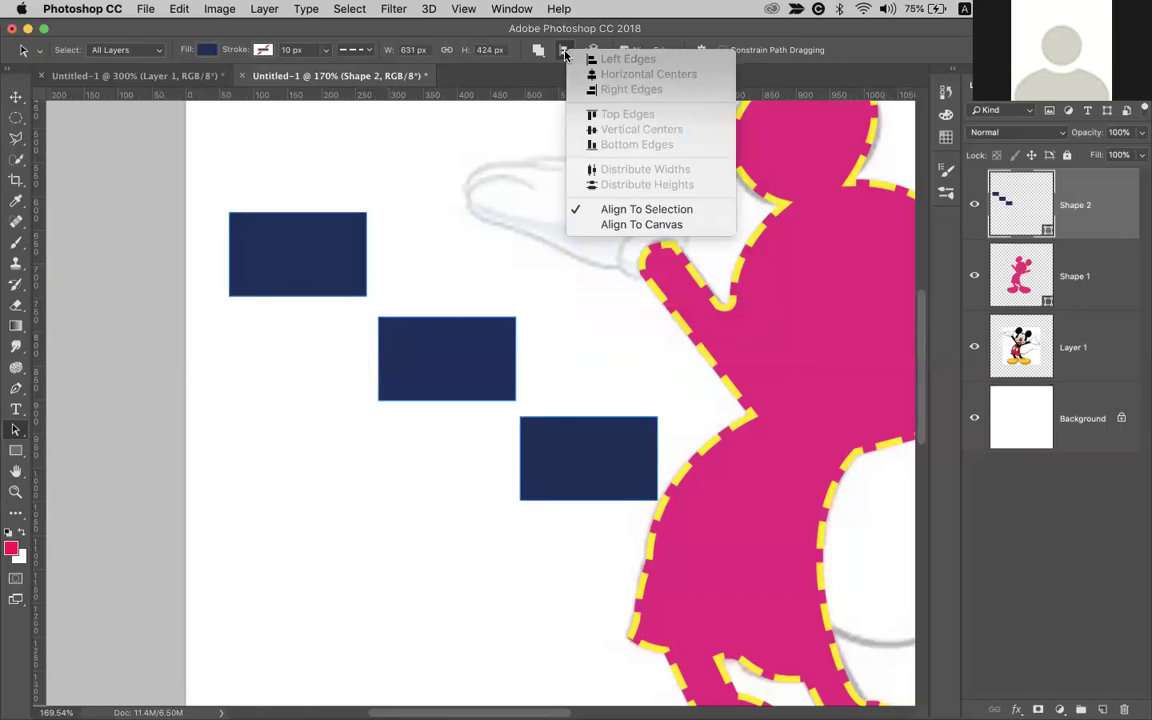
pyautogui.click(433, 363)
pyautogui.click(395, 335)
pyautogui.keyDown('shift'); pyautogui.click(305, 260); pyautogui.keyUp('shift')
pyautogui.keyDown('shift'); pyautogui.click(566, 463); pyautogui.keyUp('shift')
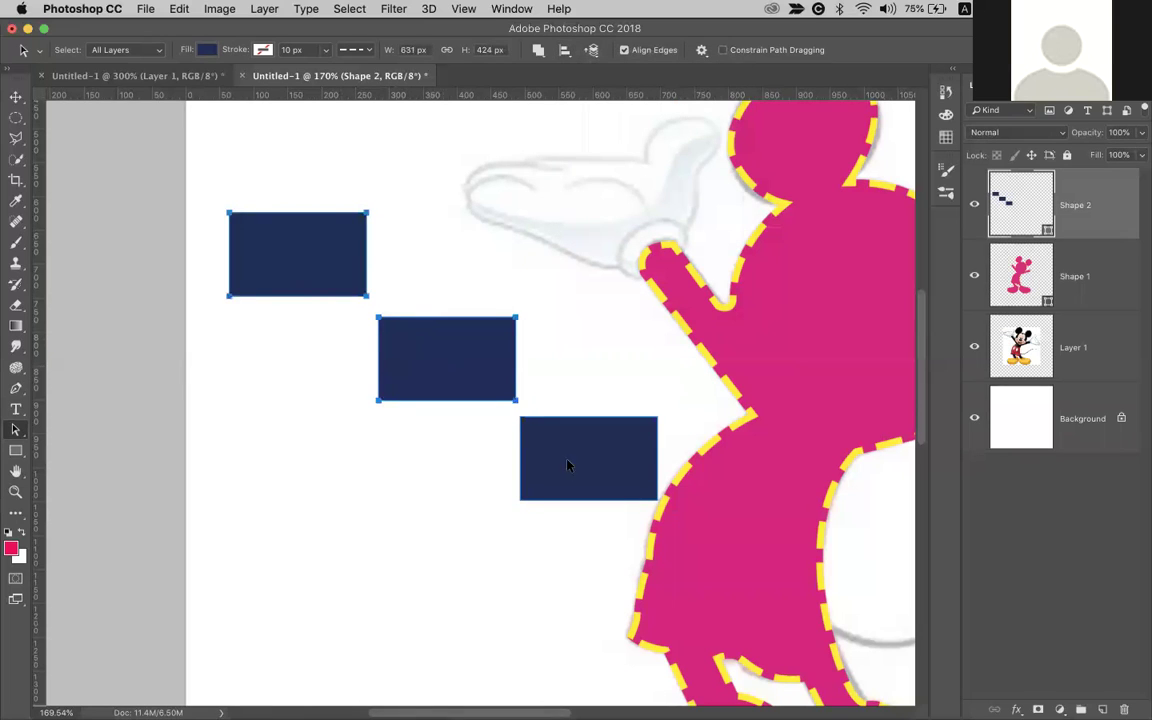
pyautogui.click(564, 50)
pyautogui.click(591, 62)
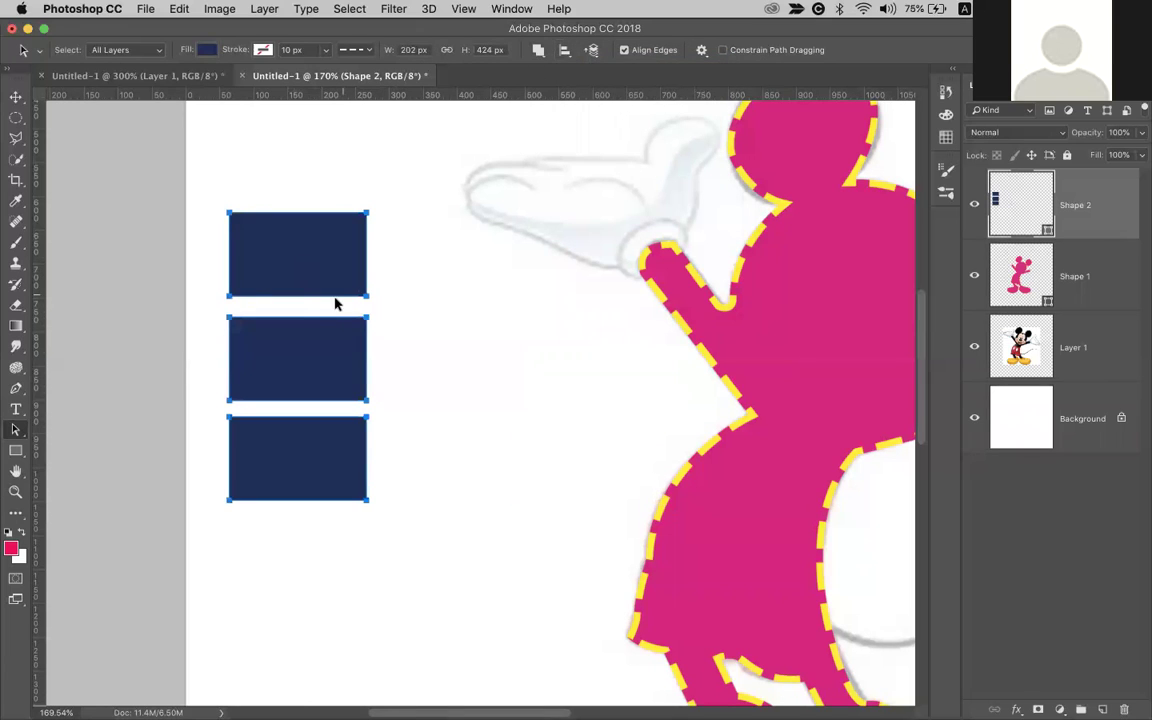
# Shift the column upward and duplicate a rectangle below, forming a column of four about 202 by 569 px
pyautogui.keyDown('shift'); pyautogui.click(308, 378); pyautogui.keyUp('shift')
pyautogui.moveTo(310, 289); pyautogui.dragTo(310, 208)
pyautogui.moveTo(341, 326); pyautogui.dragTo(330, 455)
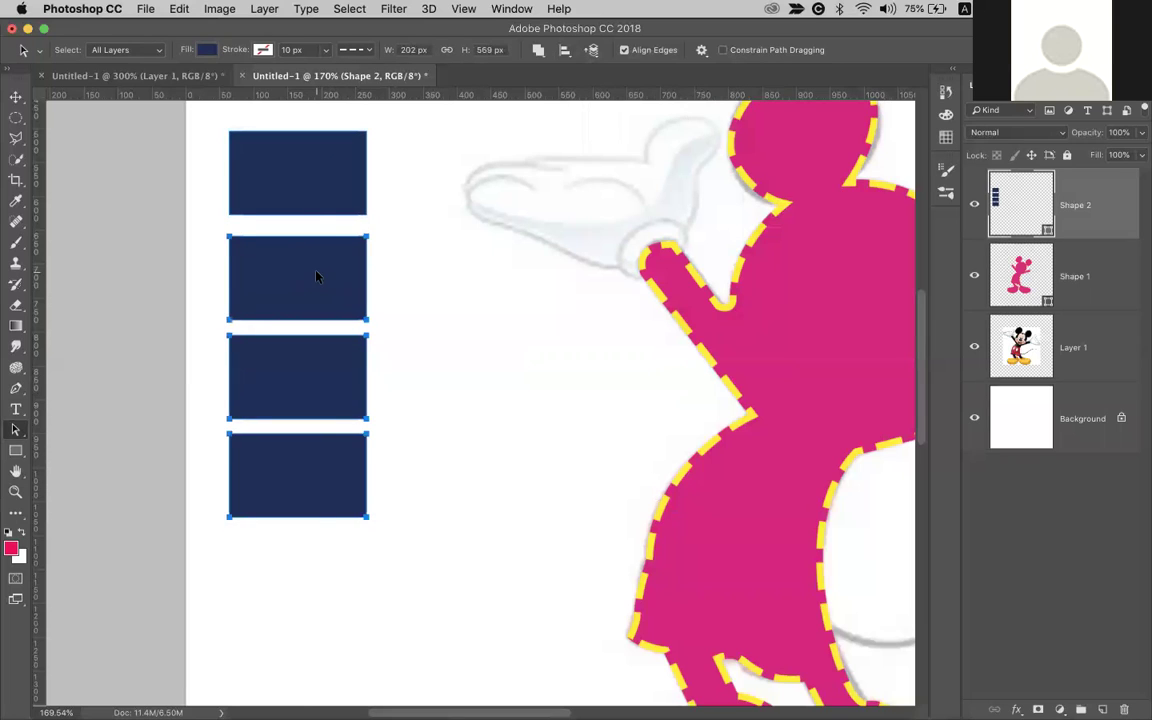
# Free-transform all four rectangles together, squashing the column vertically about its centre to about 270 px high
pyautogui.press('super+a')
pyautogui.press('super+t')
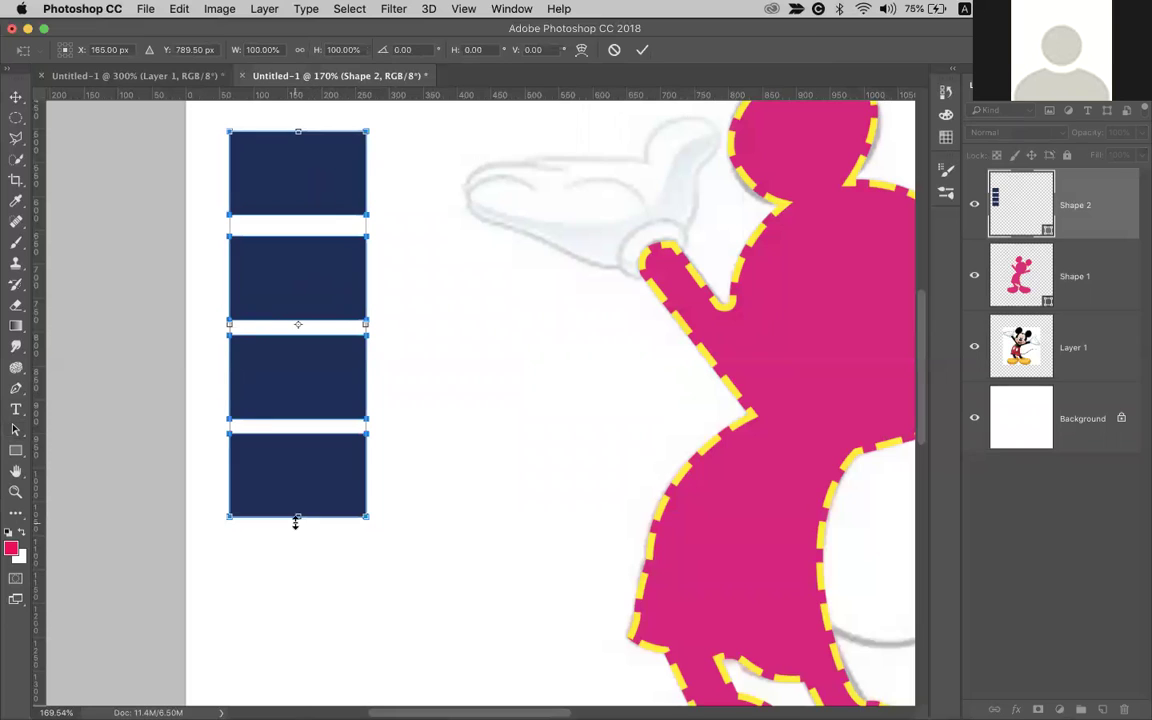
pyautogui.moveTo(295, 519); pyautogui.dragTo(293, 419)
pyautogui.press('Return')
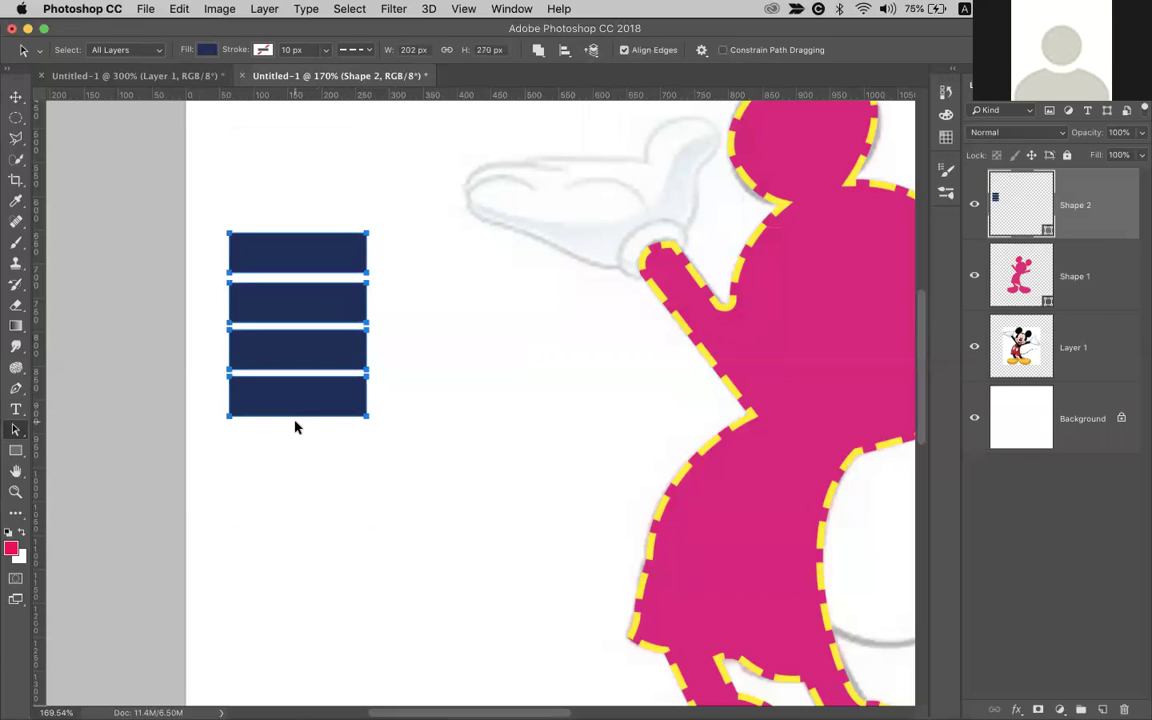
# Select only the second rectangle of the column and nudge it slightly downward to make the vertical spacing uneven
pyautogui.click(417, 283)
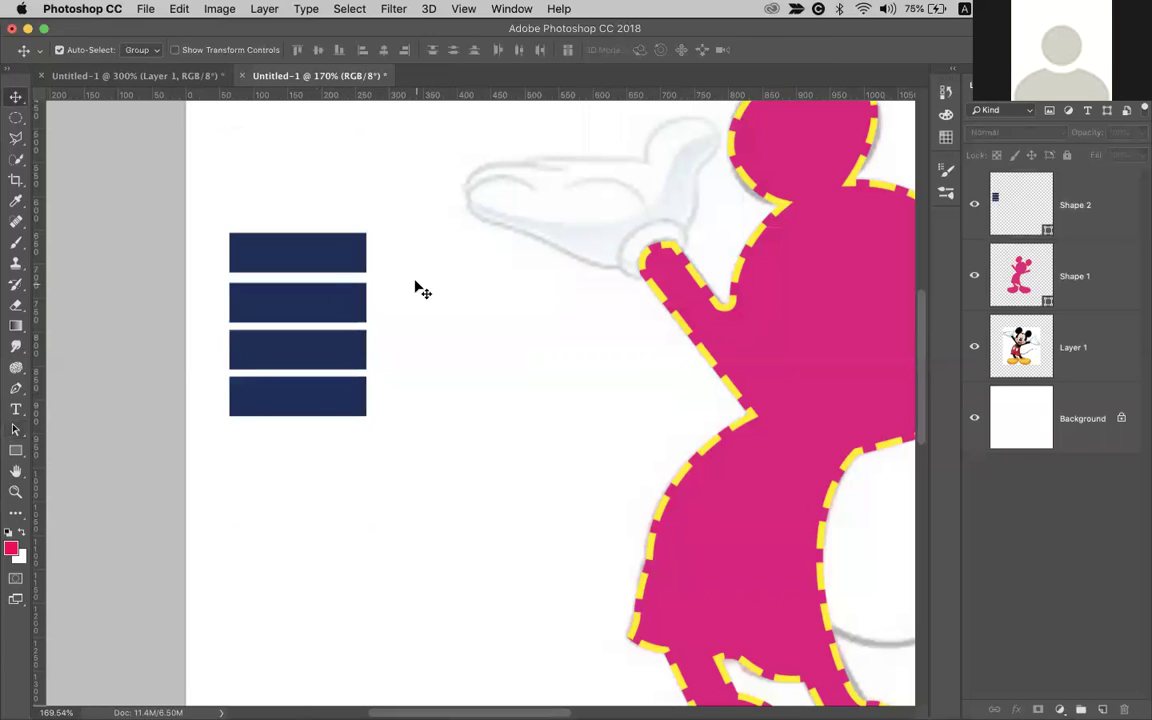
pyautogui.click(333, 308)
pyautogui.press('Down')
pyautogui.press('Down')
pyautogui.press('Down')
pyautogui.press('Down')
pyautogui.press('Down')
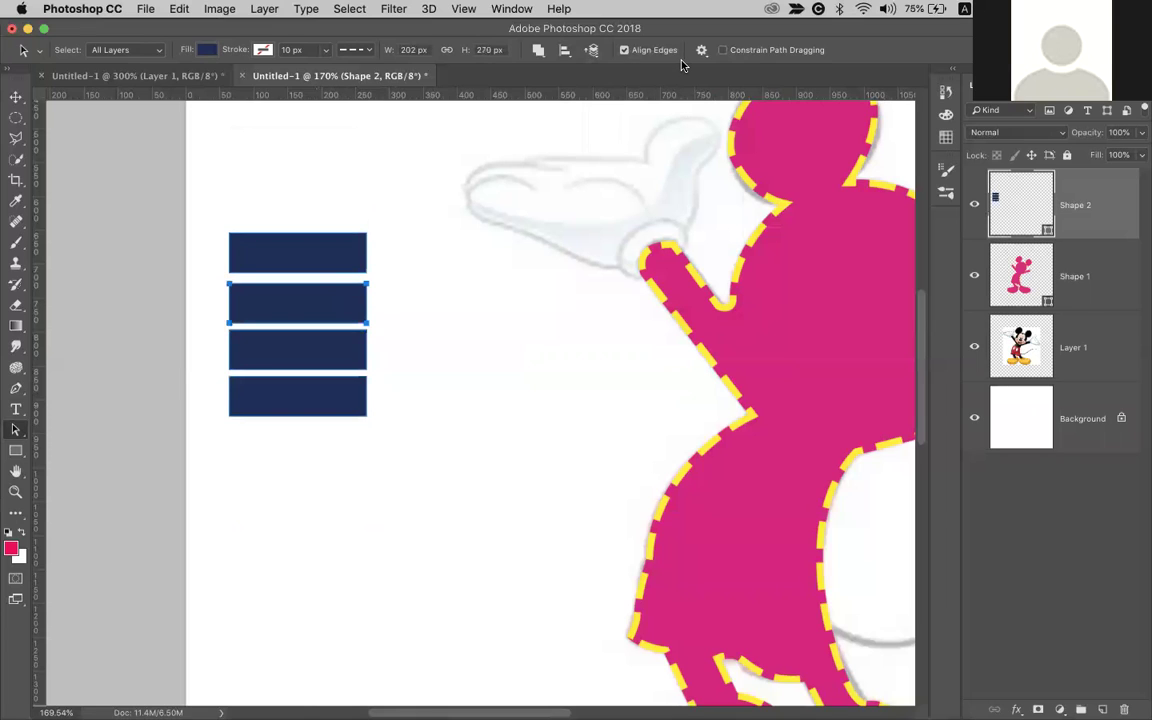
pyautogui.press('Up')
pyautogui.press('Up')
pyautogui.press('Up')
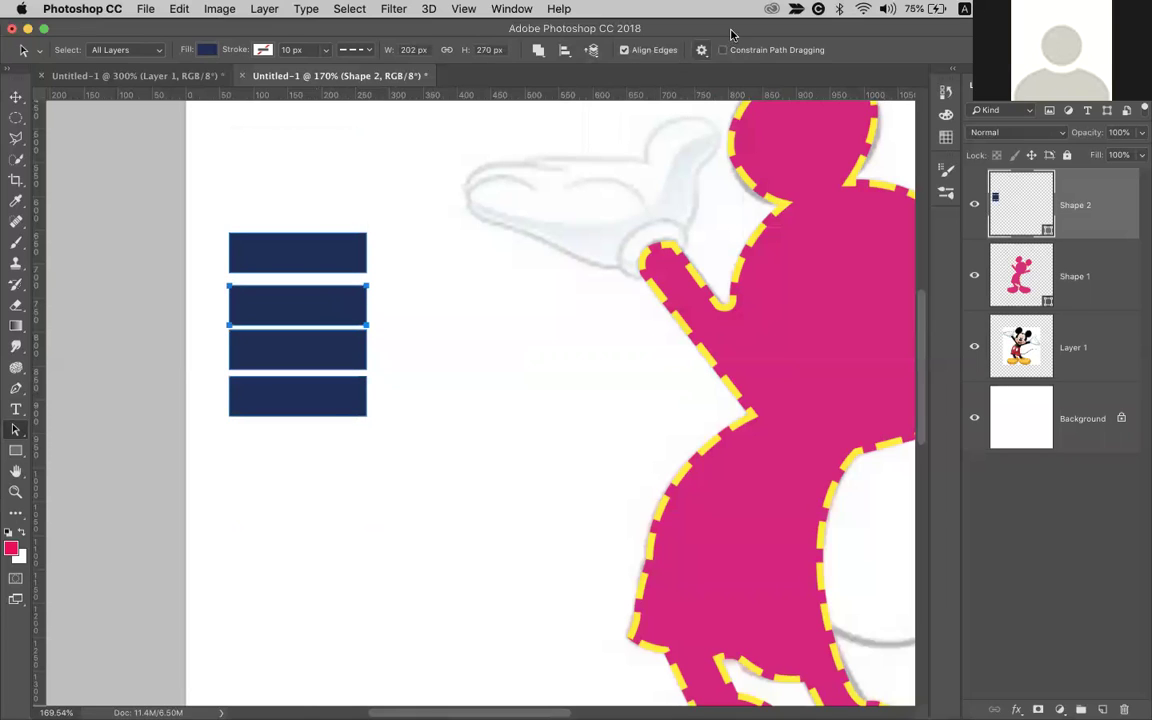
# Select all four flattened rectangles in the column and open the path alignment options
pyautogui.keyDown('shift'); pyautogui.click(319, 262); pyautogui.keyUp('shift')
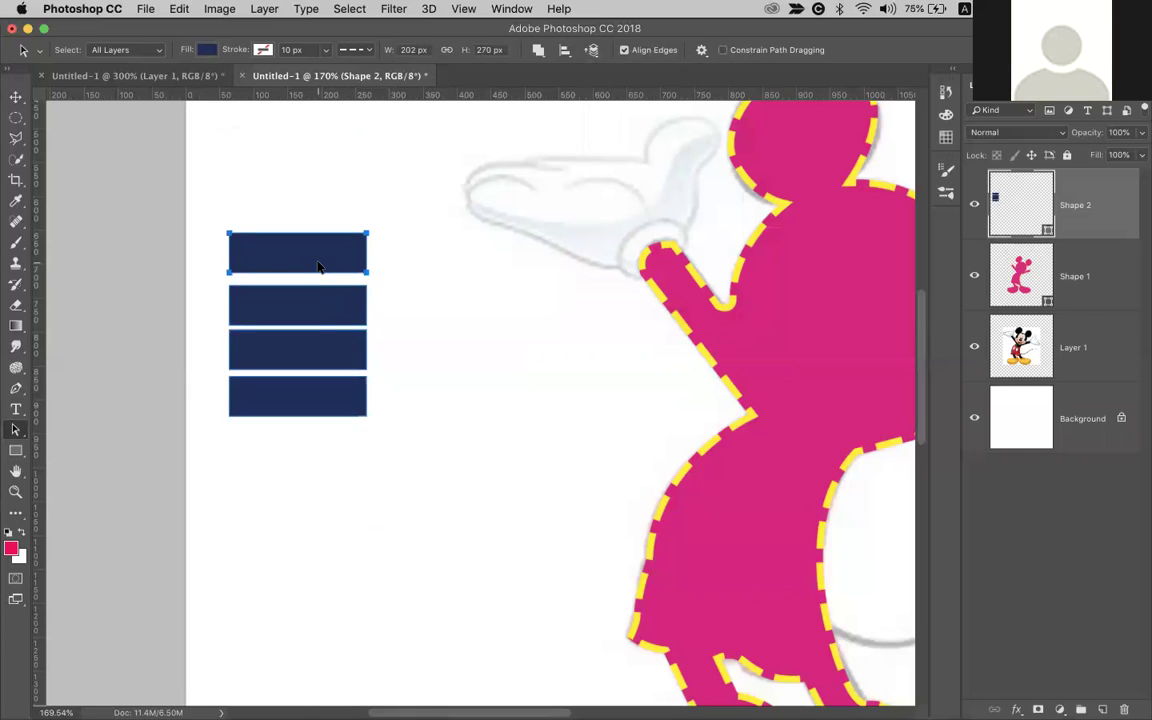
pyautogui.keyDown('shift'); pyautogui.click(316, 352); pyautogui.keyUp('shift')
pyautogui.keyDown('shift'); pyautogui.click(316, 388); pyautogui.keyUp('shift')
pyautogui.click(564, 50)
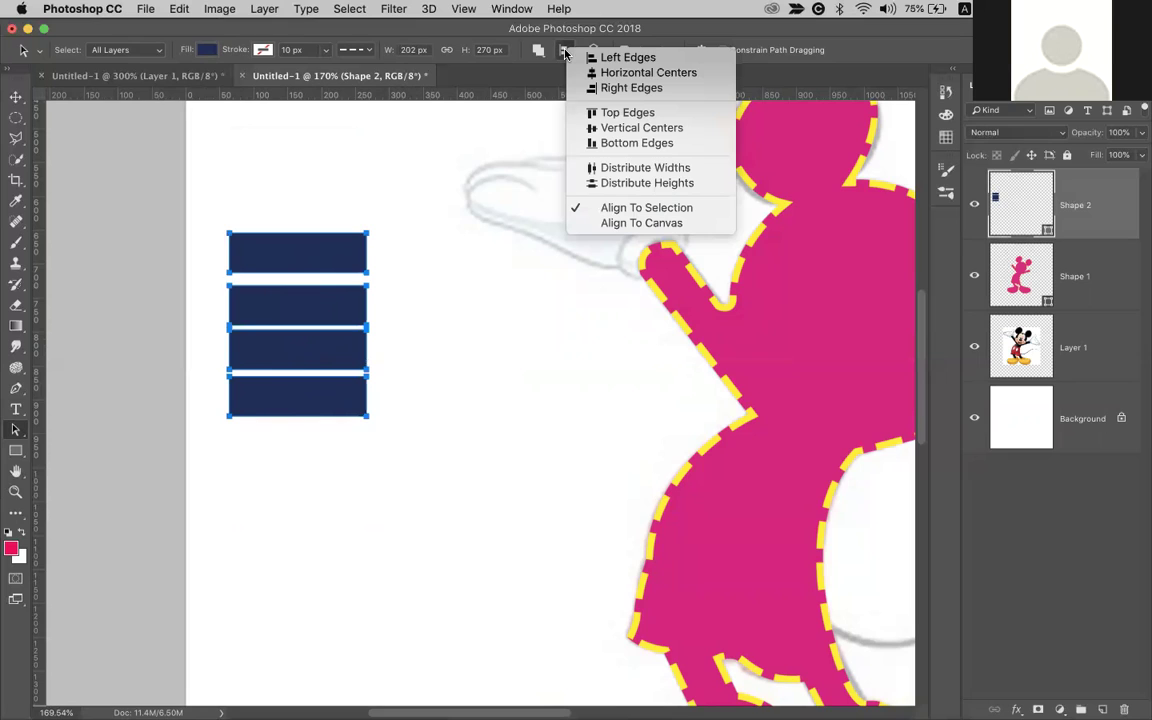
# Distribute the four stacked navy bars evenly by height, and nudge the second bar down so the spacing is uneven
pyautogui.click(617, 184)
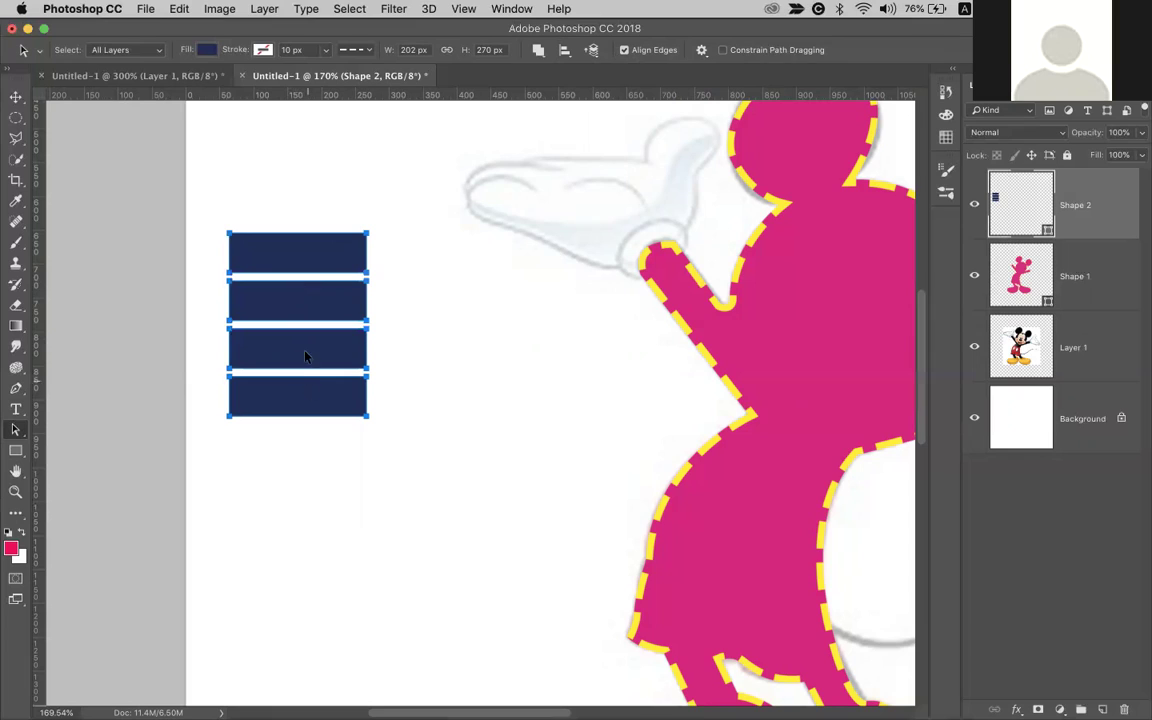
pyautogui.click(318, 281)
pyautogui.press('Down')
pyautogui.press('Down')
pyautogui.press('Down')
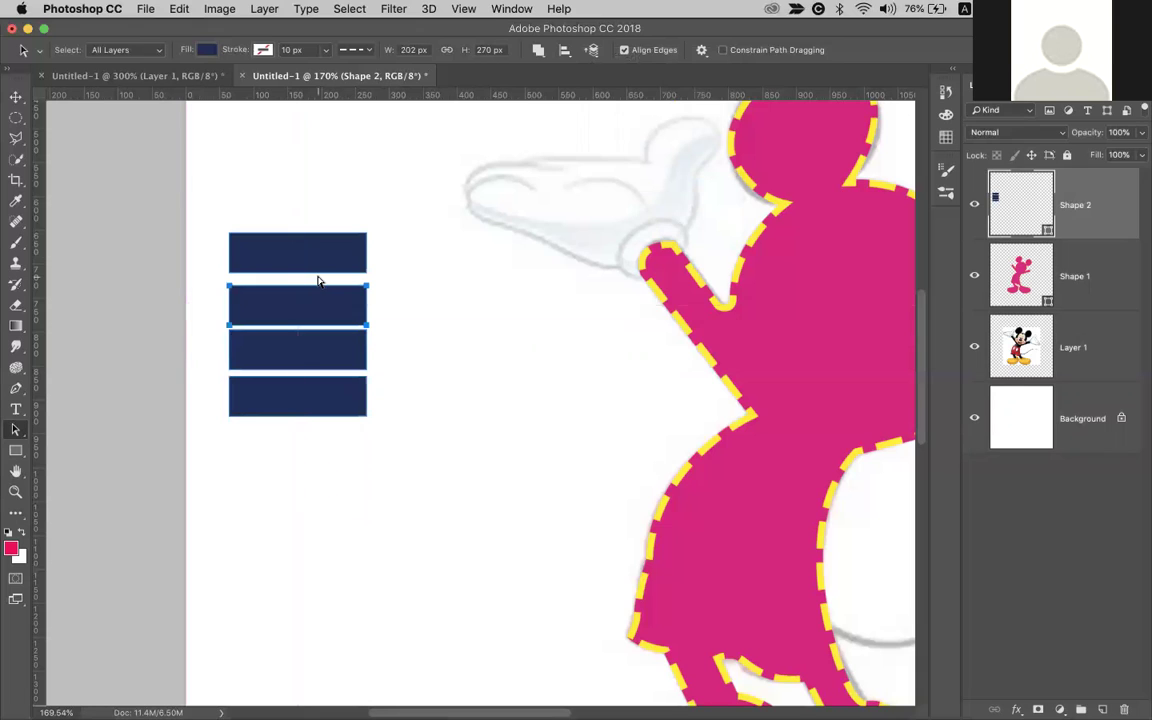
# Rotate the set of four navy bars 90° counter-clockwise with Free Transform so the bars stand vertically
pyautogui.press('v')
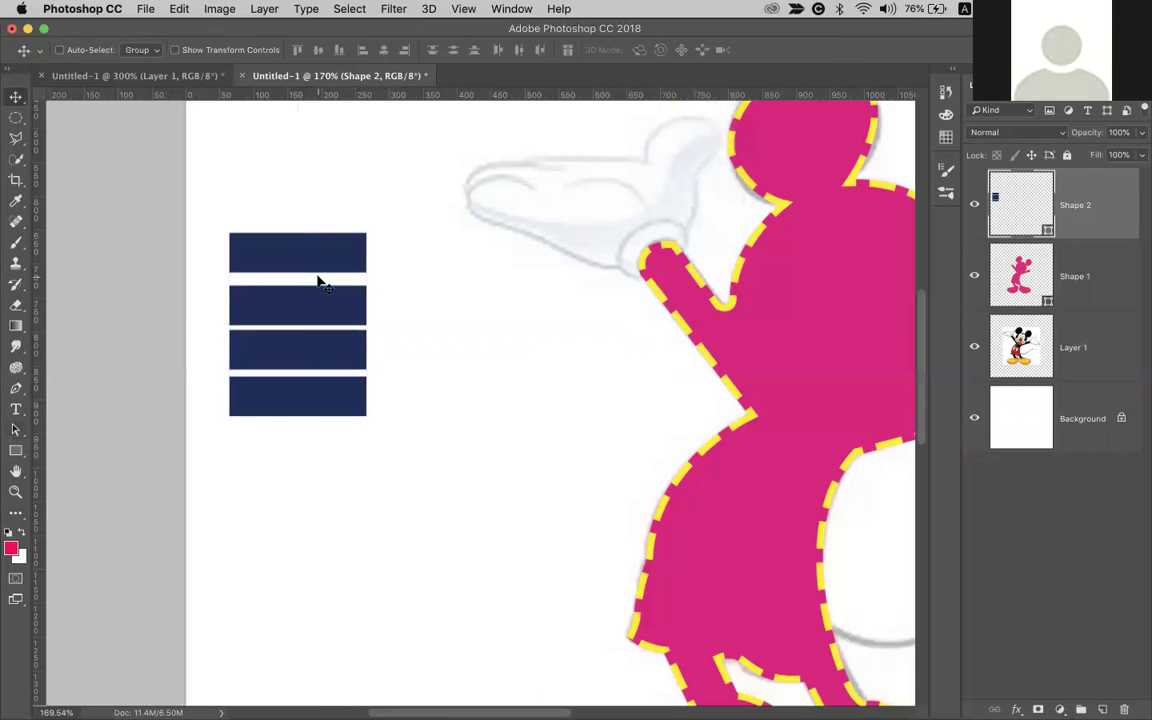
pyautogui.hotkey('ctrl', 't')
pyautogui.moveTo(386, 365); pyautogui.dragTo(435, 345)
pyautogui.press('Return')
pyautogui.press('a')
# Duplicate the three rightmost vertical bars to the right to make a row of seven bars
pyautogui.click(378, 347)
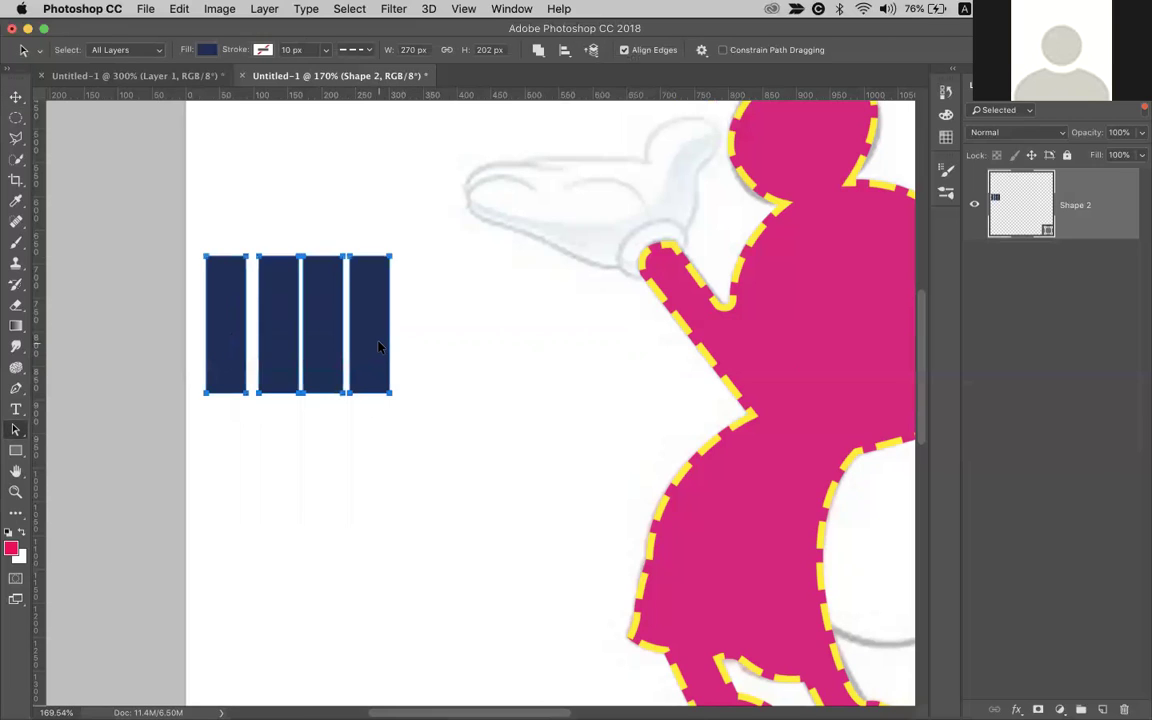
pyautogui.click(378, 347)
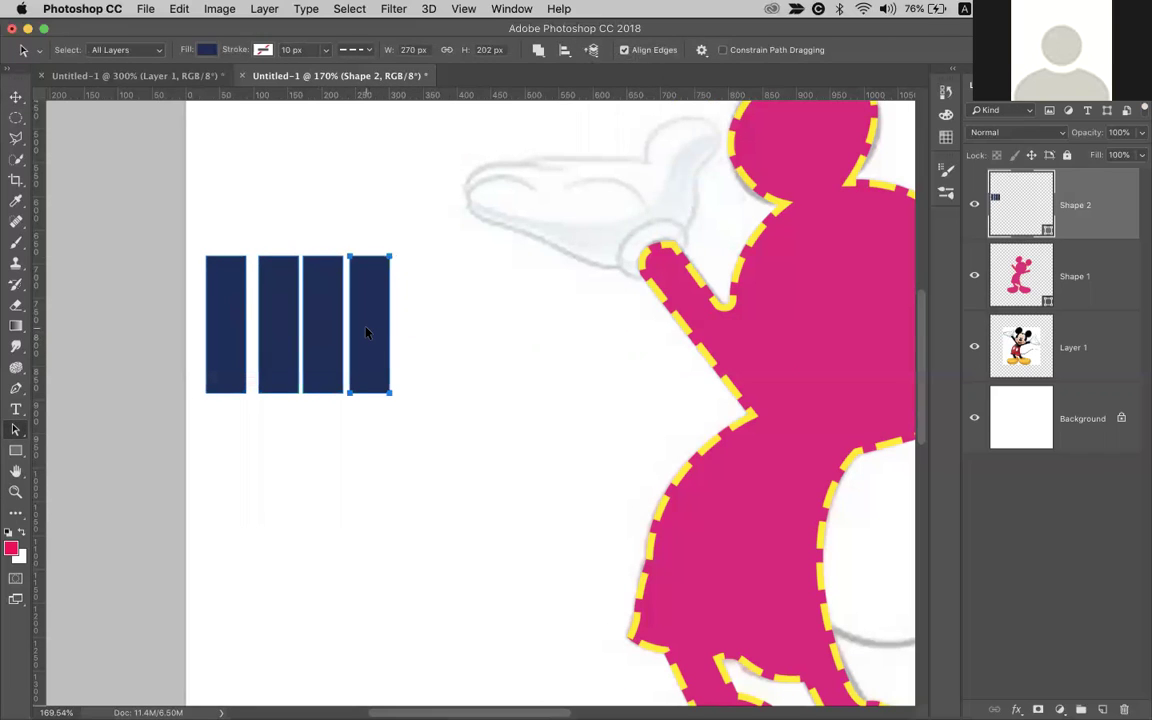
pyautogui.keyDown('shift'); pyautogui.click(328, 334); pyautogui.keyUp('shift')
pyautogui.keyDown('shift'); pyautogui.click(275, 334); pyautogui.keyUp('shift')
pyautogui.moveTo(268, 333); pyautogui.dragTo(401, 331)
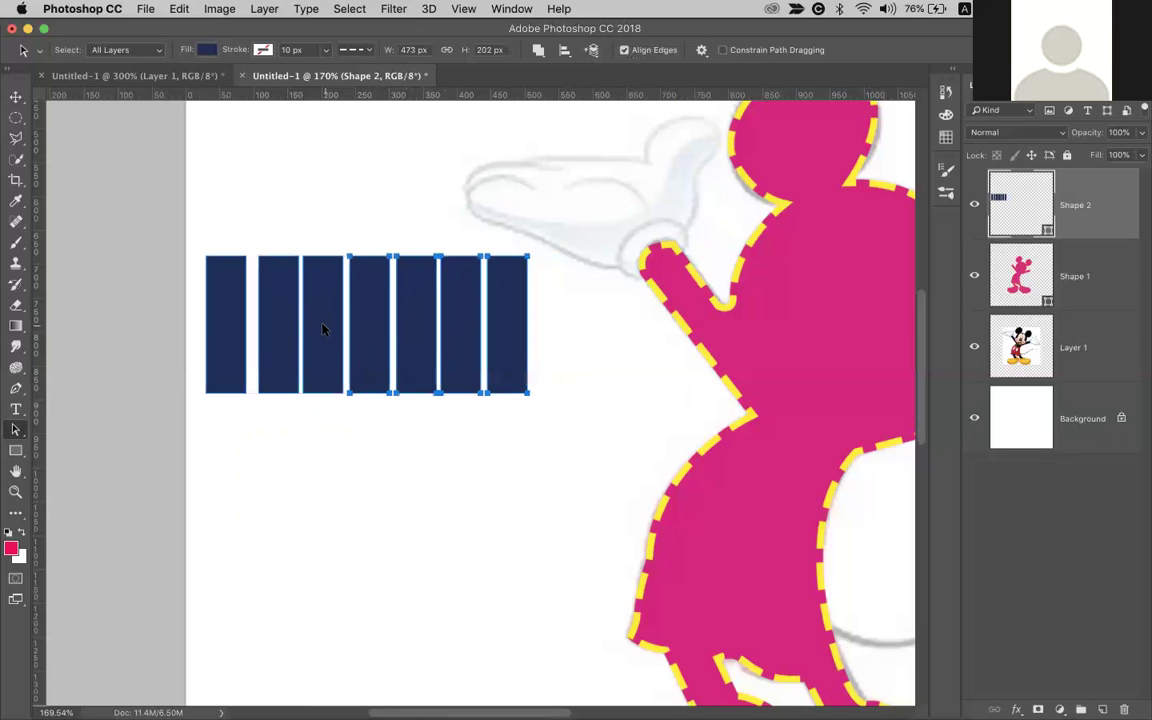
# Select all seven vertical bars and distribute their widths evenly
pyautogui.keyDown('shift'); pyautogui.click(283, 335); pyautogui.keyUp('shift')
pyautogui.keyDown('shift'); pyautogui.click(222, 335); pyautogui.keyUp('shift')
pyautogui.click(564, 50)
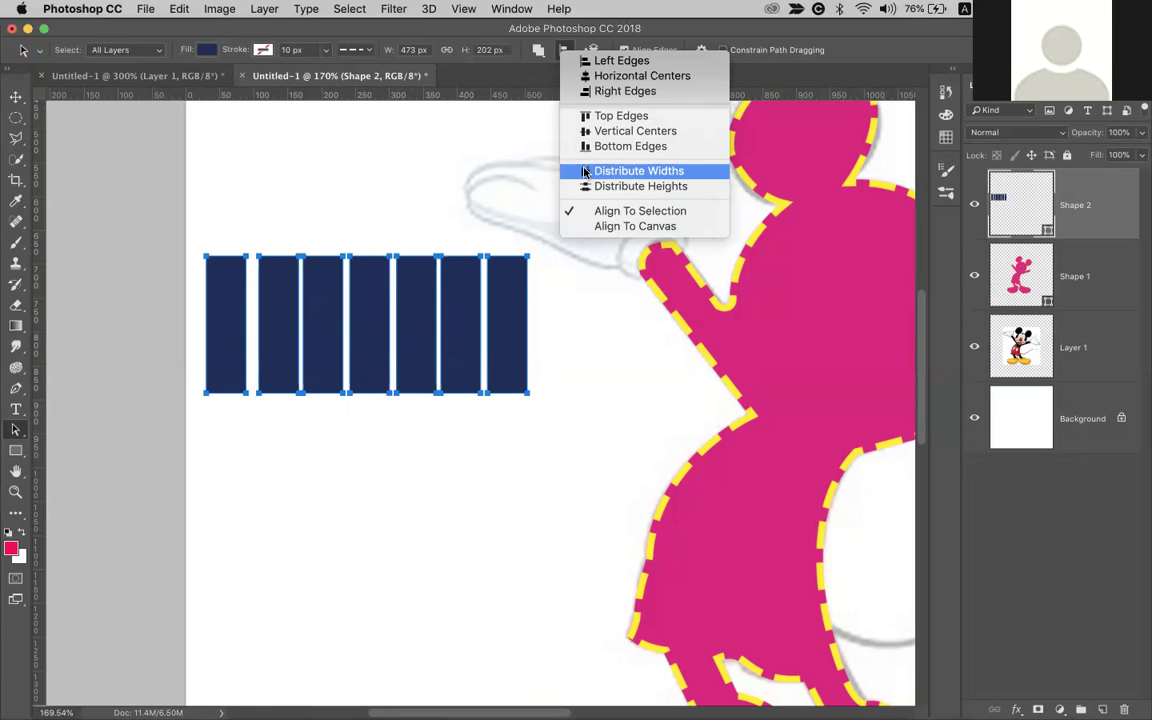
pyautogui.click(647, 176)
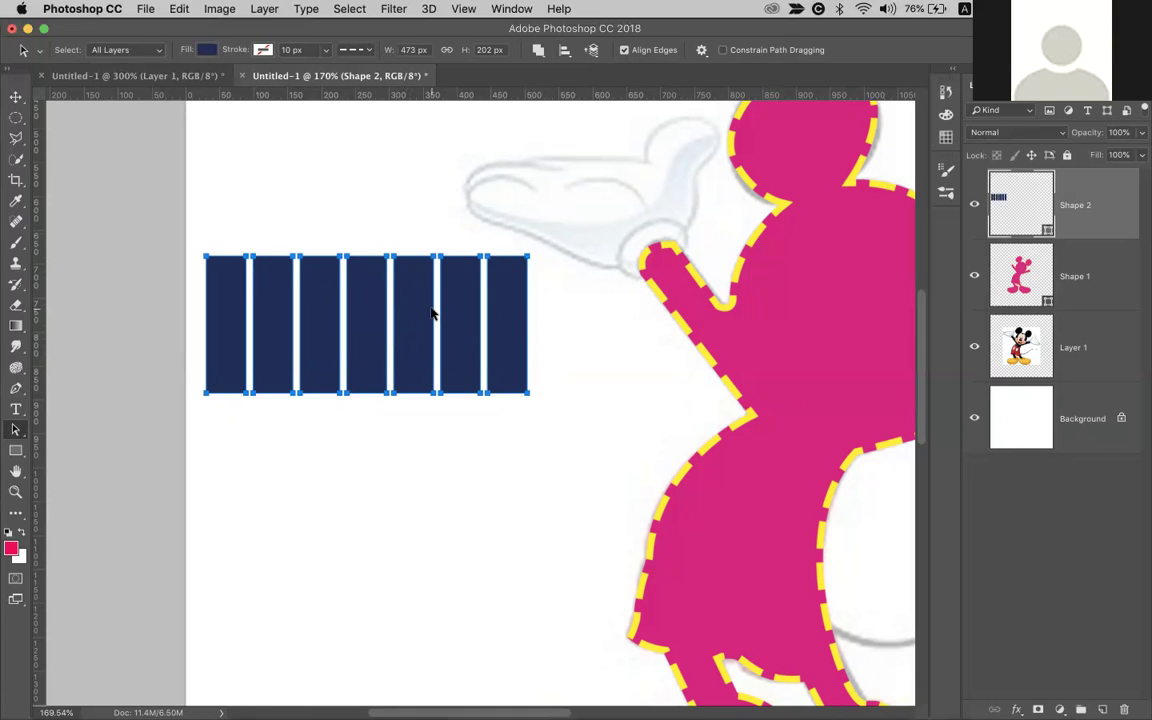
# Select only the middle bar and stretch it about its center to about 201% height and 478% width with Free Transform
pyautogui.press('v')
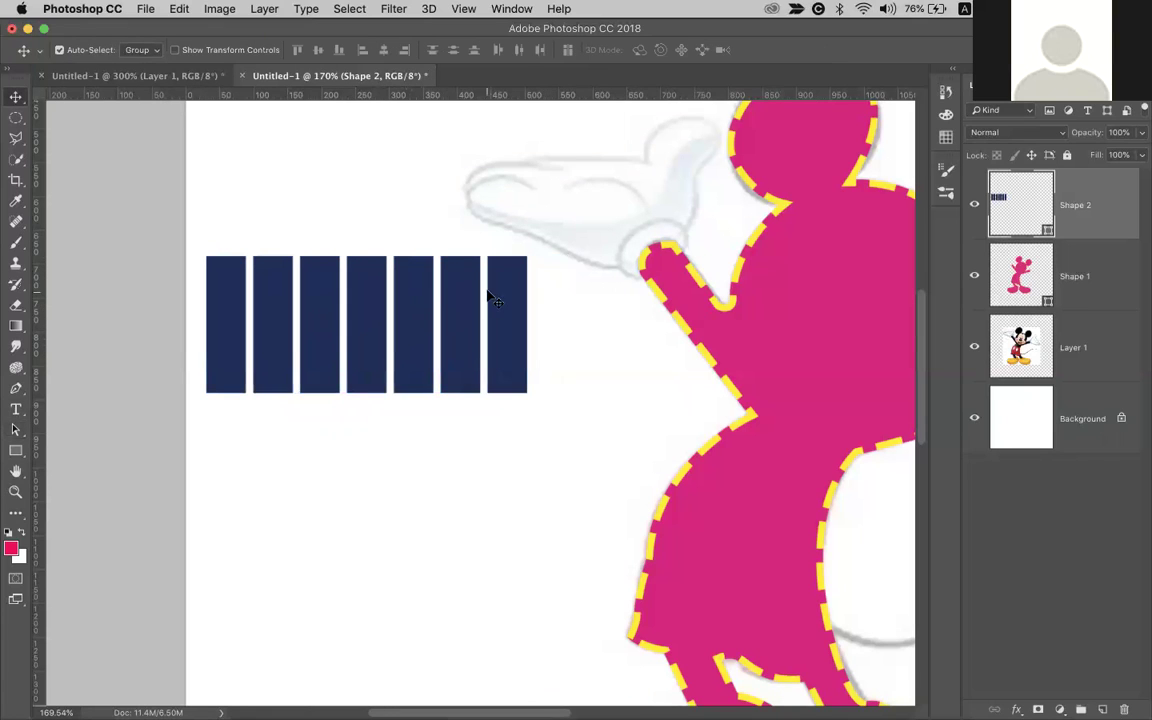
pyautogui.press('u')
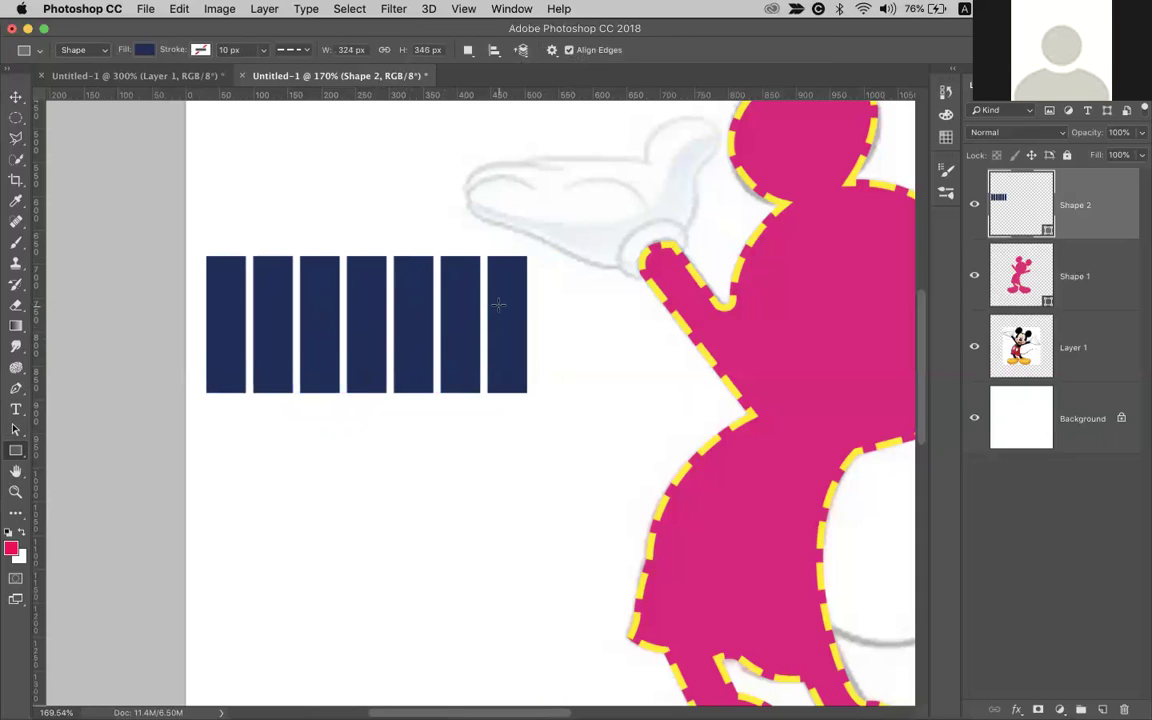
pyautogui.press('a')
pyautogui.click(500, 312)
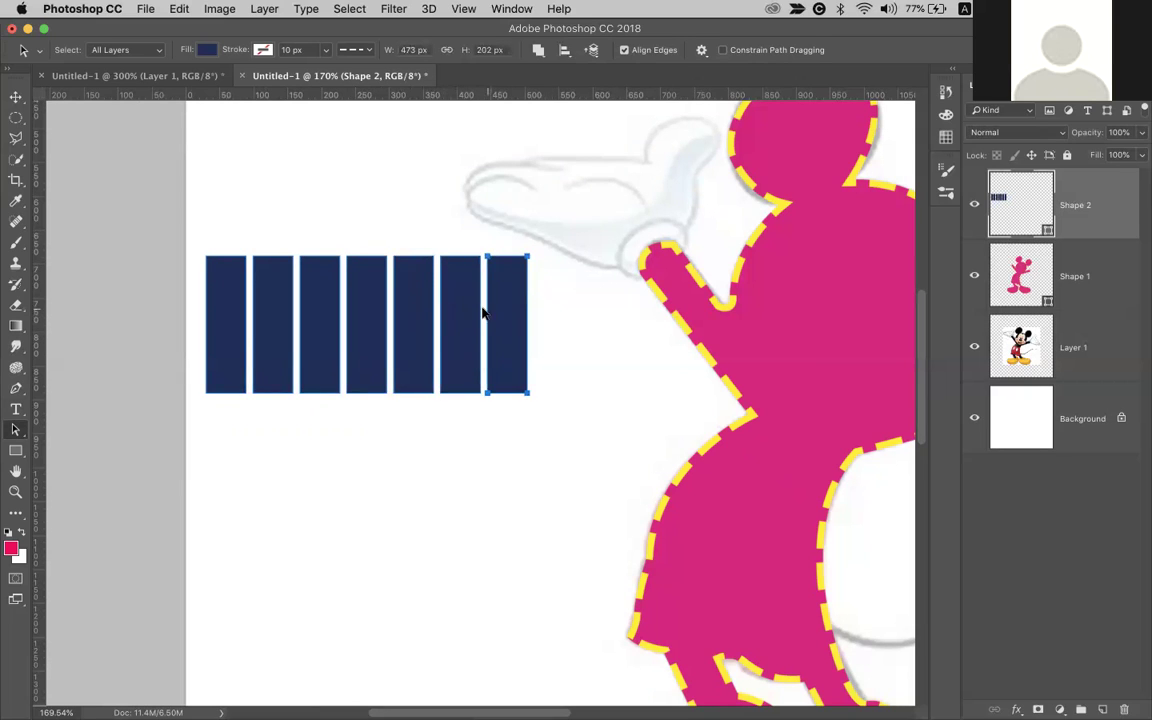
pyautogui.click(346, 316)
pyautogui.moveTo(348, 318); pyautogui.dragTo(348, 318)
pyautogui.press('super+t')
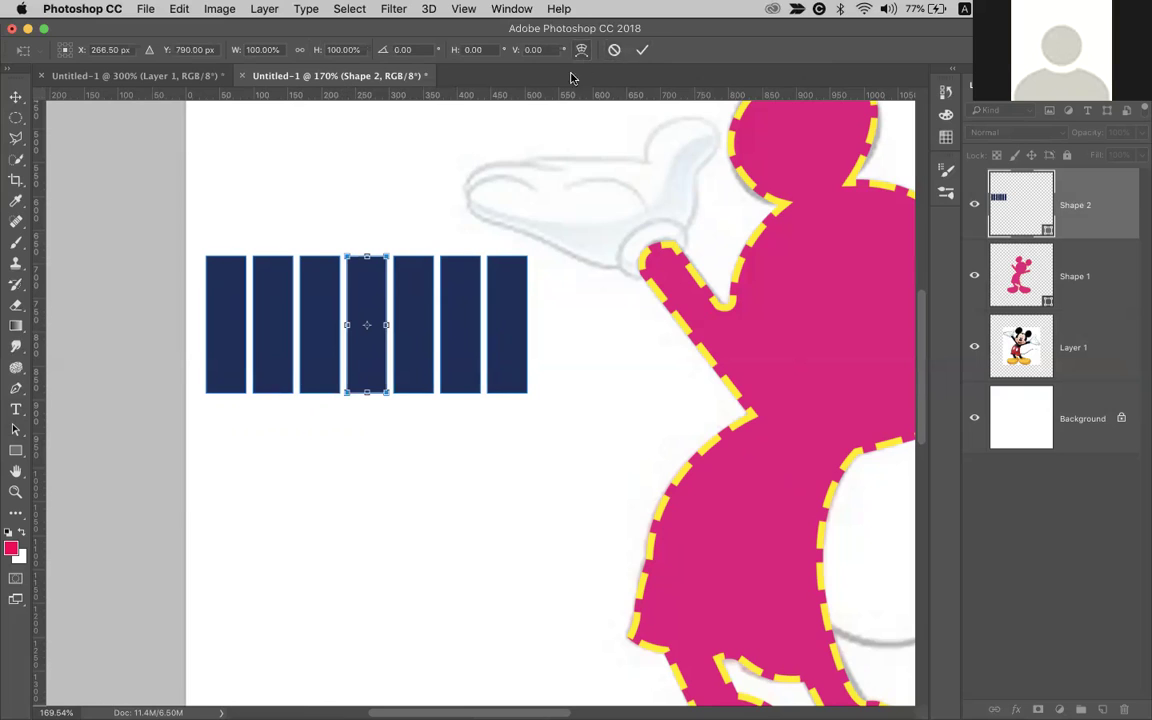
pyautogui.scroll(2, 375, 268)
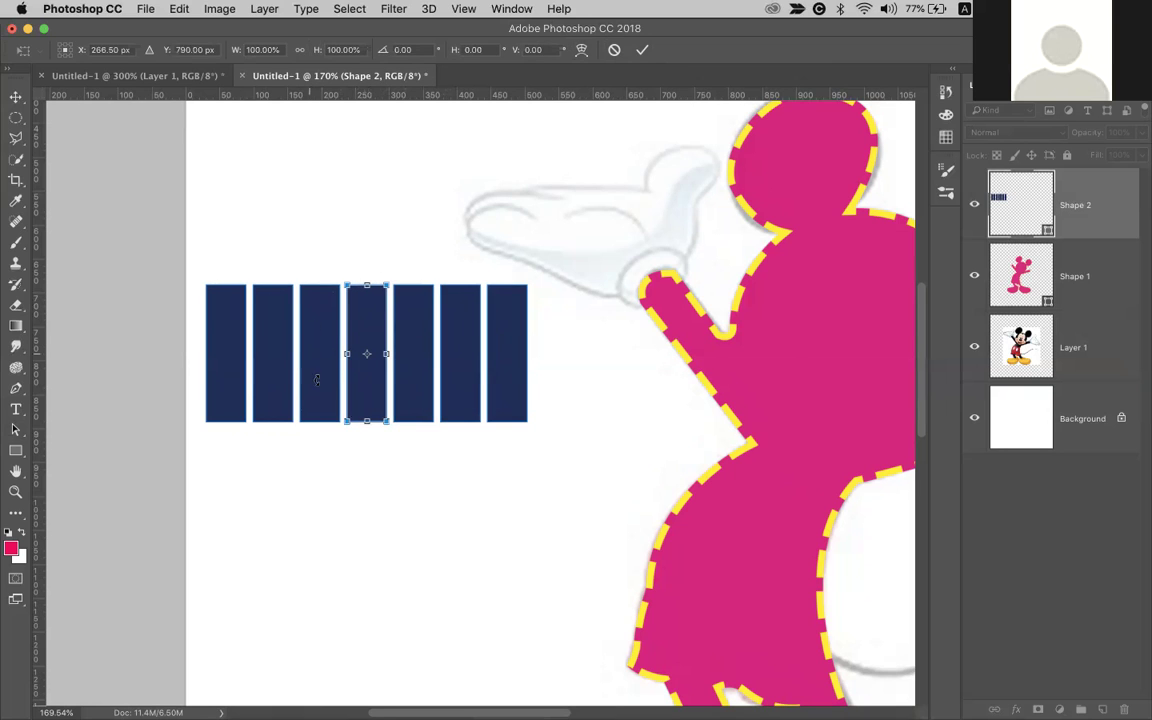
pyautogui.moveTo(367, 283); pyautogui.dragTo(366, 215)
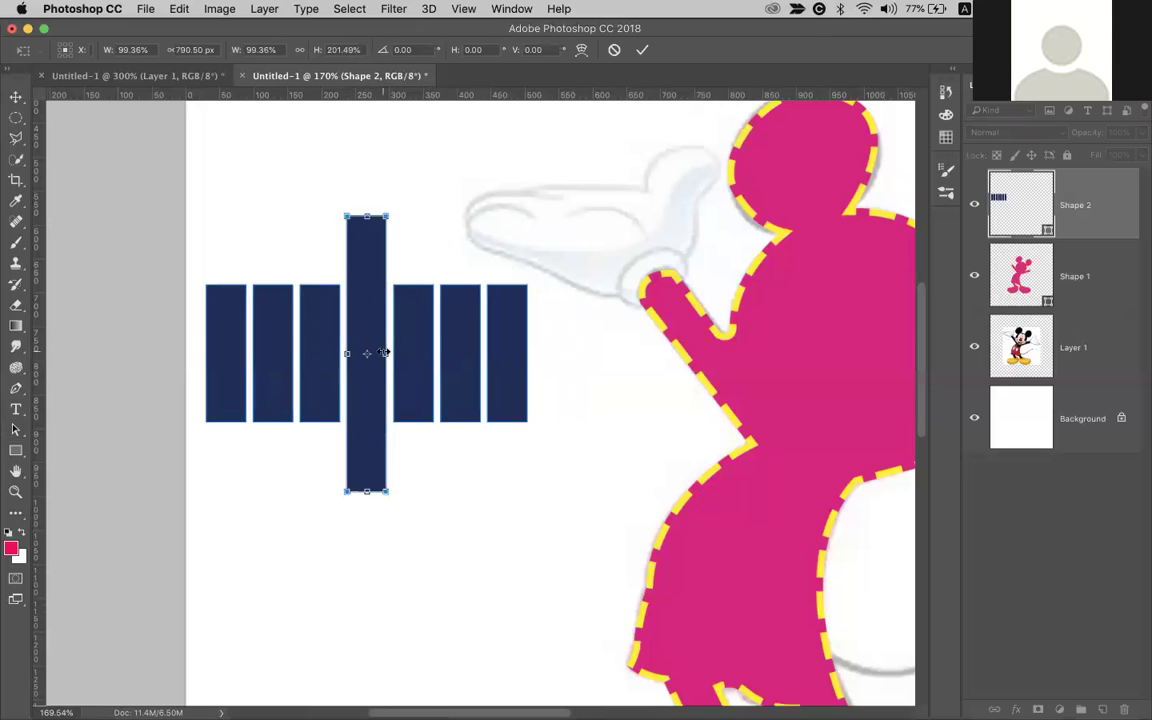
pyautogui.moveTo(384, 353); pyautogui.dragTo(458, 354)
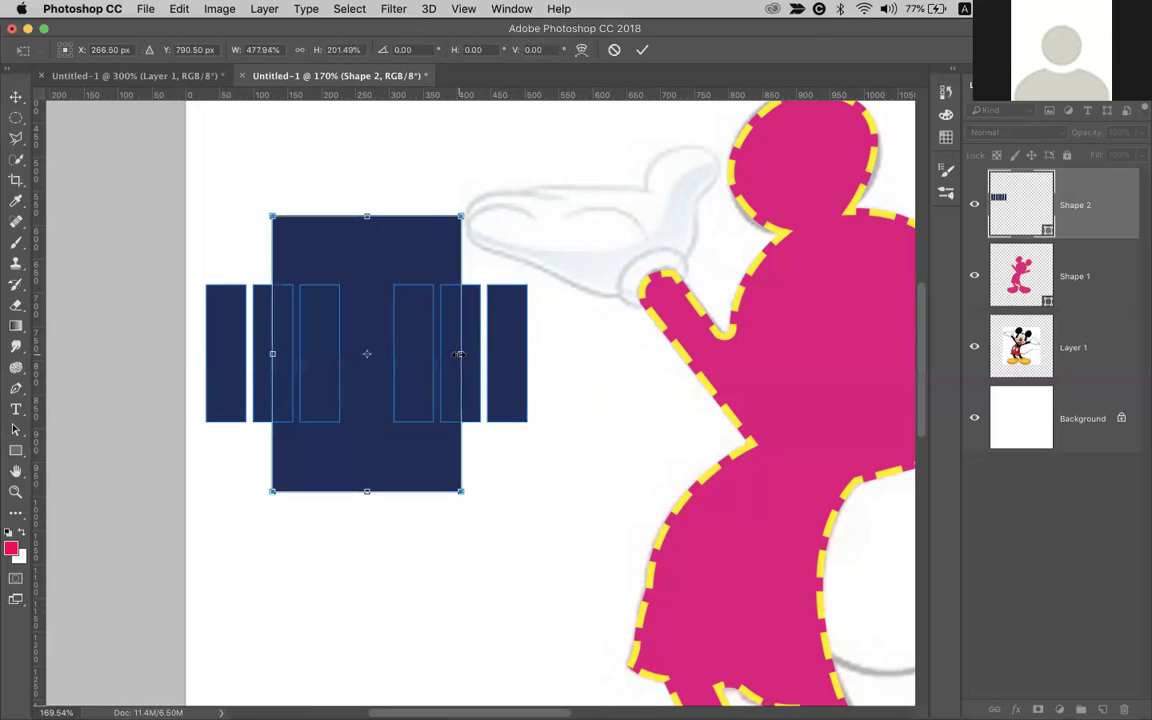
# Reposition the enlarged rectangle below the other bars, scale it to about 481% width and 203% height, and apply the transform
pyautogui.moveTo(461, 216); pyautogui.dragTo(380, 472)
pyautogui.scroll(-4, 380, 473)
pyautogui.hscroll(-1, 380, 473)
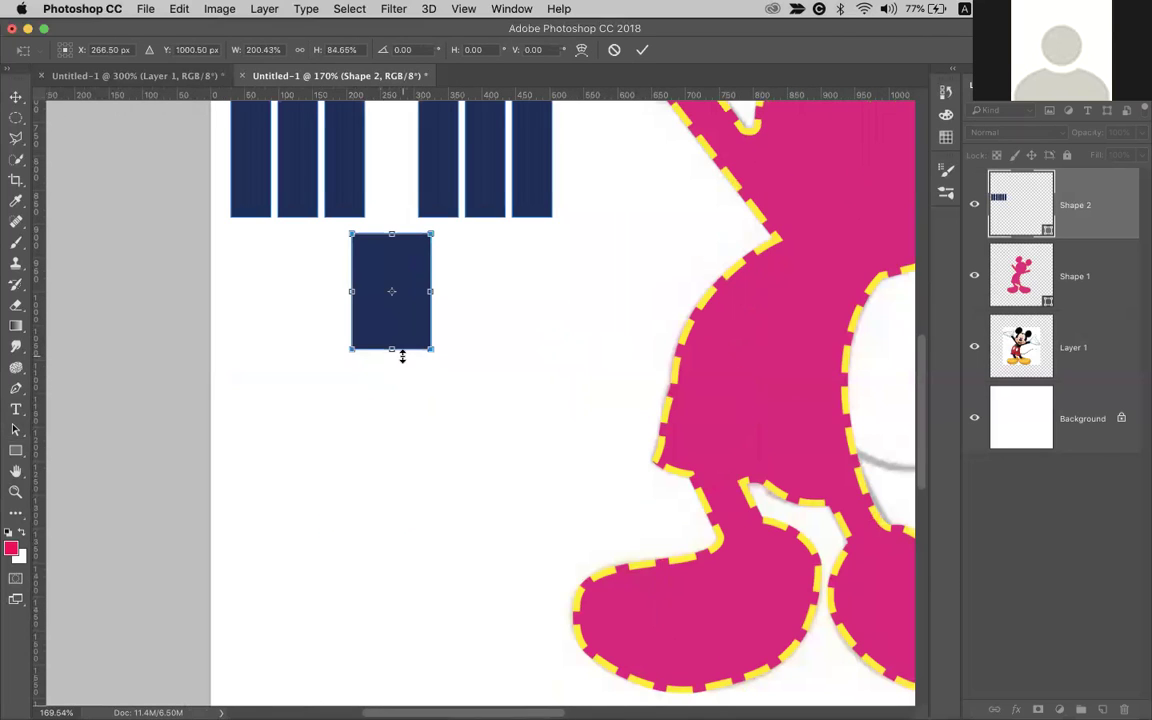
pyautogui.moveTo(433, 353); pyautogui.dragTo(445, 443)
pyautogui.scroll(5, 445, 443)
pyautogui.hscroll(3, 445, 443)
pyautogui.scroll(-3, 443, 442)
pyautogui.hscroll(-1, 443, 442)
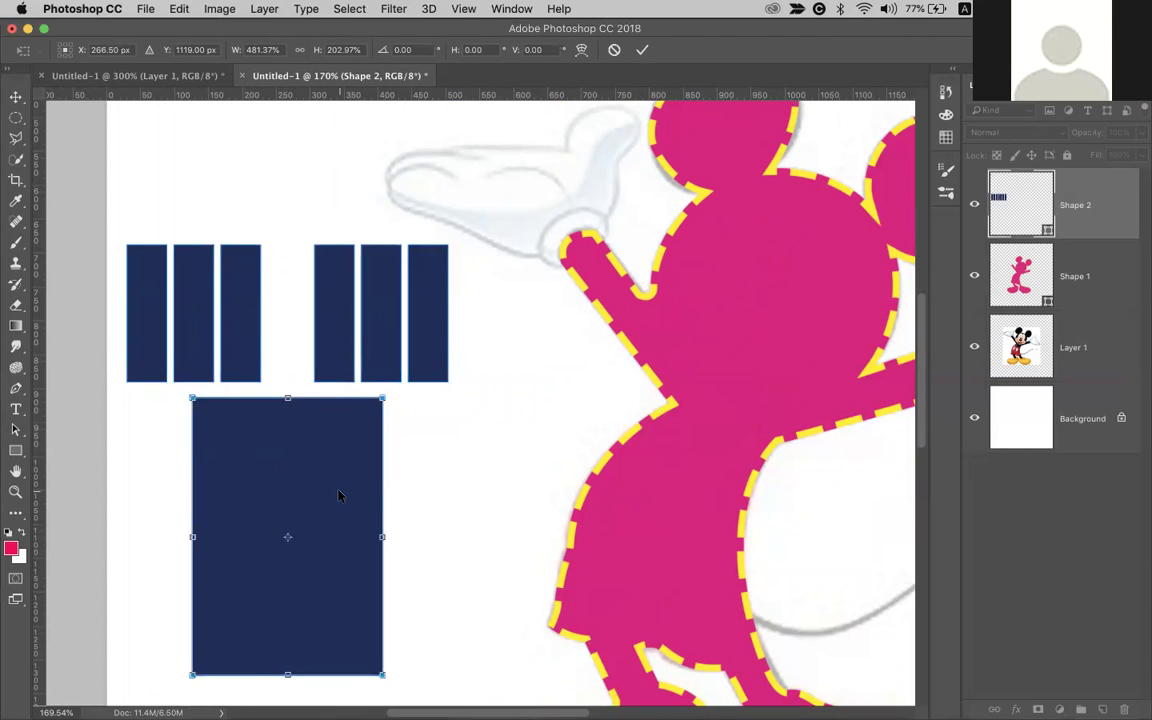
pyautogui.press('Return')
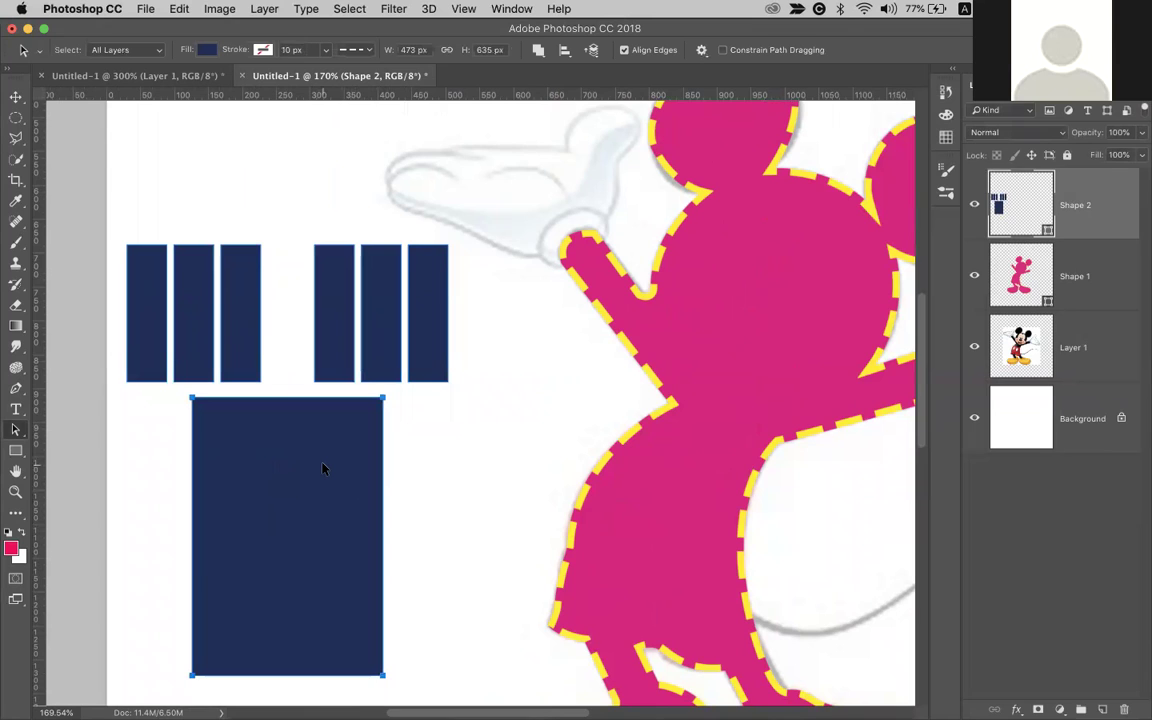
pyautogui.scroll(-2, 322, 467)
pyautogui.hscroll(-1, 322, 467)
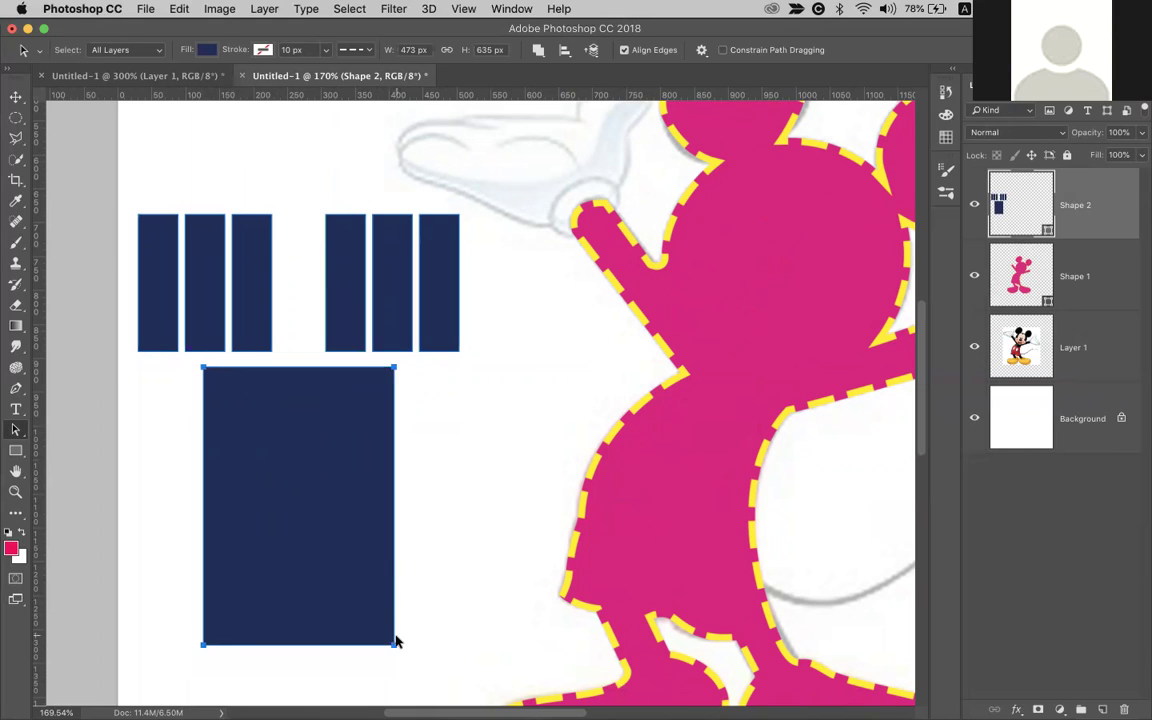
pyautogui.click(394, 370)
pyautogui.click(203, 369)
pyautogui.press('p')
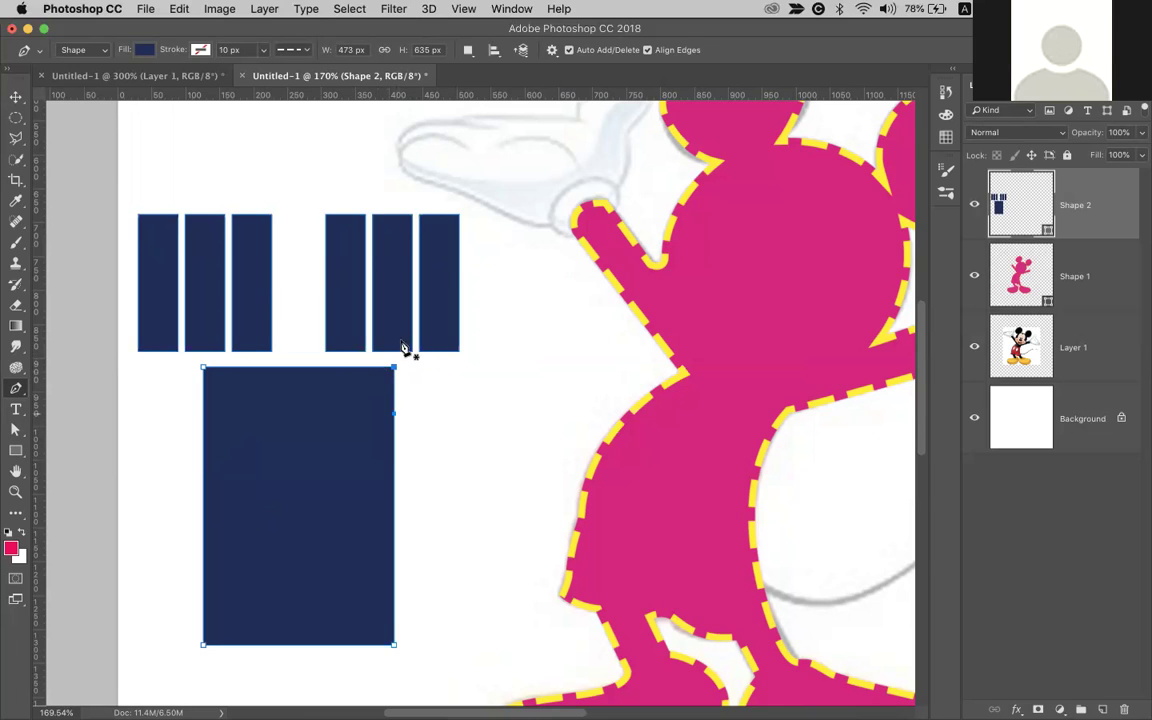
# Select the six small bars above the large rectangle and delete them
pyautogui.press('a')
pyautogui.click(363, 342)
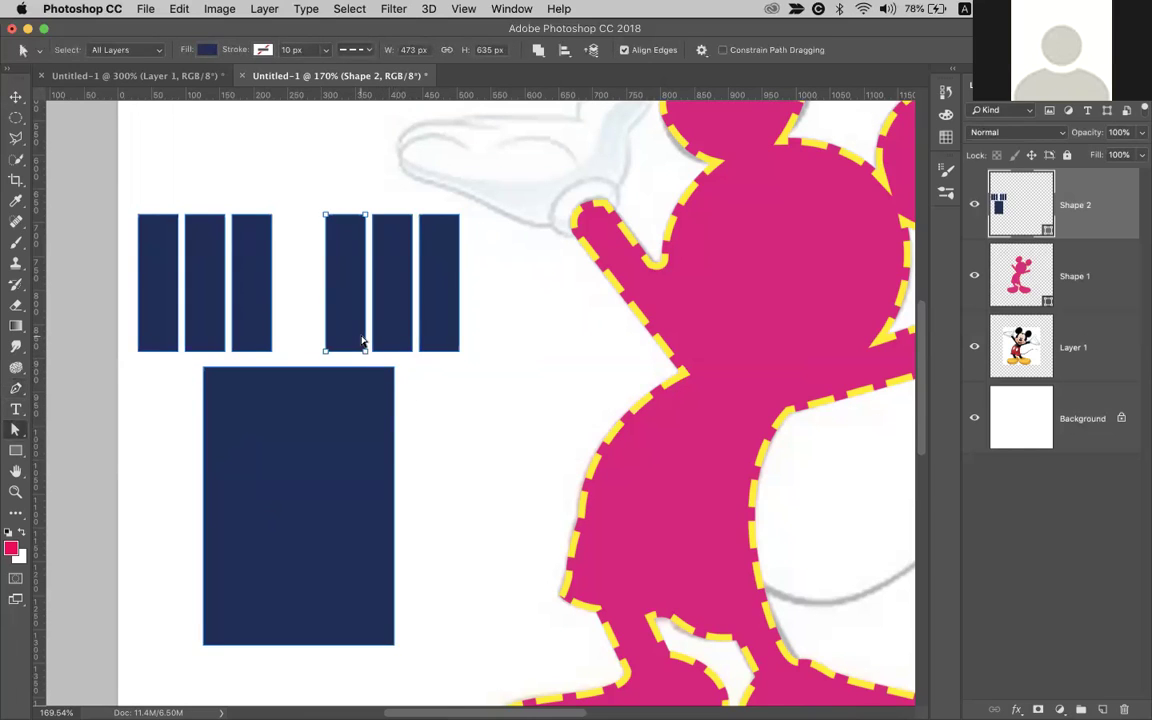
pyautogui.moveTo(392, 320); pyautogui.dragTo(392, 320)
pyautogui.keyDown('shift'); pyautogui.click(425, 329); pyautogui.keyUp('shift')
pyautogui.keyDown('shift'); pyautogui.click(345, 330); pyautogui.keyUp('shift')
pyautogui.keyDown('shift'); pyautogui.click(238, 330); pyautogui.keyUp('shift')
pyautogui.keyDown('shift'); pyautogui.click(205, 325); pyautogui.keyUp('shift')
pyautogui.keyDown('shift'); pyautogui.click(143, 330); pyautogui.keyUp('shift')
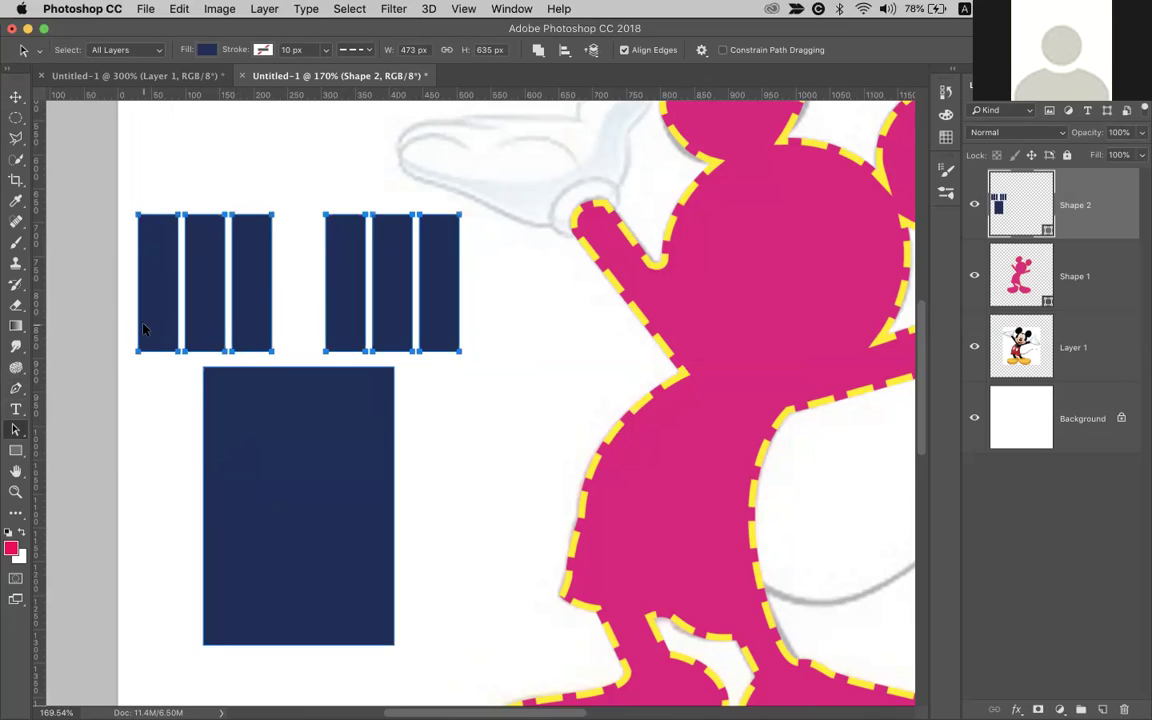
pyautogui.press('BackSpace')
# Move the remaining large rectangle up and slightly right into the space left by the bars
pyautogui.click(700, 266)
pyautogui.click(386, 367)
pyautogui.moveTo(386, 367); pyautogui.dragTo(401, 285)
pyautogui.hscroll(-3, 390, 355)
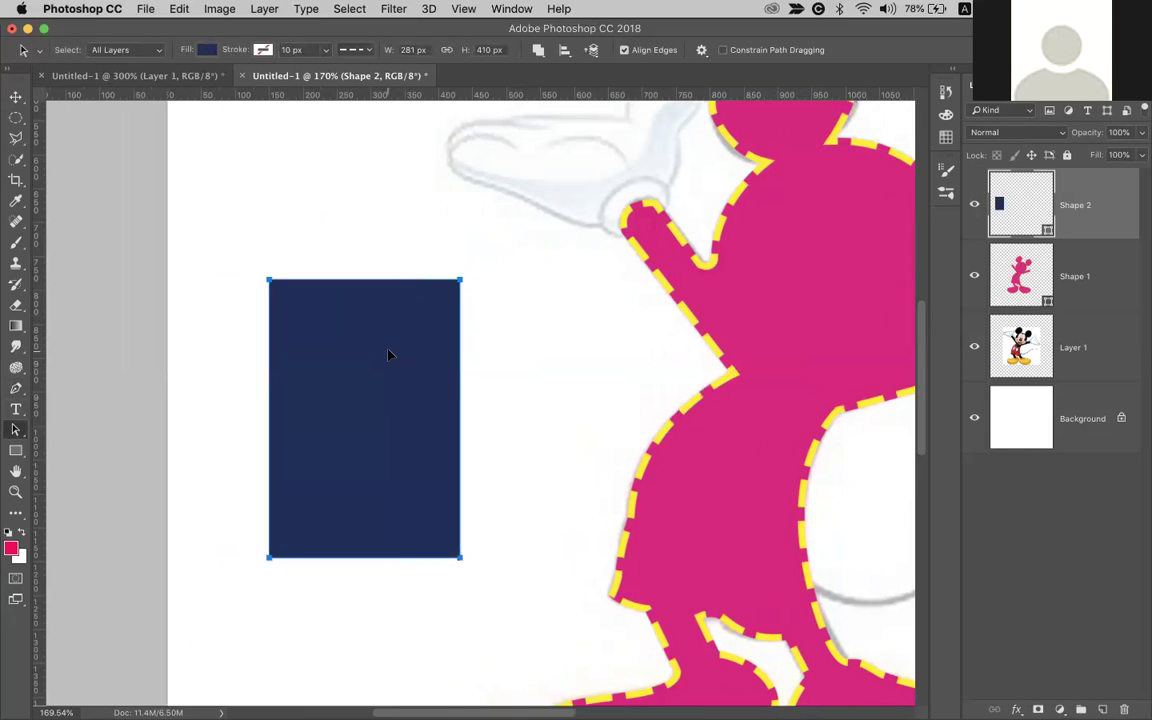
# Convert the rectangle's top-right corner into a smooth point with the Pen tool, pulling out handles that bulge the top and right edges
pyautogui.press('p')
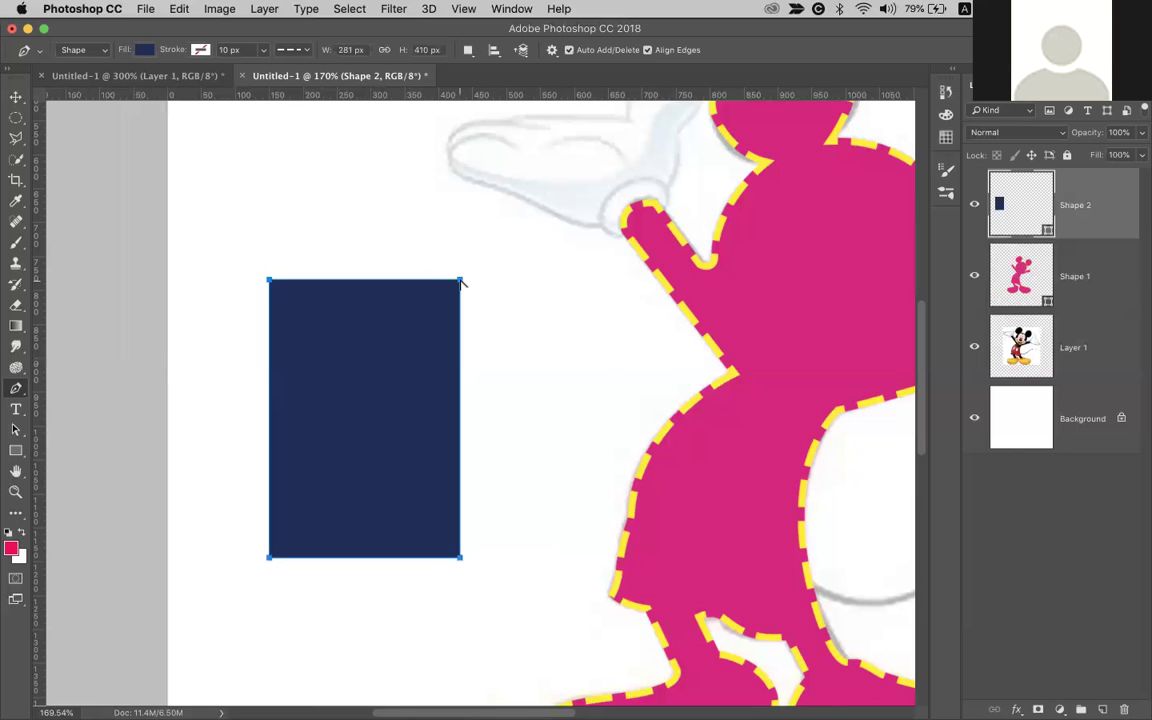
pyautogui.moveTo(461, 284)
pyautogui.mouseDown()
pyautogui.moveTo(537, 381)
pyautogui.moveTo(474, 325)
pyautogui.moveTo(535, 370)
pyautogui.moveTo(478, 303)
pyautogui.moveTo(548, 362)
pyautogui.moveTo(465, 293)
pyautogui.mouseUp()
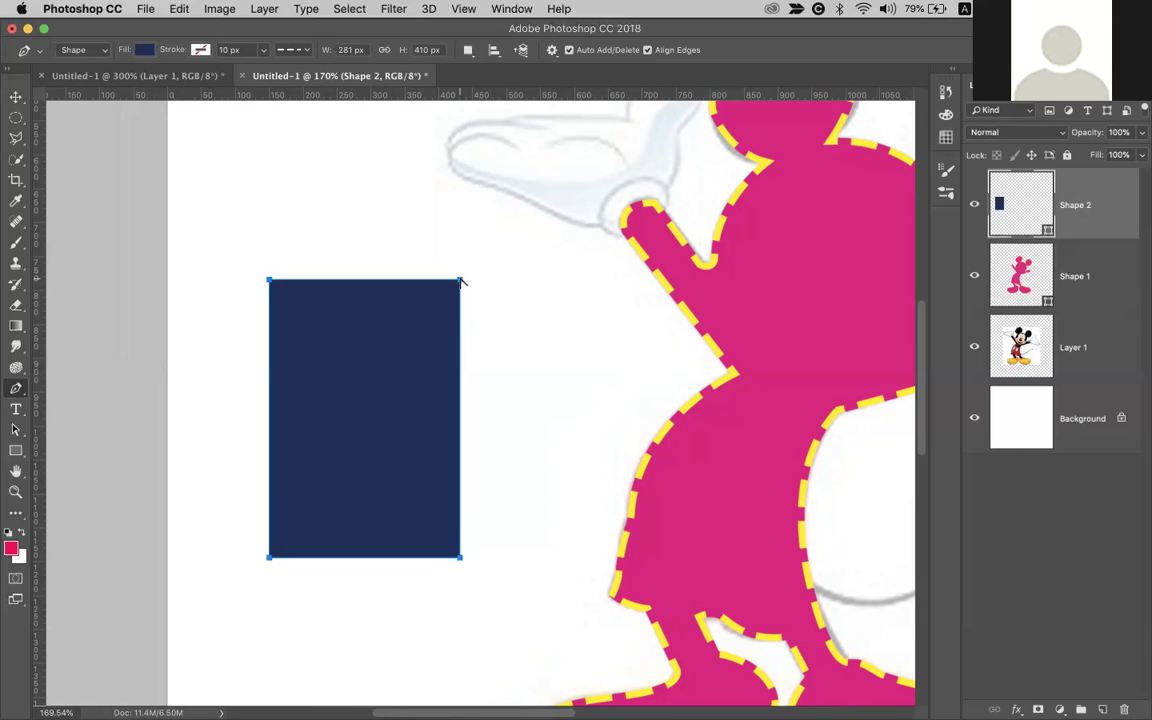
pyautogui.moveTo(460, 283); pyautogui.dragTo(518, 360)
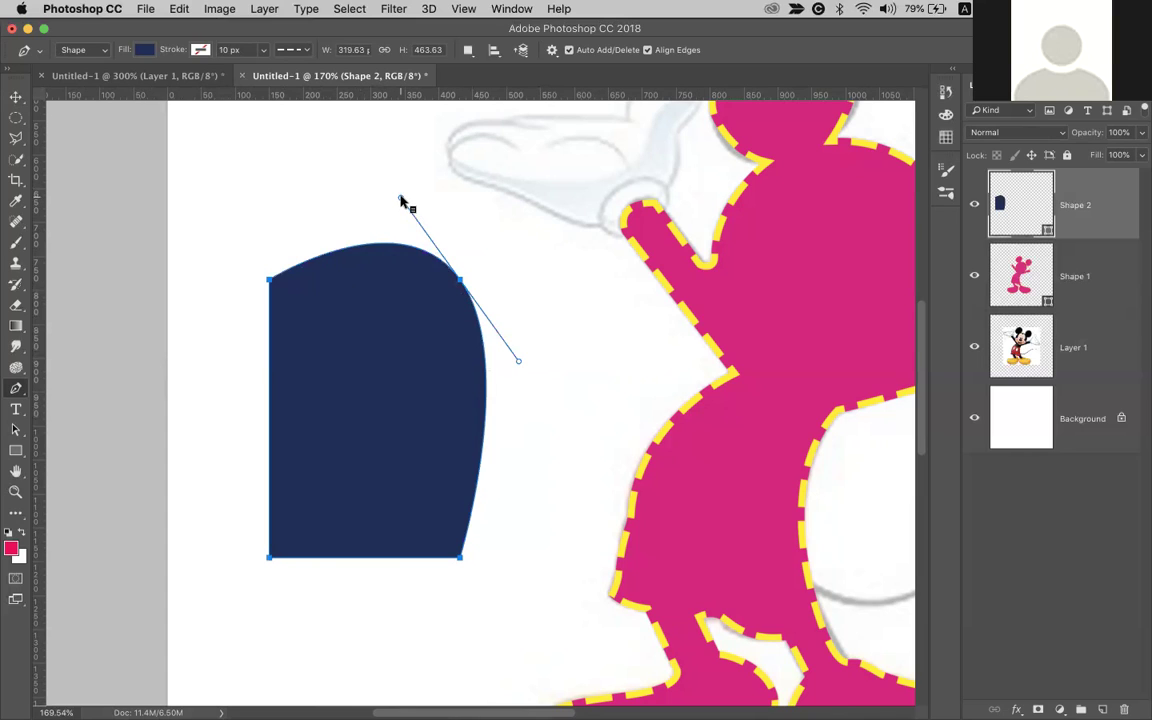
# Adjust the top-right point's upper direction handle through several angles to reshape both adjoining curves, undoing the first adjustment
pyautogui.moveTo(401, 202); pyautogui.dragTo(430, 205)
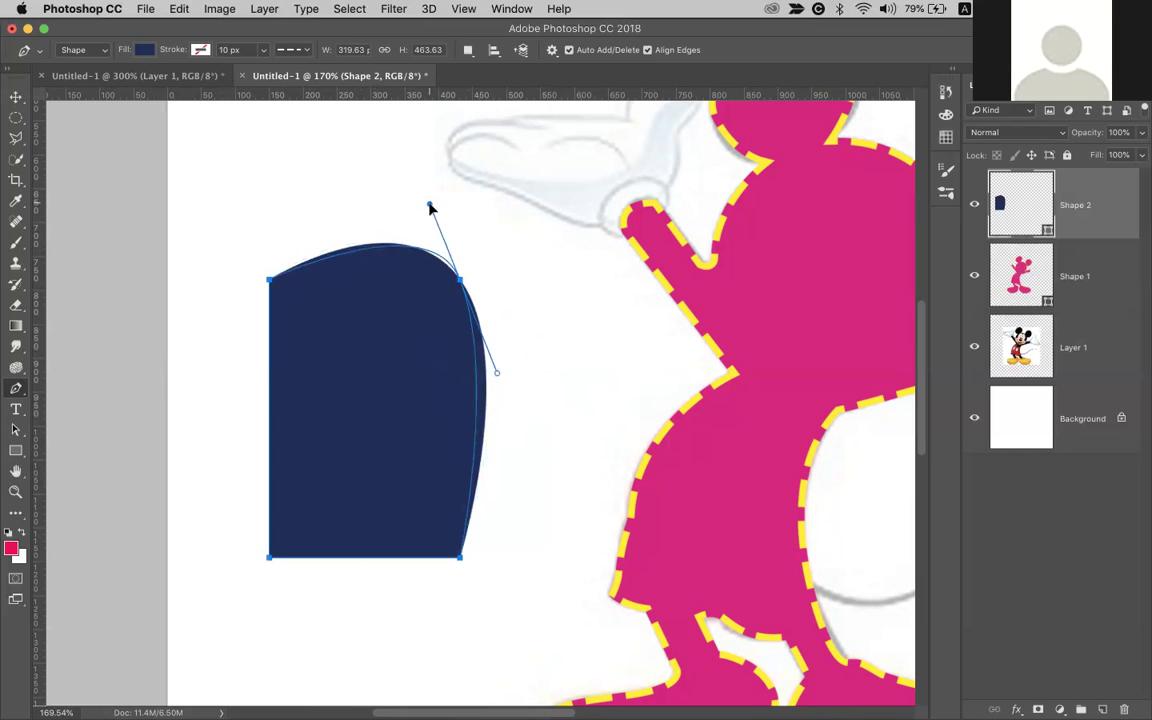
pyautogui.press('super+z')
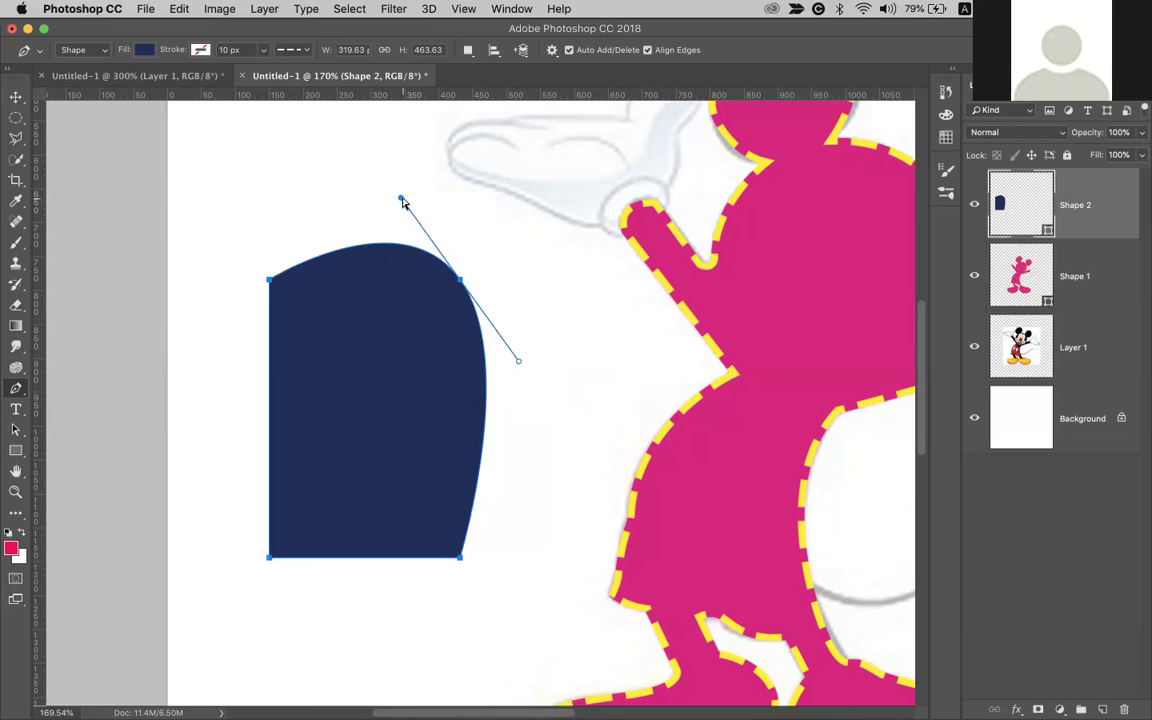
pyautogui.moveTo(402, 201); pyautogui.dragTo(384, 227)
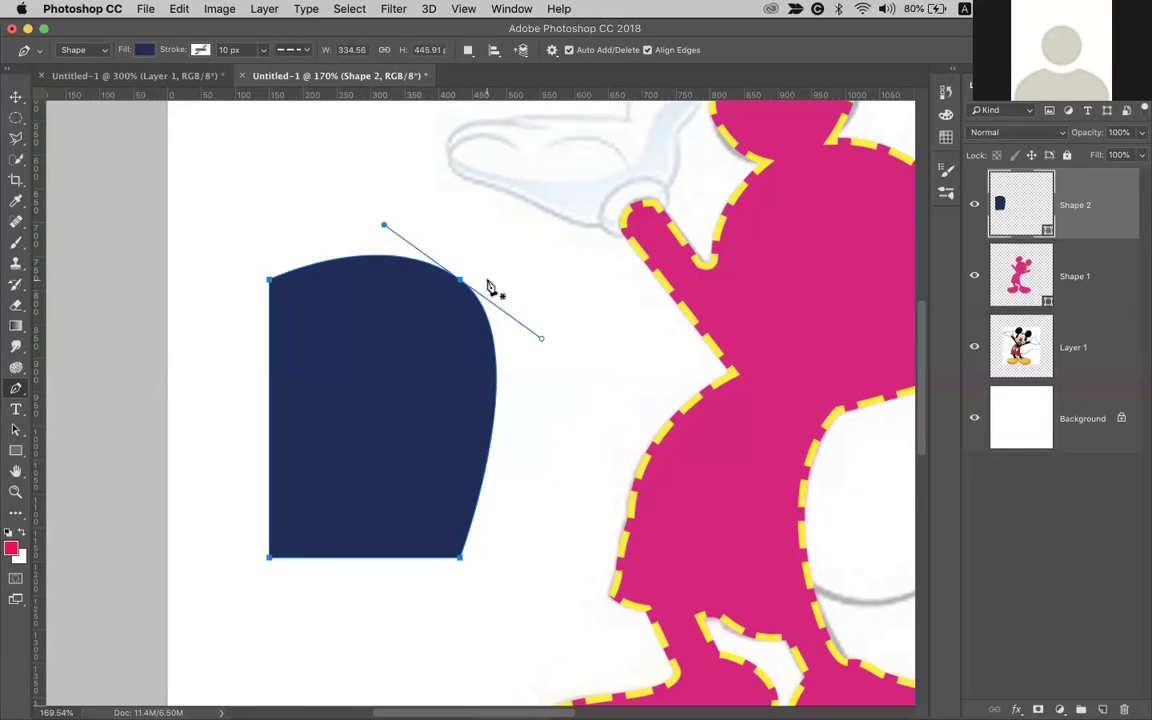
pyautogui.moveTo(384, 229)
pyautogui.mouseDown()
pyautogui.moveTo(514, 309)
pyautogui.moveTo(424, 239)
pyautogui.moveTo(391, 244)
pyautogui.moveTo(403, 287)
pyautogui.moveTo(401, 216)
pyautogui.moveTo(504, 229)
pyautogui.moveTo(368, 214)
pyautogui.moveTo(403, 226)
pyautogui.moveTo(381, 211)
pyautogui.moveTo(442, 196)
pyautogui.moveTo(449, 213)
pyautogui.moveTo(360, 213)
pyautogui.moveTo(411, 237)
pyautogui.moveTo(389, 222)
pyautogui.mouseUp()
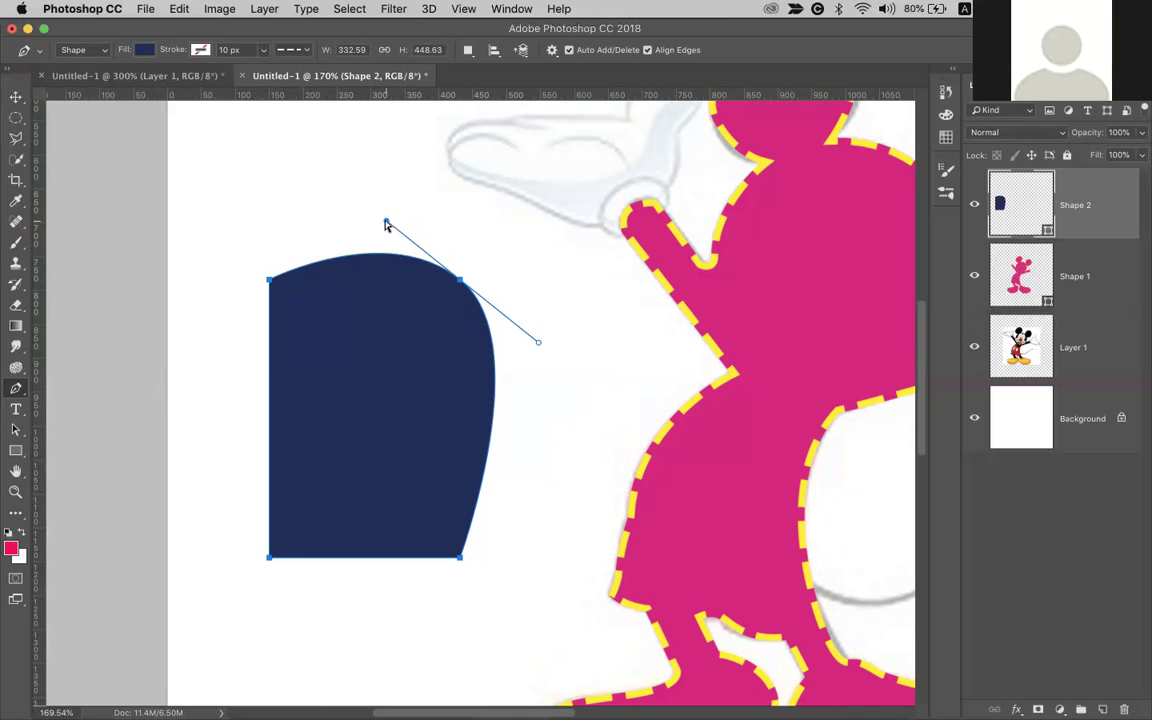
pyautogui.moveTo(390, 225)
pyautogui.mouseDown()
pyautogui.moveTo(415, 224)
pyautogui.moveTo(403, 205)
pyautogui.mouseUp()
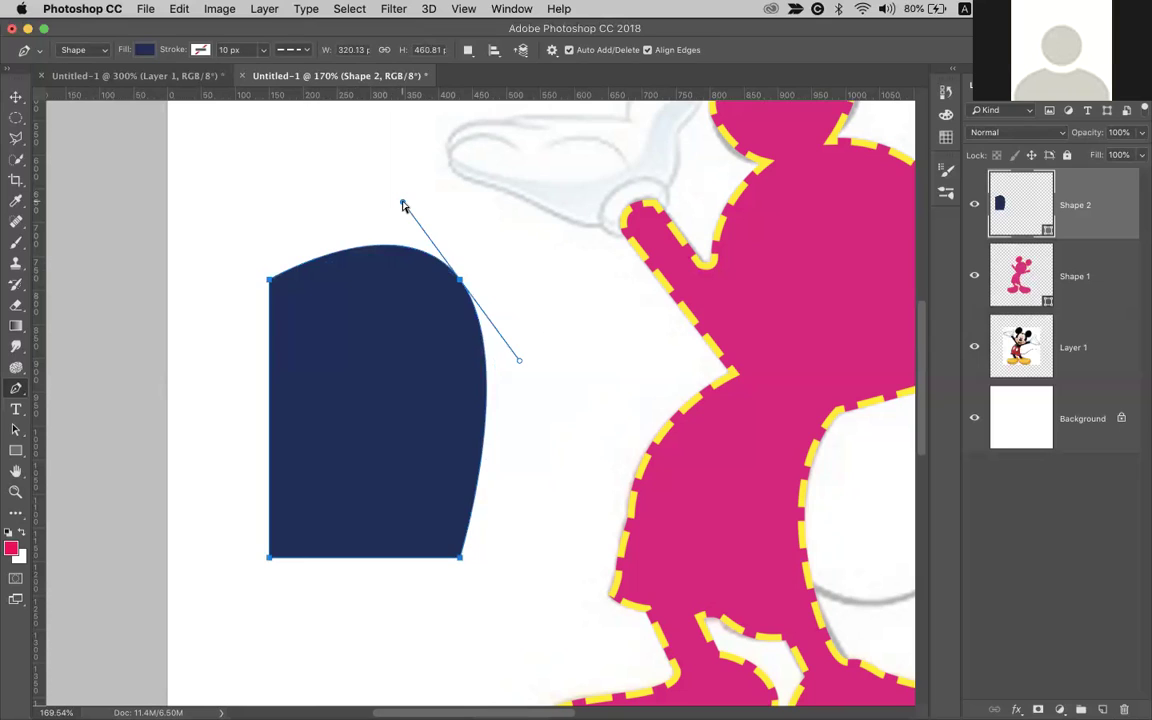
# Break the top-right point's upper handle from its partner and pull it down inside the shape to curve the top edge inward
pyautogui.moveTo(403, 205); pyautogui.dragTo(362, 342)
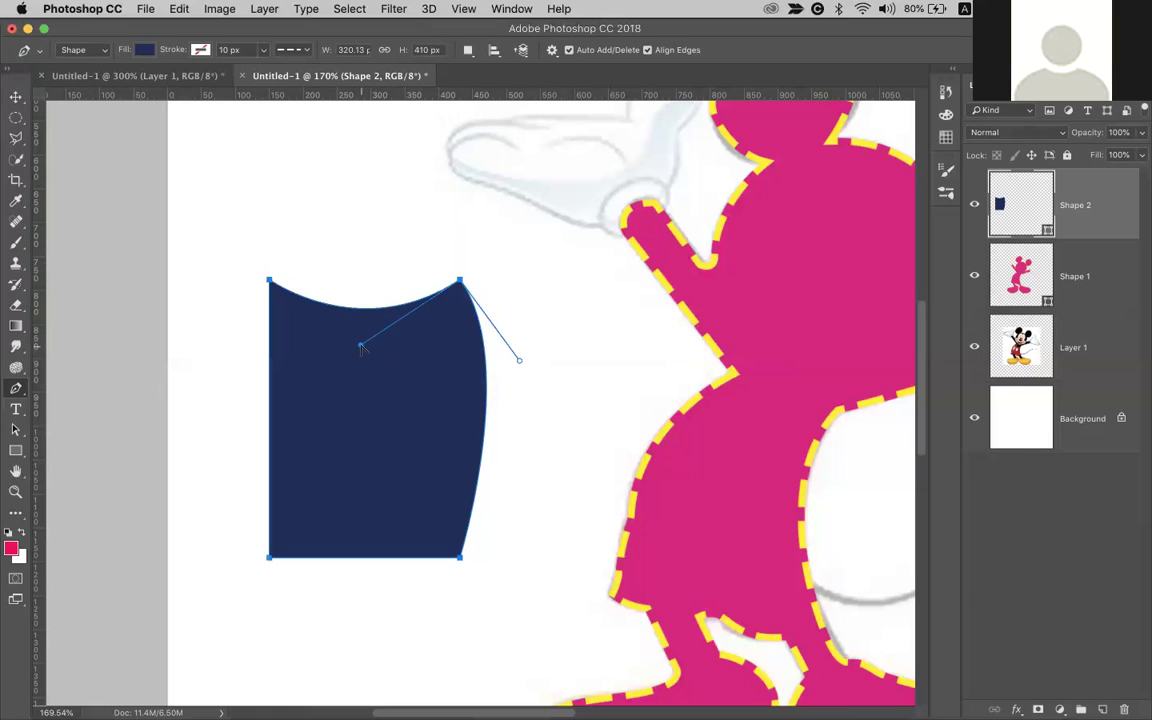
pyautogui.moveTo(361, 346); pyautogui.dragTo(370, 437)
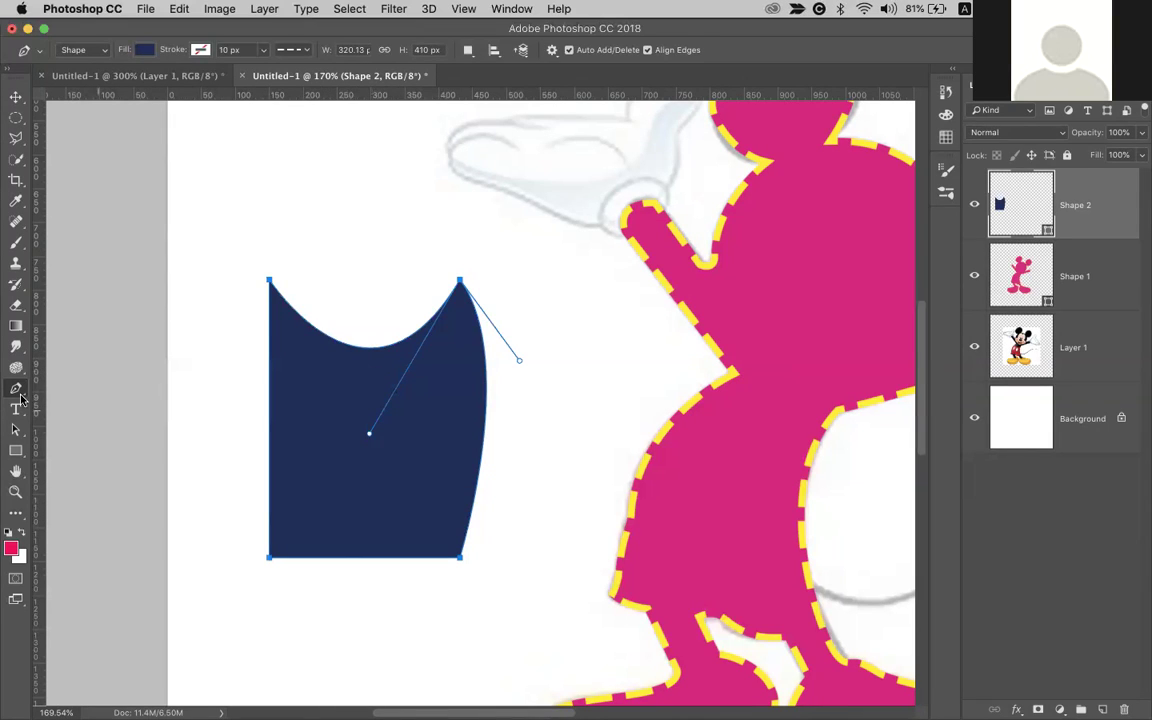
pyautogui.press('Escape')
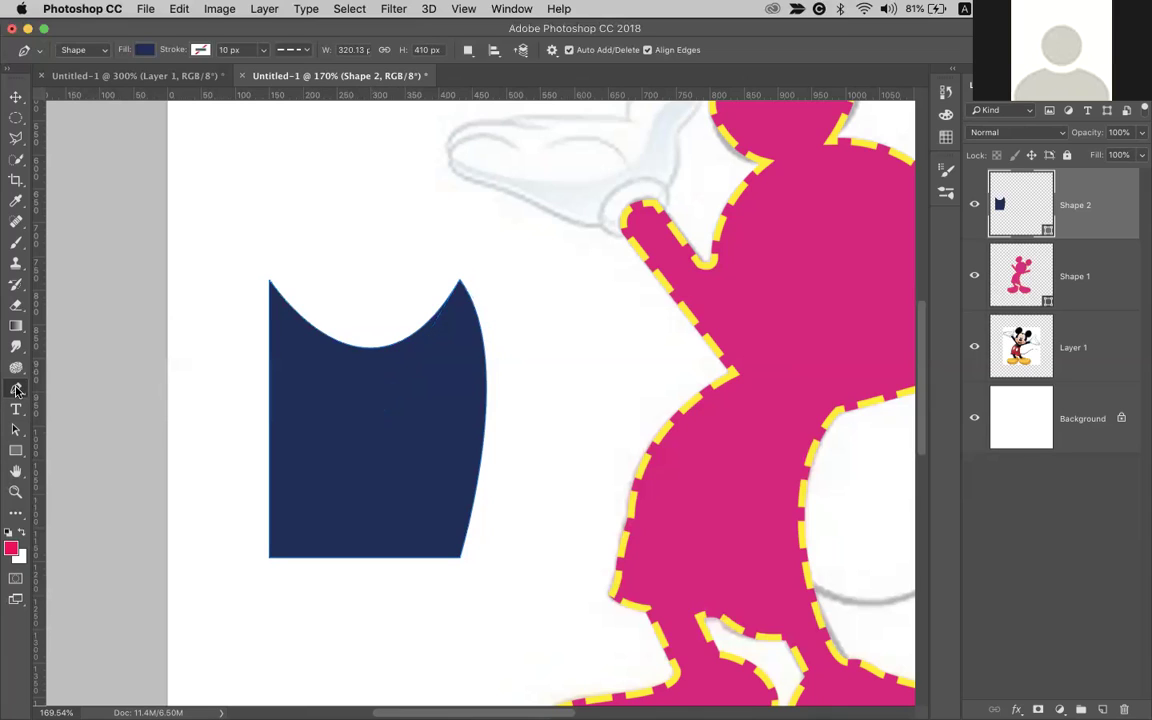
pyautogui.click(16, 388)
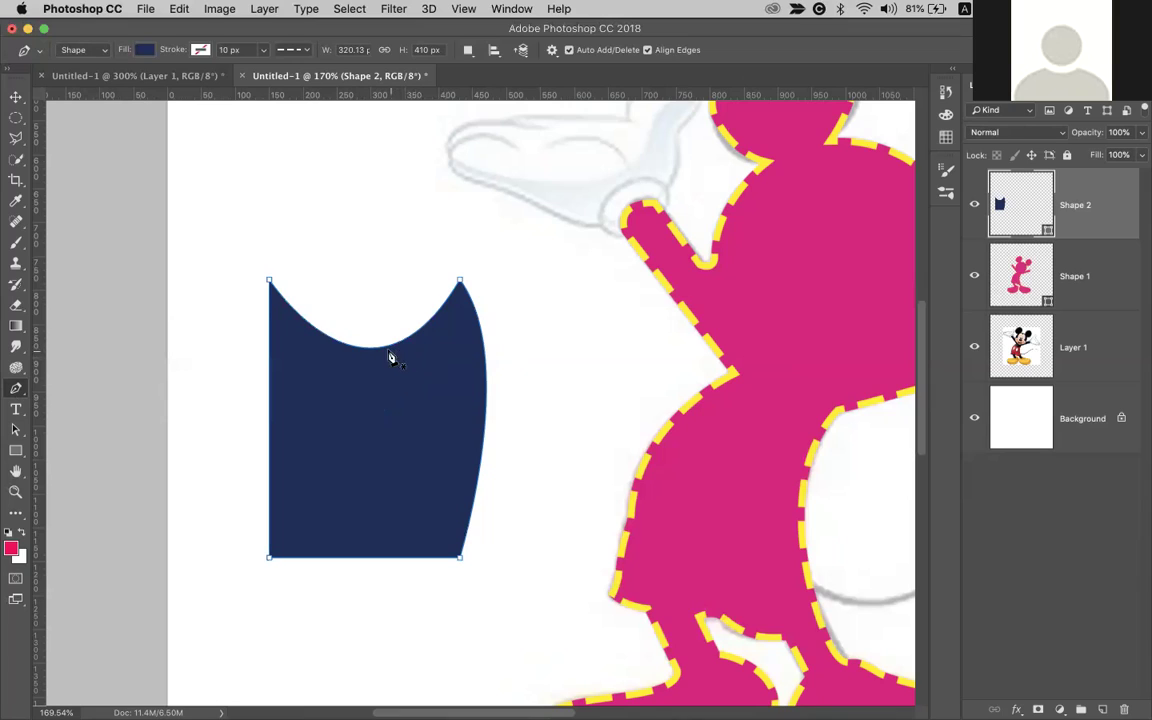
# Add an anchor point at the lowest part of the navy shape's curved top edge with the Pen tool
pyautogui.click(387, 349)
pyautogui.click(370, 350)
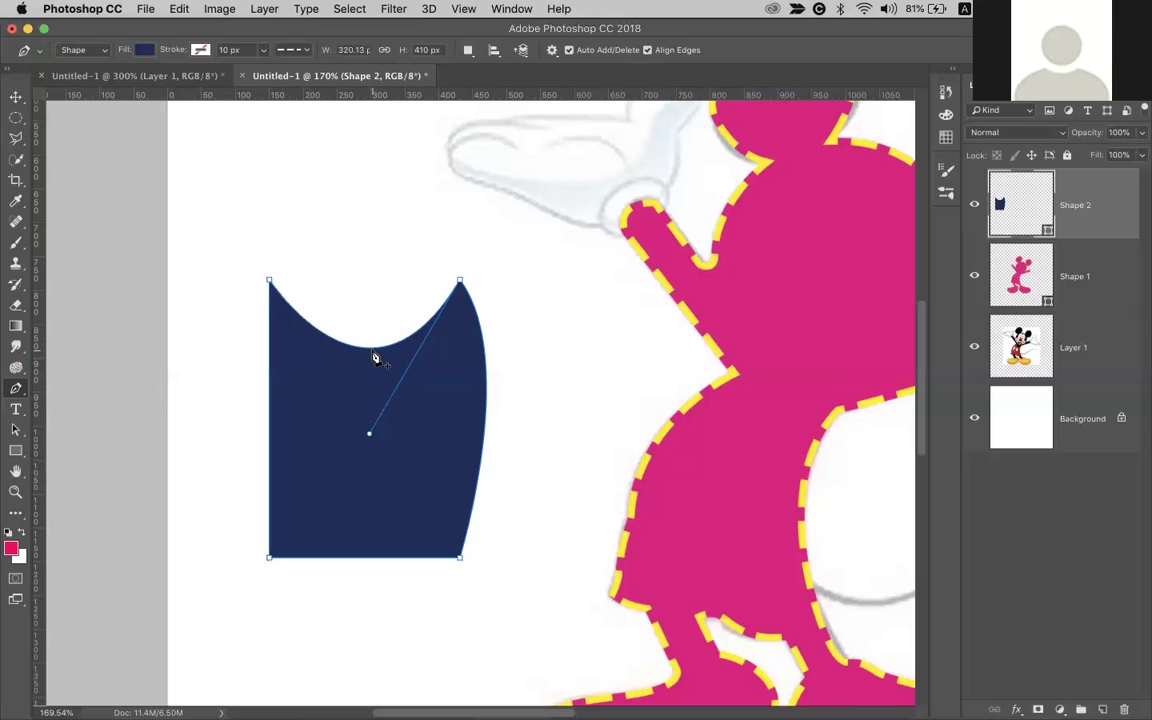
pyautogui.click(374, 350)
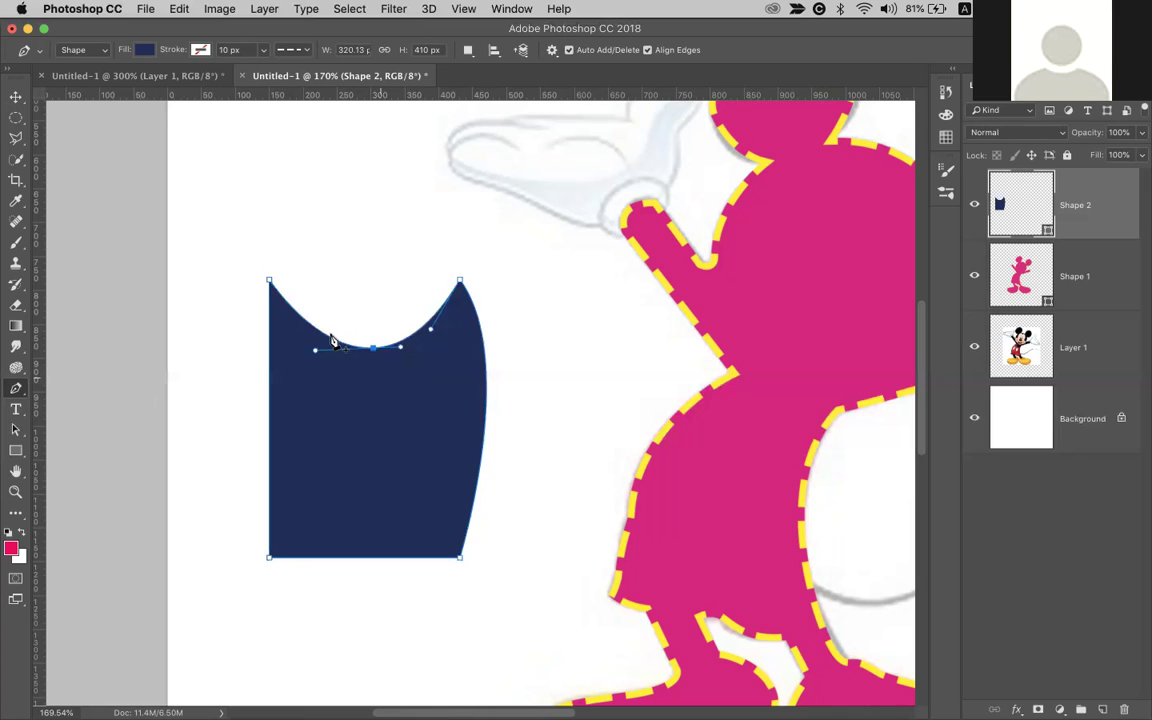
# Try removing the navy shape's top-left anchor point with the Pen tool and undo the removal, twice in a row
pyautogui.click(271, 284)
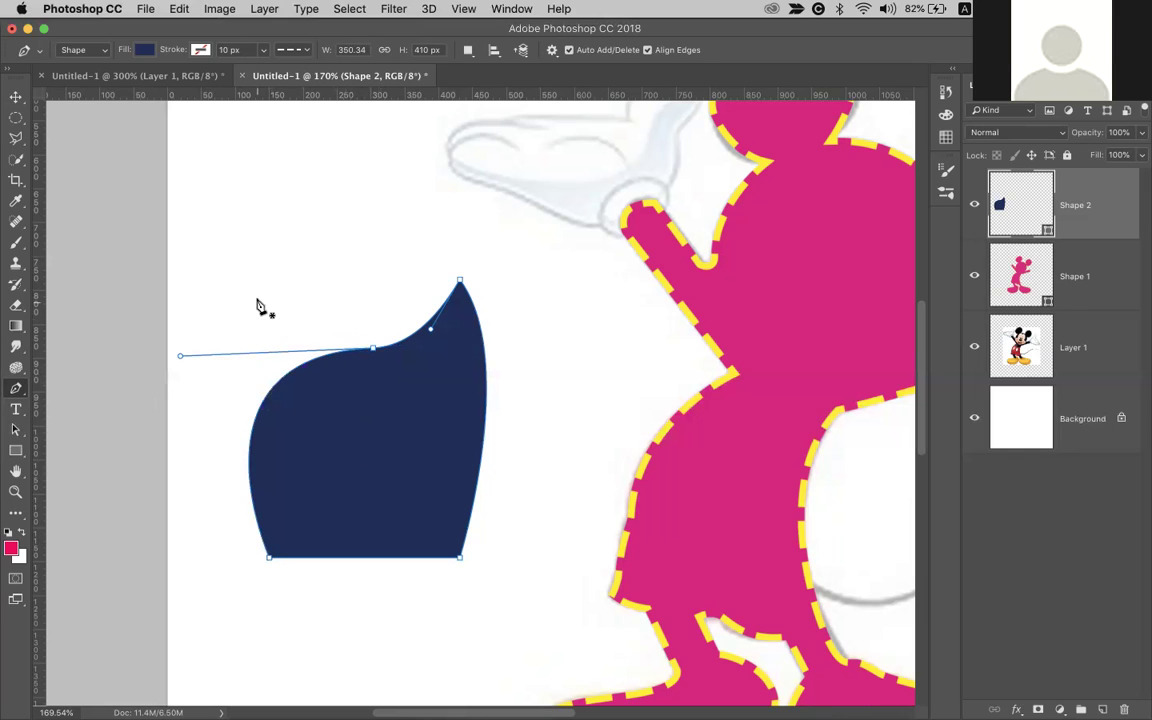
pyautogui.press('super+z')
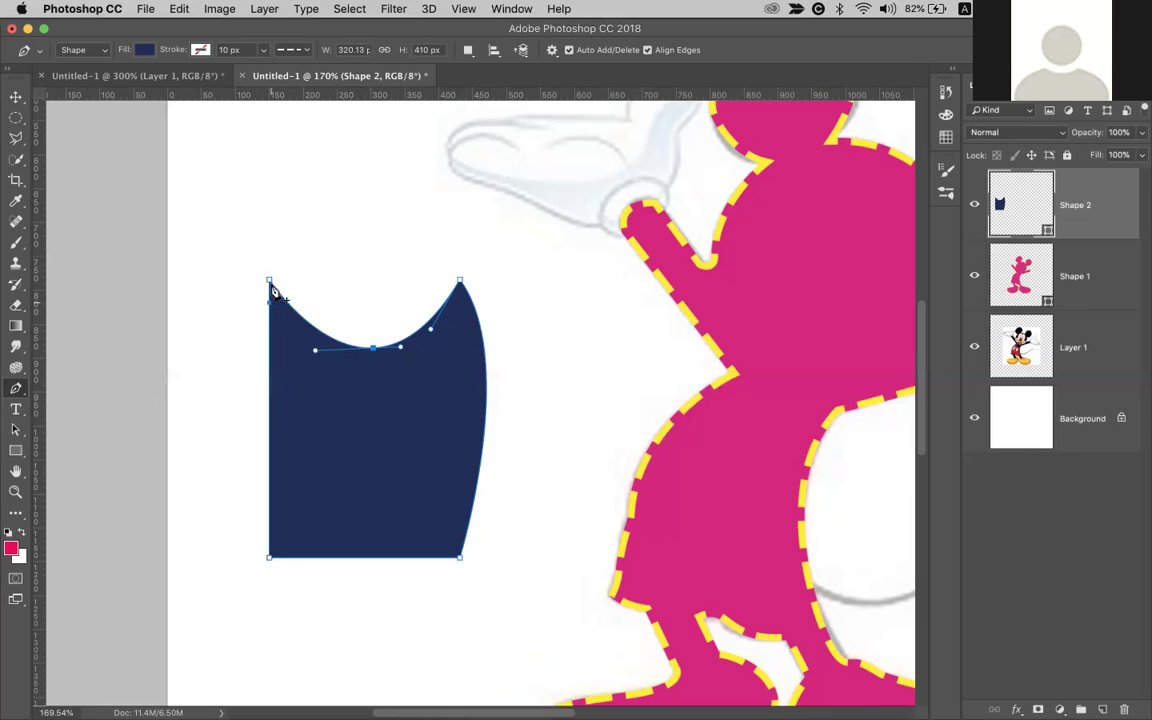
pyautogui.click(270, 285)
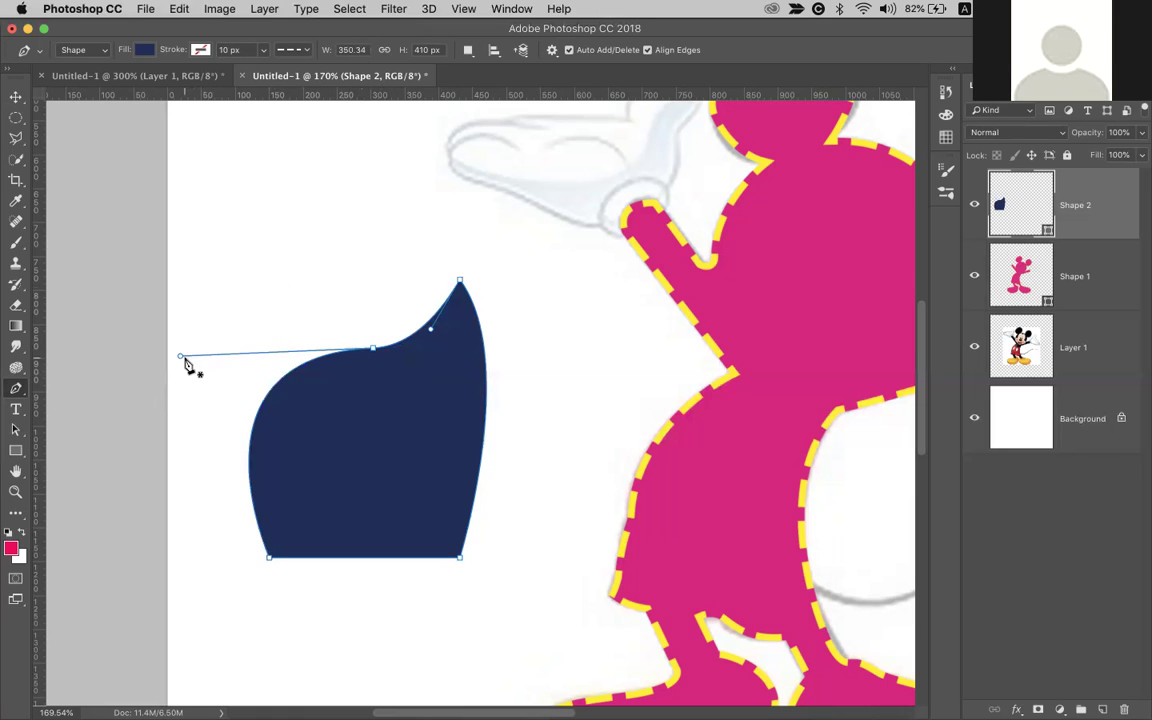
pyautogui.press('super+z')
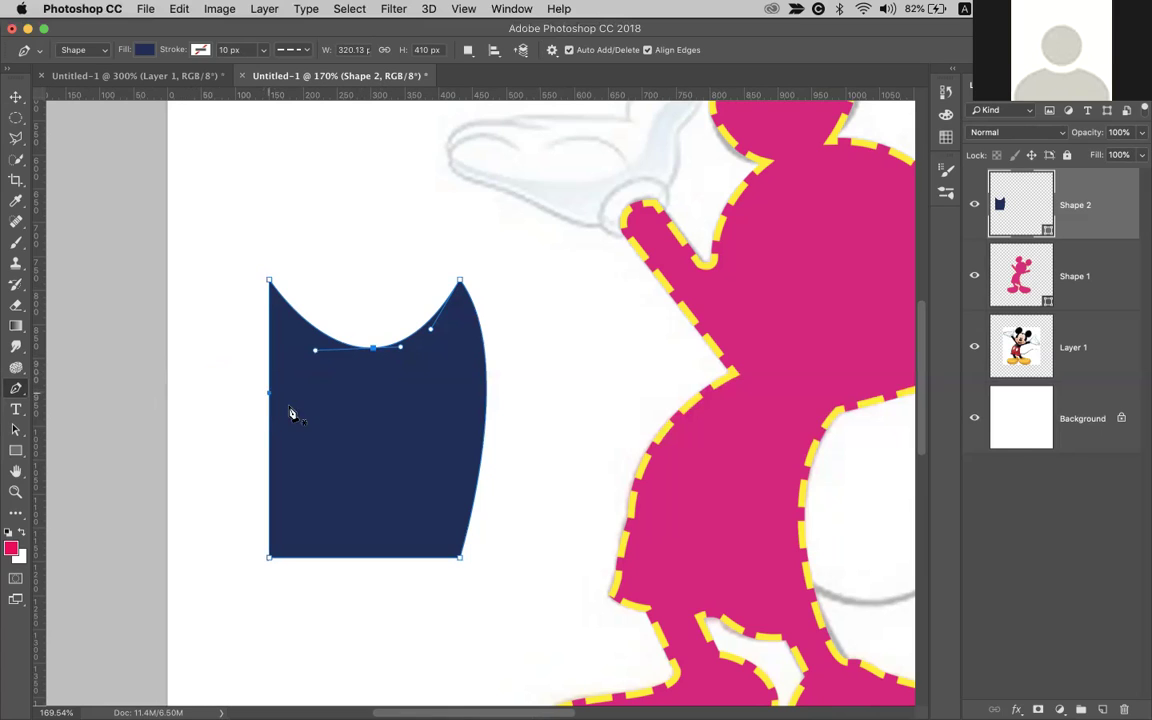
# Move the navy shape slightly up and right with the Move tool and delete its layer
pyautogui.press('a')
pyautogui.press('v')
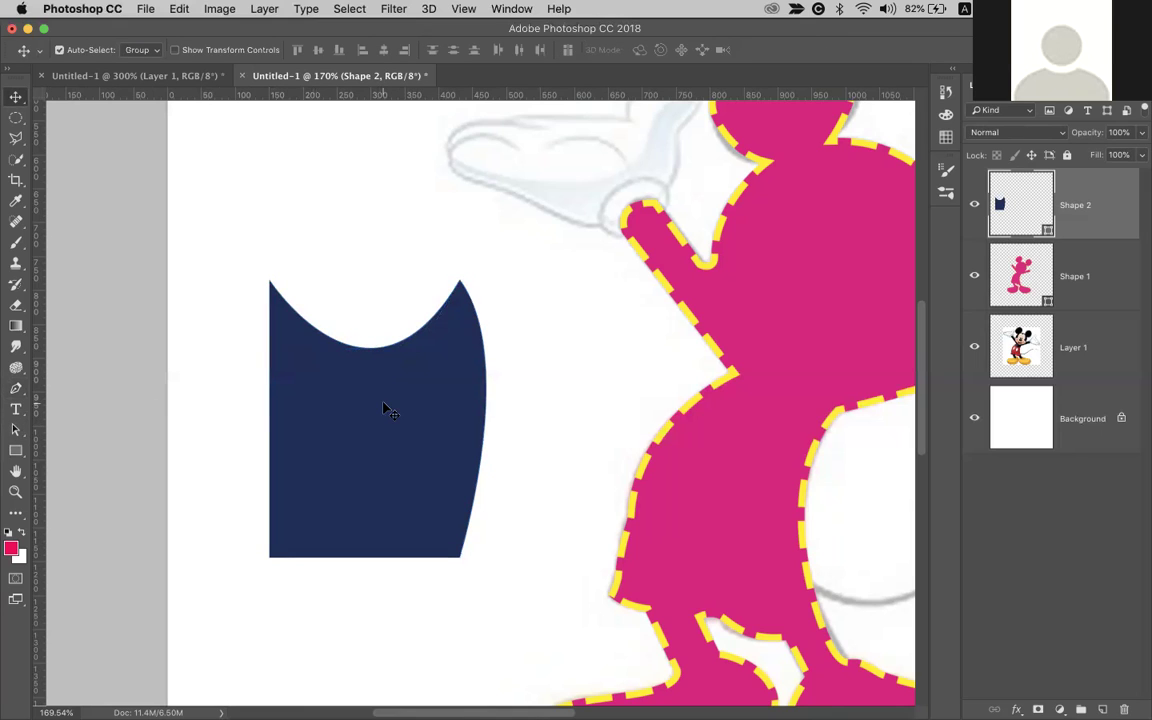
pyautogui.press('p')
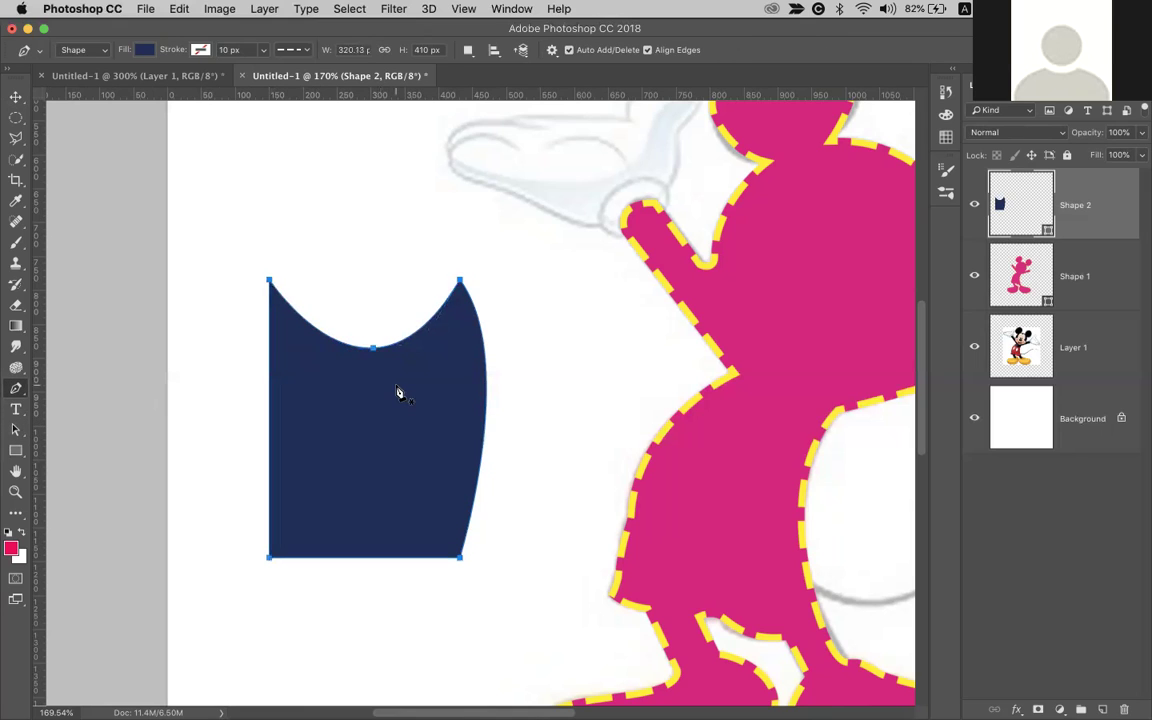
pyautogui.press('v')
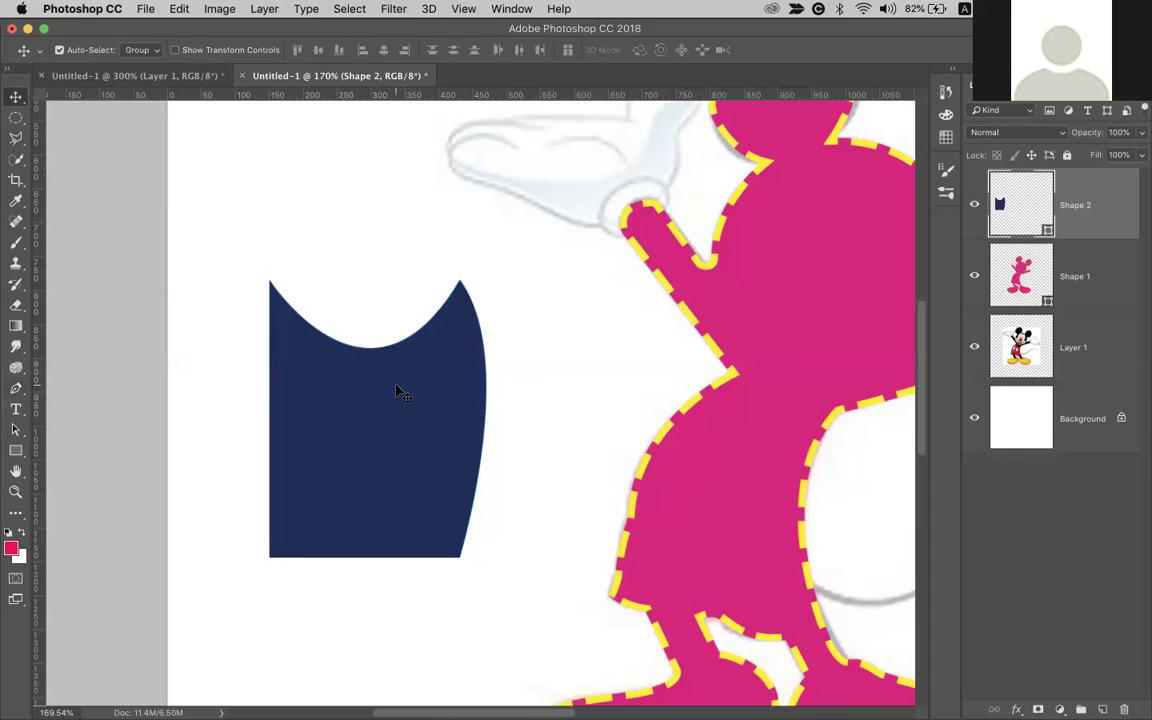
pyautogui.moveTo(390, 431); pyautogui.dragTo(416, 394)
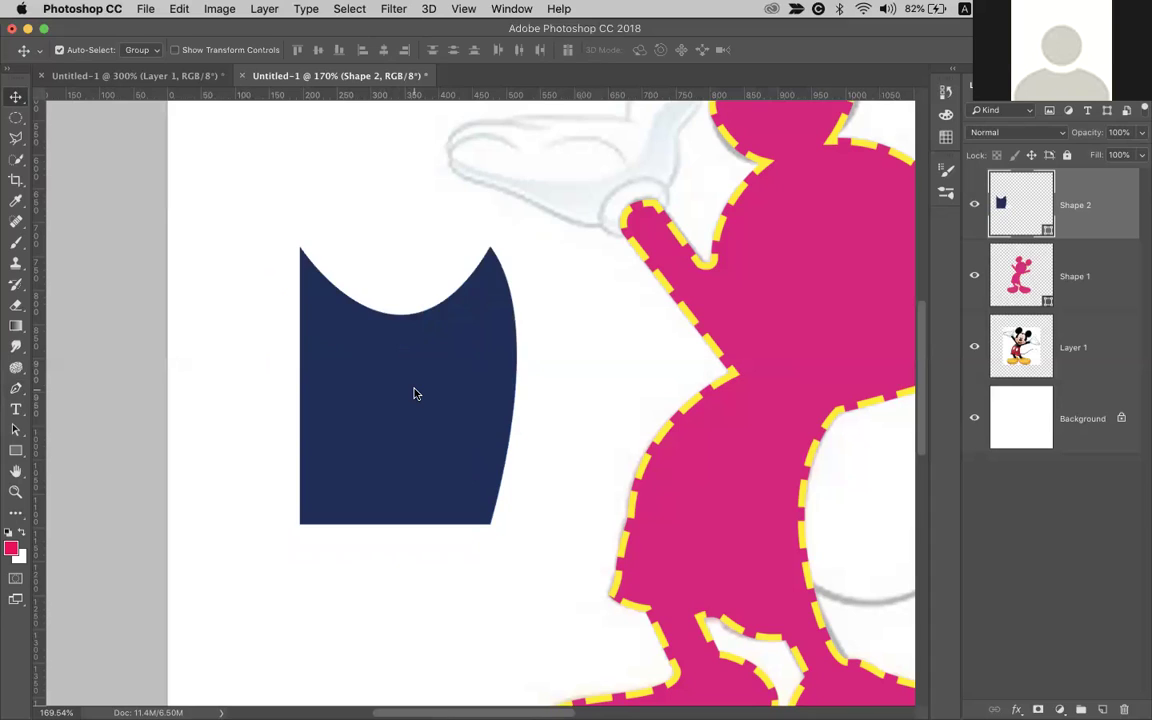
pyautogui.press('BackSpace')
pyautogui.click(418, 397)
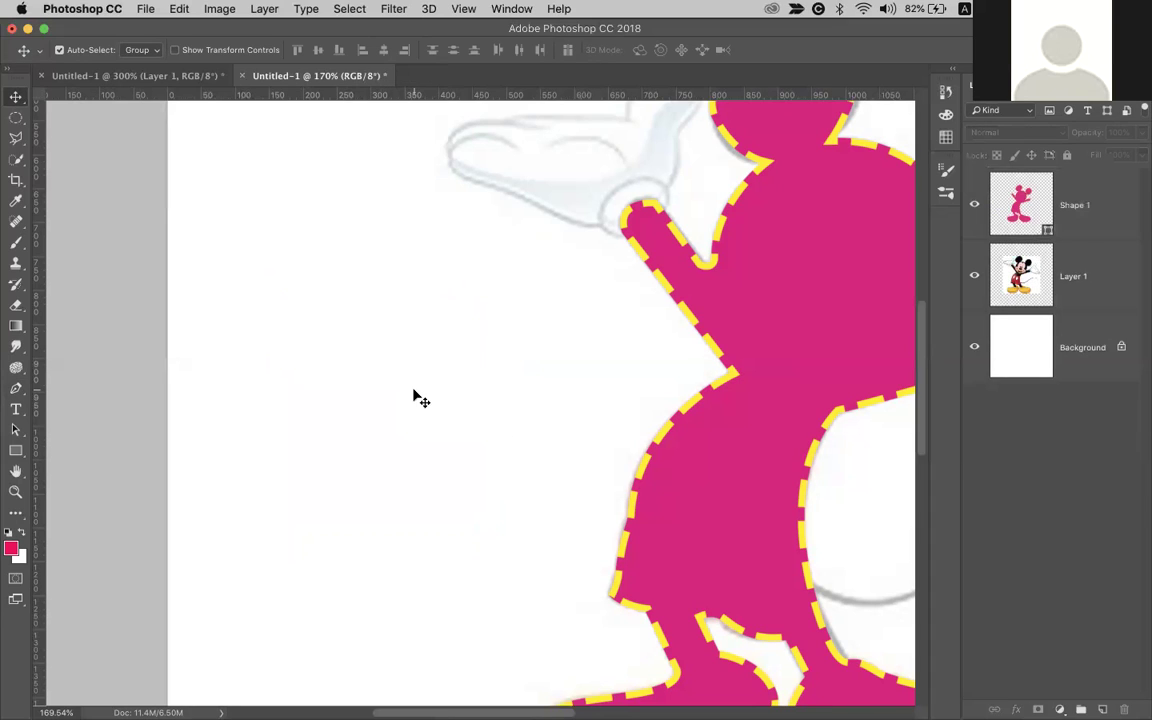
# Activate the Horizontal Type tool, show the Character settings and widen the area that holds them and the layers
pyautogui.click(16, 408)
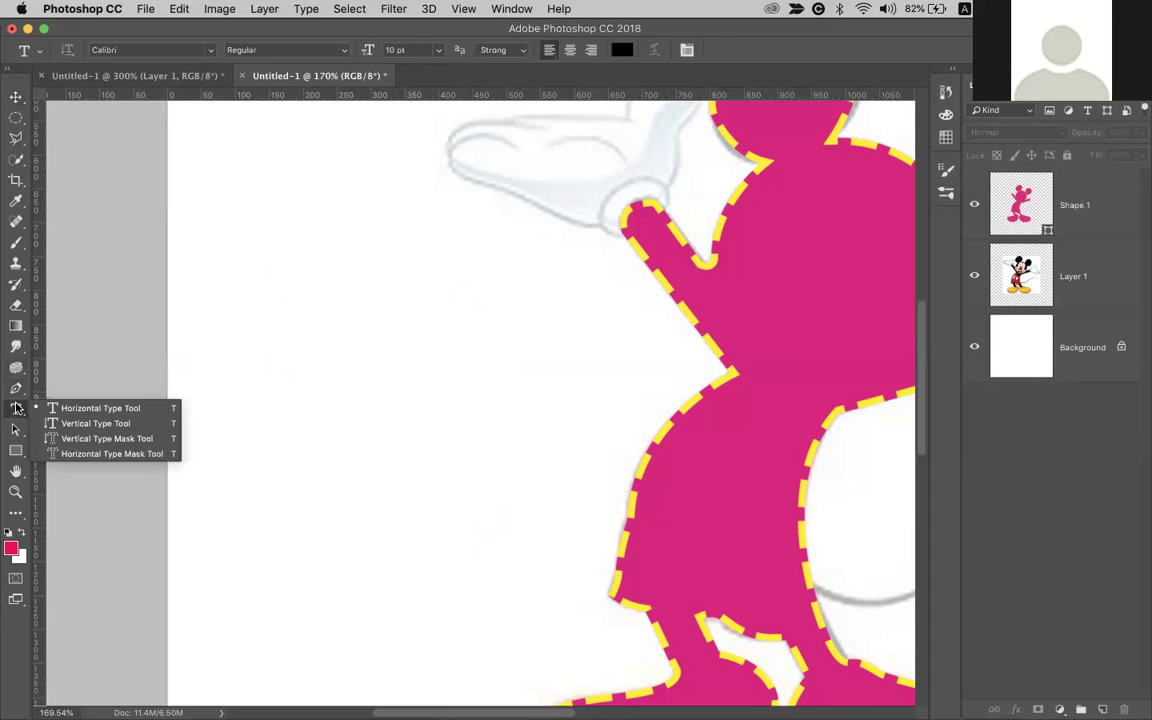
pyautogui.click(18, 408)
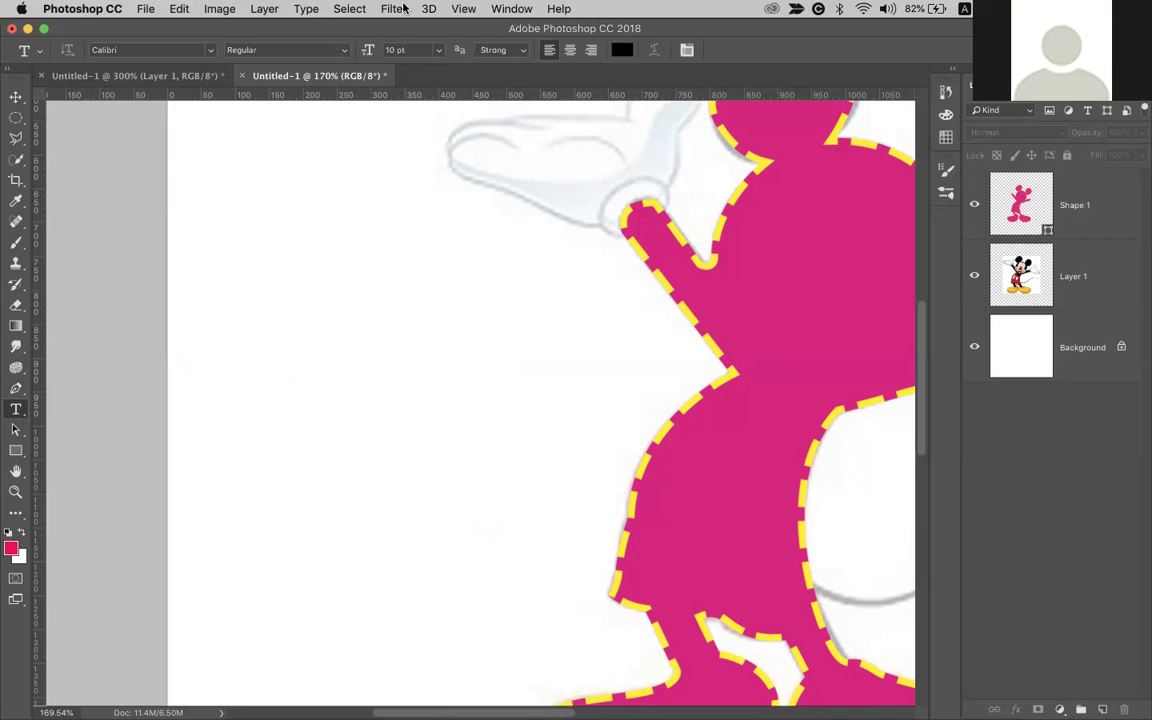
pyautogui.click(463, 9)
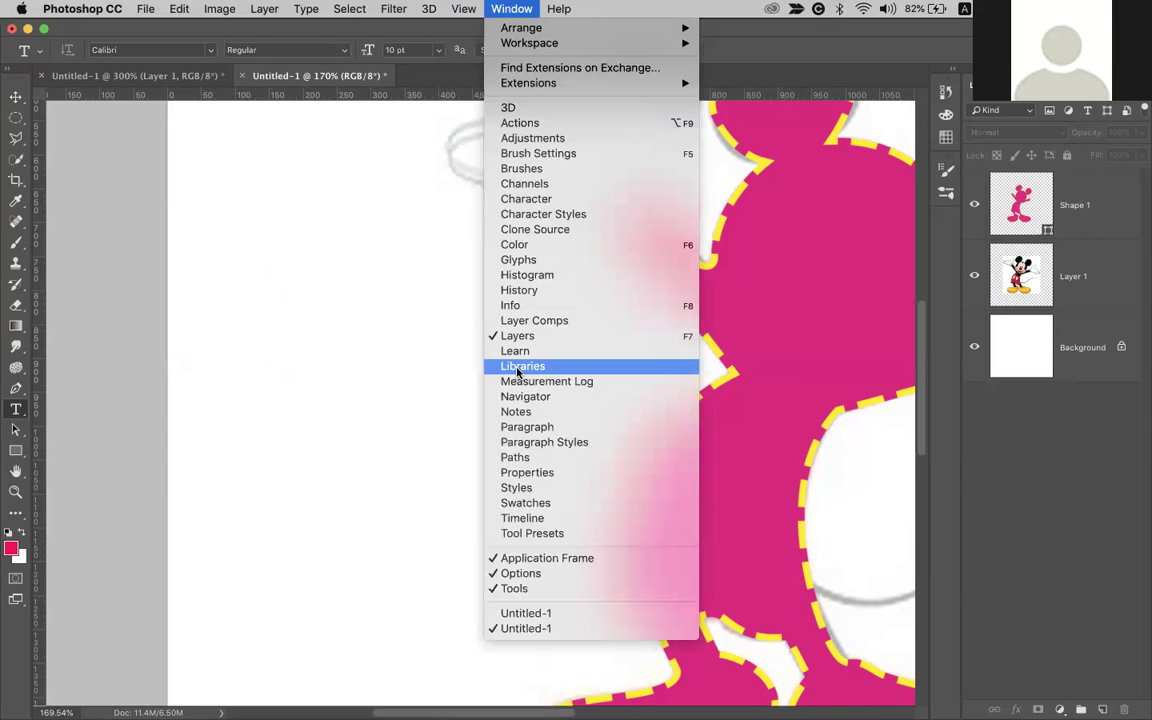
pyautogui.click(526, 199)
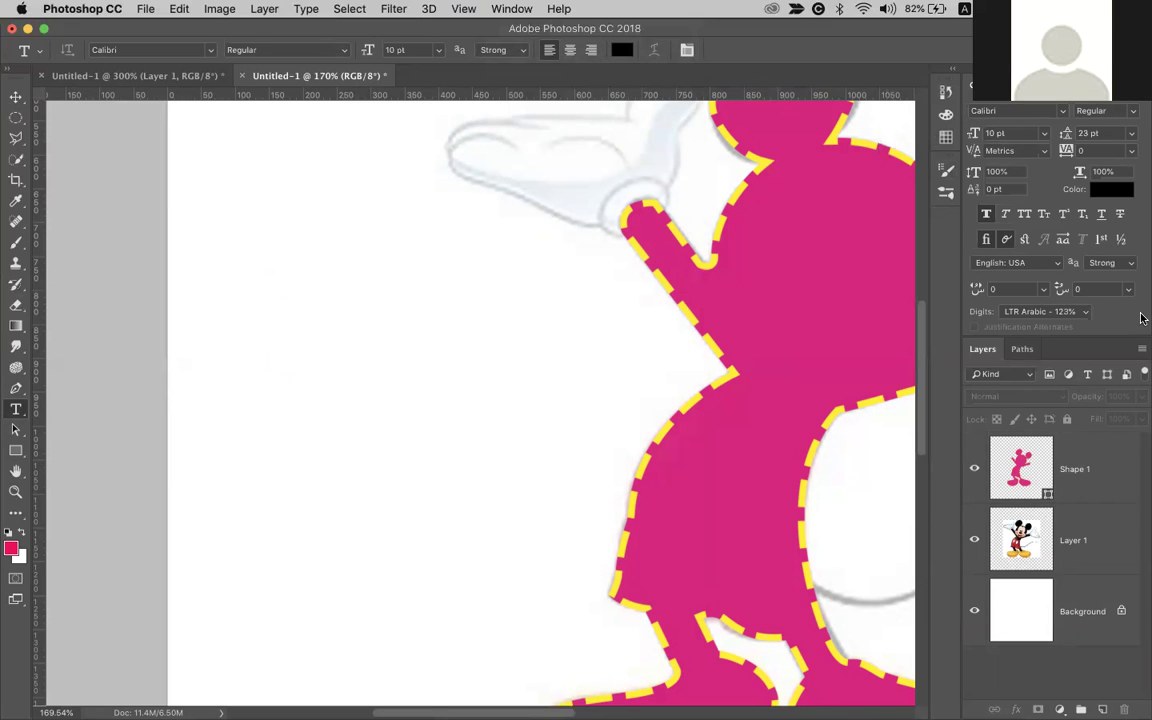
pyautogui.moveTo(962, 320); pyautogui.dragTo(890, 322)
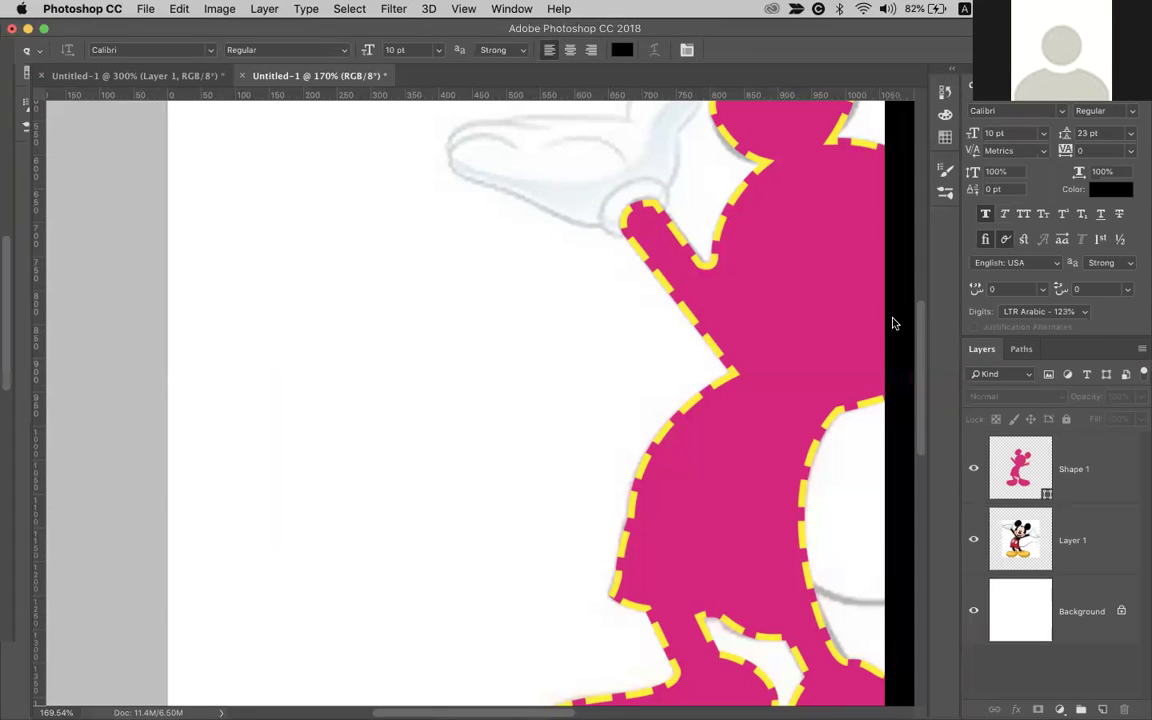
# Delete the Shape 1 and Layer 1 layers together, leaving only the Background
pyautogui.press('v')
pyautogui.click(1005, 470)
pyautogui.keyDown('shift'); pyautogui.click(1020, 541); pyautogui.keyUp('shift')
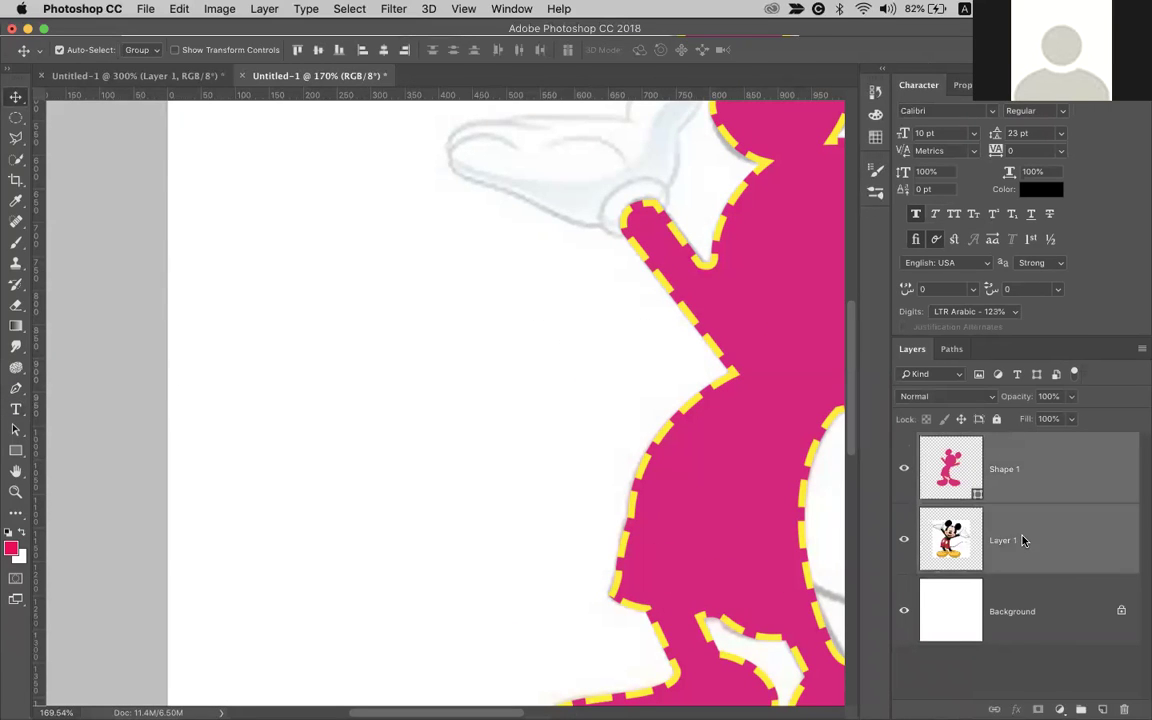
pyautogui.press('Delete')
pyautogui.hscroll(5, 339, 377)
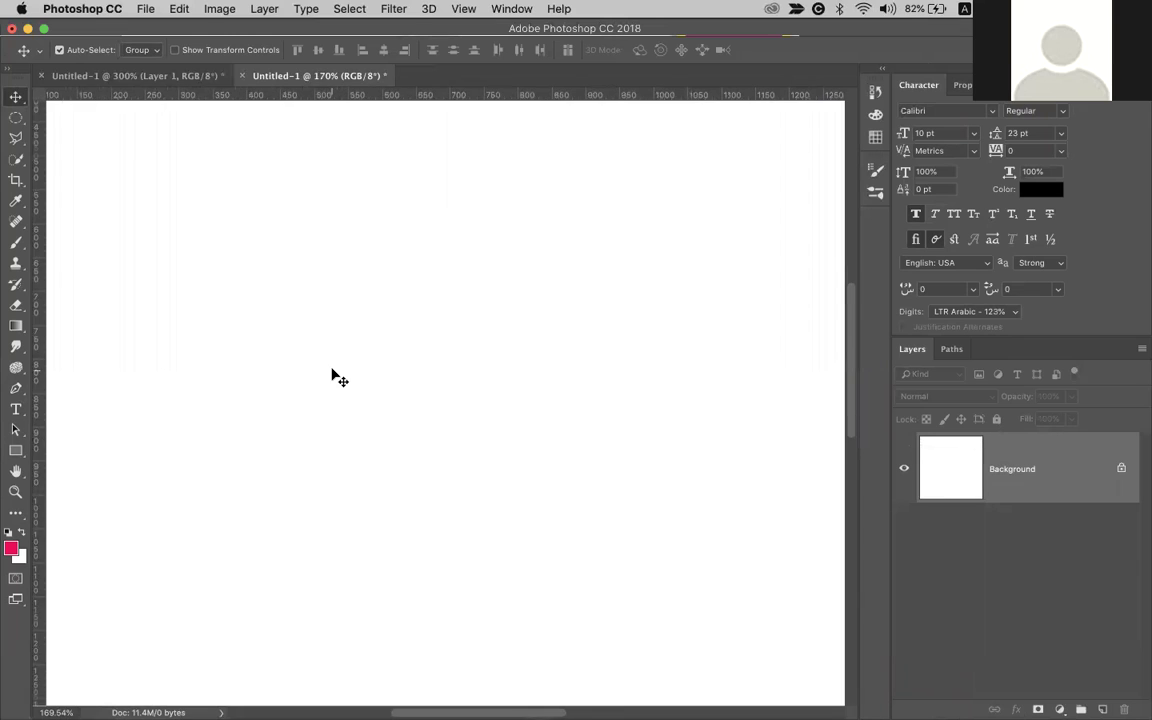
pyautogui.scroll(3, 339, 377)
pyautogui.scroll(-2, 339, 377)
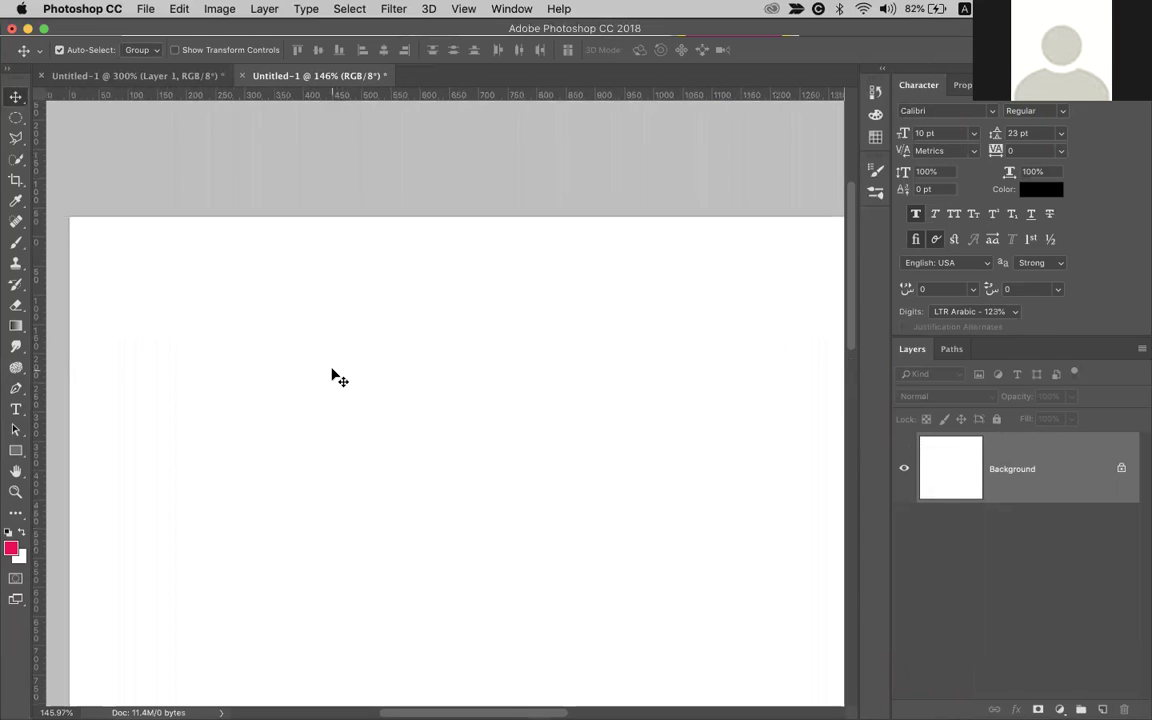
pyautogui.scroll(-3, 339, 377)
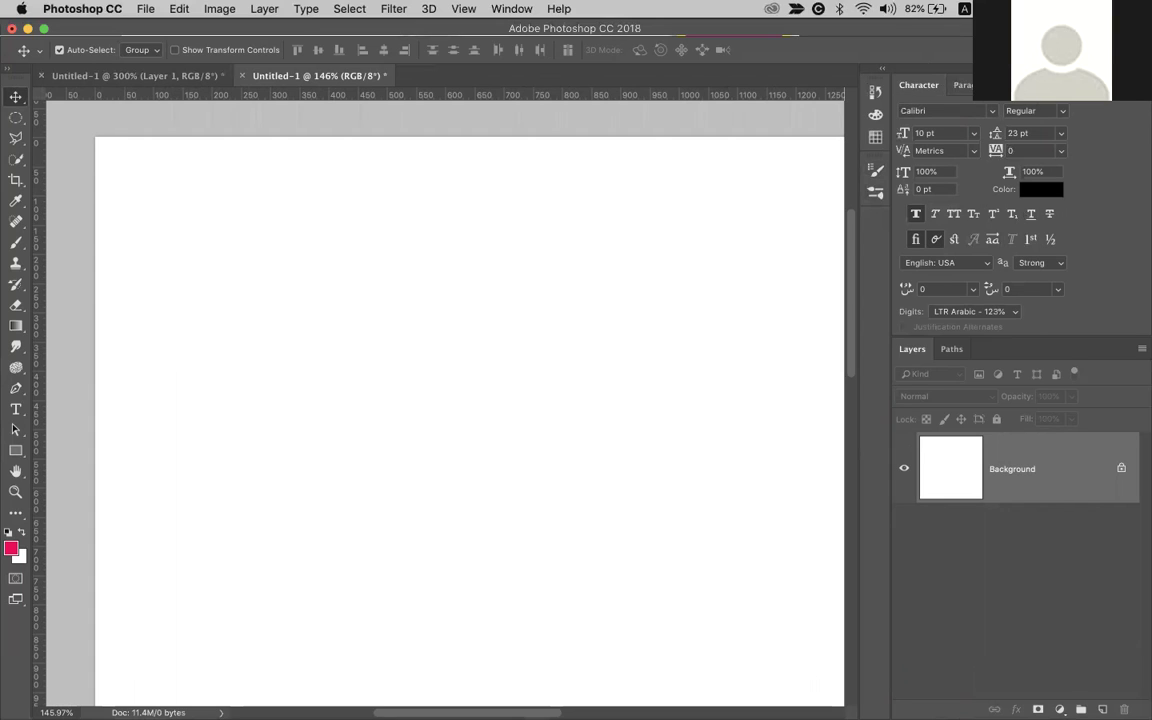
# Examine the Character and Paragraph settings for text by switching back and forth between them
pyautogui.click(962, 85)
pyautogui.click(985, 85)
pyautogui.click(962, 85)
pyautogui.click(918, 88)
pyautogui.click(960, 88)
pyautogui.click(930, 92)
pyautogui.click(962, 88)
pyautogui.click(918, 92)
pyautogui.click(958, 87)
pyautogui.click(921, 88)
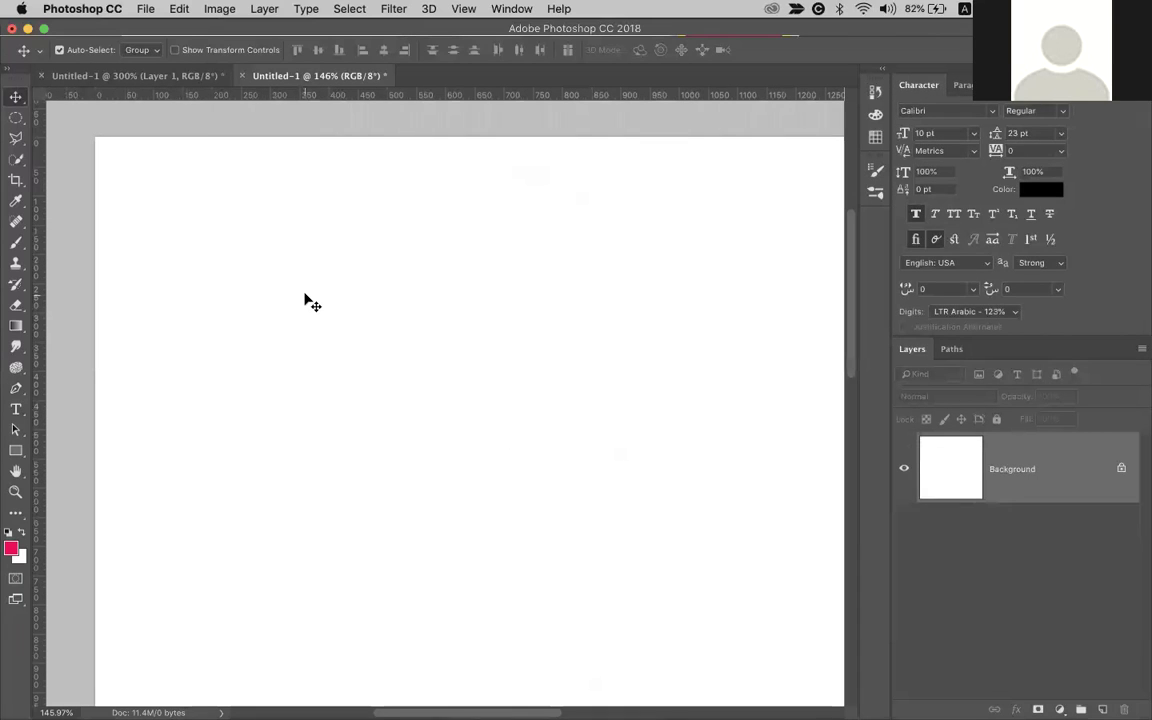
# Add a horizontal point text with a person's first name in the upper middle of the blank canvas
pyautogui.click(17, 411)
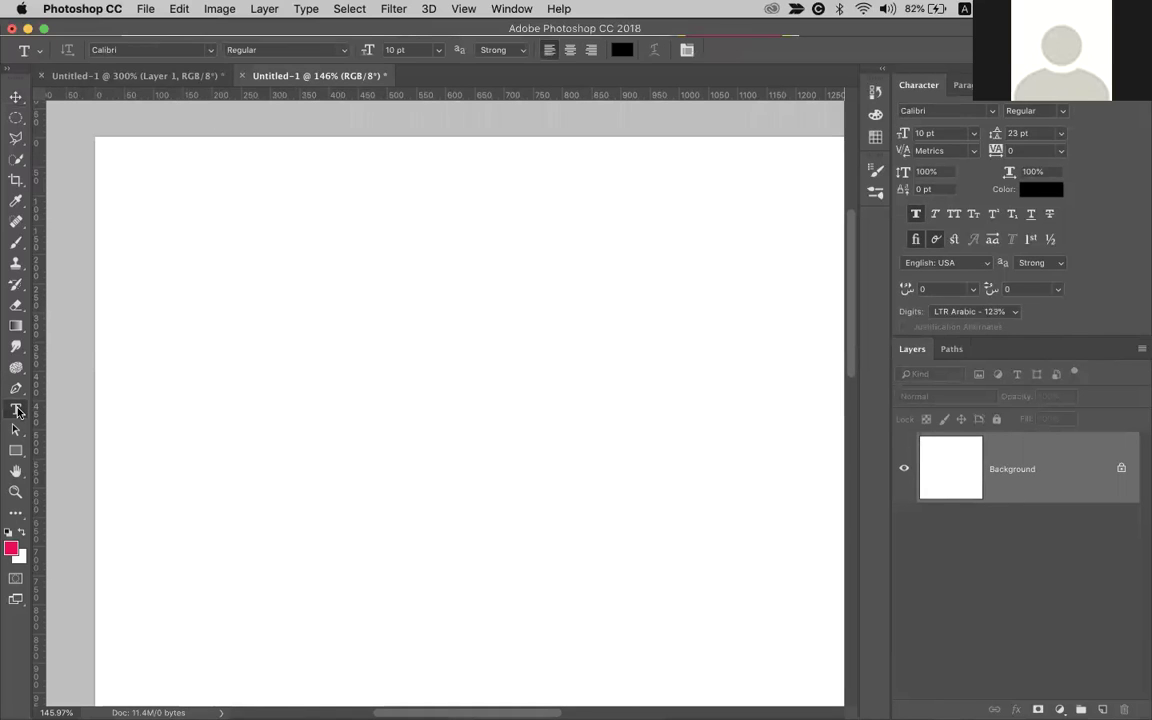
pyautogui.click(357, 317)
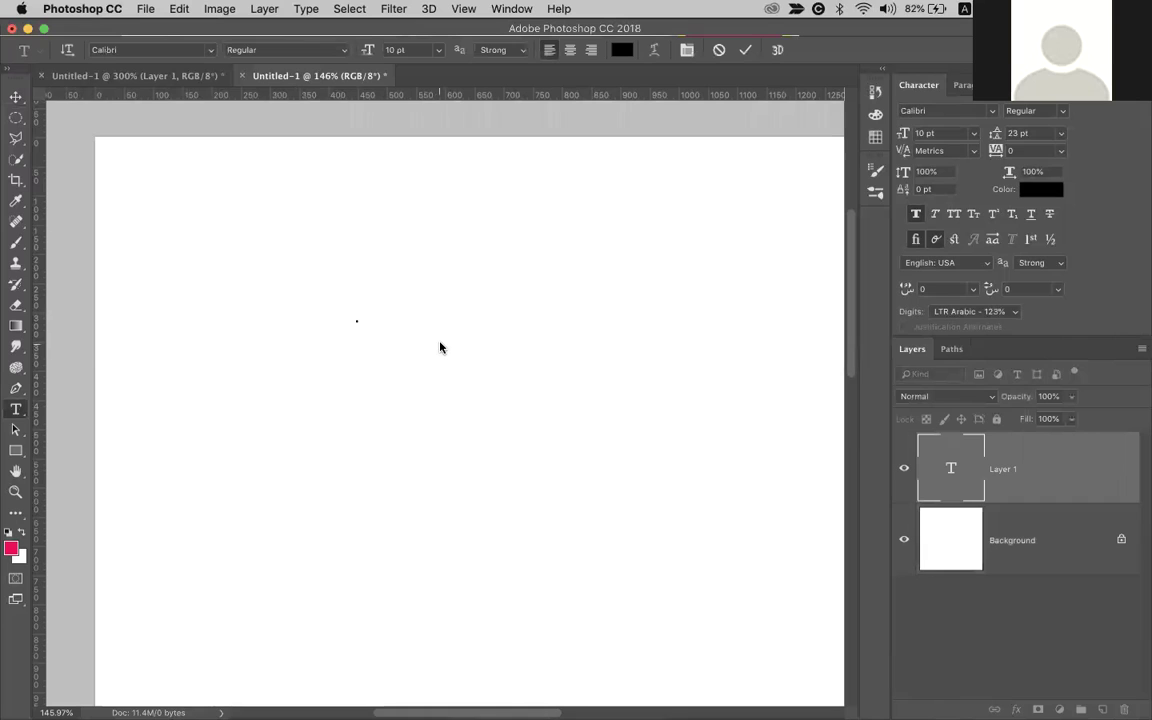
pyautogui.write('Hello')
pyautogui.hotkey('ctrl', 'Return')
pyautogui.press('v')
# Enlarge the name text's font size, first to 30 pt and finally to 60 pt
pyautogui.click(922, 133)
pyautogui.write('10')
pyautogui.press('Return')
pyautogui.write('30')
pyautogui.press('Return')
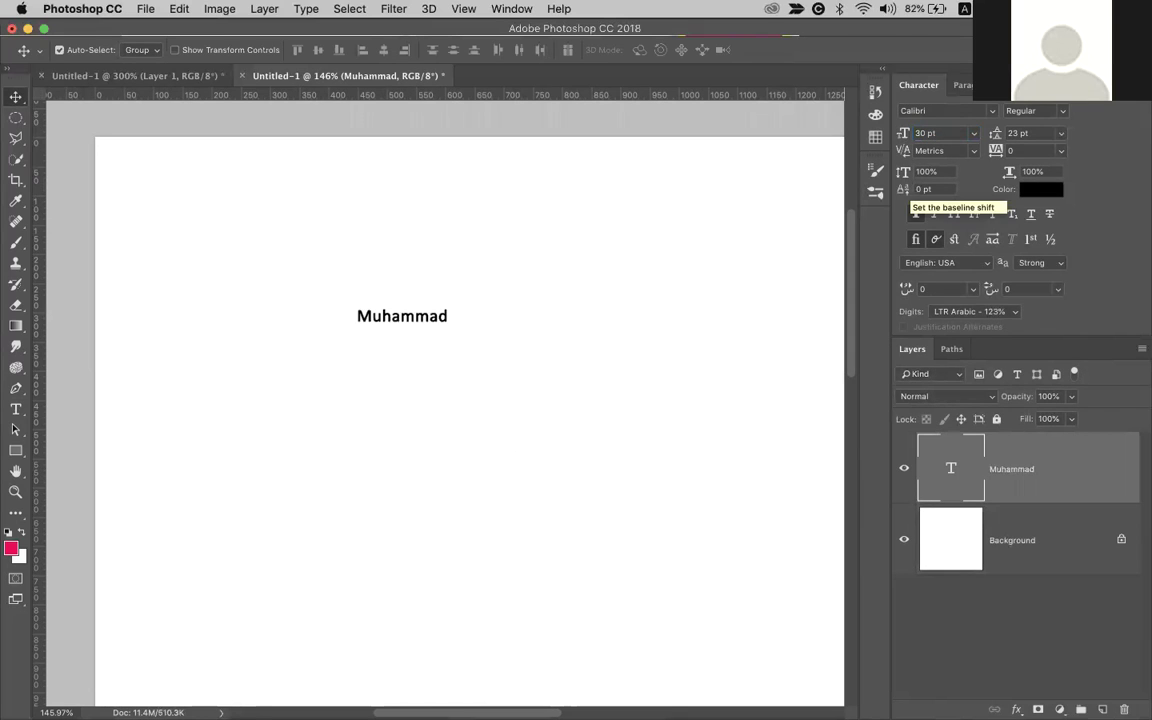
pyautogui.click(915, 135)
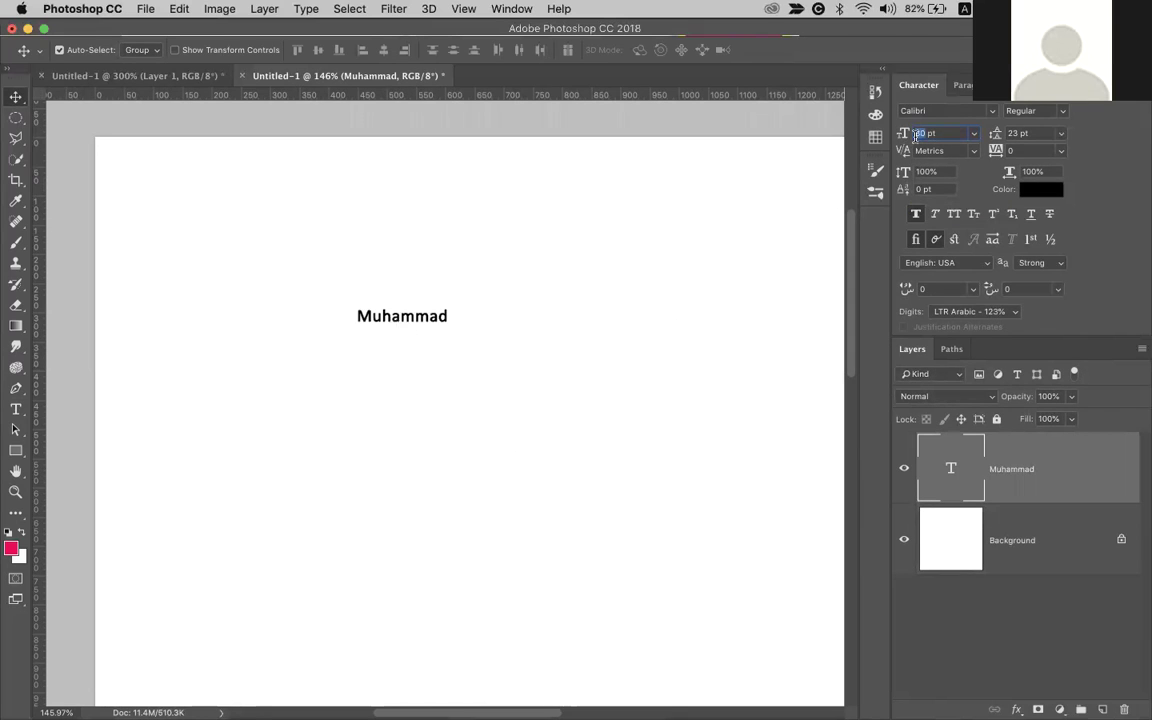
pyautogui.write('60')
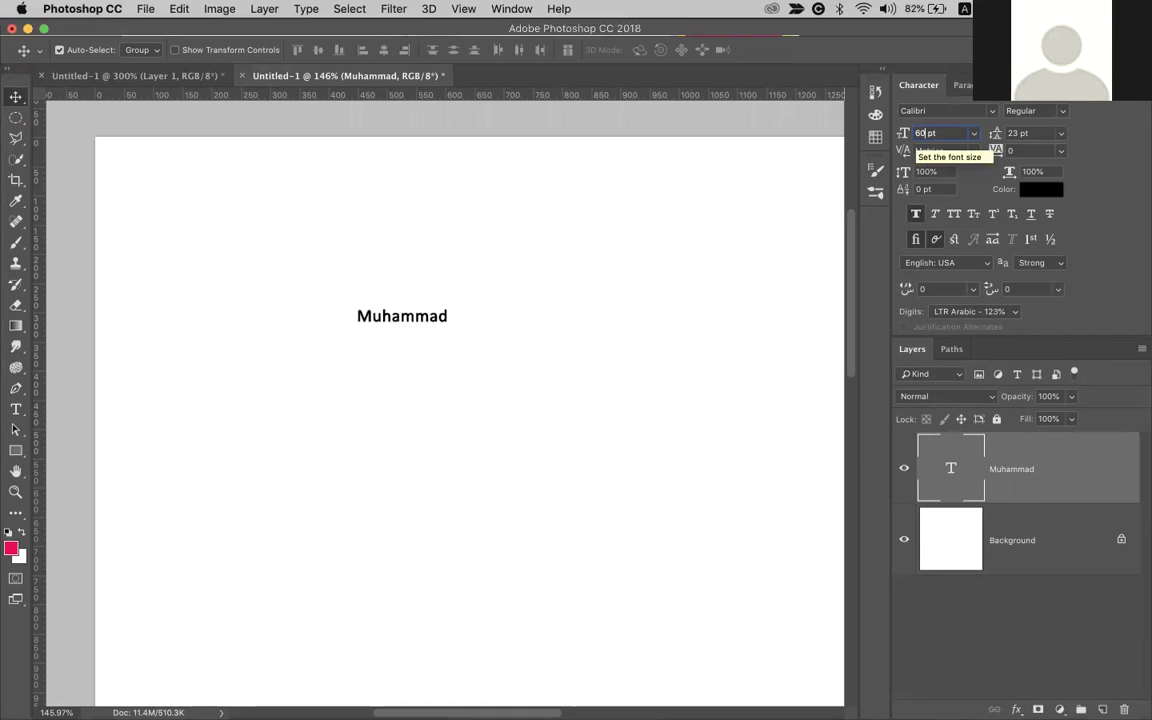
pyautogui.press('Return')
# Move the name text near the canvas's top-left corner with the Move tool
pyautogui.moveTo(495, 311); pyautogui.dragTo(450, 350)
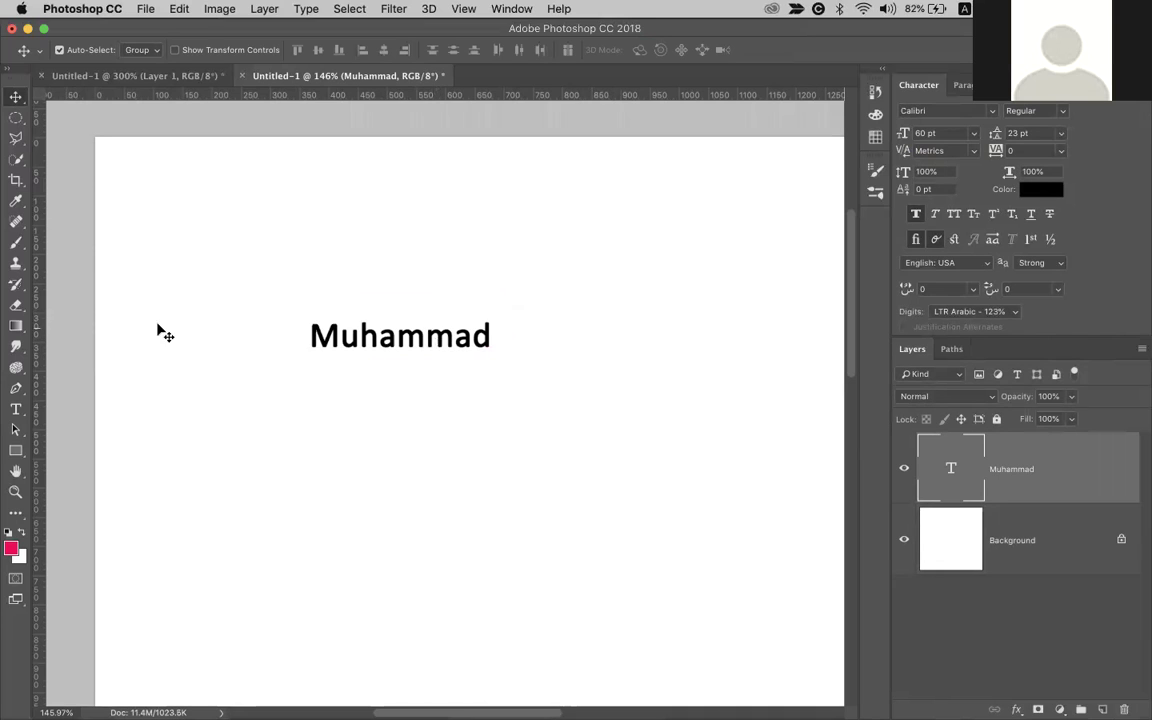
pyautogui.click(16, 410)
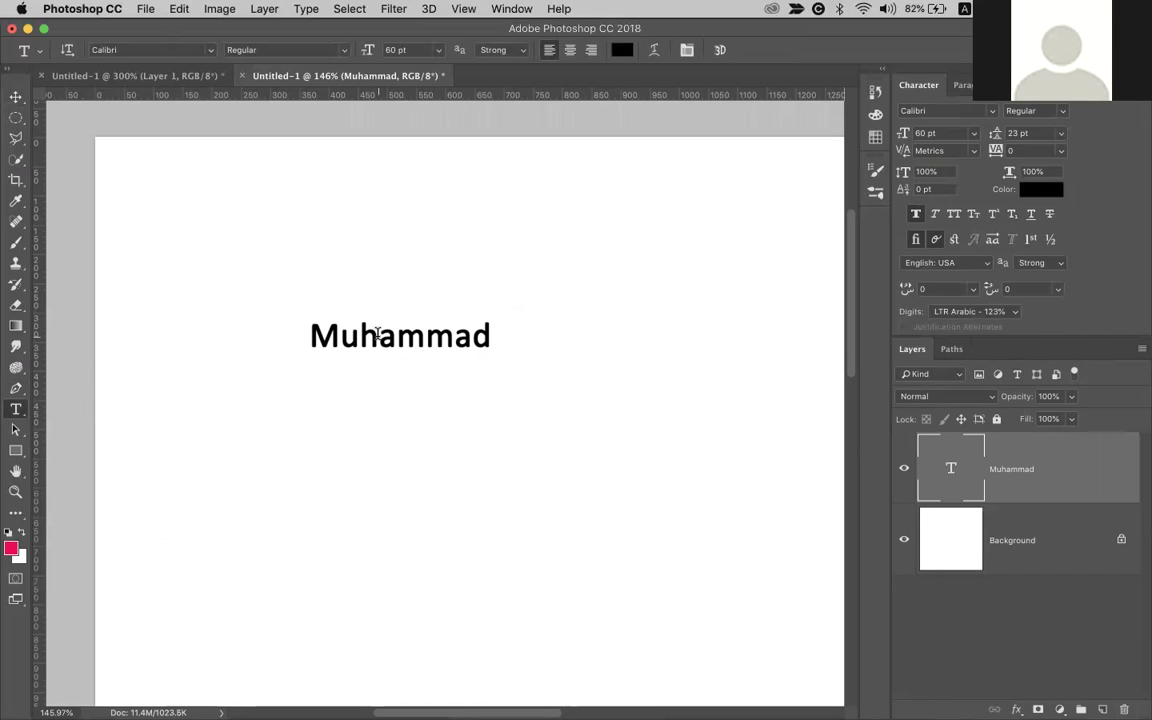
pyautogui.press('v')
pyautogui.moveTo(388, 340); pyautogui.dragTo(236, 209)
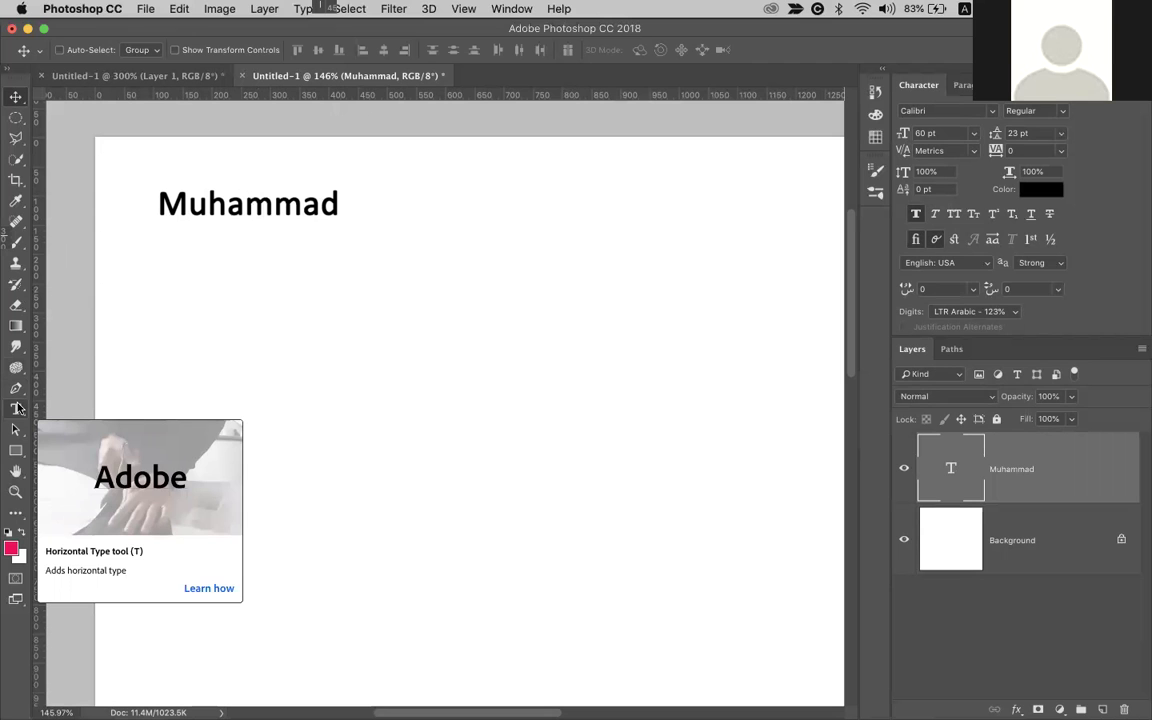
# Switch to Chrome and open lipsum.com in a new tab
pyautogui.press('super+Tab')
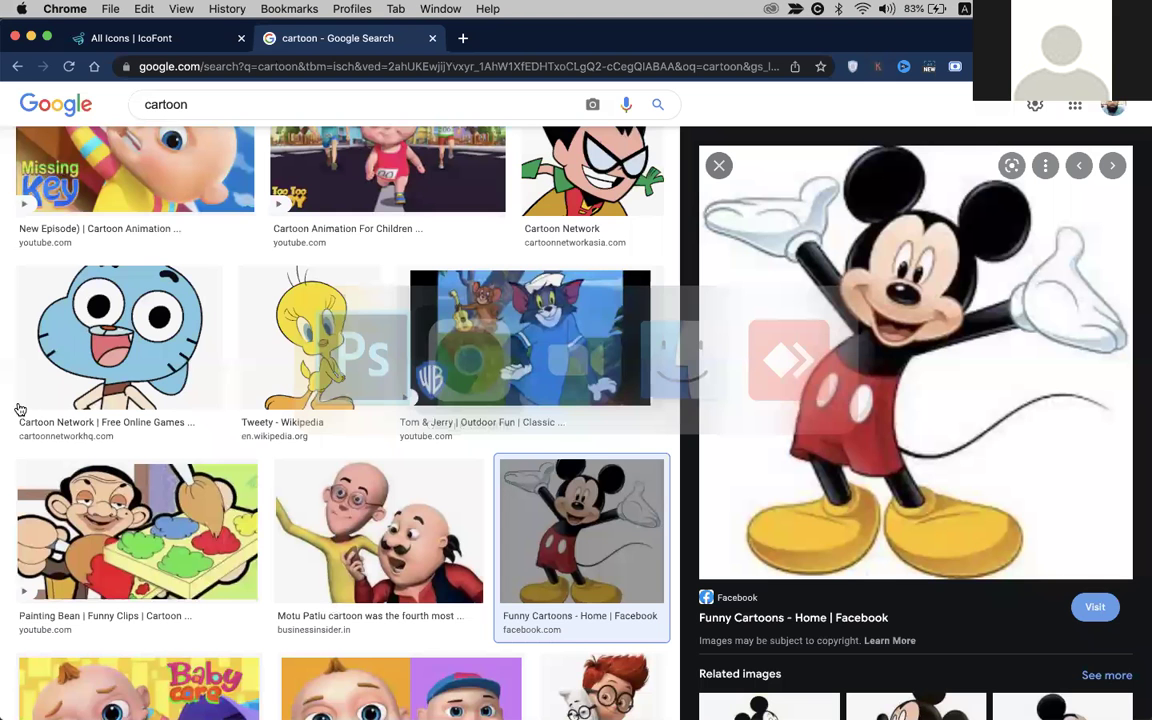
pyautogui.press('super+t')
pyautogui.write('lipsum.com')
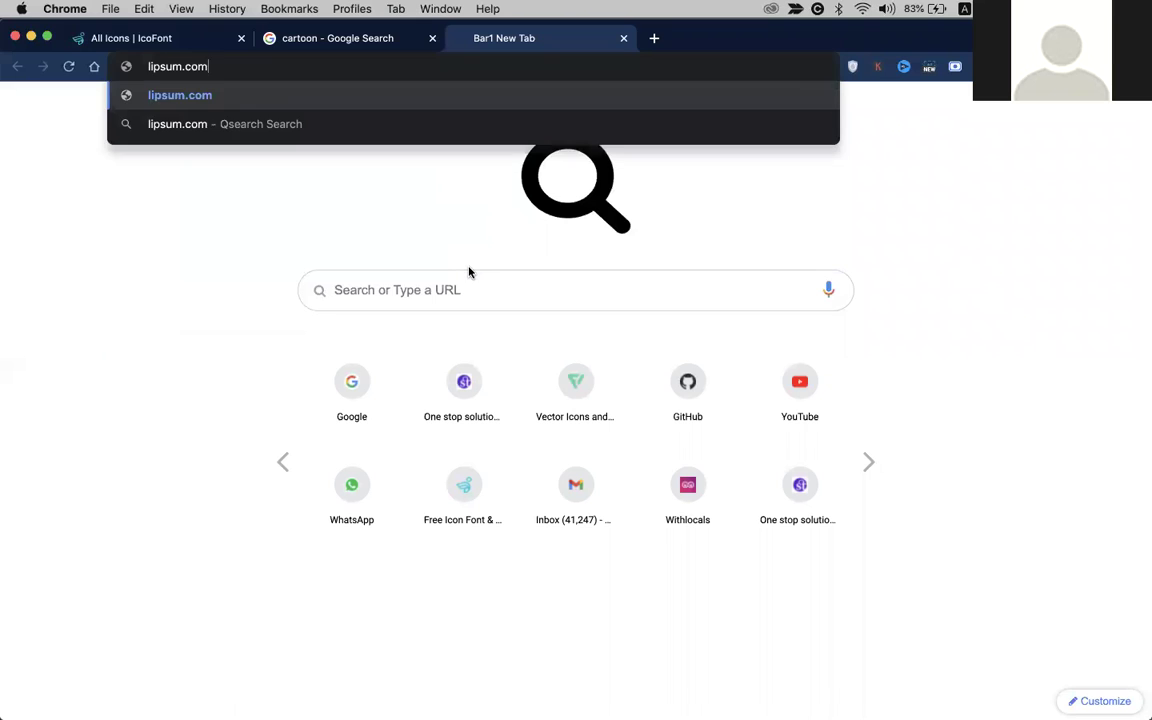
pyautogui.press('Return')
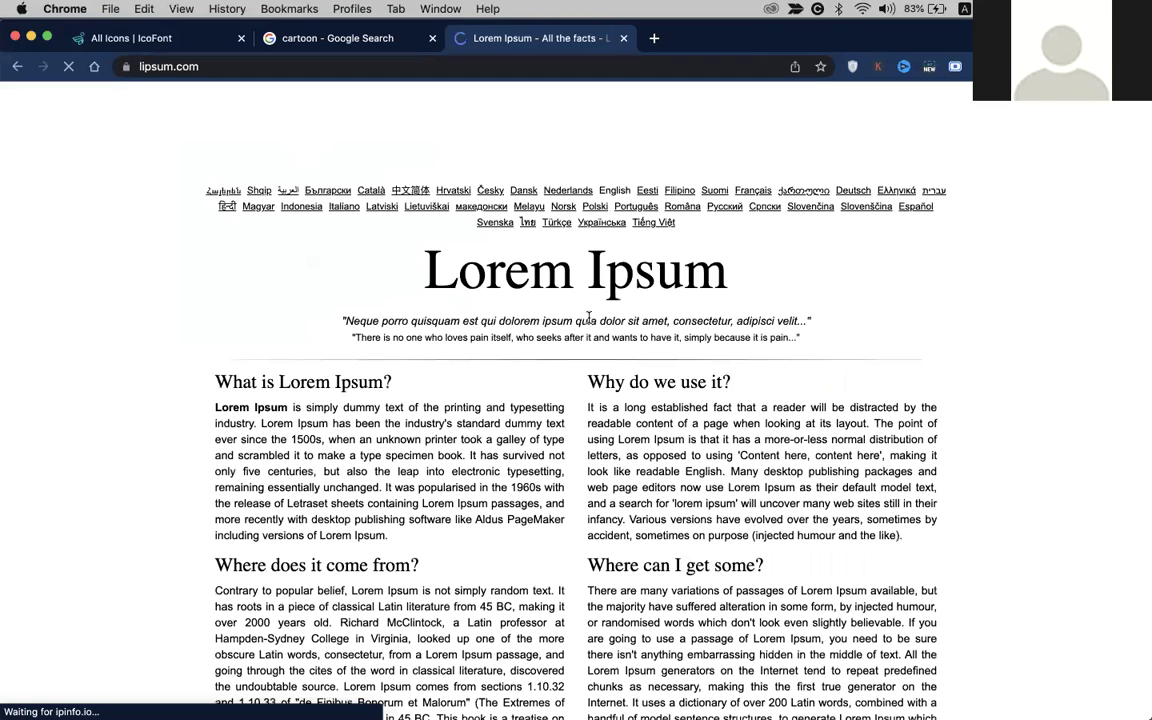
# Copy the standard Lorem Ipsum passage used since the 1500s from the page and switch back to Photoshop
pyautogui.scroll(-8, 589, 316)
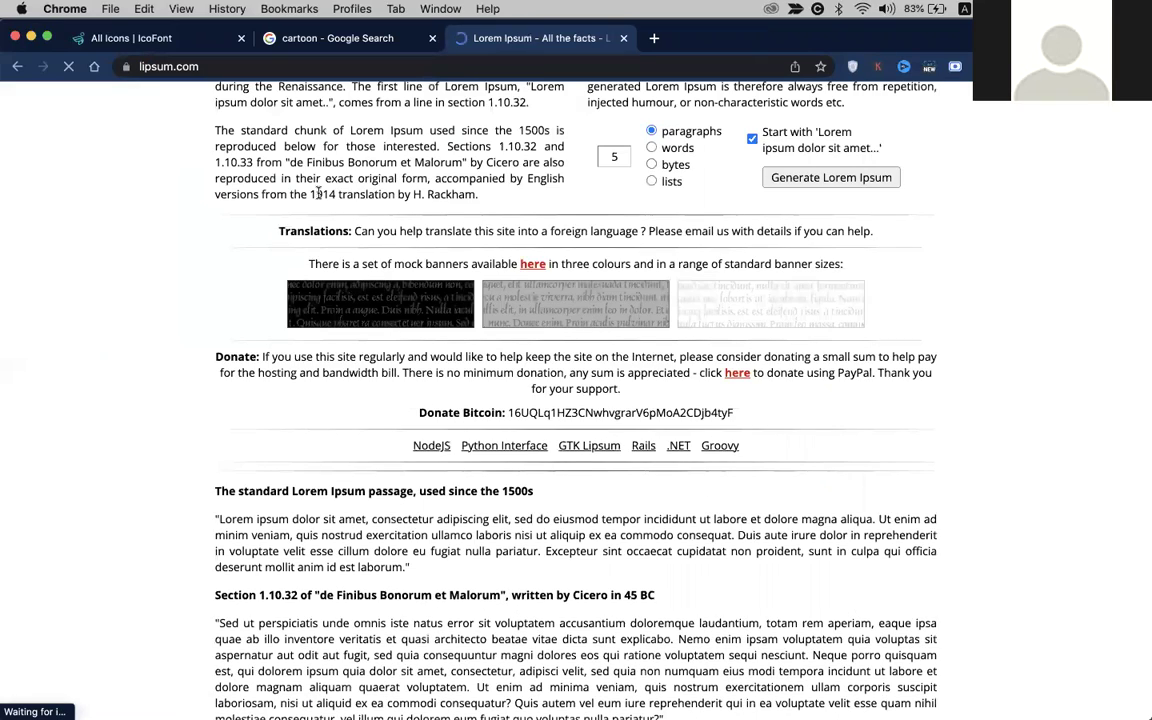
pyautogui.scroll(-4, 288, 178)
pyautogui.moveTo(200, 211); pyautogui.dragTo(700, 322)
pyautogui.click(218, 305)
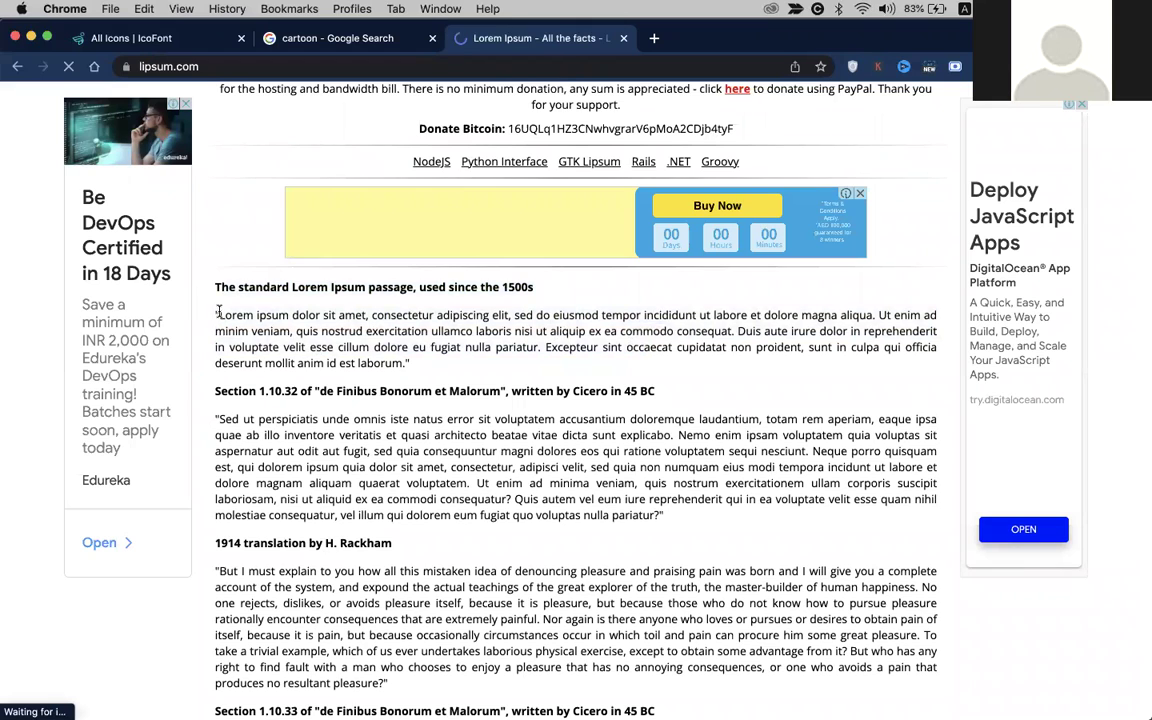
pyautogui.moveTo(218, 312); pyautogui.dragTo(406, 363)
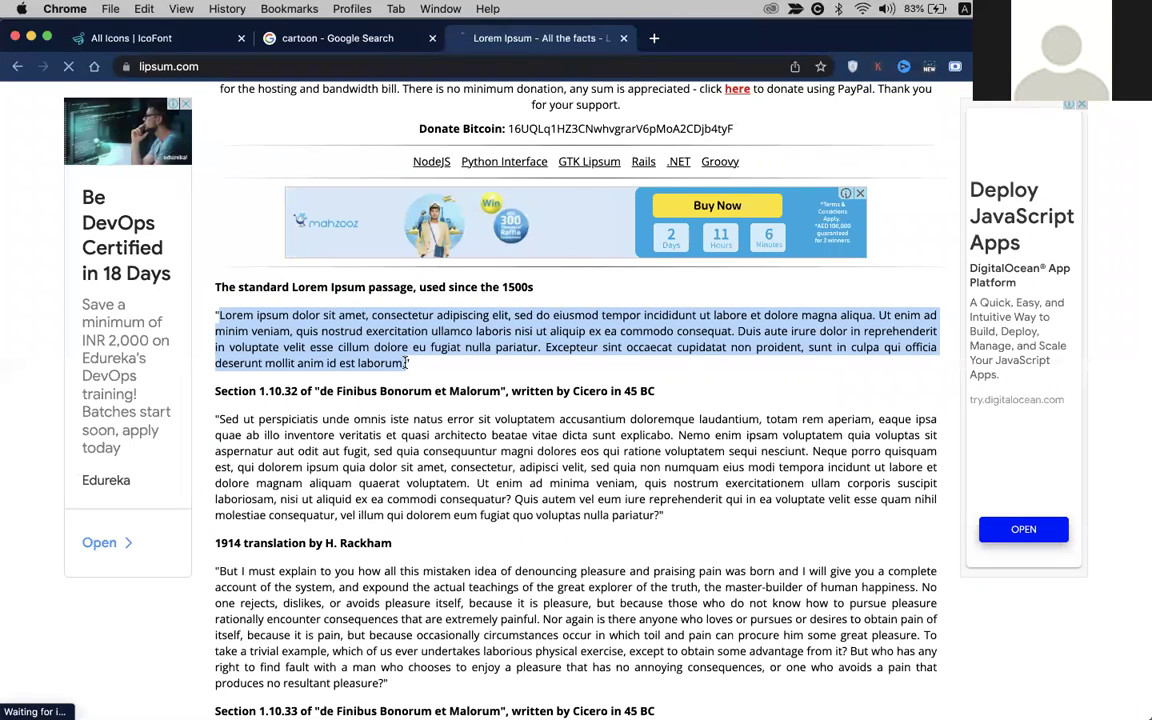
pyautogui.press('super+Tab')
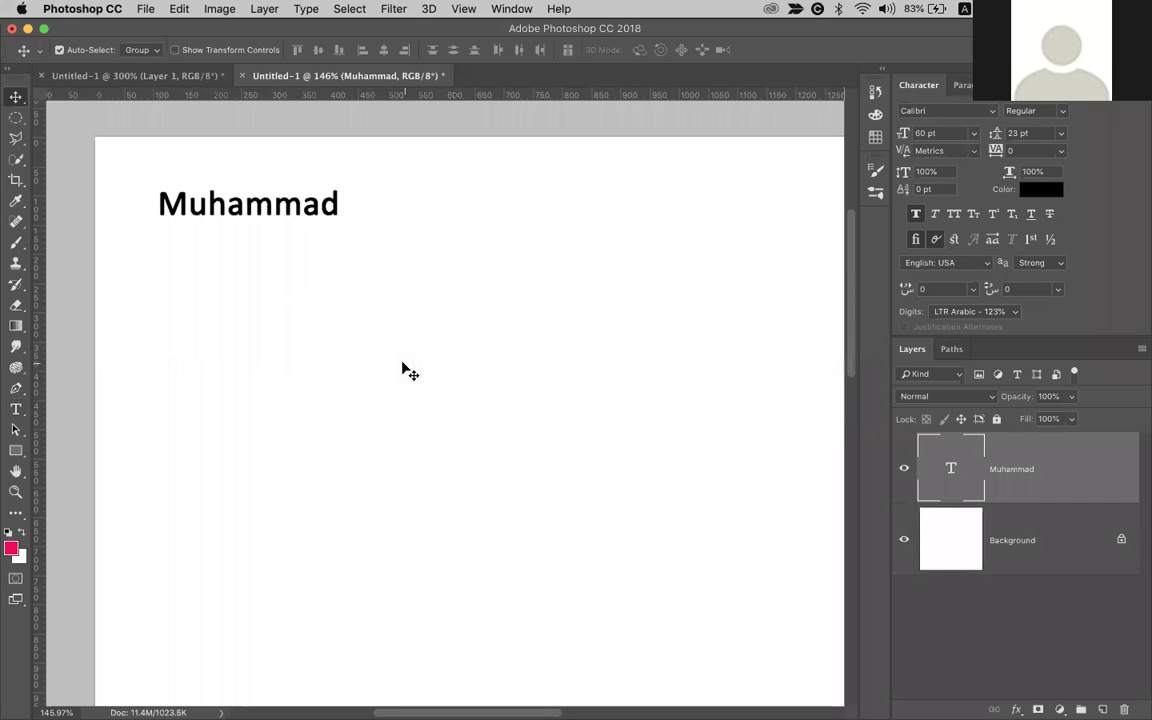
# Draw a filled rectangle shape about 608 × 433 px below the name text
pyautogui.click(16, 409)
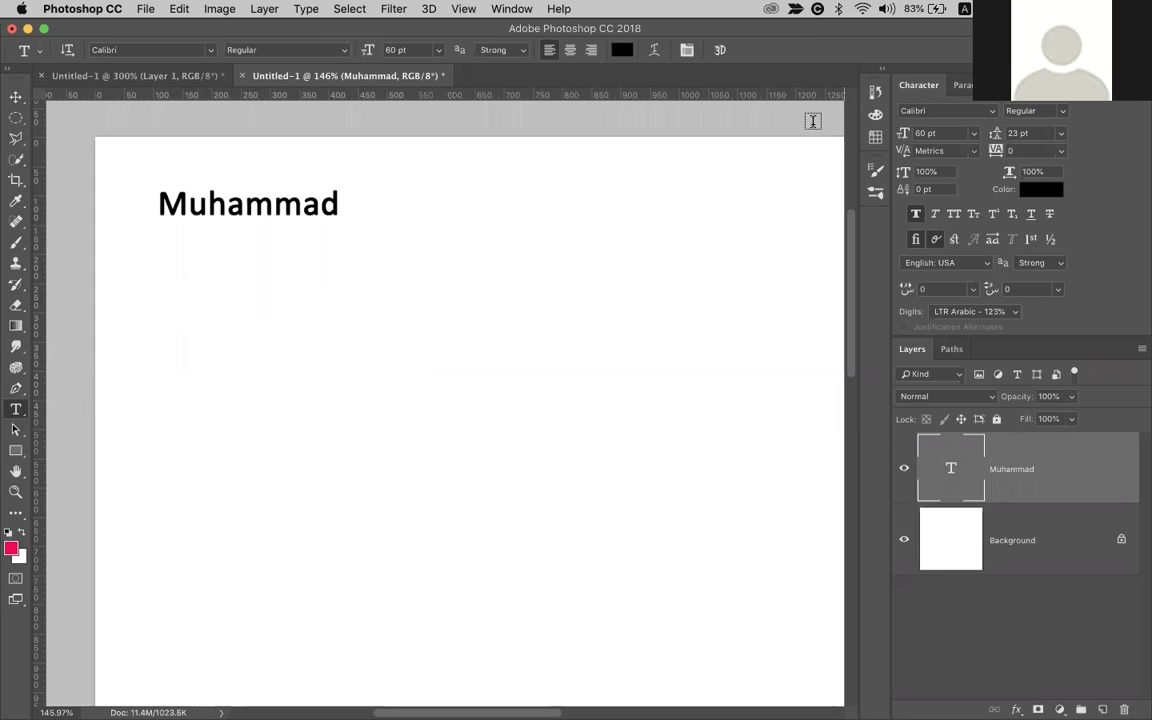
pyautogui.click(16, 450)
pyautogui.moveTo(146, 262); pyautogui.dragTo(500, 514)
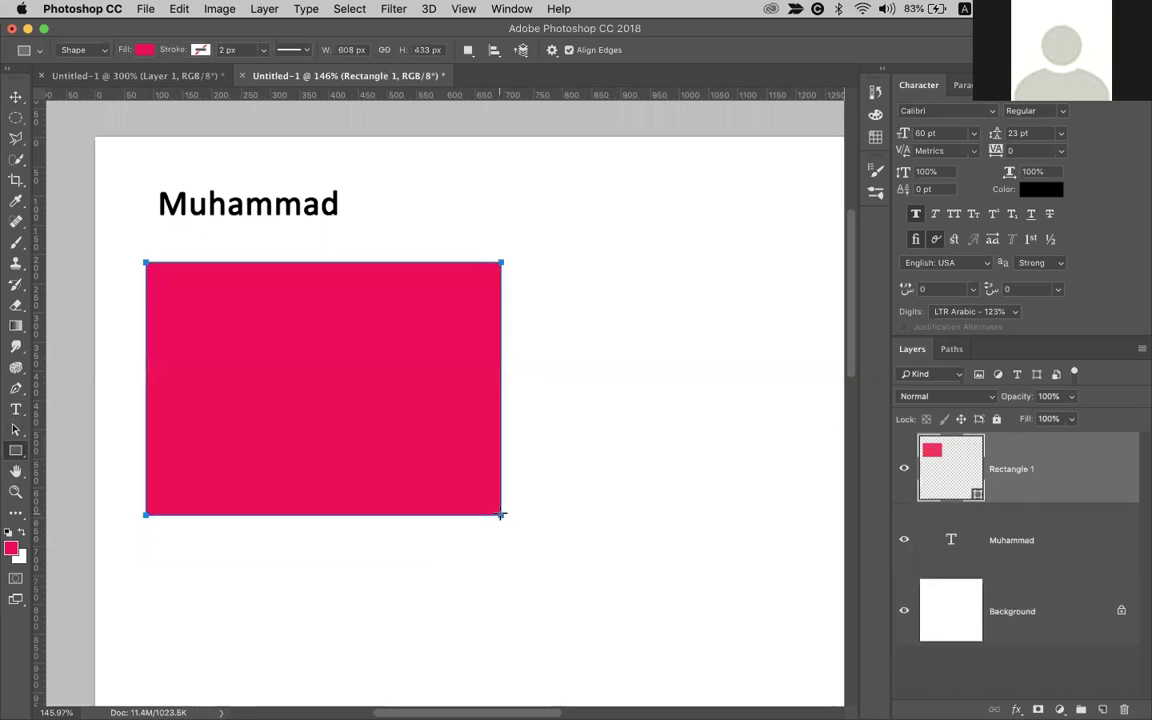
pyautogui.press('v')
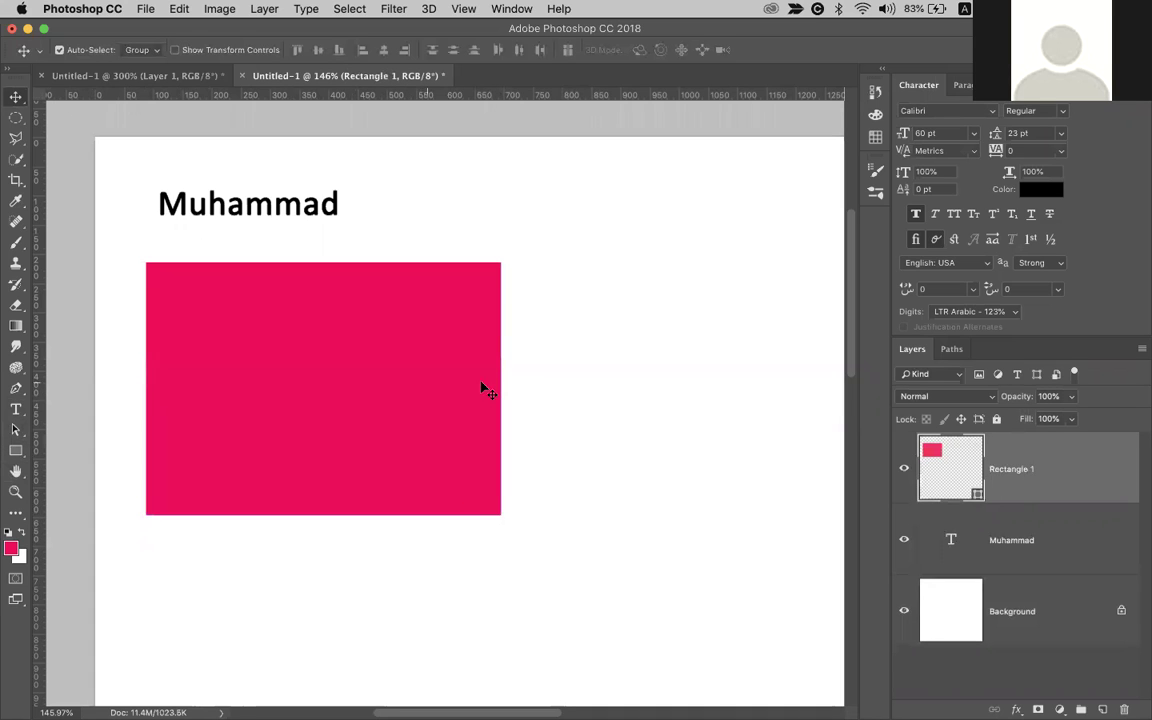
# Change the rectangle's fill to dark blue 0a364b
pyautogui.doubleClick(950, 455)
pyautogui.click(705, 409)
pyautogui.moveTo(705, 409)
pyautogui.mouseDown()
pyautogui.moveTo(703, 425)
pyautogui.moveTo(850, 539)
pyautogui.mouseUp()
pyautogui.click(890, 483)
pyautogui.click(740, 427)
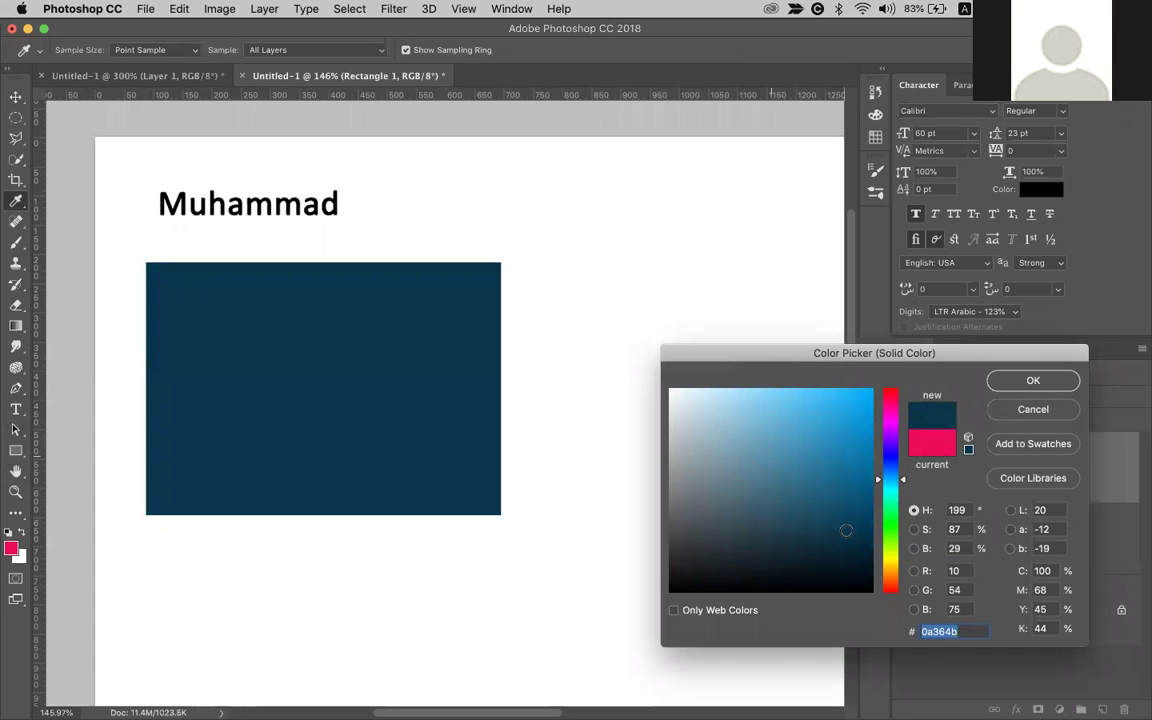
pyautogui.press('Return')
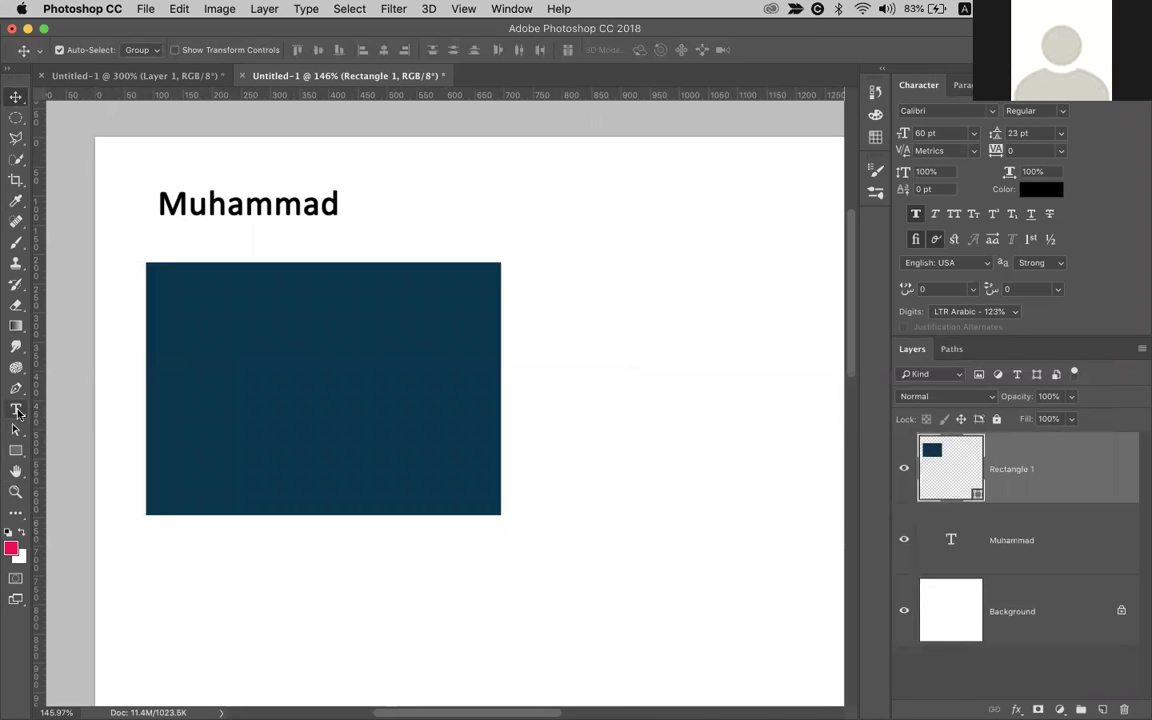
# Paste the copied Lorem Ipsum passage as a single-line point text between the name and the rectangle
pyautogui.press('t')
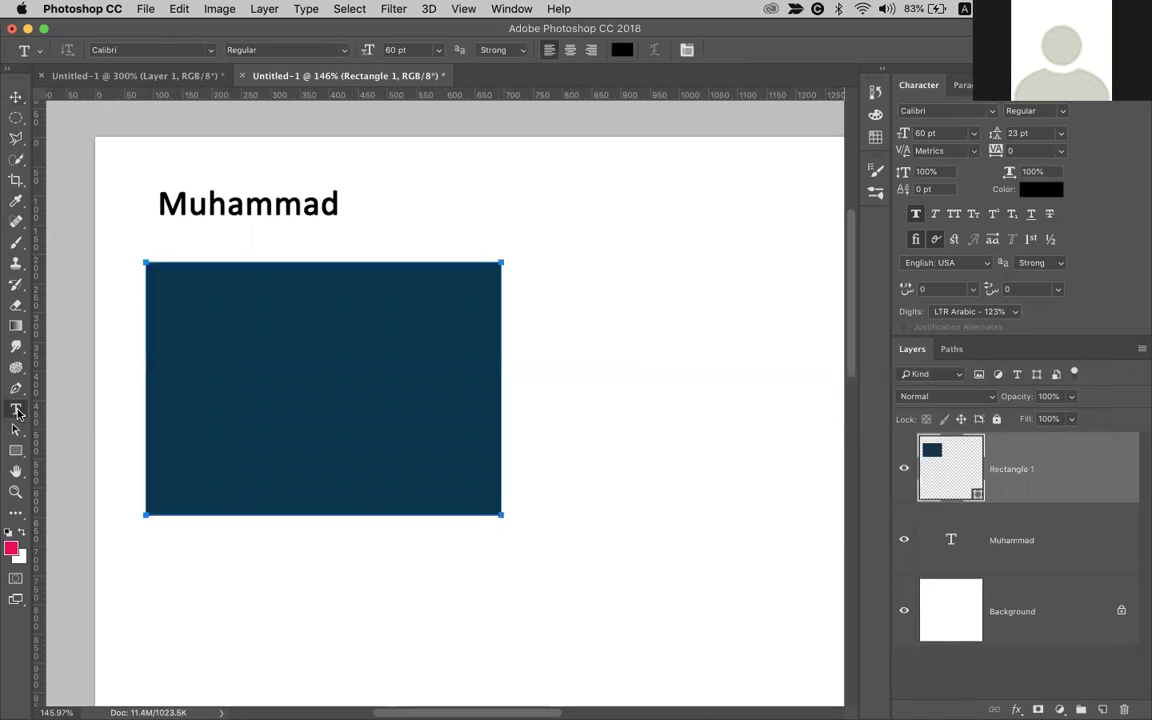
pyautogui.click(171, 236)
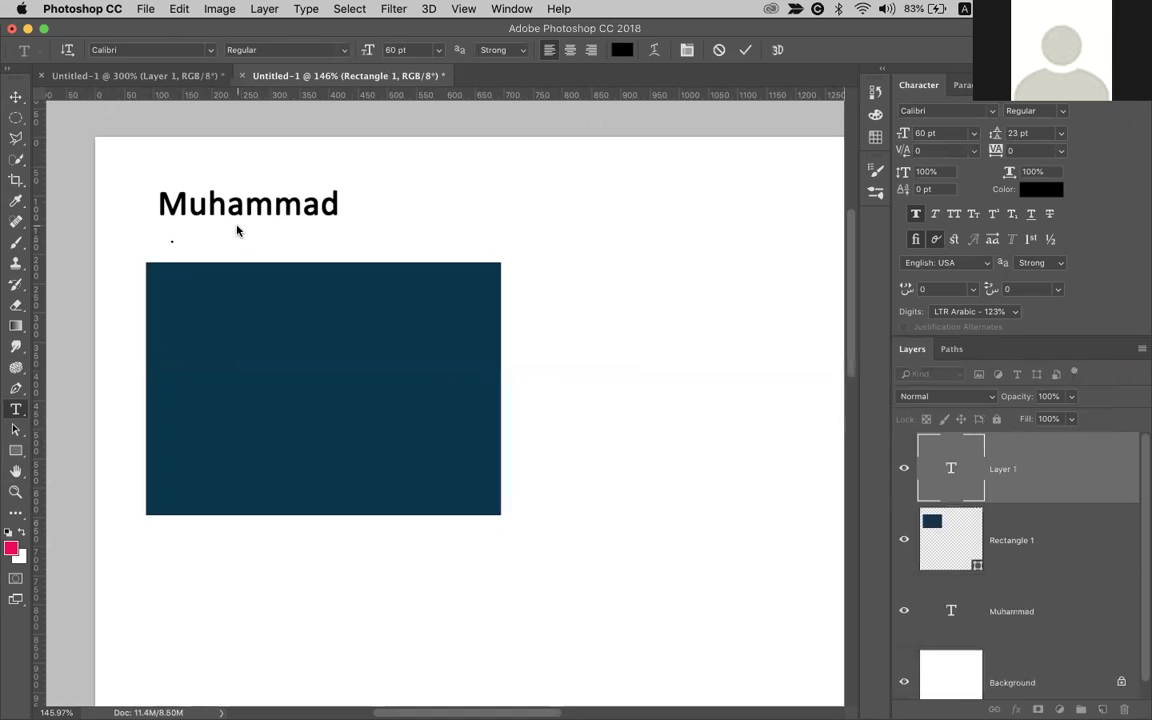
pyautogui.press('super+v')
pyautogui.press('super+Return')
pyautogui.click(406, 236)
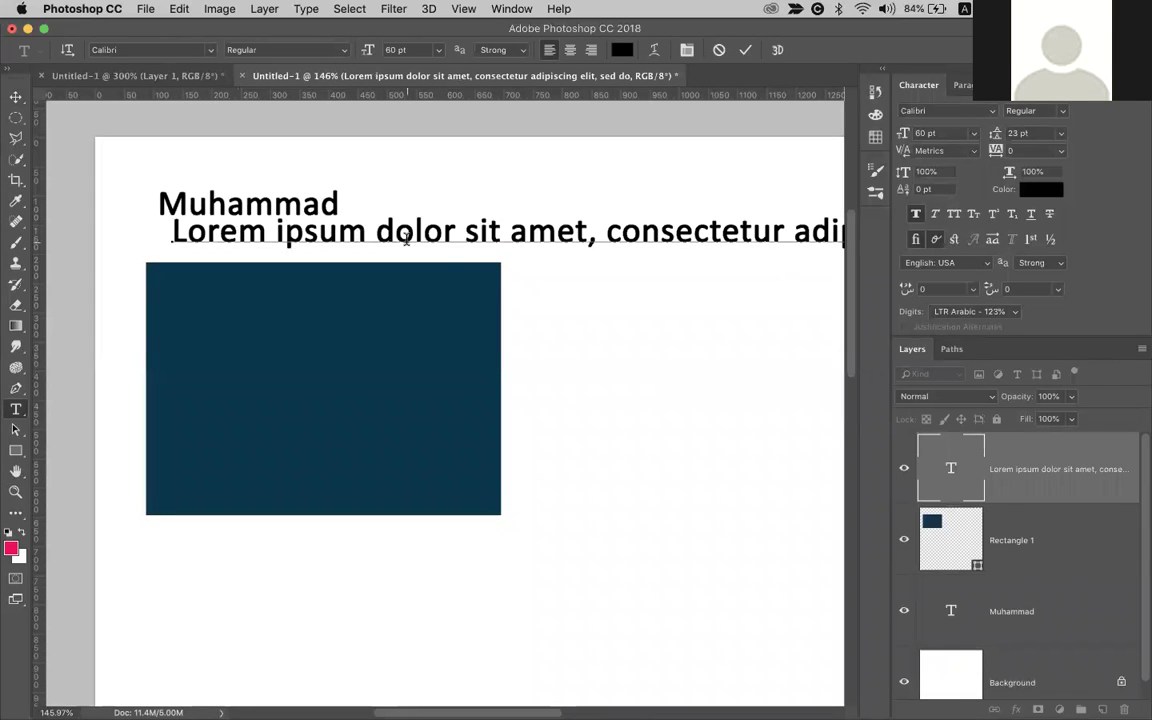
pyautogui.press('super+Return')
# Move the Lorem Ipsum text down so its beginning lies over the upper part of the blue rectangle
pyautogui.press('v')
pyautogui.moveTo(437, 243); pyautogui.dragTo(424, 306)
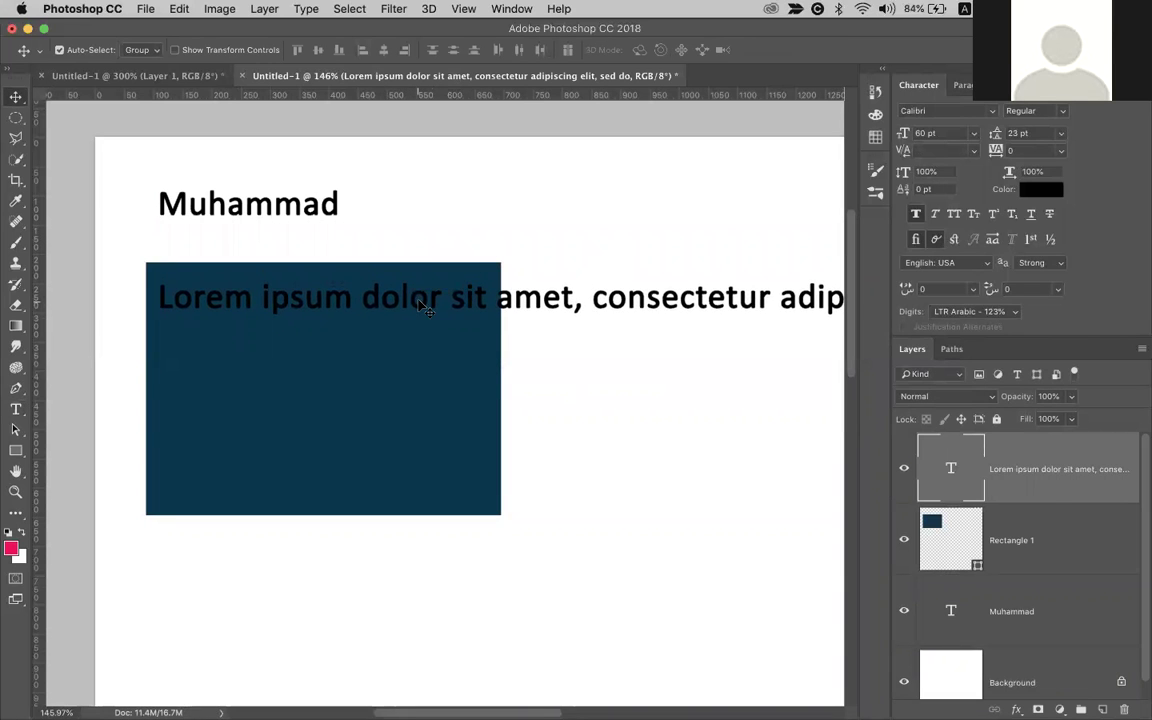
pyautogui.scroll(-5, 424, 306)
pyautogui.hscroll(10, 424, 306)
pyautogui.hscroll(-10, 424, 308)
pyautogui.scroll(-3, 424, 308)
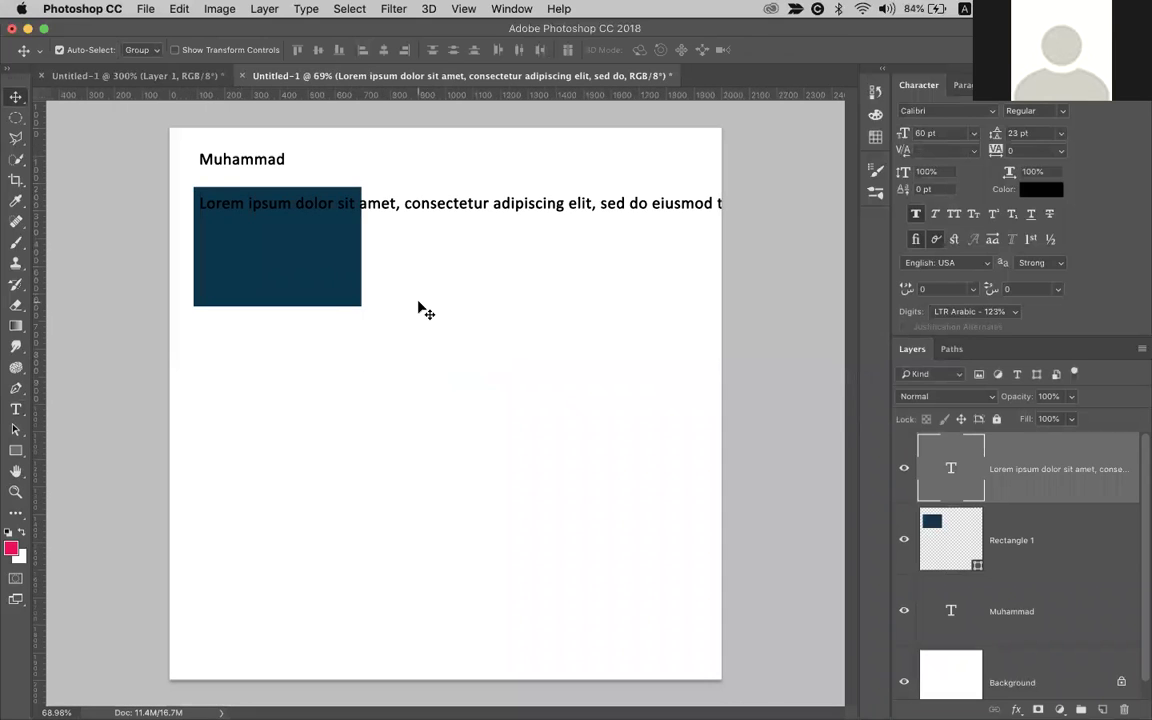
pyautogui.scroll(-1, 424, 308)
pyautogui.moveTo(675, 229)
pyautogui.mouseDown()
pyautogui.moveTo(312, 235)
pyautogui.moveTo(717, 234)
pyautogui.moveTo(682, 235)
pyautogui.mouseUp()
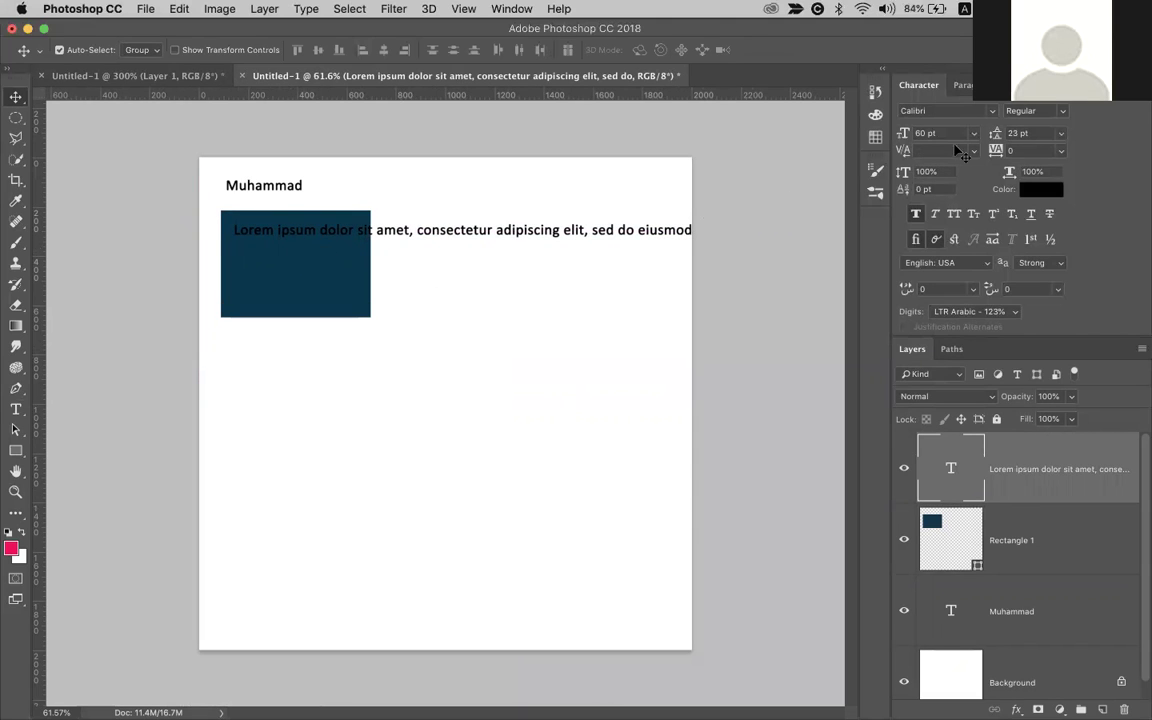
# Set the Lorem Ipsum text color to the greyish pink b09d9d
pyautogui.click(1041, 189)
pyautogui.click(669, 404)
pyautogui.click(689, 451)
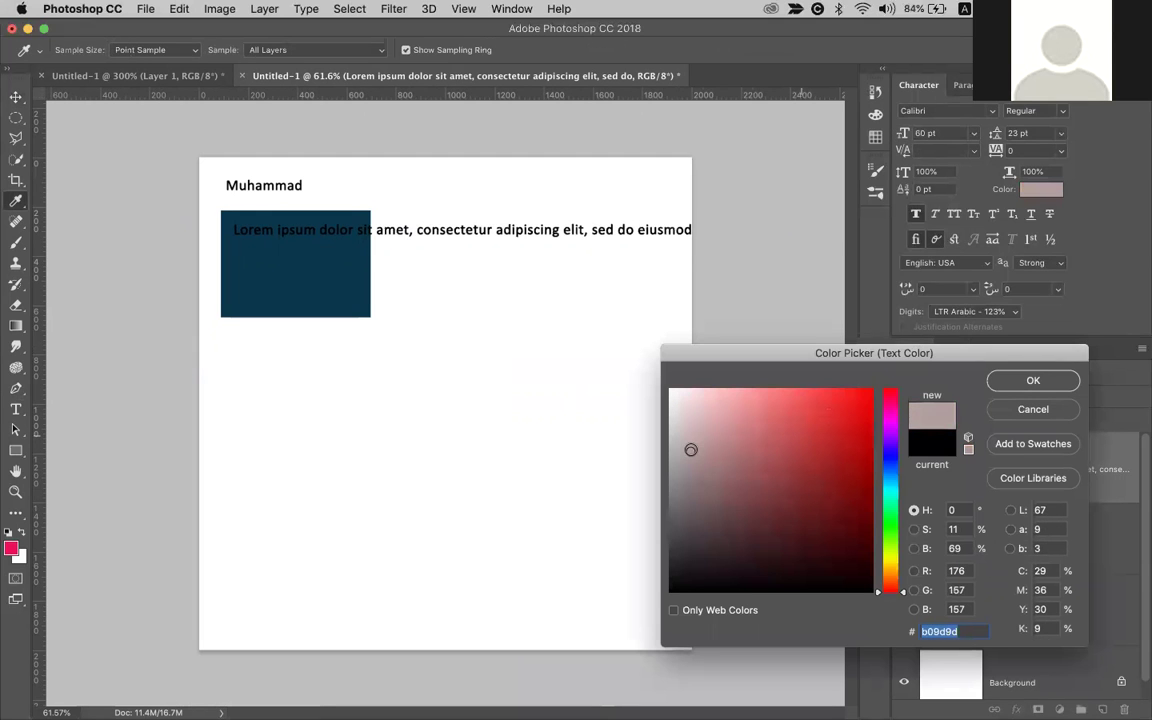
pyautogui.click(1030, 381)
# Set the Lorem Ipsum text's font size to 40 pt
pyautogui.scroll(3, 264, 181)
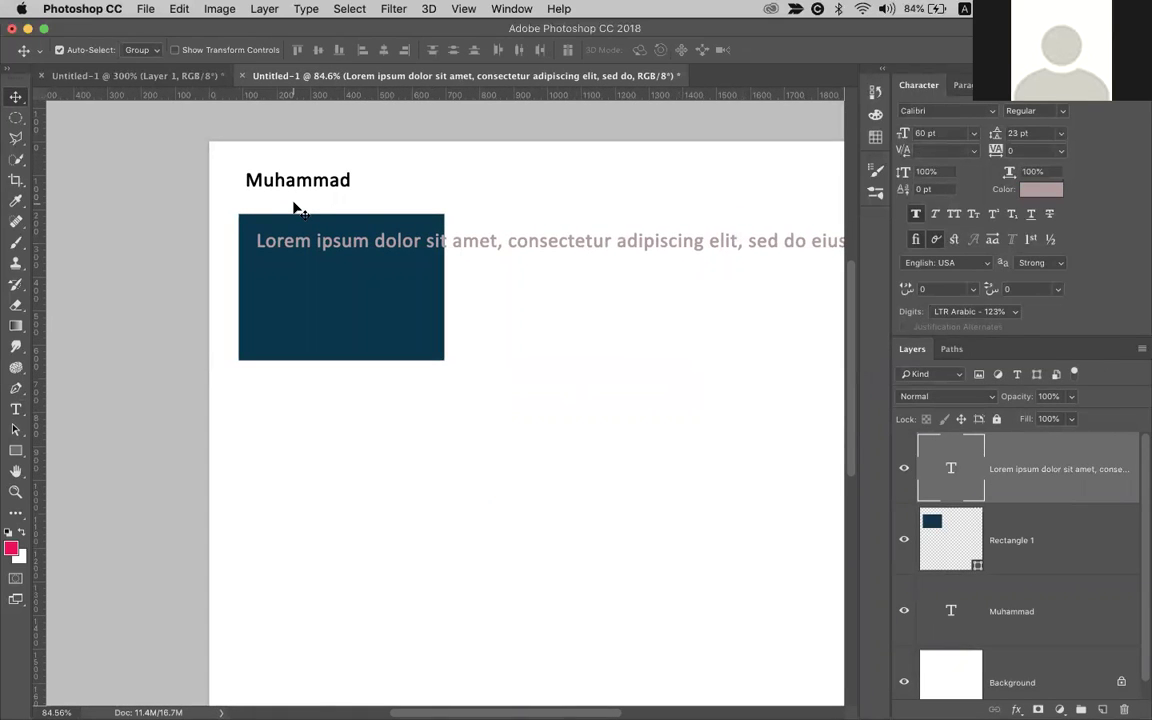
pyautogui.scroll(2, 344, 249)
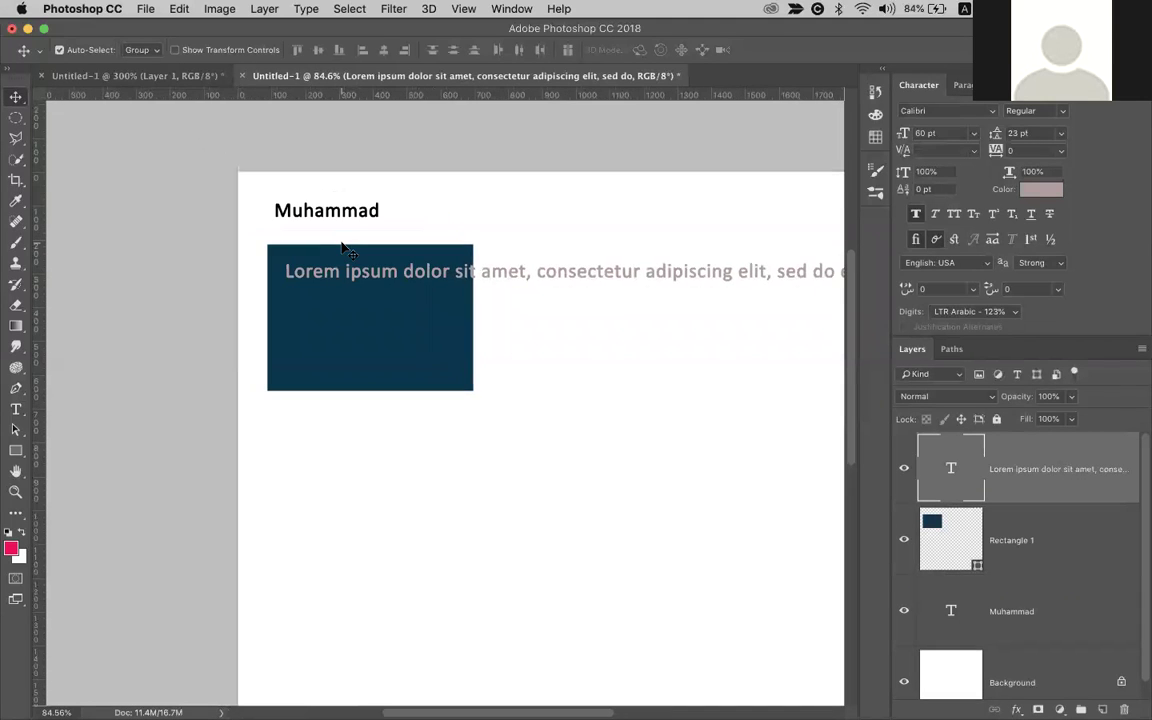
pyautogui.scroll(2, 342, 252)
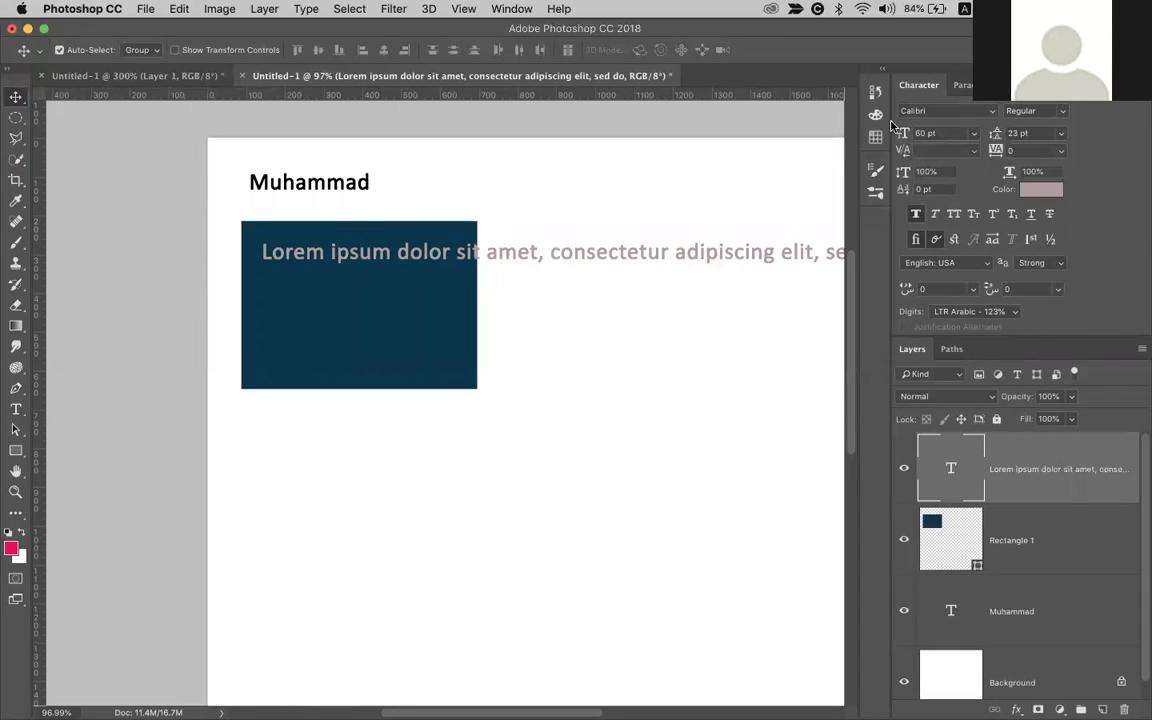
pyautogui.write('40')
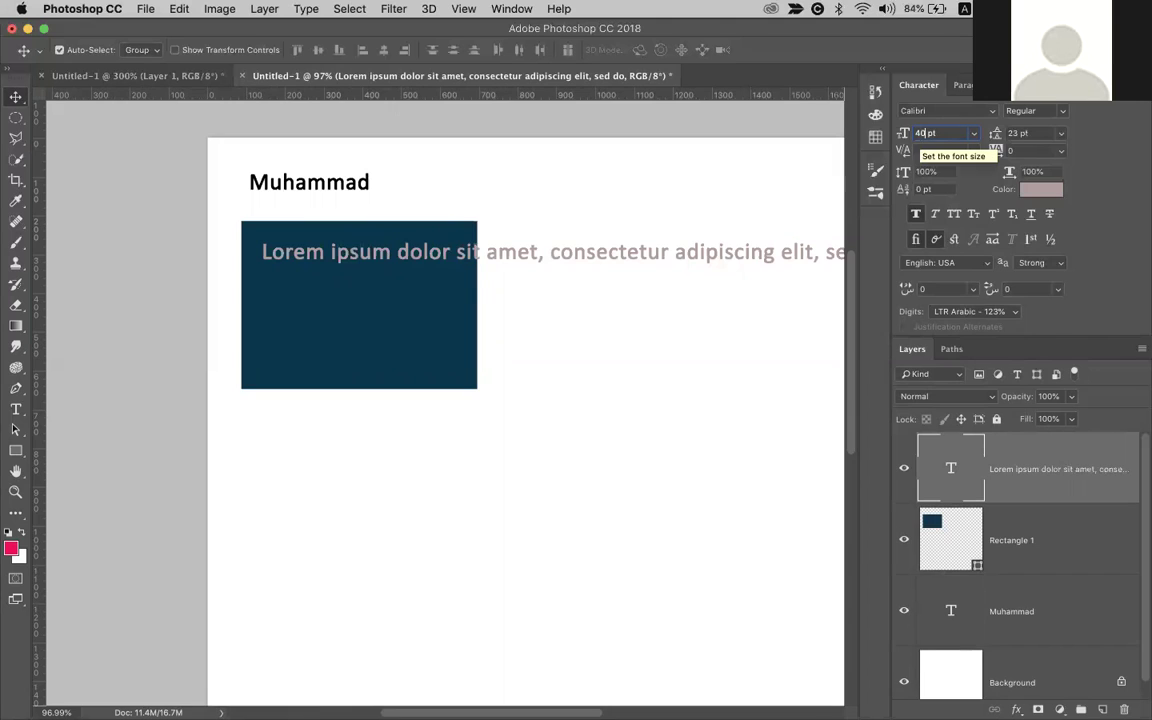
pyautogui.press('Return')
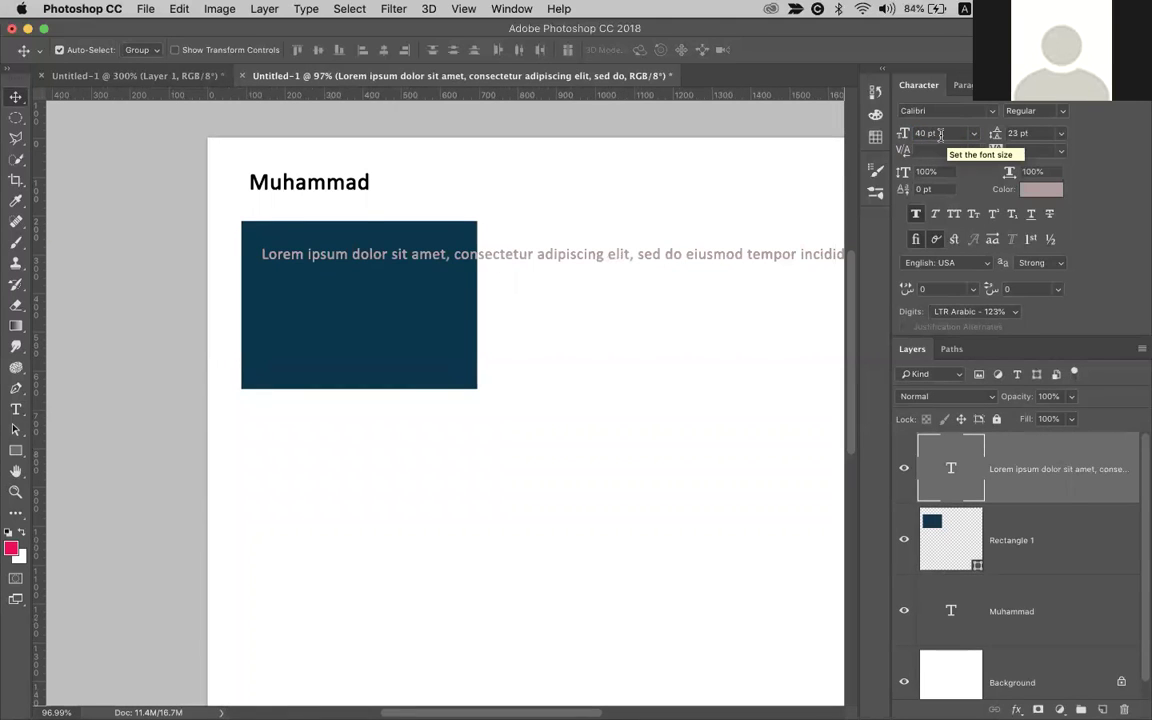
# Insert line breaks after "amet,", "sed", "incididunt" and "magna" to wrap the Lorem Ipsum text within the rectangle
pyautogui.press('t')
pyautogui.click(455, 254)
pyautogui.press('Return')
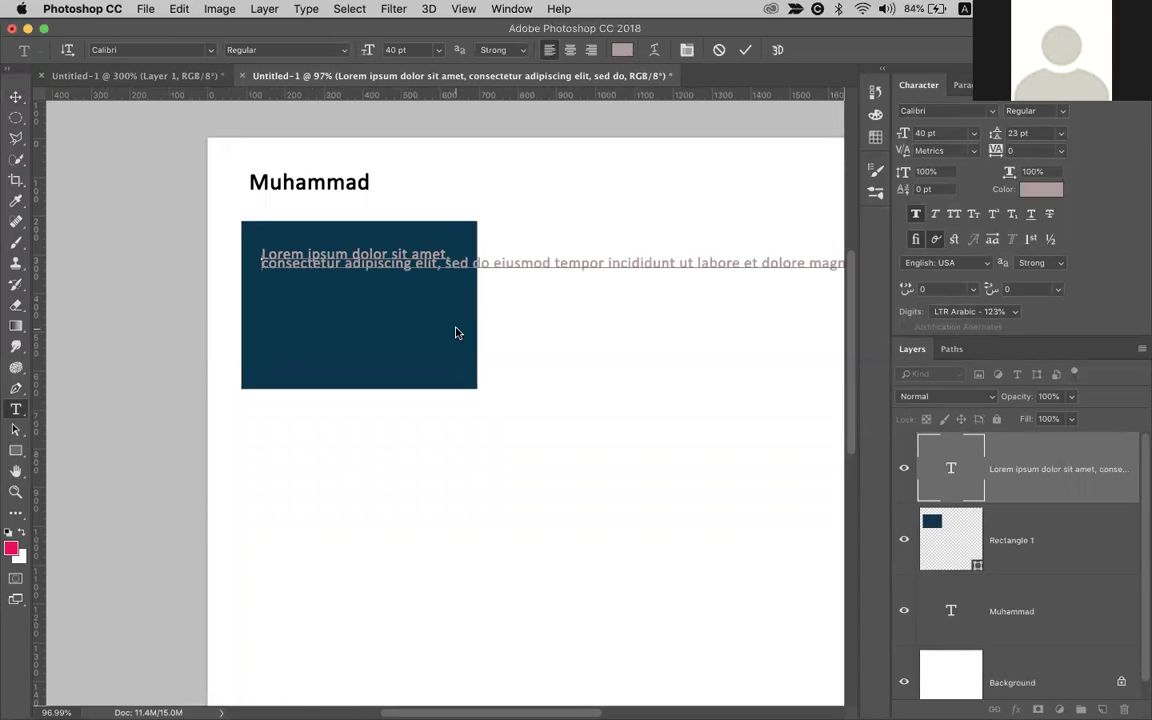
pyautogui.click(472, 261)
pyautogui.press('Return')
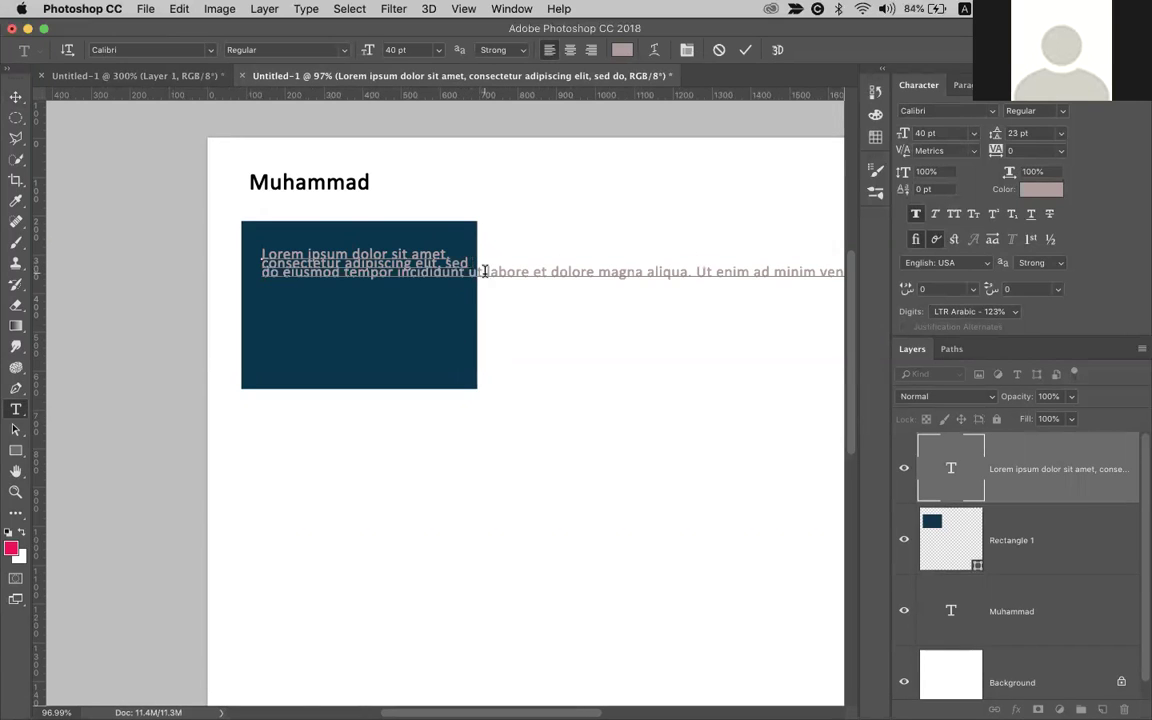
pyautogui.click(470, 272)
pyautogui.press('Return')
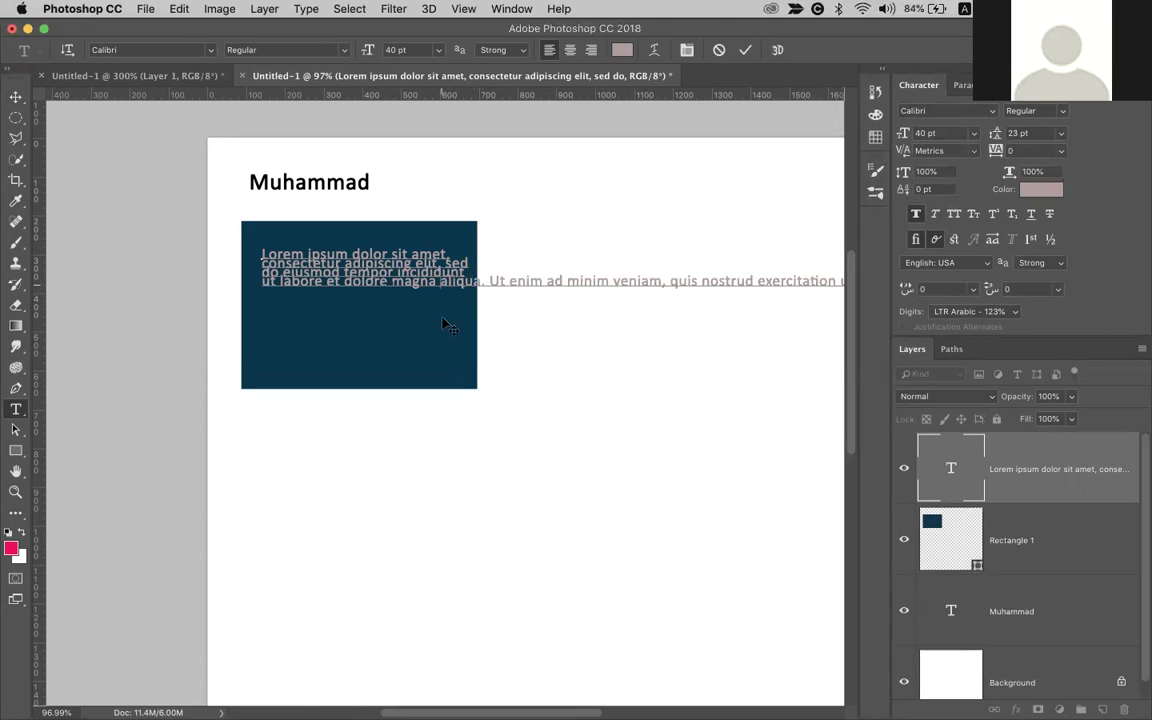
pyautogui.press('Return')
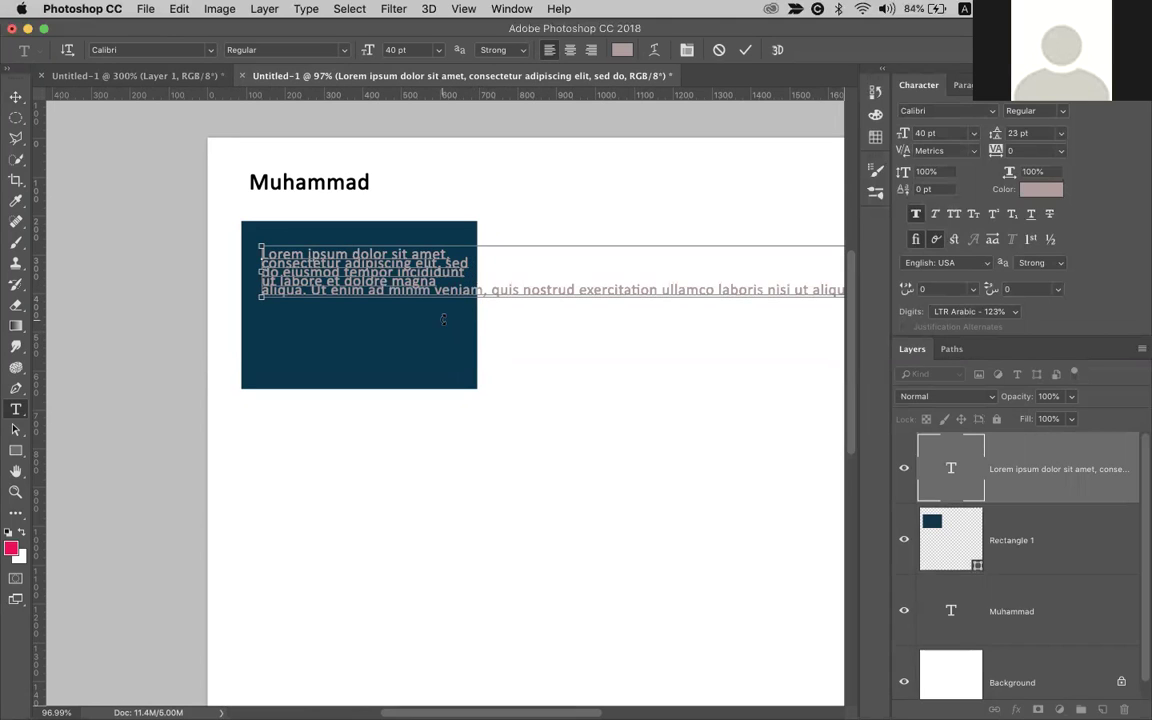
pyautogui.press('super+Return')
# Reduce the Lorem Ipsum point text to 20 pt and delete its layer
pyautogui.press('v')
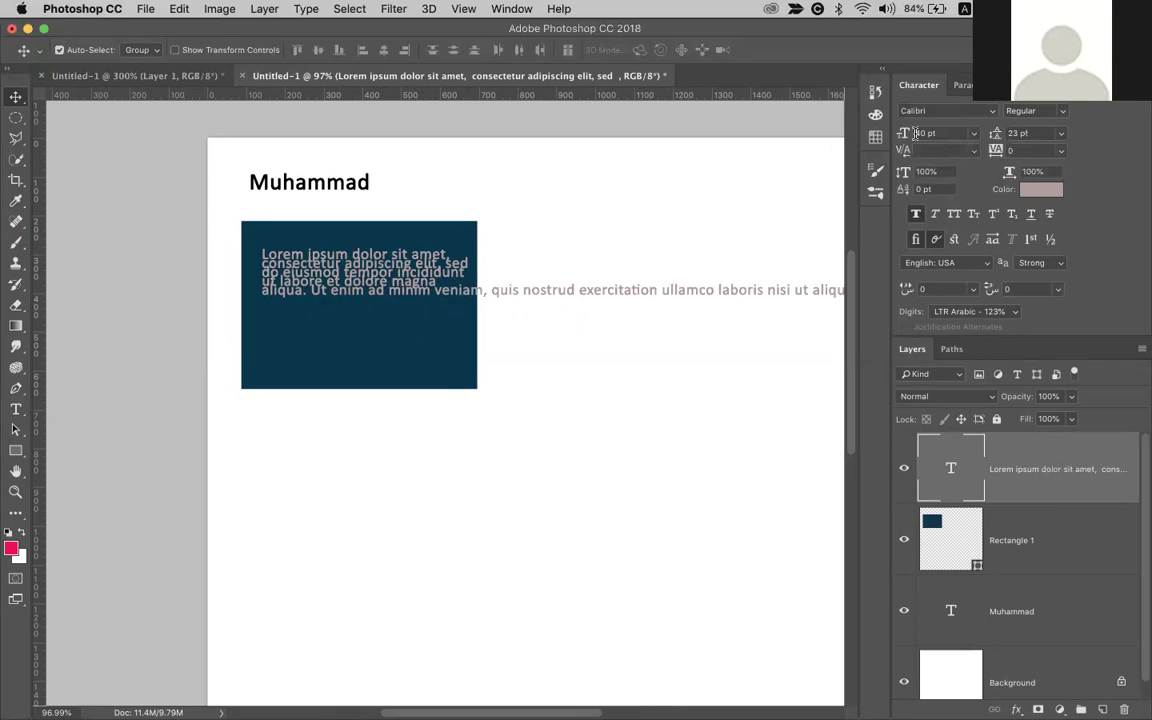
pyautogui.write('20')
pyautogui.press('Return')
pyautogui.scroll(3, 292, 243)
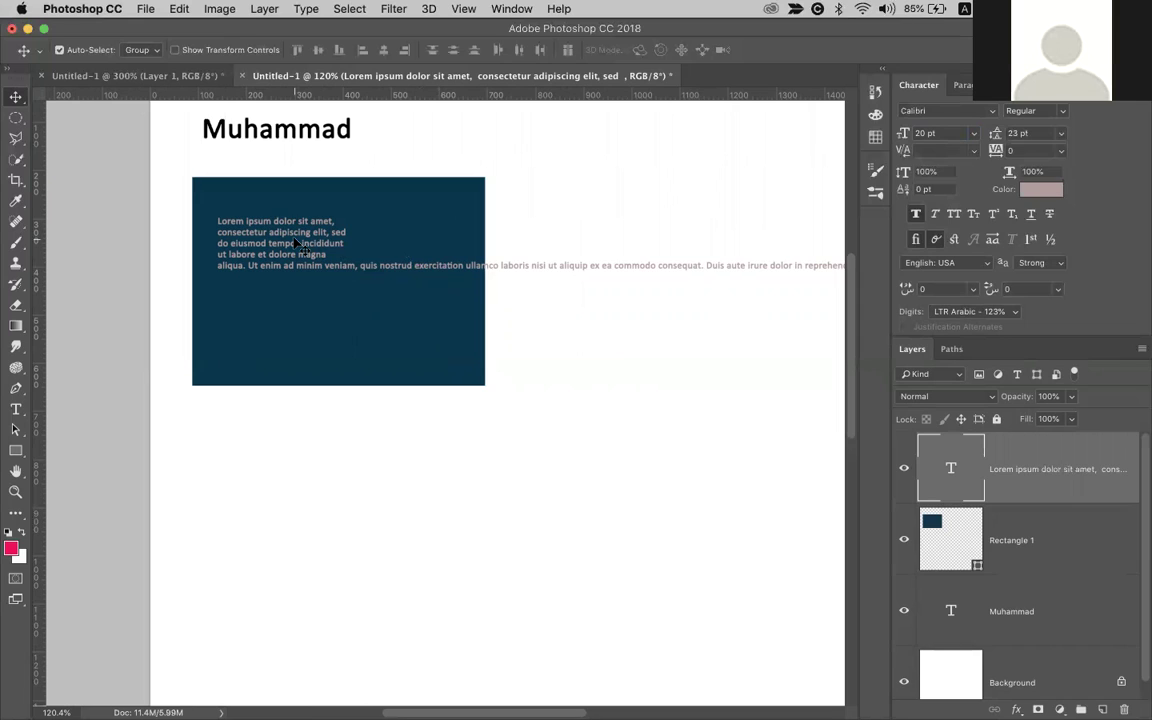
pyautogui.press('Delete')
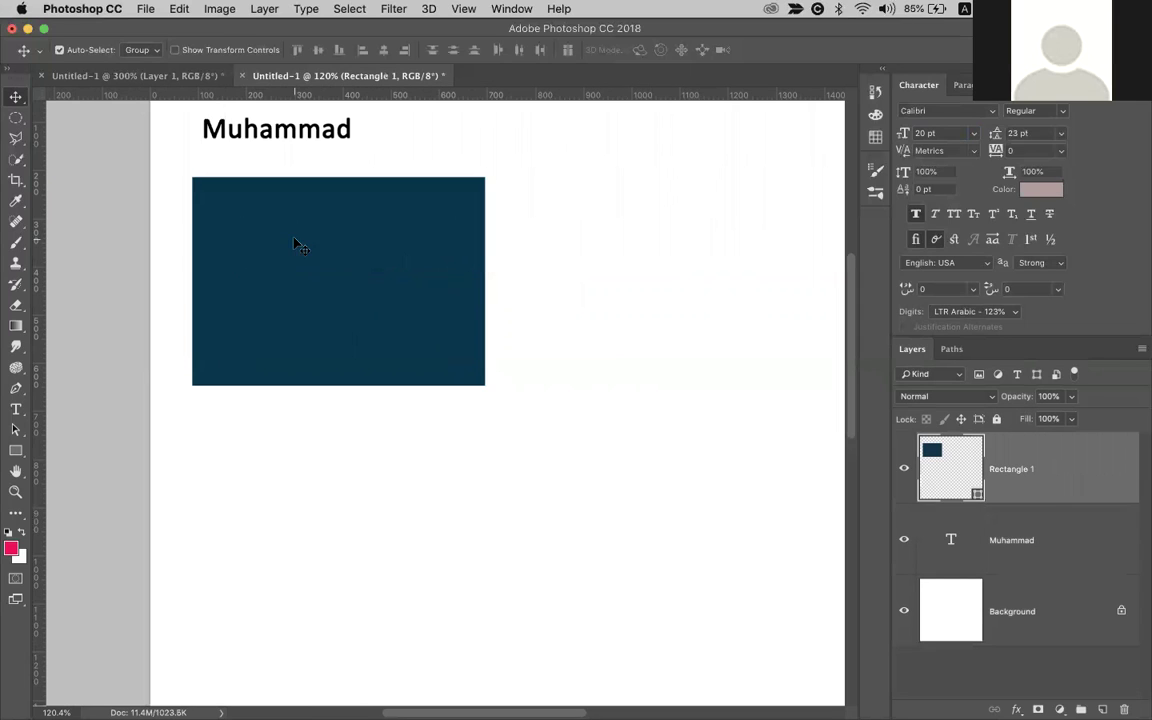
# Create area text inside the blue rectangle with the Type tool and paste the Lorem Ipsum passage into it
pyautogui.click(15, 411)
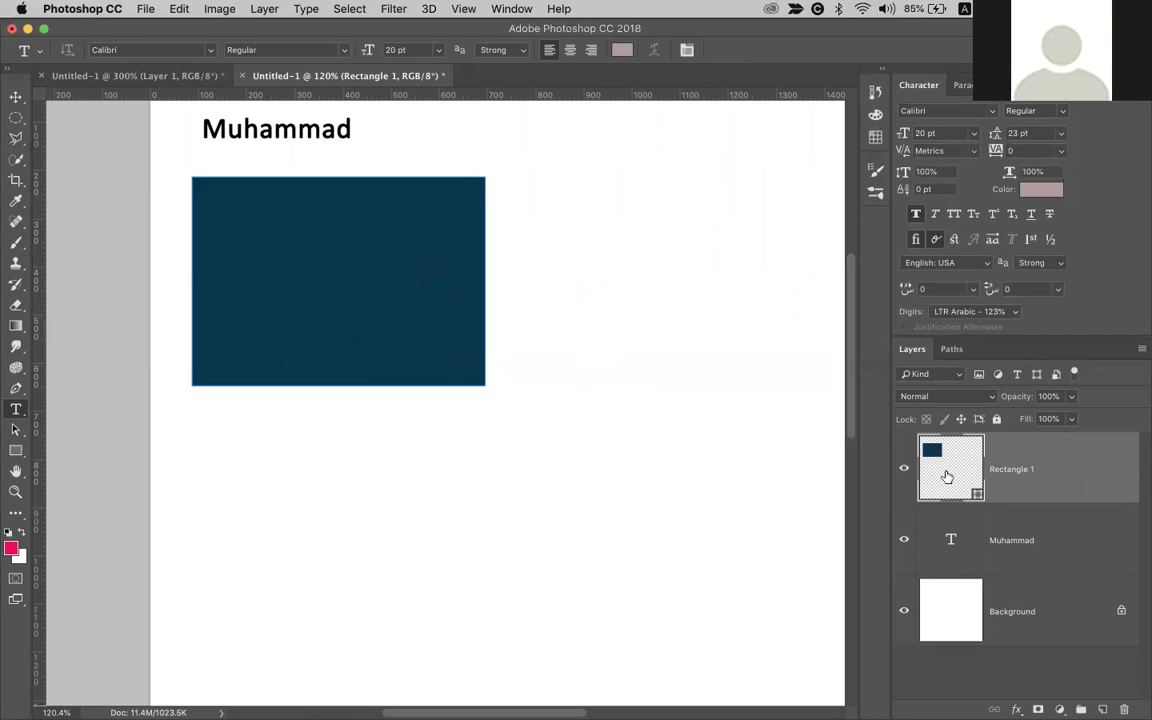
pyautogui.click(224, 216)
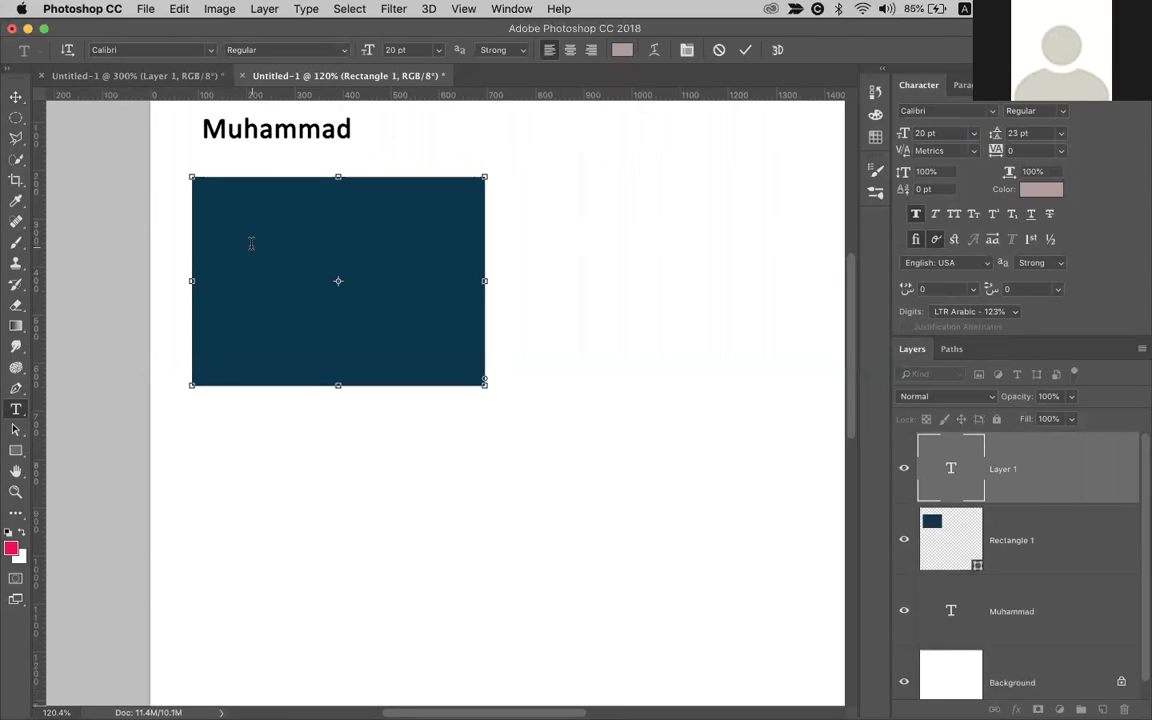
pyautogui.write('Lorem ipsum dolor sit amet, consectetur adipiscing elit, sed do eiusmod tempor incididunt ut labore et dolore magna aliqua. Ut enim ad minim veniam, quis nostrud exercitation ullamco laboris nisi ut aliquip ex ea commodo consequat. Duis aute irure dolor in reprehenderit in voluptate velit esse cillum dolore eu fugiat nulla pariatur. Excepteur sint occaecat cupidatat non proident, sunt in culpa qui officia deserunt mollit anim id est laborum.')
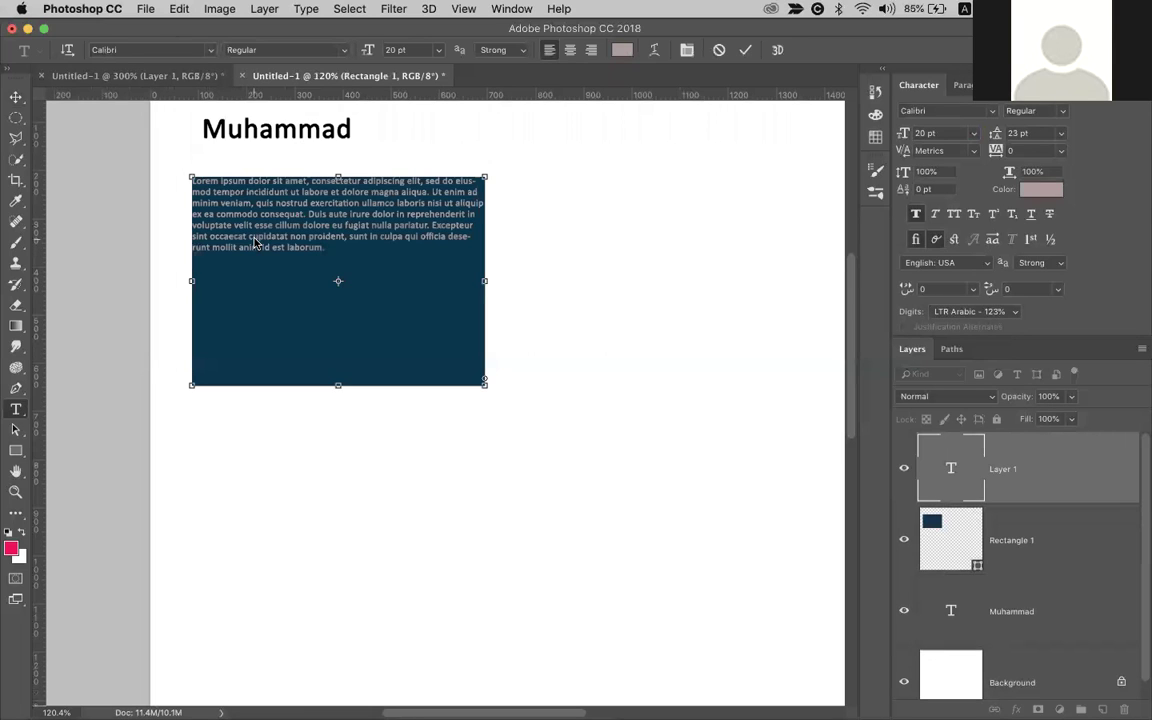
pyautogui.press('super+Return')
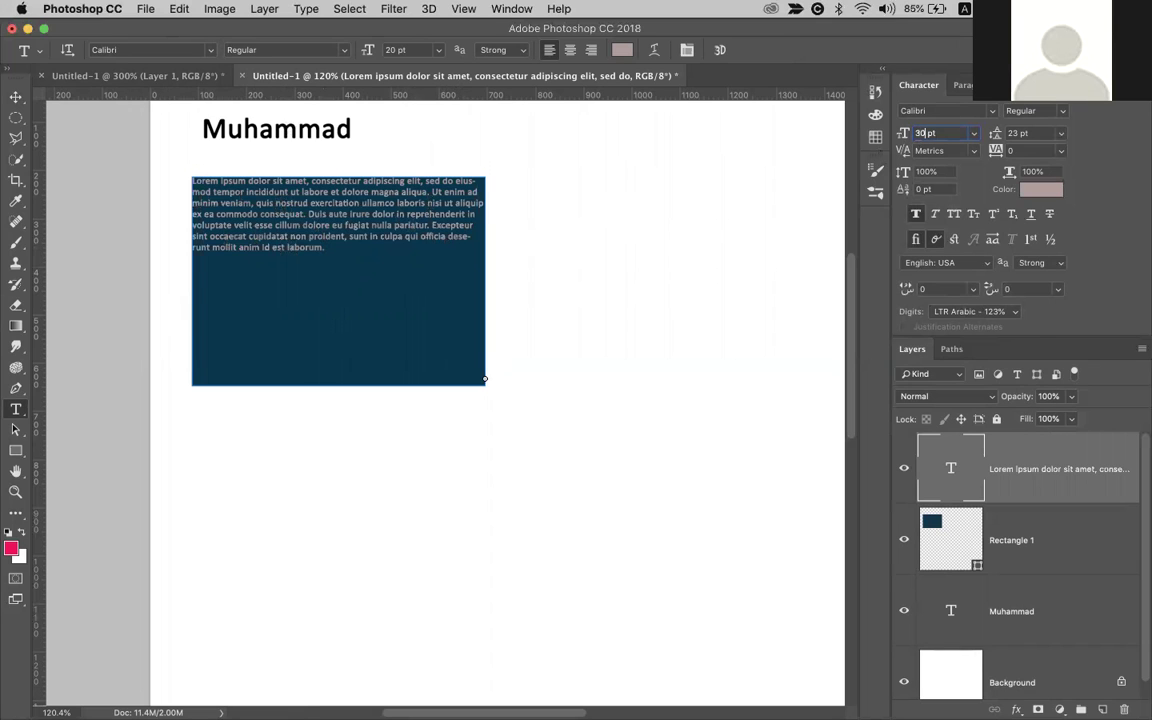
# Set the Lorem Ipsum paragraph's font size to 30 pt and its leading first to 51 pt and finally to 40 pt
pyautogui.write('30')
pyautogui.press('Return')
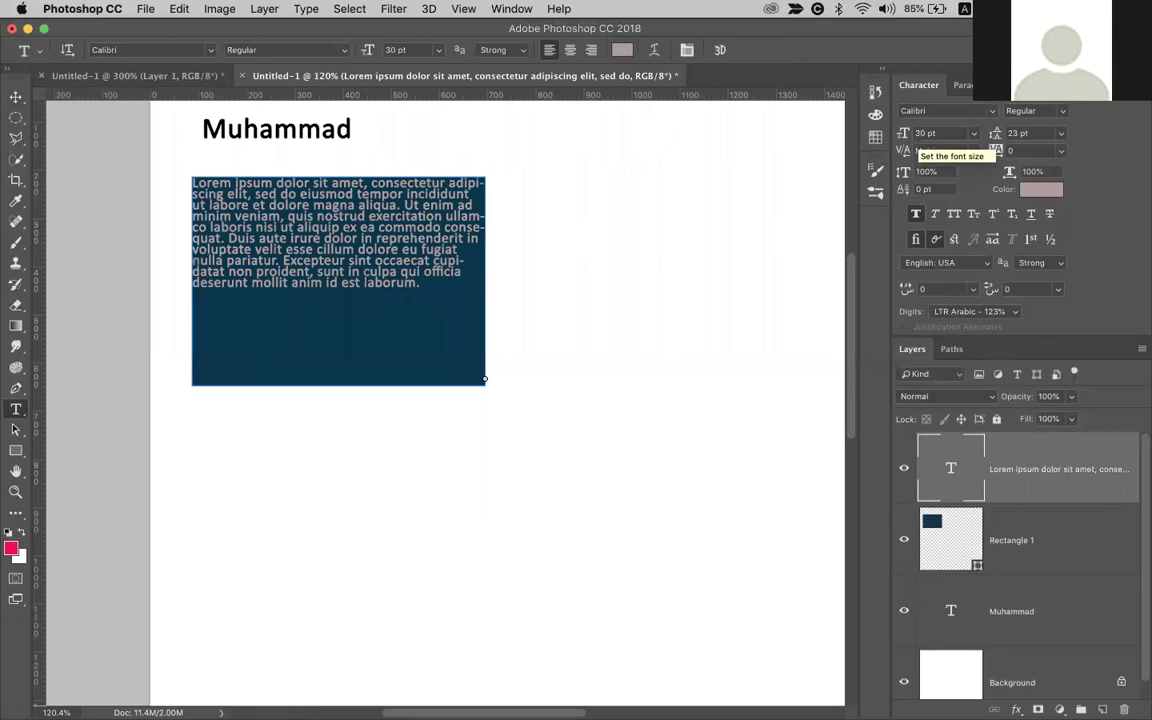
pyautogui.click(1016, 133)
pyautogui.write('50')
pyautogui.press('Return')
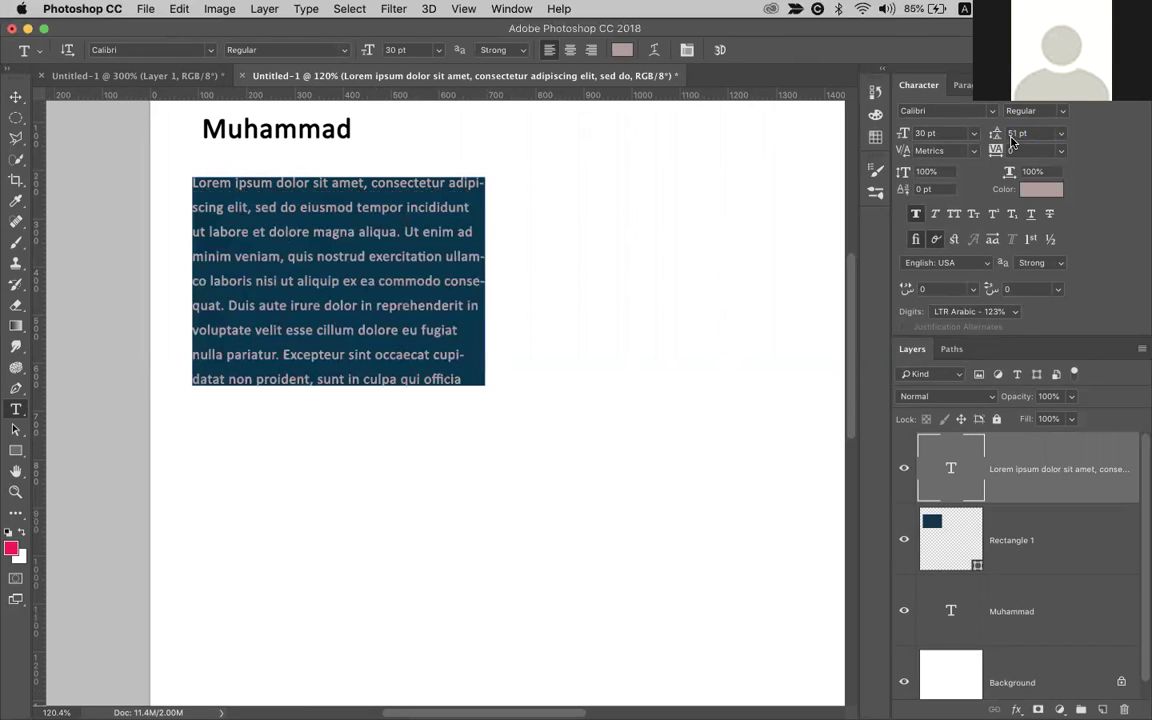
pyautogui.doubleClick(1008, 133)
pyautogui.write('40')
pyautogui.press('Return')
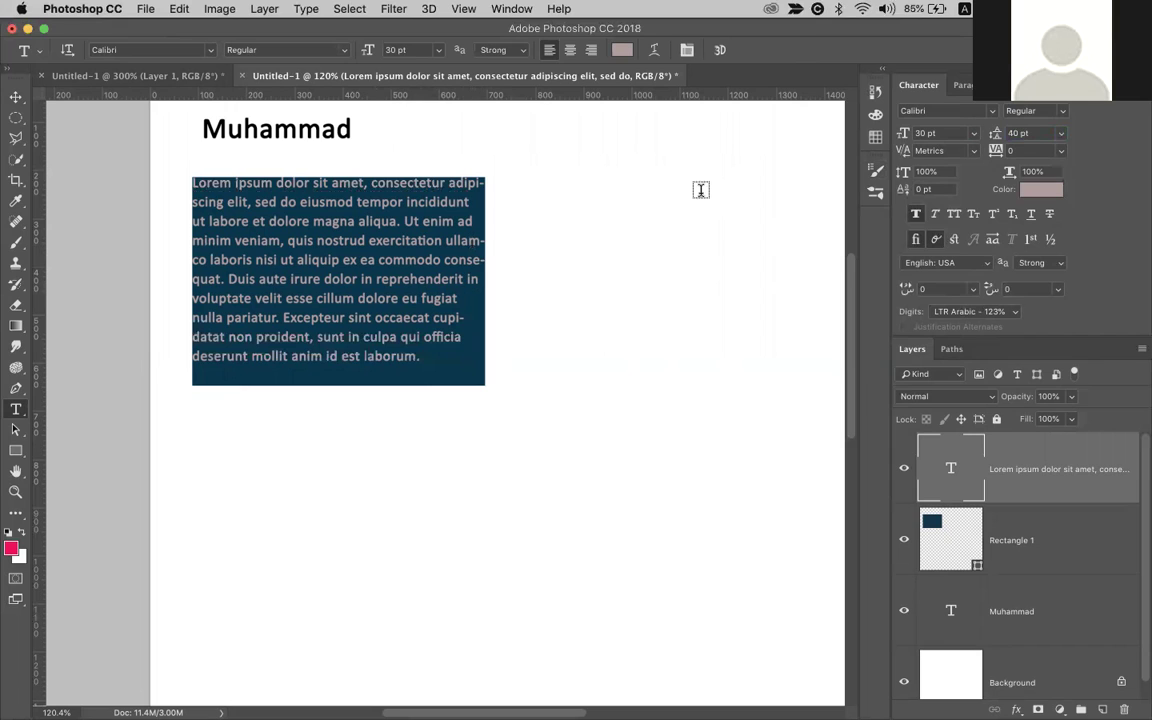
# Set the Lorem Ipsum paragraph's font to Roboto Regular
pyautogui.click(923, 111)
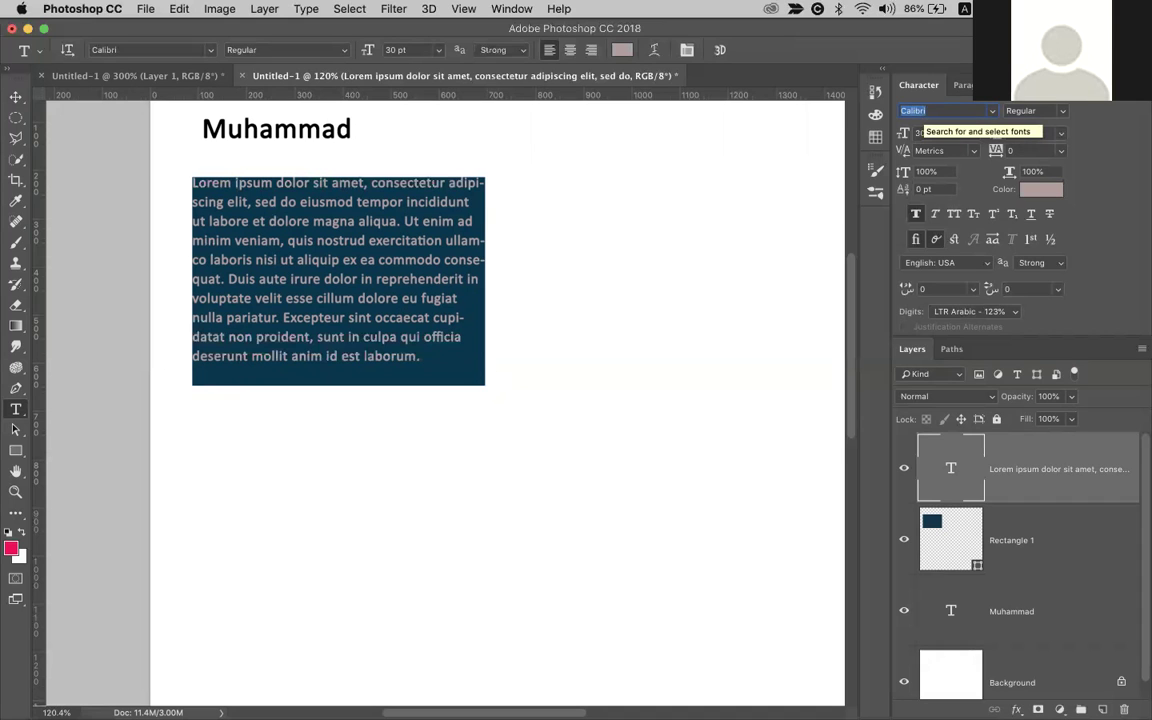
pyautogui.write('Roboto')
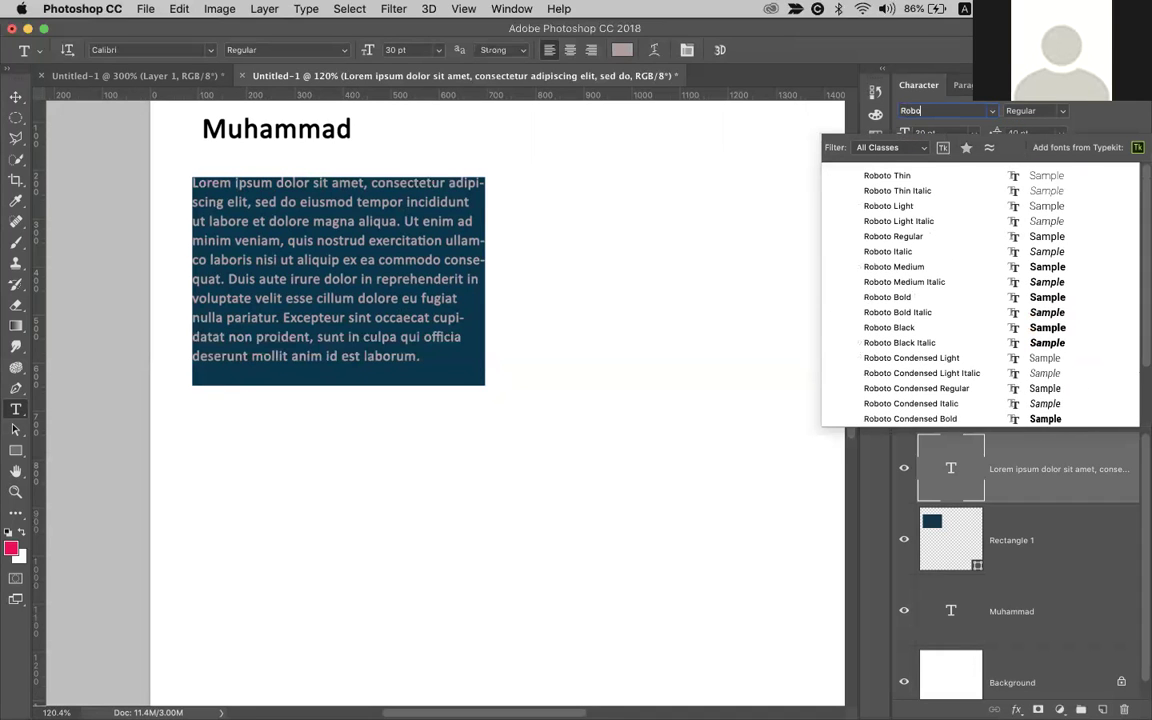
pyautogui.click(892, 236)
# Change the Lorem Ipsum paragraph's font to Sacramento and commit the text edit
pyautogui.click(903, 110)
pyautogui.click(991, 110)
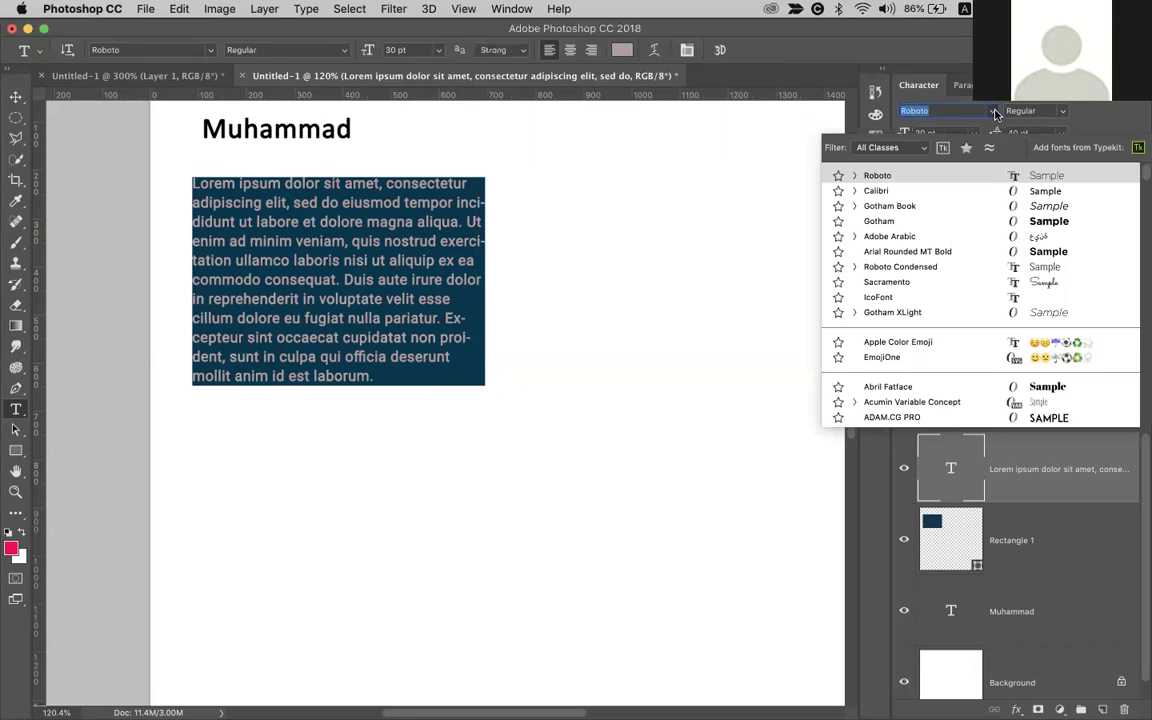
pyautogui.click(957, 281)
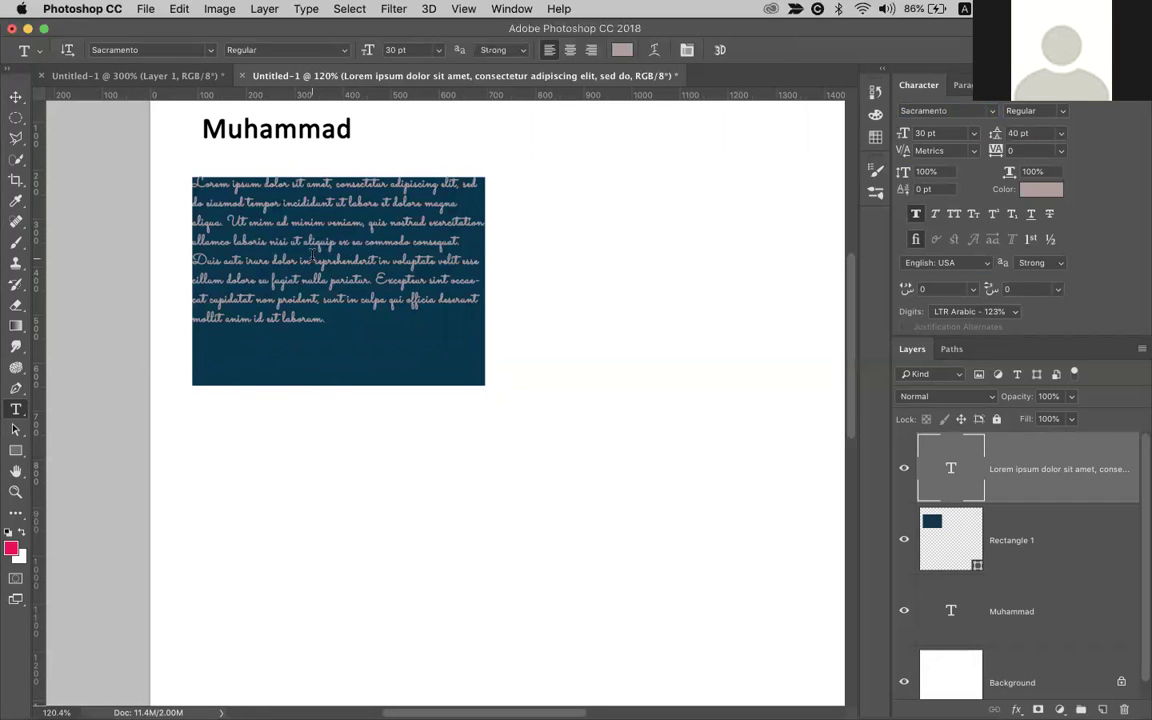
pyautogui.click(312, 256)
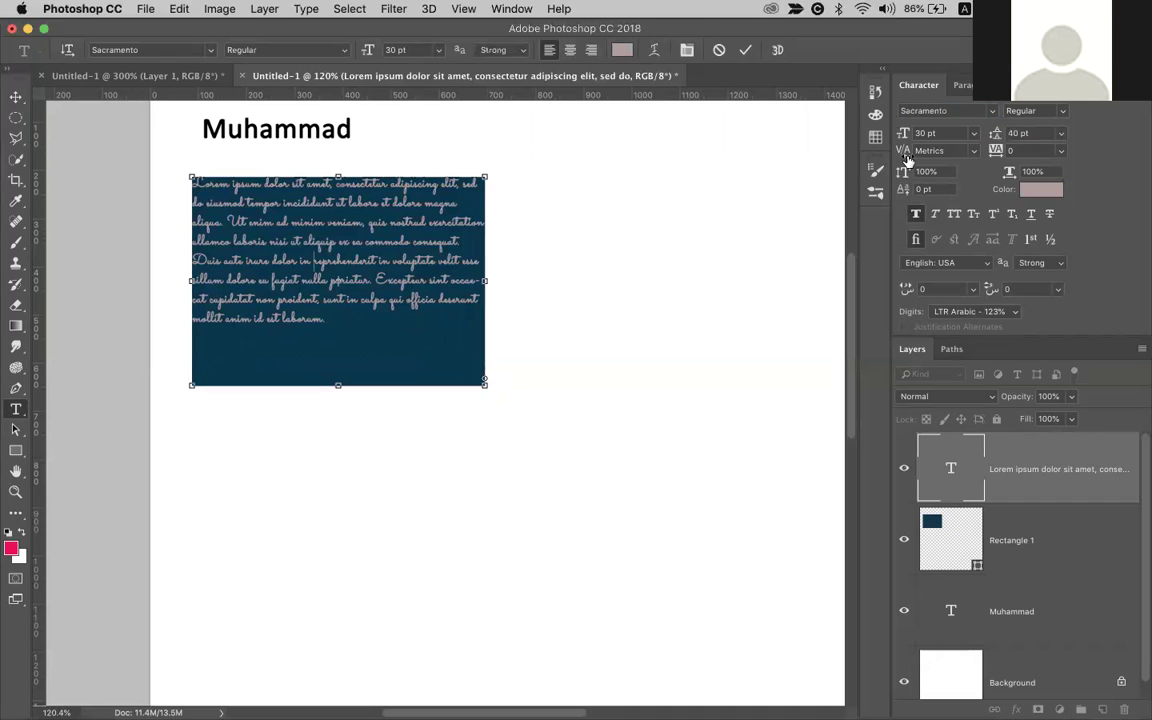
pyautogui.hotkey('ctrl', 'a')
pyautogui.hotkey('ctrl', 'Return')
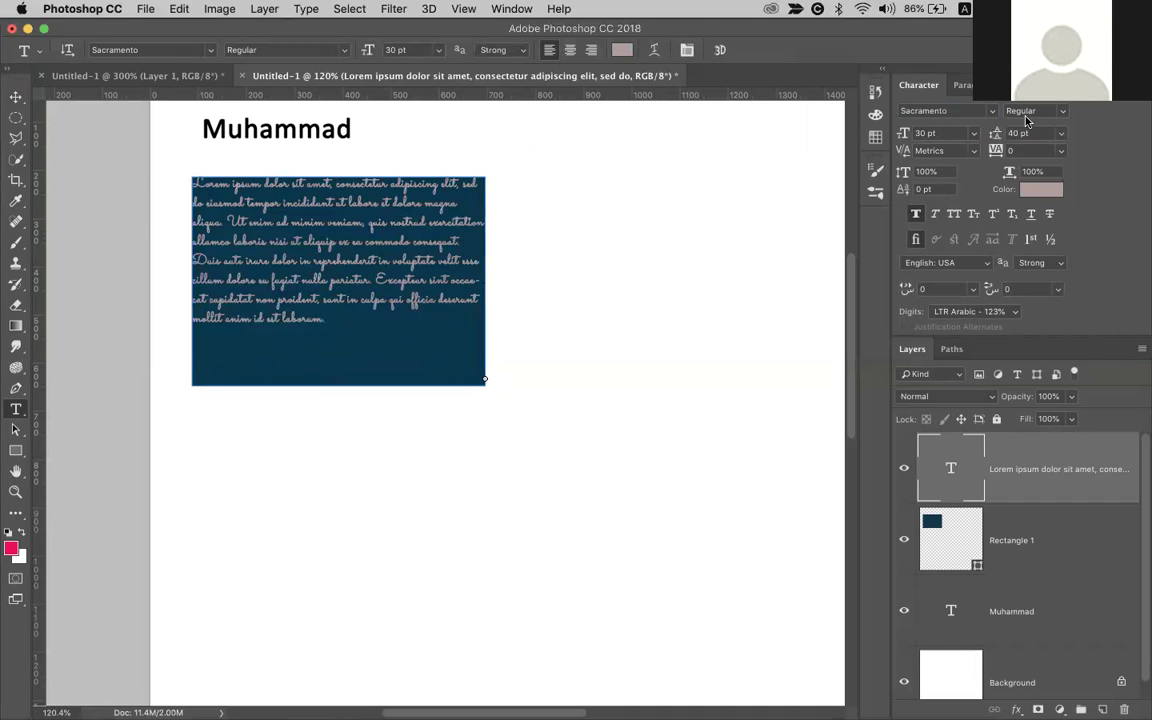
# Try FontAwesome Regular on the Lorem Ipsum paragraph and finally set its font to Roboto Regular
pyautogui.click(1021, 112)
pyautogui.click(930, 111)
pyautogui.write('font')
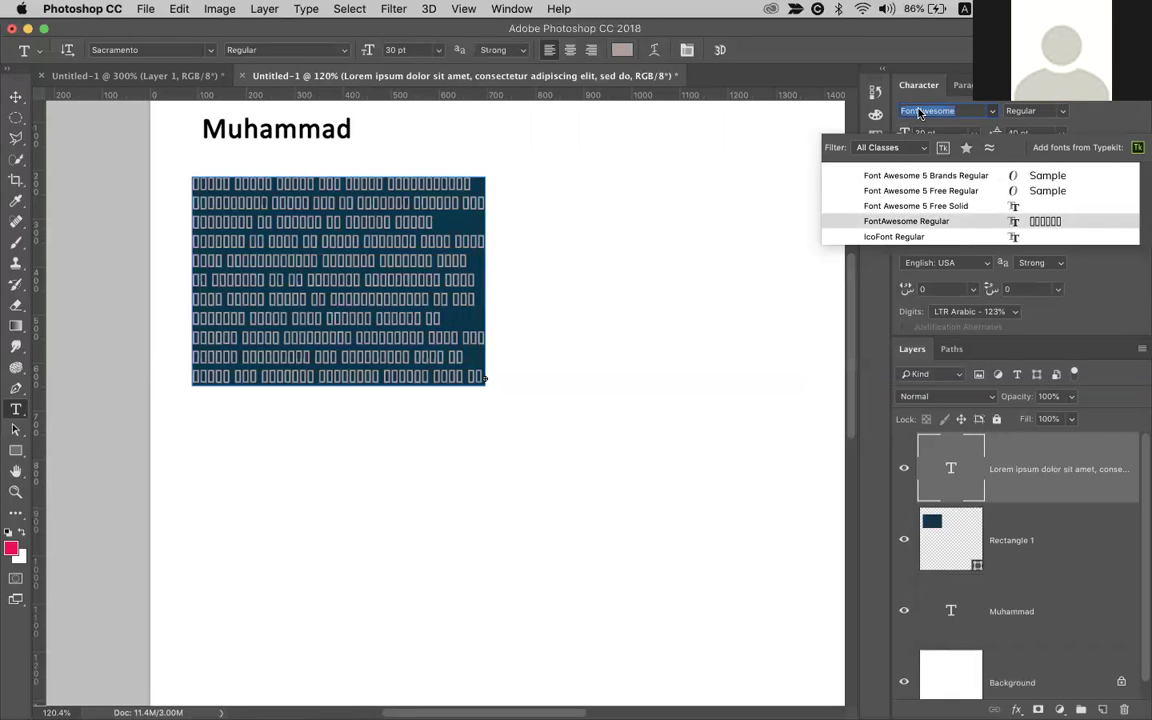
pyautogui.write('robo')
pyautogui.click(895, 238)
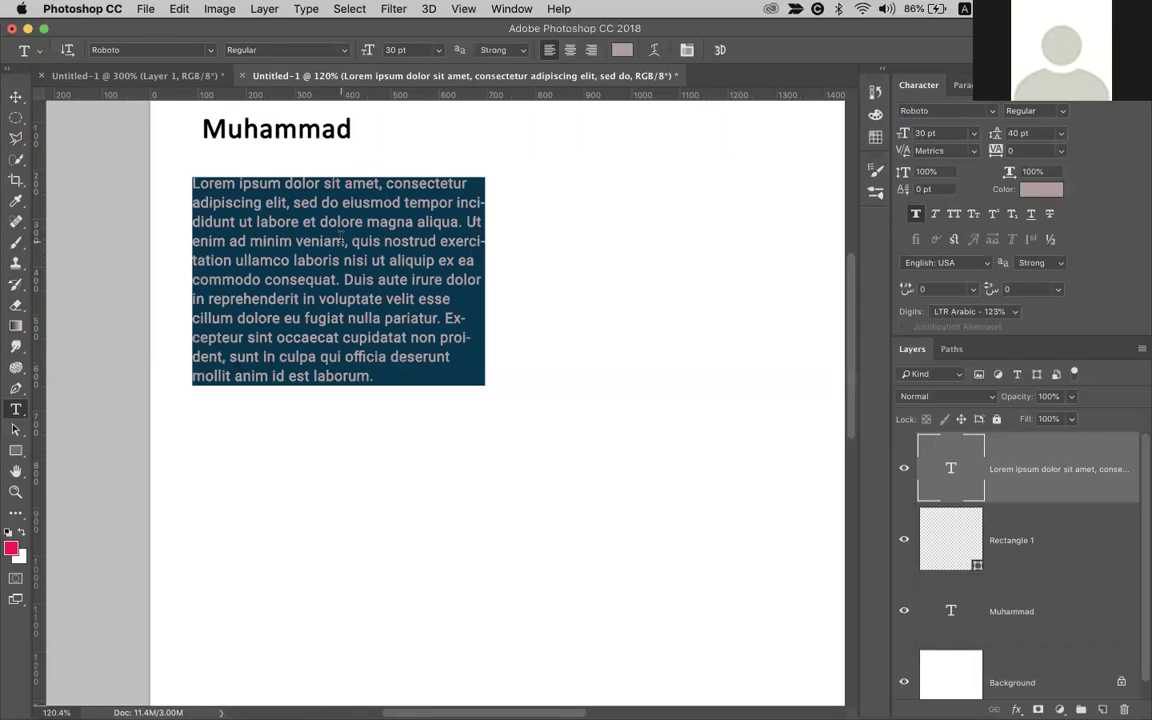
# Set the Lorem Ipsum paragraph's text color to white (#ffffff)
pyautogui.click(1041, 189)
pyautogui.click(753, 419)
pyautogui.click(639, 352)
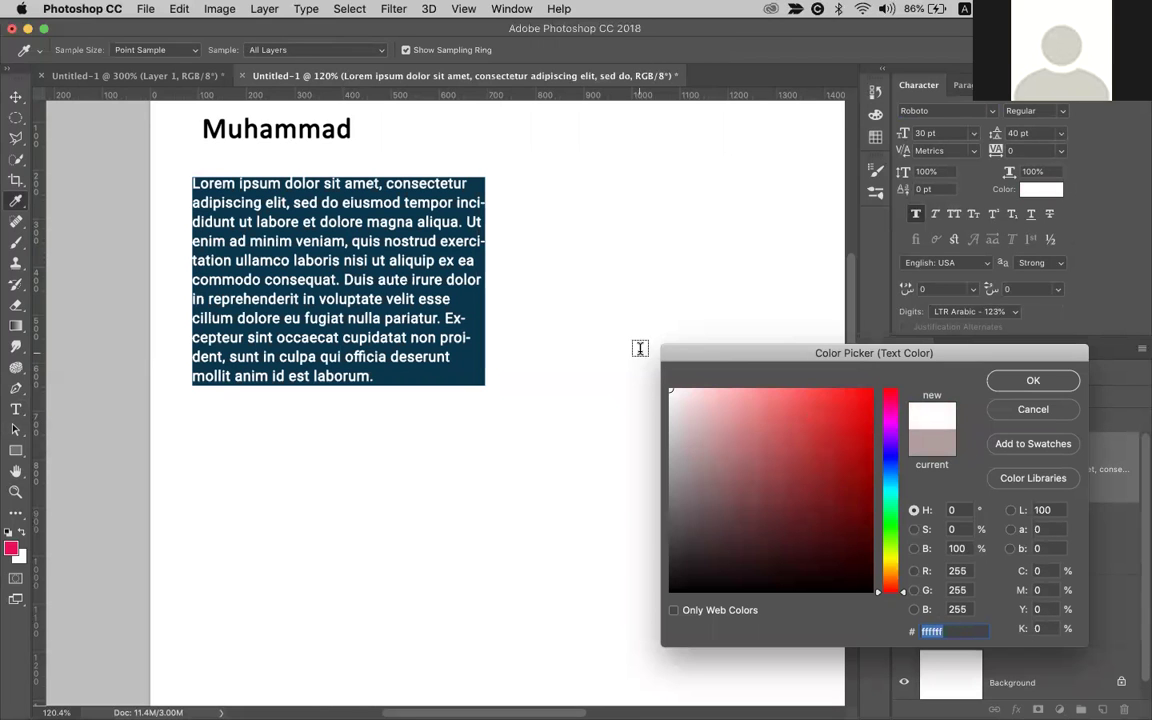
pyautogui.press('Return')
# Set the Lorem Ipsum paragraph's Roboto font style to Light
pyautogui.scroll(3, 298, 270)
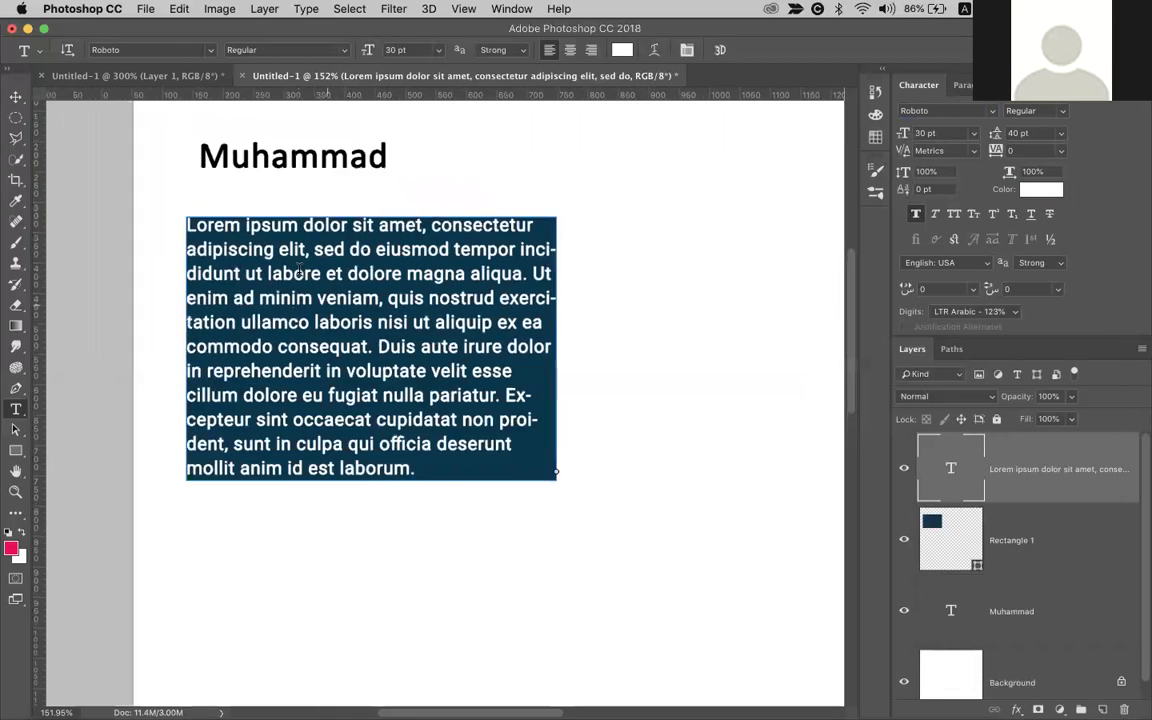
pyautogui.scroll(2, 298, 270)
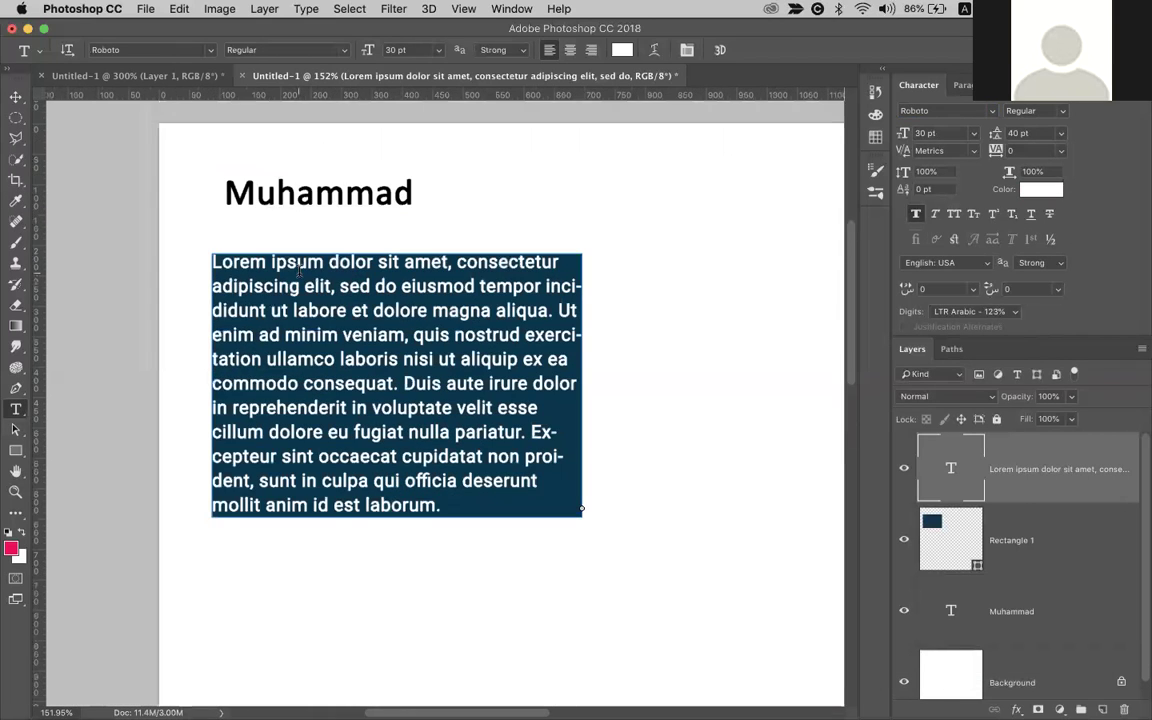
pyautogui.click(1063, 113)
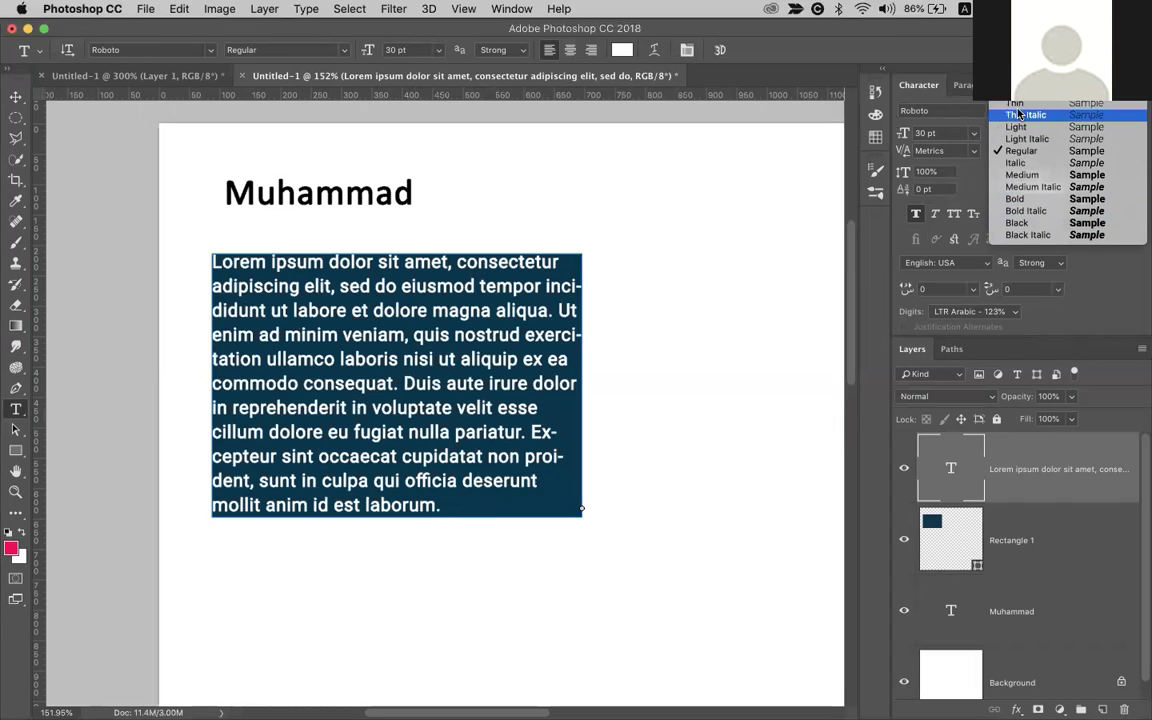
pyautogui.click(925, 113)
pyautogui.click(926, 112)
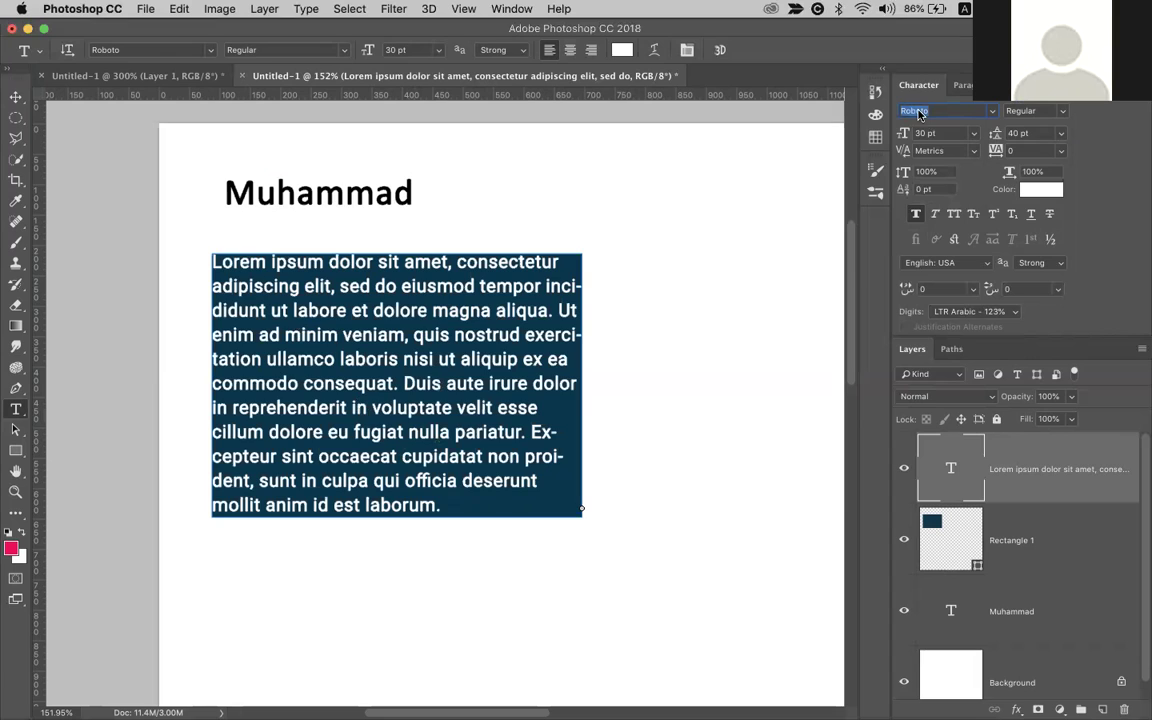
pyautogui.click(1040, 111)
pyautogui.click(1033, 111)
pyautogui.click(1063, 112)
pyautogui.click(1030, 123)
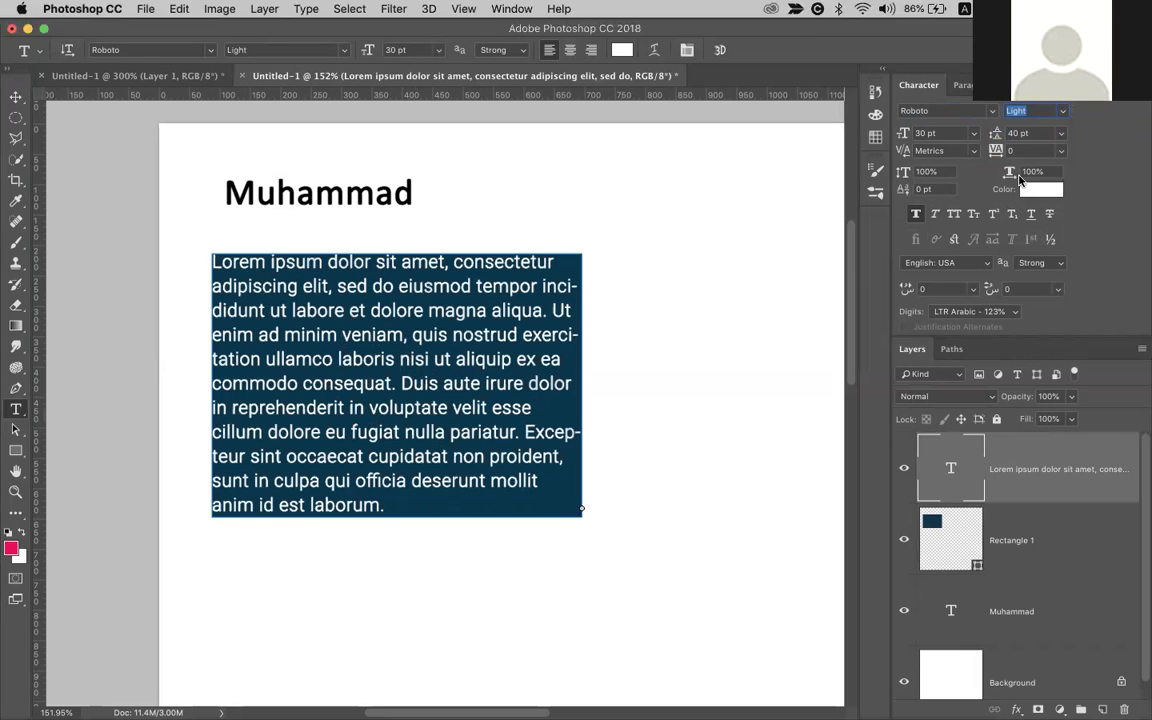
# Set the Lorem Ipsum paragraph's Roboto font style first to Thin and finally to Bold
pyautogui.click(1063, 111)
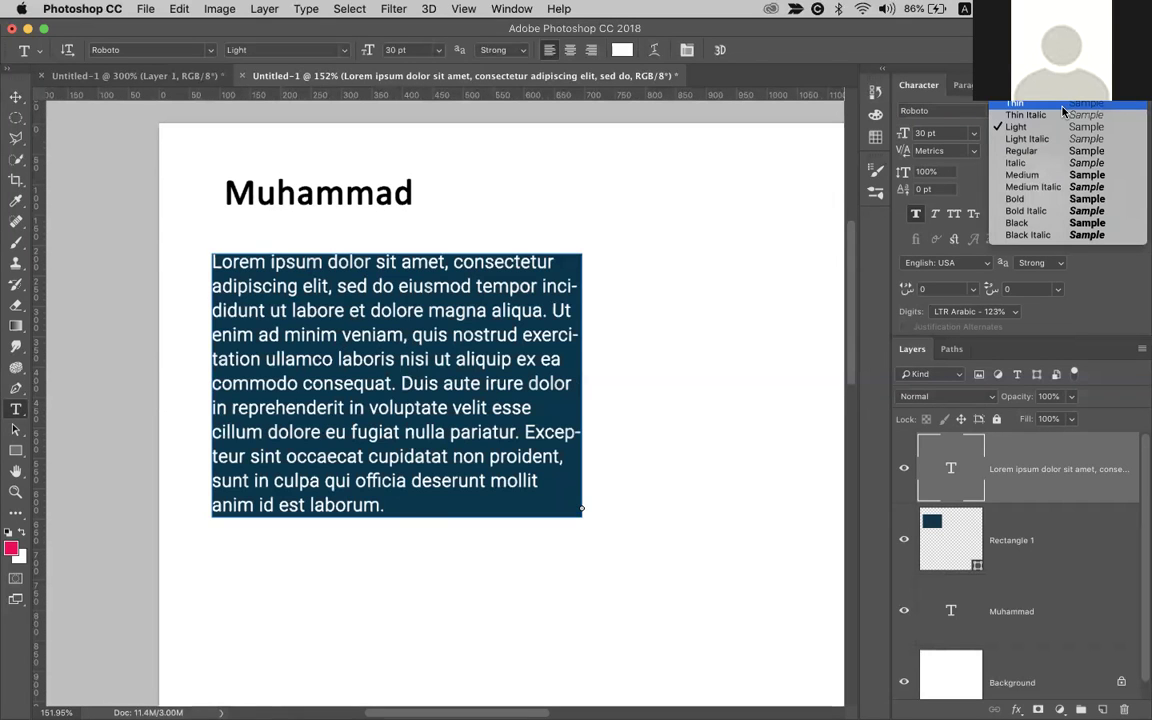
pyautogui.click(1063, 108)
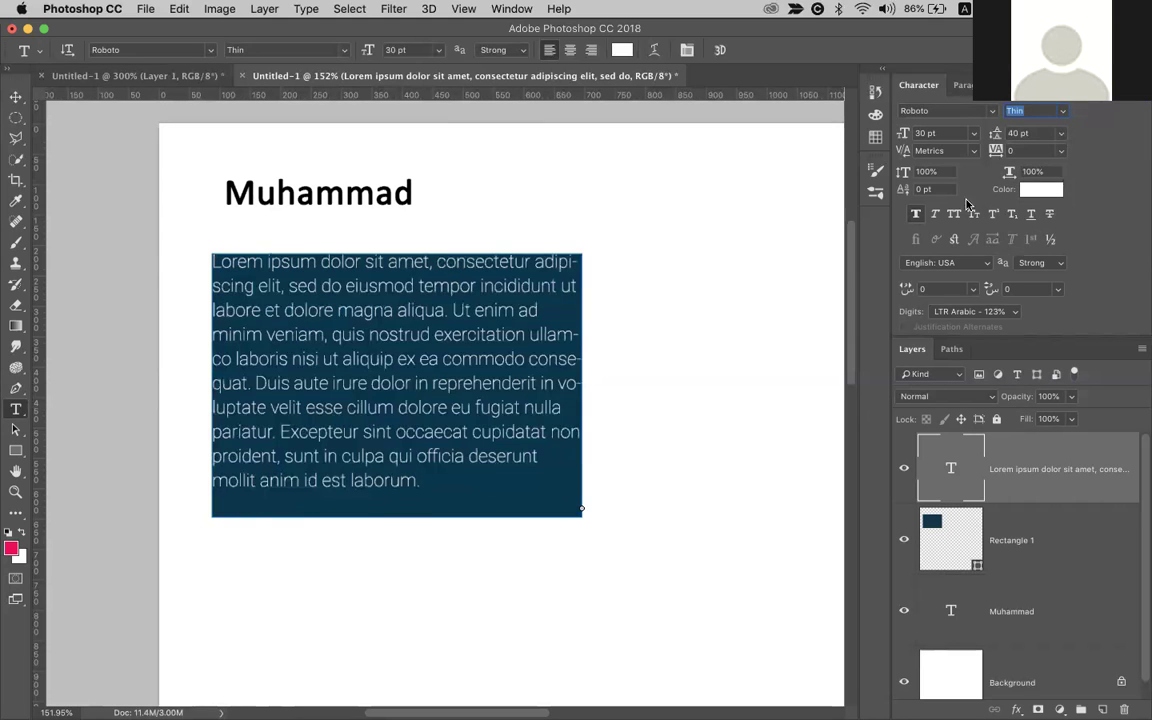
pyautogui.click(1061, 111)
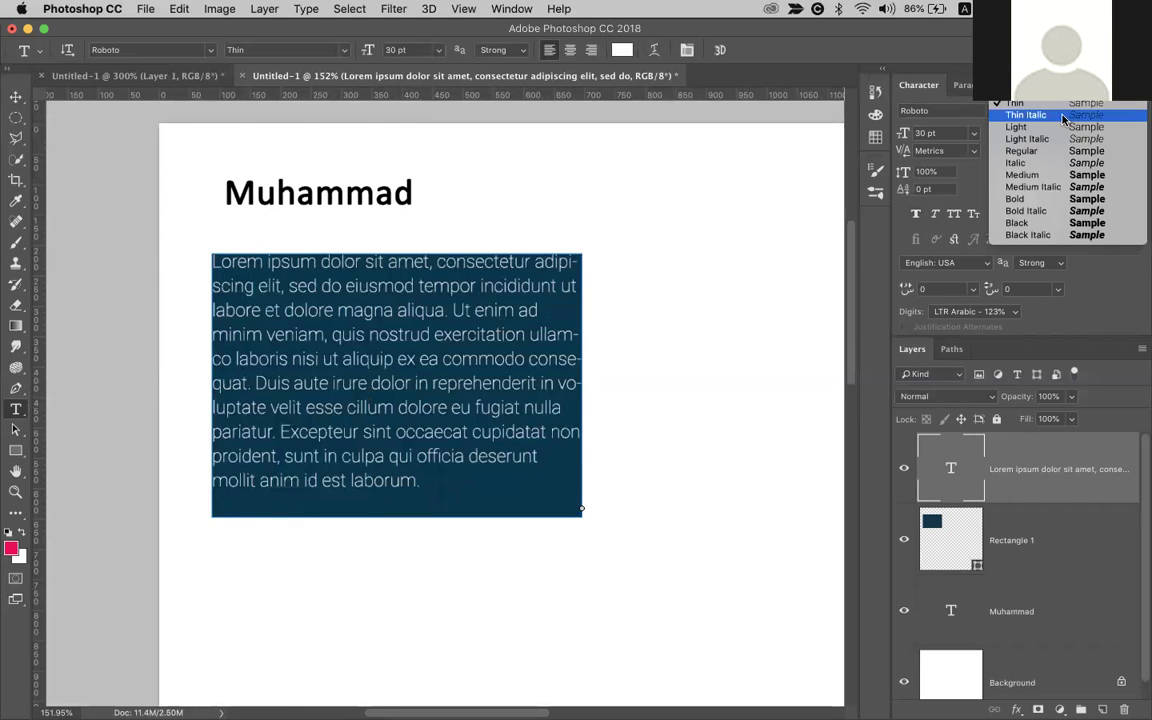
pyautogui.click(1028, 200)
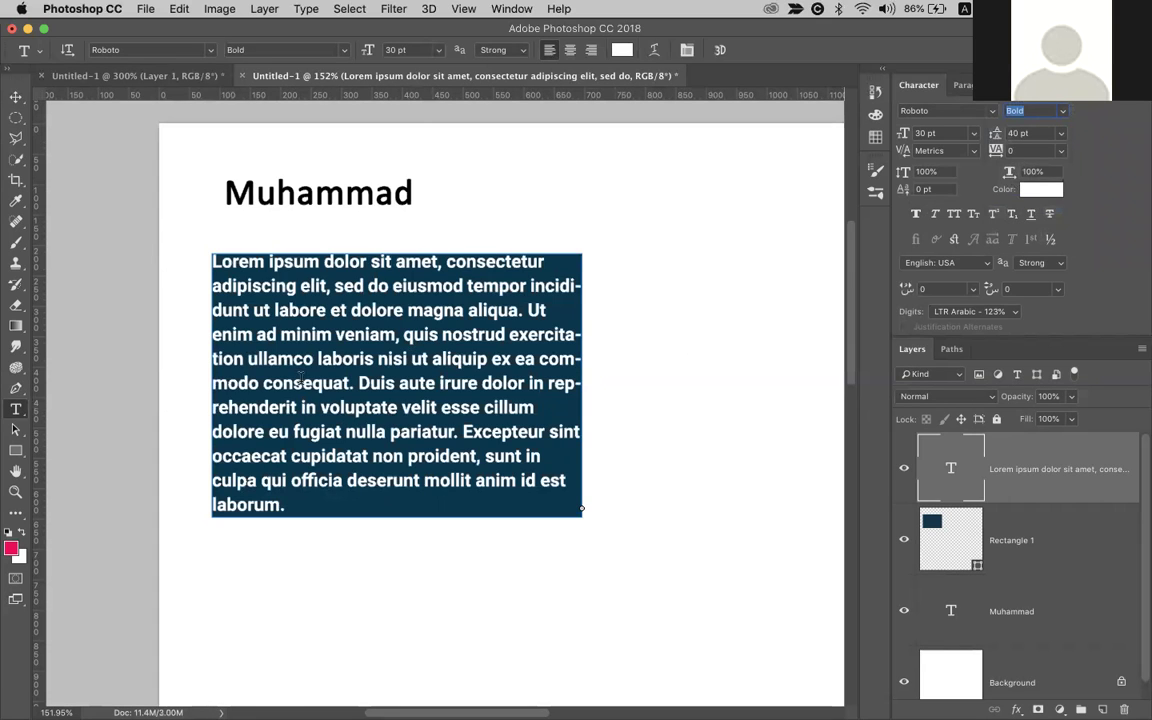
pyautogui.click(1040, 112)
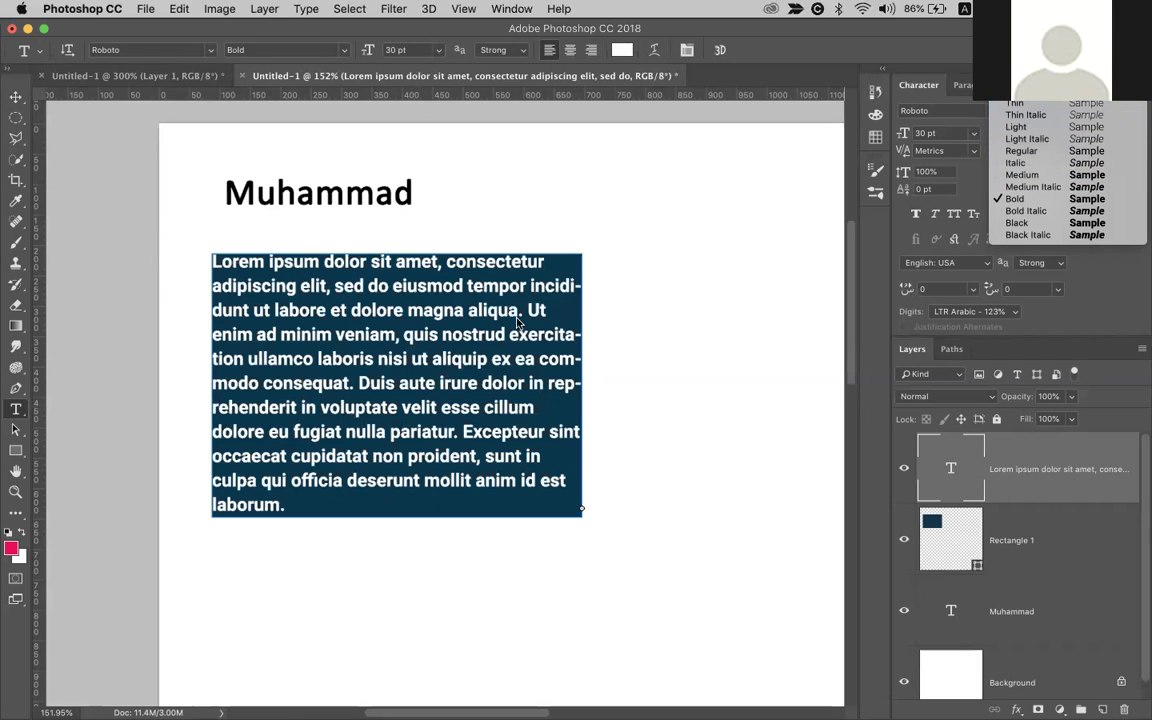
pyautogui.click(846, 104)
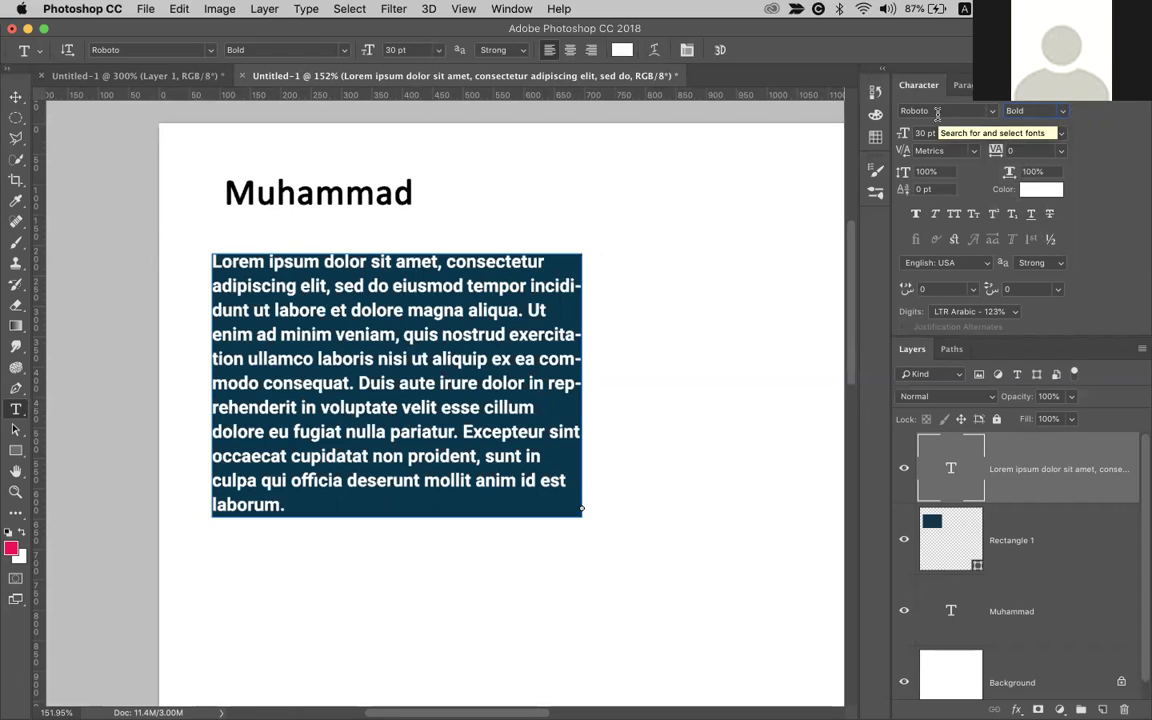
# Set the Lorem Ipsum paragraph's font size to 60 pt and its leading to 70 pt
pyautogui.click(929, 135)
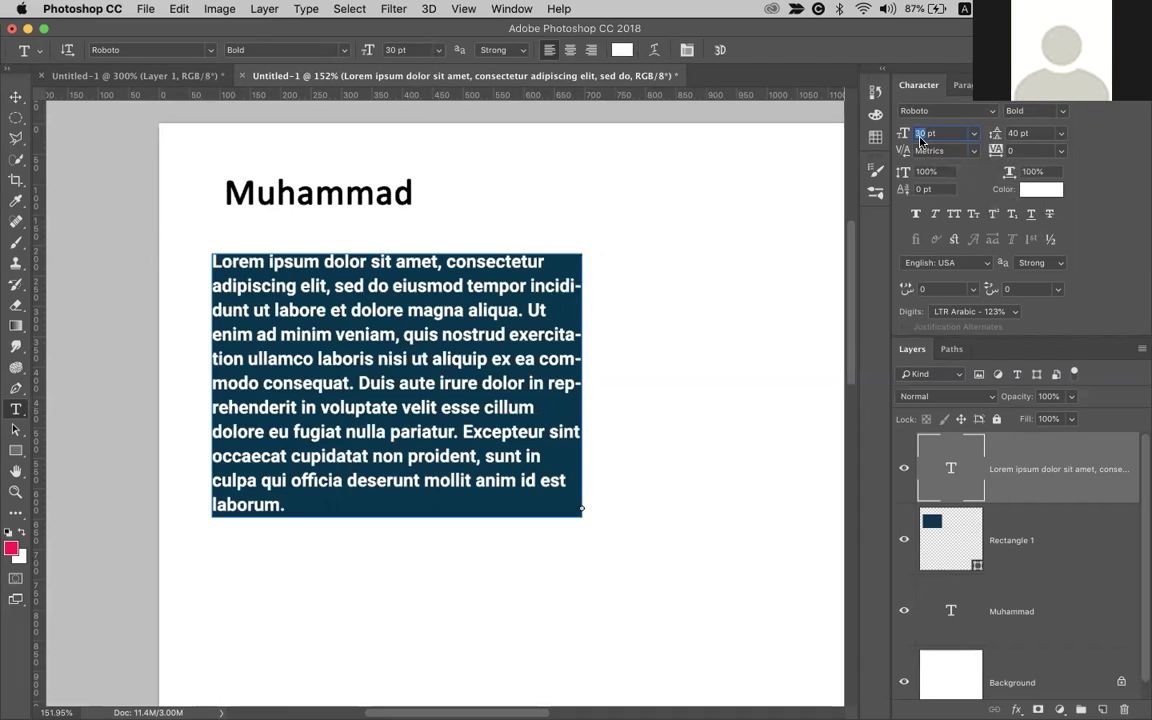
pyautogui.write('60')
pyautogui.press('Return')
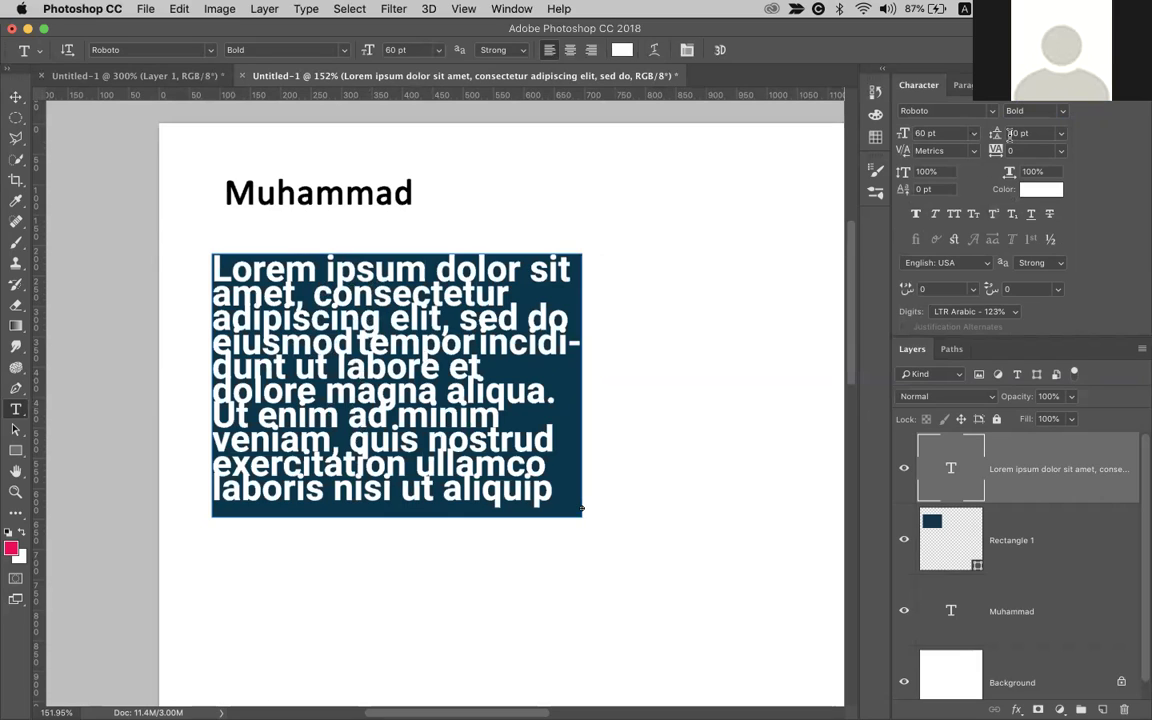
pyautogui.doubleClick(1013, 135)
pyautogui.write('7')
pyautogui.press('Return')
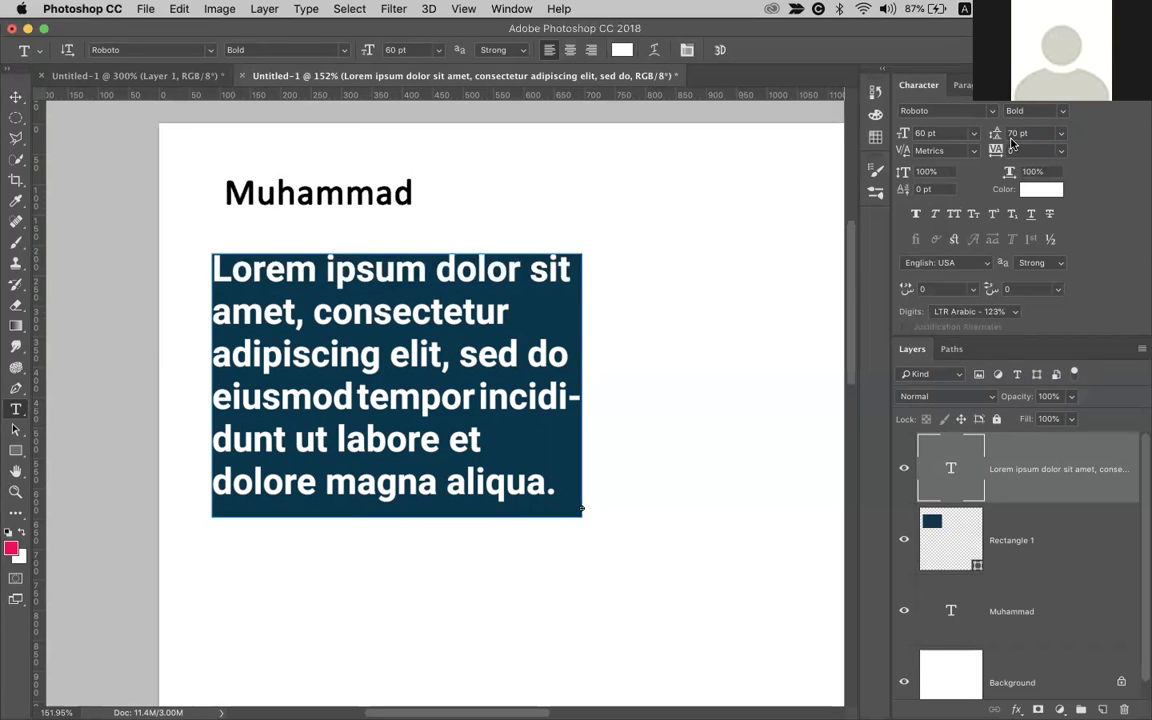
# Review the kerning options and set tracking to 100 for the text from "etur" in "consectetur" through "in" in "incididunt"
pyautogui.click(974, 151)
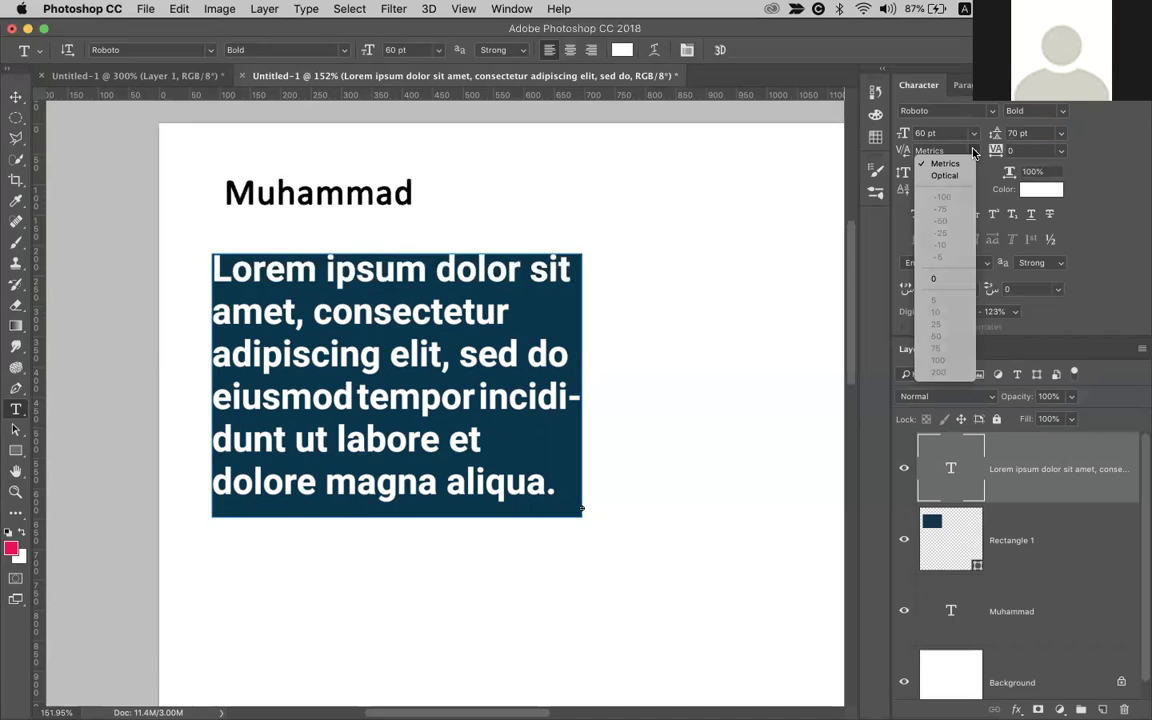
pyautogui.click(974, 151)
pyautogui.moveTo(444, 312); pyautogui.dragTo(502, 399)
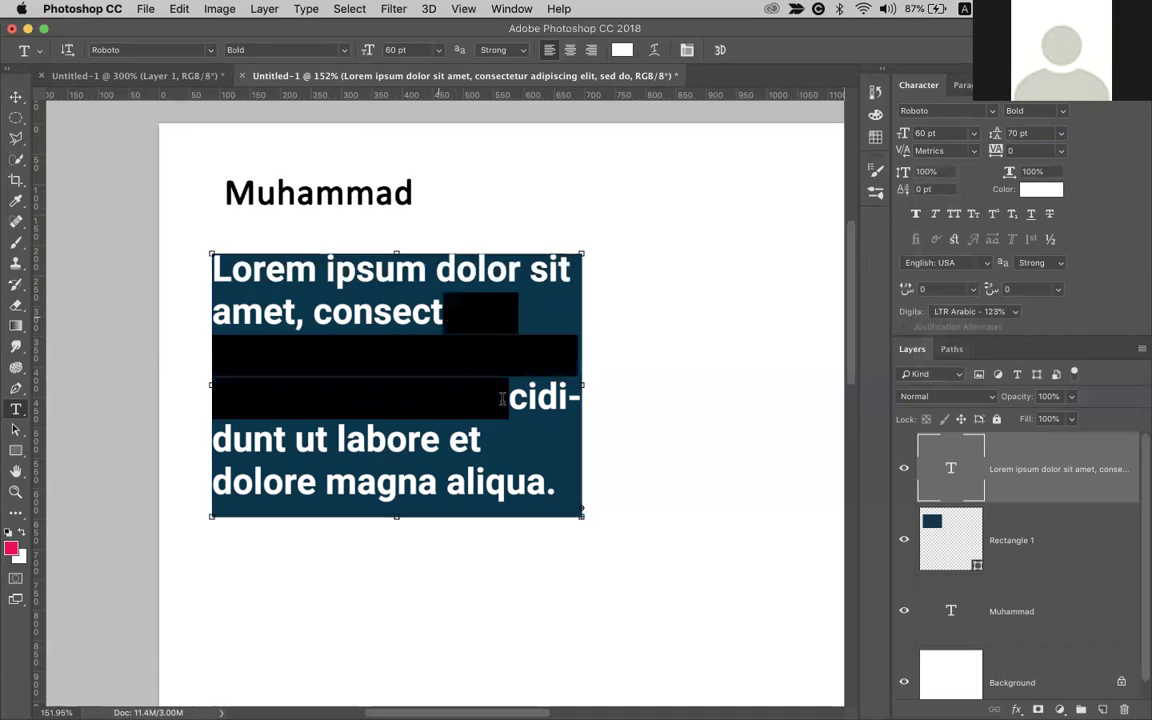
pyautogui.click(974, 151)
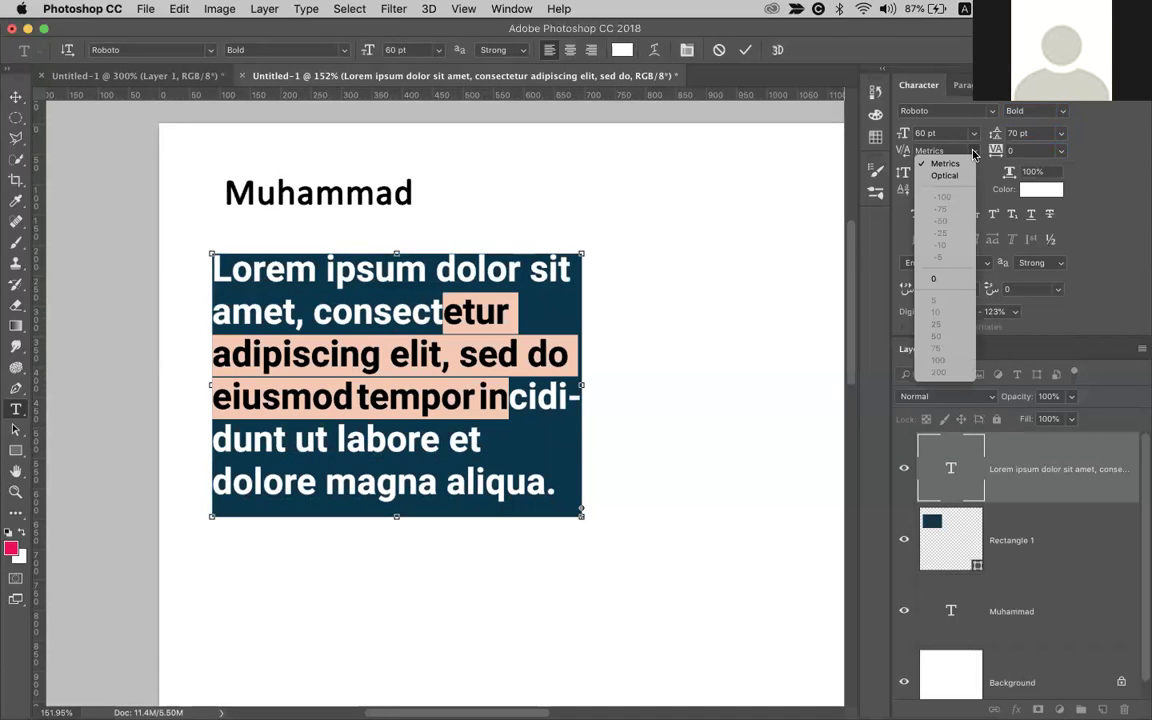
pyautogui.click(974, 151)
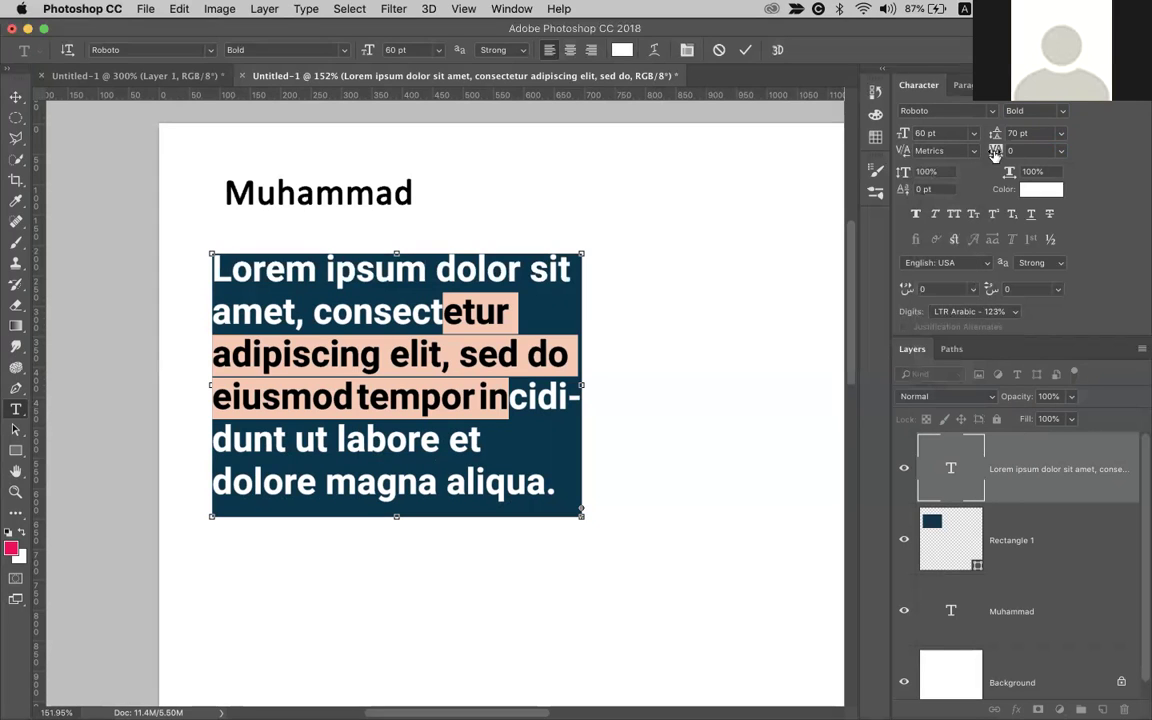
pyautogui.click(1062, 151)
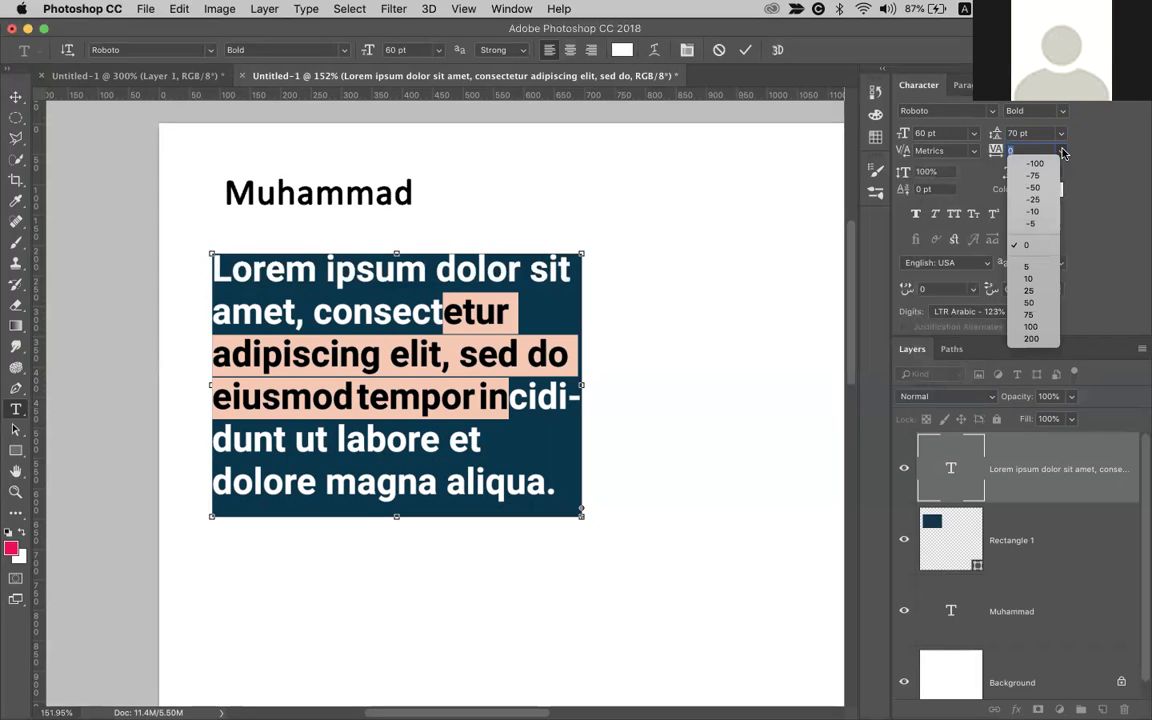
pyautogui.click(1026, 327)
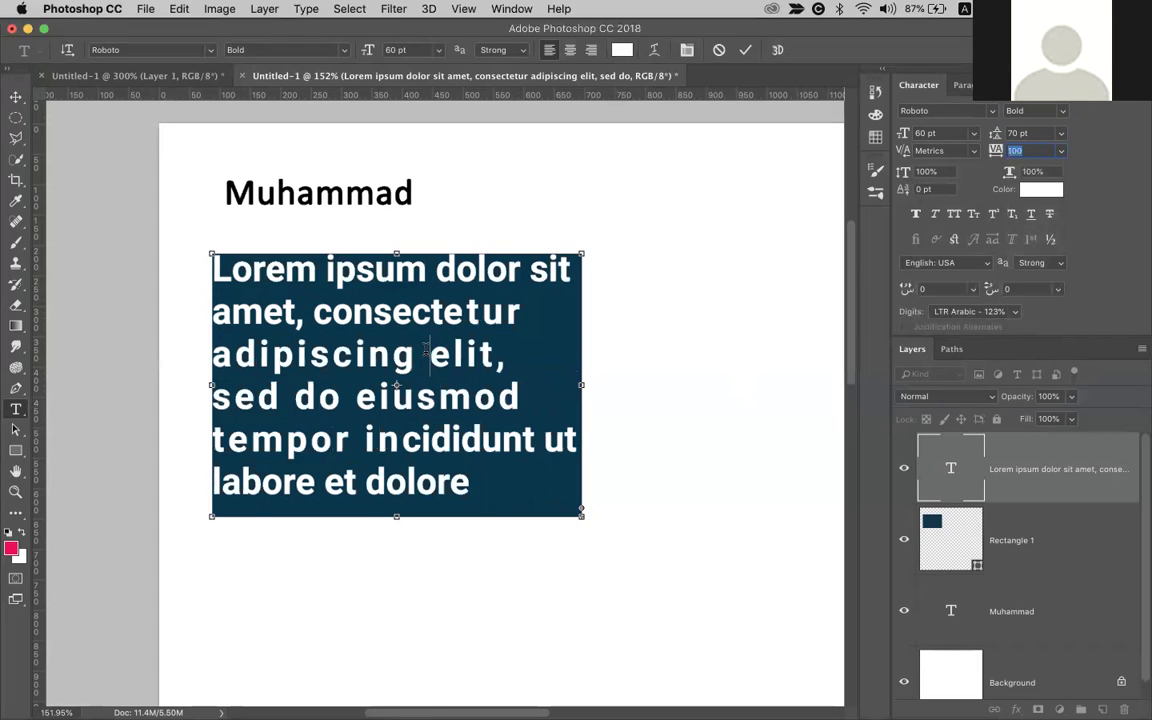
# Select the whole Lorem Ipsum paragraph and set its tracking first to 10 and finally to 200
pyautogui.tripleClick(370, 360)
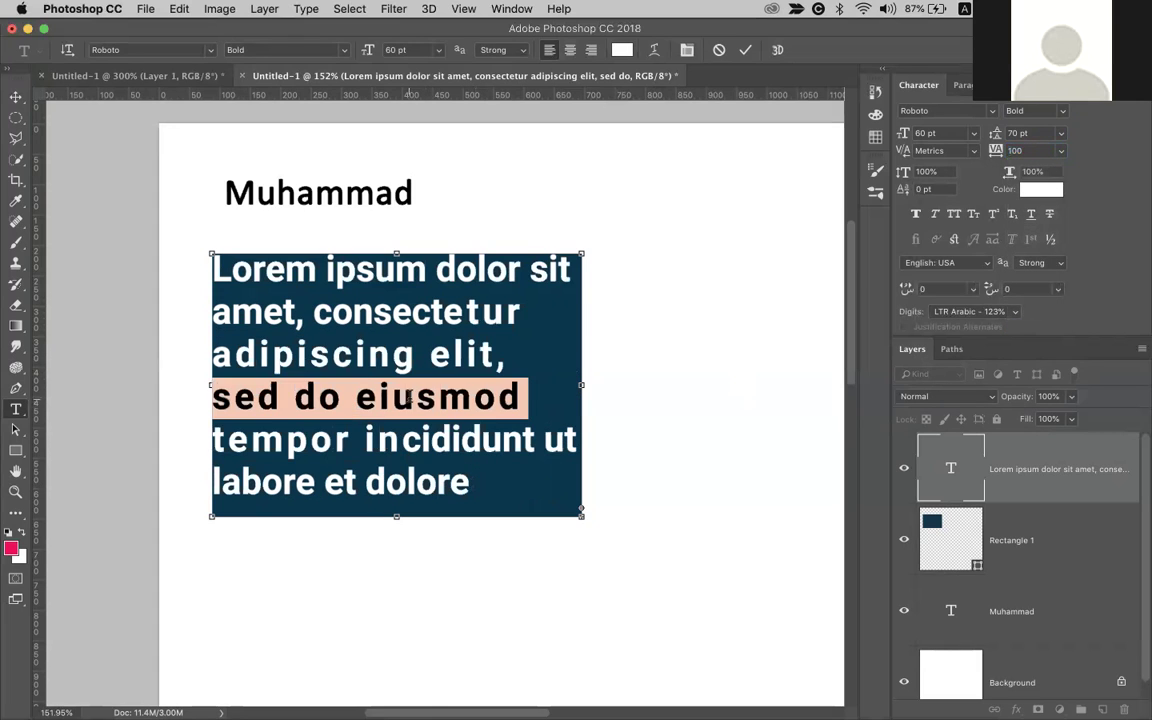
pyautogui.click(370, 360)
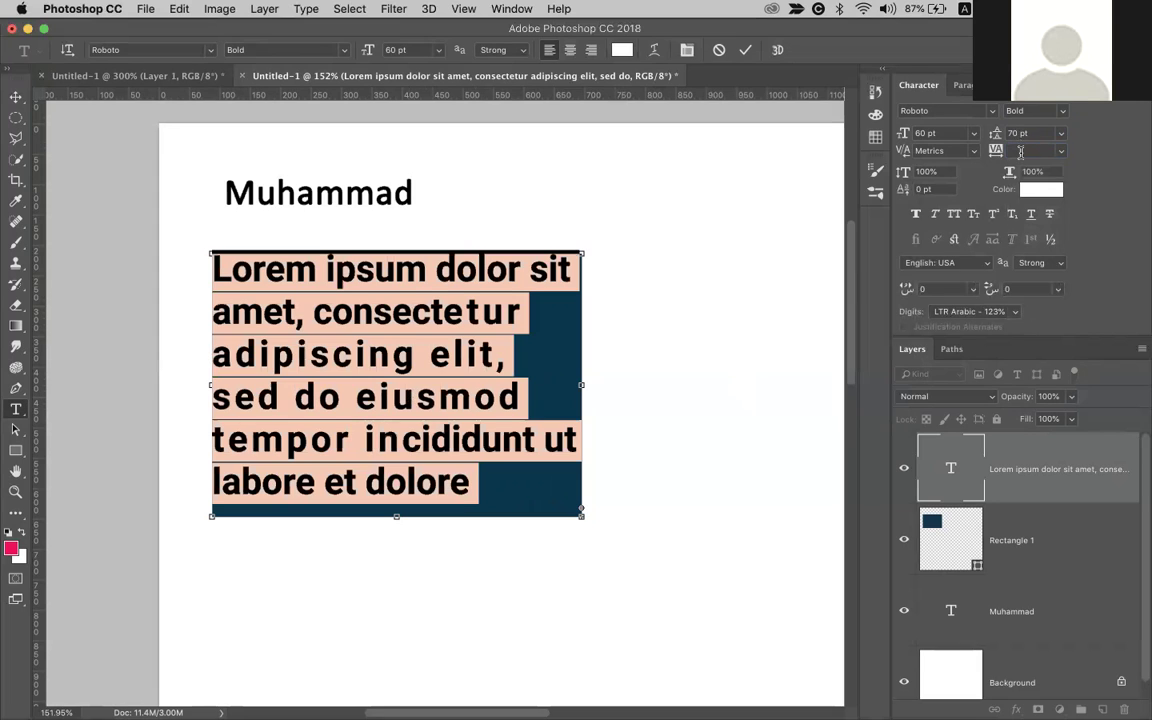
pyautogui.click(1020, 151)
pyautogui.write('10')
pyautogui.press('Return')
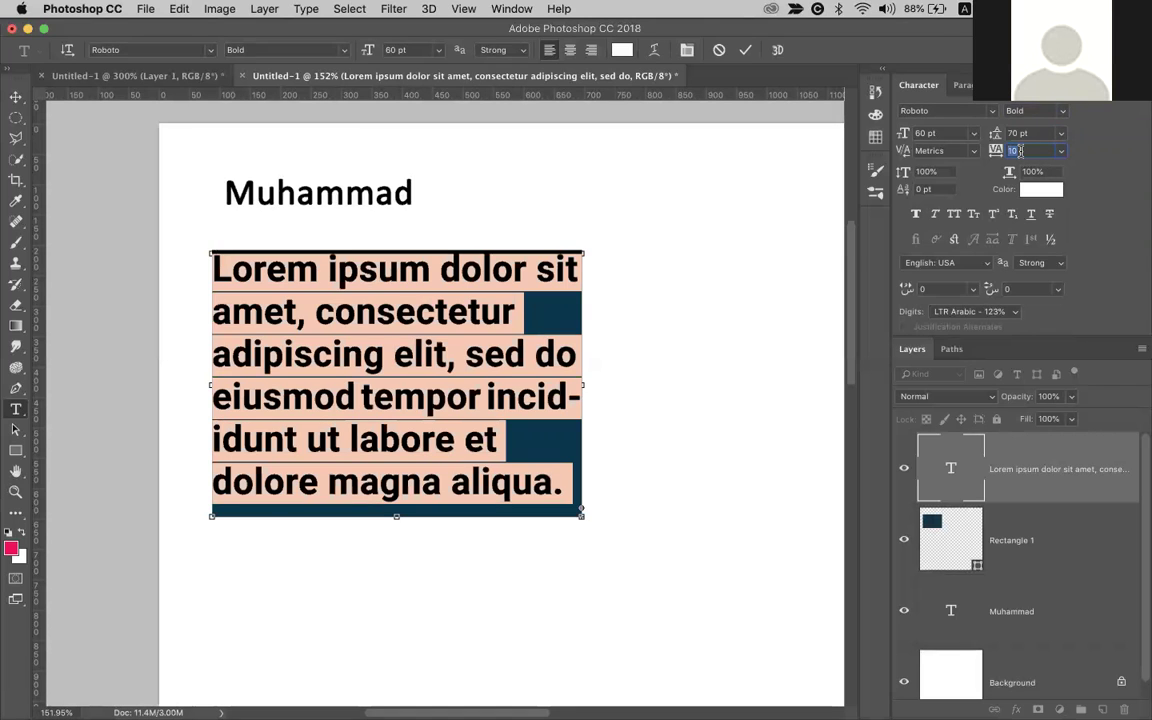
pyautogui.write('2')
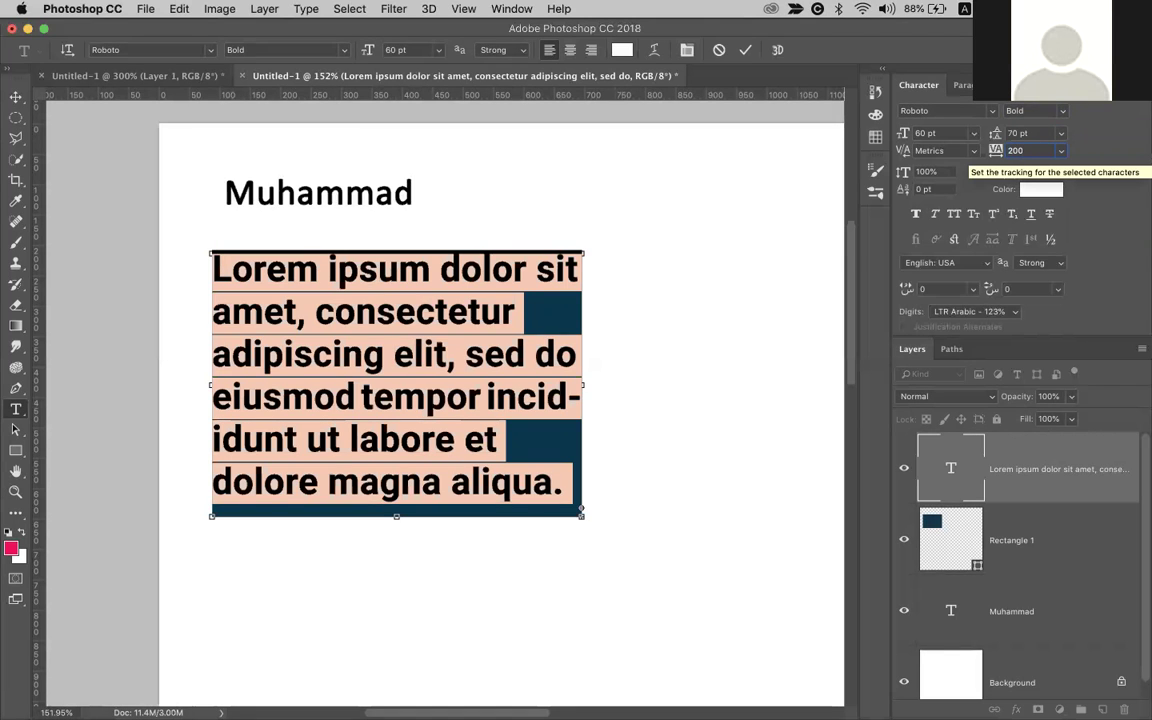
pyautogui.write('00')
pyautogui.press('Return')
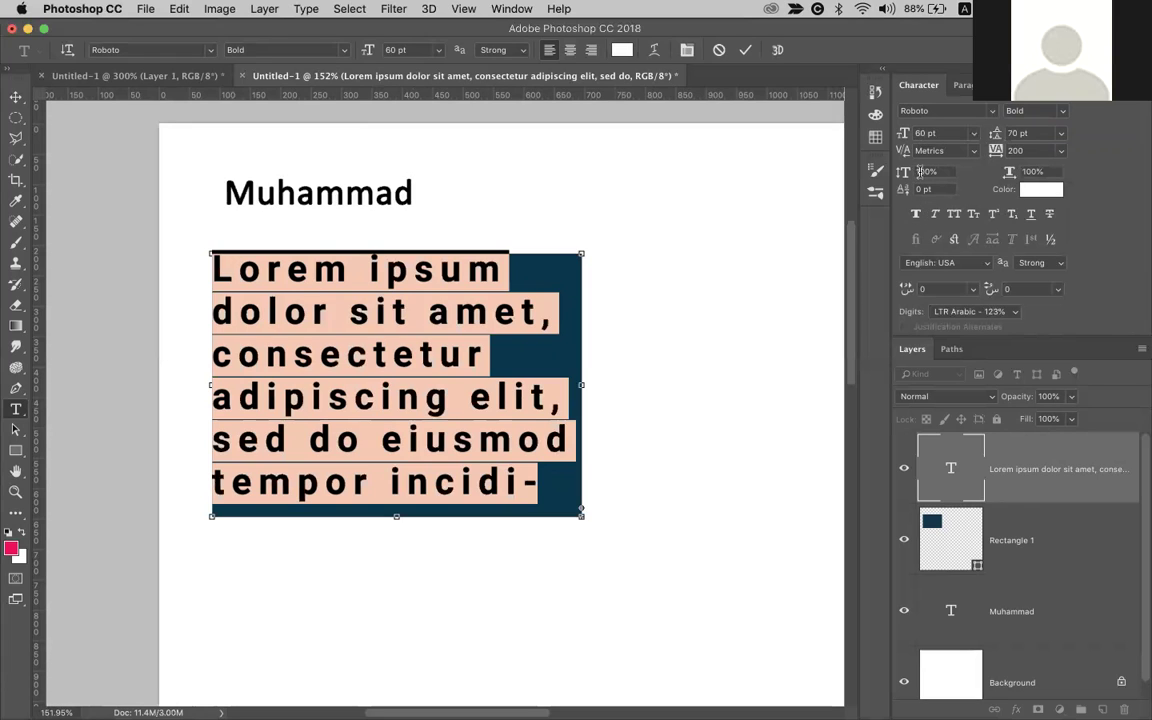
# Increase the vertical scale of the Lorem Ipsum paragraph's characters to 236%
pyautogui.moveTo(920, 172); pyautogui.dragTo(990, 181)
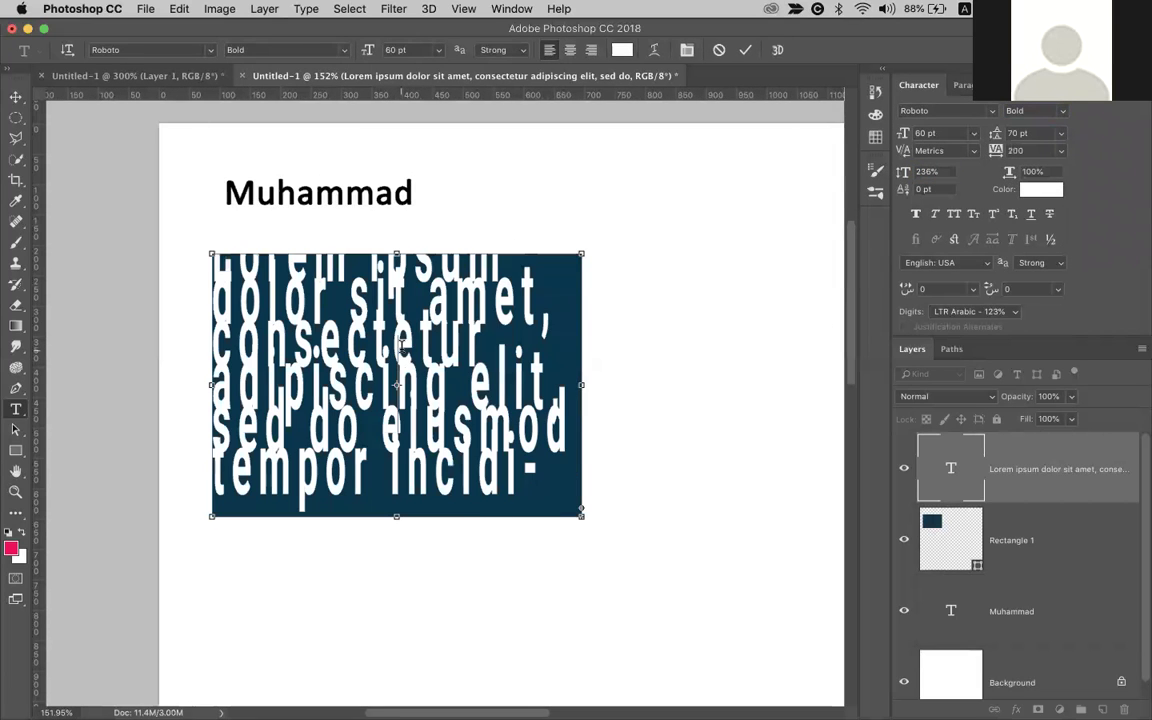
# Leave text editing and delete the Lorem Ipsum paragraph's layer
pyautogui.moveTo(399, 346); pyautogui.dragTo(568, 425)
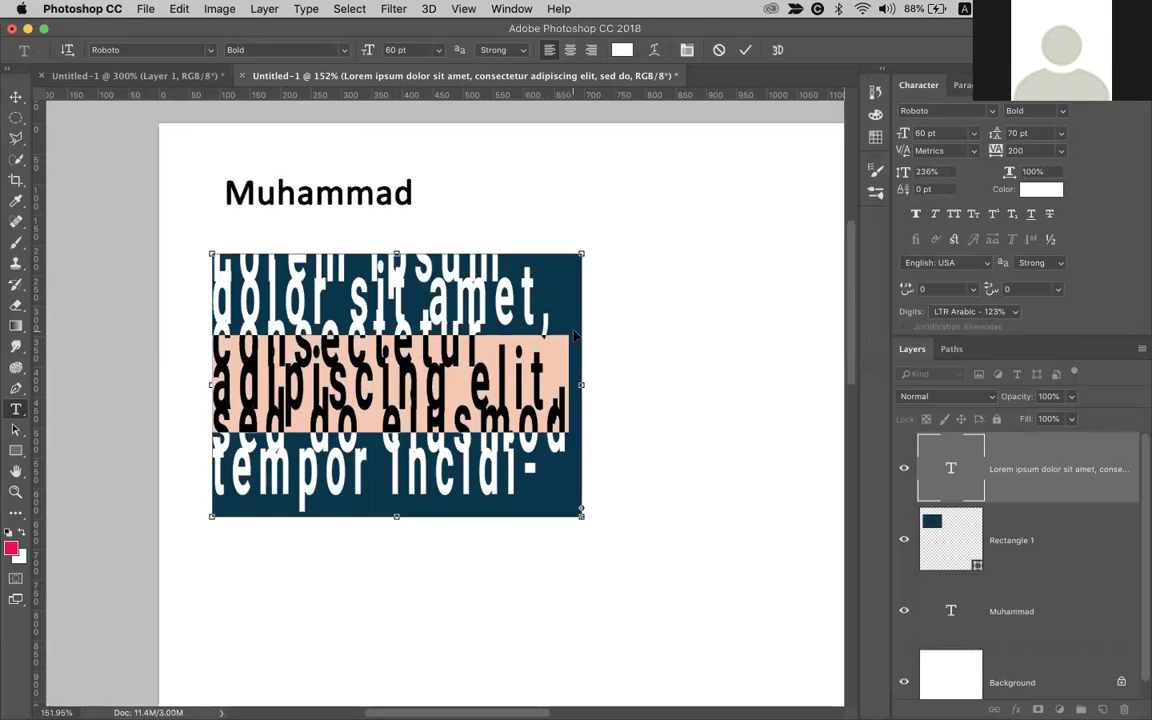
pyautogui.press('Escape')
pyautogui.press('v')
pyautogui.press('BackSpace')
# Place the name text over the dark blue rectangle, in front of Rectangle 1 in the layer order, and color it white
pyautogui.moveTo(309, 203); pyautogui.dragTo(350, 355)
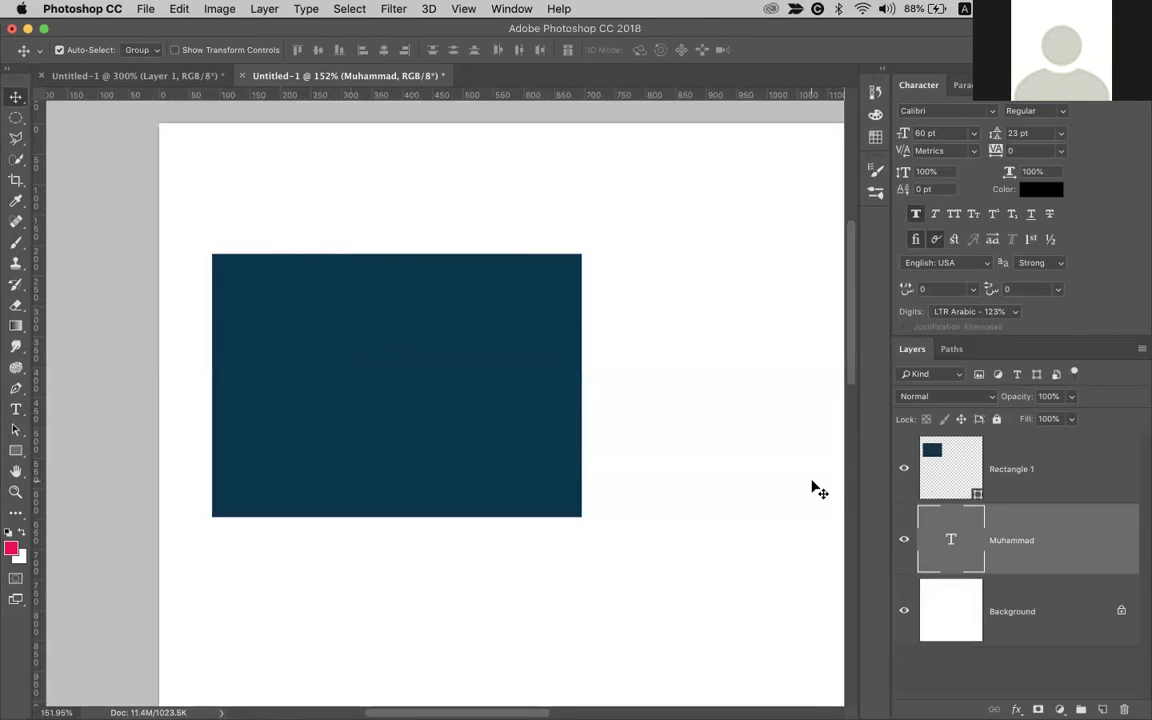
pyautogui.moveTo(954, 535); pyautogui.dragTo(950, 440)
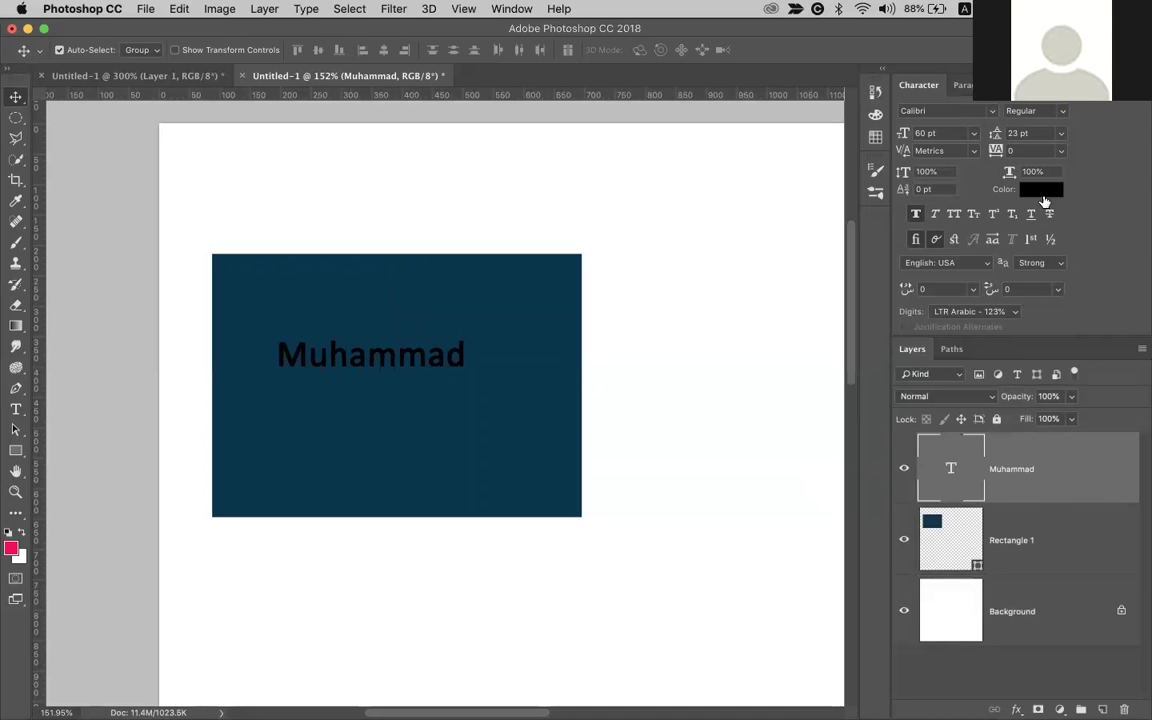
pyautogui.click(1041, 189)
pyautogui.click(717, 414)
pyautogui.click(650, 344)
pyautogui.press('Return')
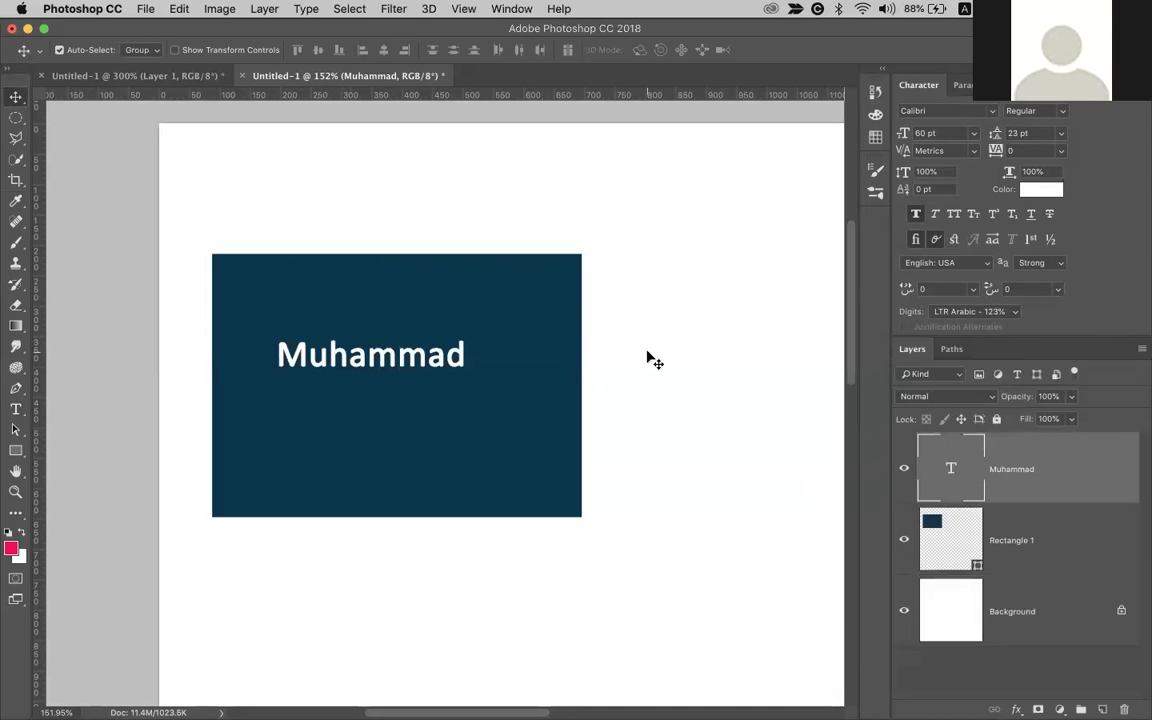
# Try a vertical scale of 196% on the name text and restore it to 100%
pyautogui.moveTo(905, 173); pyautogui.dragTo(979, 177)
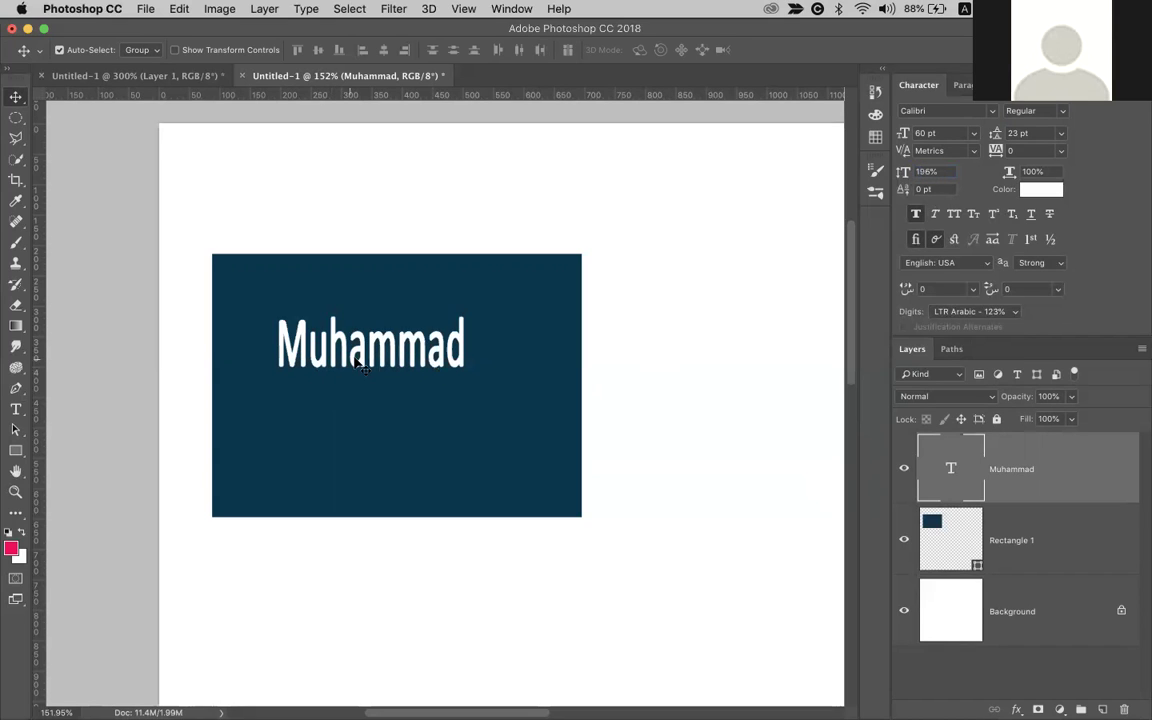
pyautogui.click(930, 172)
pyautogui.write('100')
pyautogui.press('Return')
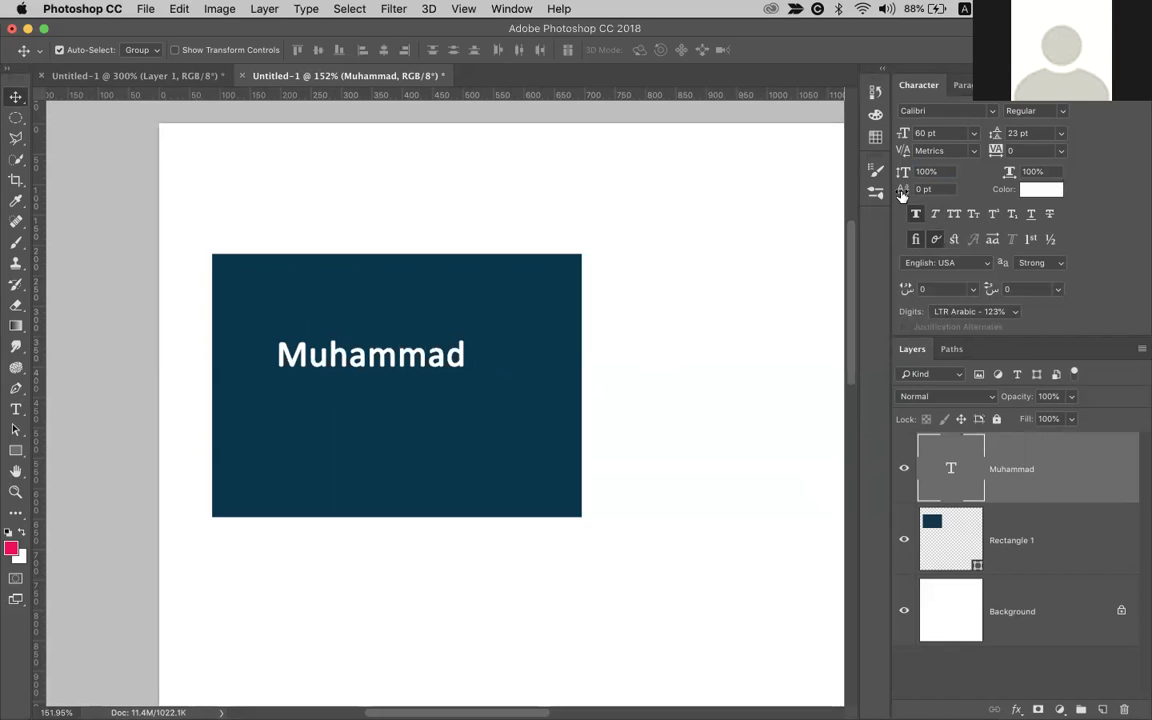
# Raise only the second letter of the name text with a baseline shift of 35 pt
pyautogui.click(902, 195)
pyautogui.press('Return')
pyautogui.press('a')
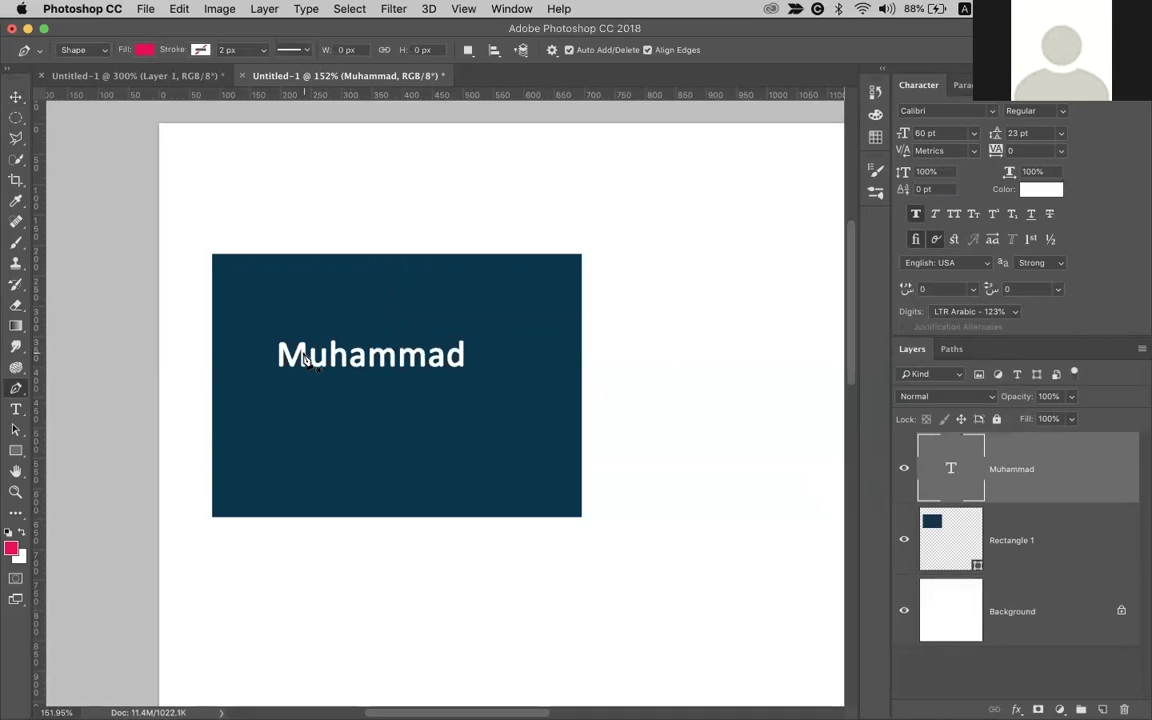
pyautogui.press('t')
pyautogui.moveTo(308, 355); pyautogui.dragTo(277, 355)
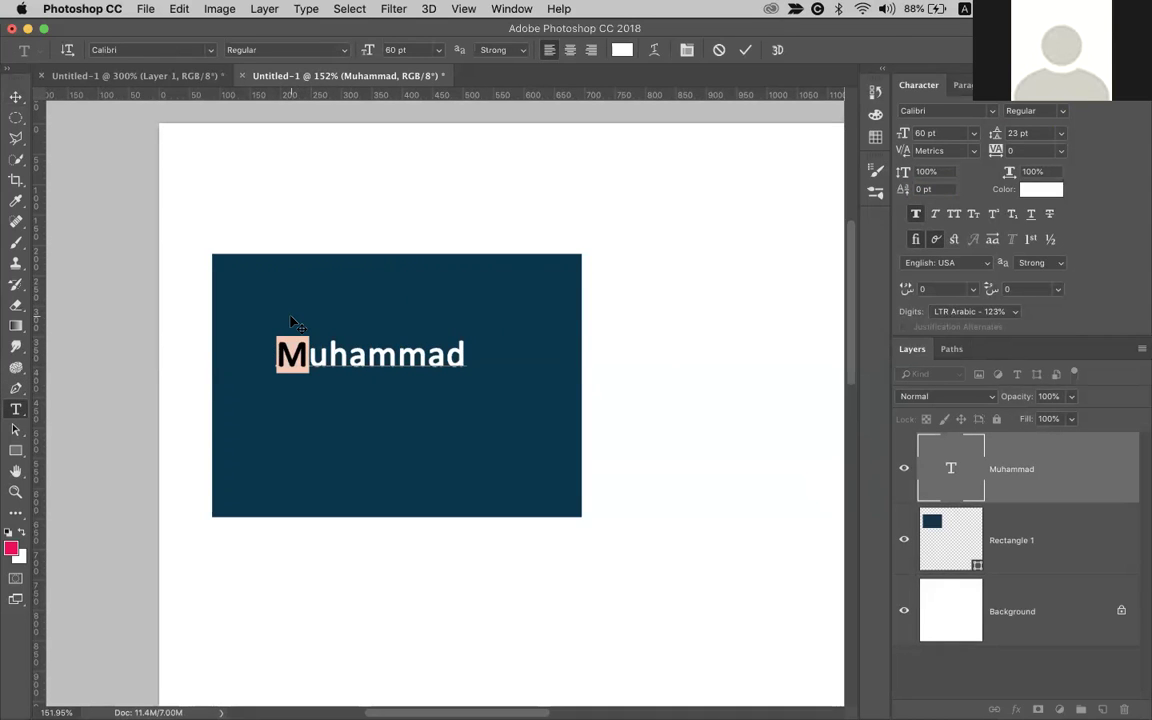
pyautogui.moveTo(329, 356); pyautogui.dragTo(310, 357)
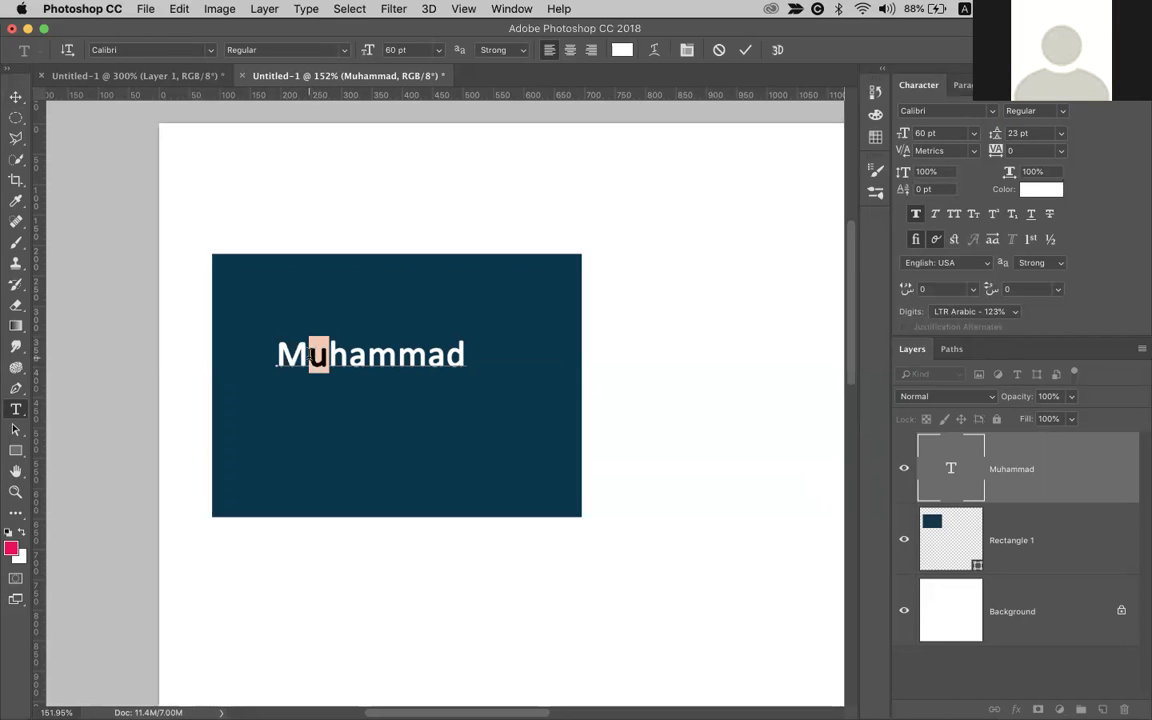
pyautogui.moveTo(904, 195)
pyautogui.mouseDown()
pyautogui.moveTo(882, 190)
pyautogui.moveTo(932, 196)
pyautogui.moveTo(889, 188)
pyautogui.mouseUp()
pyautogui.write('19')
pyautogui.press('Return')
pyautogui.click(447, 330)
pyautogui.doubleClick(440, 352)
pyautogui.moveTo(307, 335); pyautogui.dragTo(329, 335)
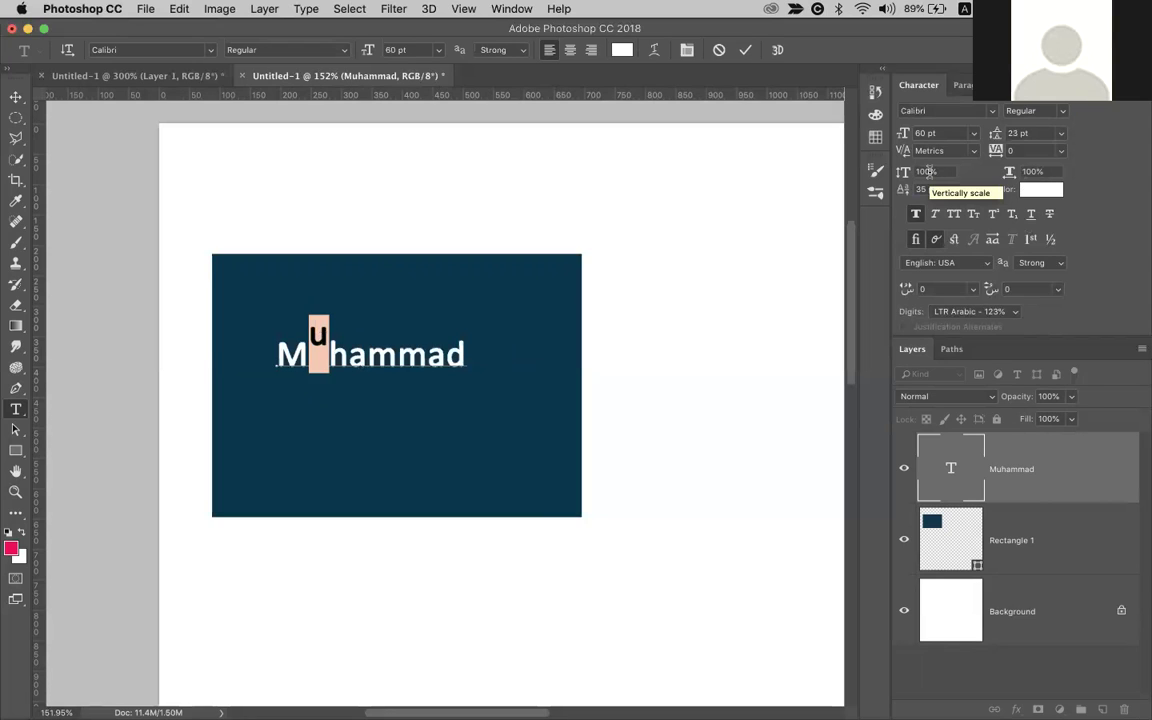
# Try scaling the whole name text to 214% vertically and 92% horizontally, and undo the character edits including the raised letter
pyautogui.click(1032, 171)
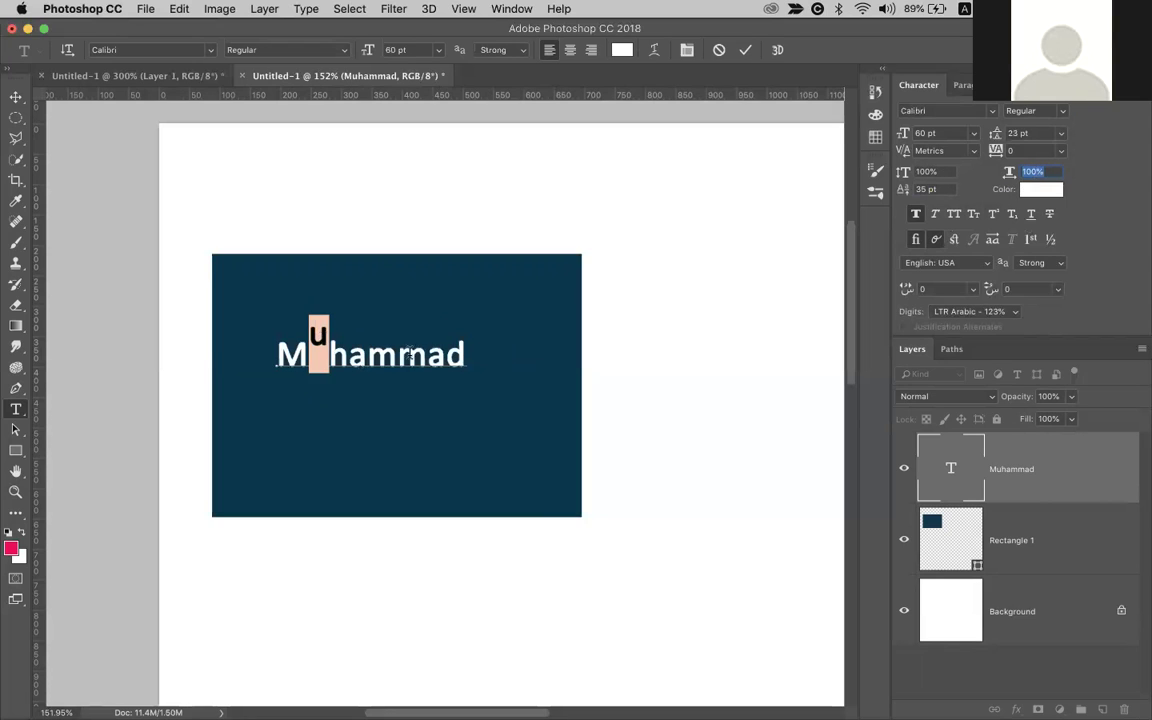
pyautogui.doubleClick(410, 355)
pyautogui.click(950, 172)
pyautogui.press('Up')
pyautogui.press('Up')
pyautogui.moveTo(956, 172)
pyautogui.mouseDown()
pyautogui.moveTo(1060, 182)
pyautogui.moveTo(910, 158)
pyautogui.moveTo(952, 171)
pyautogui.mouseUp()
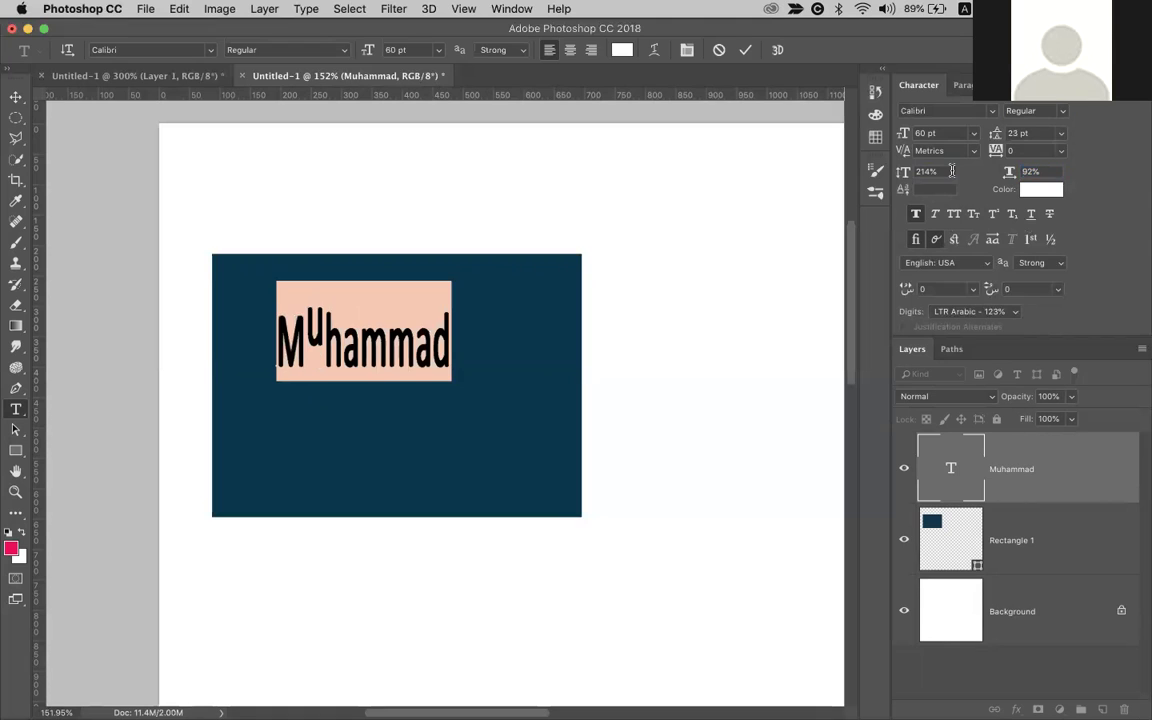
pyautogui.press('super')
pyautogui.click(184, 454)
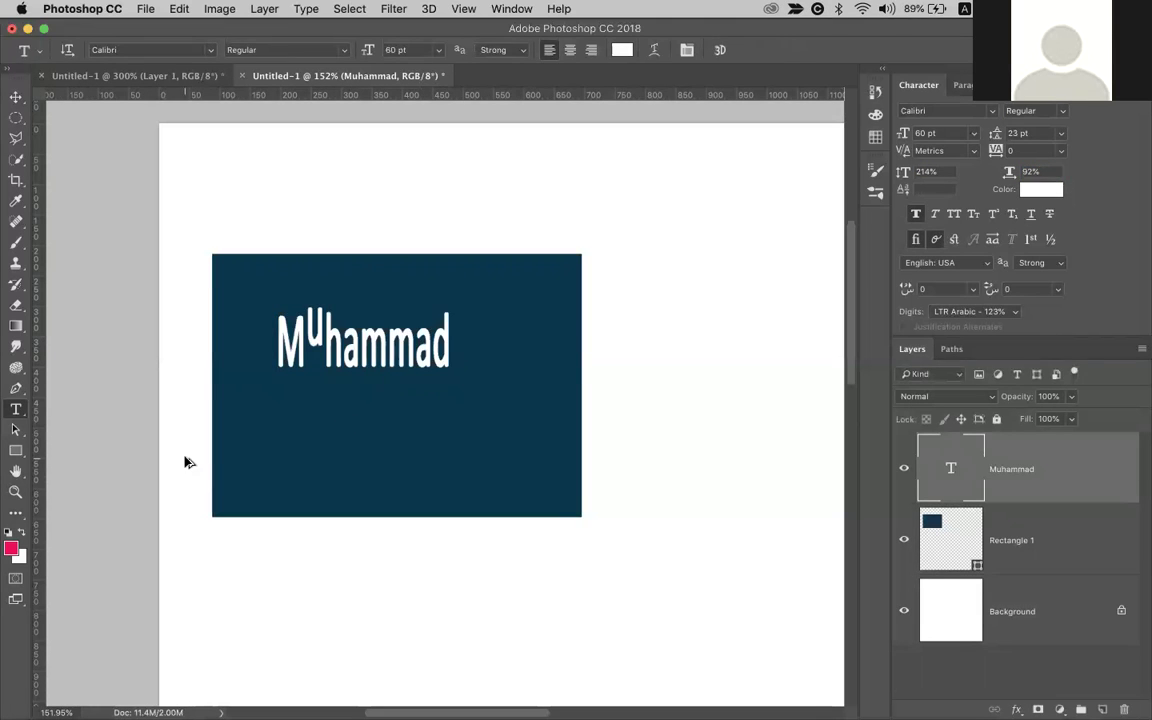
pyautogui.press('super+z')
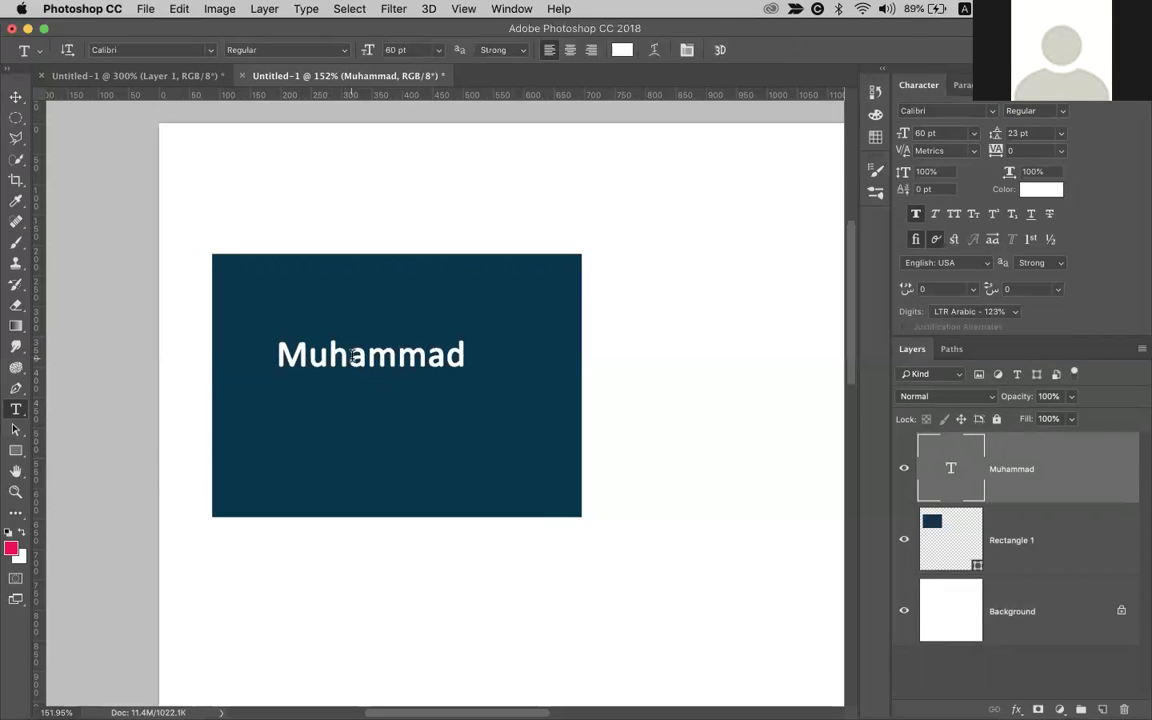
# Color the second through fourth letters of the name text orange (ff9600) and commit the text edit
pyautogui.click(309, 356)
pyautogui.moveTo(309, 356); pyautogui.dragTo(362, 358)
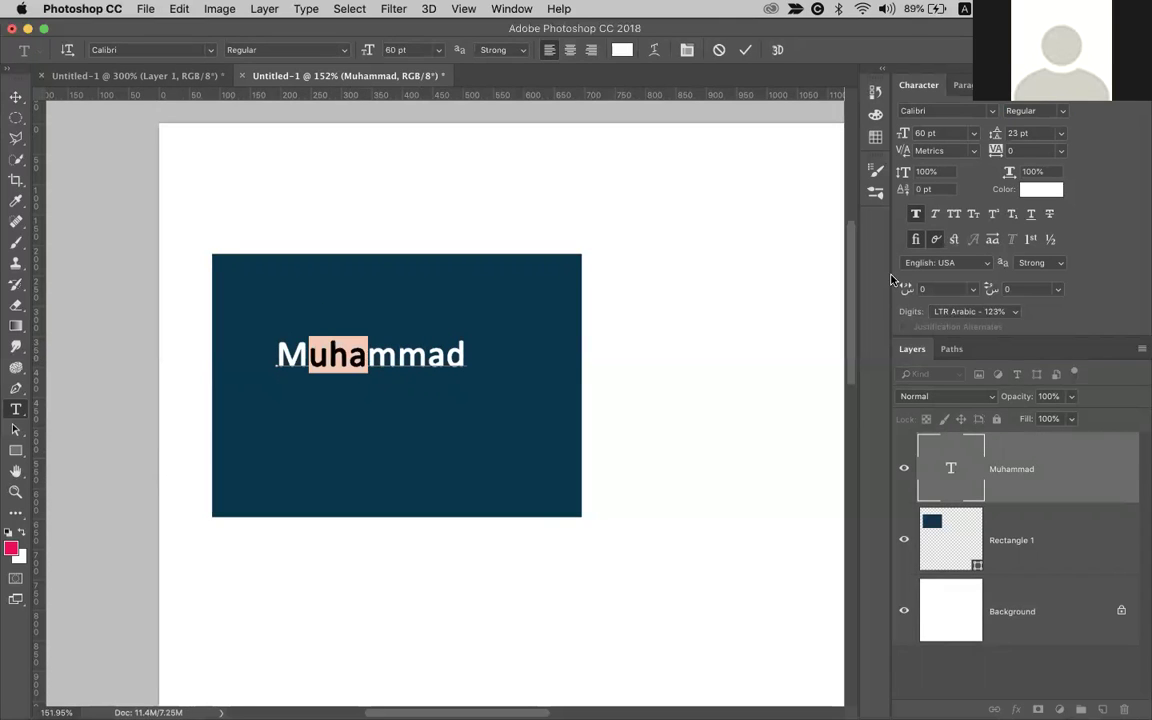
pyautogui.click(1041, 189)
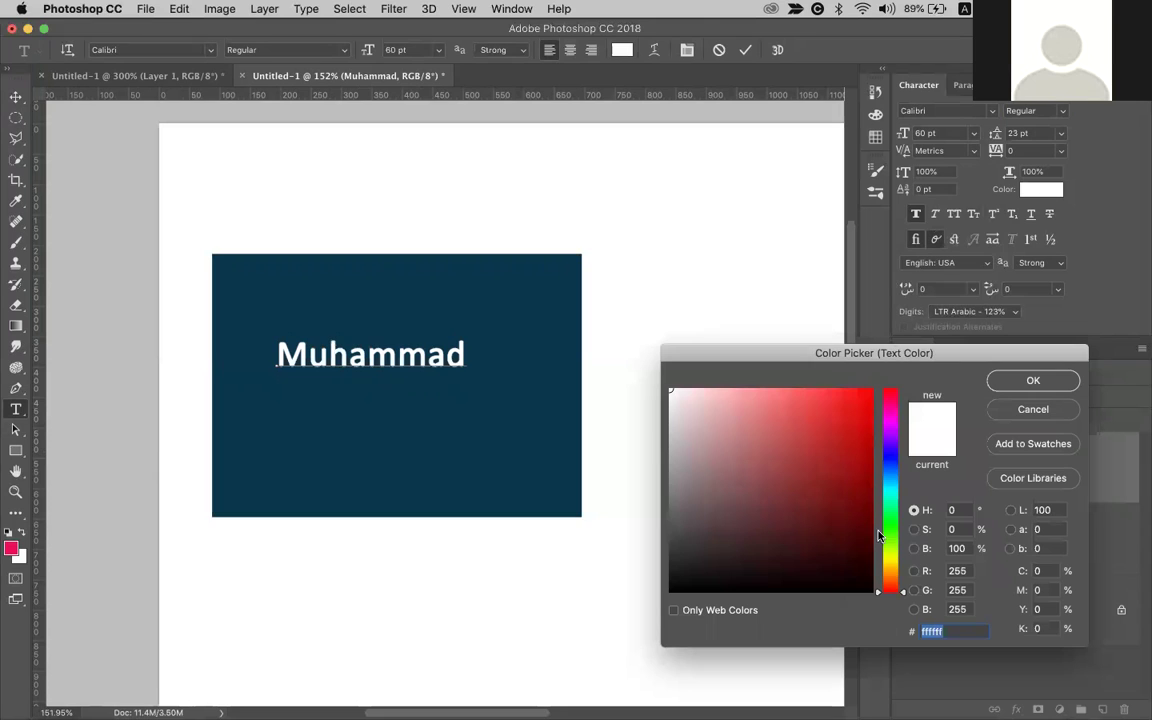
pyautogui.click(889, 549)
pyautogui.click(871, 391)
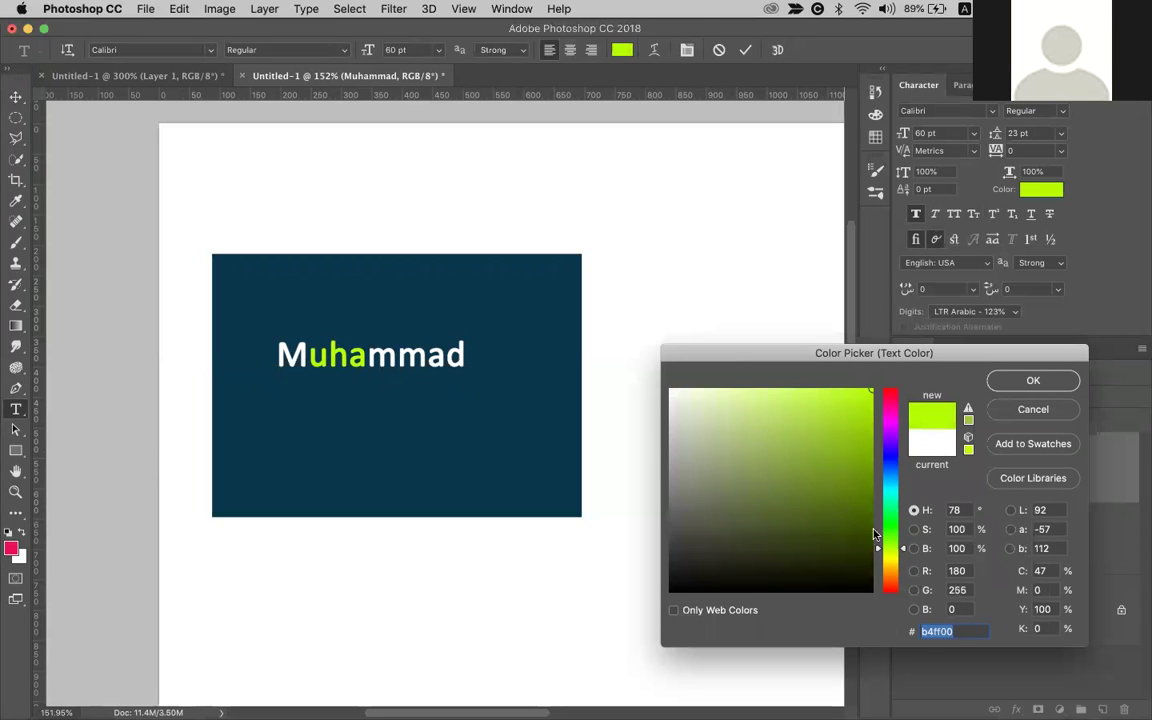
pyautogui.click(889, 572)
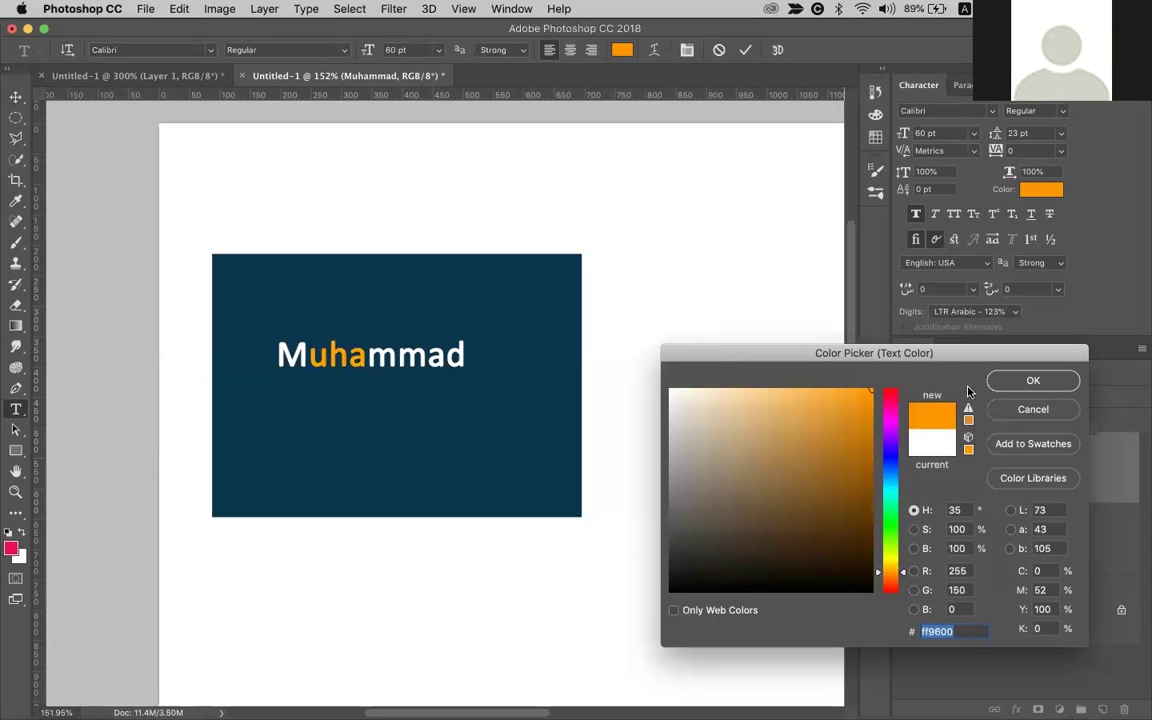
pyautogui.click(1032, 381)
pyautogui.press('Left')
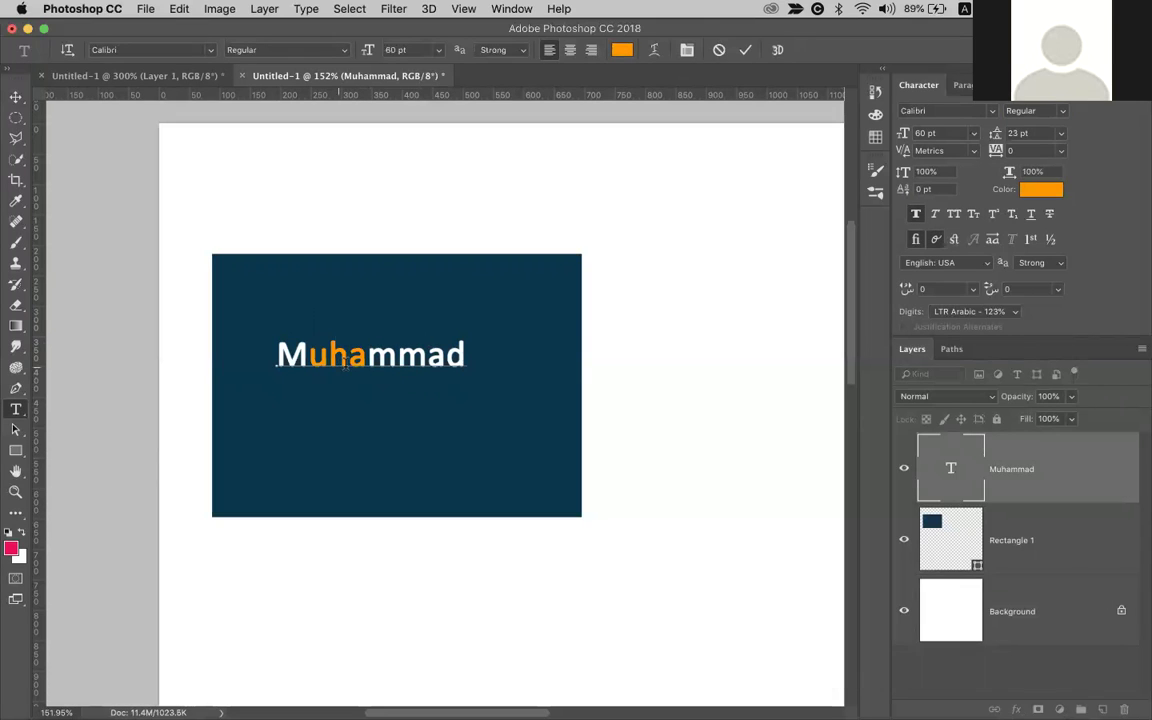
pyautogui.press('super+Return')
pyautogui.press('v')
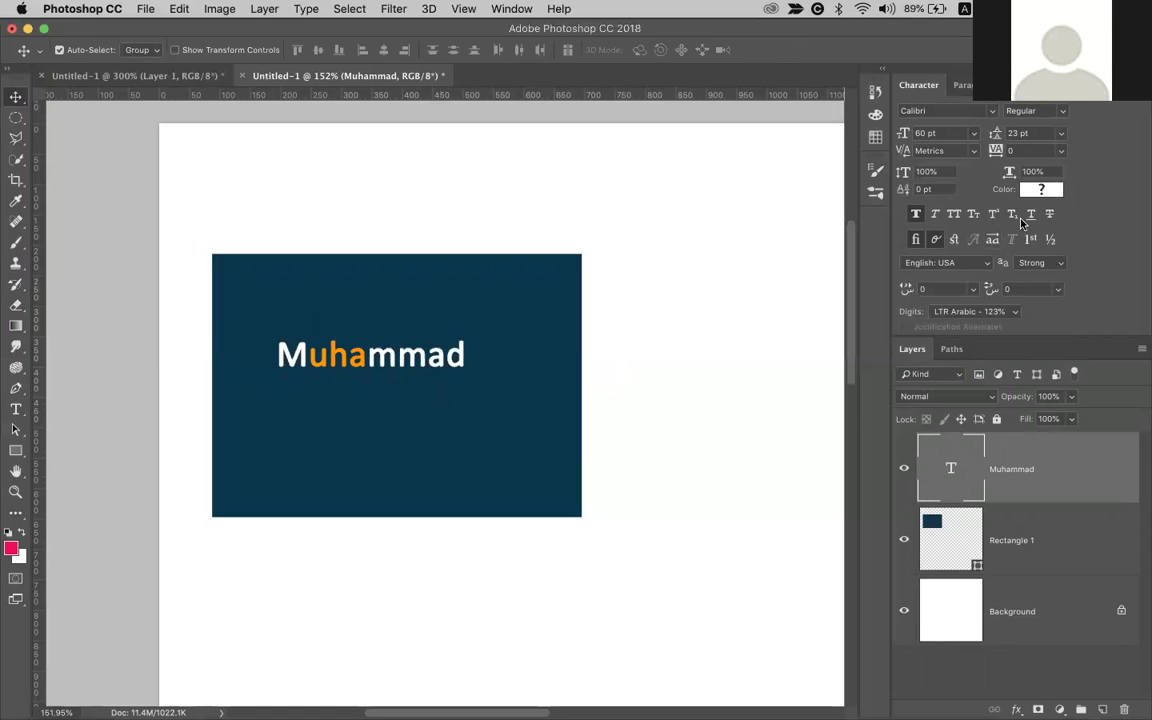
# Test blue (008aff) and white on the entire name text, and finally color all of it bright yellow-orange
pyautogui.click(1037, 192)
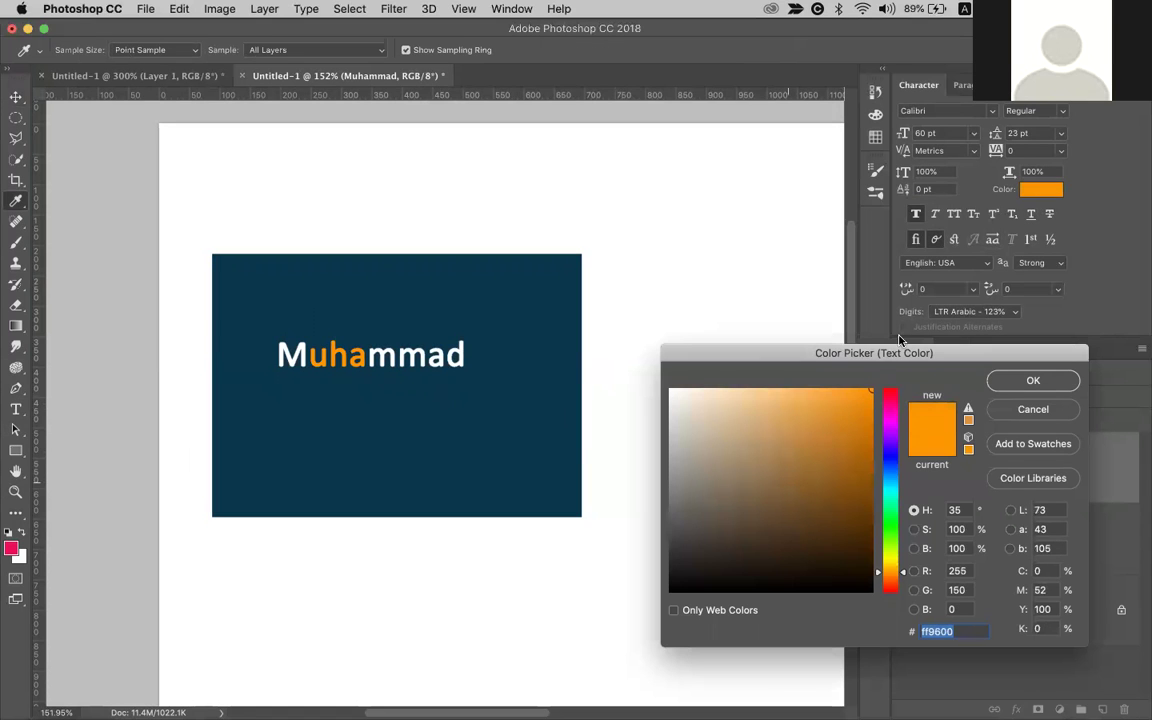
pyautogui.click(889, 475)
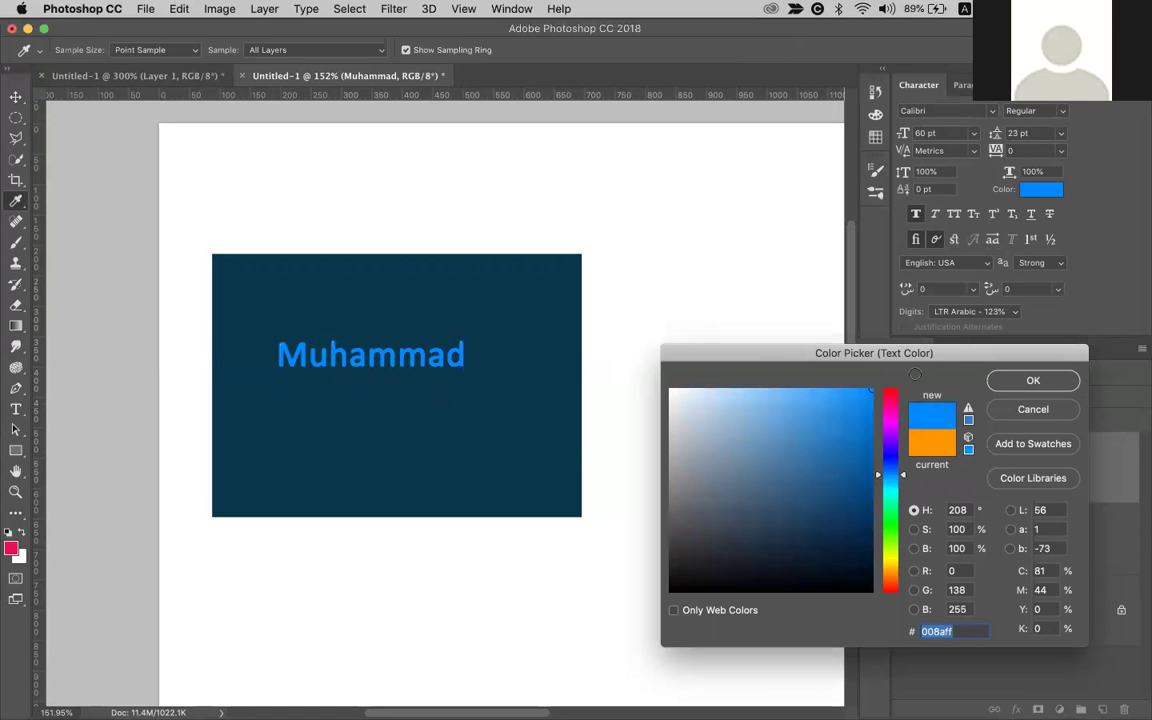
pyautogui.click(614, 321)
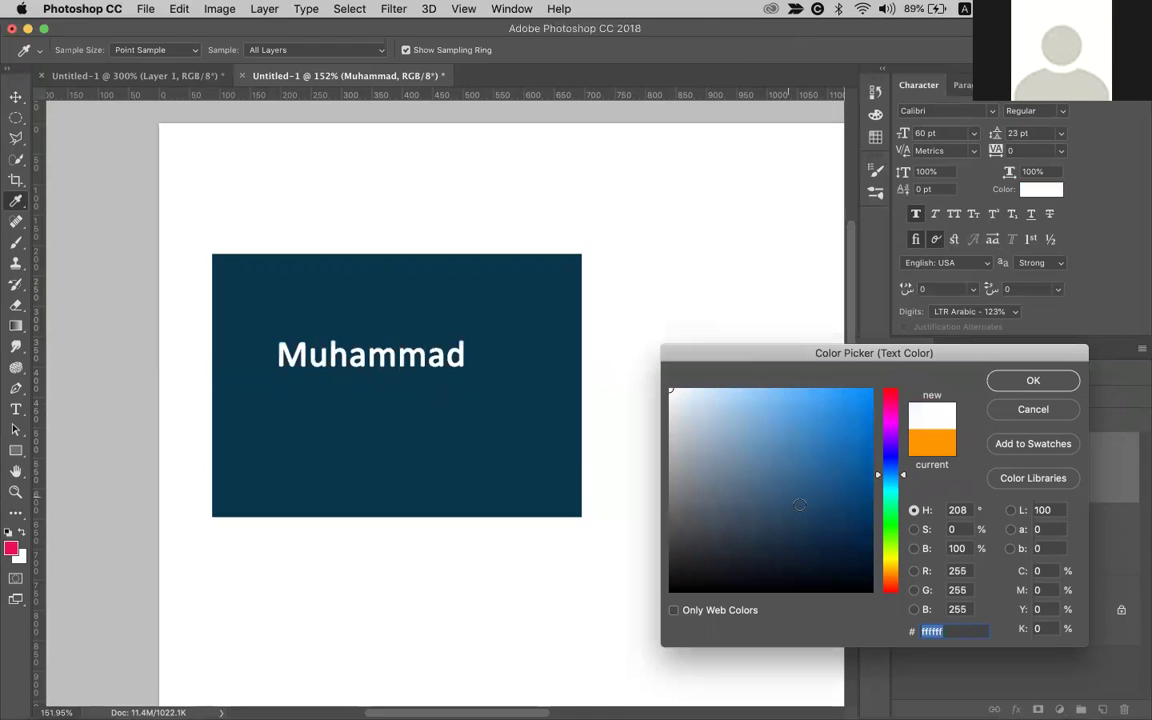
pyautogui.click(889, 569)
pyautogui.click(871, 390)
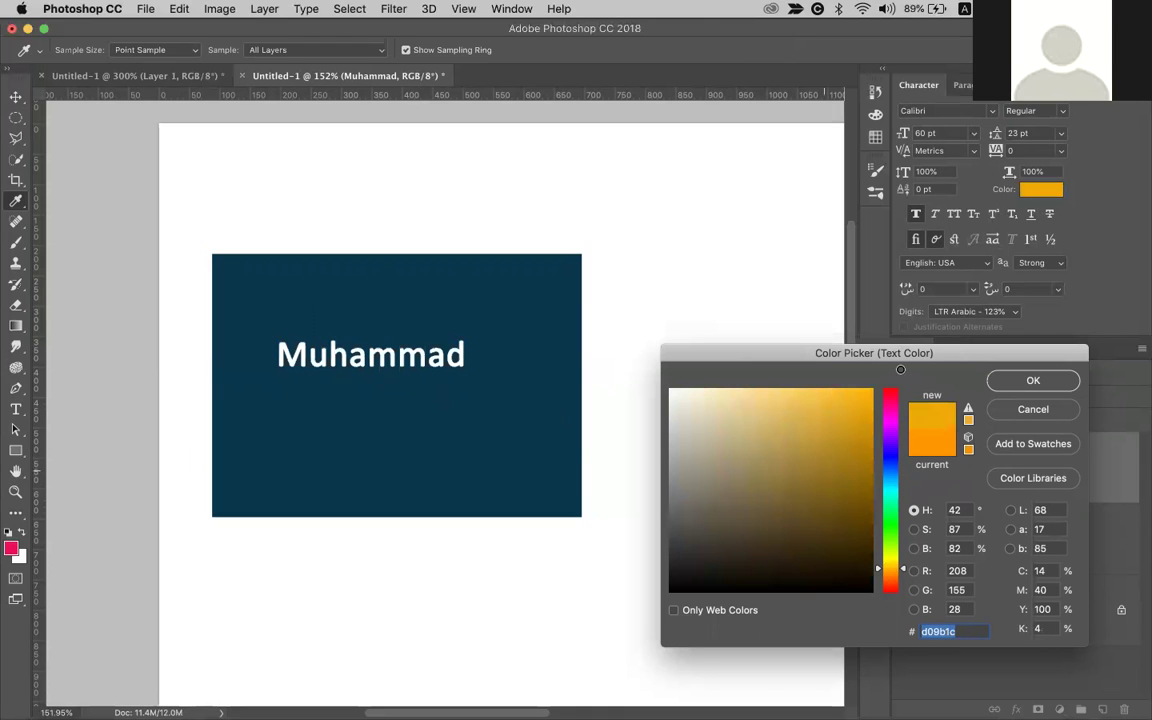
pyautogui.click(1036, 381)
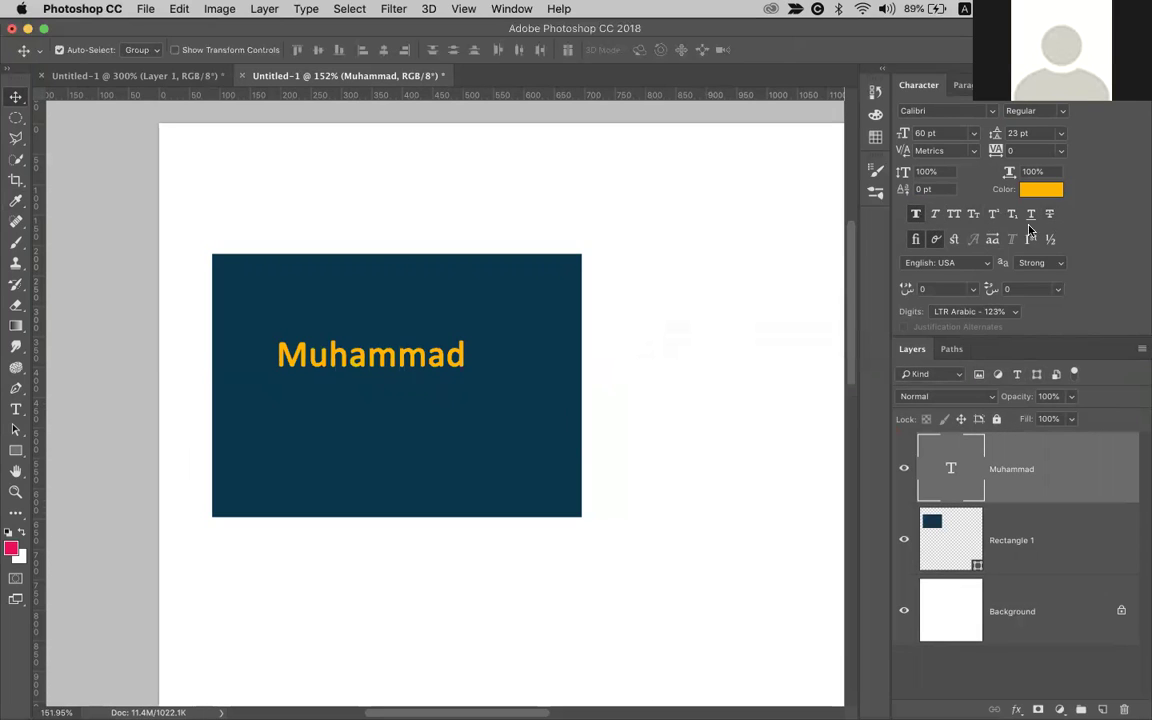
# Compare the name text with and without Faux Bold, and apply Faux Italic
pyautogui.click(916, 215)
pyautogui.click(916, 215)
pyautogui.click(937, 216)
pyautogui.click(937, 216)
pyautogui.click(937, 216)
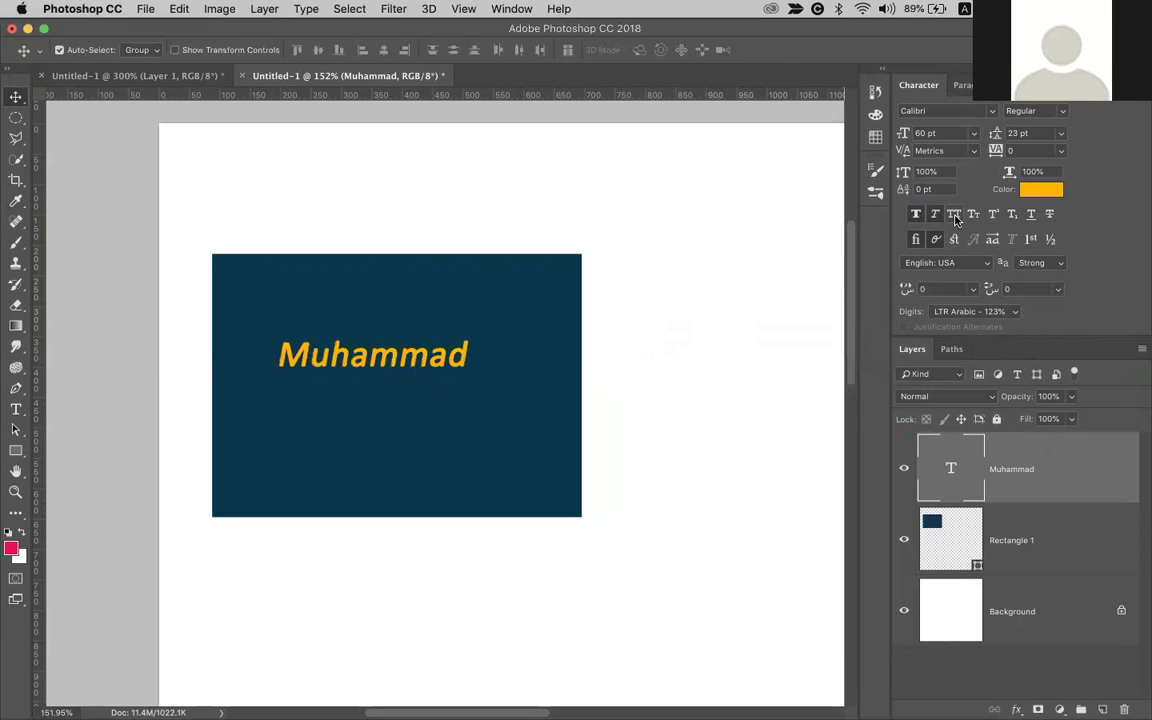
# Test the All Caps style on the name text
pyautogui.click(955, 216)
pyautogui.click(955, 216)
pyautogui.click(955, 216)
# Apply Small Caps to the name text after comparing it on and off, and remove Faux Italic
pyautogui.click(972, 216)
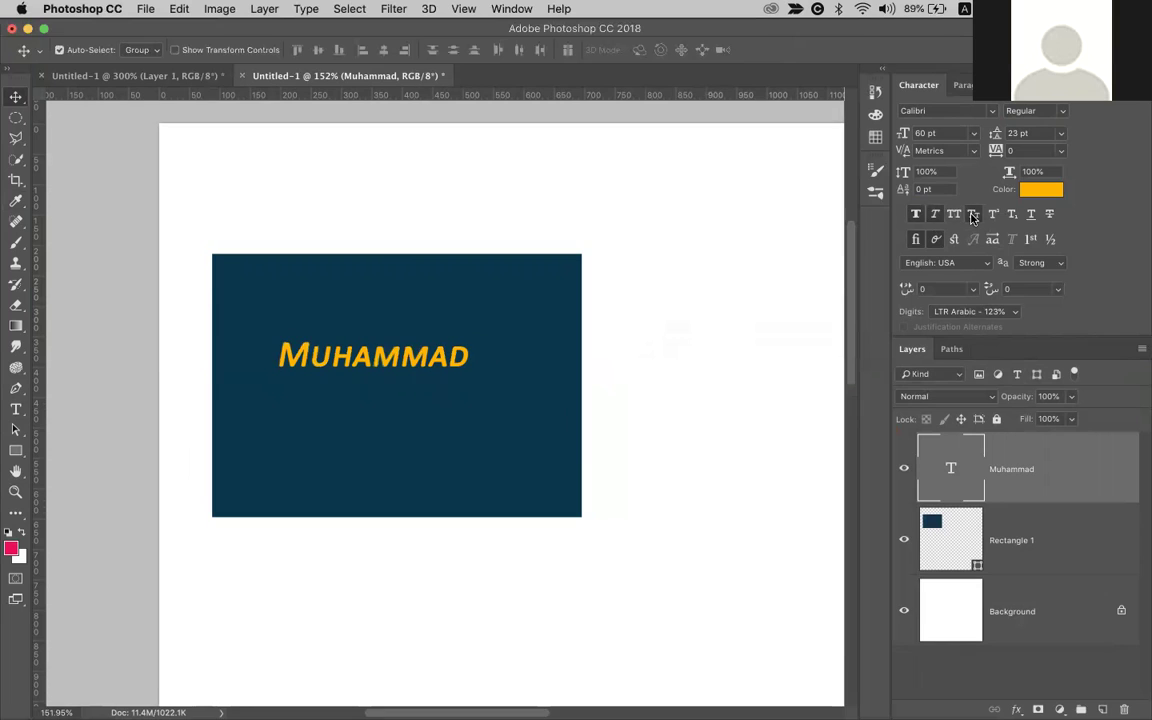
pyautogui.click(973, 216)
pyautogui.click(973, 216)
pyautogui.click(973, 216)
pyautogui.click(973, 216)
pyautogui.click(934, 216)
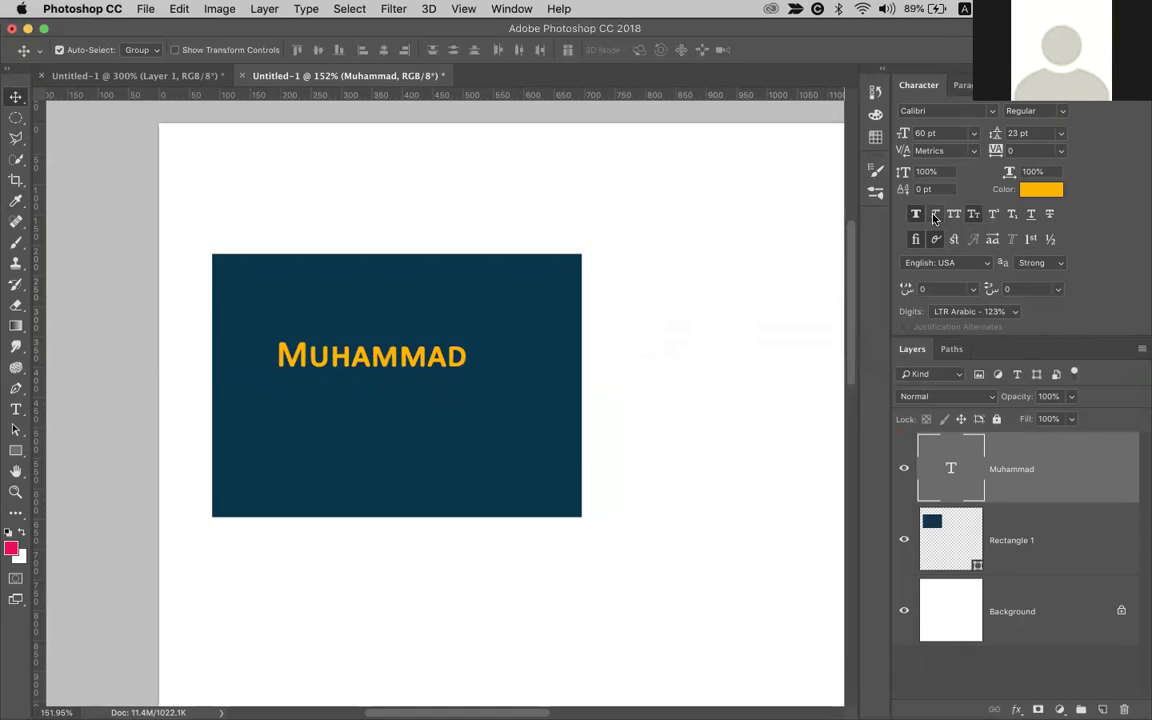
# Try Superscript, Underline and Strikethrough on the name text and turn each of them off again
pyautogui.click(992, 218)
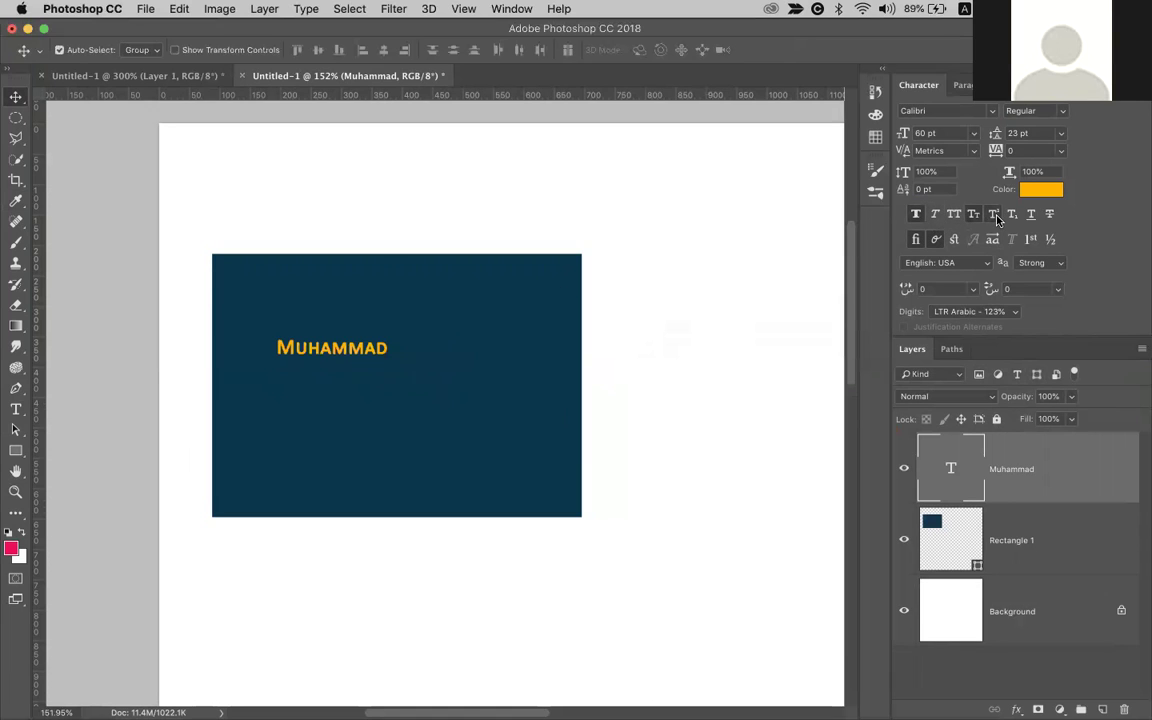
pyautogui.click(995, 217)
pyautogui.click(1032, 216)
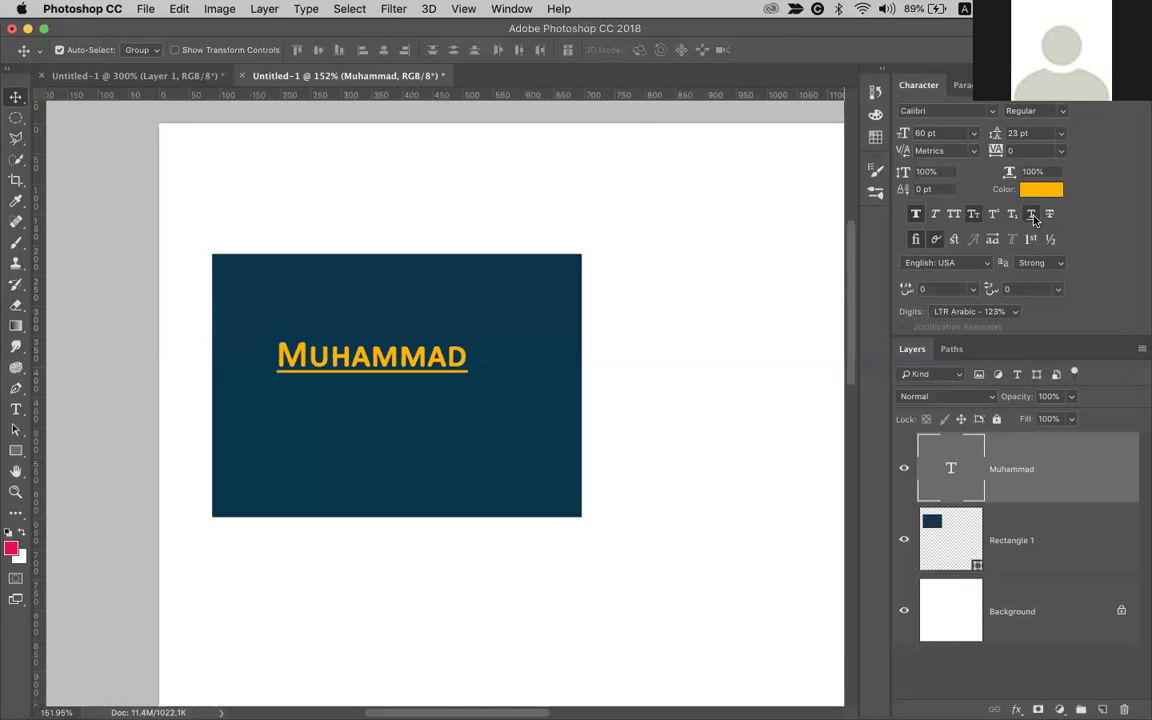
pyautogui.click(1049, 216)
pyautogui.click(1049, 216)
pyautogui.click(1031, 215)
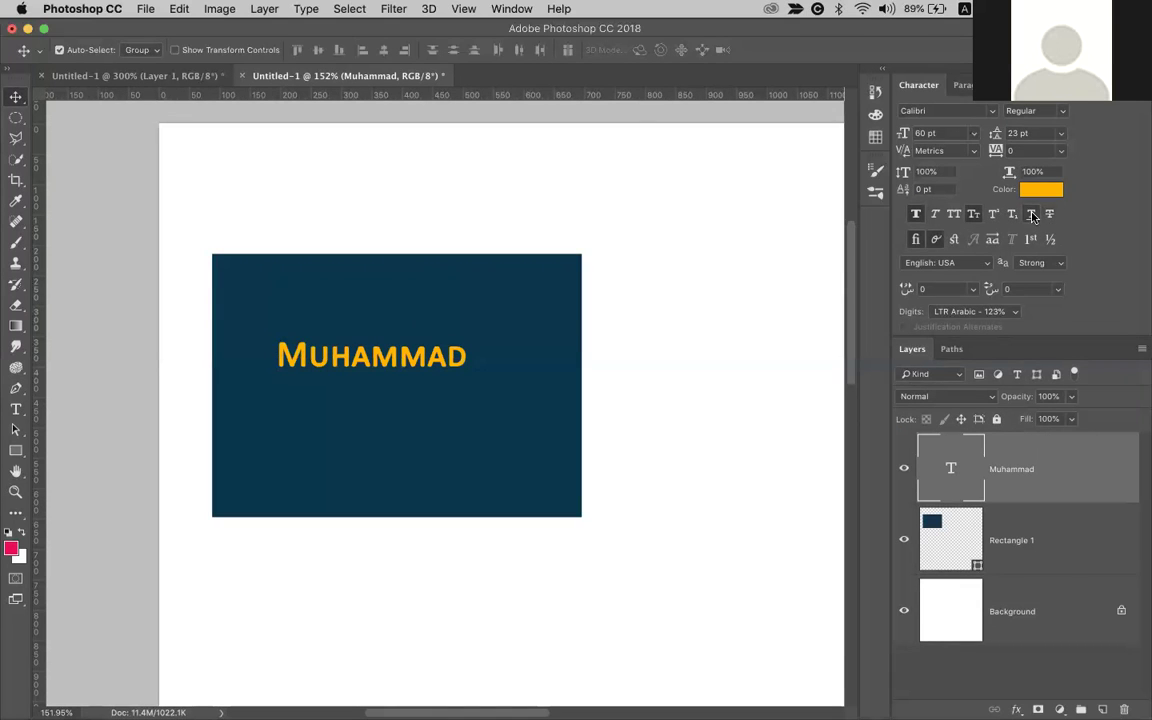
# Review the language and digits options, keeping LTR Arabic - 123%, and reposition the name text near the rectangle's upper edge
pyautogui.click(945, 262)
pyautogui.click(945, 262)
pyautogui.moveTo(345, 322); pyautogui.dragTo(363, 278)
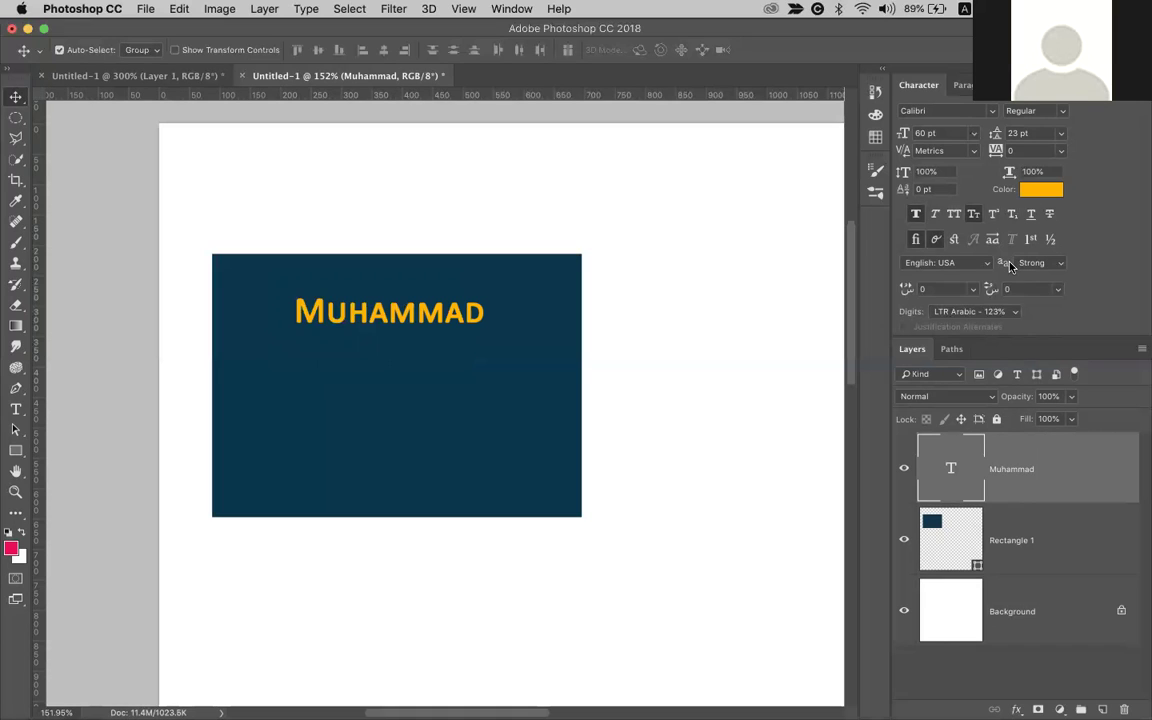
pyautogui.click(984, 314)
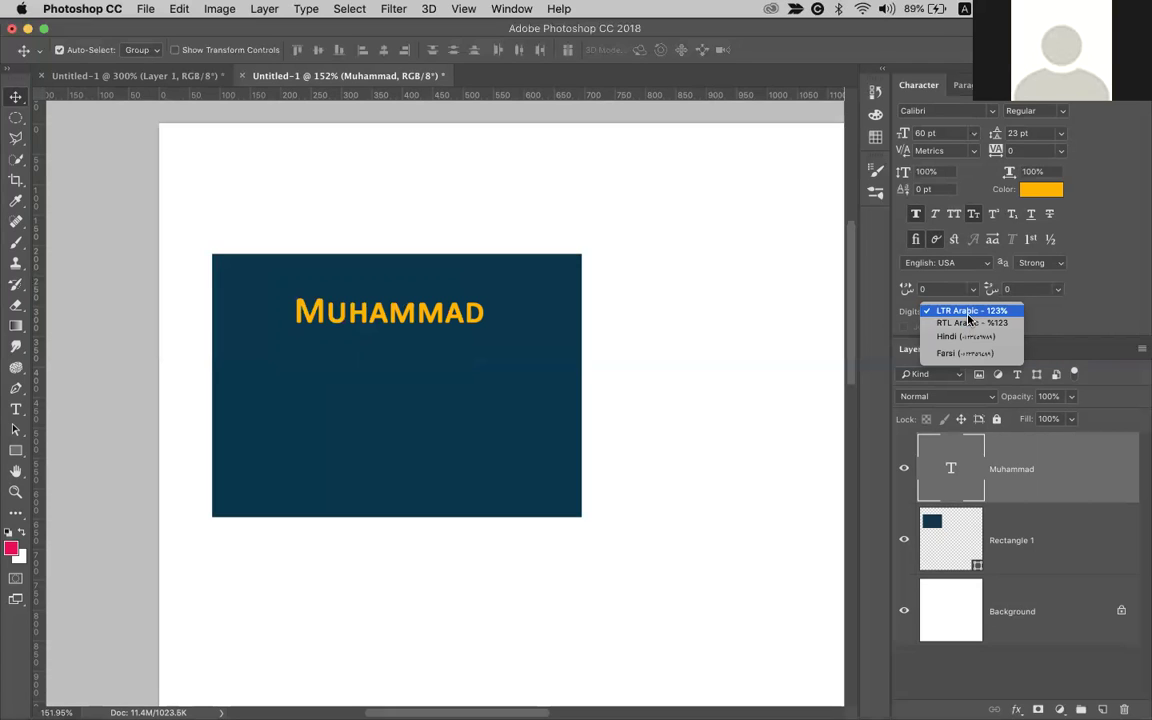
pyautogui.click(970, 311)
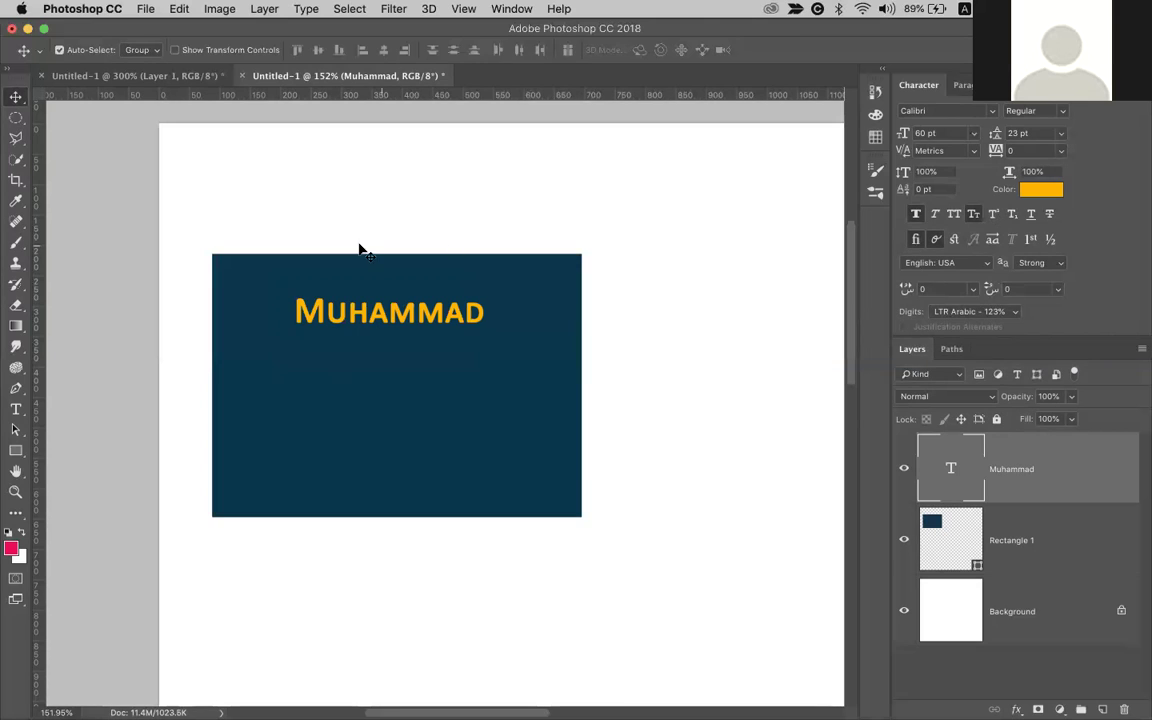
pyautogui.moveTo(364, 287); pyautogui.dragTo(340, 287)
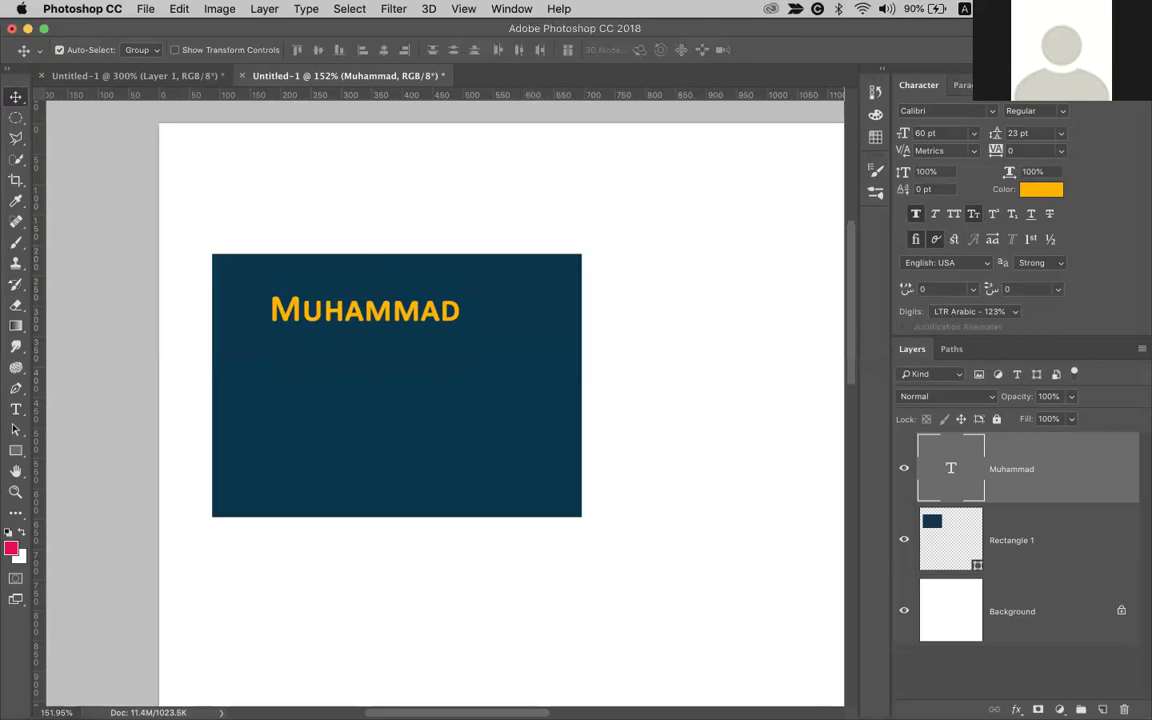
# Delete the name text and create a Lorem ipsum paragraph text box over the dark blue rectangle
pyautogui.click(963, 84)
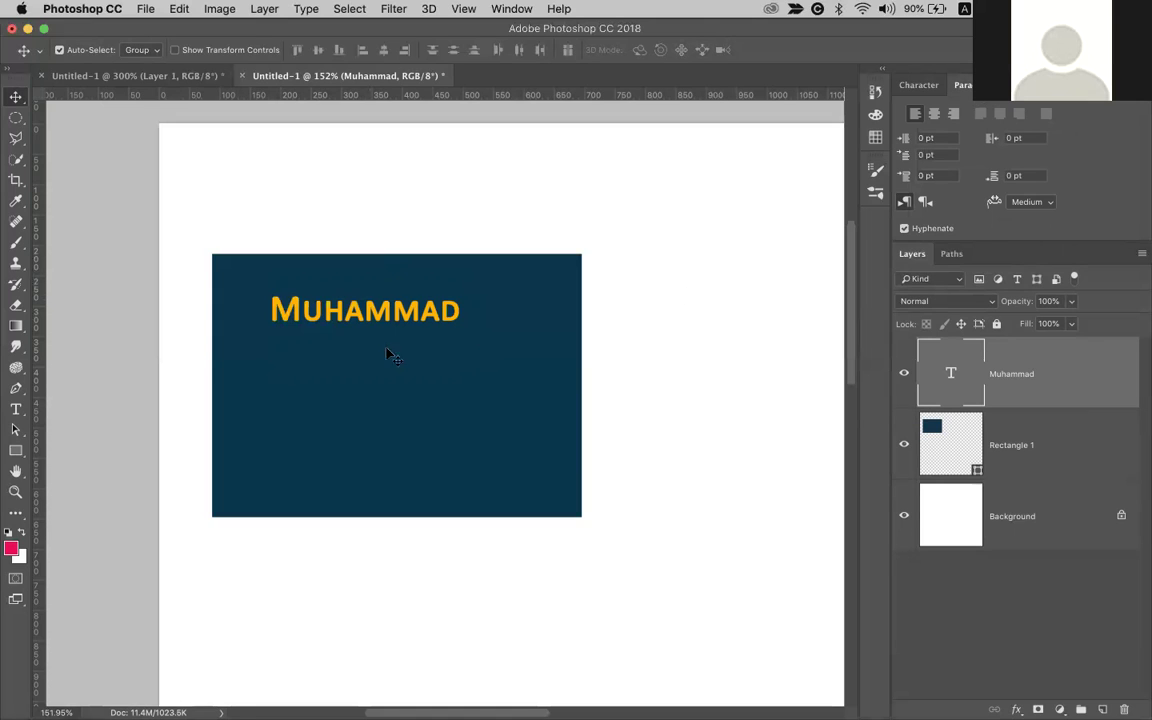
pyautogui.press('Delete')
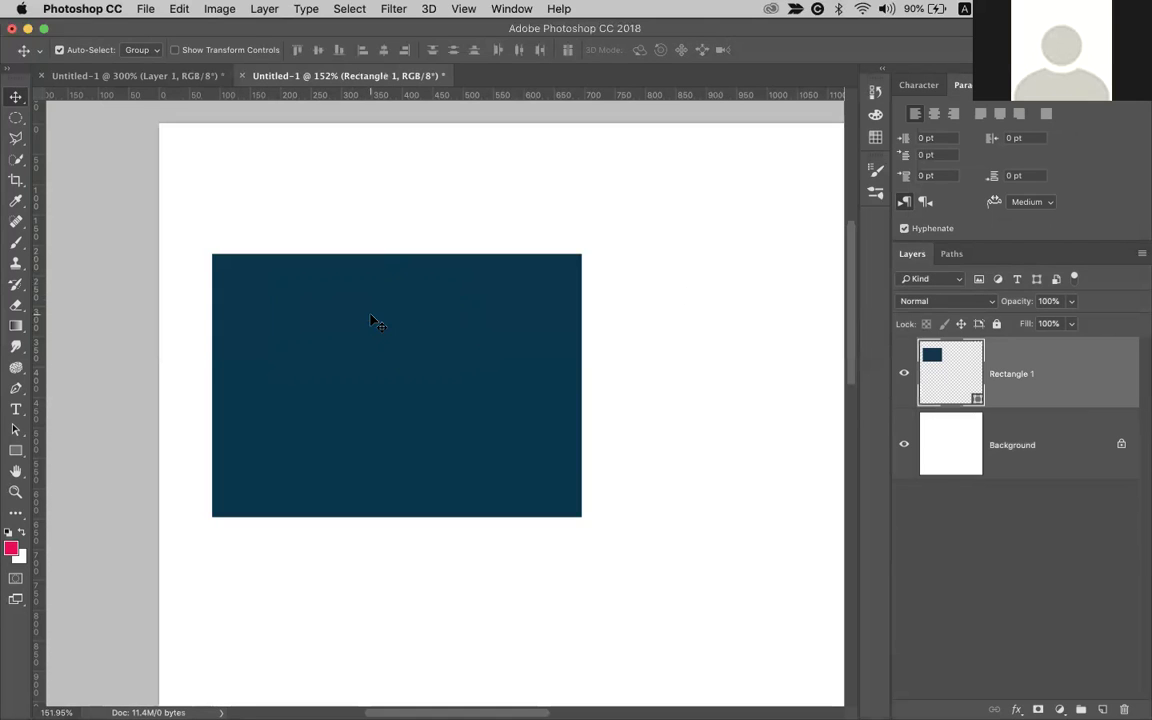
pyautogui.press('t')
pyautogui.moveTo(238, 231); pyautogui.dragTo(556, 467)
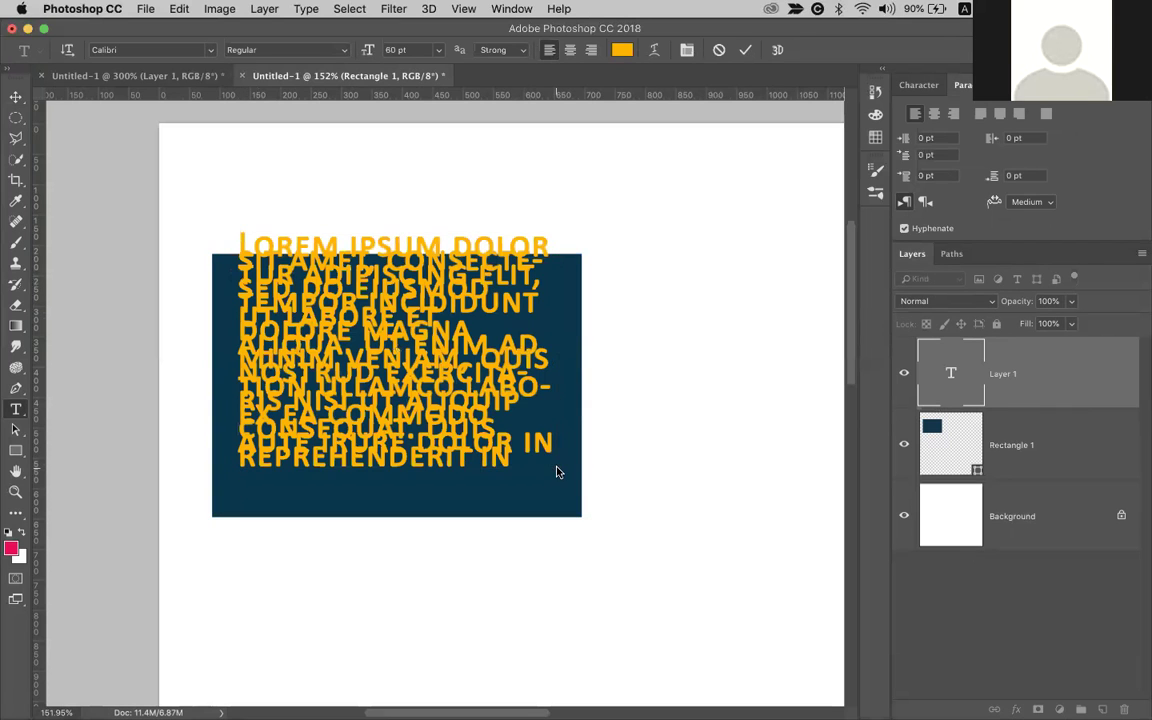
pyautogui.press('Escape')
pyautogui.press('v')
# Set the Lorem ipsum paragraph's font size to 30 pt and move it down inside the dark blue rectangle
pyautogui.click(918, 85)
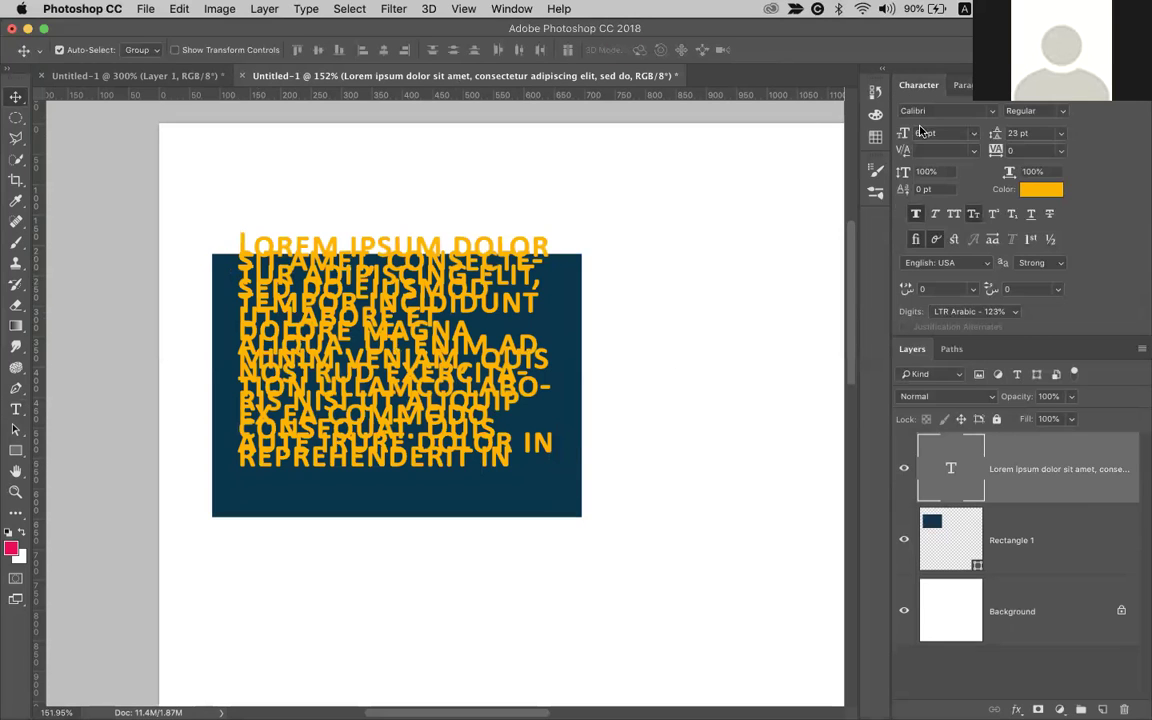
pyautogui.doubleClick(919, 135)
pyautogui.write('30')
pyautogui.press('Return')
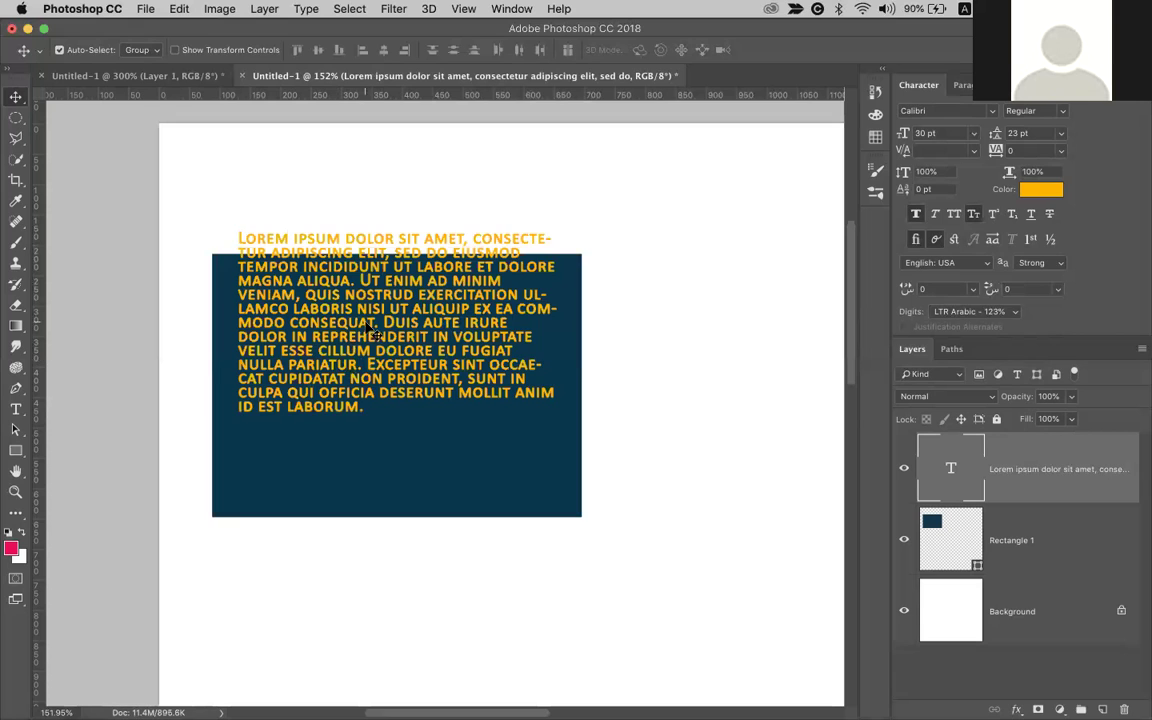
pyautogui.moveTo(333, 299); pyautogui.dragTo(333, 352)
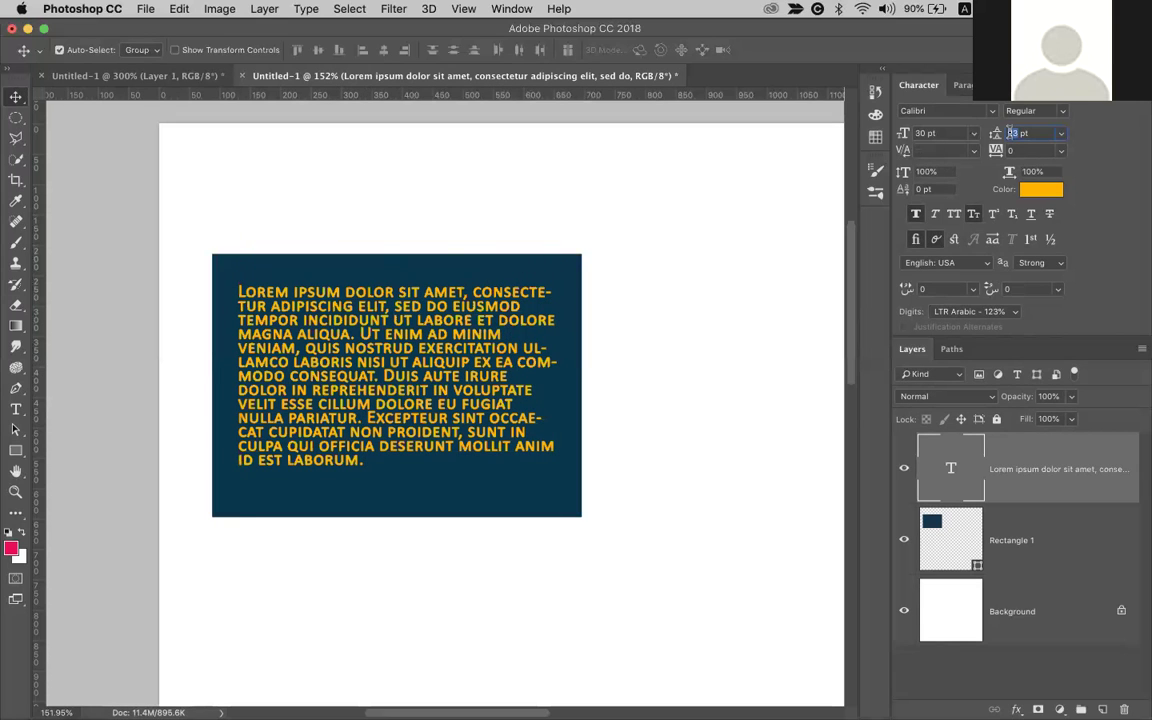
# Set the paragraph's leading to 35 pt and shift the text slightly within the rectangle
pyautogui.write('35')
pyautogui.press('Return')
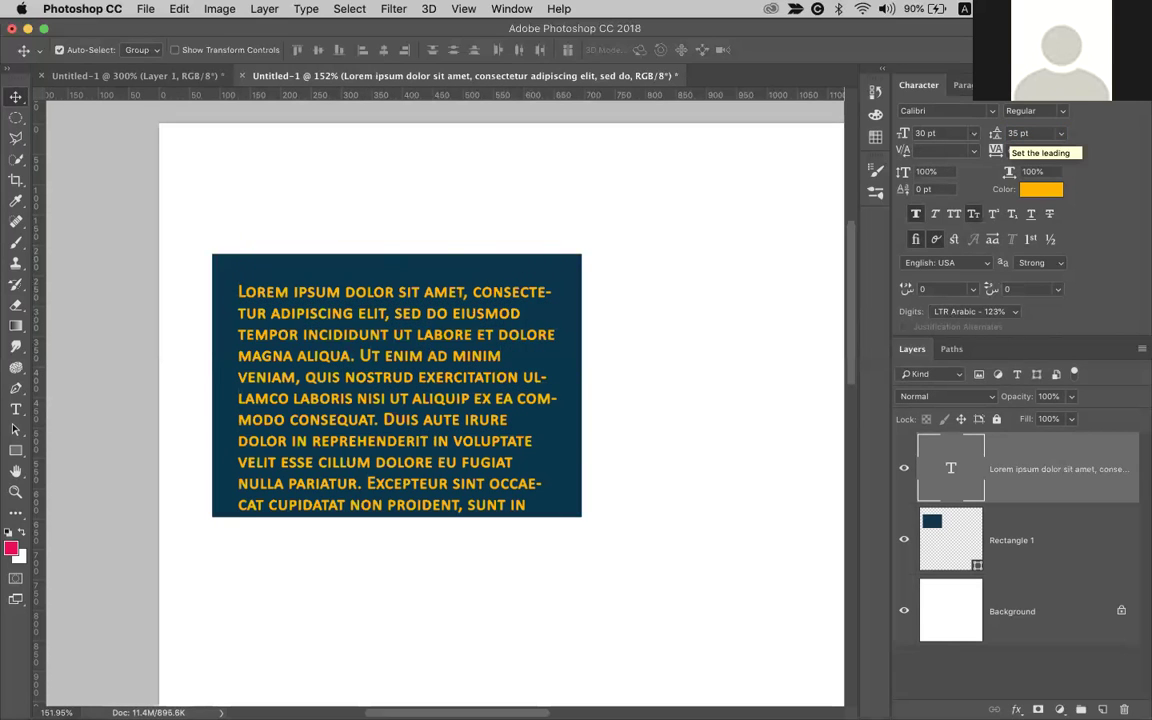
pyautogui.moveTo(447, 354); pyautogui.dragTo(463, 369)
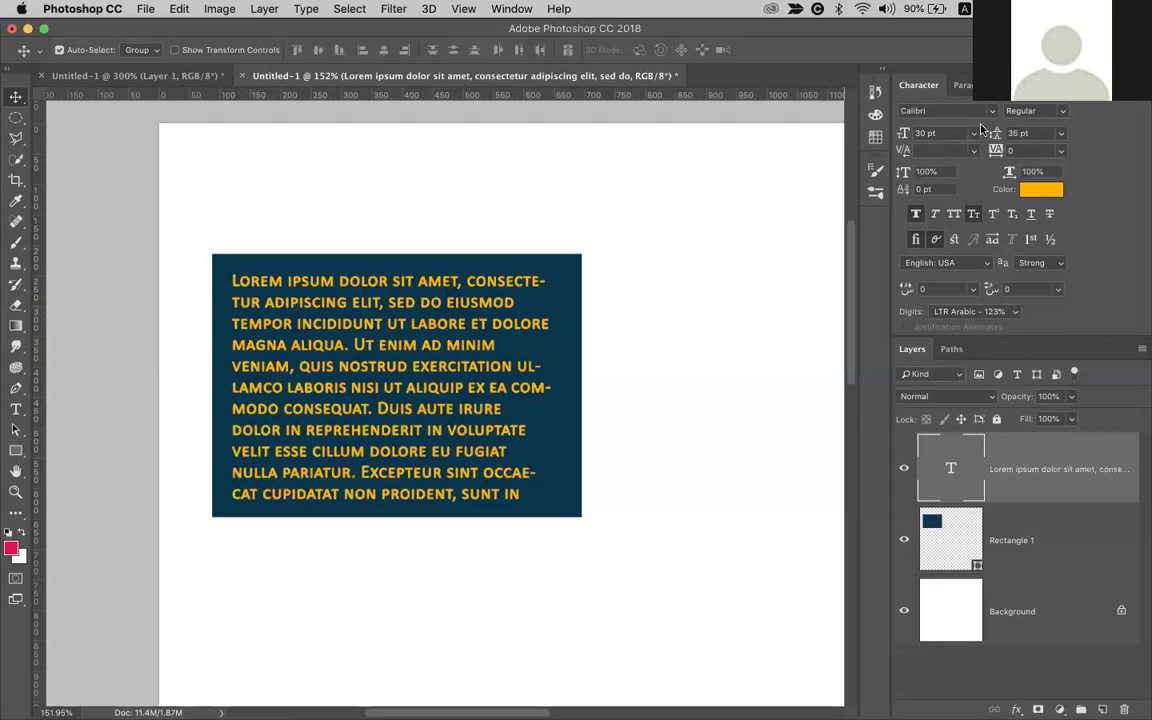
# Turn off hyphenation for the Lorem ipsum paragraph and set its left indent to 28.5 pt
pyautogui.click(962, 84)
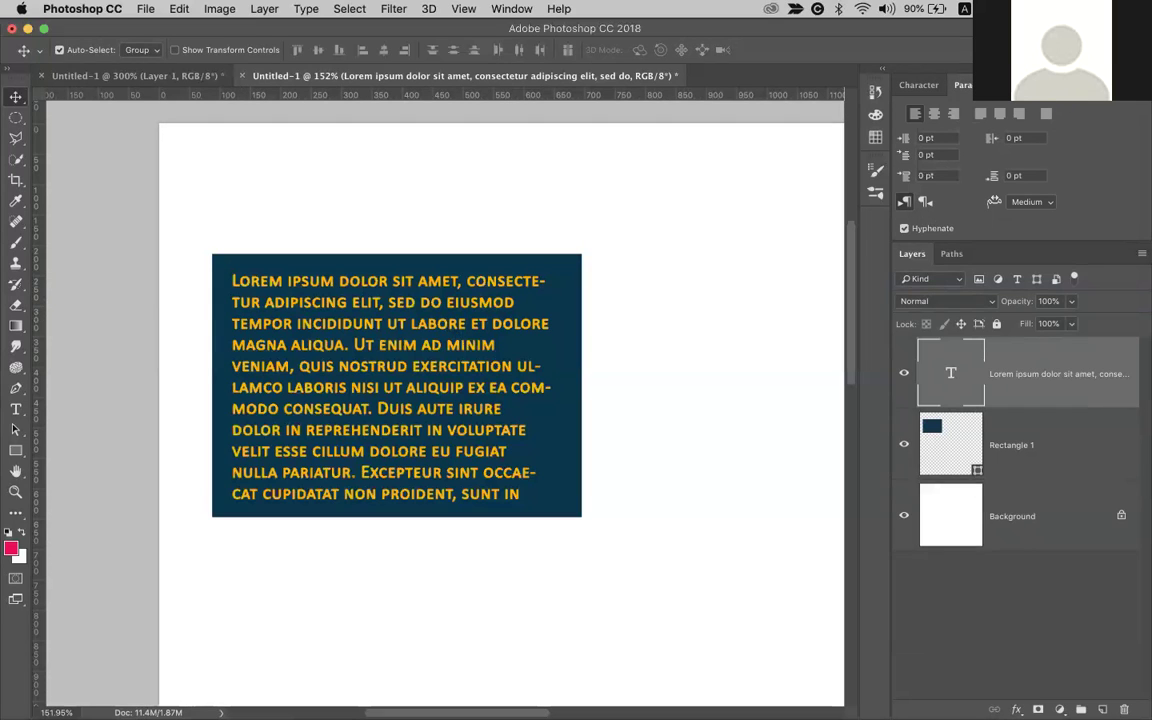
pyautogui.click(905, 229)
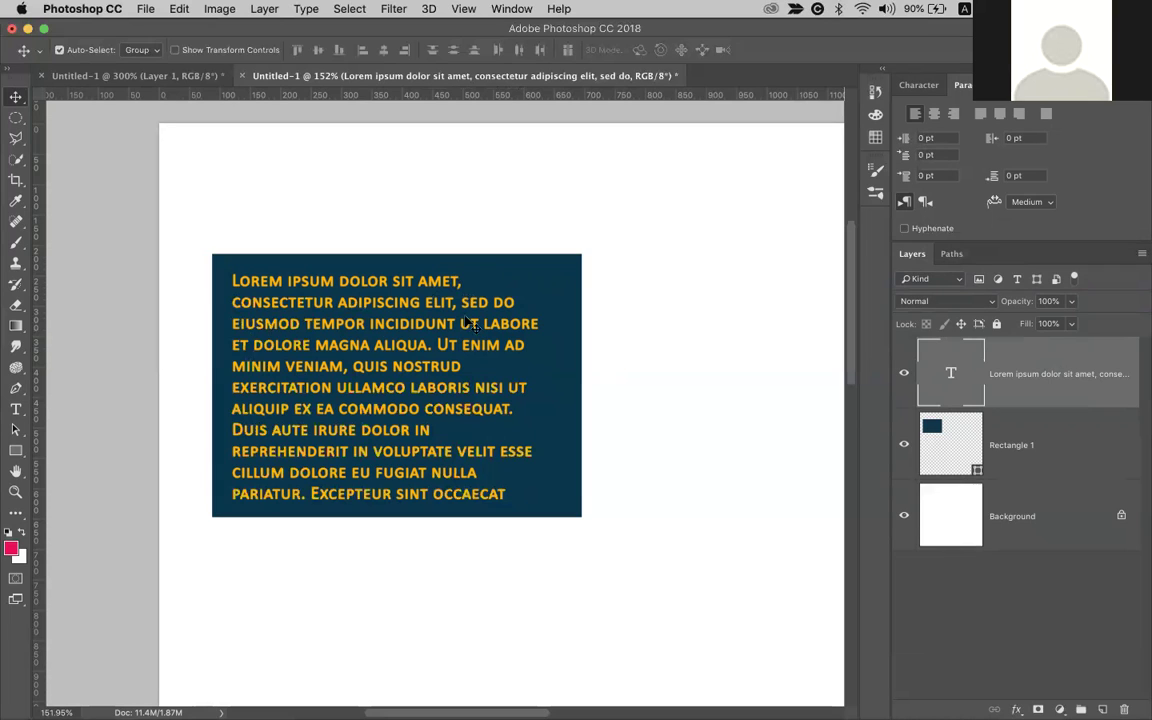
pyautogui.press('t')
pyautogui.moveTo(231, 281); pyautogui.dragTo(466, 281)
pyautogui.moveTo(904, 139); pyautogui.dragTo(953, 145)
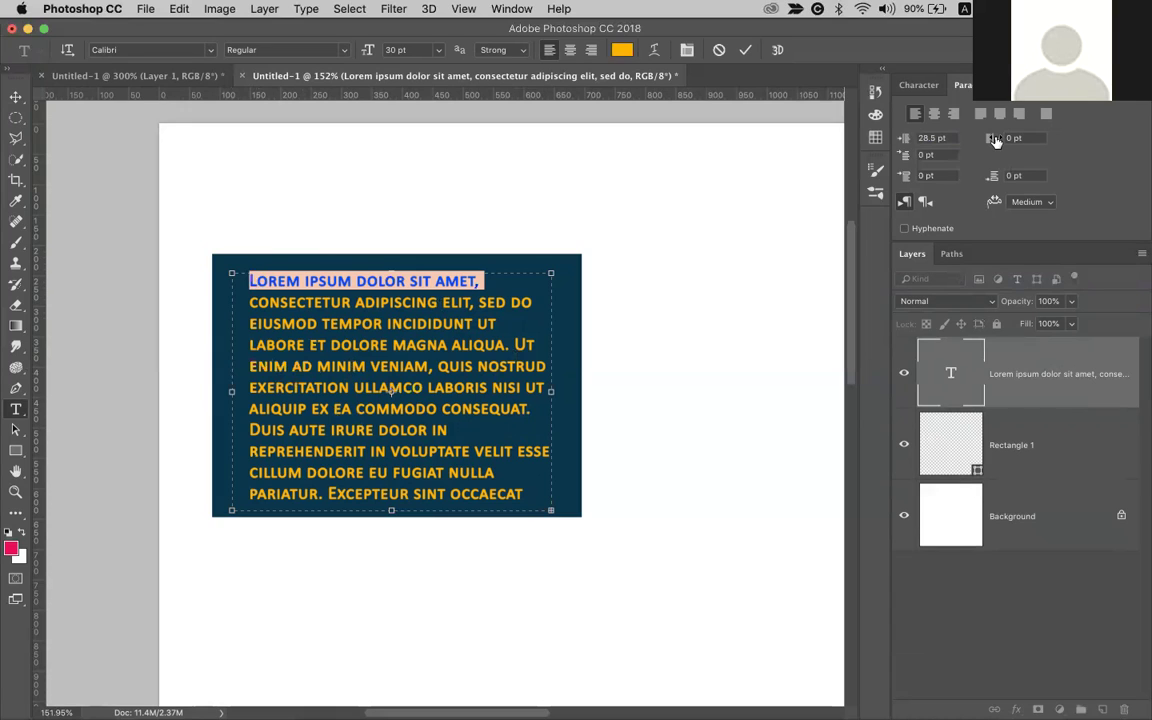
# Set the paragraph's right indent to 21 pt and increase it to 43 pt
pyautogui.moveTo(990, 141); pyautogui.dragTo(1026, 141)
pyautogui.write('21')
pyautogui.press('Return')
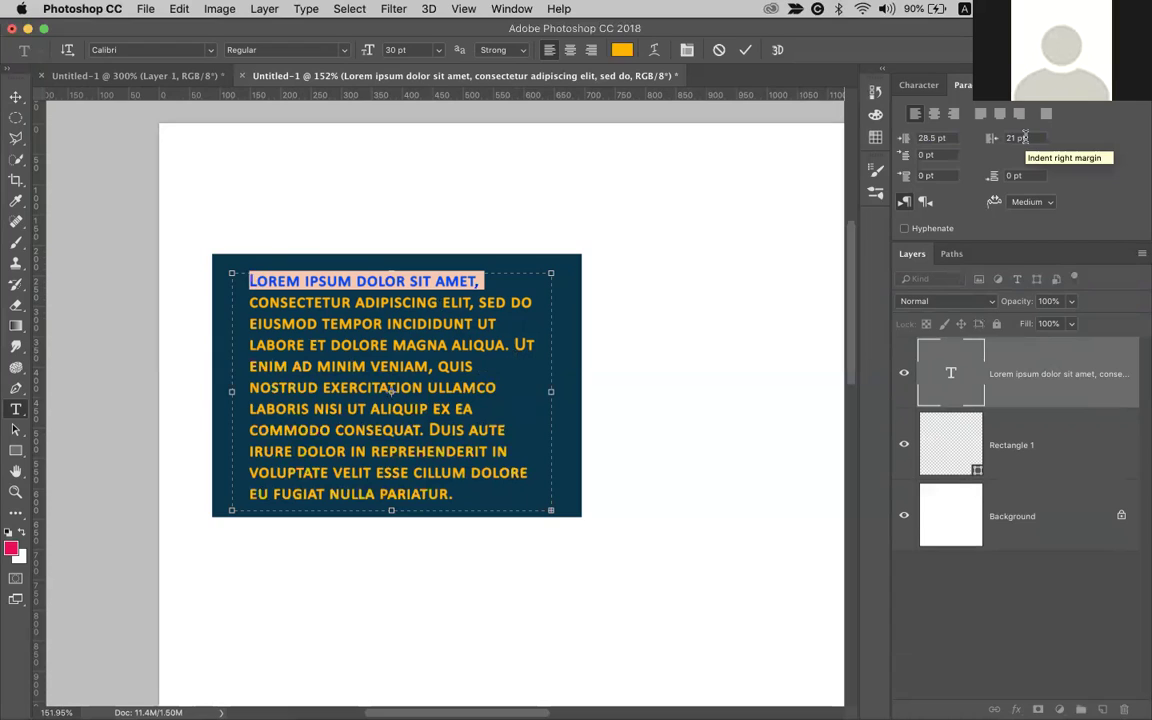
pyautogui.moveTo(993, 141); pyautogui.dragTo(990, 142)
pyautogui.write('43')
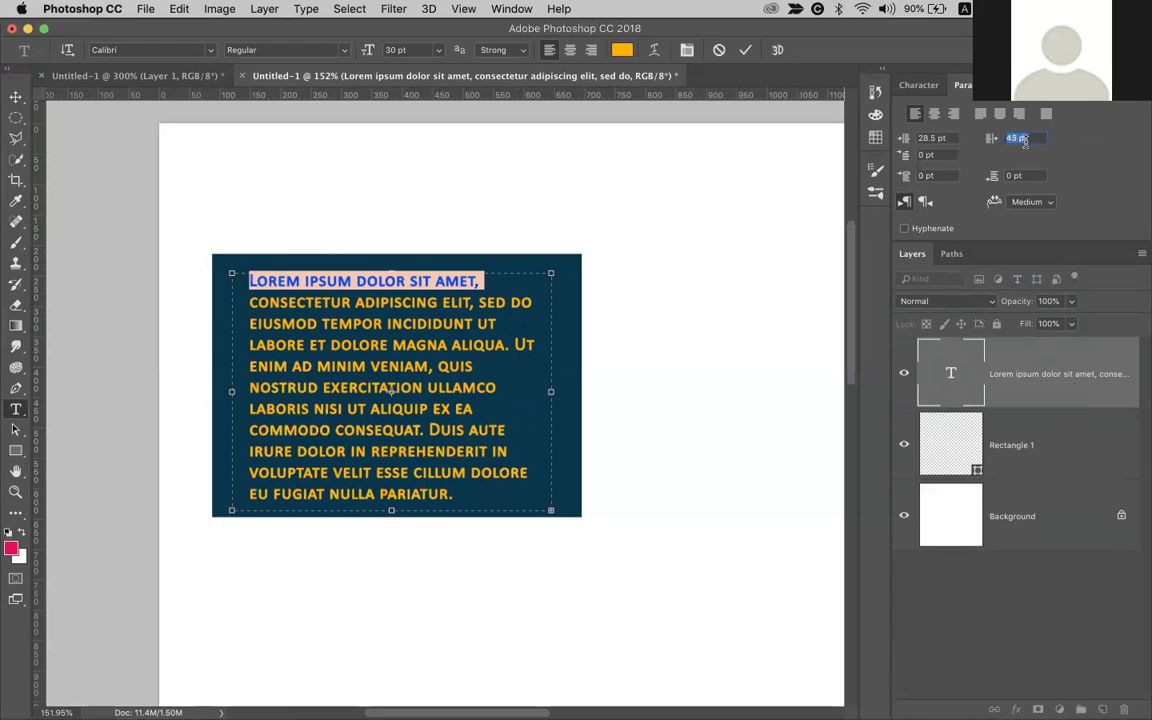
pyautogui.press('Return')
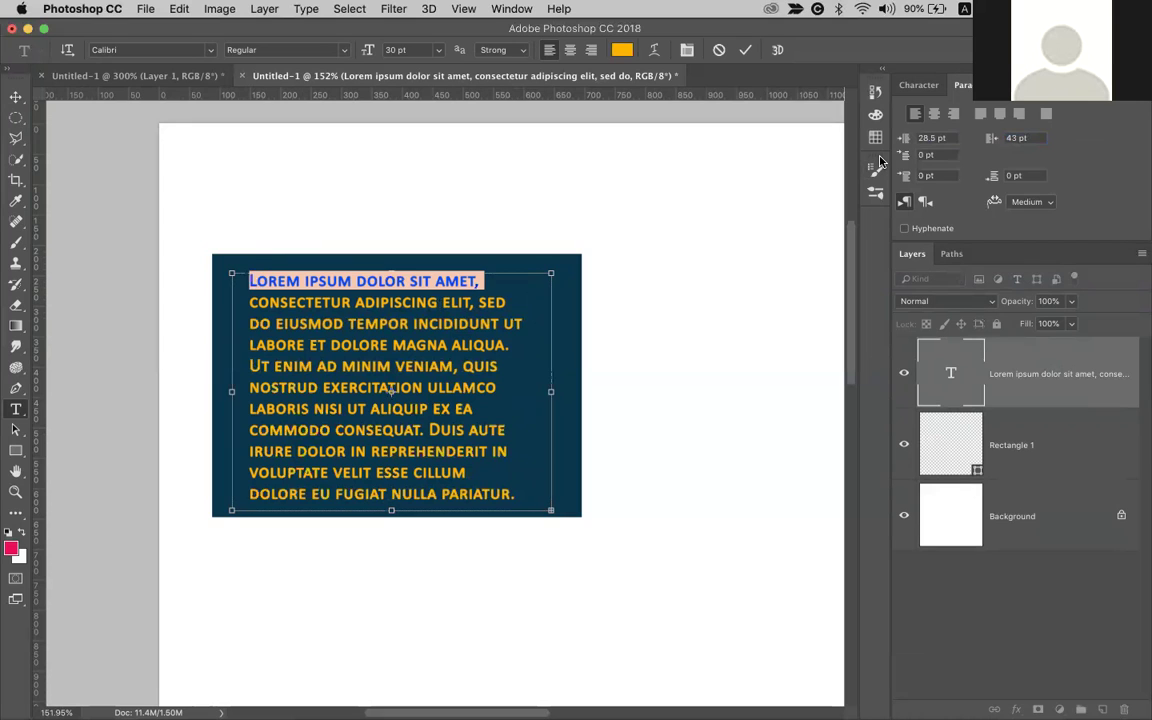
# Commit the paragraph edits and delete the Lorem ipsum text layer
pyautogui.click(354, 350)
pyautogui.press('super+a')
pyautogui.press('super+Return')
pyautogui.press('v')
pyautogui.press('BackSpace')
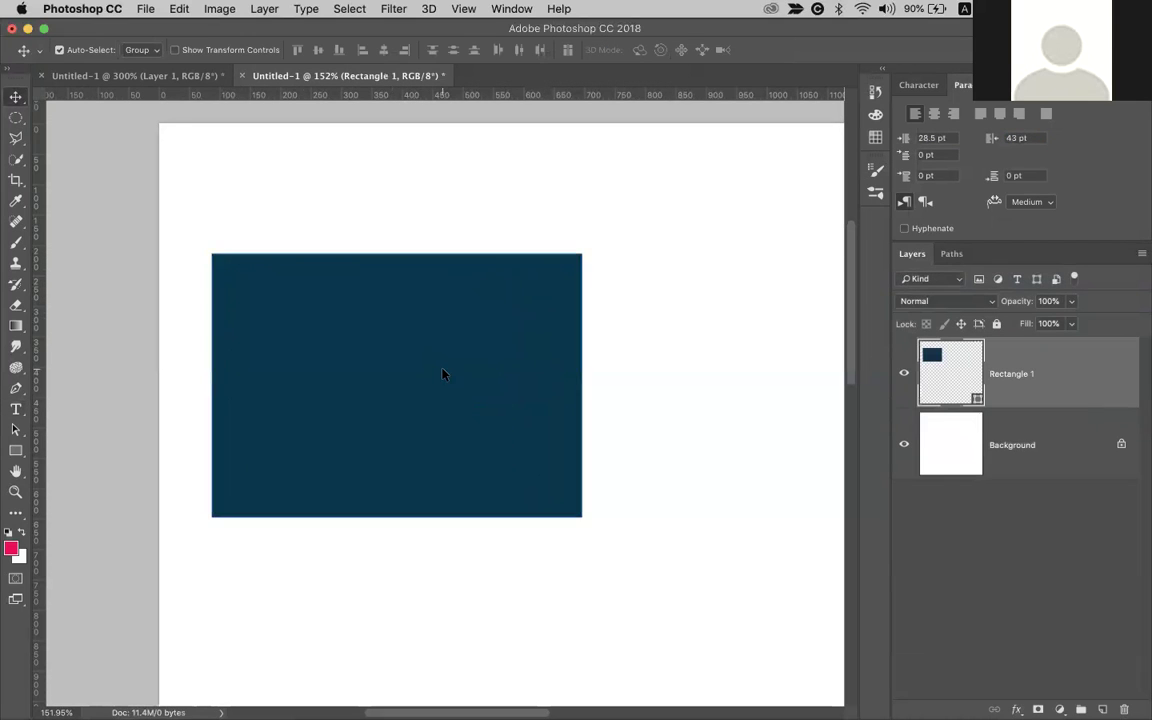
# Create new Lorem ipsum paragraph text that fills the dark blue rectangle's shape
pyautogui.press('a')
pyautogui.press('t')
pyautogui.click(404, 383)
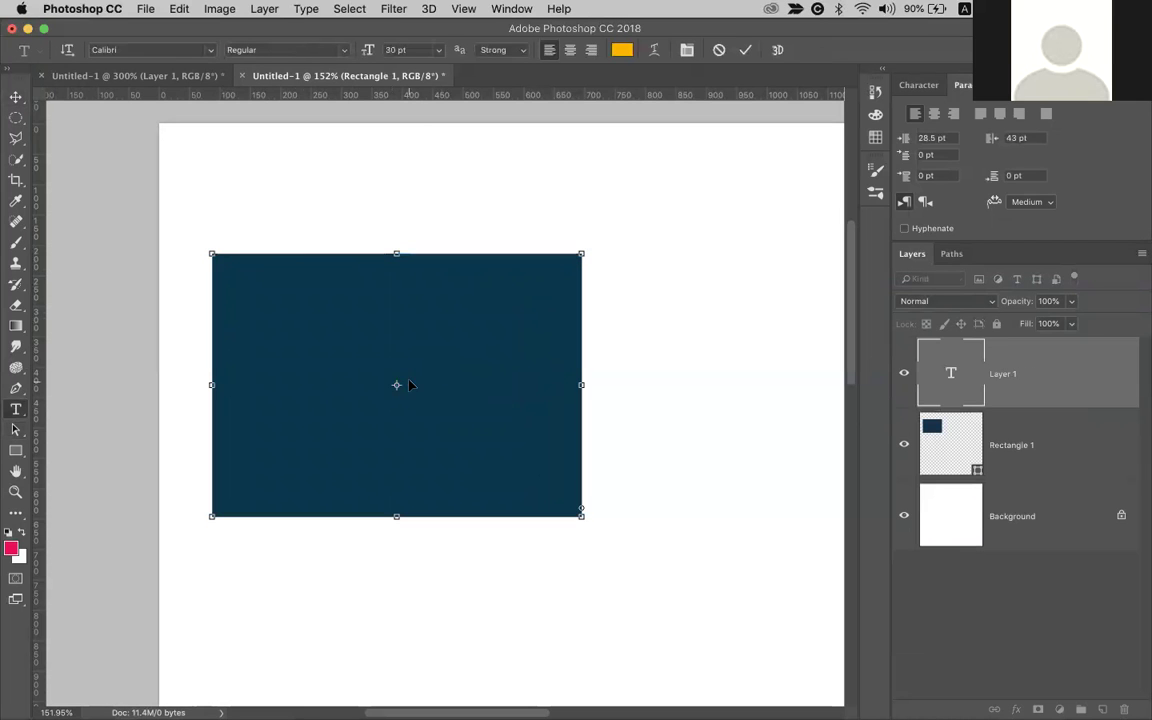
pyautogui.press('super+Return')
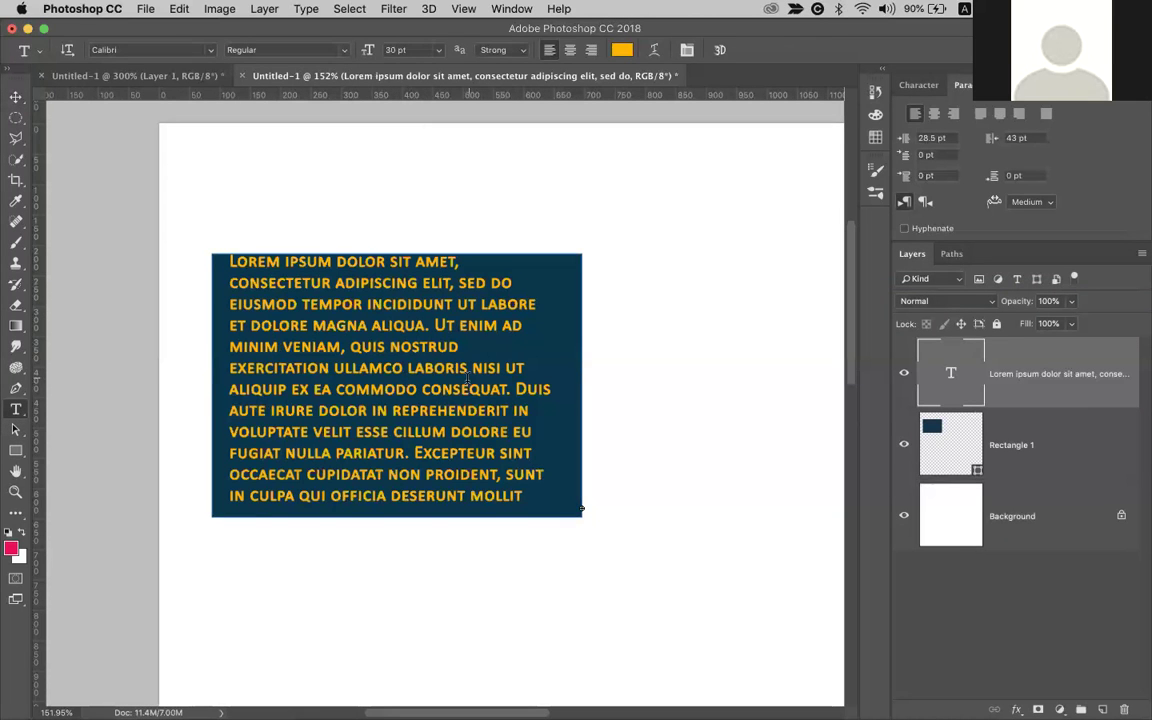
# Reset the paragraph's left and right indents to 0 pt, and set both to 20 pt
pyautogui.press('v')
pyautogui.click(931, 138)
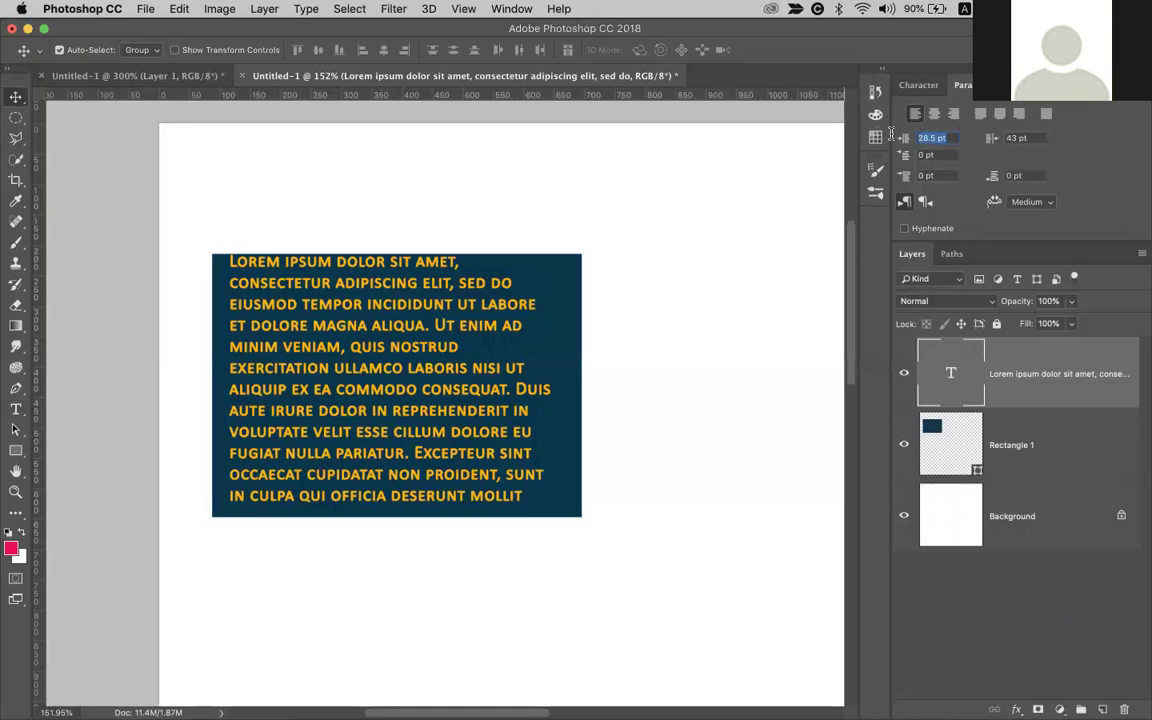
pyautogui.write('0')
pyautogui.press('Tab')
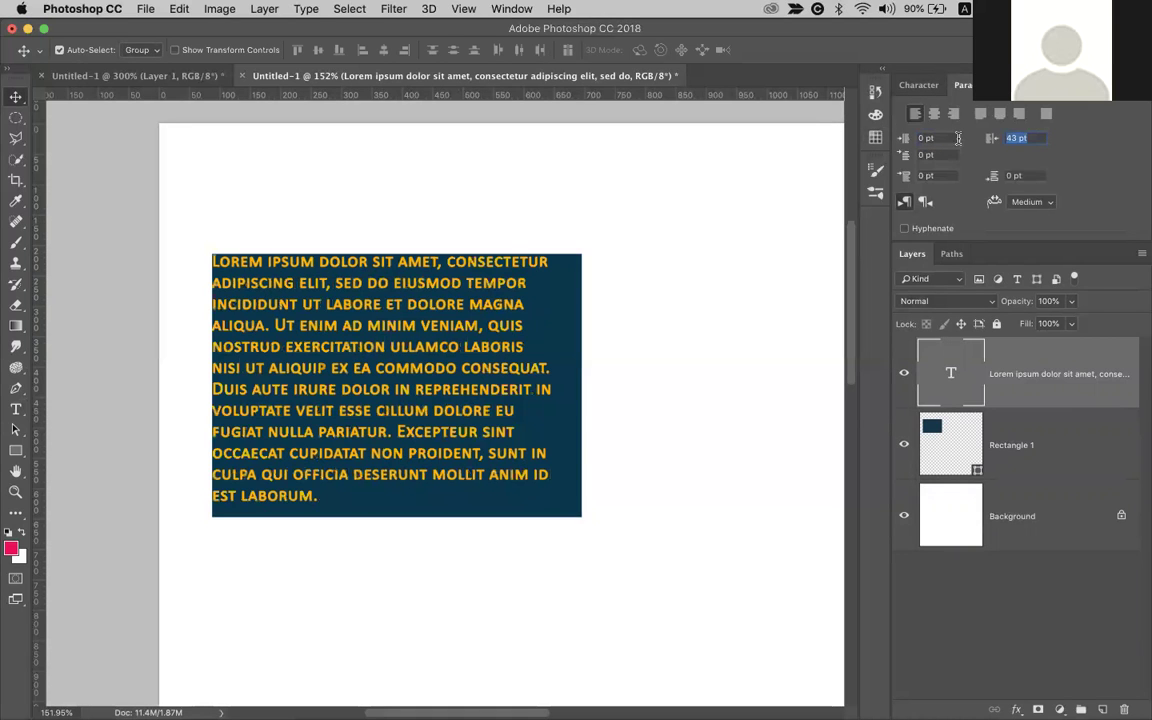
pyautogui.write('0')
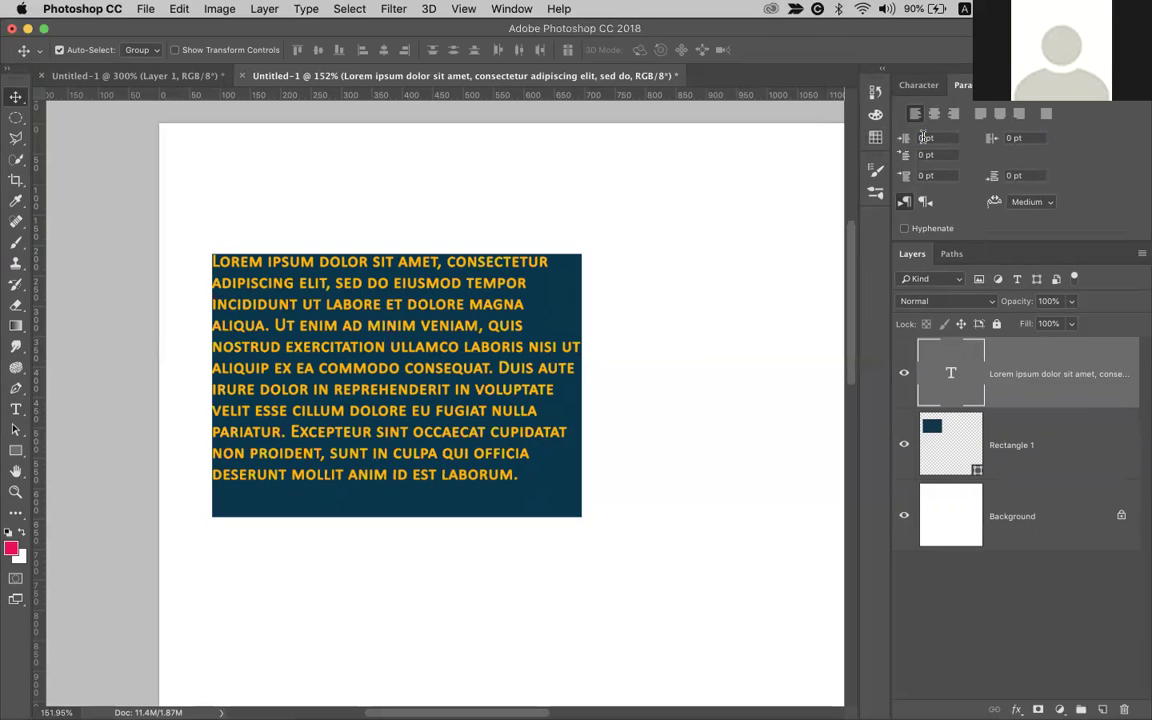
pyautogui.write('20')
pyautogui.press('Return')
pyautogui.write('20')
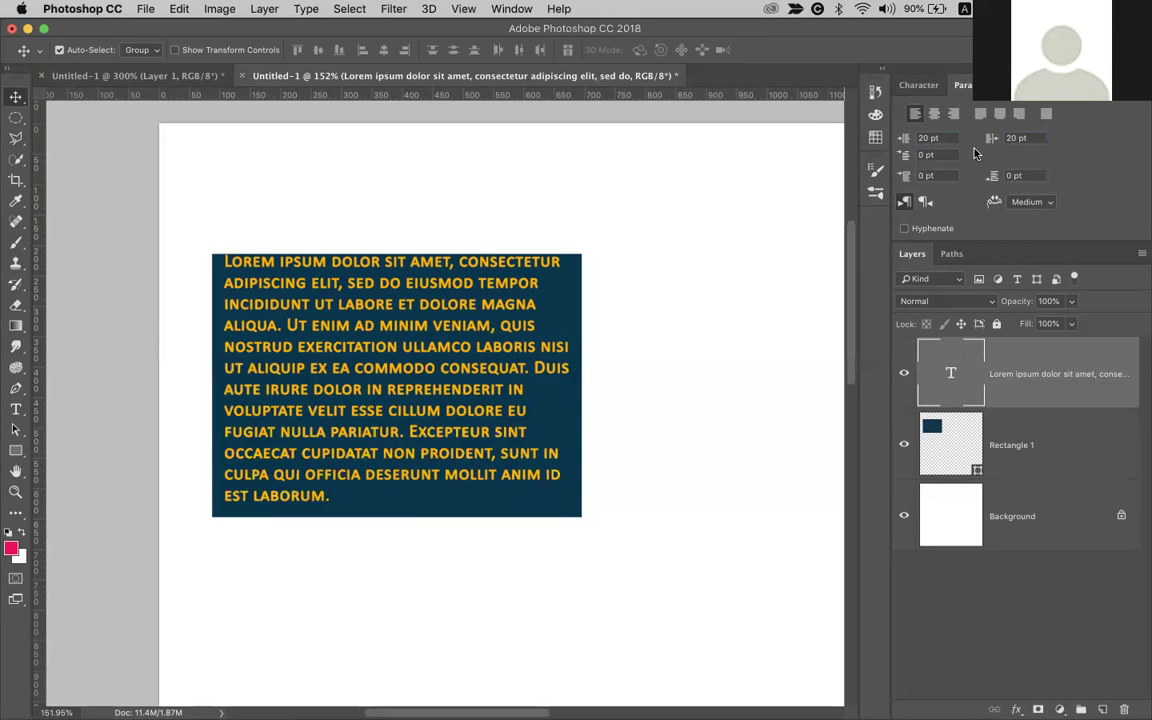
pyautogui.press('Return')
# Look over the Kashida width options, and try the right-to-left paragraph direction before restoring left-to-right
pyautogui.click(1015, 207)
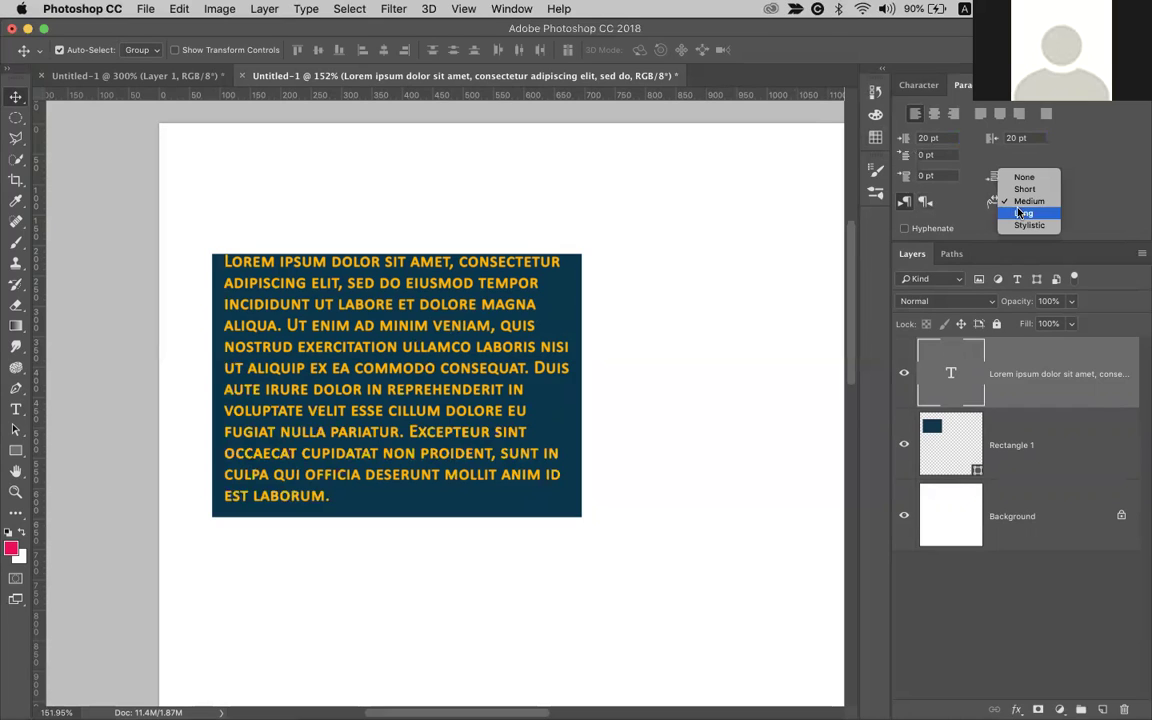
pyautogui.click(963, 208)
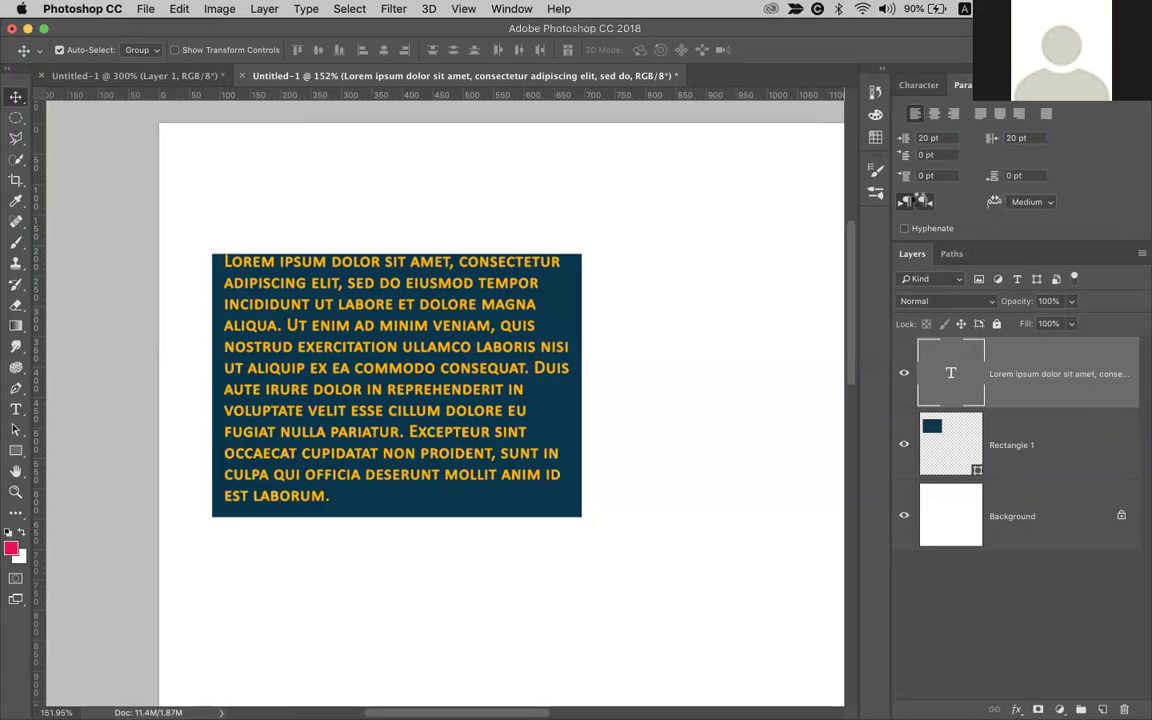
pyautogui.click(904, 203)
pyautogui.click(925, 202)
pyautogui.click(903, 203)
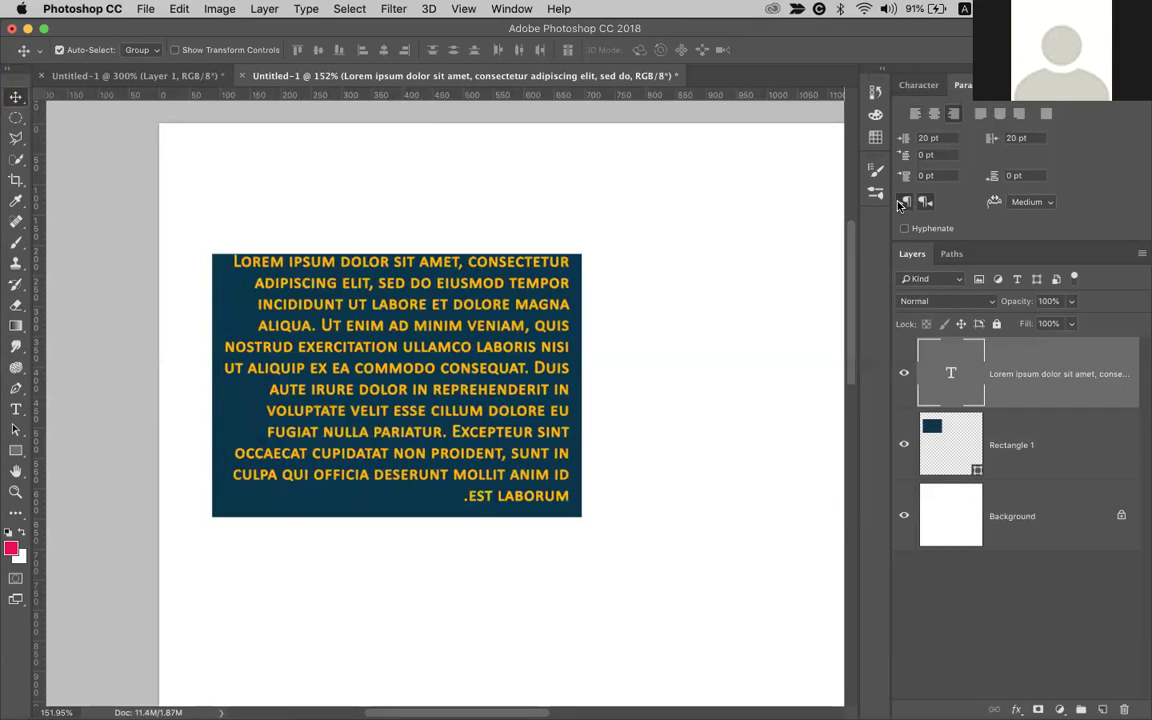
pyautogui.click(904, 202)
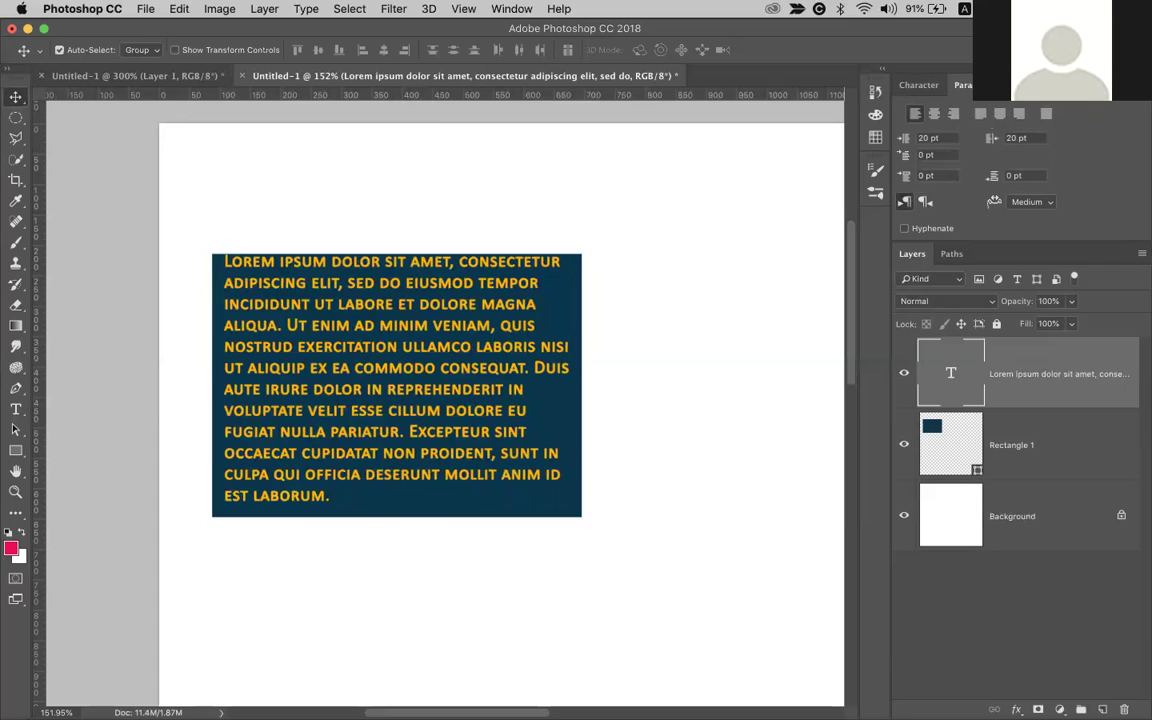
# Delete the Lorem ipsum text layer and the dark blue rectangle, leaving only the Background layer
pyautogui.click(918, 85)
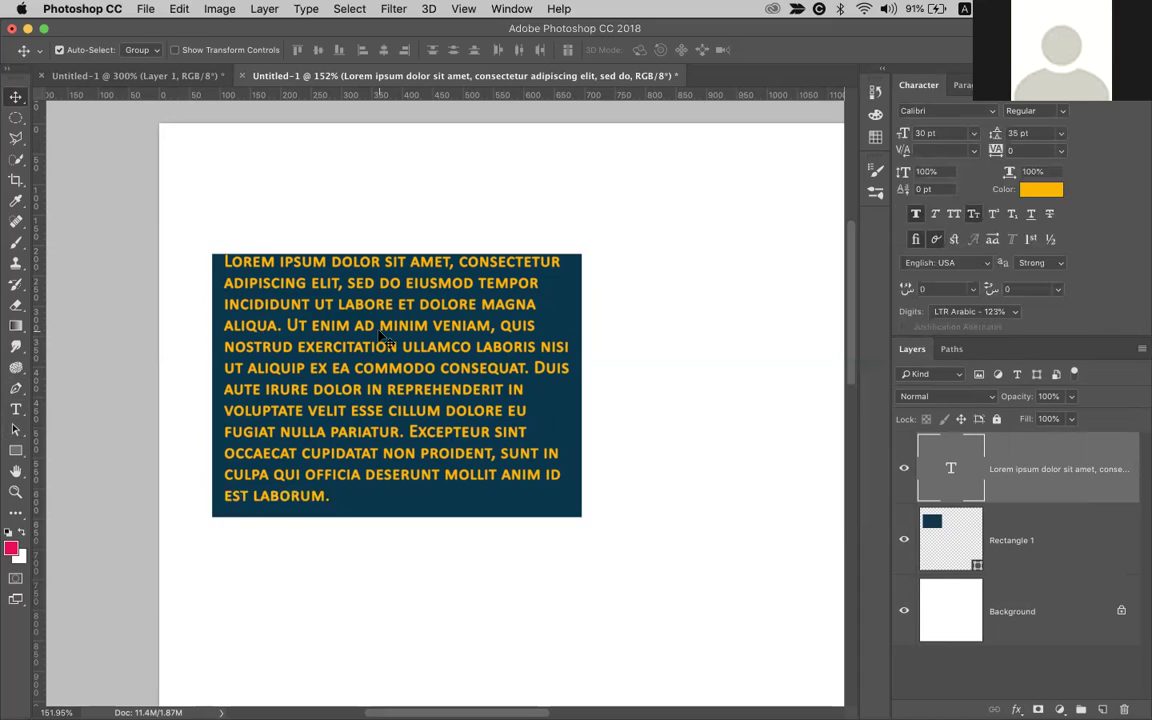
pyautogui.press('Delete')
pyautogui.press('Delete')
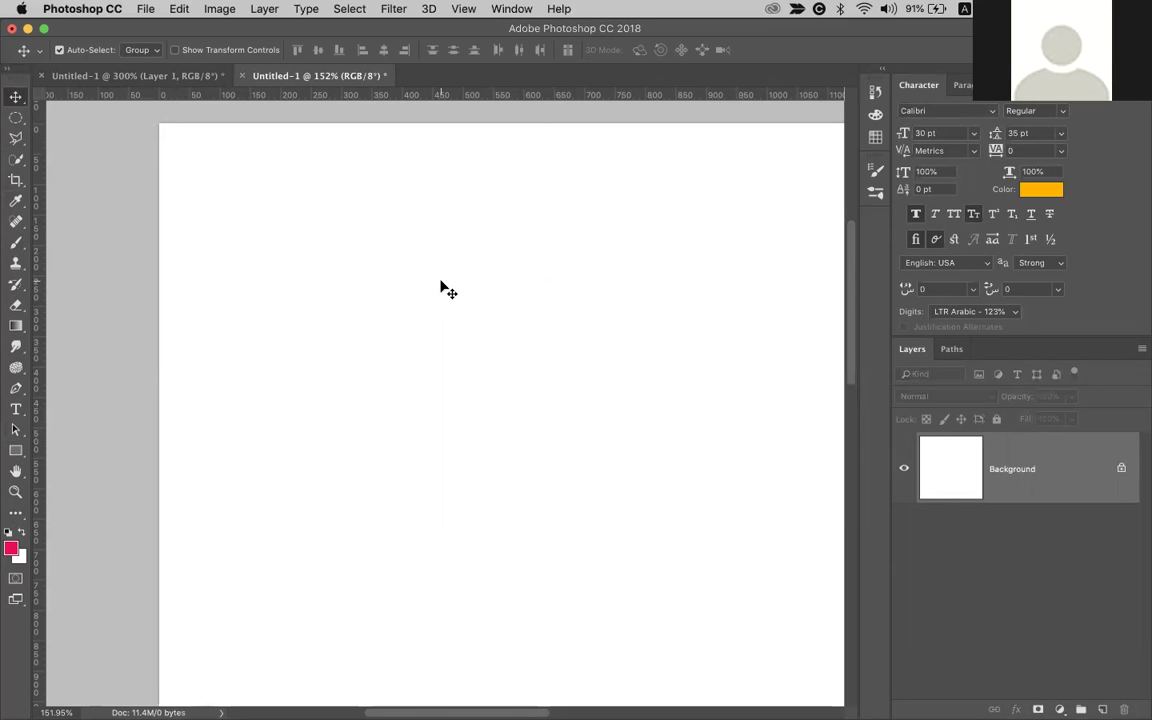
# Draw a closed four-sided pink shape about 388 by 299 px with the Pen tool in Shape mode
pyautogui.press('p')
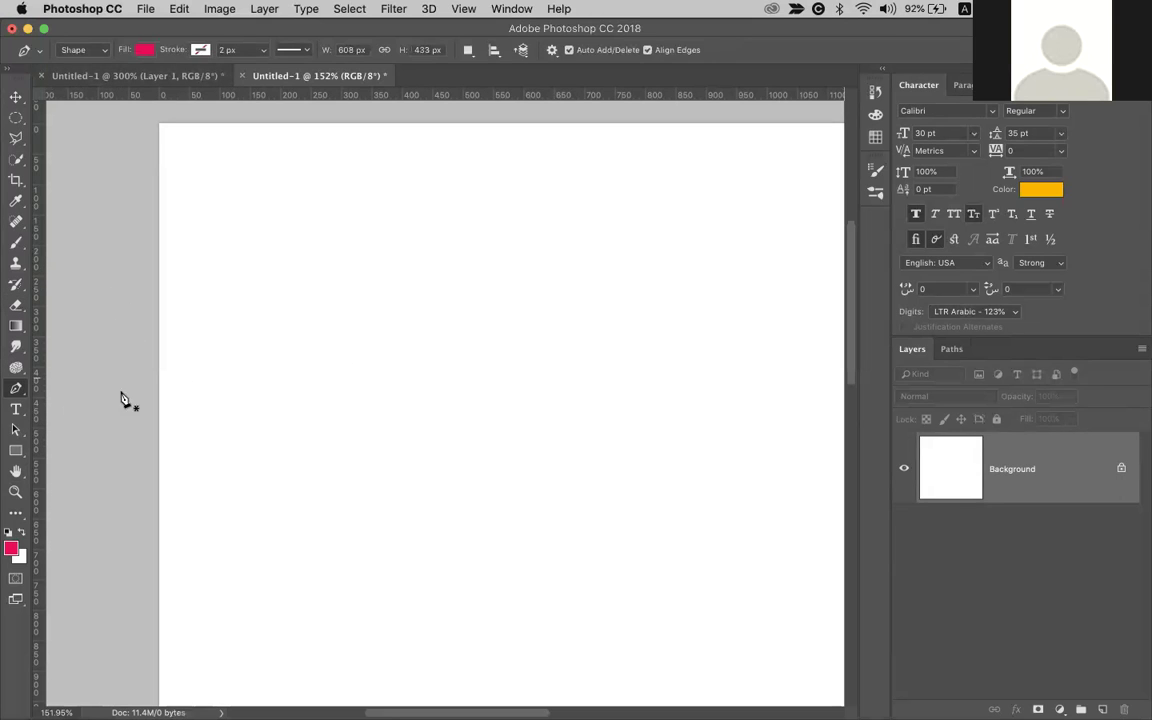
pyautogui.click(79, 50)
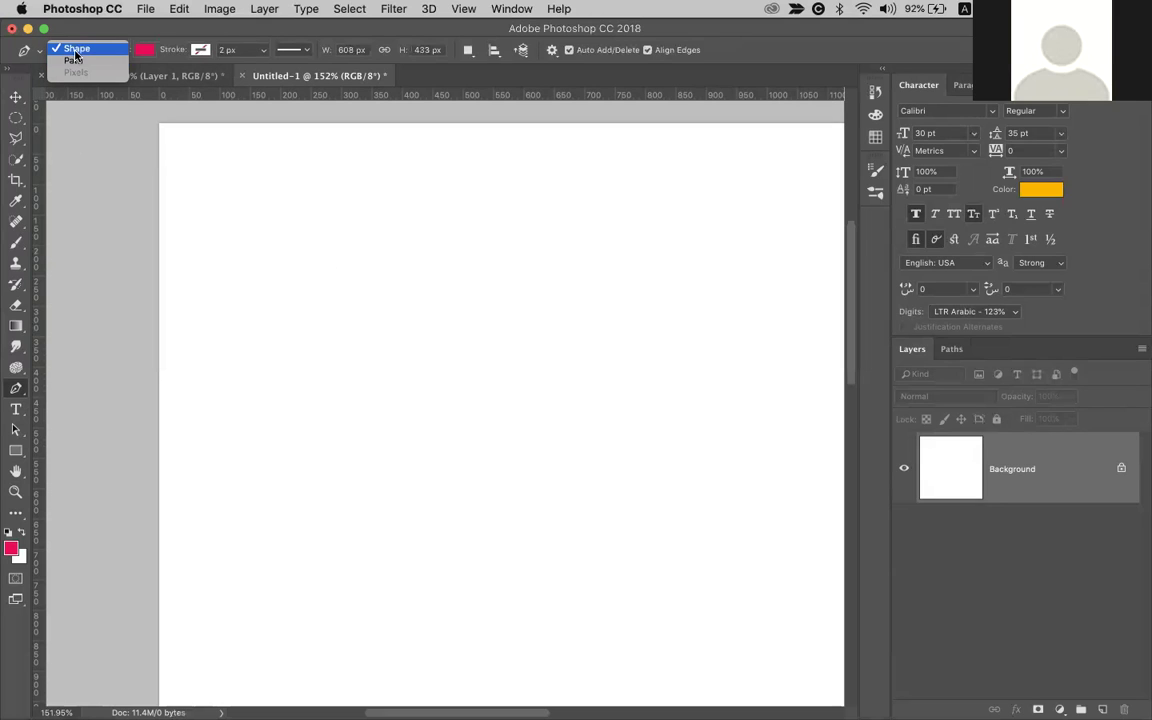
pyautogui.click(76, 50)
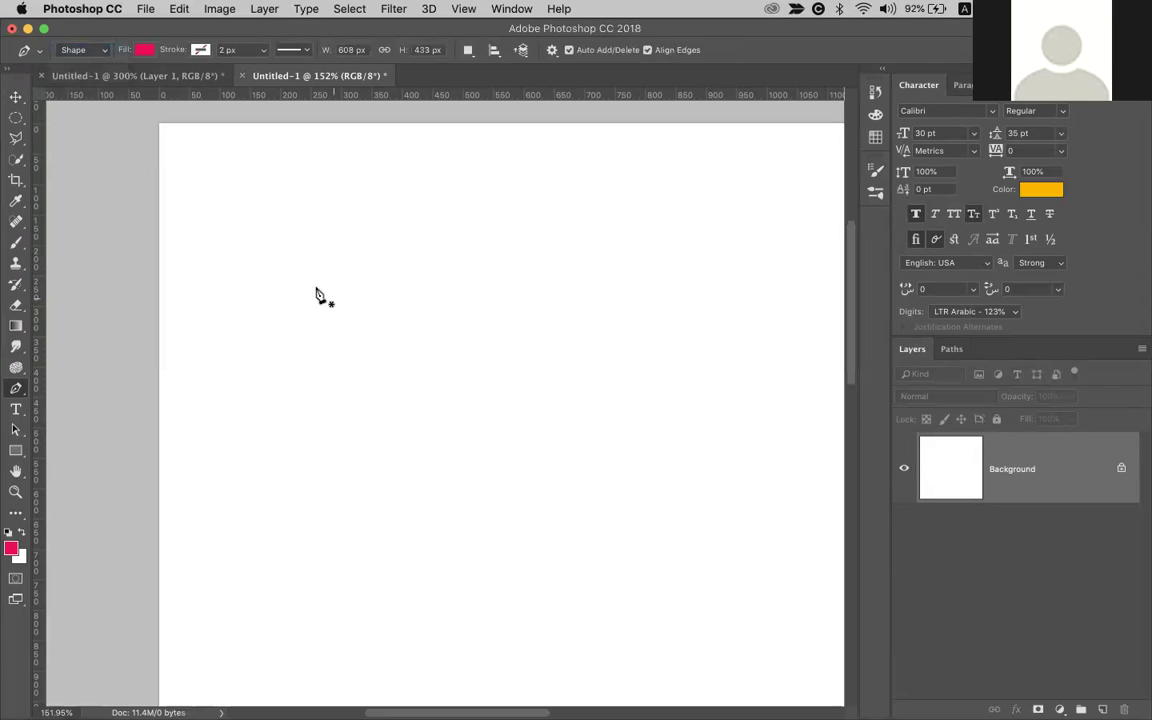
pyautogui.click(282, 273)
pyautogui.click(496, 273)
pyautogui.click(496, 455)
pyautogui.click(262, 455)
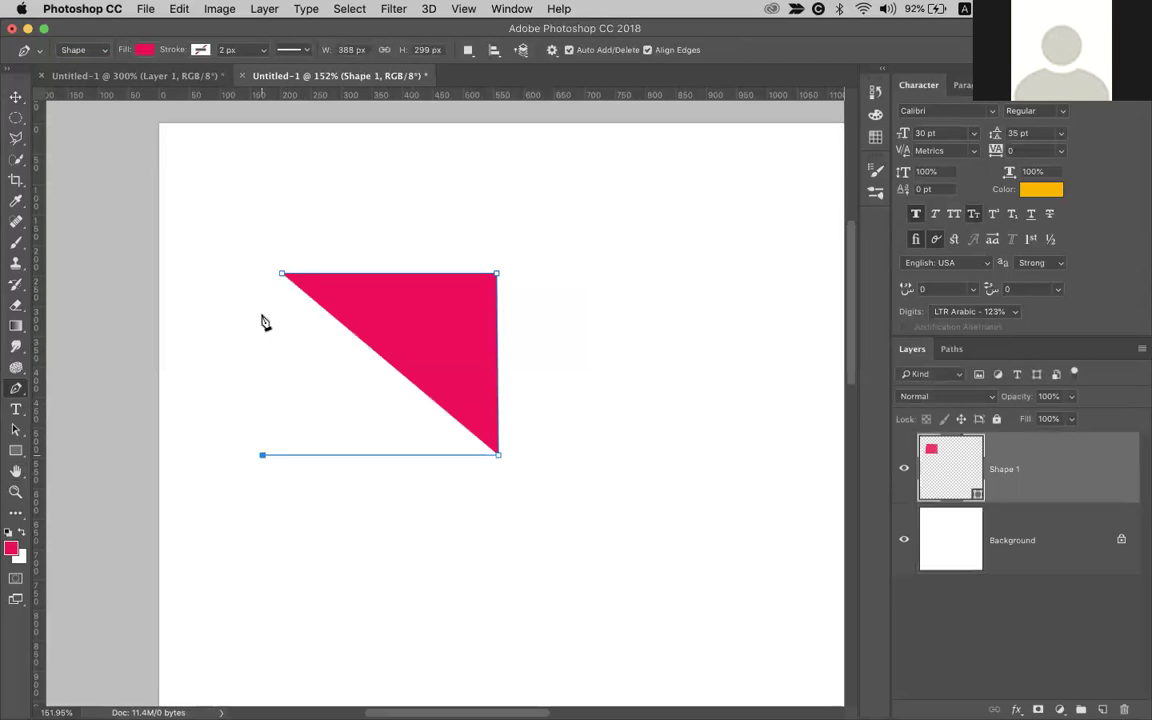
pyautogui.click(282, 274)
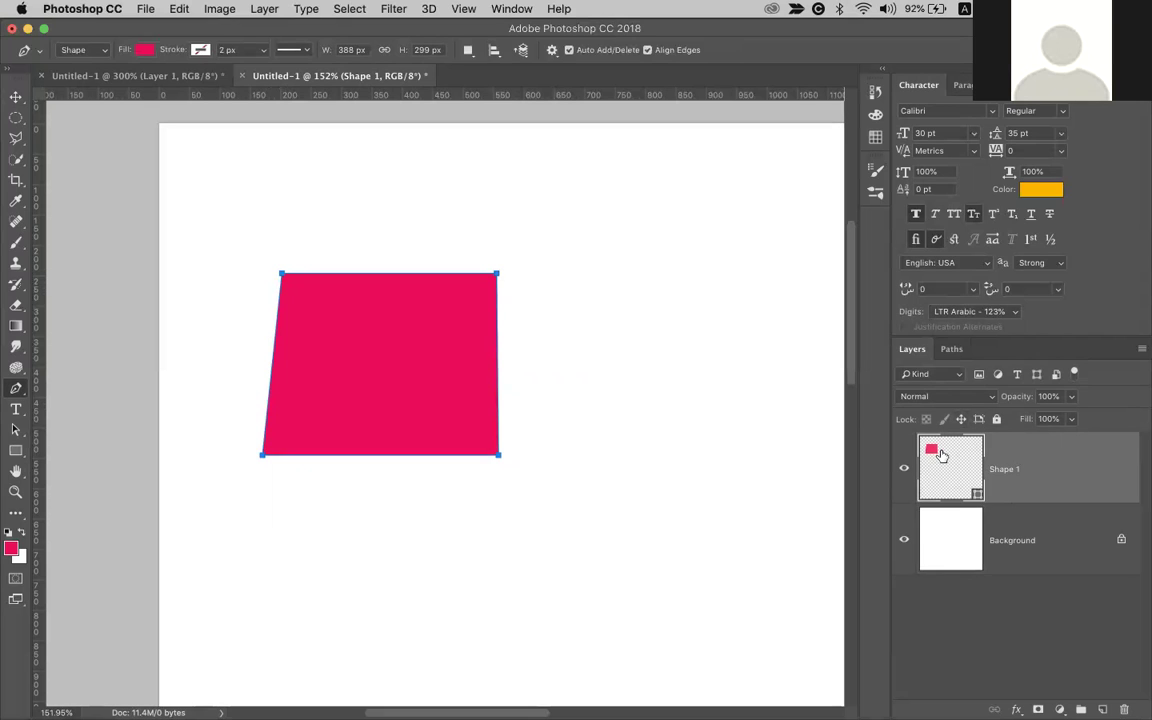
# Draw a closed four-sided path beside the pink shape with the Pen tool in Path mode
pyautogui.click(88, 49)
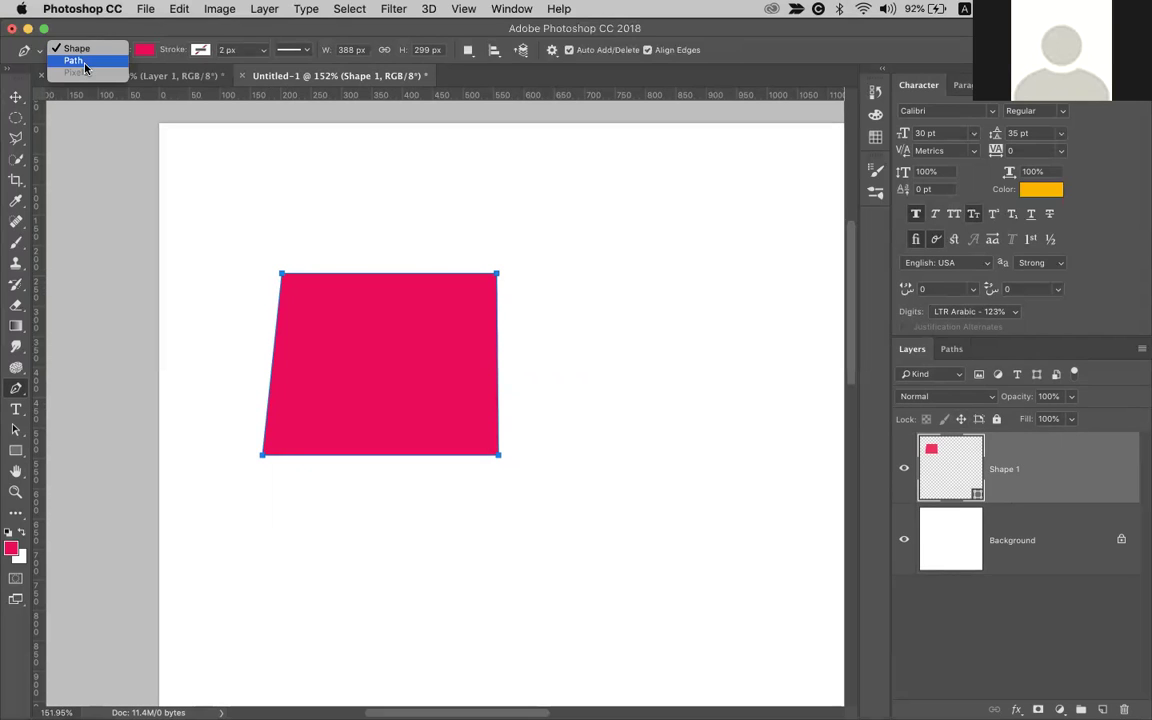
pyautogui.click(83, 62)
pyautogui.click(520, 277)
pyautogui.click(731, 278)
pyautogui.click(731, 520)
pyautogui.click(524, 518)
pyautogui.click(520, 278)
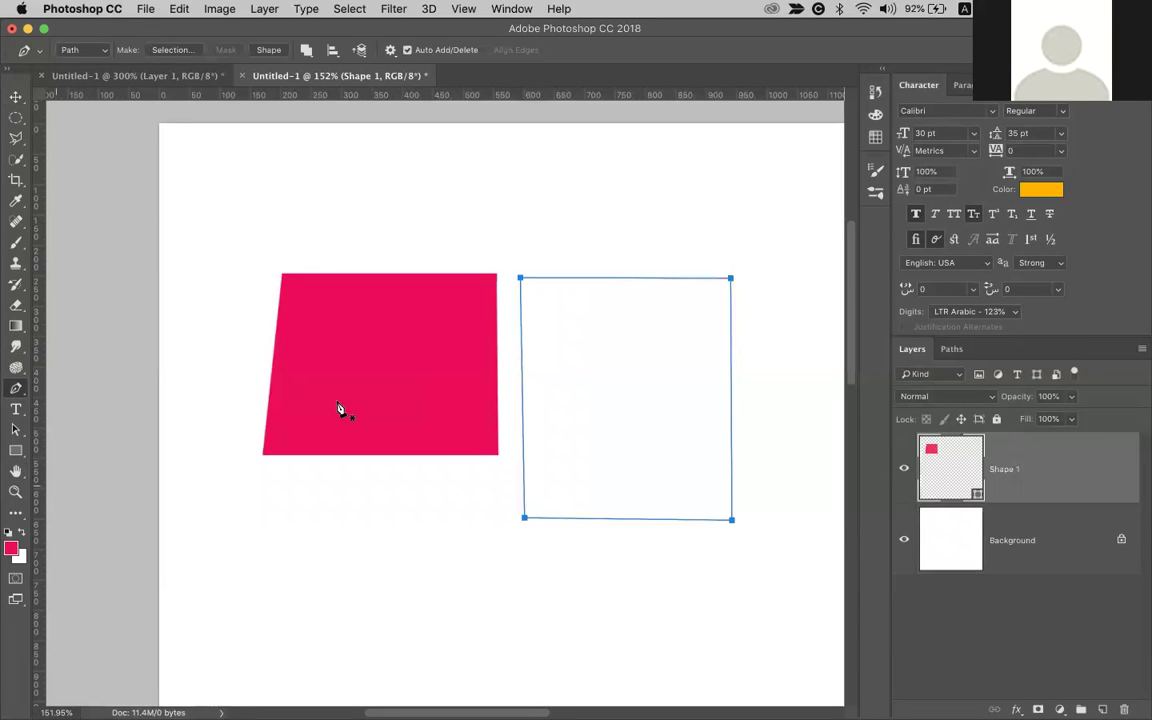
# Return the Pen tool to Shape mode and draw a closed four-sided shape above the pink one
pyautogui.click(80, 50)
pyautogui.click(79, 38)
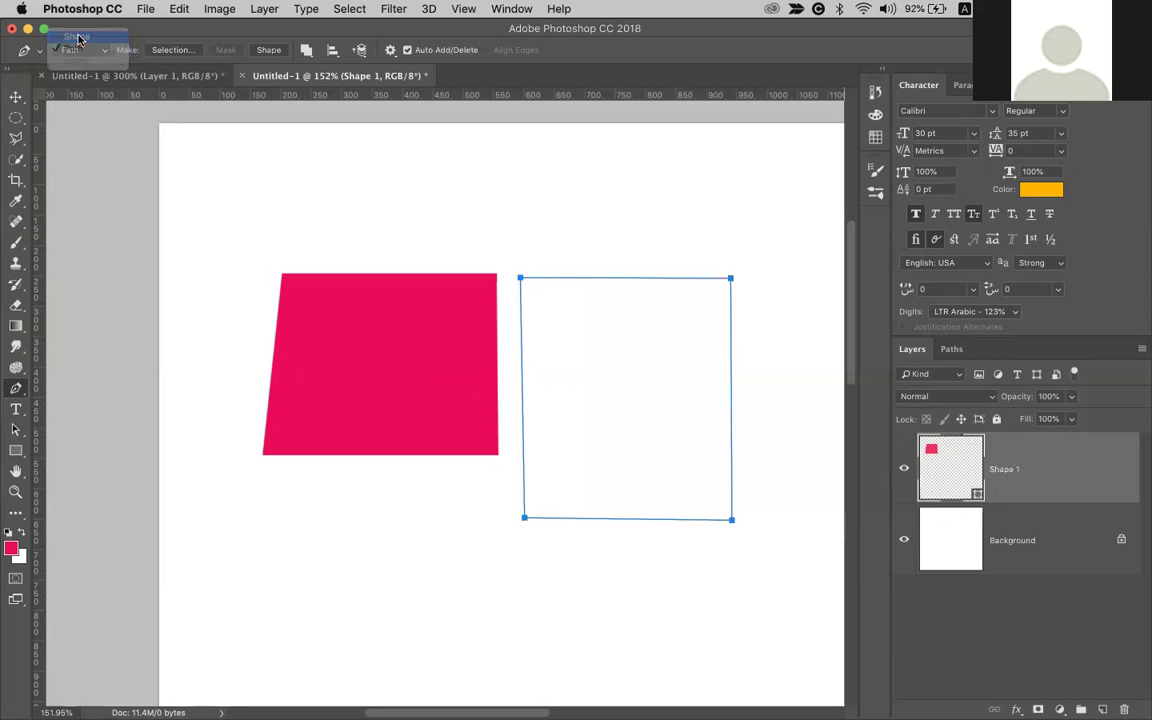
pyautogui.click(264, 186)
pyautogui.click(628, 187)
pyautogui.click(620, 255)
pyautogui.click(340, 246)
pyautogui.click(264, 187)
# Delete the new pen shape and the remaining pink shape, leaving only the Background layer
pyautogui.press('v')
pyautogui.click(275, 257)
pyautogui.click(391, 211)
pyautogui.press('Delete')
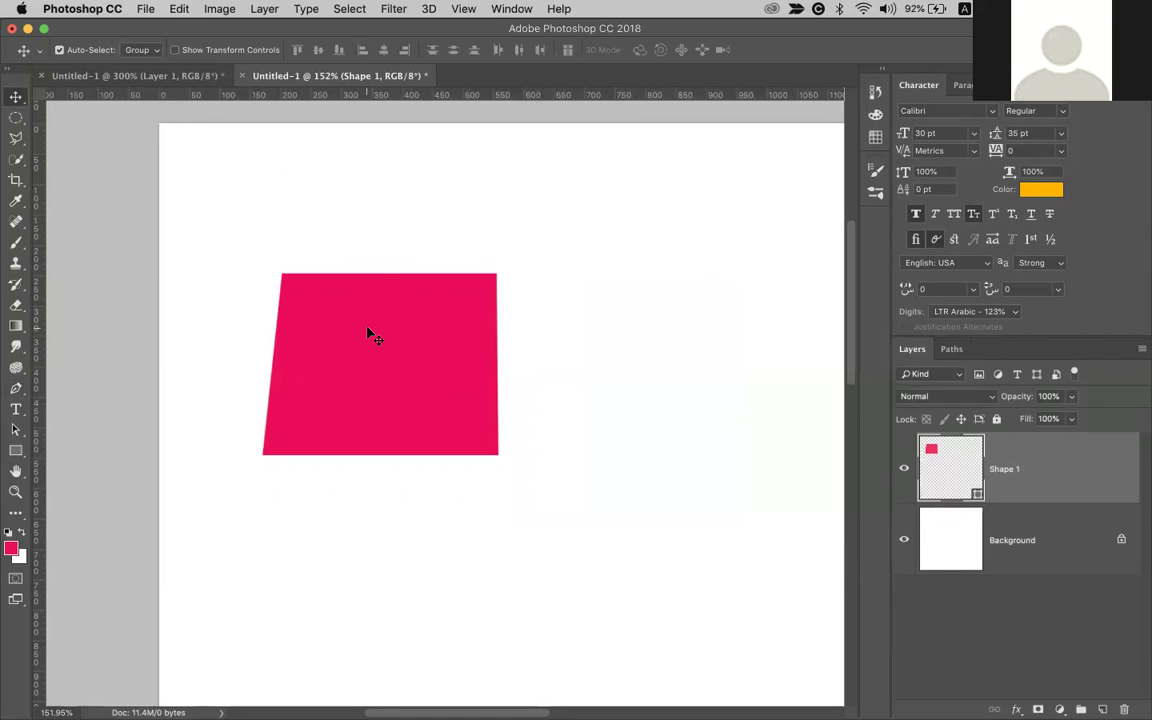
pyautogui.press('Delete')
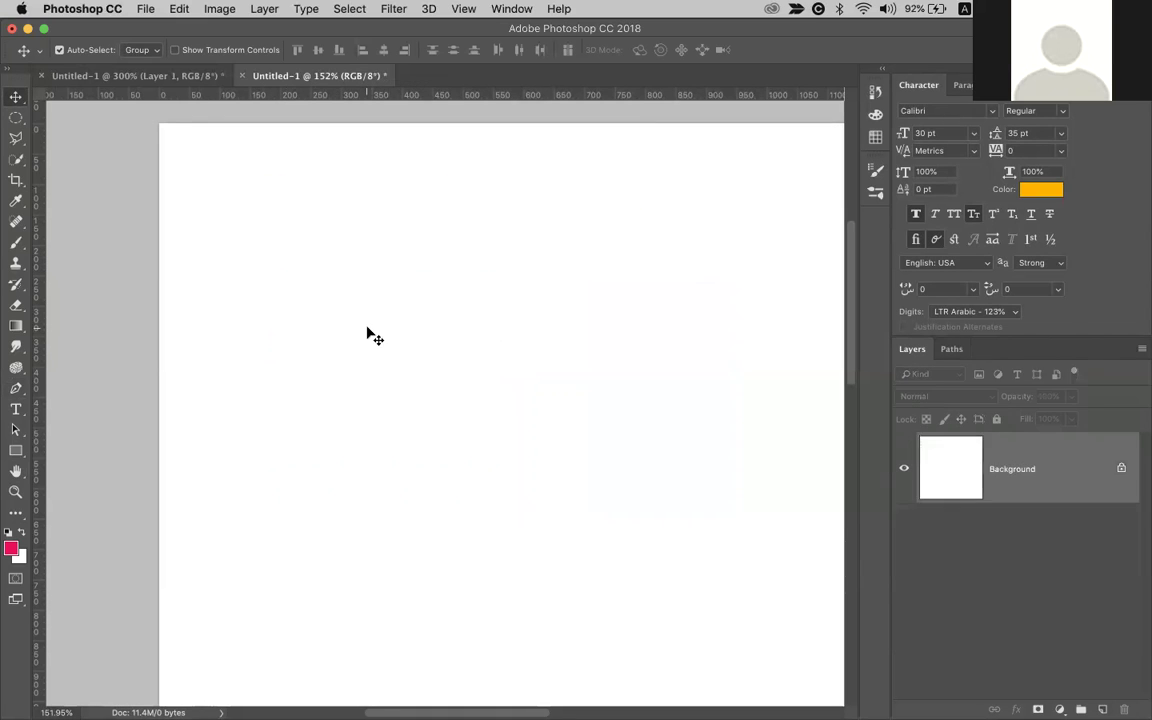
# Draw a pink rectangle about 163 by 406 px and duplicate its path within the same layer into a row of five
pyautogui.click(16, 452)
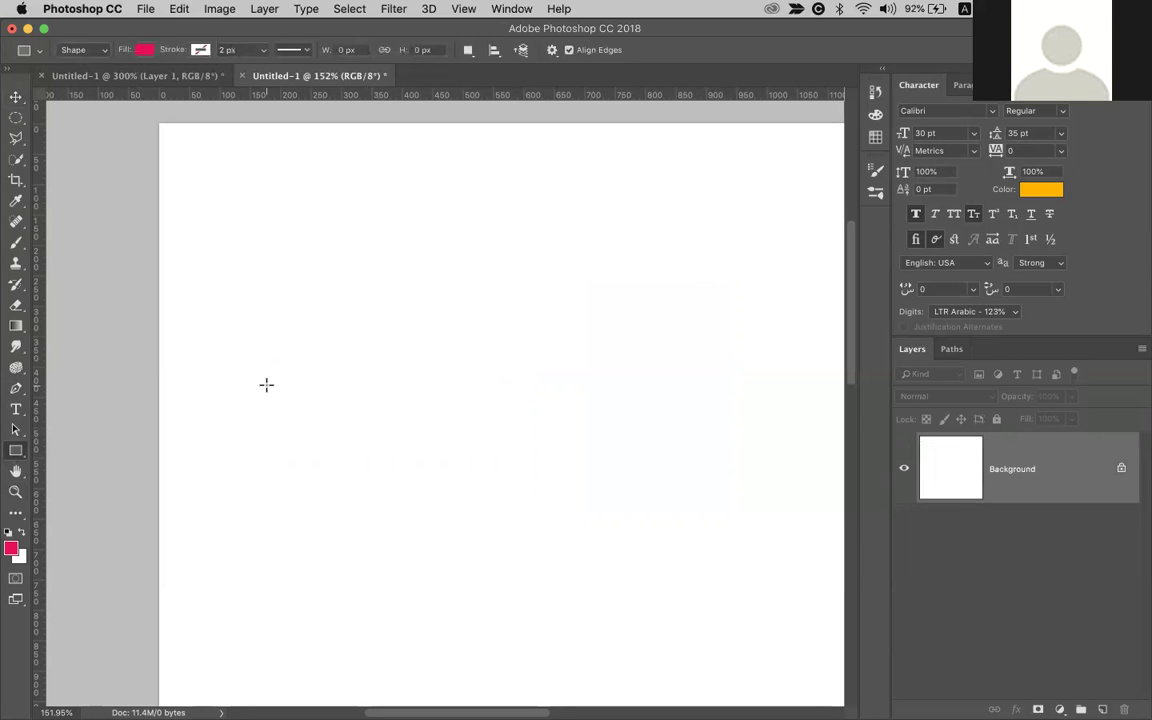
pyautogui.moveTo(258, 247); pyautogui.dragTo(356, 492)
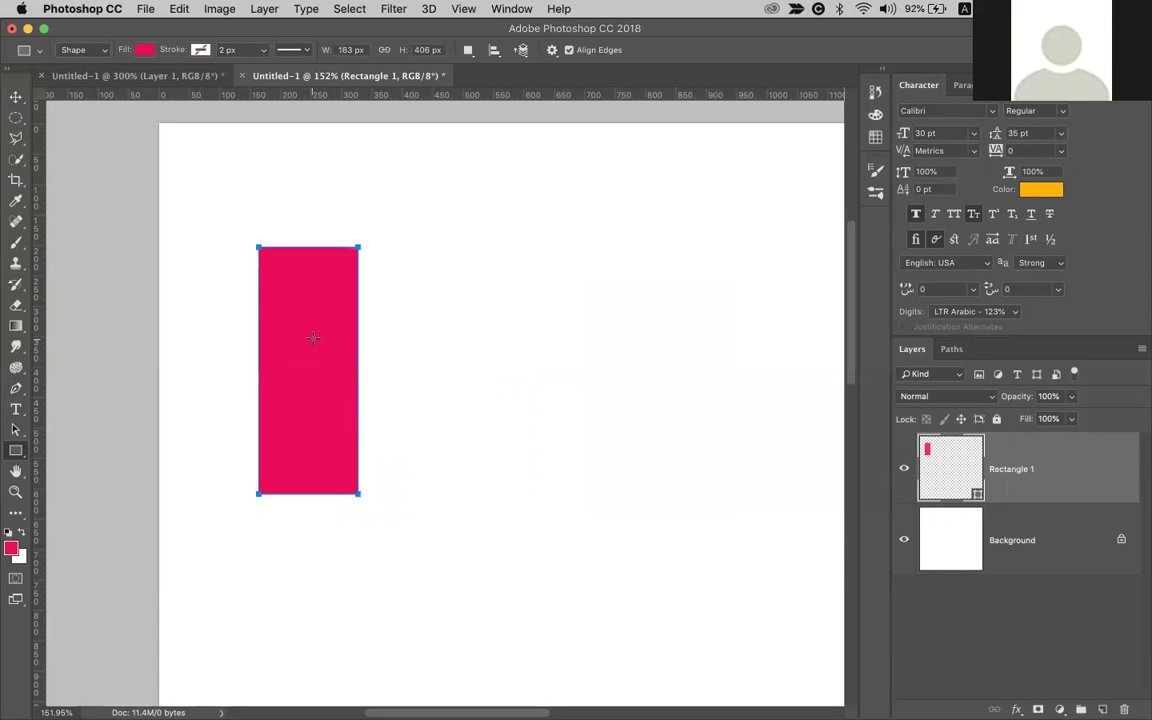
pyautogui.press('v')
pyautogui.press('a')
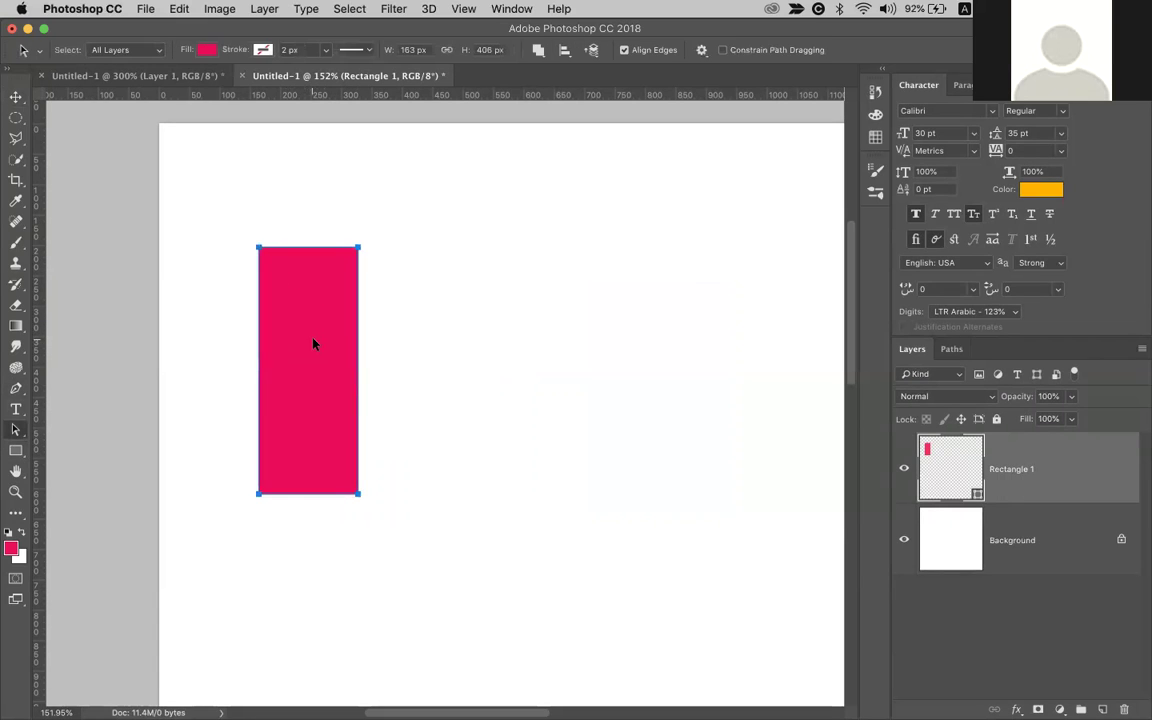
pyautogui.moveTo(307, 344); pyautogui.dragTo(532, 340)
pyautogui.moveTo(532, 340); pyautogui.dragTo(795, 314)
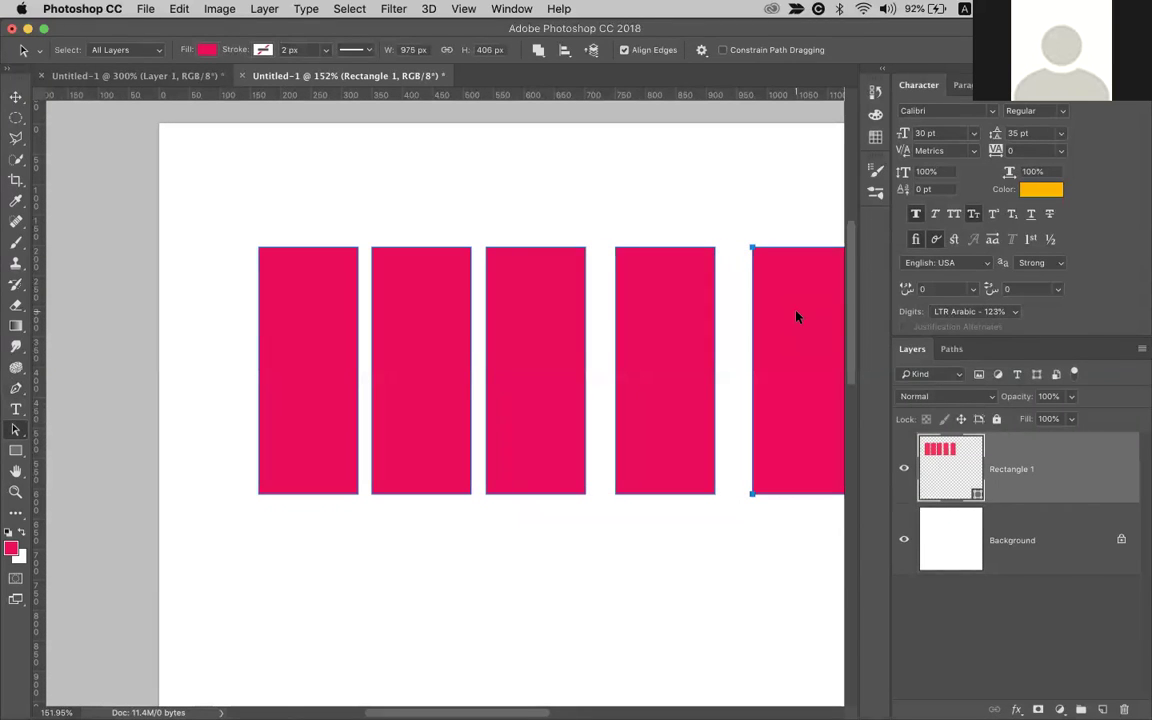
# Select the rectangles in the row with the Path Selection tool and delete them
pyautogui.press('v')
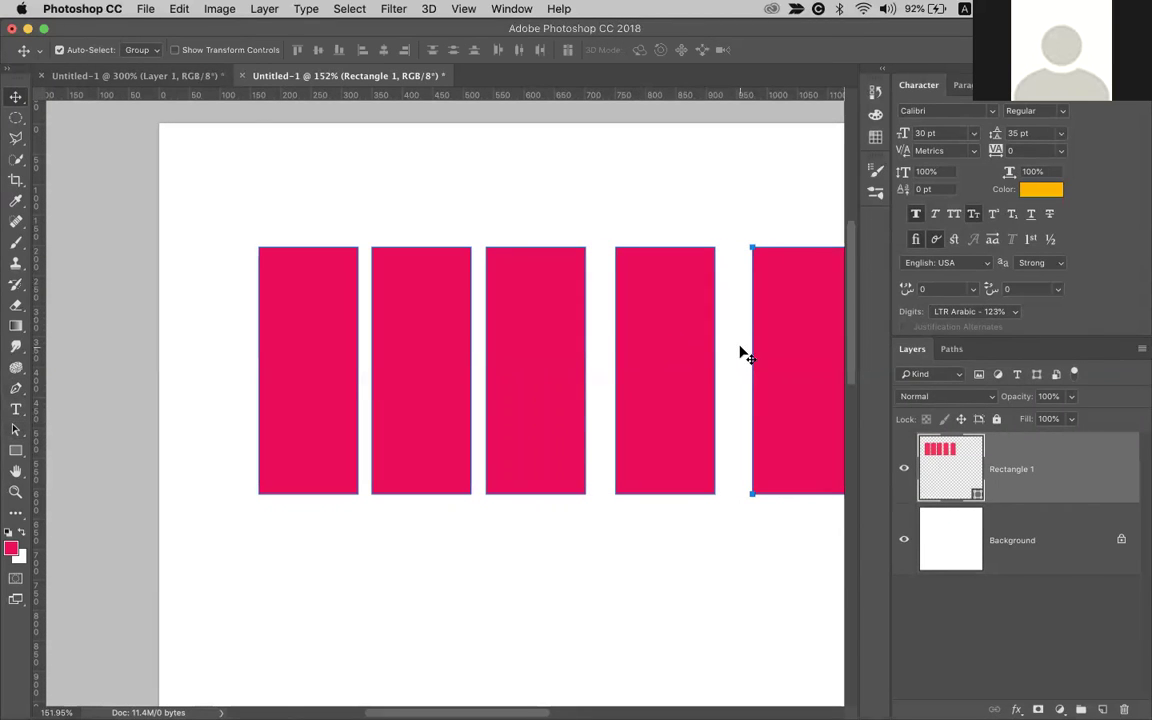
pyautogui.press('a')
pyautogui.keyDown('shift'); pyautogui.click(620, 368); pyautogui.keyUp('shift')
pyautogui.keyDown('shift'); pyautogui.click(514, 368); pyautogui.keyUp('shift')
pyautogui.keyDown('shift'); pyautogui.click(372, 380); pyautogui.keyUp('shift')
pyautogui.keyDown('shift'); pyautogui.click(337, 383); pyautogui.keyUp('shift')
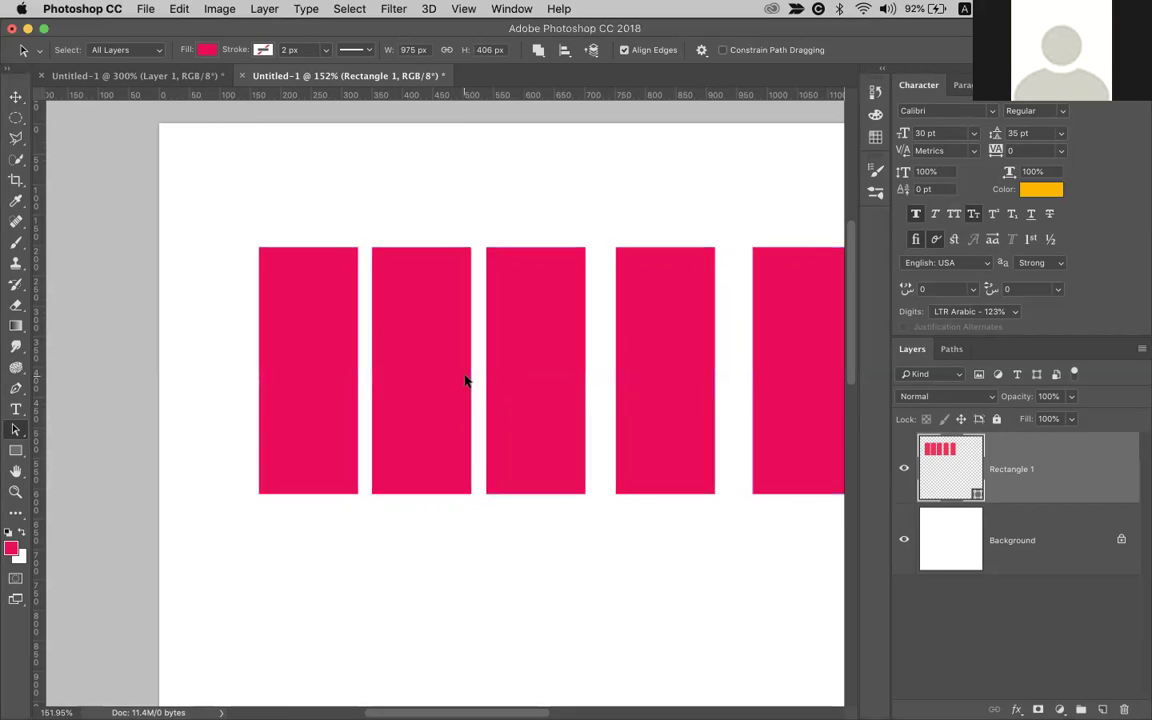
pyautogui.press('BackSpace')
# Draw a smaller pink rectangle and duplicate it with the Move tool into a row of five separate layers
pyautogui.click(15, 450)
pyautogui.moveTo(211, 206); pyautogui.dragTo(302, 395)
pyautogui.press('v')
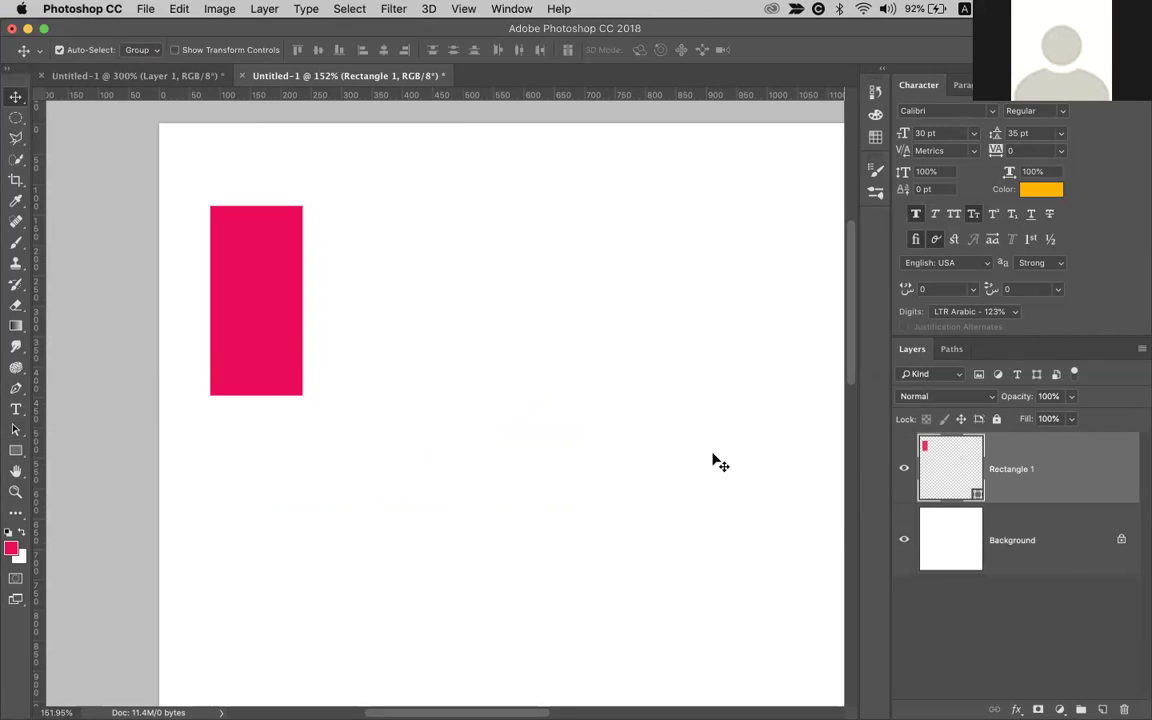
pyautogui.moveTo(257, 326); pyautogui.dragTo(375, 316)
pyautogui.moveTo(583, 310); pyautogui.dragTo(722, 321)
pyautogui.moveTo(635, 320); pyautogui.dragTo(500, 322)
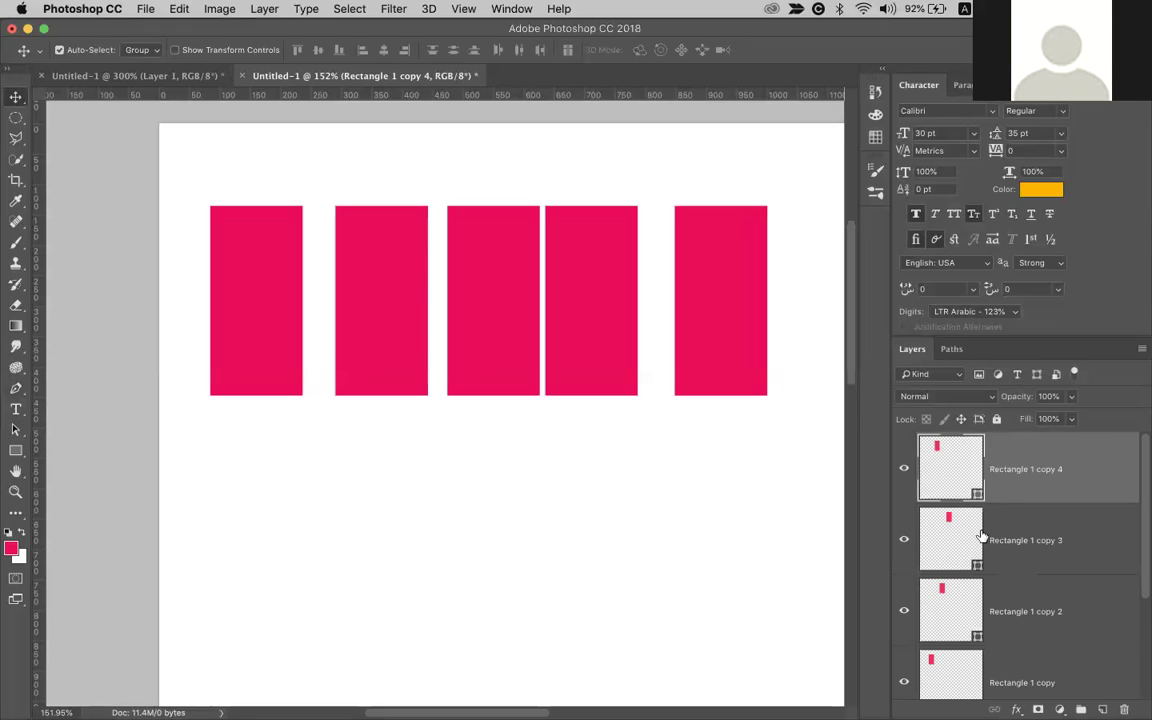
# Select the five rectangle layers, distribute them by their left edges, and delete them
pyautogui.click(745, 298)
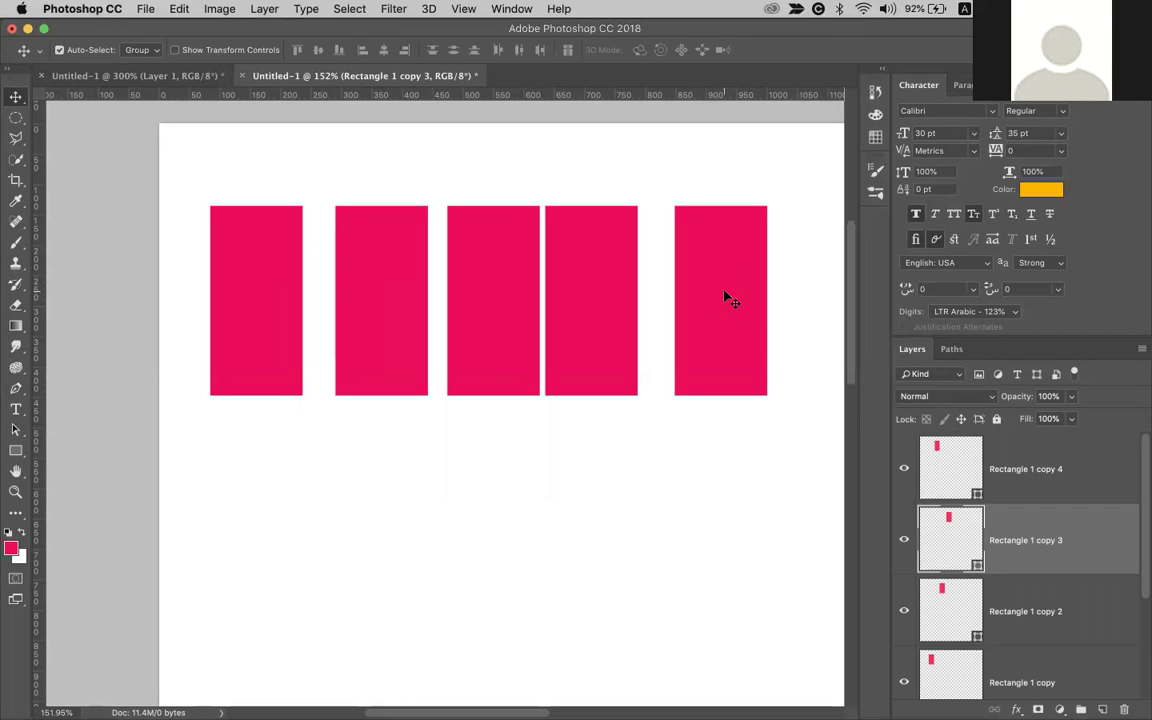
pyautogui.keyDown('shift'); pyautogui.click(590, 311); pyautogui.keyUp('shift')
pyautogui.keyDown('shift'); pyautogui.click(496, 311); pyautogui.keyUp('shift')
pyautogui.keyDown('shift'); pyautogui.click(375, 310); pyautogui.keyUp('shift')
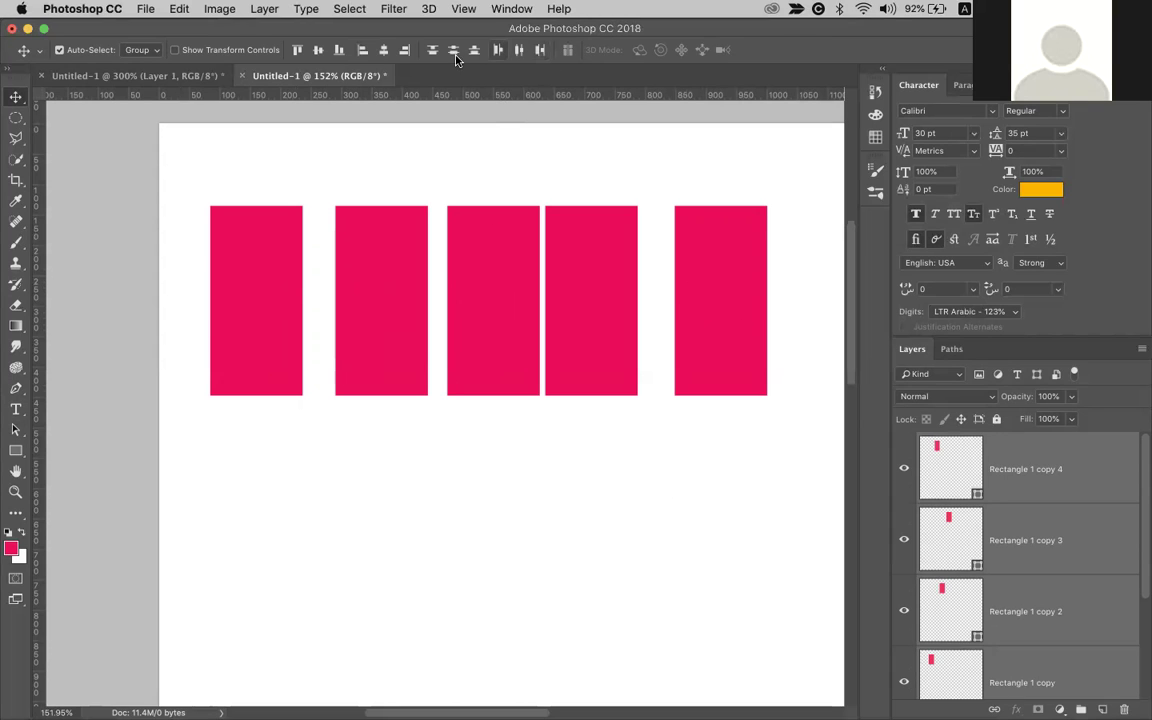
pyautogui.click(500, 50)
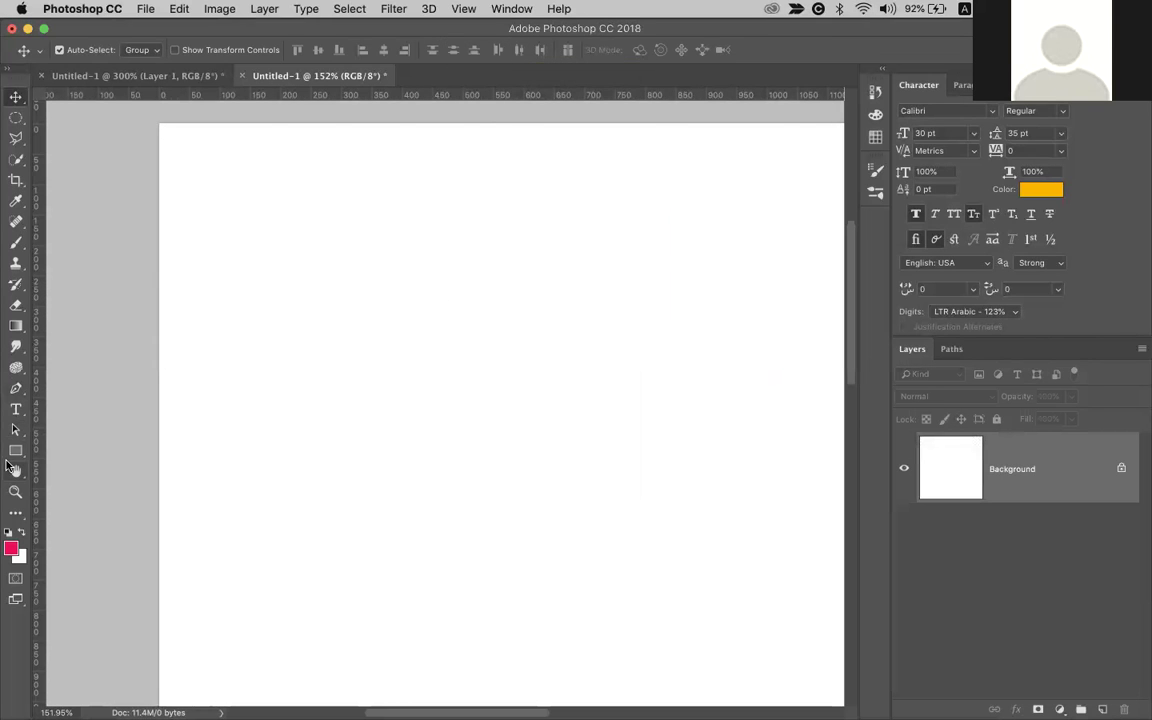
# Draw a pink rectangle about 149 by 269 px and duplicate its path within one layer into a row of five
pyautogui.press('u')
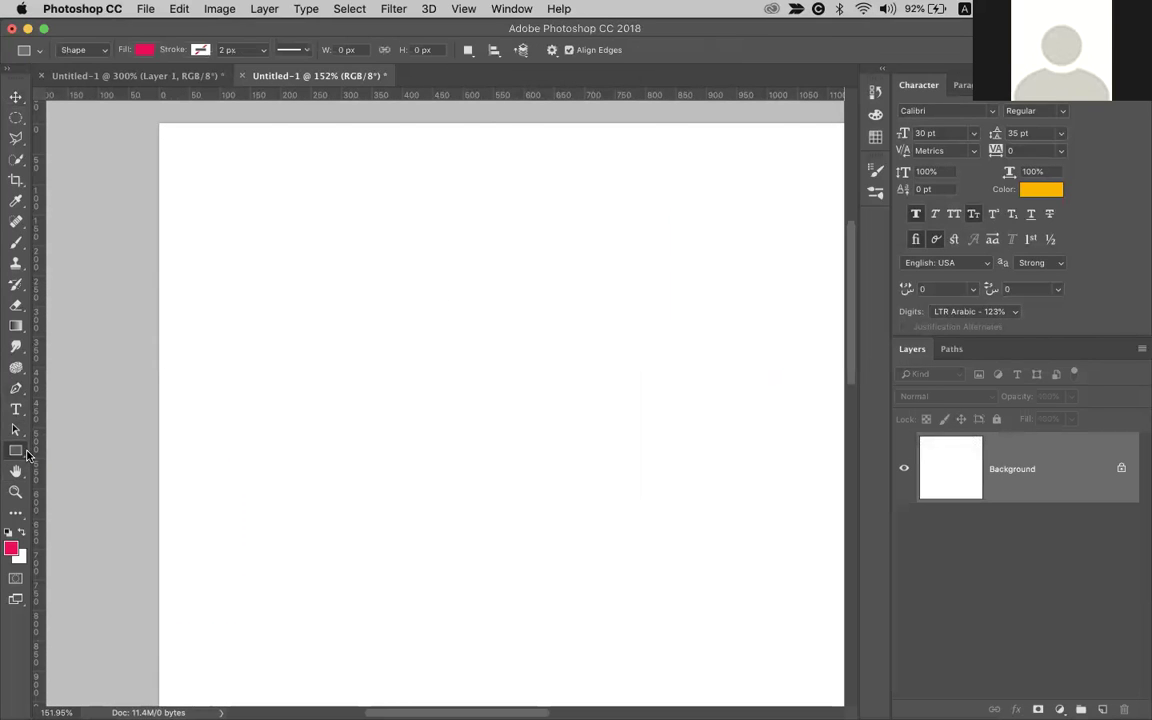
pyautogui.moveTo(252, 251); pyautogui.dragTo(340, 413)
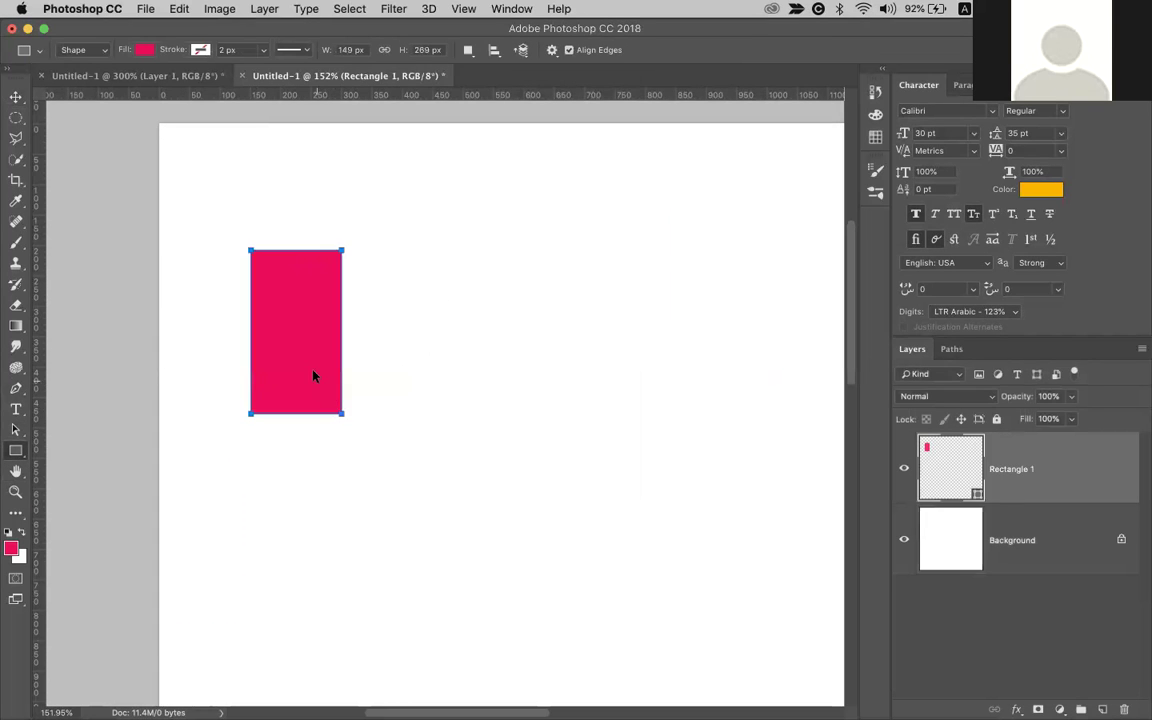
pyautogui.press('a')
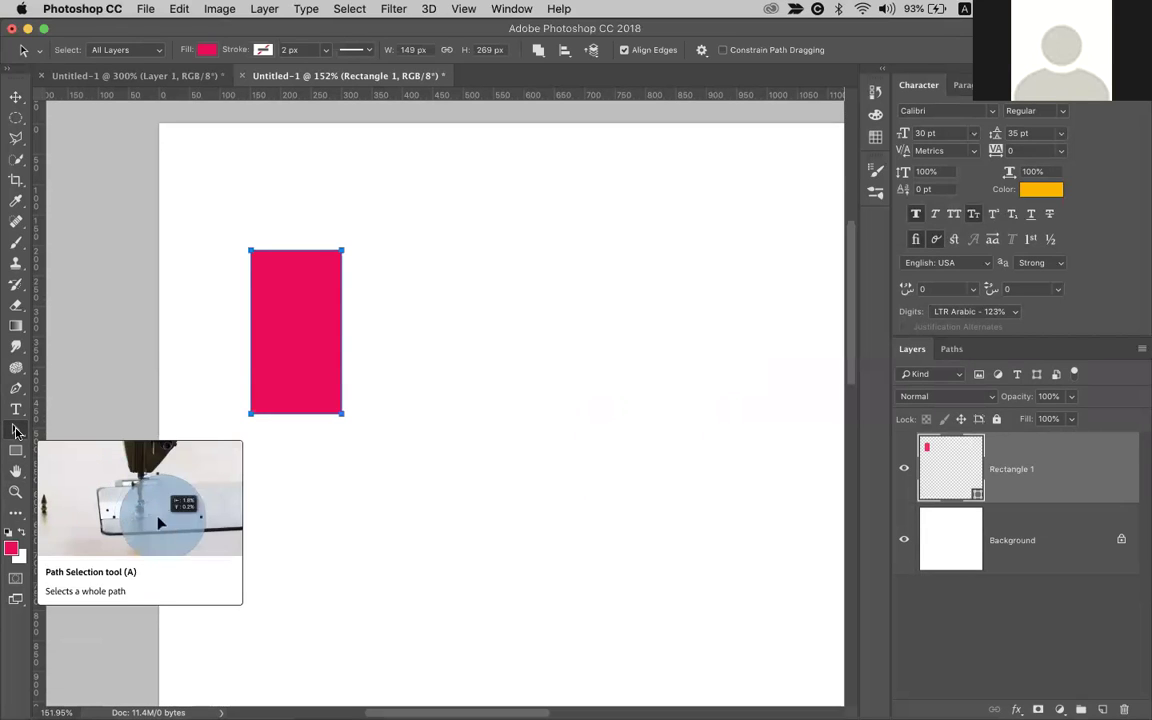
pyautogui.click(14, 431)
pyautogui.click(289, 370)
pyautogui.moveTo(330, 362); pyautogui.dragTo(766, 339)
# Select all five rectangle paths and space them evenly with Distribute Widths
pyautogui.keyDown('shift'); pyautogui.click(635, 357); pyautogui.keyUp('shift')
pyautogui.keyDown('shift'); pyautogui.click(506, 365); pyautogui.keyUp('shift')
pyautogui.keyDown('shift'); pyautogui.click(378, 365); pyautogui.keyUp('shift')
pyautogui.keyDown('shift'); pyautogui.click(314, 376); pyautogui.keyUp('shift')
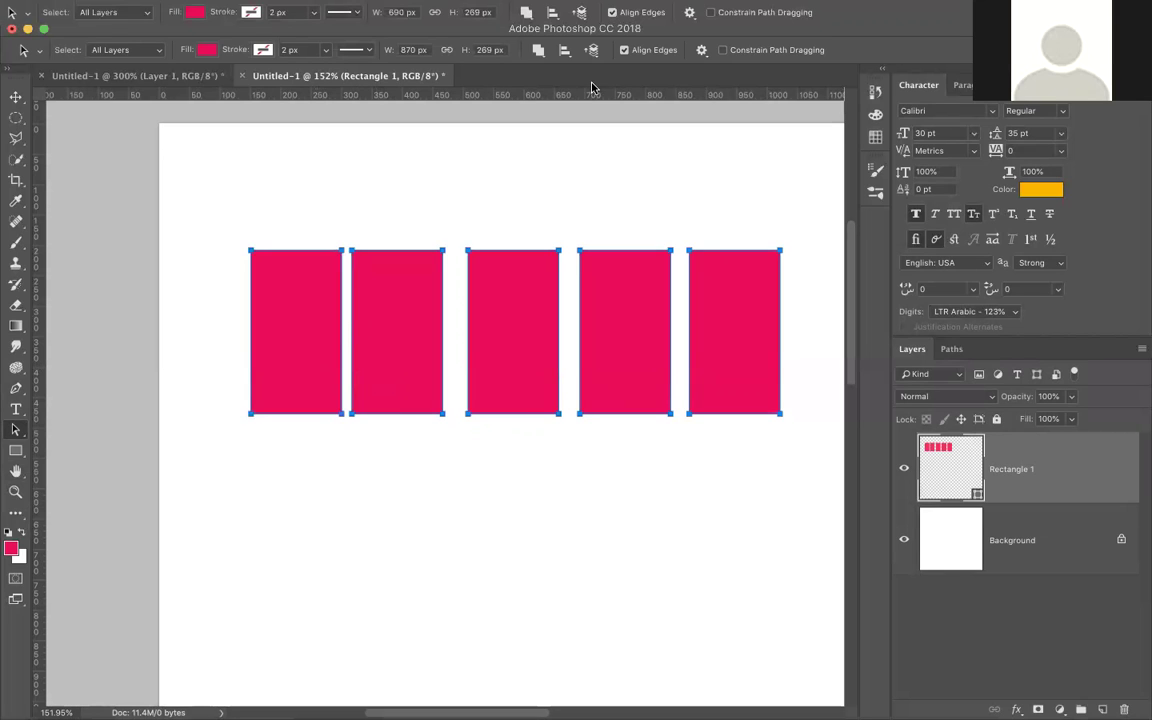
pyautogui.click(565, 50)
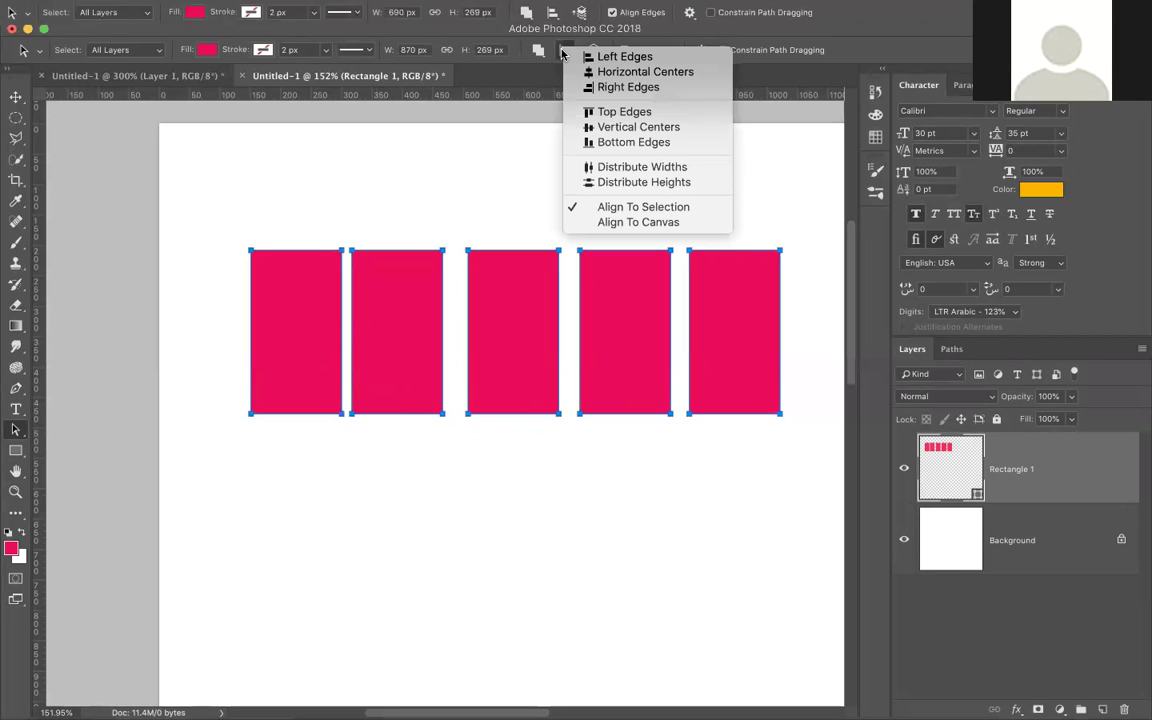
pyautogui.click(608, 172)
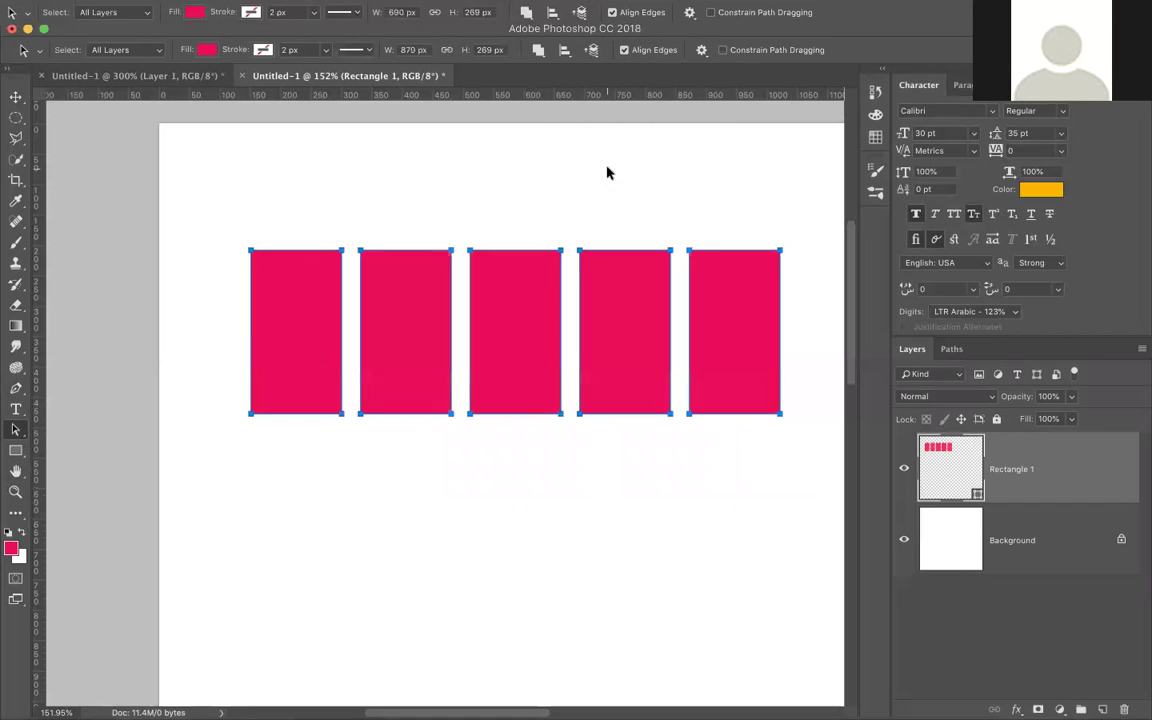
# Select and deselect the individual rectangle paths to examine how they behave within the single shape layer
pyautogui.press('Return')
pyautogui.click(534, 336)
pyautogui.click(334, 329)
pyautogui.keyDown('shift'); pyautogui.click(418, 331); pyautogui.keyUp('shift')
pyautogui.keyDown('shift'); pyautogui.click(520, 330); pyautogui.keyUp('shift')
pyautogui.keyDown('shift'); pyautogui.click(615, 328); pyautogui.keyUp('shift')
pyautogui.keyDown('shift'); pyautogui.click(730, 330); pyautogui.keyUp('shift')
pyautogui.keyDown('shift'); pyautogui.click(751, 333); pyautogui.keyUp('shift')
pyautogui.keyDown('shift'); pyautogui.click(512, 357); pyautogui.keyUp('shift')
pyautogui.keyDown('shift'); pyautogui.click(632, 347); pyautogui.keyUp('shift')
pyautogui.keyDown('shift'); pyautogui.click(482, 346); pyautogui.keyUp('shift')
pyautogui.keyDown('shift'); pyautogui.click(410, 342); pyautogui.keyUp('shift')
pyautogui.keyDown('shift'); pyautogui.click(330, 342); pyautogui.keyUp('shift')
pyautogui.keyDown('shift'); pyautogui.click(523, 342); pyautogui.keyUp('shift')
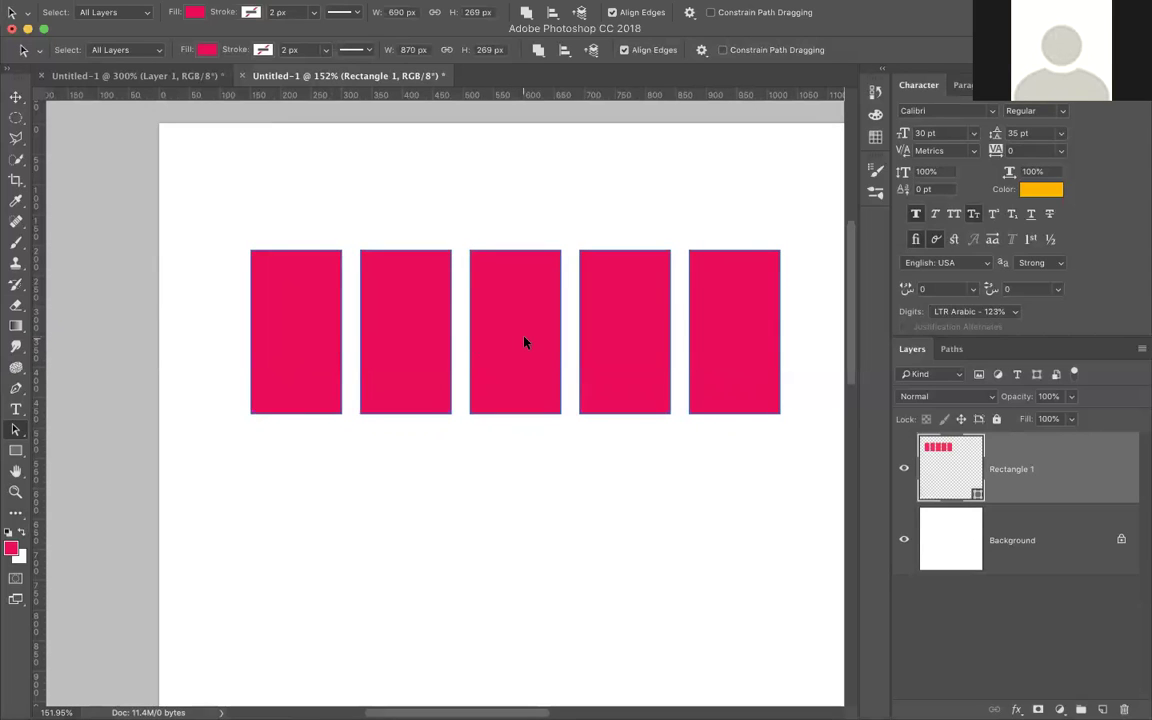
# Delete the shape layer holding the five evenly spaced rectangles
pyautogui.press('v')
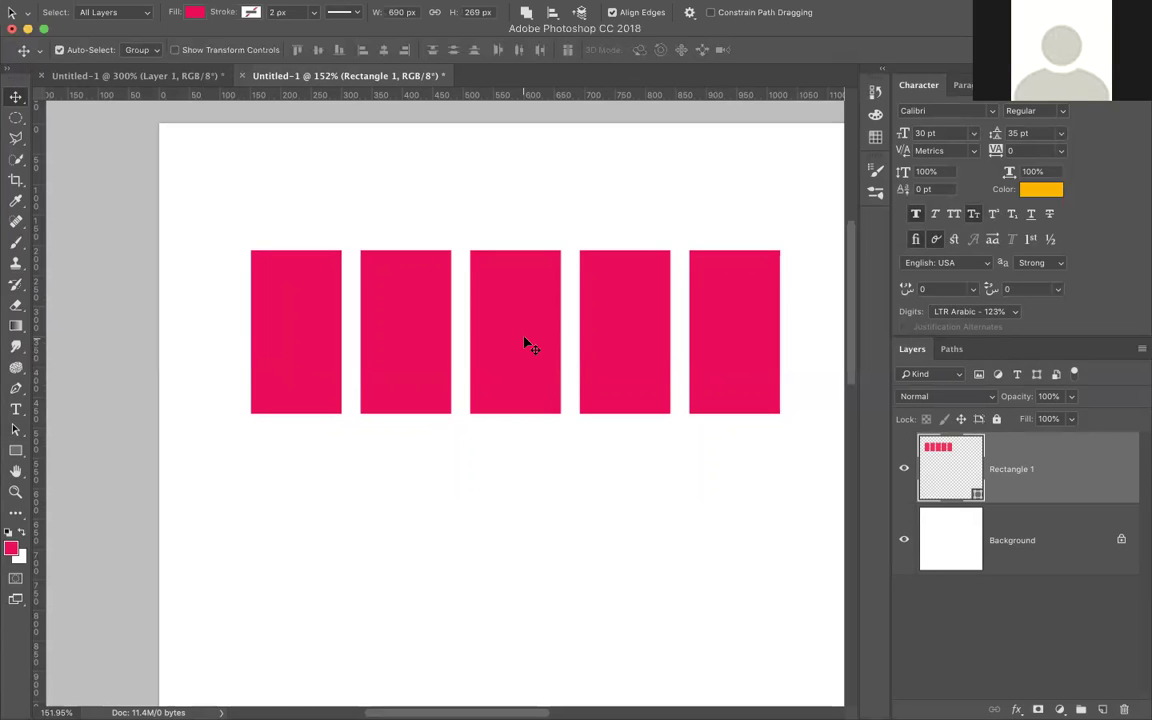
pyautogui.press('super')
pyautogui.press('BackSpace')
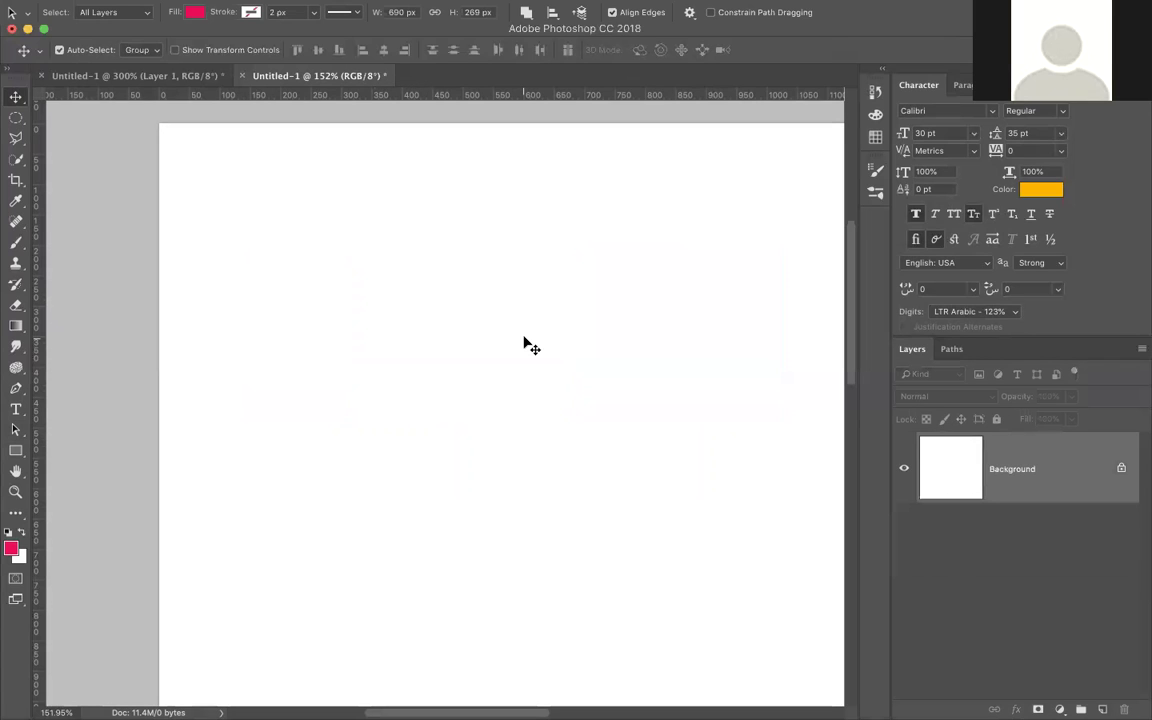
# Draw one large, nearly square pink rectangle in the upper middle of the canvas
pyautogui.press('u')
pyautogui.moveTo(410, 268); pyautogui.dragTo(615, 465)
pyautogui.press('v')
pyautogui.press('super')
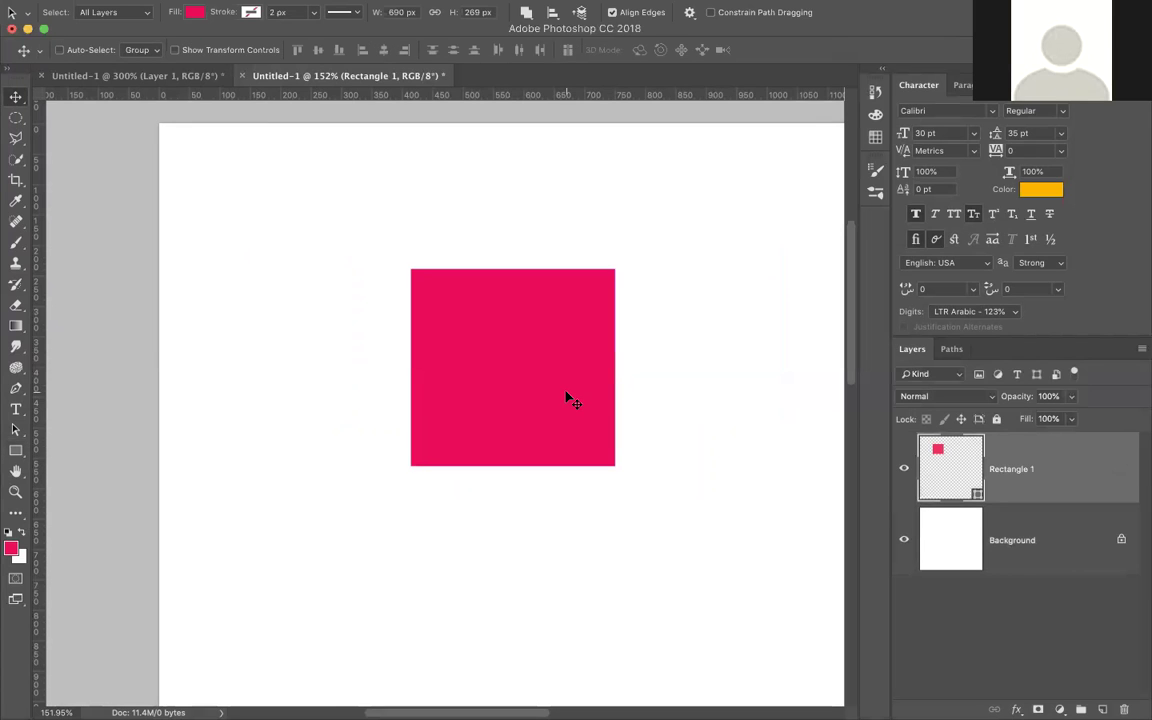
# Toggle between undoing and redoing the large pink rectangle
pyautogui.press('super+z')
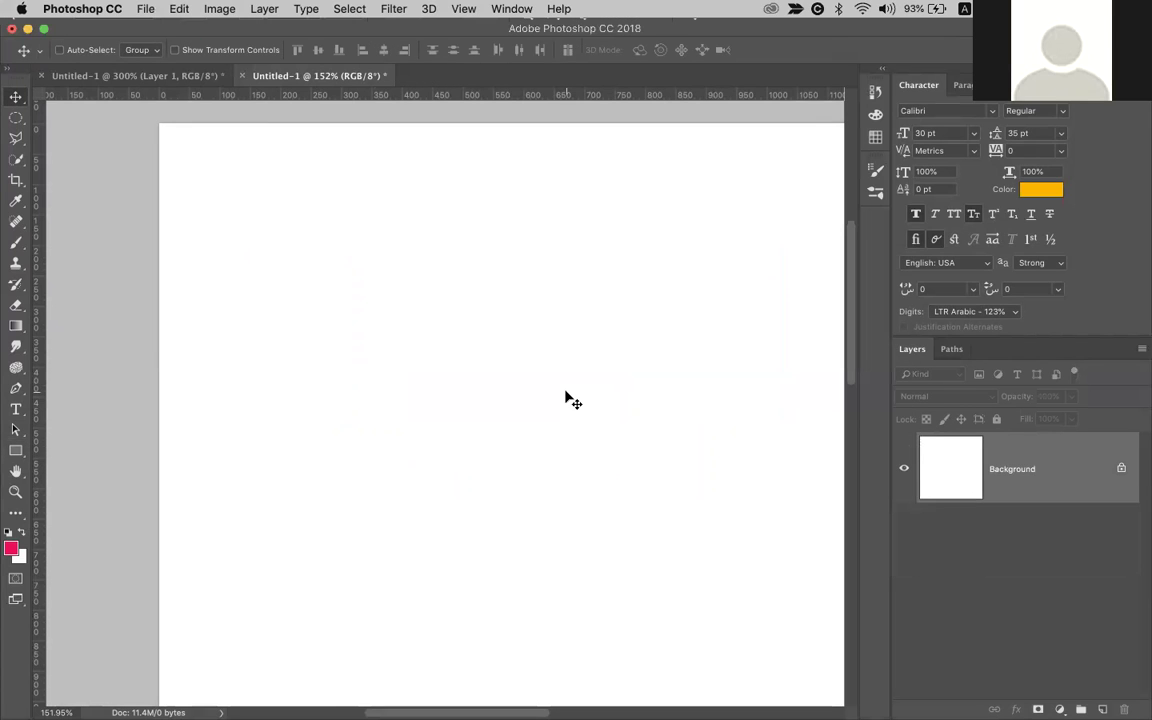
pyautogui.press('super+z')
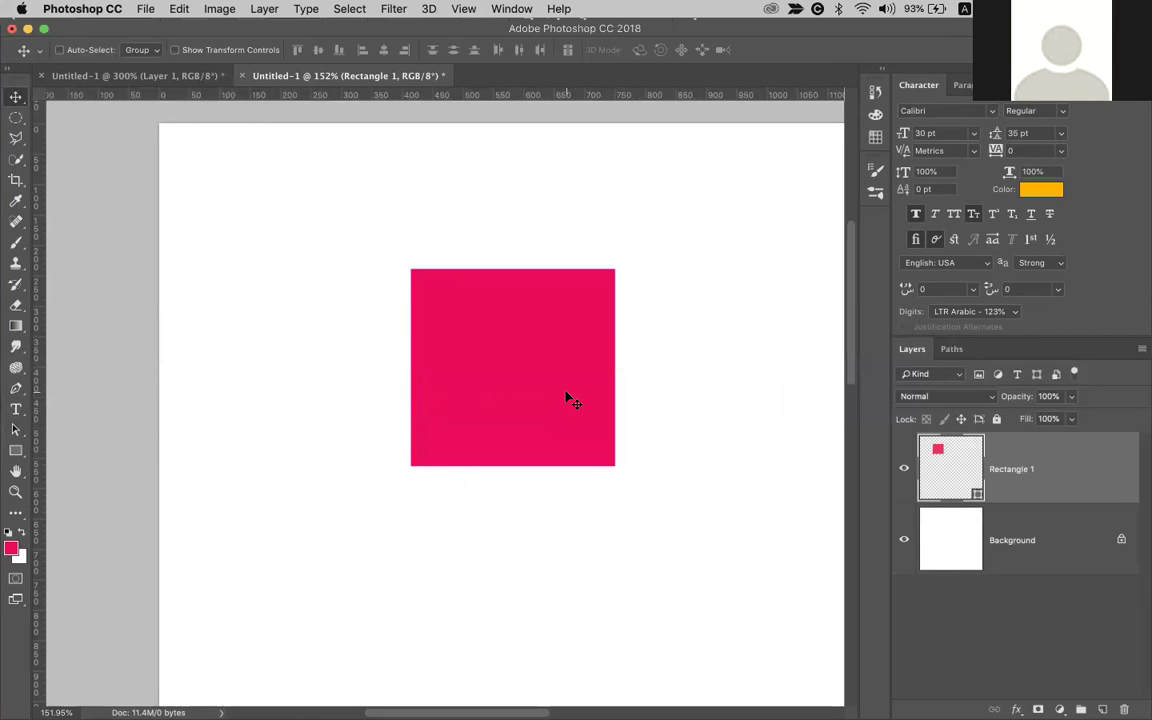
pyautogui.press('super+z')
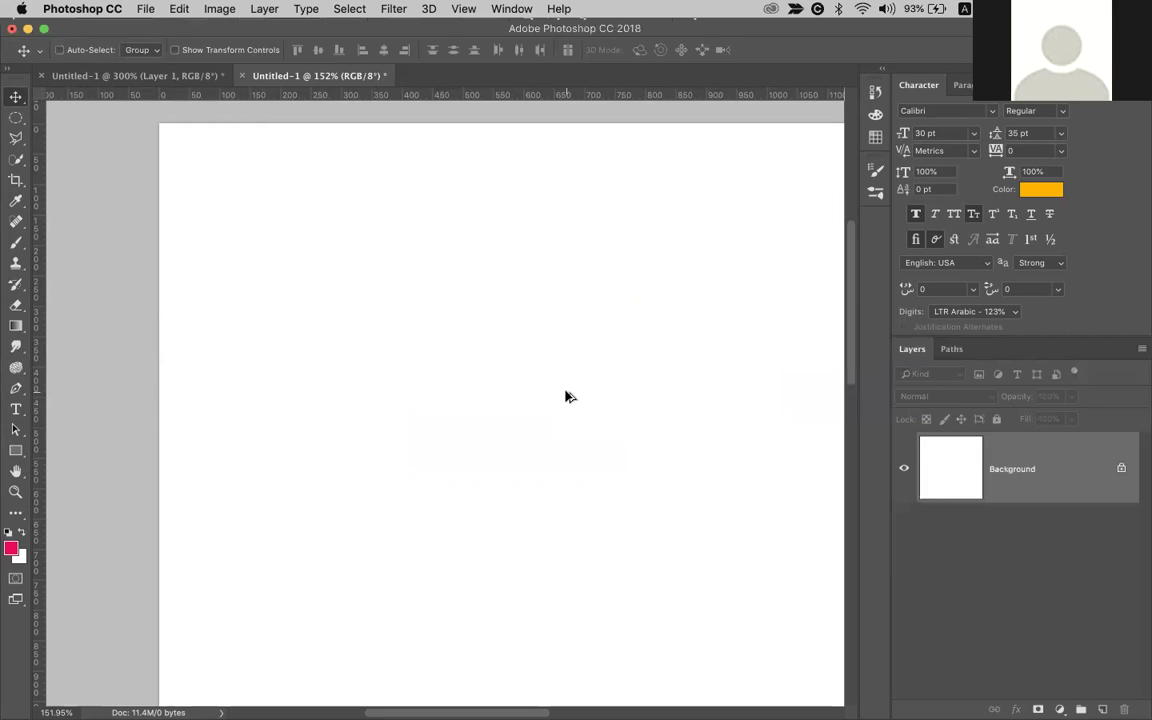
# Step backward through the history to the first row of five tall rectangles
pyautogui.press('super+shift+z')
pyautogui.press('super+shift+z')
pyautogui.press('super+shift+z')
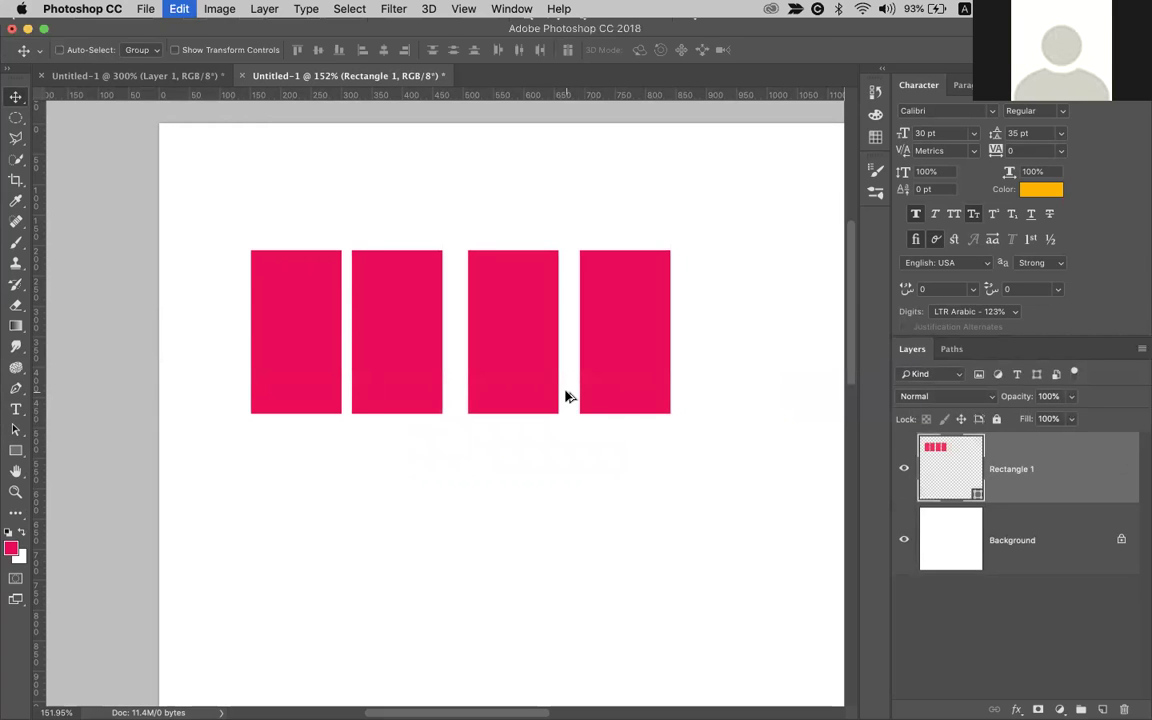
pyautogui.press('alt+super+z')
pyautogui.press('alt+super+z')
pyautogui.press('alt+super+z')
pyautogui.press('alt+super+z')
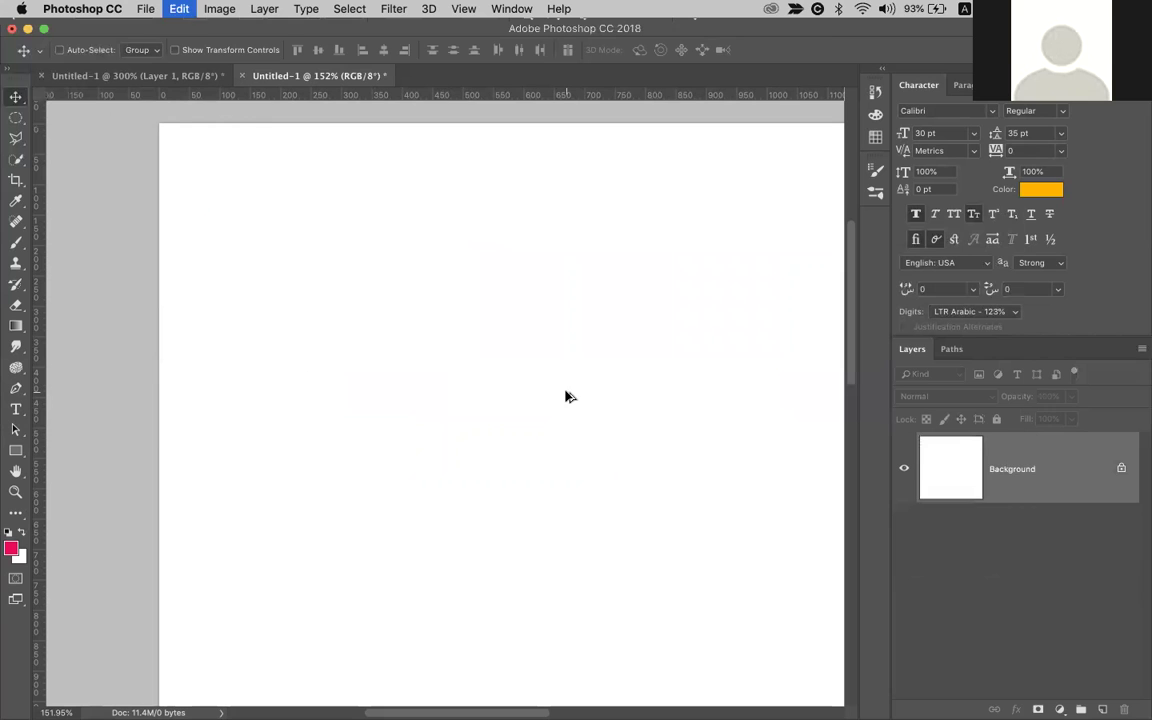
pyautogui.press('super+shift+z')
pyautogui.press('super+shift+z')
pyautogui.press('super+shift+z')
pyautogui.press('super+shift+z')
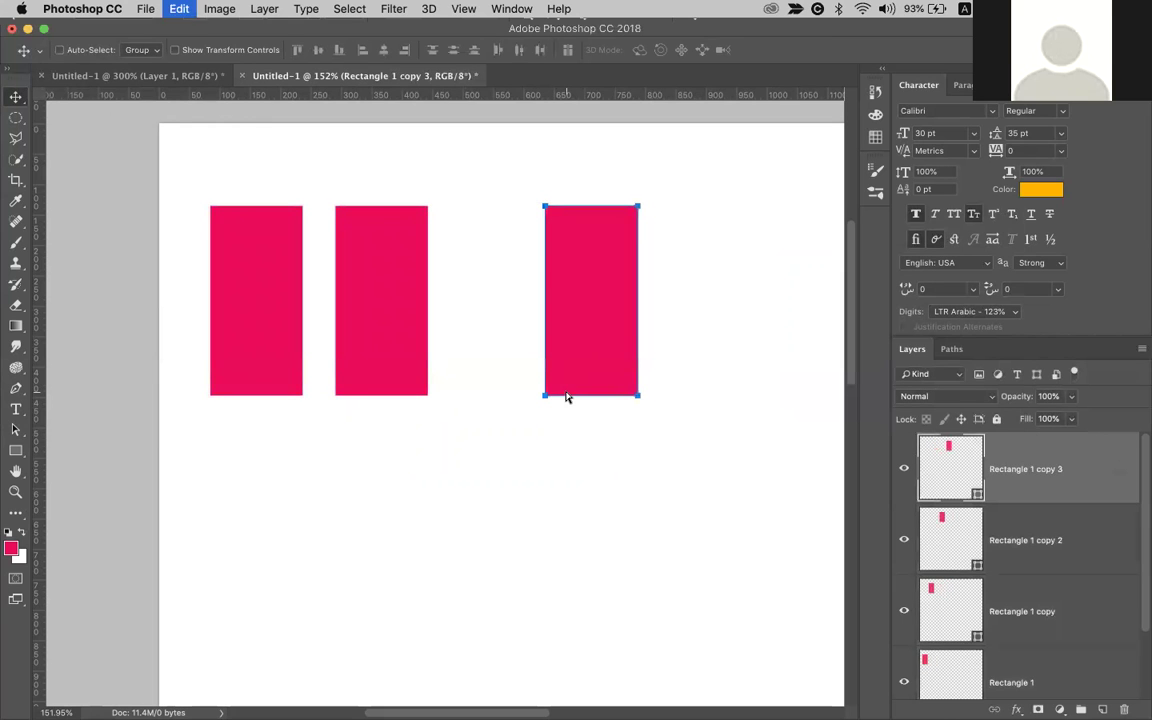
pyautogui.press('alt+super+z')
pyautogui.press('alt+super+z')
pyautogui.press('alt+super+z')
pyautogui.press('alt+super+z')
pyautogui.press('alt+super+z')
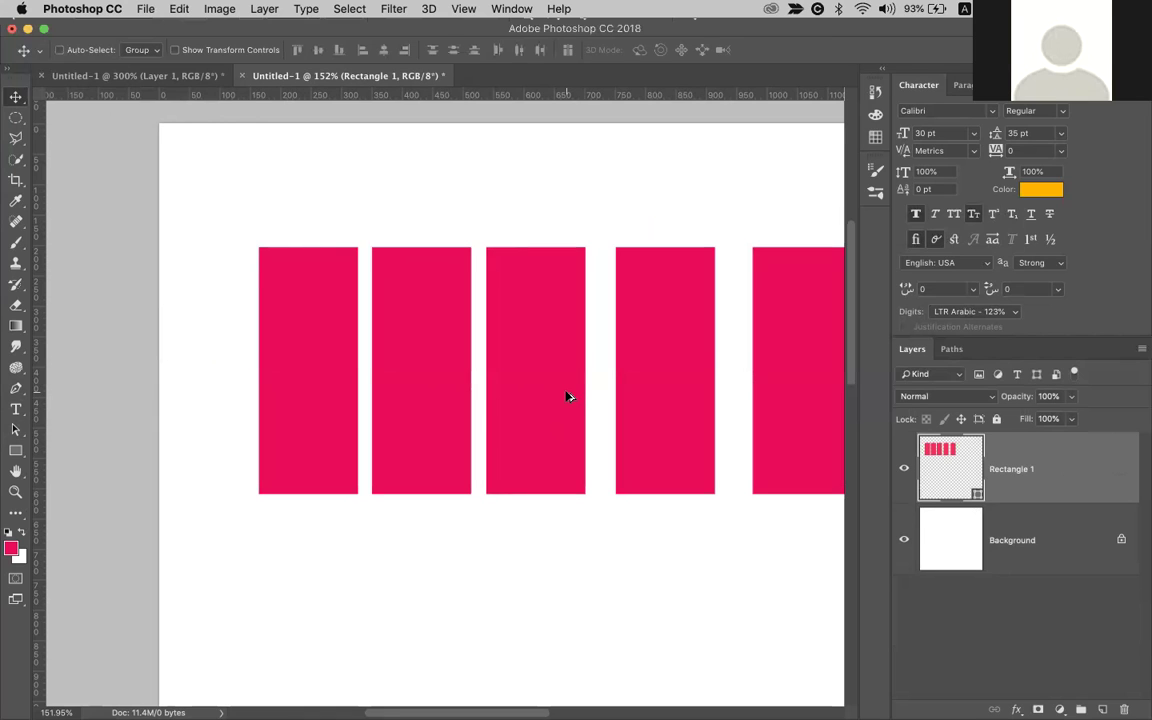
# Step forward through the history until the single large pink rectangle is restored
pyautogui.press('shift+super+z')
pyautogui.press('shift+super+z')
pyautogui.press('shift+super+z')
pyautogui.press('shift+super+z')
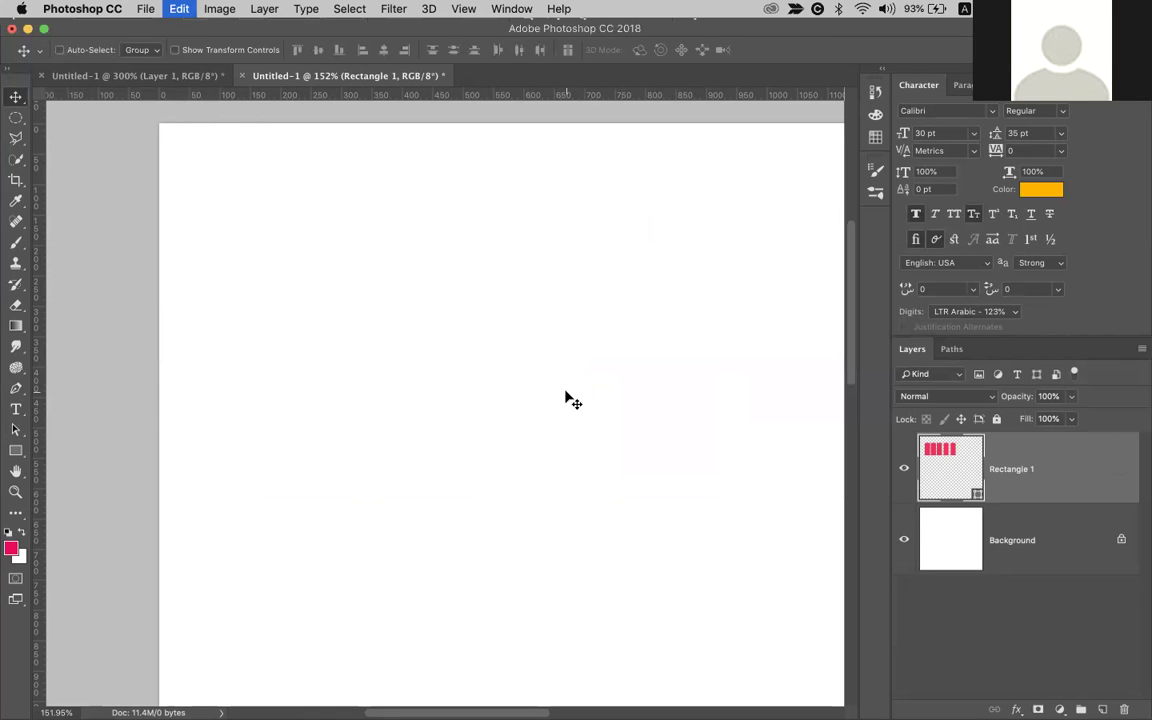
pyautogui.press('shift+super+z')
pyautogui.press('shift+super+z')
pyautogui.press('shift+super+z')
pyautogui.press('shift+super+z')
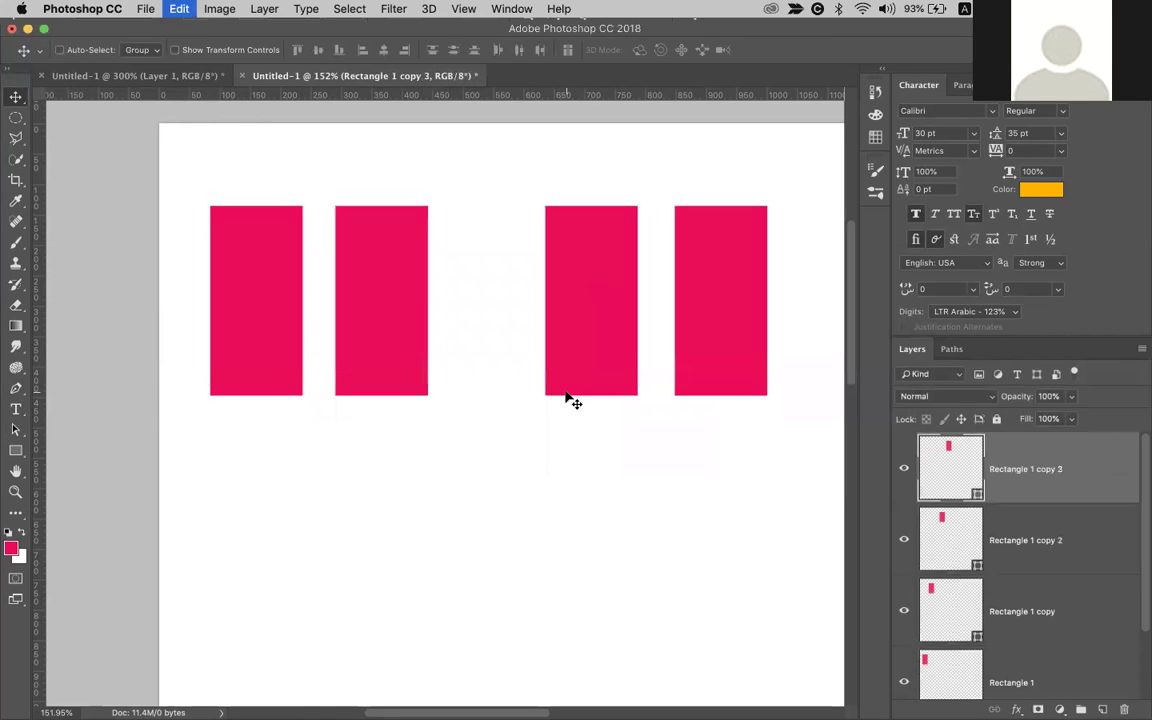
pyautogui.press('shift+super+z')
pyautogui.press('shift+super+z')
pyautogui.press('shift+super+z')
pyautogui.press('shift+super+z')
pyautogui.press('shift+super+z')
pyautogui.press('shift+super+z')
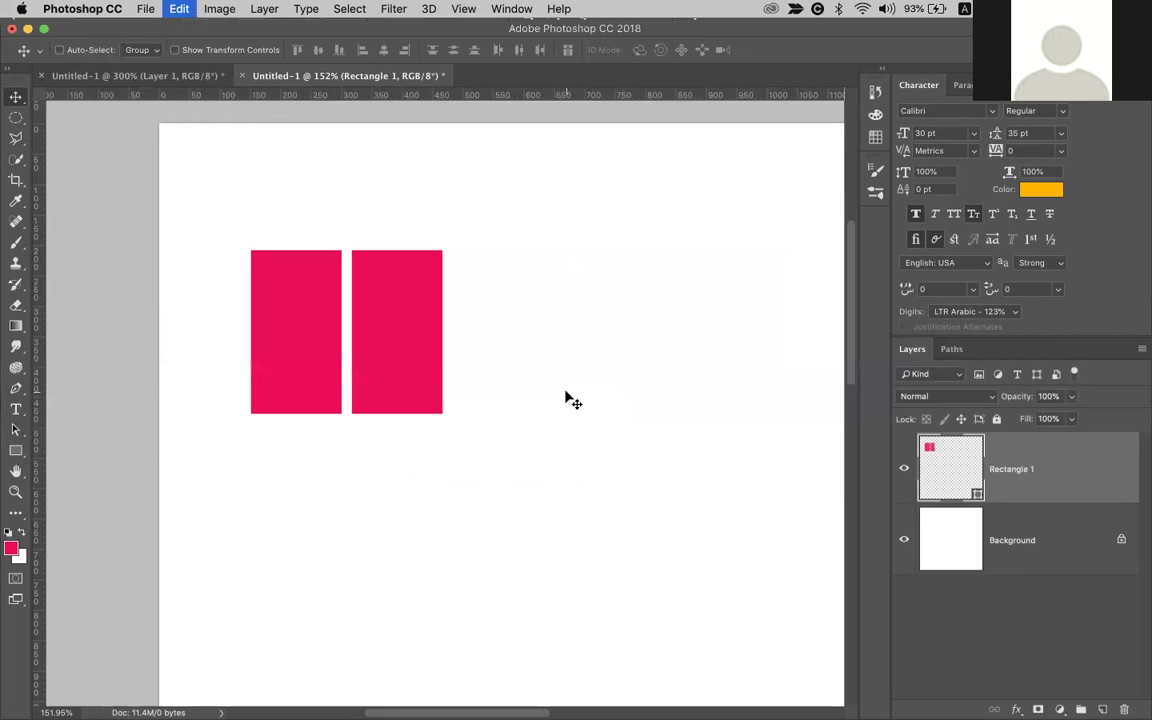
pyautogui.press('shift+super+z')
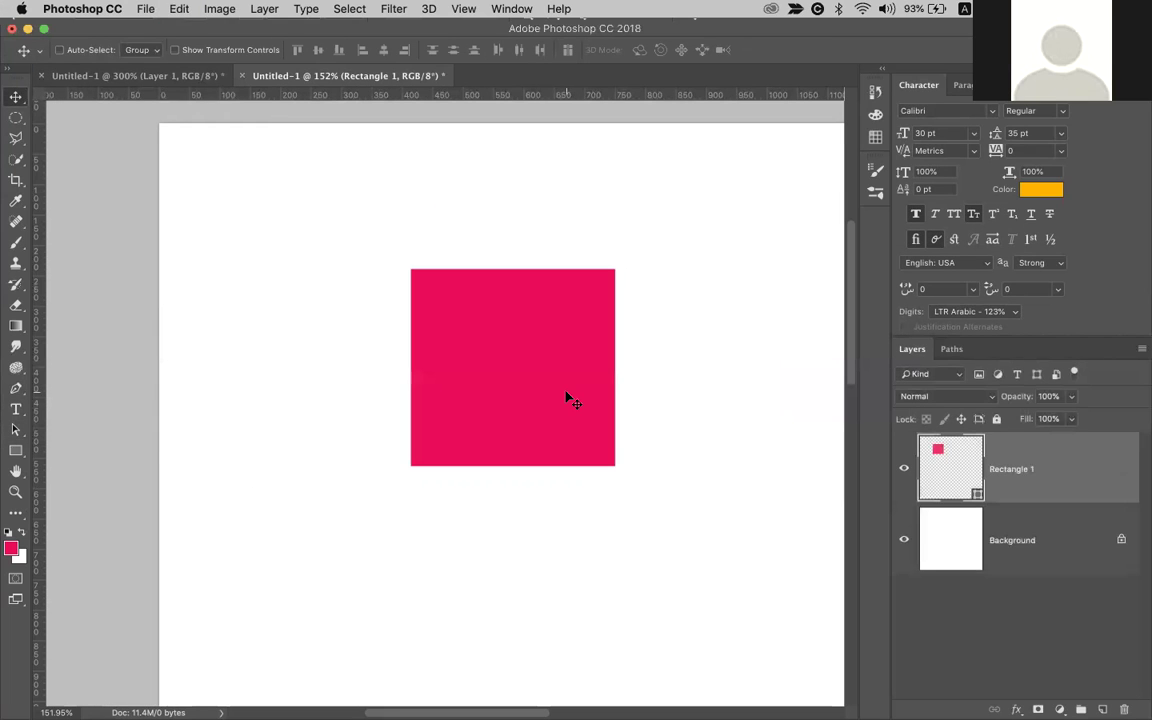
# Undo back to the row of five tall pink rectangles and deselect the layer
pyautogui.press('super')
pyautogui.press('BackSpace')
pyautogui.press('super+z')
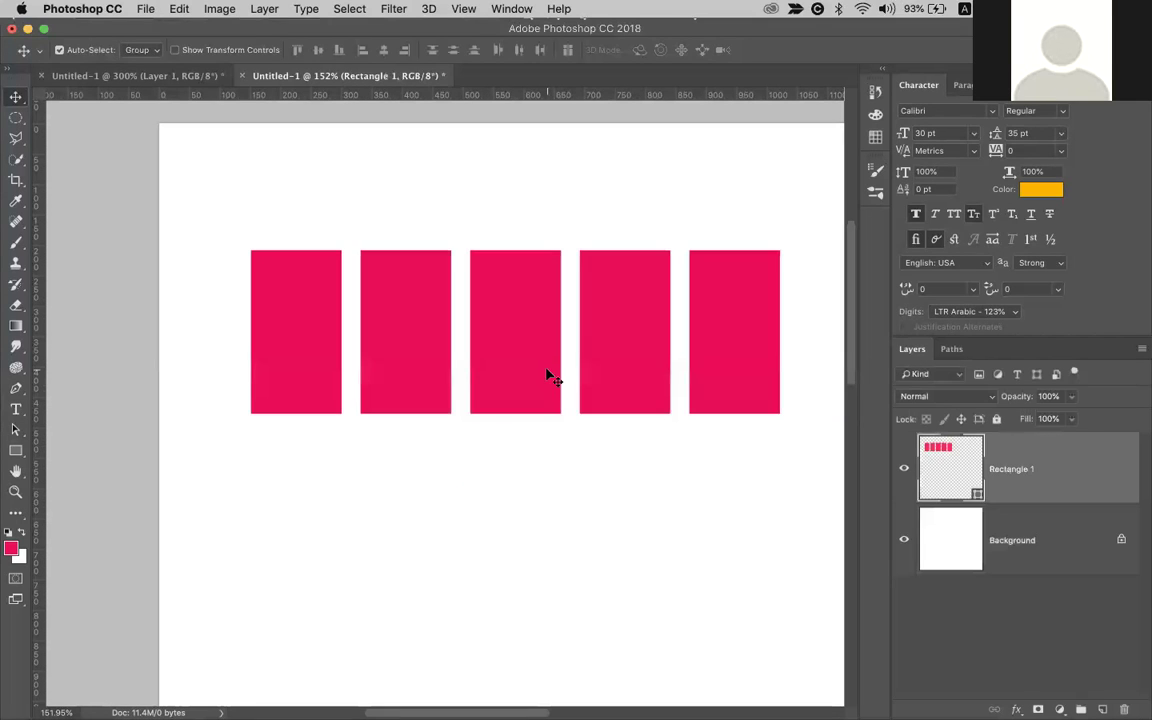
pyautogui.click(556, 458)
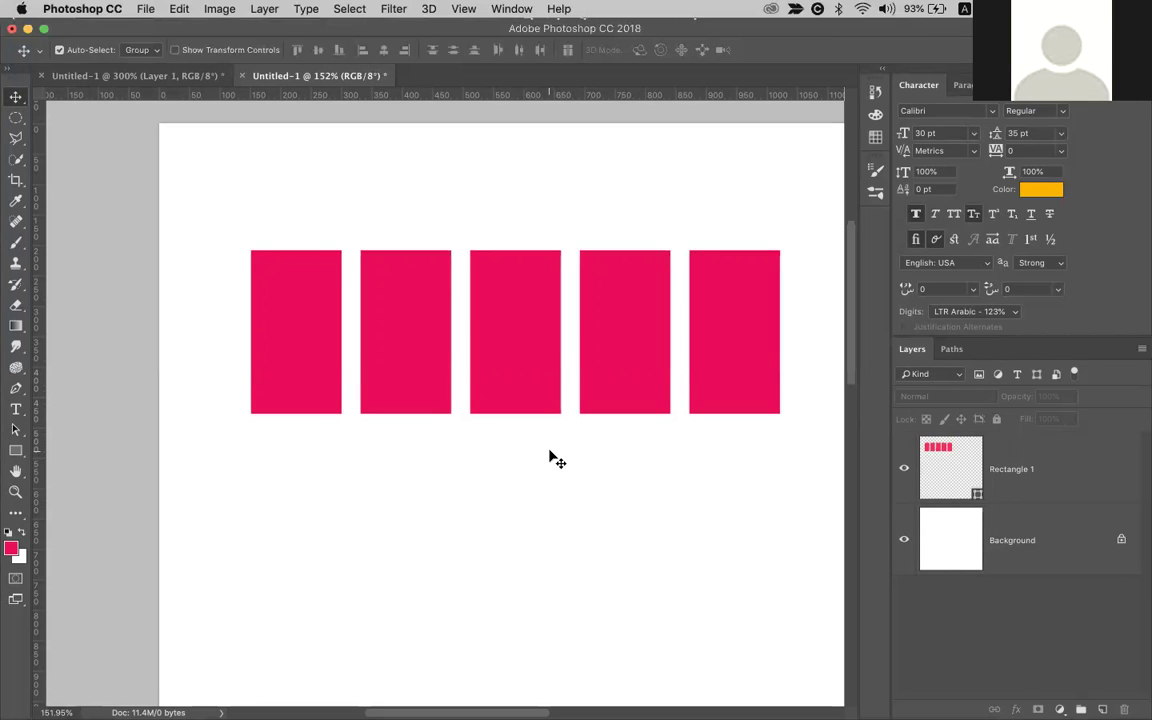
# Start saving the document to the Desktop and create a new folder there named save
pyautogui.click(146, 10)
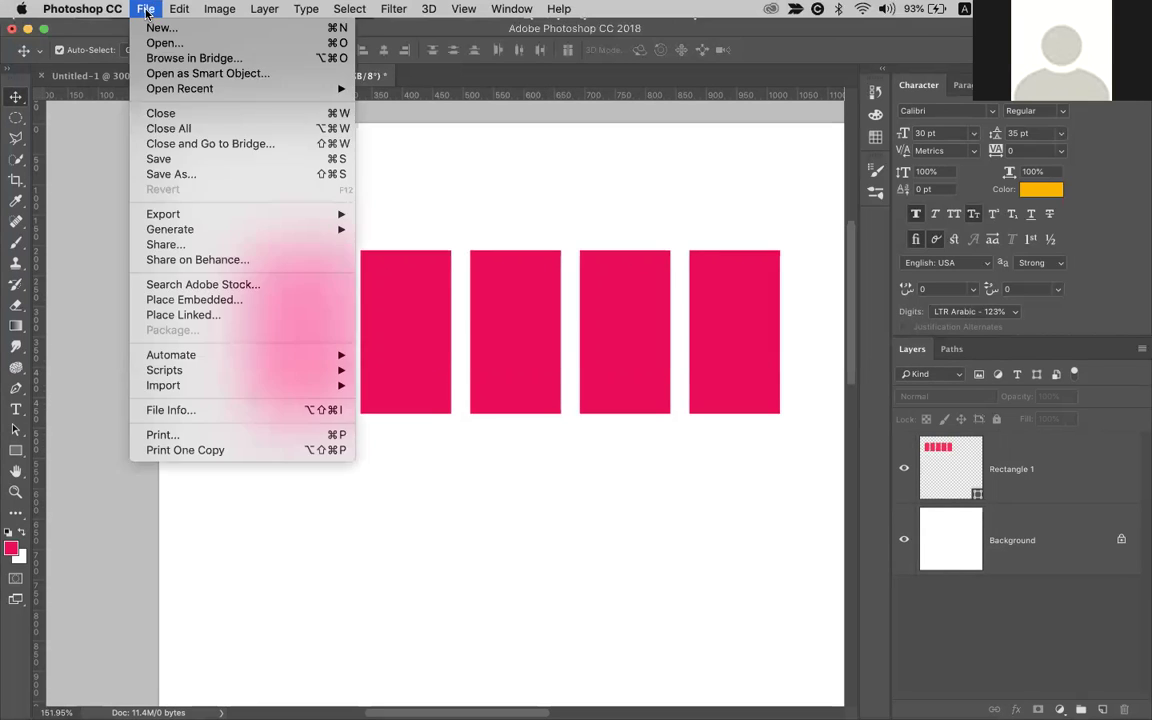
pyautogui.click(158, 160)
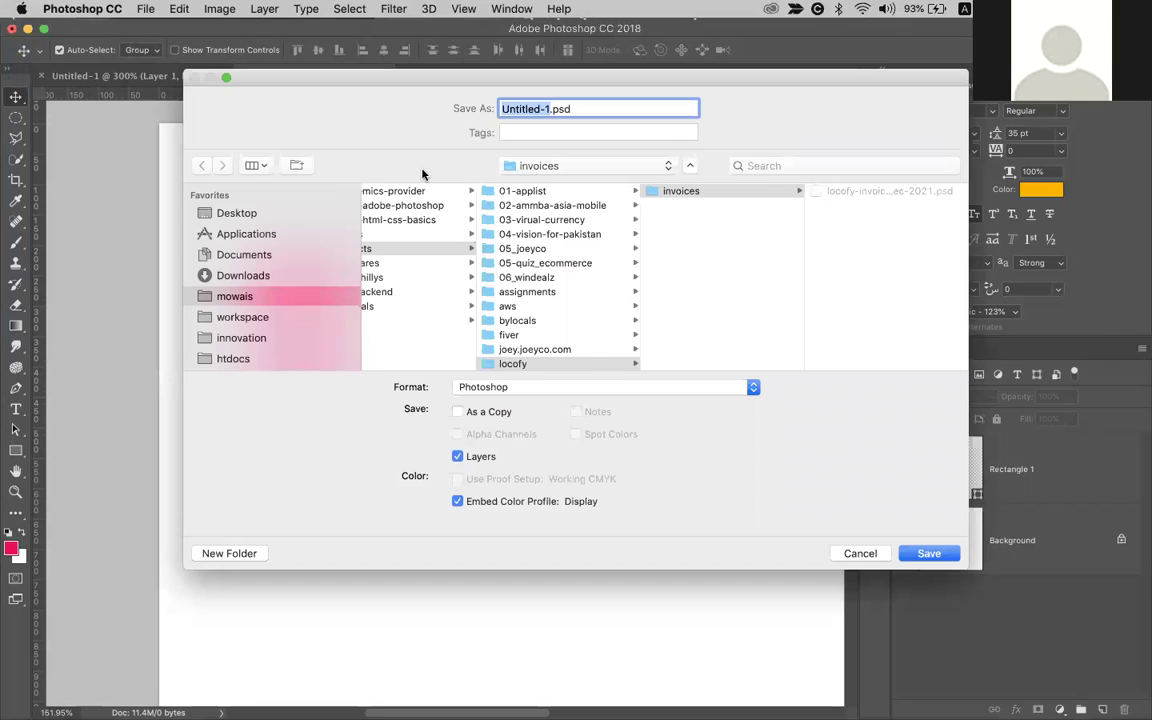
pyautogui.click(258, 214)
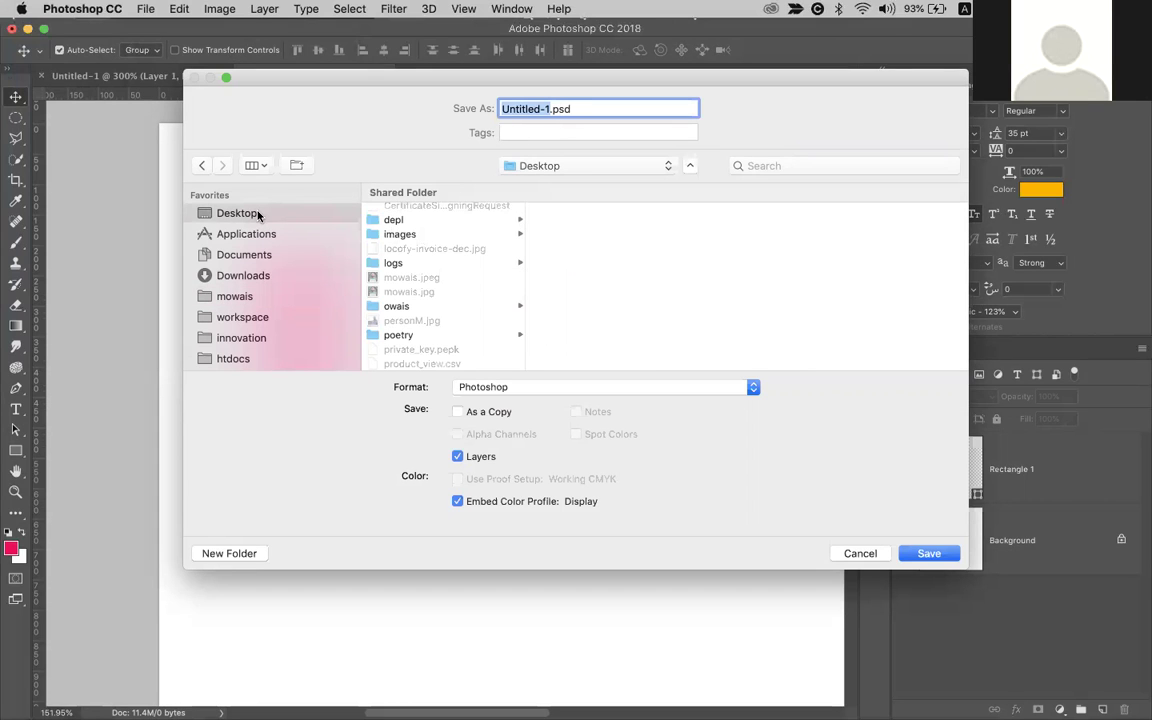
pyautogui.click(546, 109)
pyautogui.moveTo(548, 109); pyautogui.dragTo(481, 108)
pyautogui.click(231, 553)
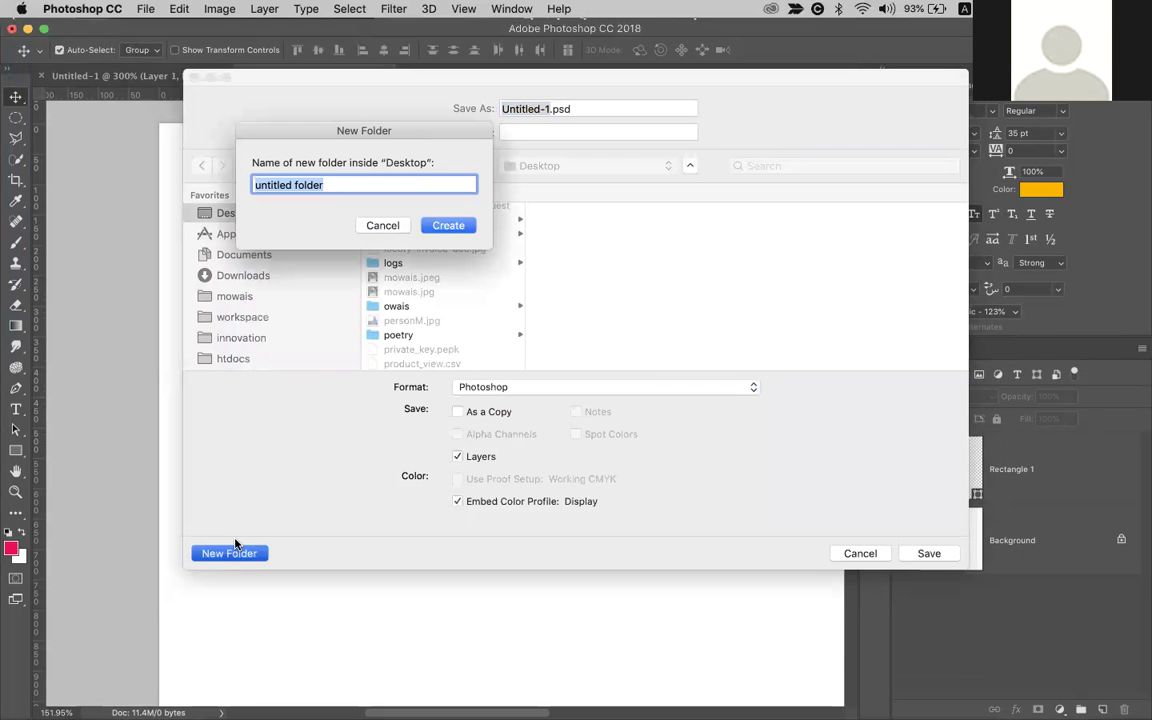
pyautogui.write('save-cl')
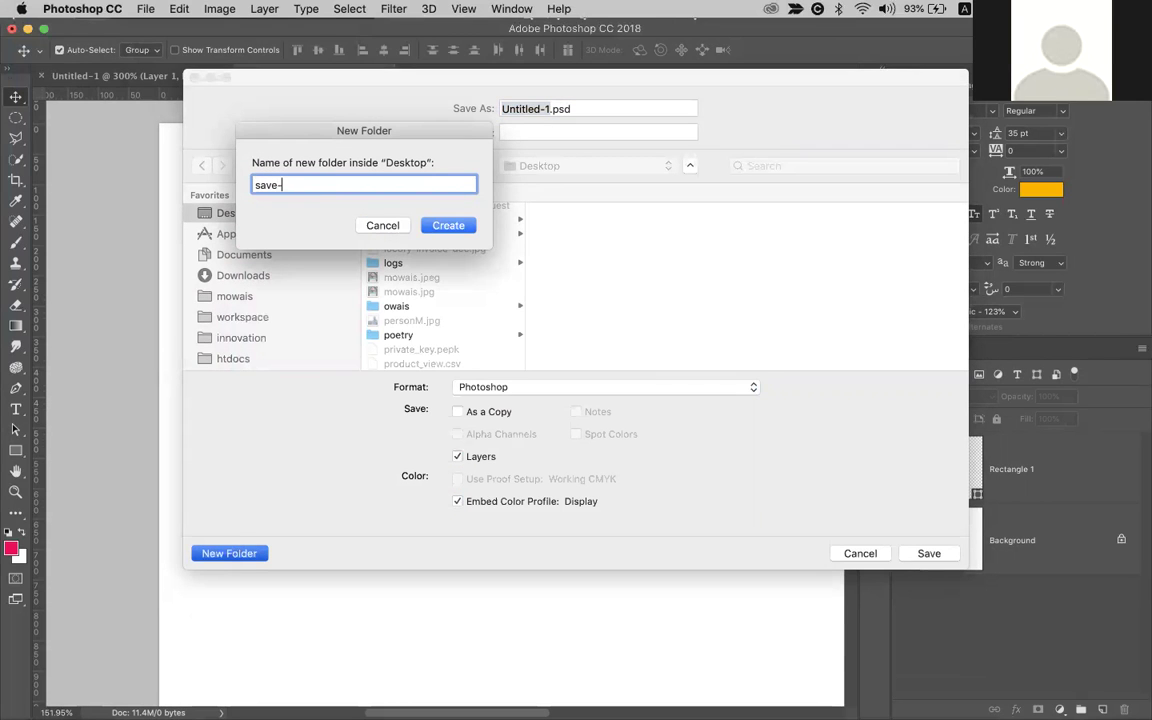
pyautogui.press('BackSpace')
pyautogui.press('BackSpace')
pyautogui.press('BackSpace')
pyautogui.press('Return')
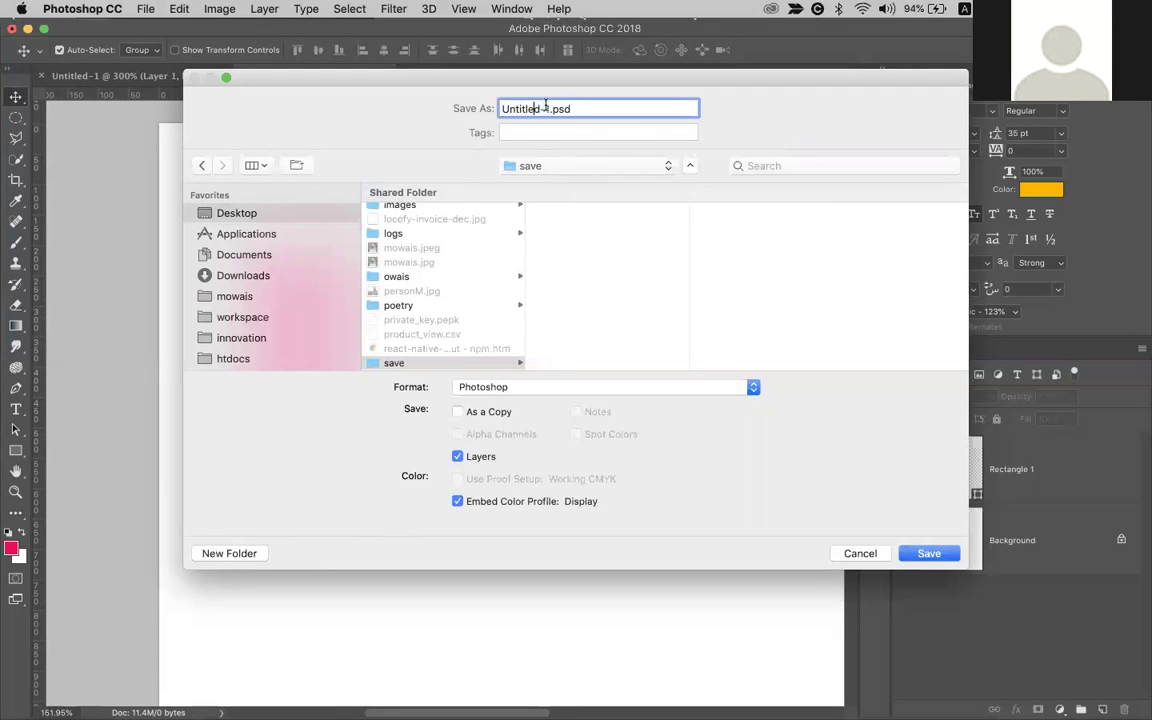
# Name the file with a person's first name and save it in Photoshop format with Maximize Compatibility on
pyautogui.write('sameed')
pyautogui.click(928, 555)
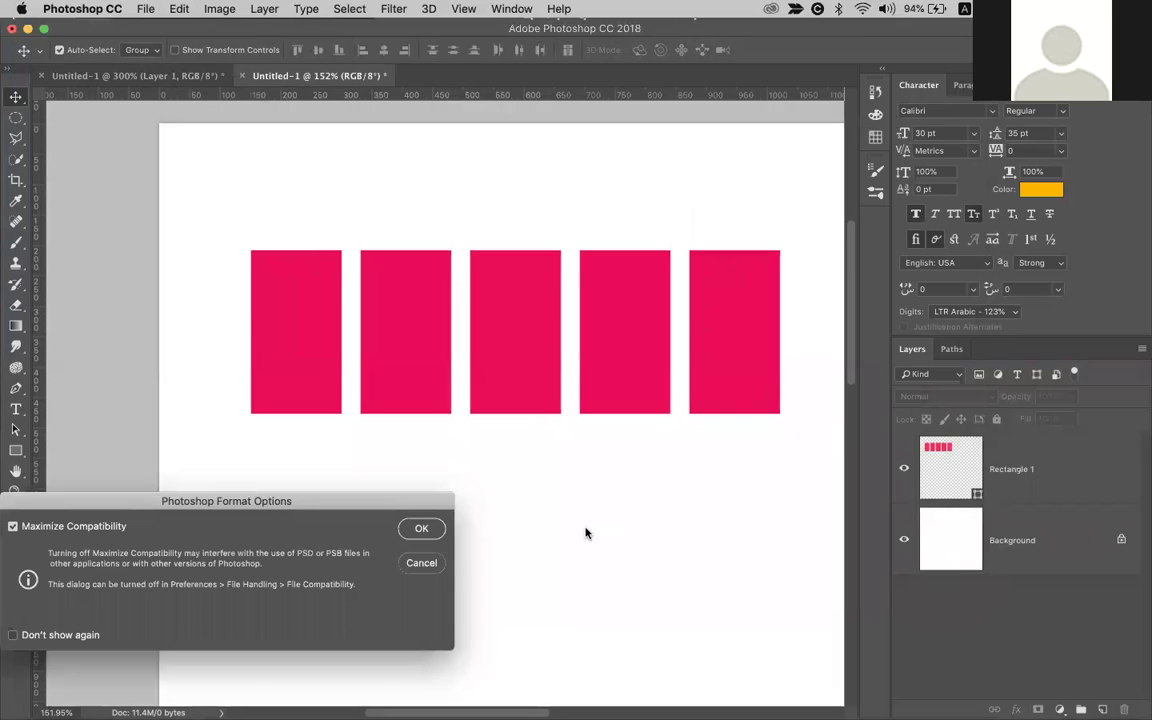
pyautogui.click(422, 530)
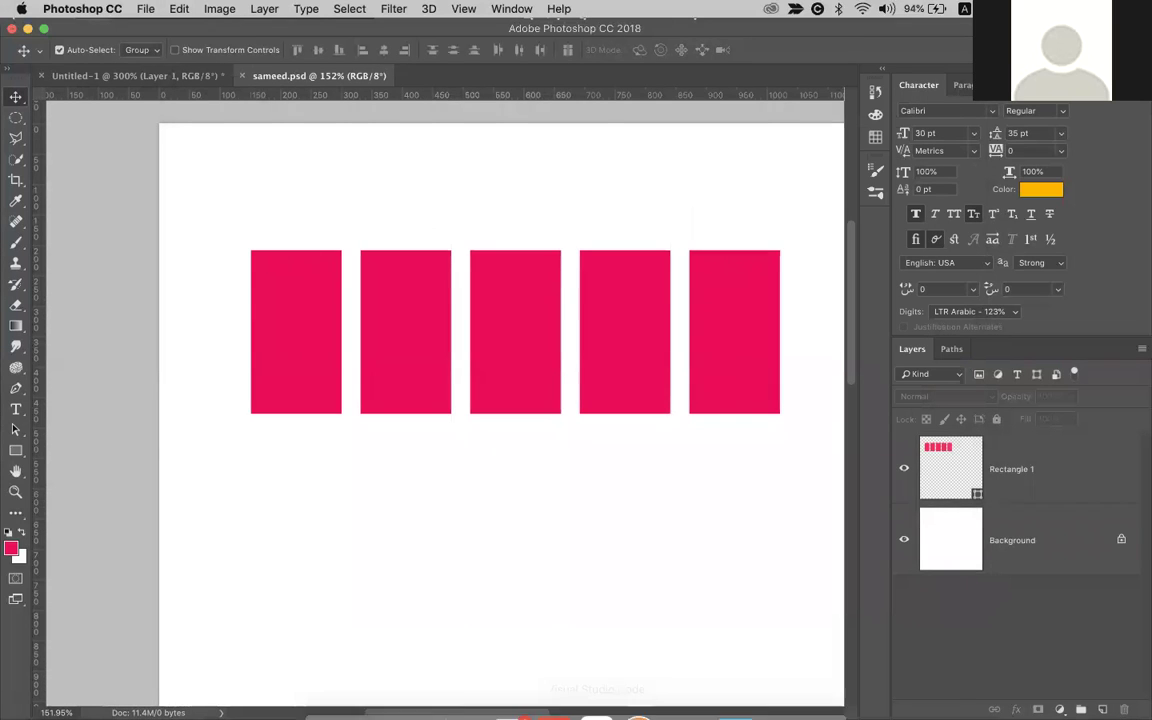
# Switch to Finder and select the saved PSD file in the Desktop's save folder
pyautogui.moveTo(390, 680)
pyautogui.click(346, 677)
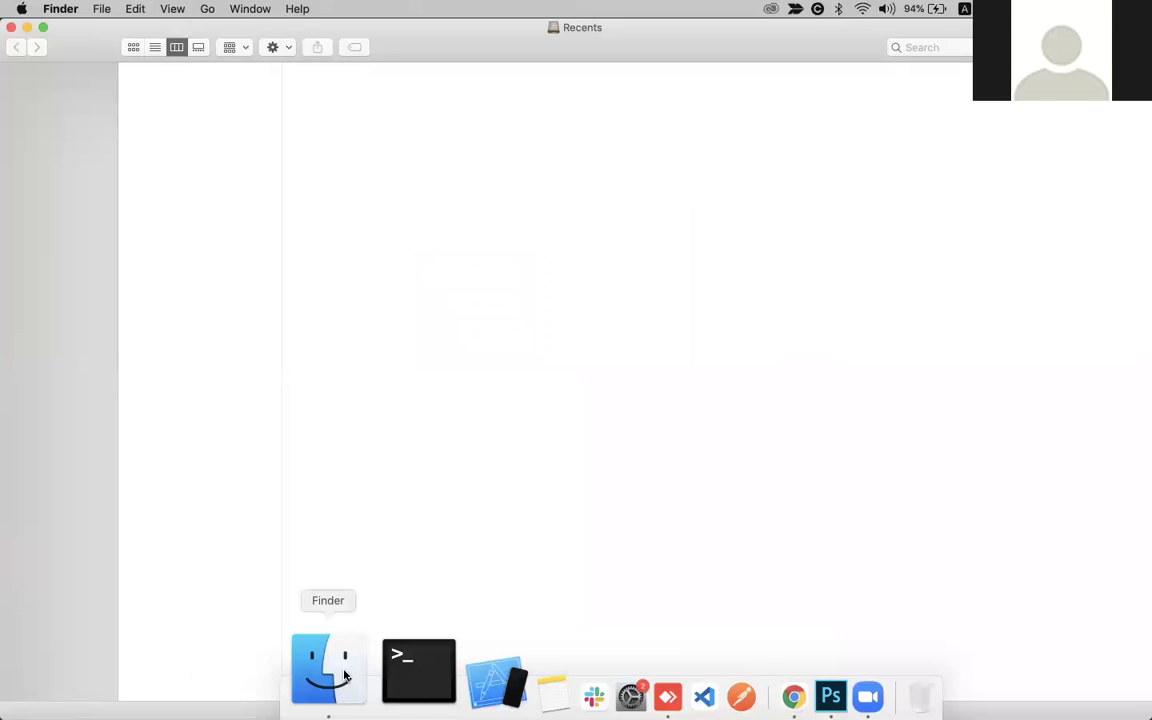
pyautogui.click(52, 91)
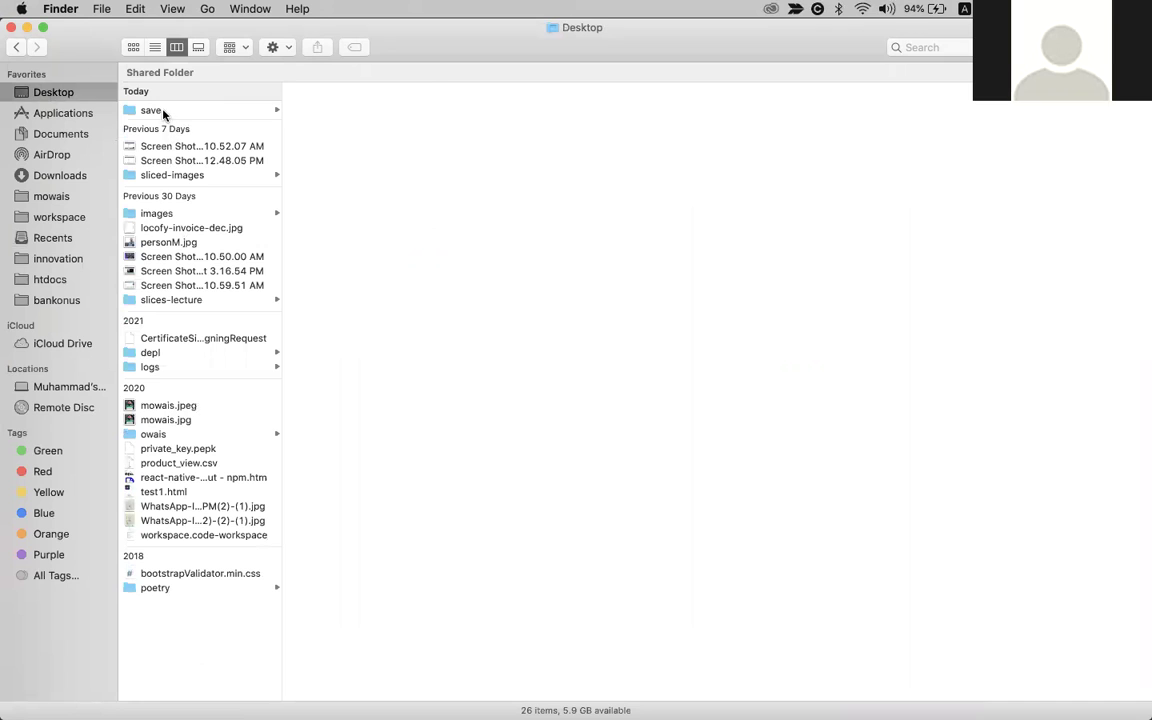
pyautogui.click(150, 110)
pyautogui.click(328, 112)
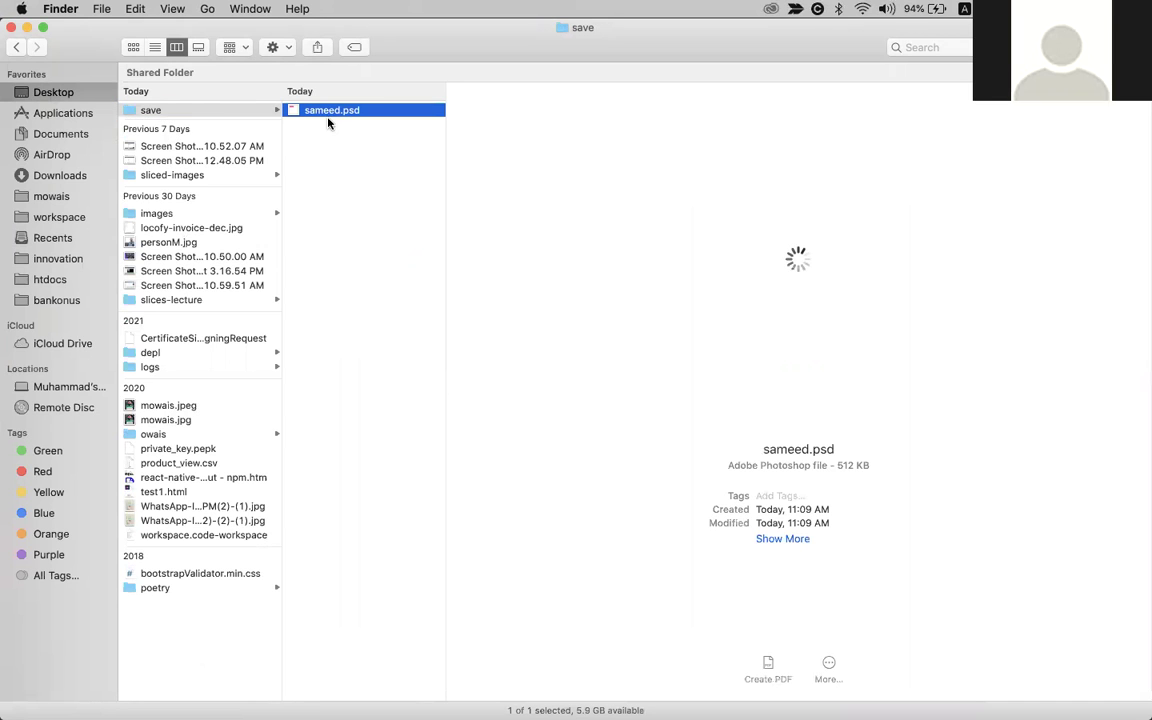
pyautogui.rightClick(325, 114)
pyautogui.press('Escape')
# Return to Photoshop and close both open documents, discarding the changes in the laptop photo document
pyautogui.press('super+Tab')
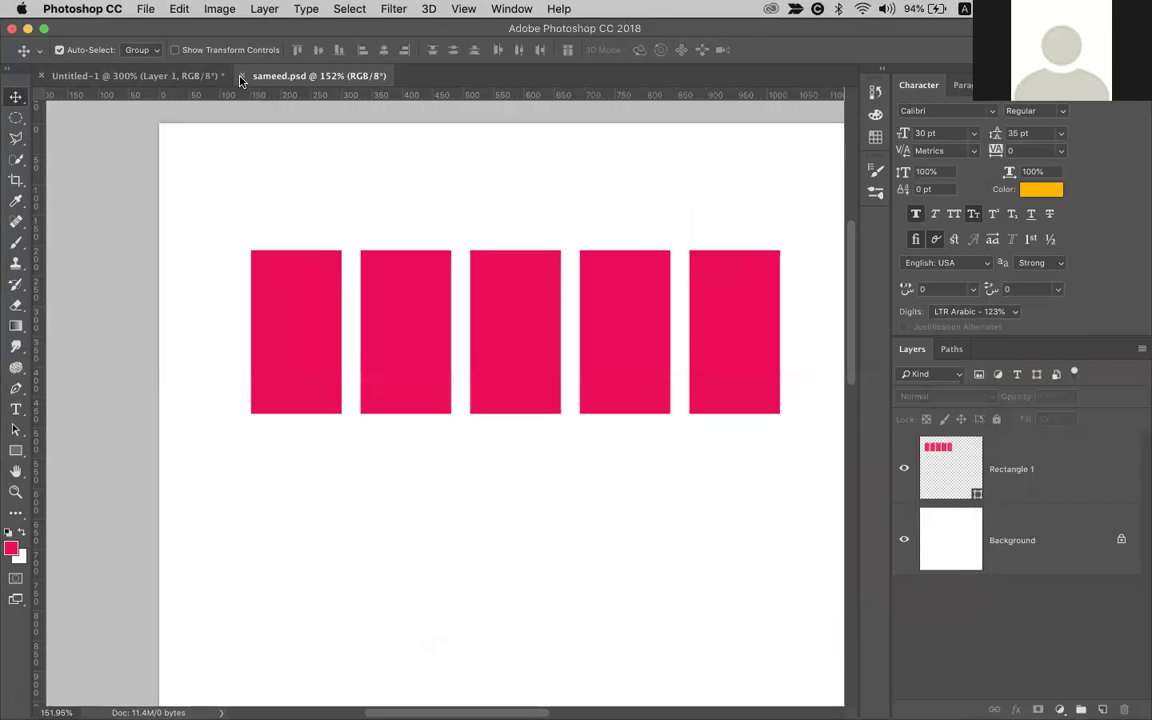
pyautogui.click(240, 77)
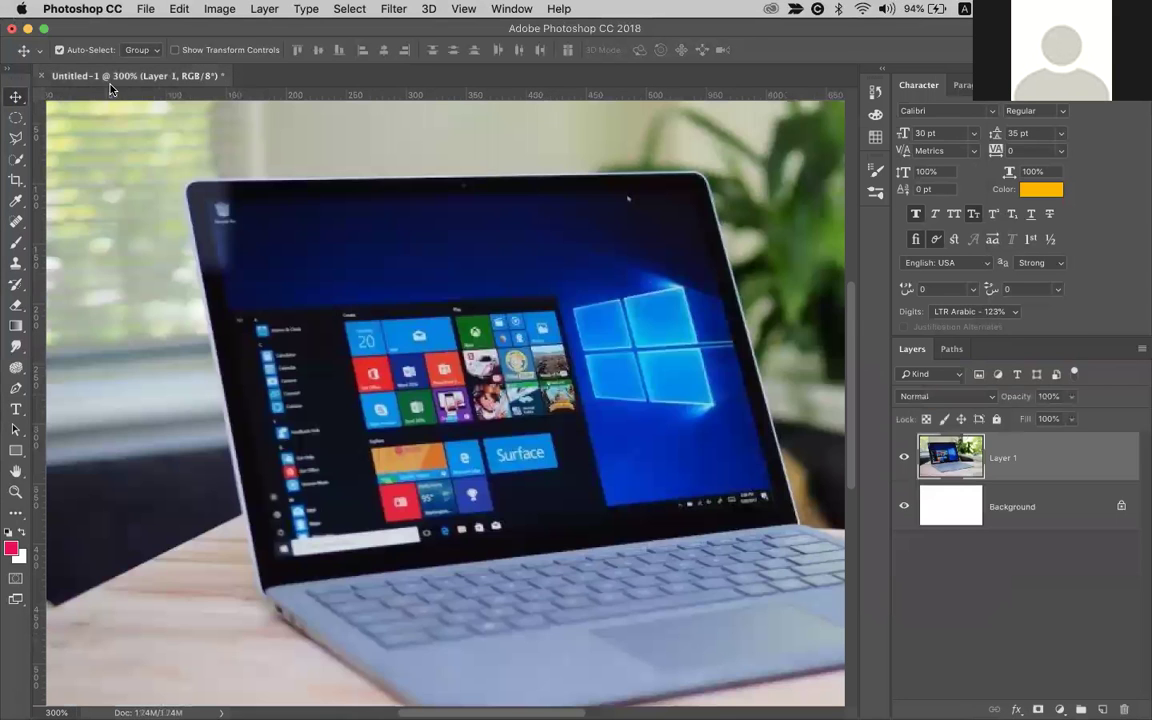
pyautogui.click(42, 76)
pyautogui.click(519, 261)
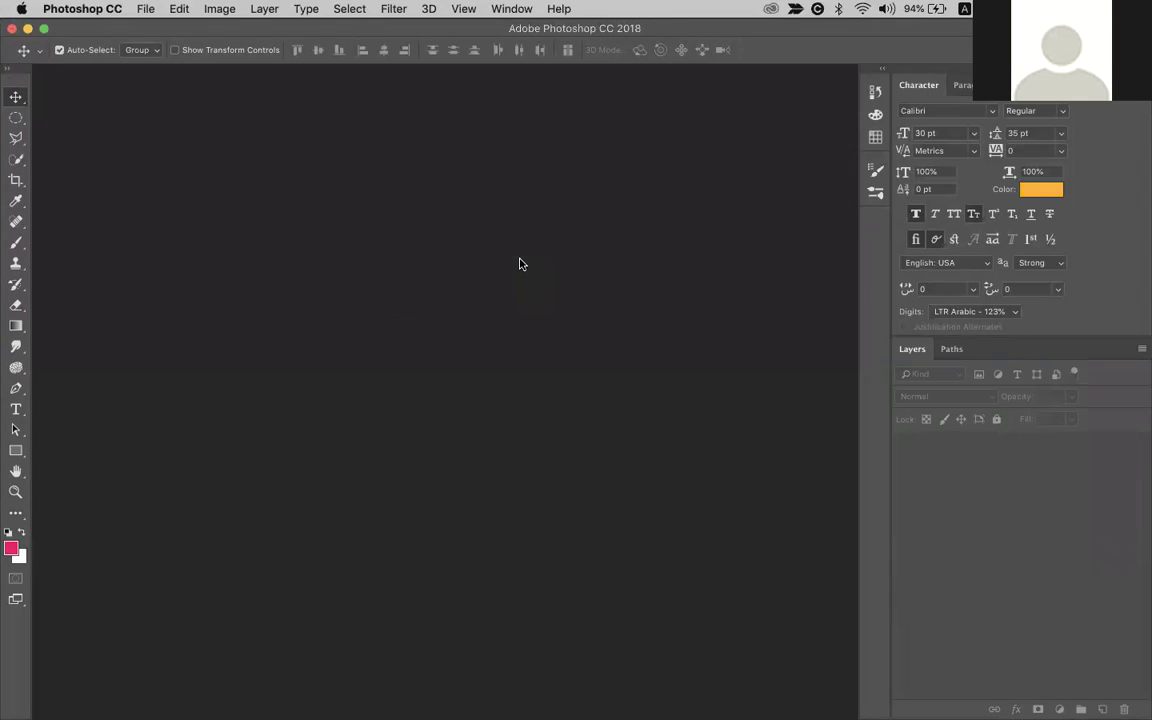
# Reopen the saved PSD from Finder in Photoshop, converting the document's colors to the working space
pyautogui.press('super+Tab')
pyautogui.rightClick(355, 118)
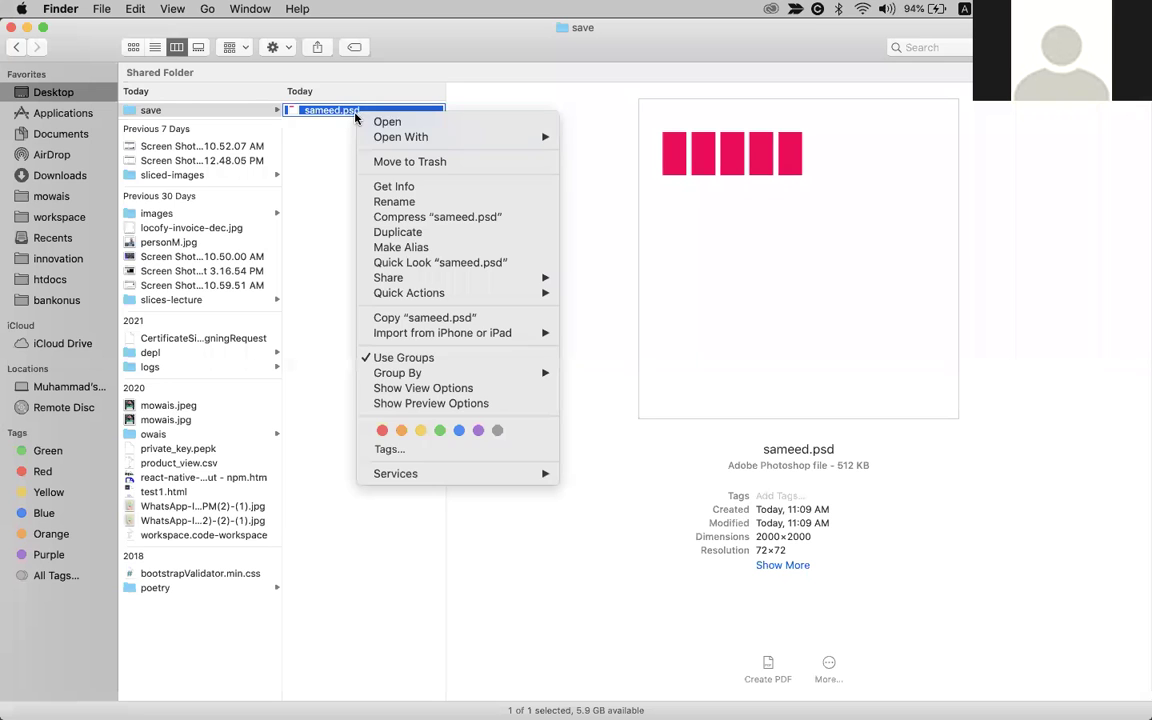
pyautogui.moveTo(510, 137)
pyautogui.click(580, 140)
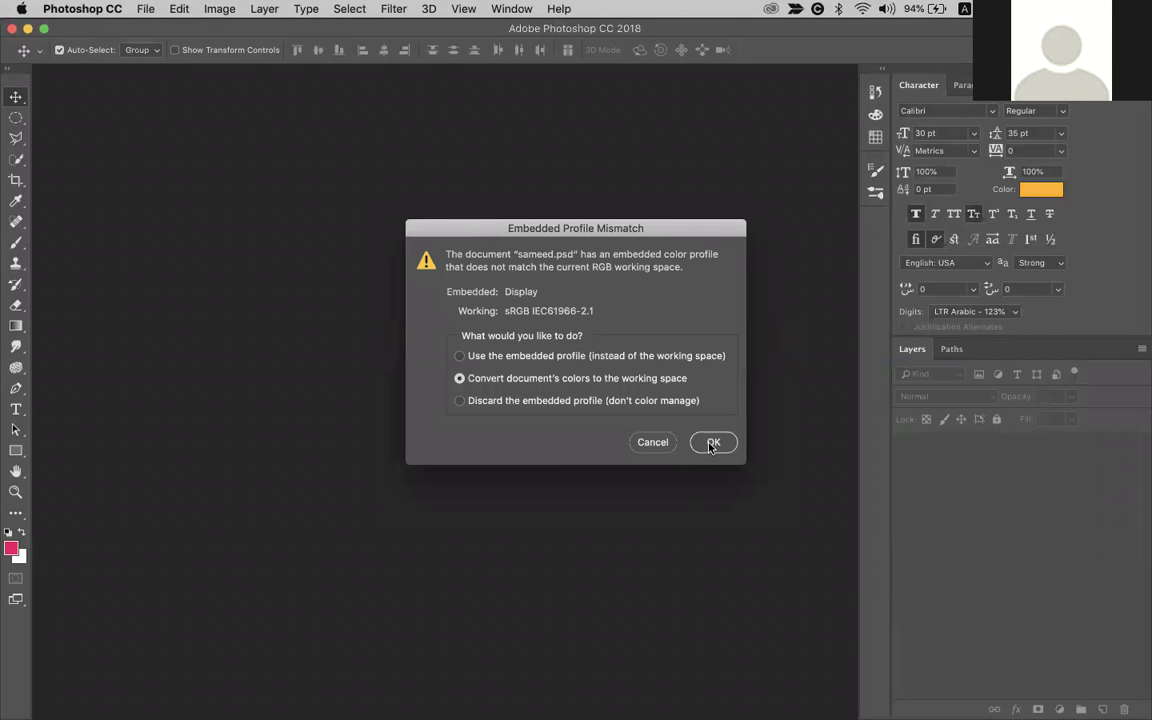
pyautogui.click(711, 444)
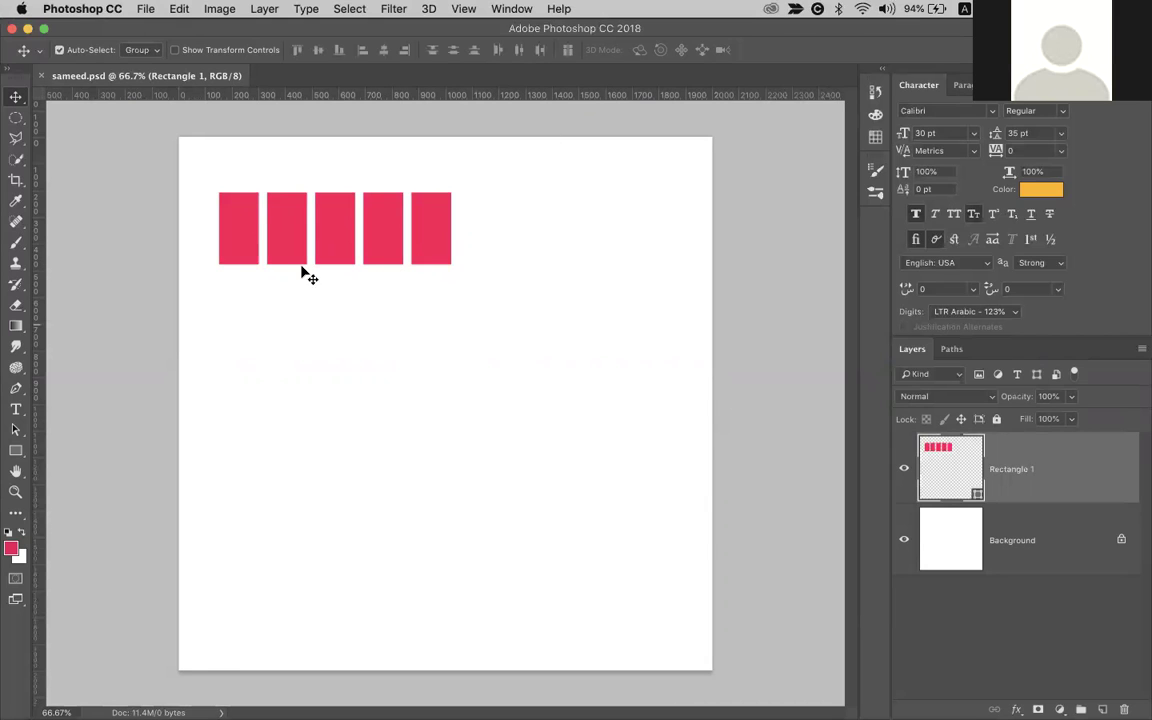
# Move the row of five rectangles toward the canvas centre, then back to the canvas's upper left area
pyautogui.press('super')
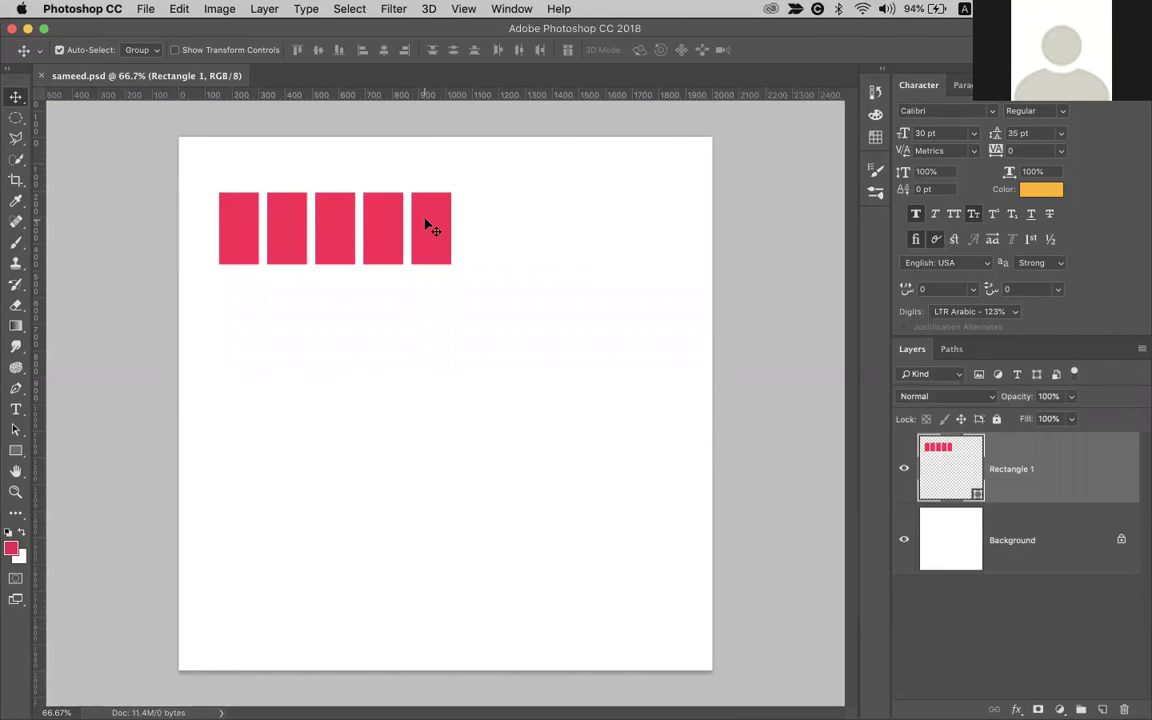
pyautogui.moveTo(425, 225); pyautogui.dragTo(505, 256)
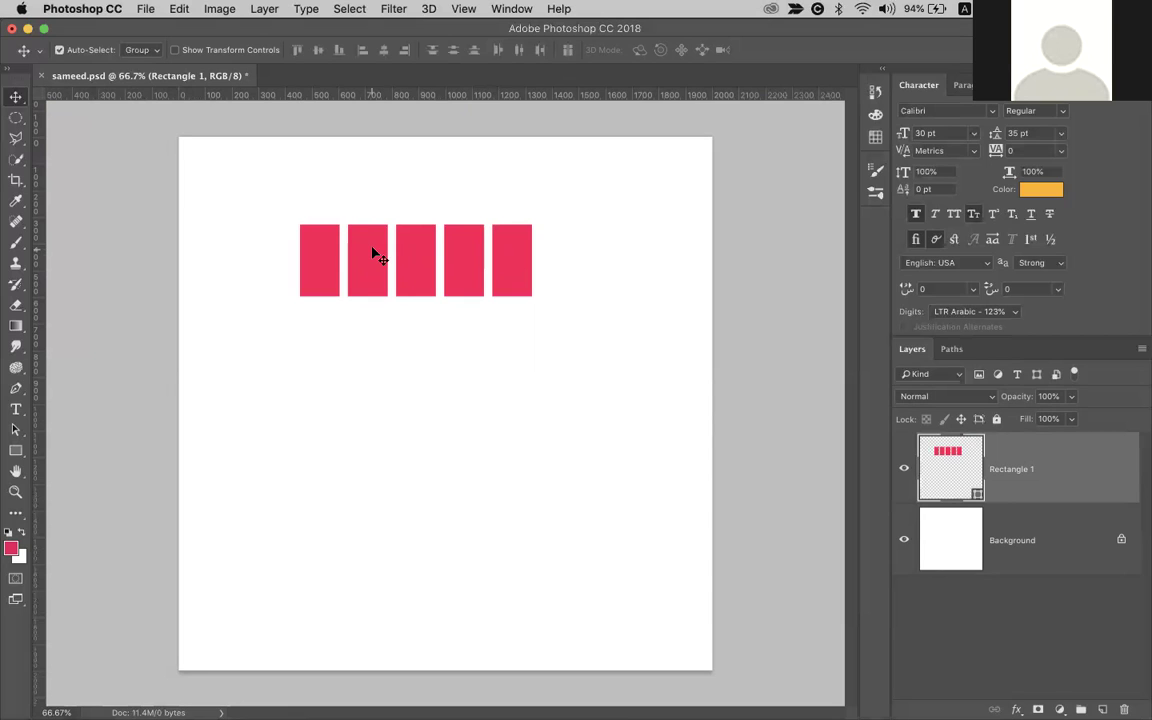
pyautogui.moveTo(376, 269); pyautogui.dragTo(291, 219)
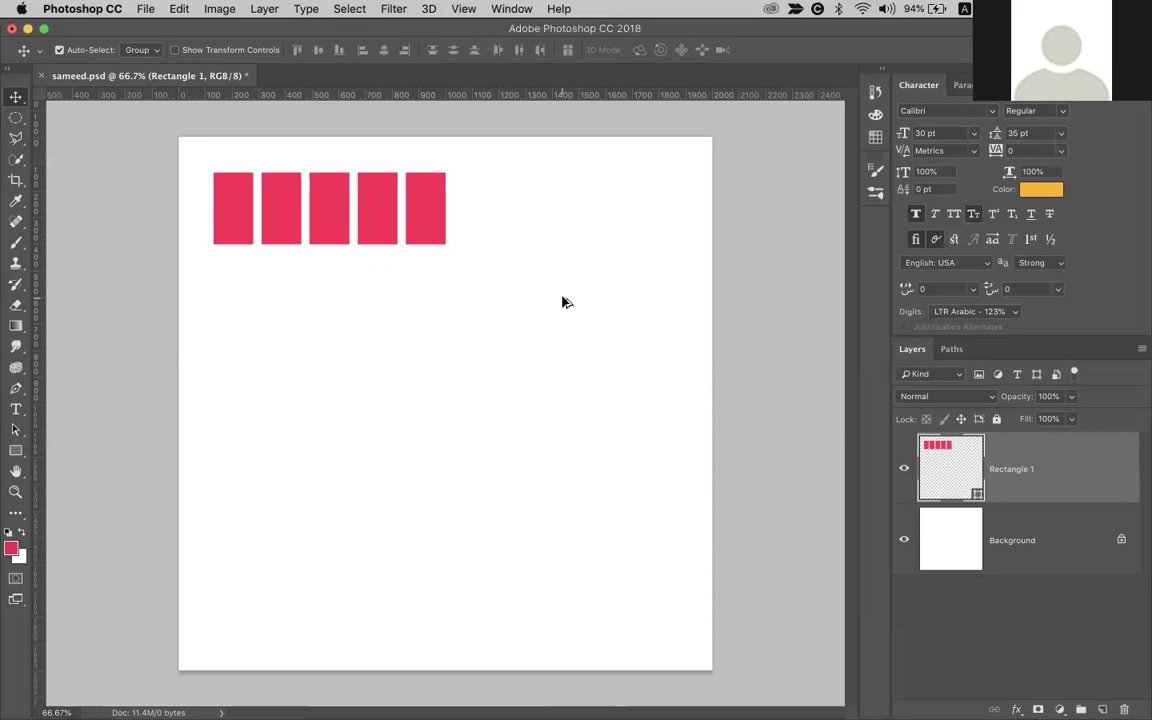
# Switch to Chrome, try searching for "zepline" in a new tab, and close that tab
pyautogui.press('super+Tab')
pyautogui.press('super+Tab')
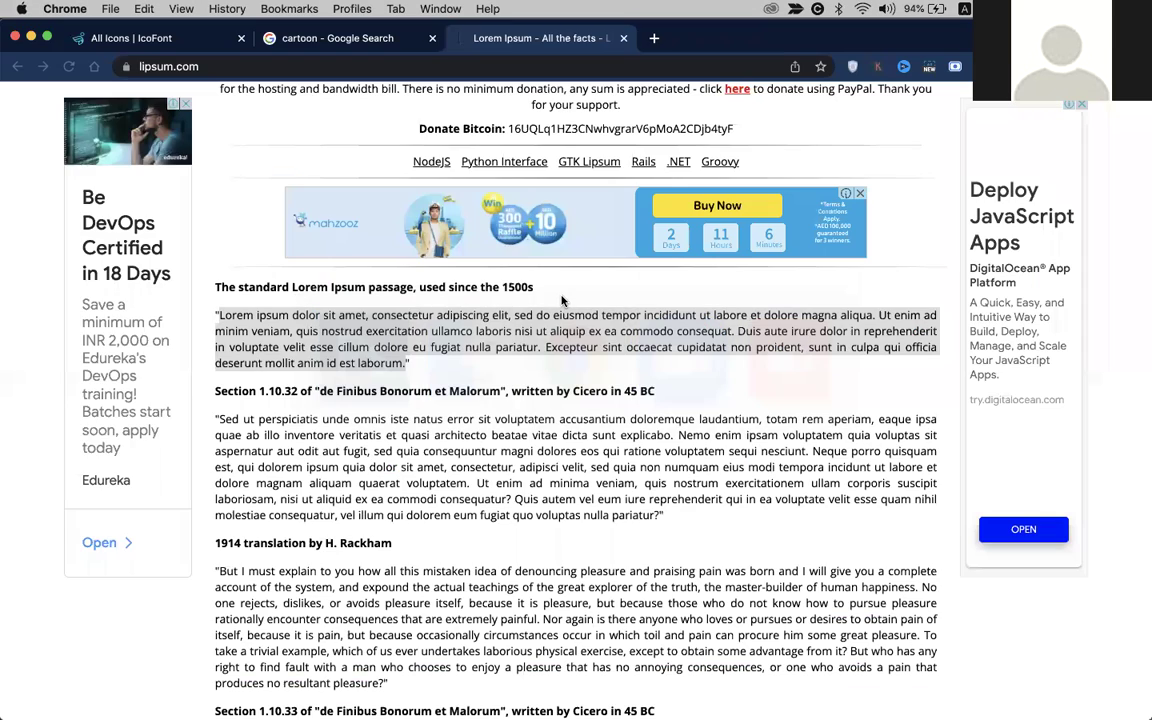
pyautogui.press('super+t')
pyautogui.write('zepline')
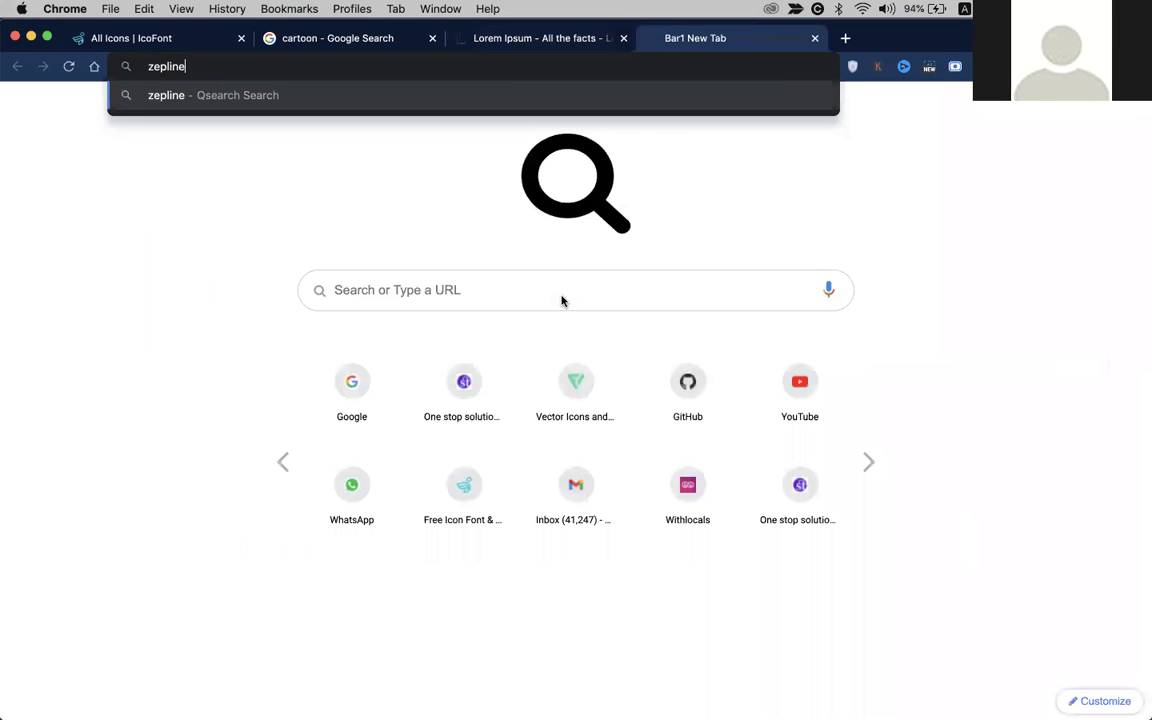
pyautogui.press('Return')
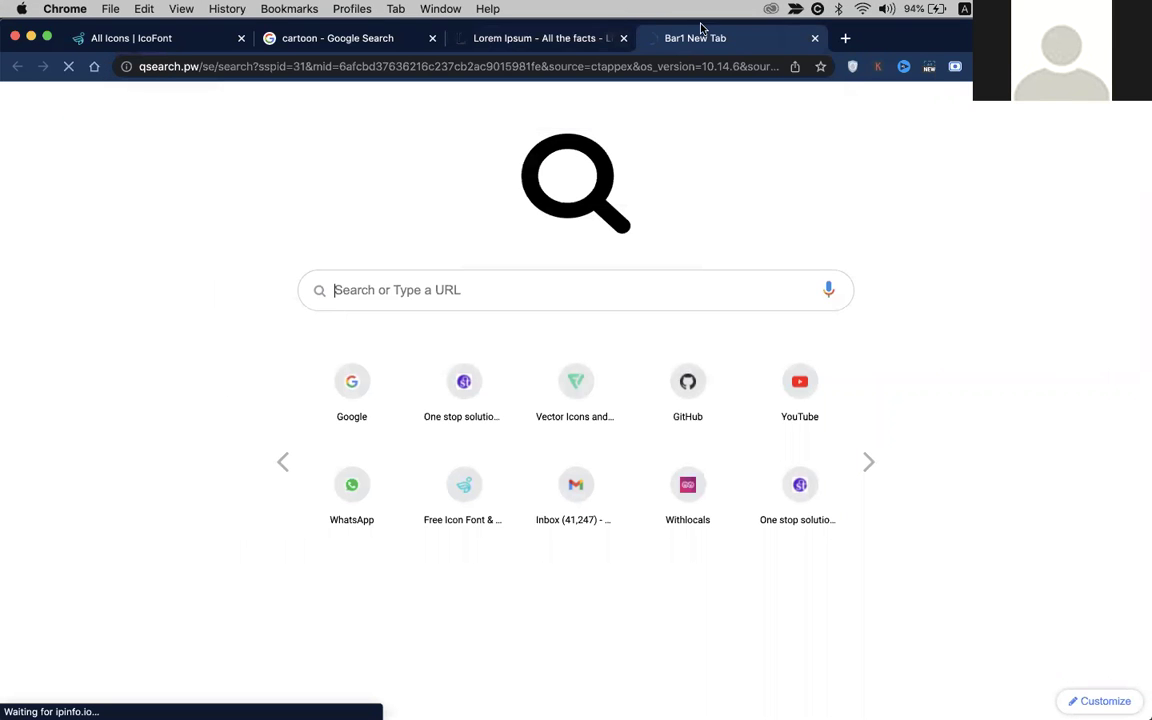
pyautogui.click(815, 38)
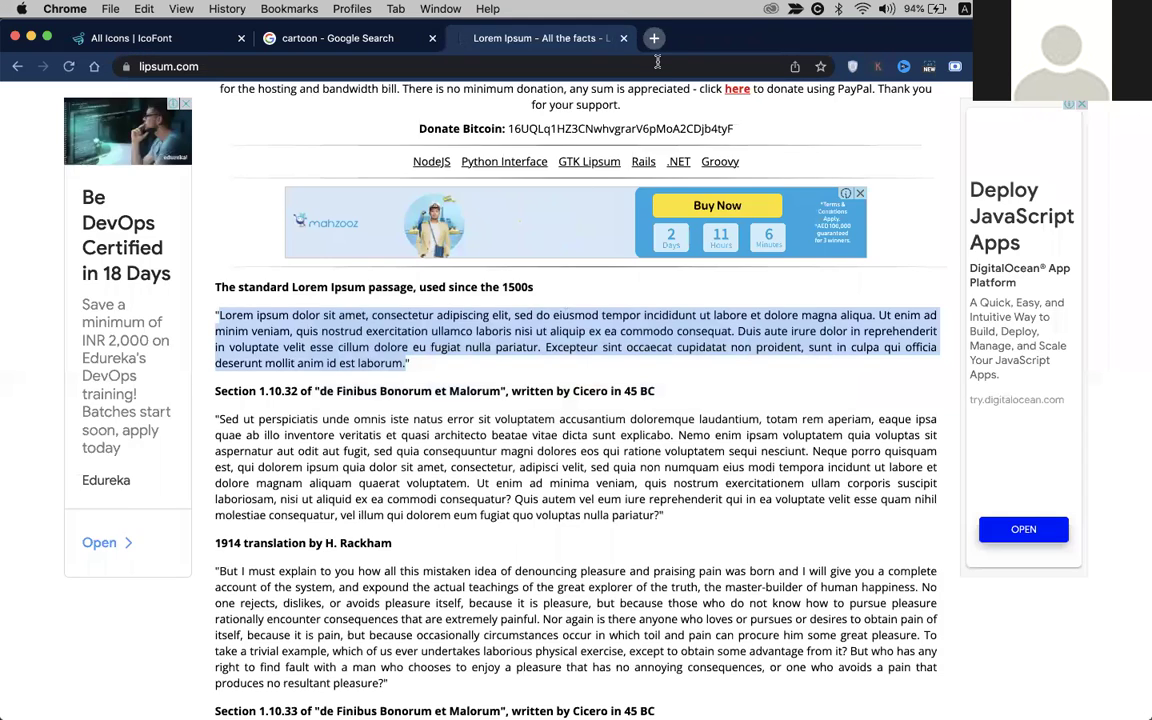
# Open google.com in a new browser tab
pyautogui.click(655, 38)
pyautogui.write('google.co')
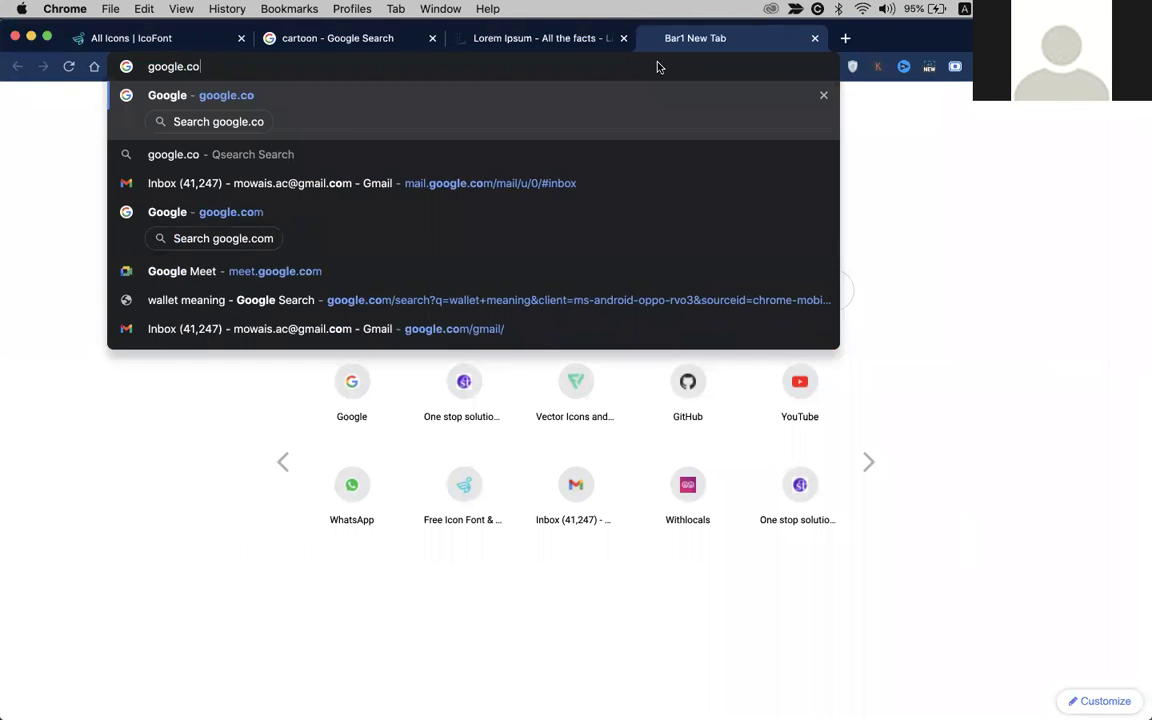
pyautogui.press('Return')
pyautogui.press('super+l')
pyautogui.write('googl')
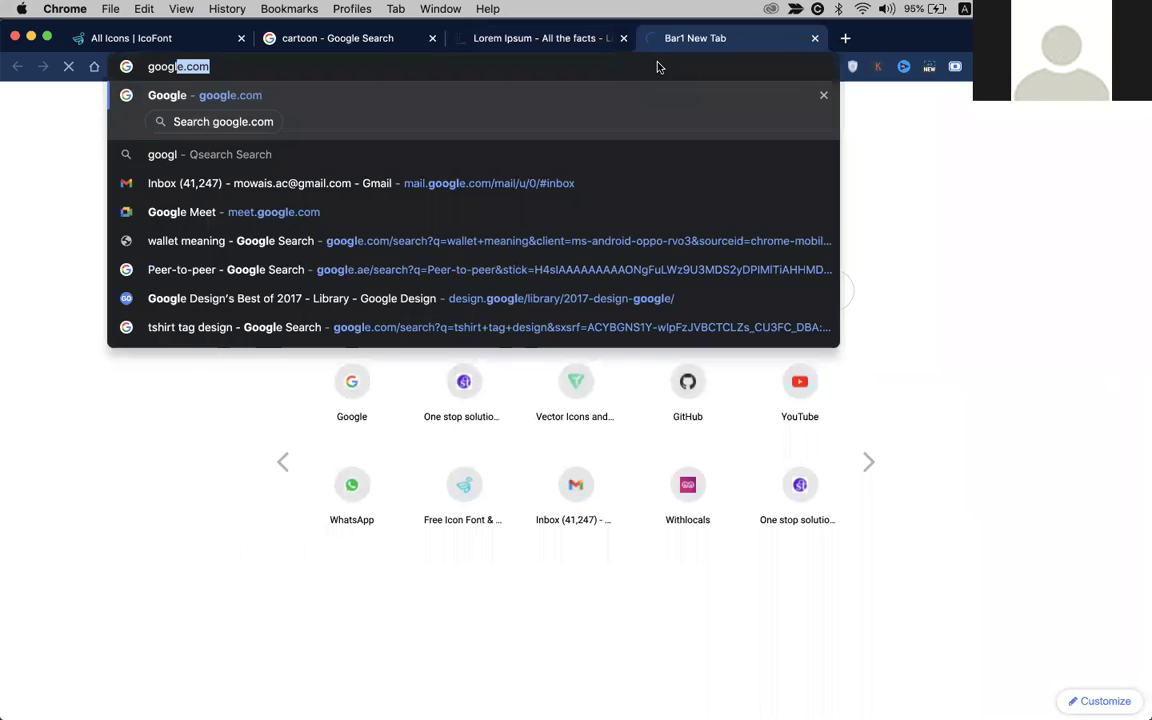
pyautogui.press('Return')
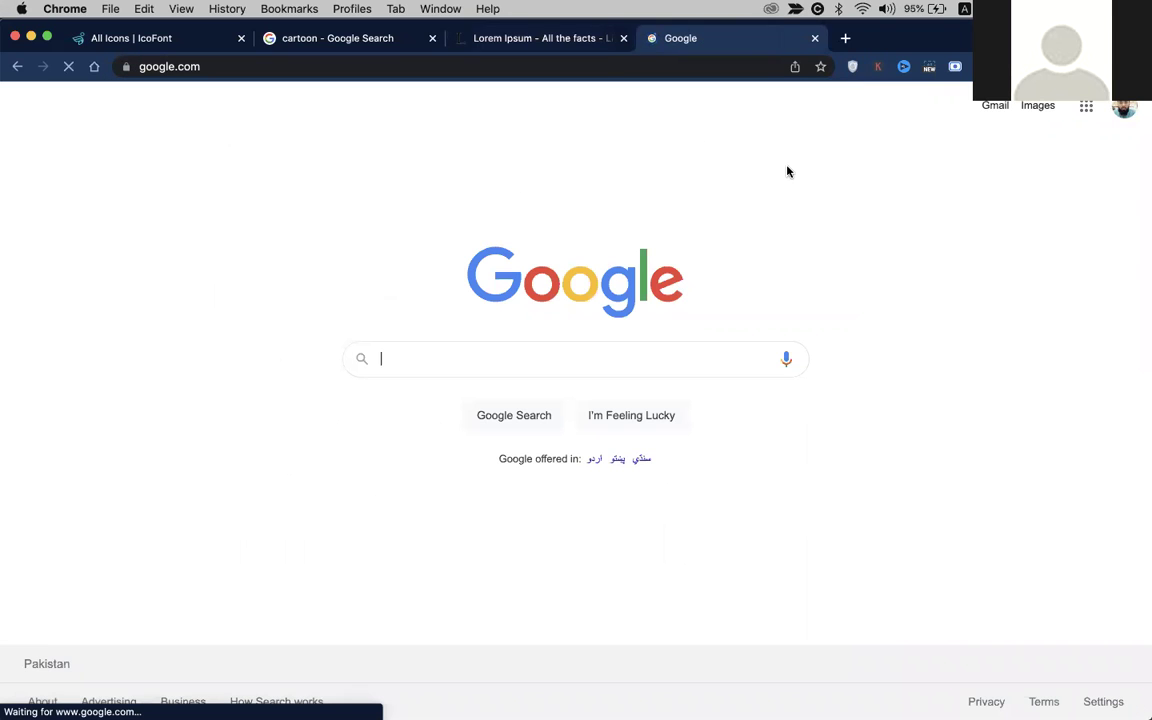
# Search Google for "zepline" and open the zeplin.io website from the results
pyautogui.click(586, 350)
pyautogui.write('zepline')
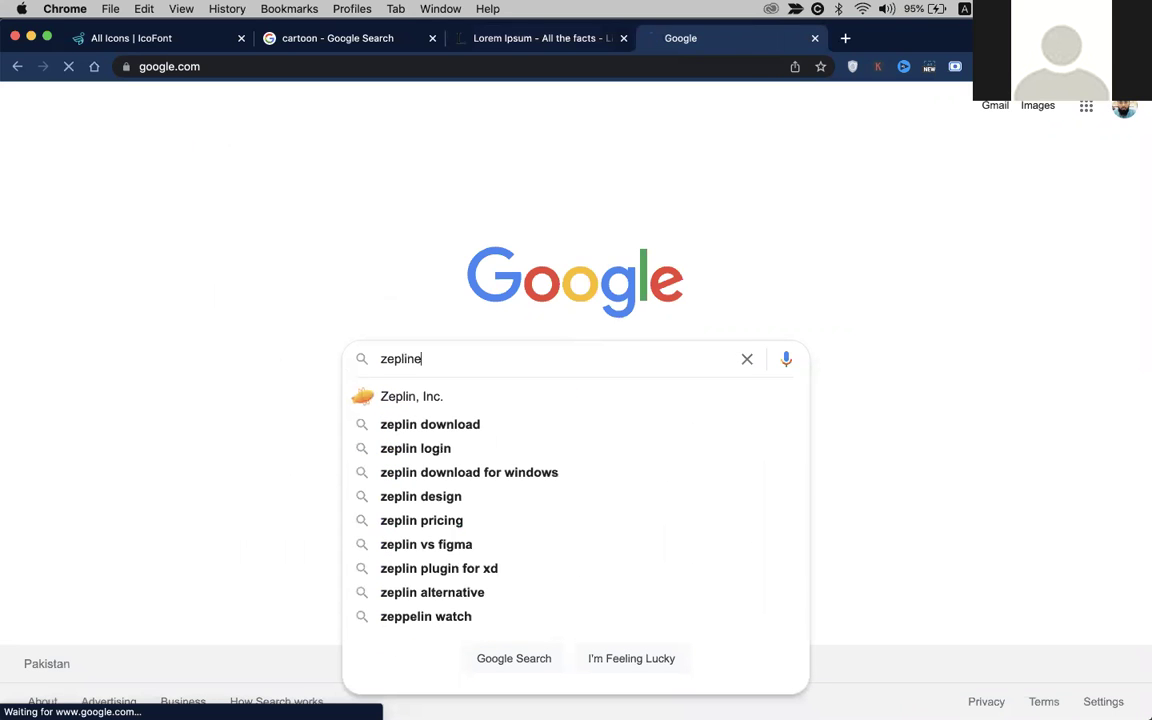
pyautogui.press('Return')
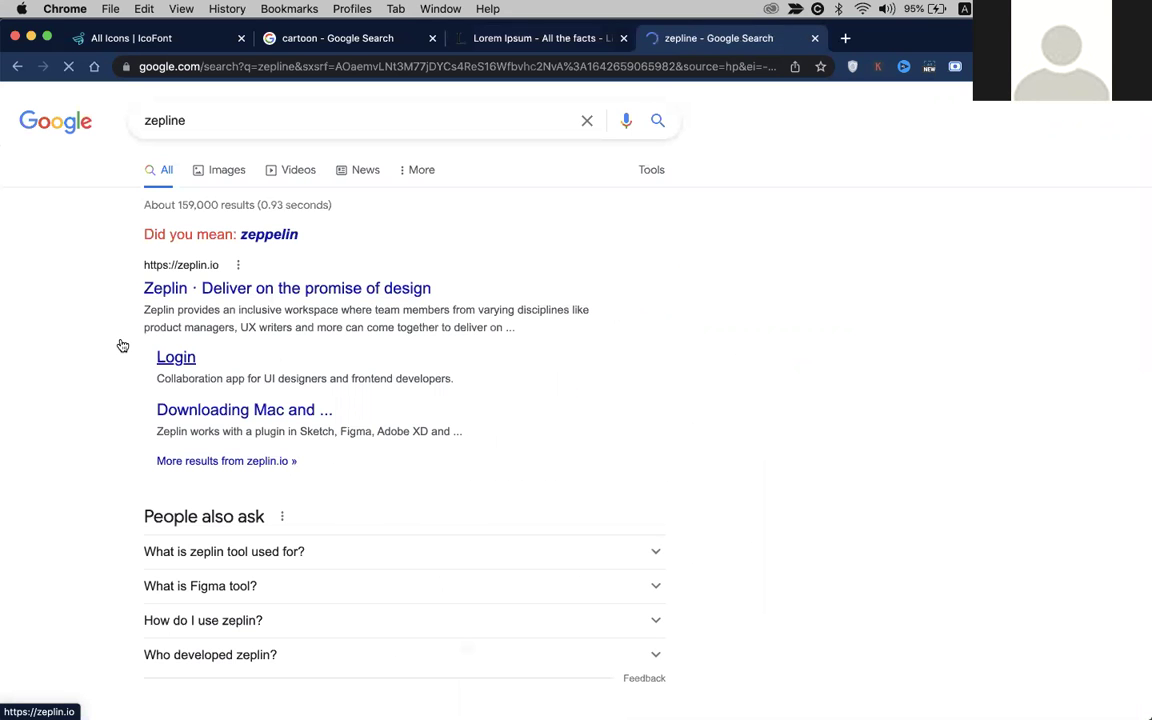
pyautogui.click(378, 289)
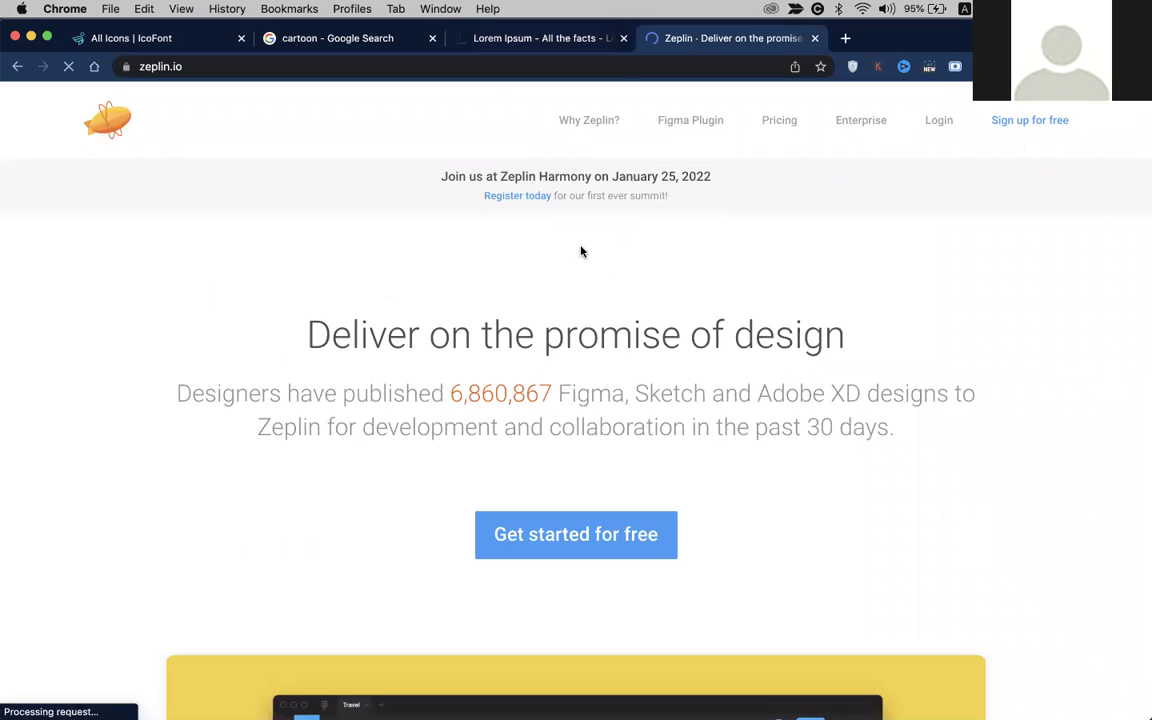
# Switch to Photoshop and save the rectangles document as a JPEG copy in the save folder, with quality 12 and Baseline ("Standard") format
pyautogui.click(522, 44)
pyautogui.press('super+Tab')
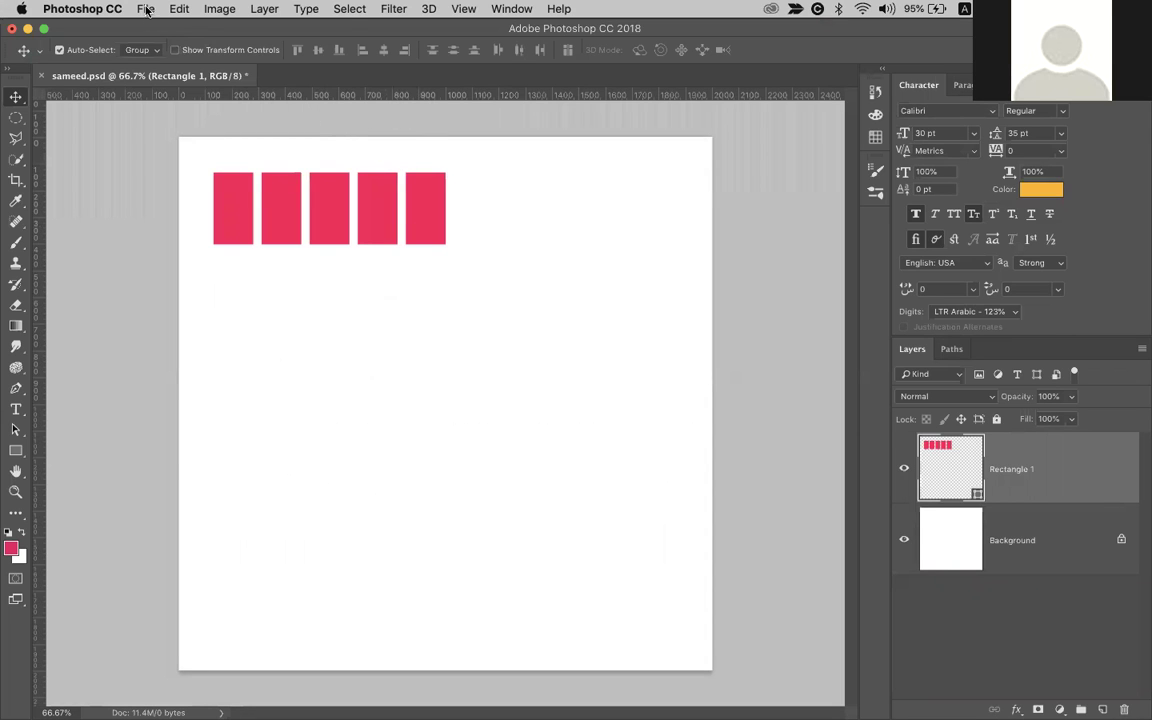
pyautogui.click(145, 9)
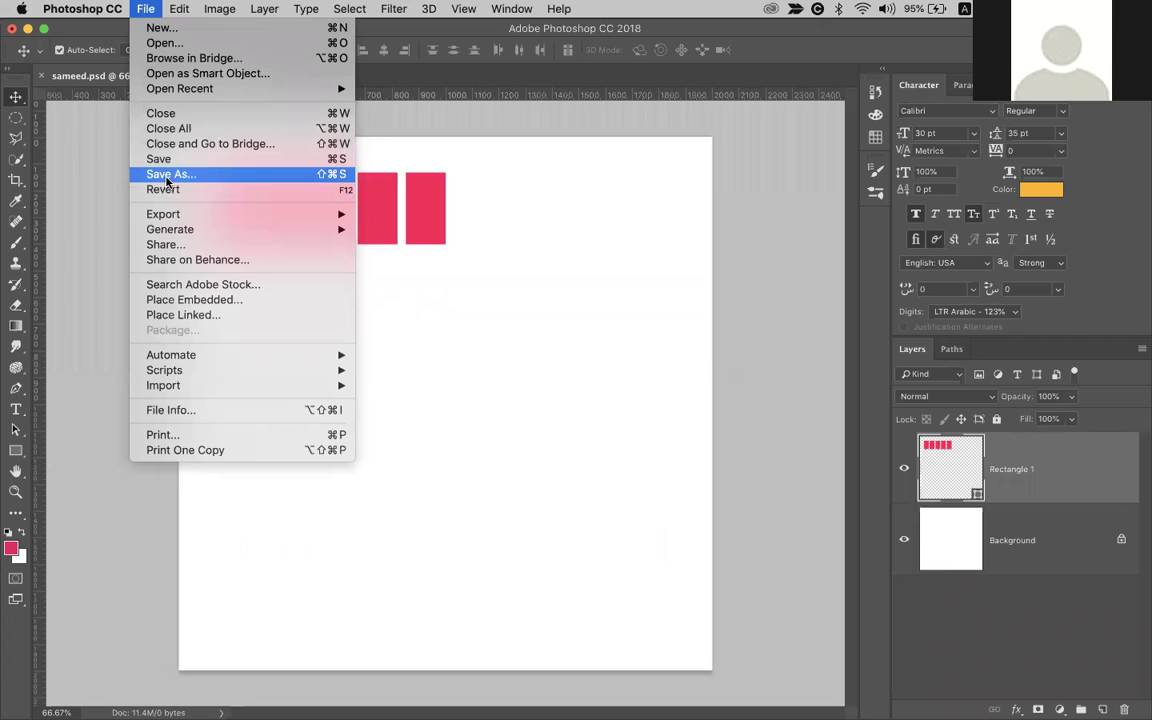
pyautogui.click(167, 176)
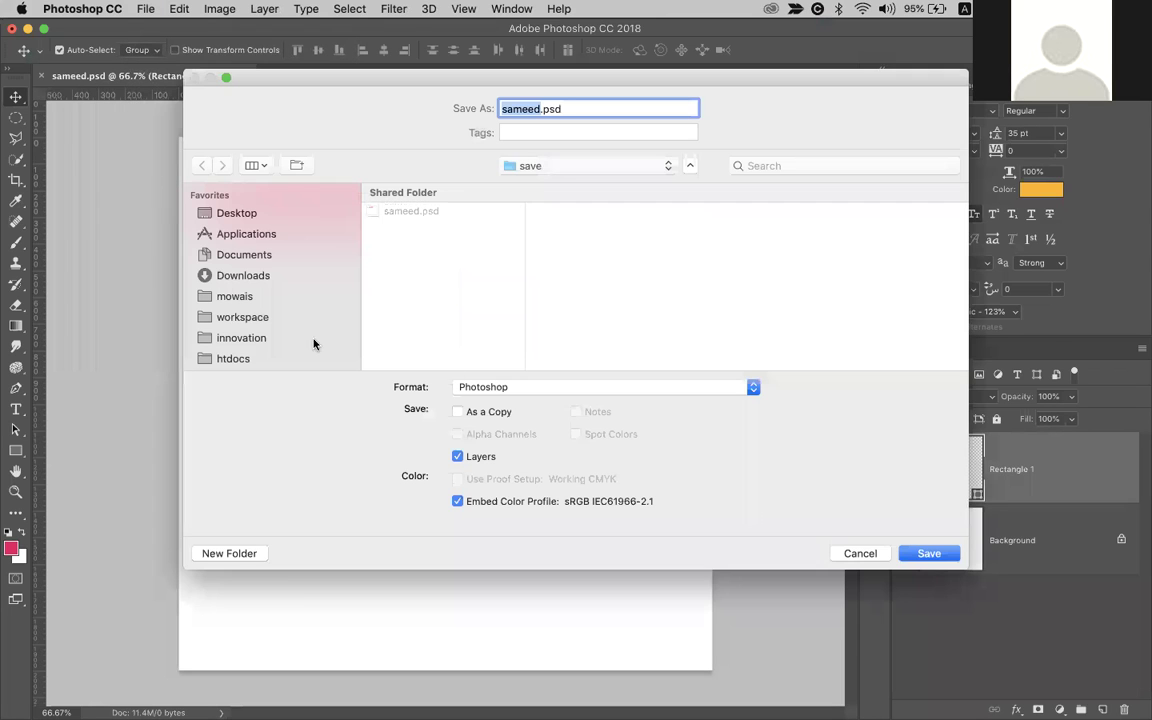
pyautogui.click(486, 389)
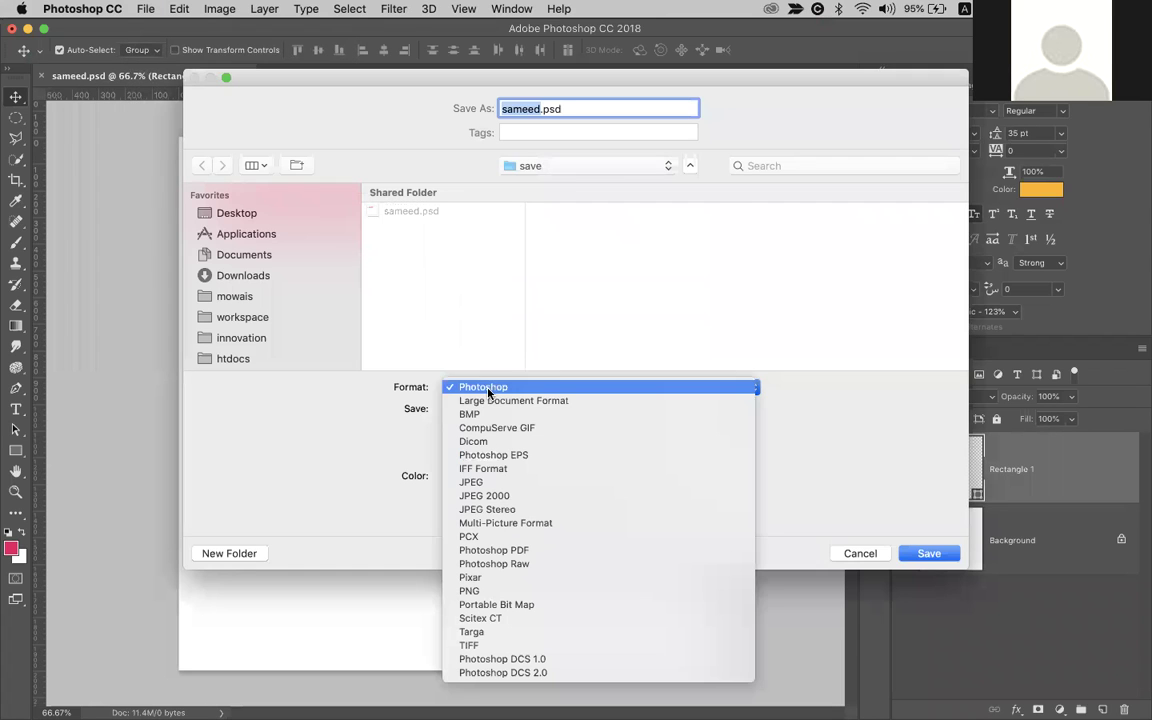
pyautogui.click(483, 485)
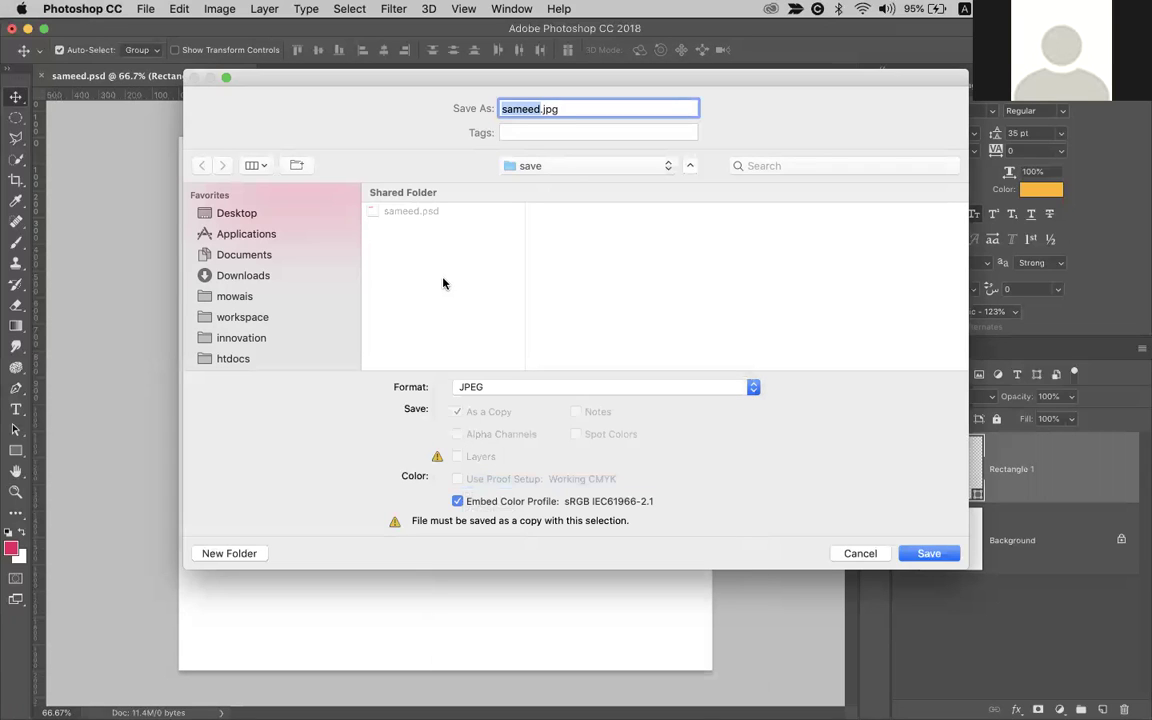
pyautogui.click(918, 549)
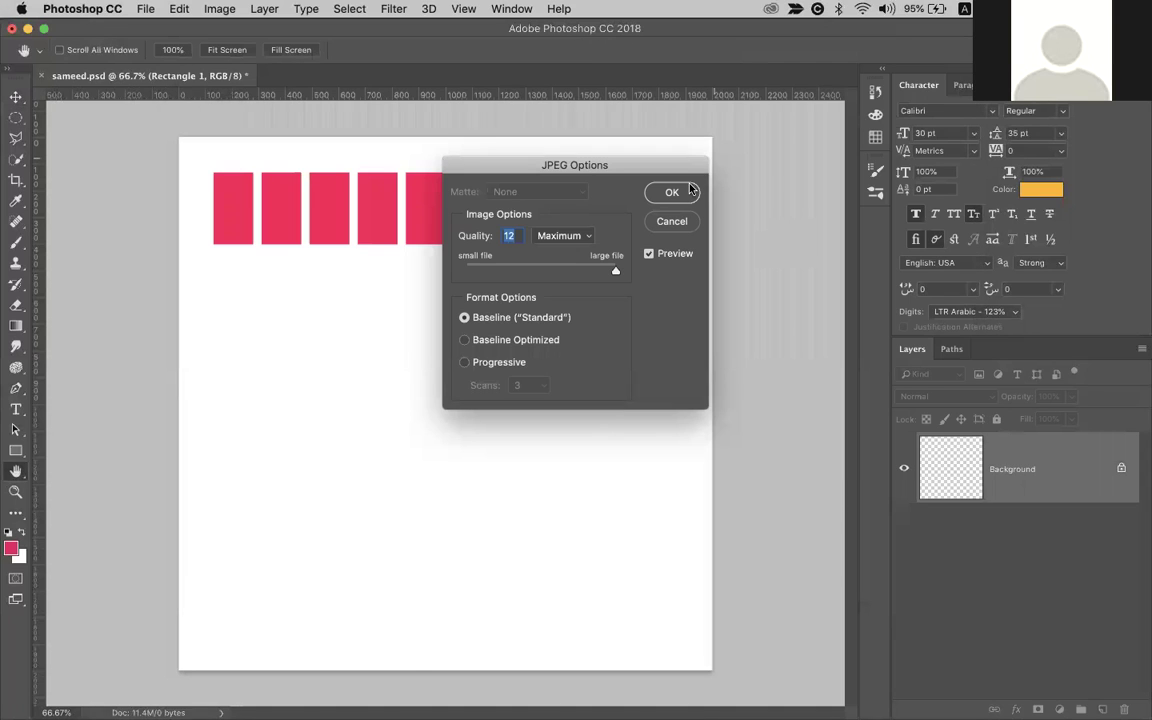
pyautogui.click(672, 192)
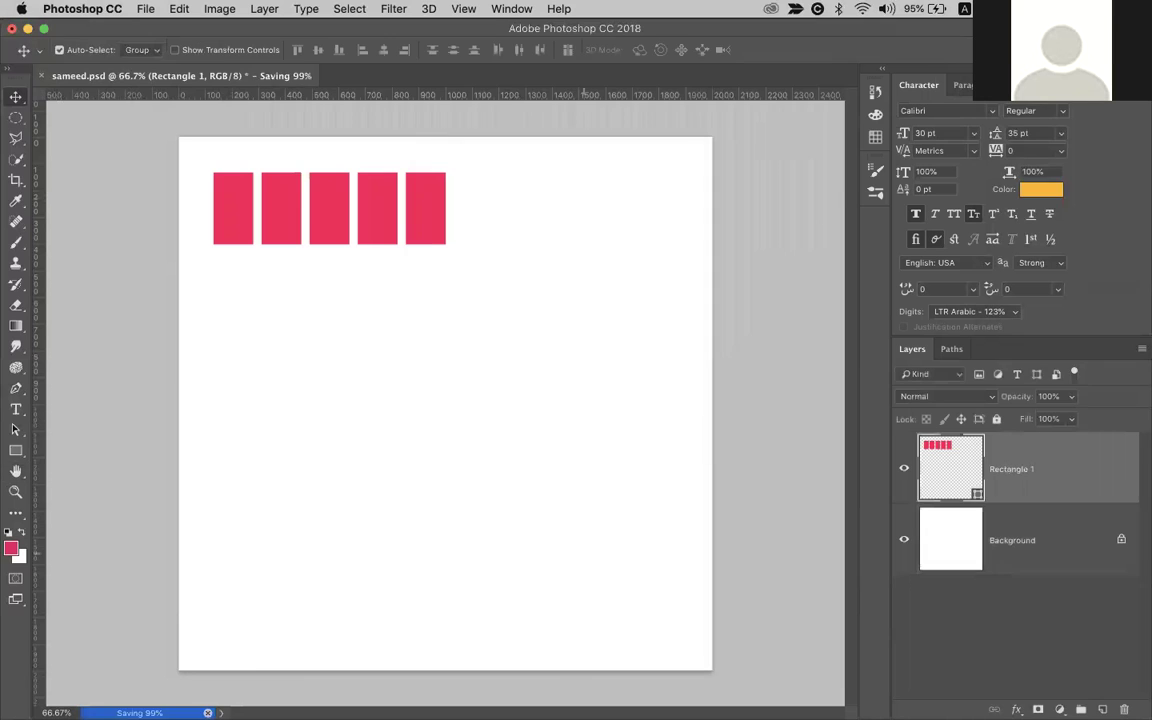
# Switch to Finder and open the exported JPEG from the save folder in a Chrome tab
pyautogui.moveTo(440, 660)
pyautogui.click(298, 668)
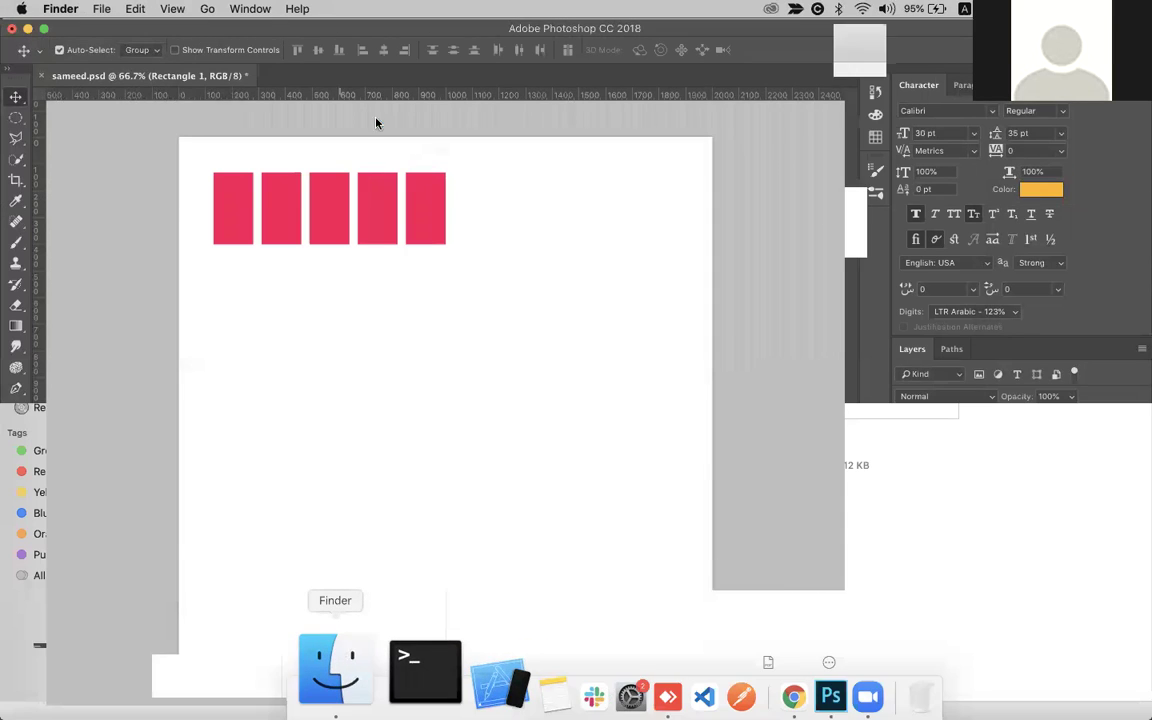
pyautogui.click(334, 113)
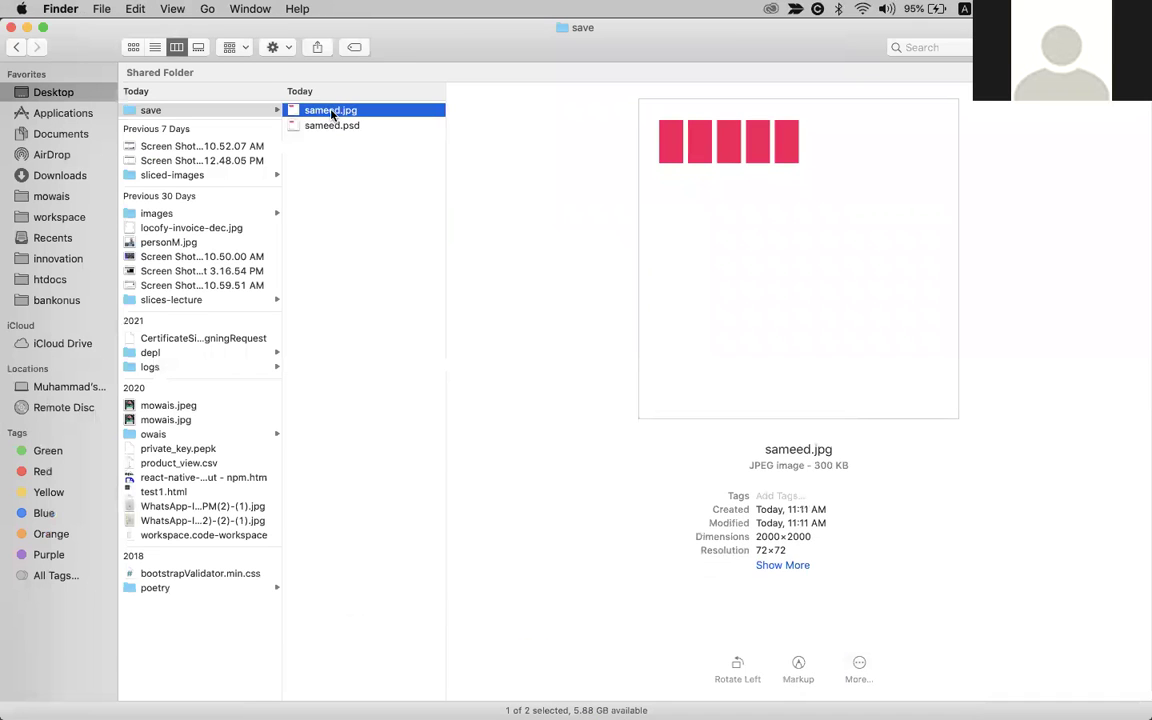
pyautogui.moveTo(338, 113); pyautogui.dragTo(450, 45)
pyautogui.press('super+Tab')
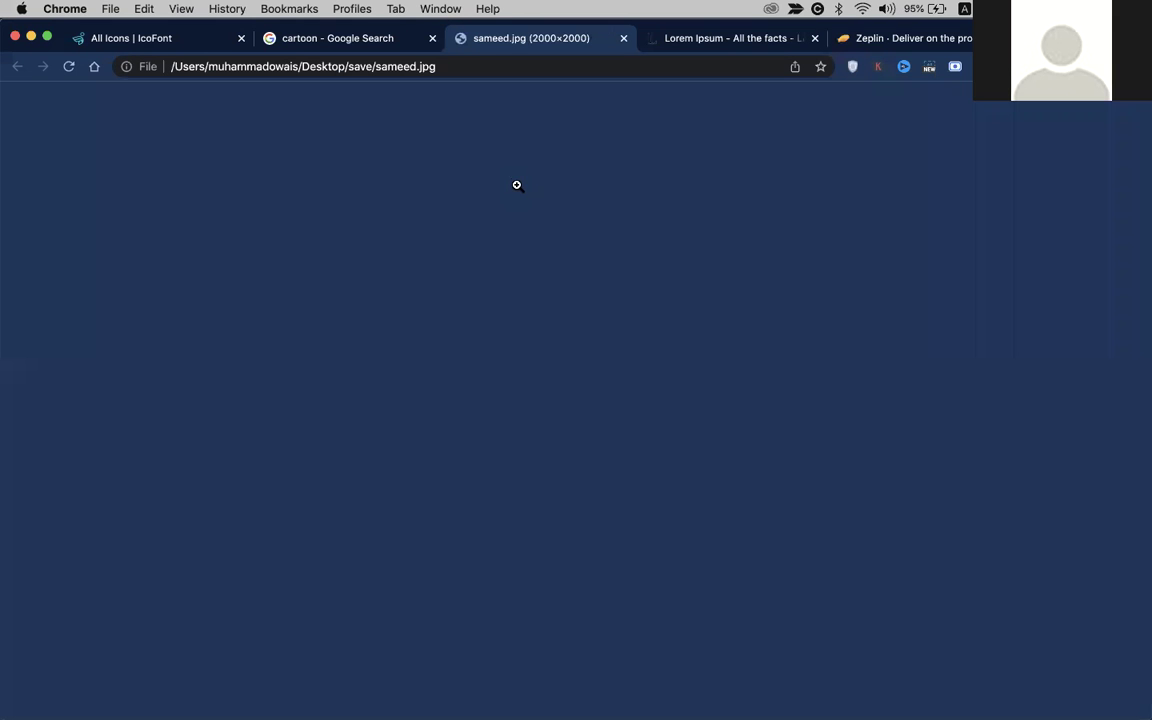
# Examine the row of rectangles in the JPEG image opened in Chrome
pyautogui.click(483, 165)
pyautogui.click(449, 165)
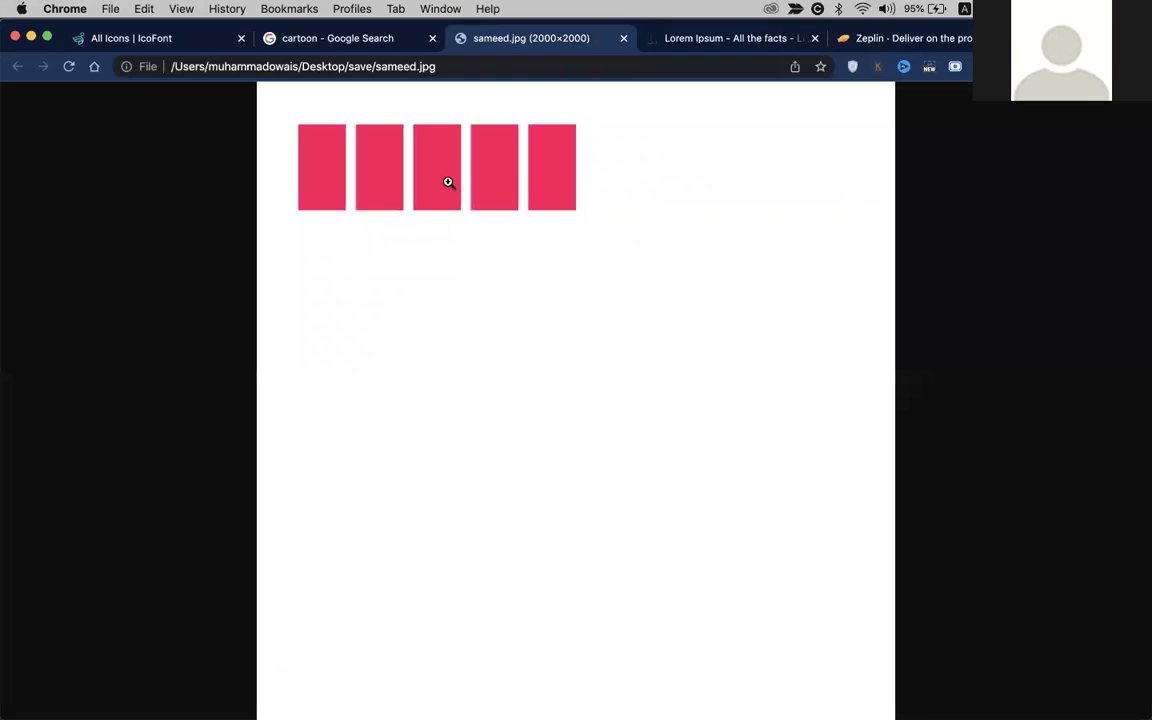
pyautogui.click(440, 172)
pyautogui.click(437, 169)
# Switch to Photoshop, move the row of five rectangles to the canvas centre, and return to the JPEG in Chrome for comparison
pyautogui.press('super+Tab')
pyautogui.press('super+Tab')
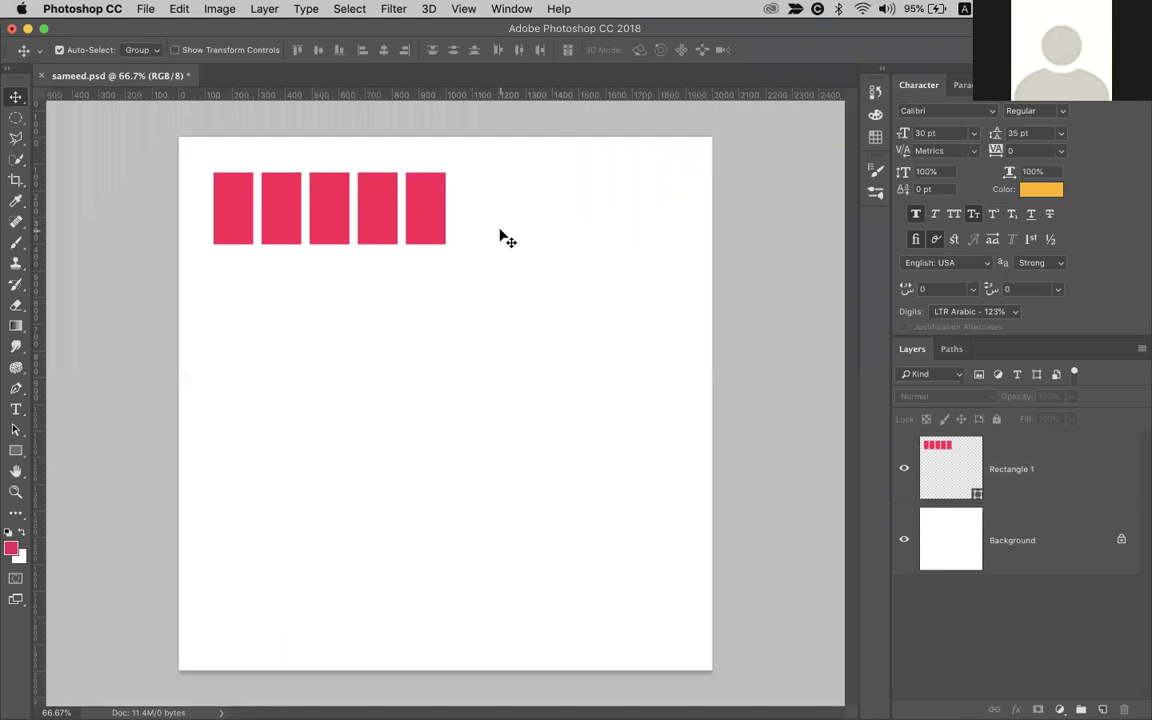
pyautogui.moveTo(417, 214); pyautogui.dragTo(533, 373)
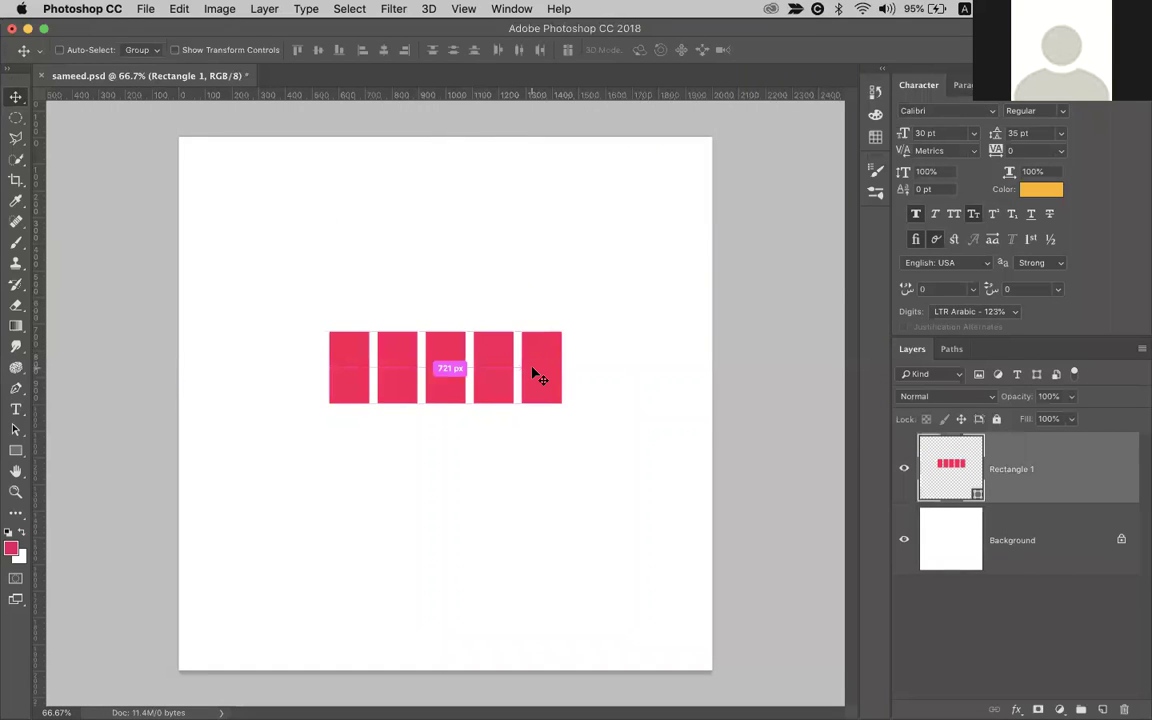
pyautogui.press('super+Tab')
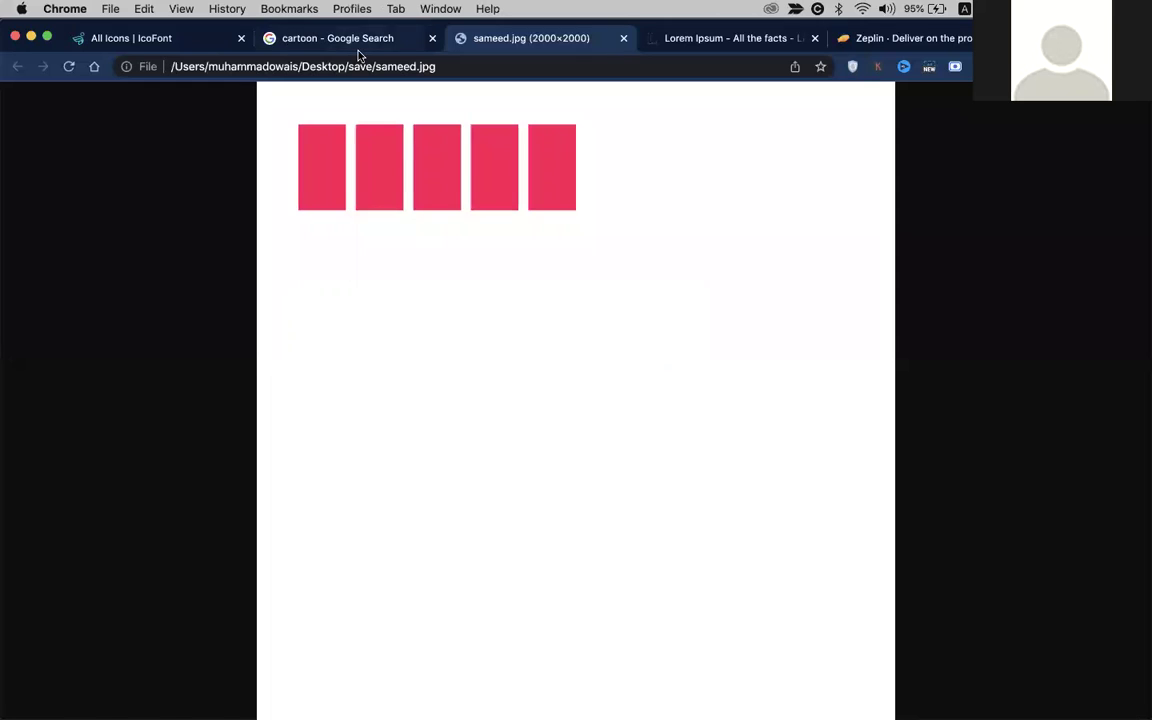